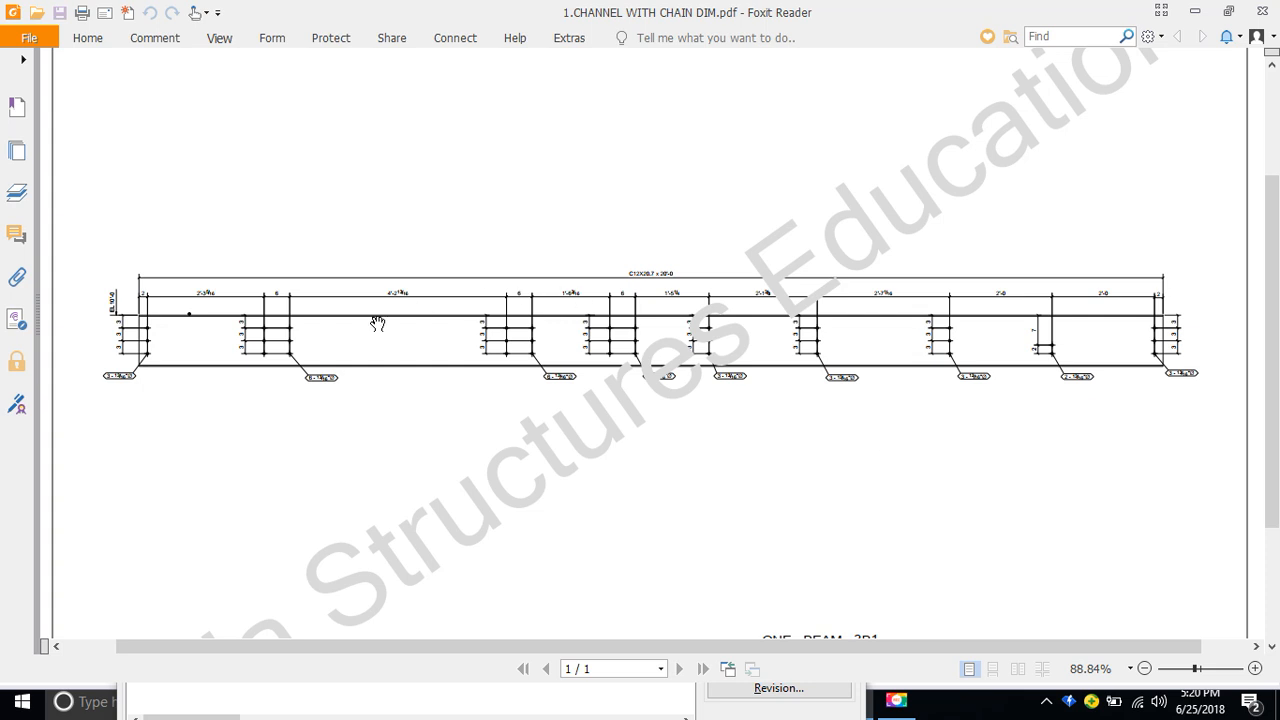
# Step: Examine the channel's profile and length label, its chain dimensions and the bill of material on the PDF drawing
pyautogui.keyDown('ctrl'); pyautogui.scroll(1, 155, 388); pyautogui.keyUp('ctrl')
pyautogui.keyDown('ctrl'); pyautogui.scroll(-1, 126, 405); pyautogui.keyUp('ctrl')
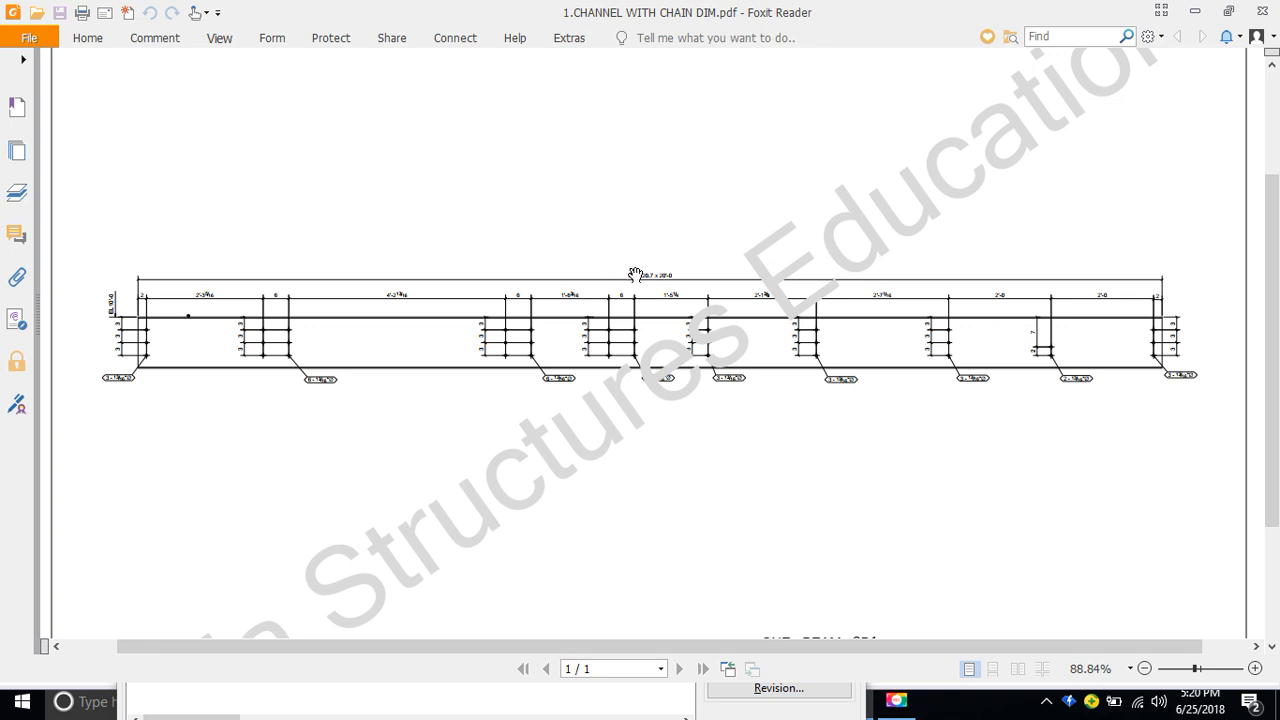
pyautogui.keyDown('ctrl'); pyautogui.scroll(1, 648, 275); pyautogui.keyUp('ctrl')
pyautogui.keyDown('ctrl'); pyautogui.scroll(1, 622, 273); pyautogui.keyUp('ctrl')
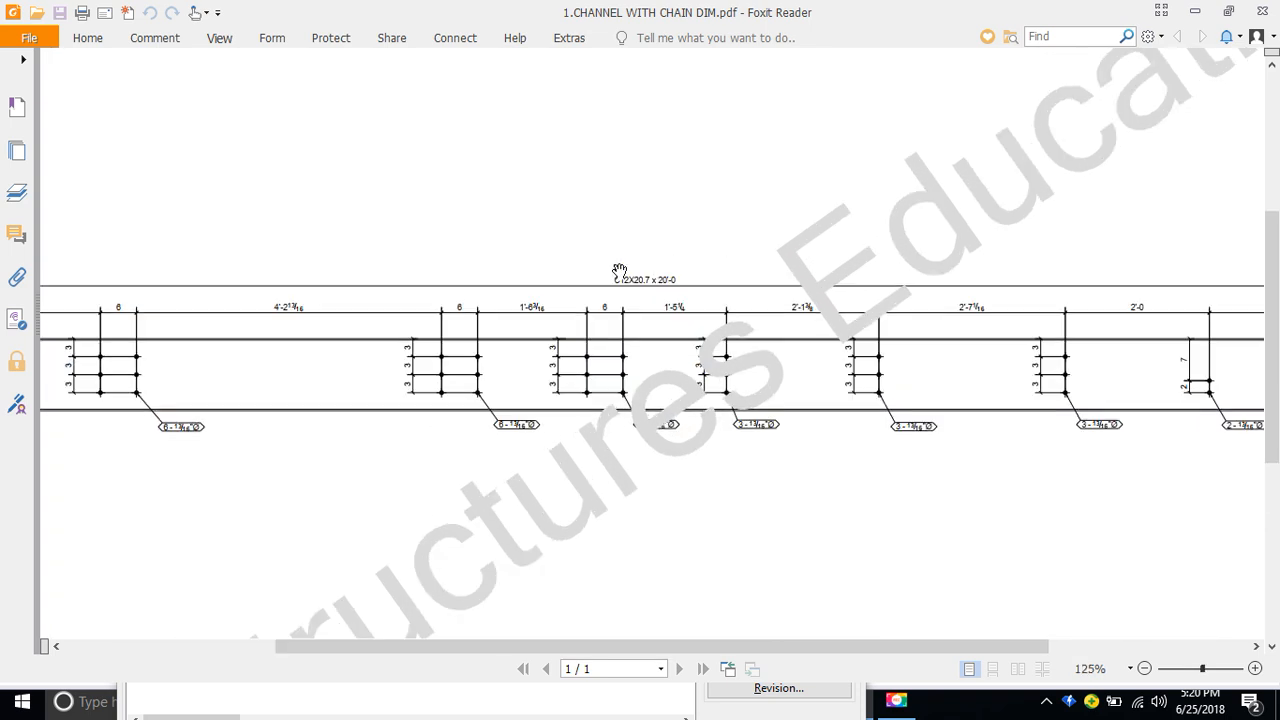
pyautogui.keyDown('ctrl'); pyautogui.scroll(-1, 672, 275); pyautogui.keyUp('ctrl')
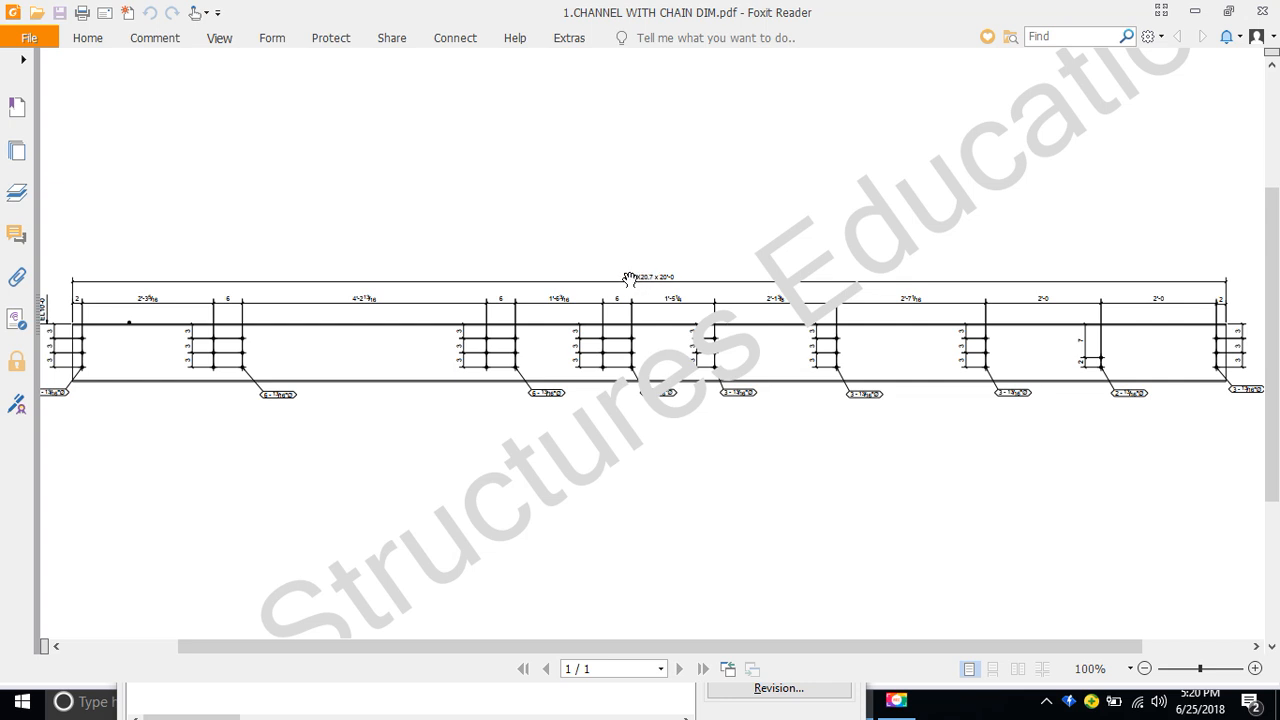
pyautogui.keyDown('ctrl'); pyautogui.scroll(-1, 629, 278); pyautogui.keyUp('ctrl')
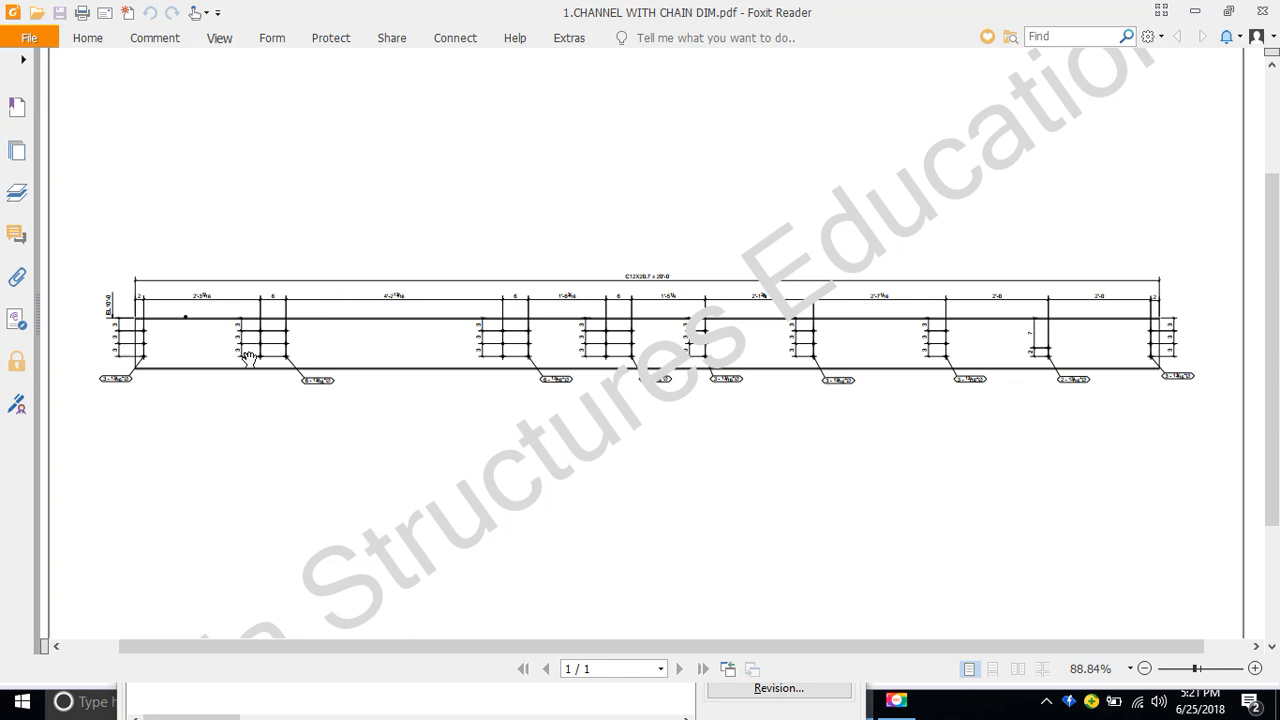
pyautogui.keyDown('ctrl'); pyautogui.scroll(2, 680, 279); pyautogui.keyUp('ctrl')
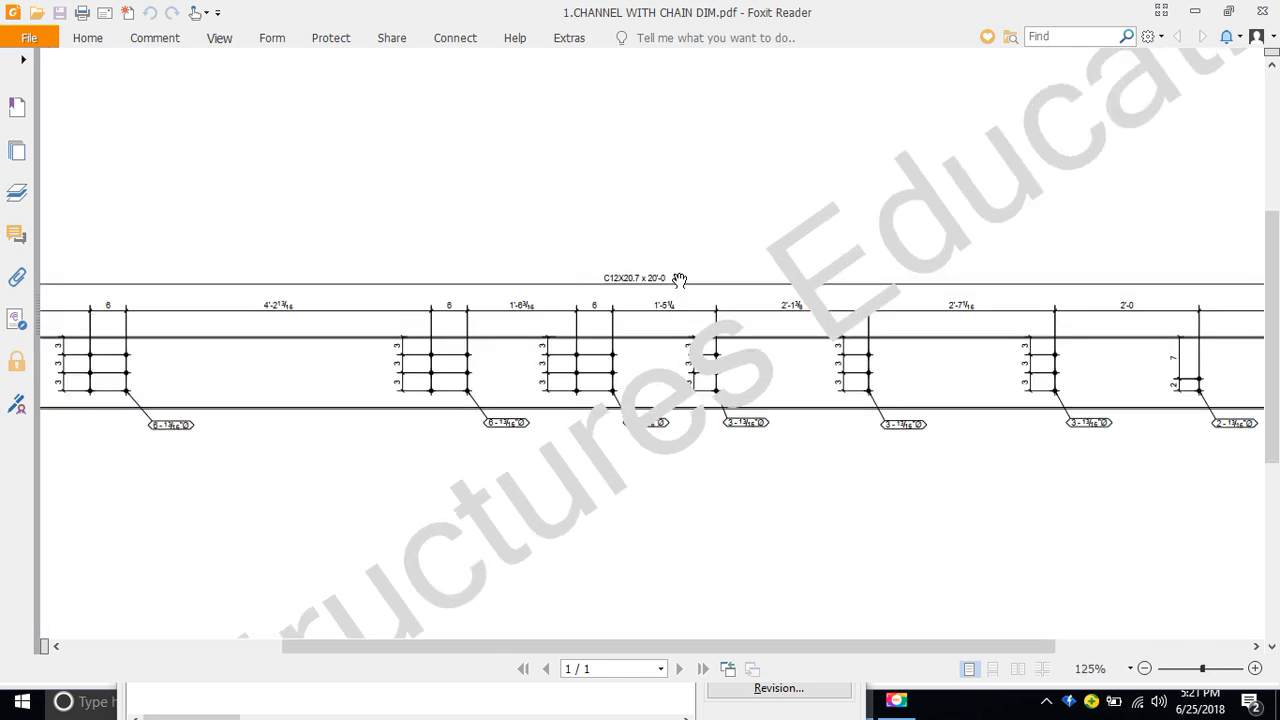
pyautogui.keyDown('ctrl'); pyautogui.scroll(-2, 600, 284); pyautogui.keyUp('ctrl')
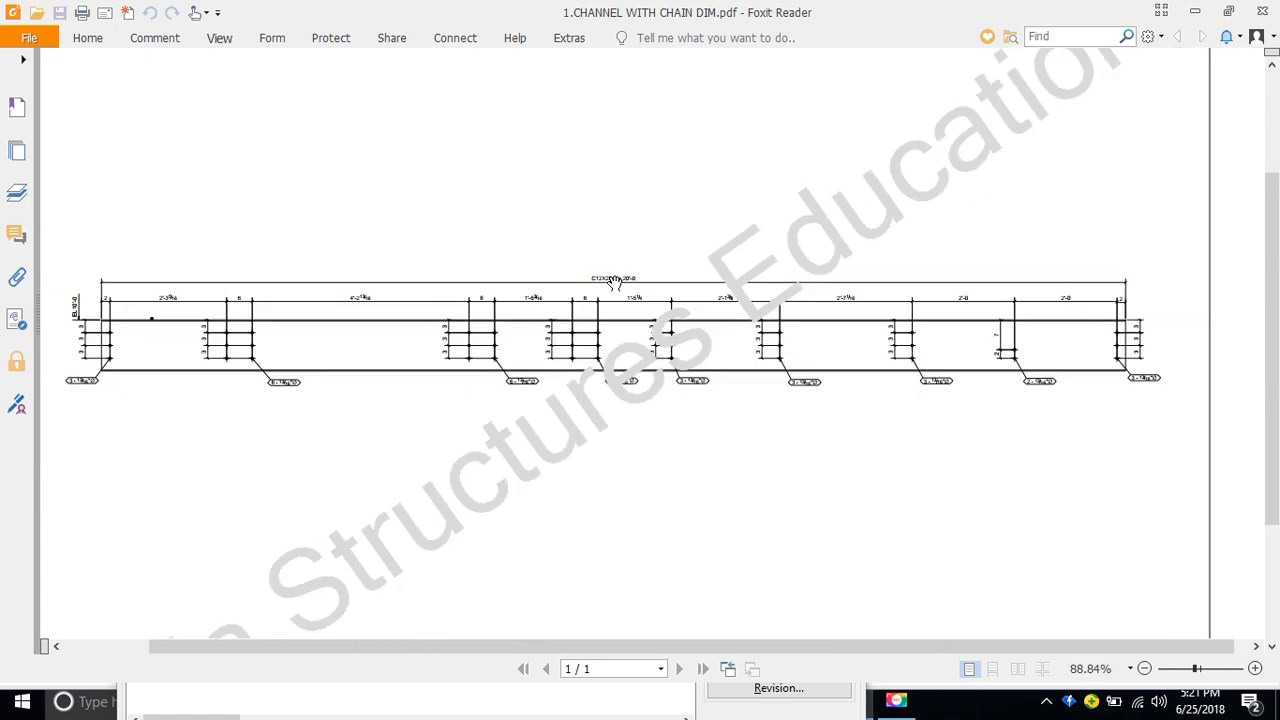
pyautogui.keyDown('ctrl'); pyautogui.scroll(-2, 613, 280); pyautogui.keyUp('ctrl')
pyautogui.keyDown('ctrl'); pyautogui.scroll(1, 620, 300); pyautogui.keyUp('ctrl')
pyautogui.scroll(-1, 640, 312)
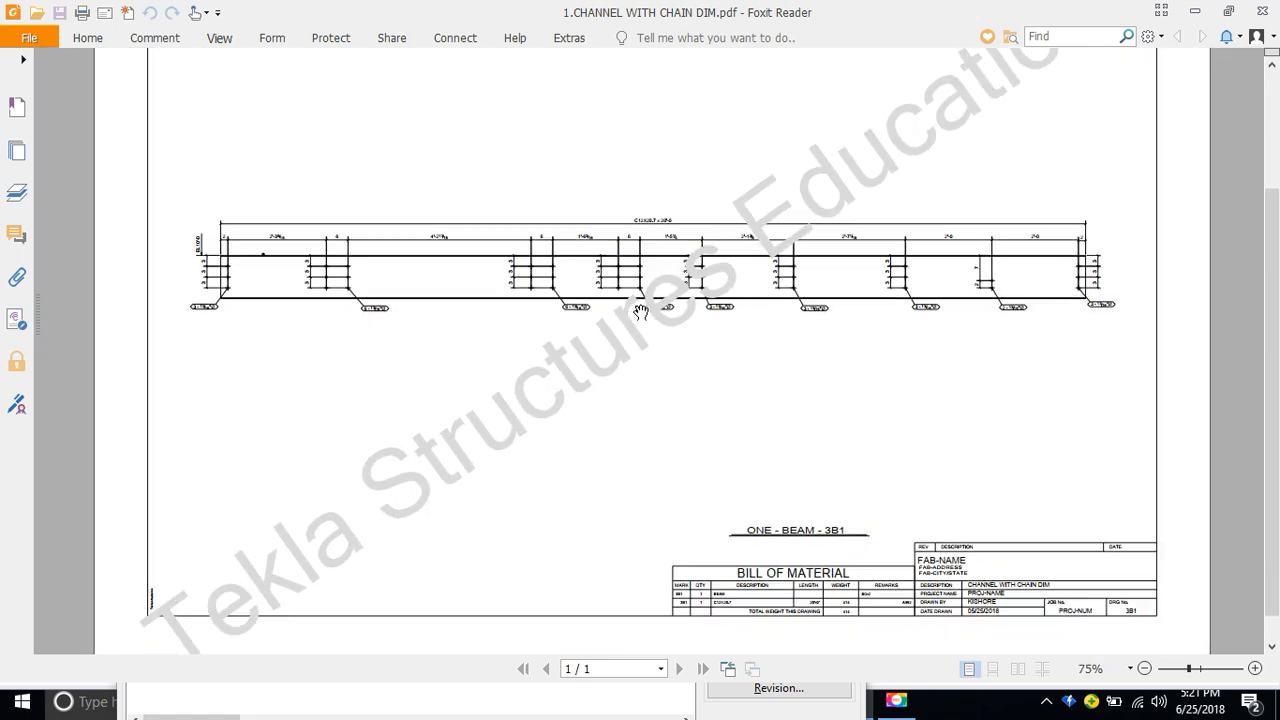
pyautogui.keyDown('ctrl'); pyautogui.scroll(4, 849, 623); pyautogui.keyUp('ctrl')
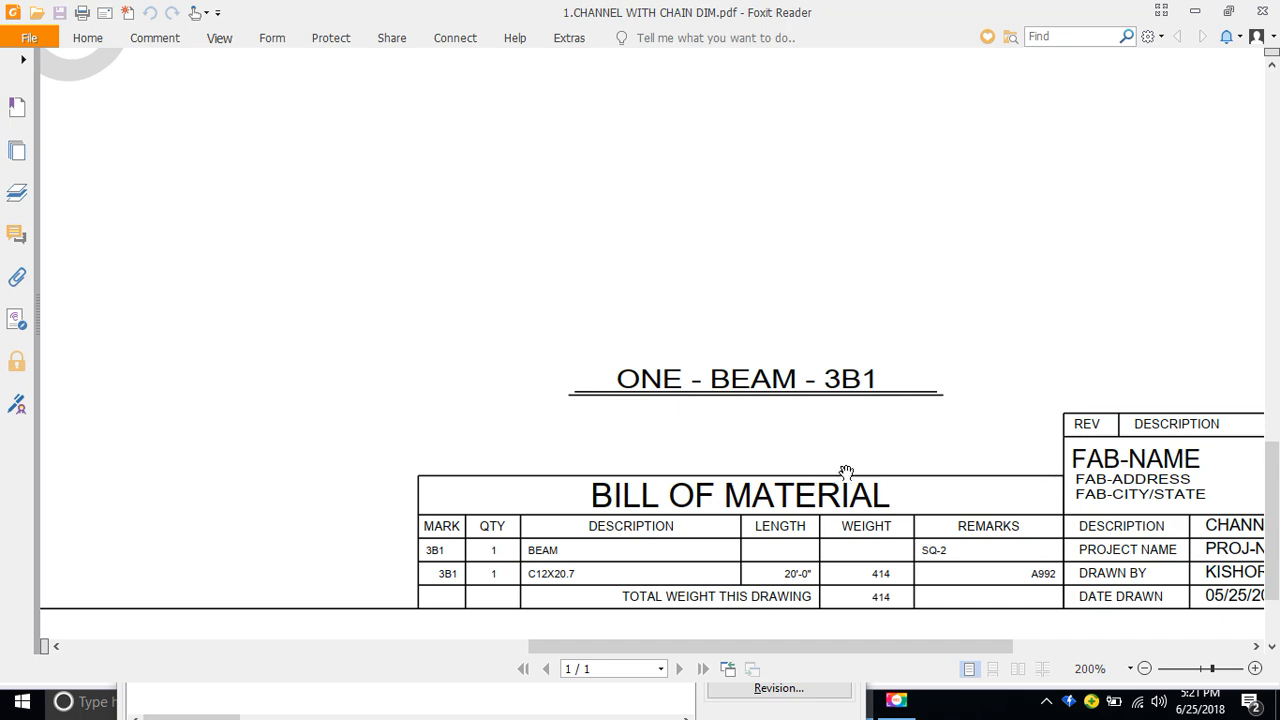
pyautogui.keyDown('ctrl'); pyautogui.scroll(-4, 840, 480); pyautogui.keyUp('ctrl')
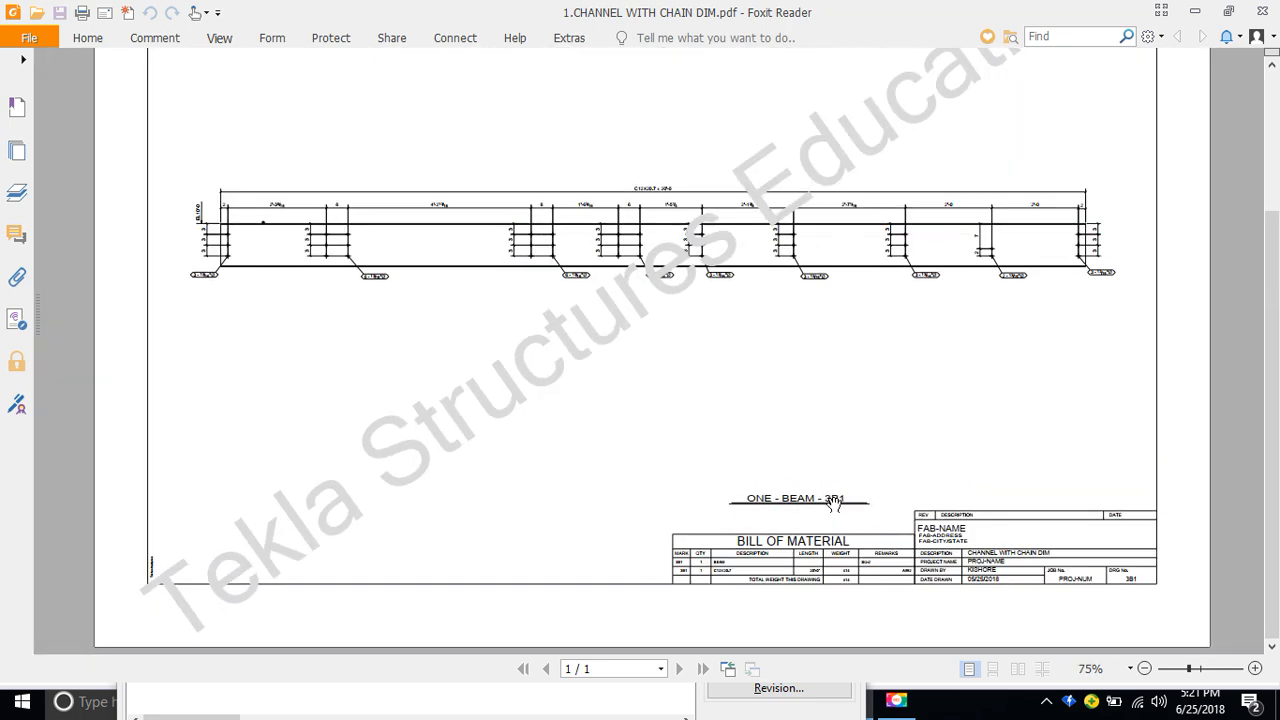
# Step: Examine the elevation mark, north mark, hole spacing dimensions and hole callouts from the channel's left end along the beam
pyautogui.keyDown('ctrl'); pyautogui.scroll(4, 488, 191); pyautogui.keyUp('ctrl')
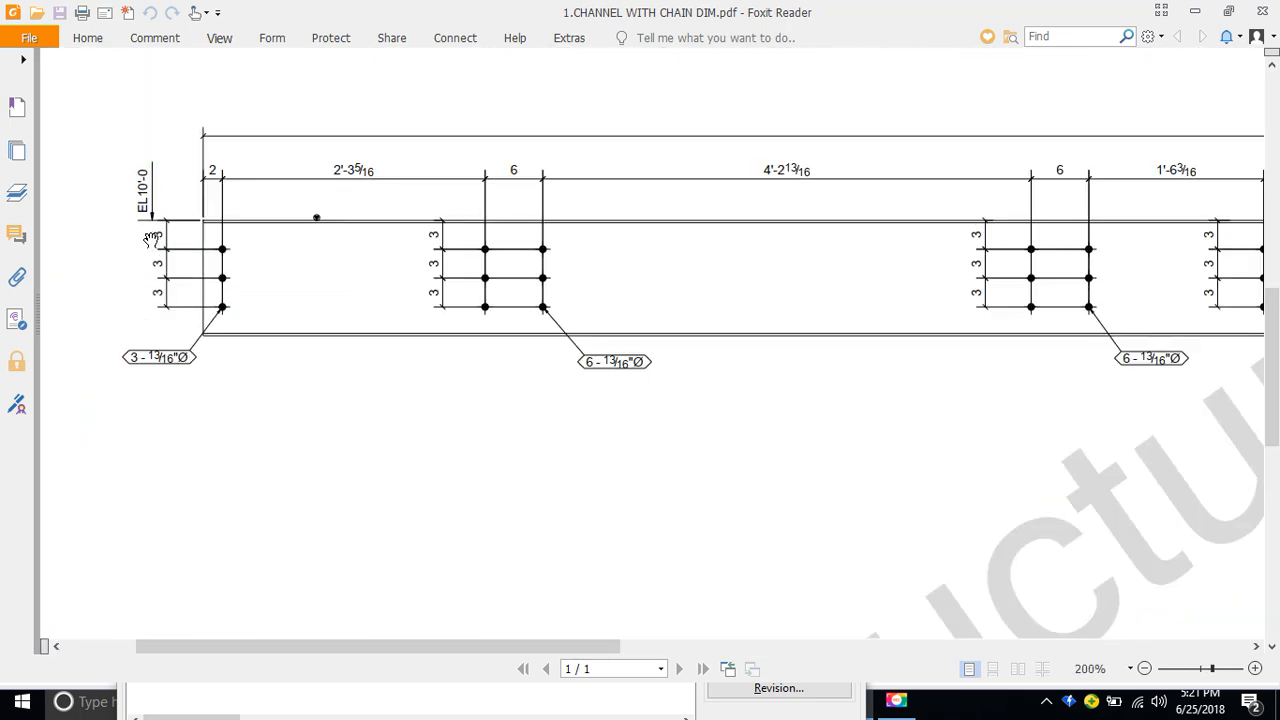
pyautogui.keyDown('ctrl'); pyautogui.scroll(-2, 174, 251); pyautogui.keyUp('ctrl')
pyautogui.keyDown('ctrl'); pyautogui.scroll(3, 238, 227); pyautogui.keyUp('ctrl')
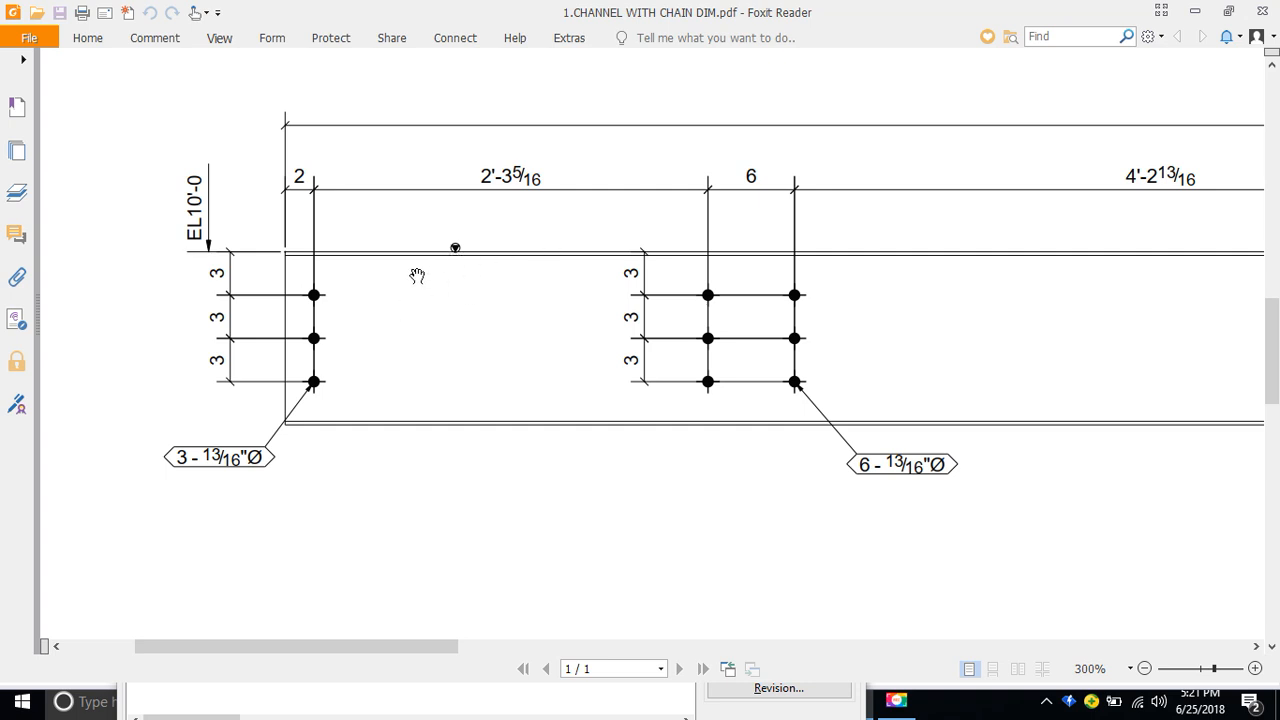
pyautogui.keyDown('ctrl'); pyautogui.scroll(-3, 408, 271); pyautogui.keyUp('ctrl')
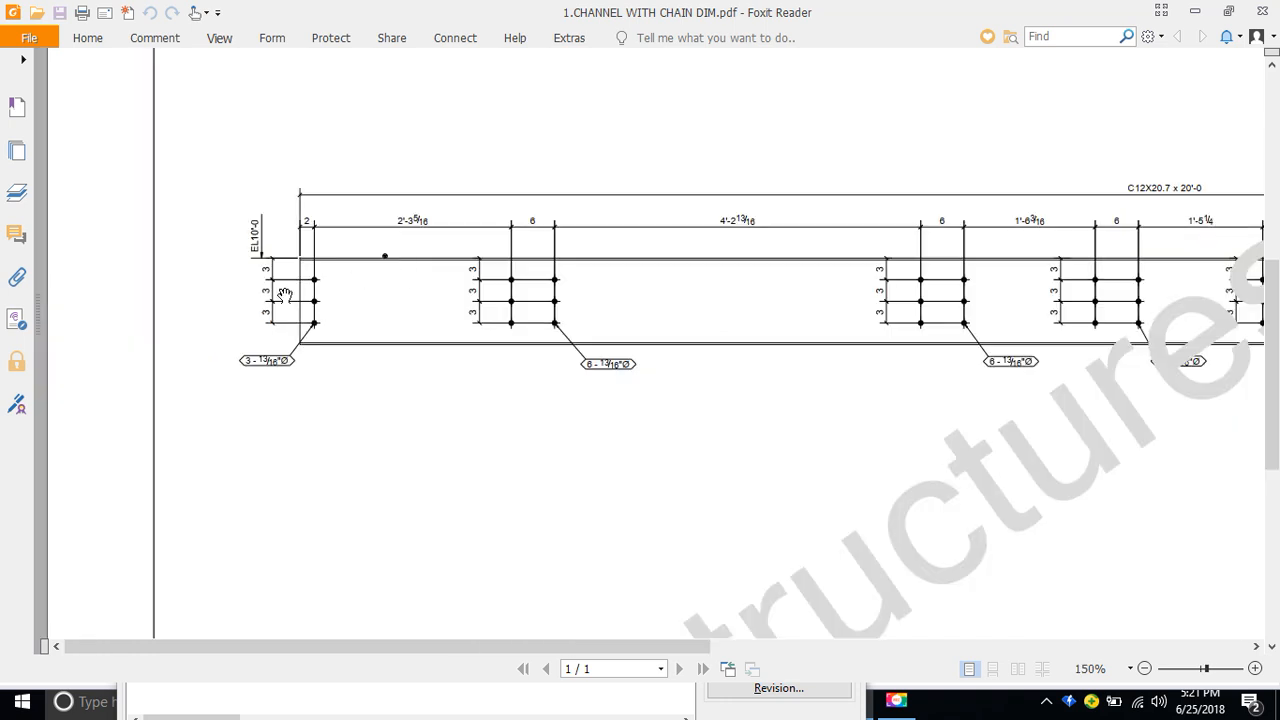
pyautogui.keyDown('ctrl'); pyautogui.scroll(-1, 268, 288); pyautogui.keyUp('ctrl')
pyautogui.keyDown('ctrl'); pyautogui.scroll(-1, 268, 288); pyautogui.keyUp('ctrl')
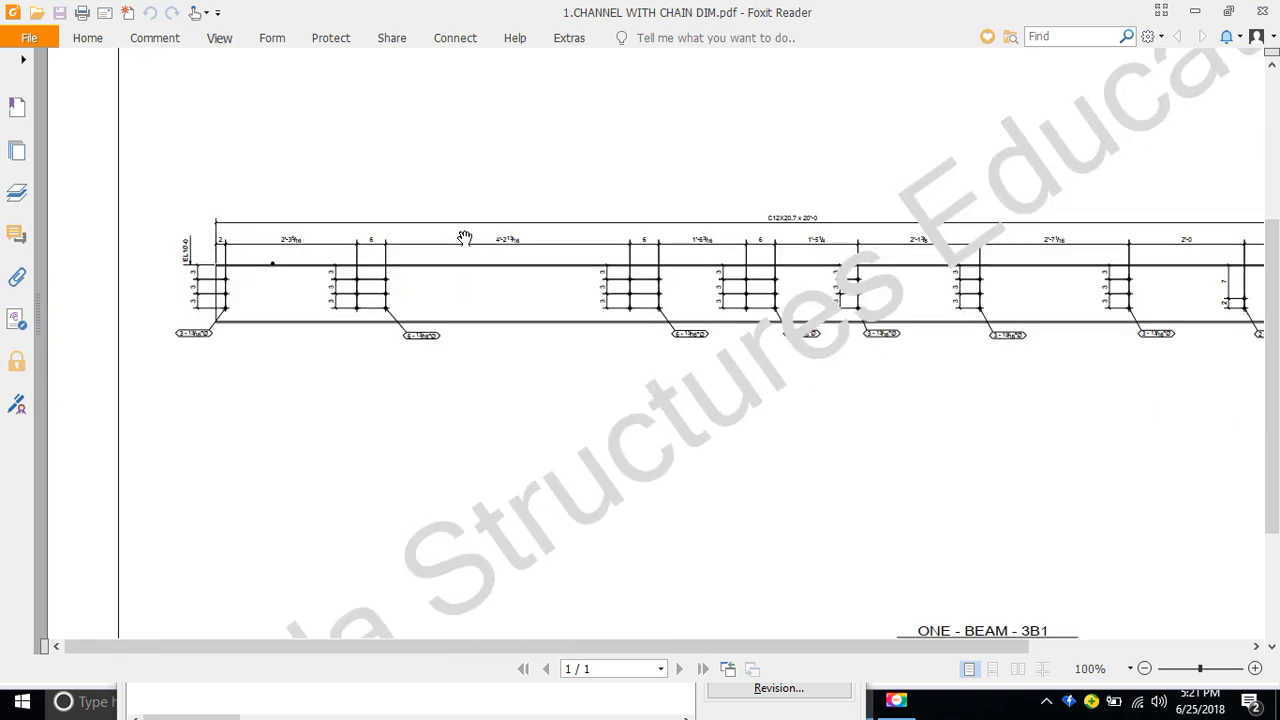
pyautogui.scroll(-1, 410, 290)
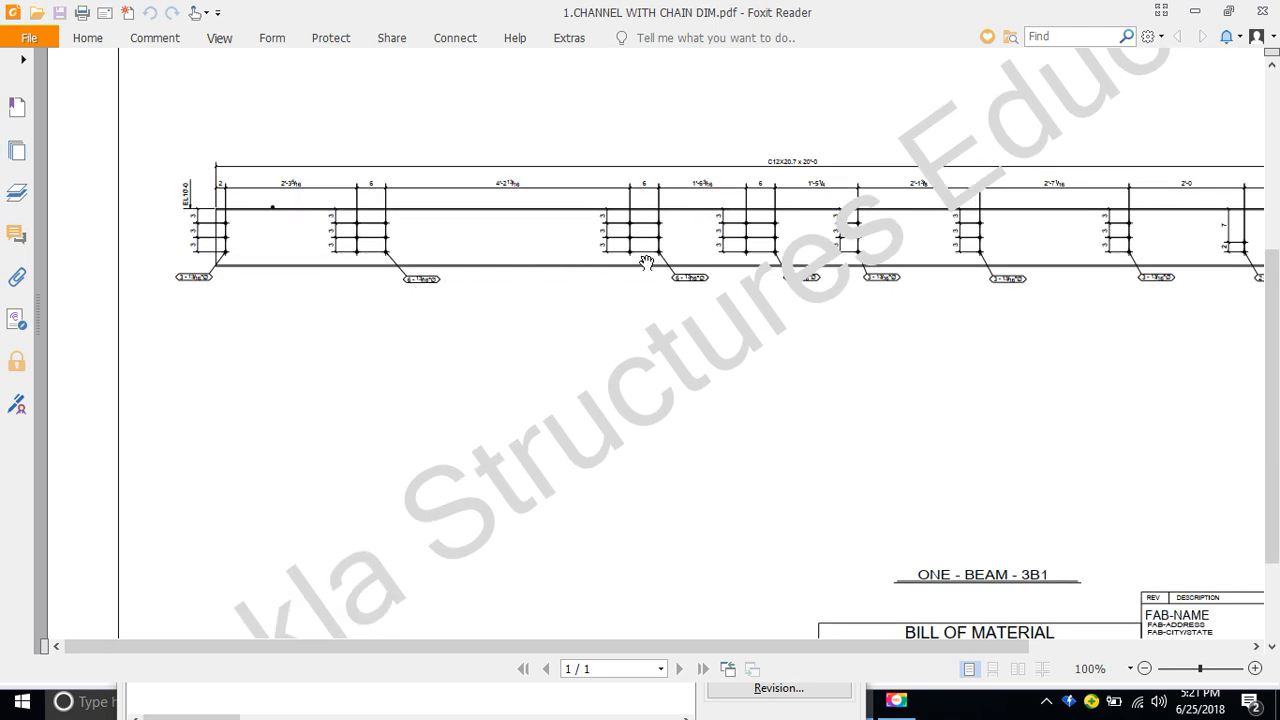
pyautogui.scroll(-1, 631, 236)
pyautogui.scroll(-1, 640, 234)
pyautogui.scroll(4, 604, 277)
pyautogui.keyDown('ctrl'); pyautogui.scroll(-1, 748, 240); pyautogui.keyUp('ctrl')
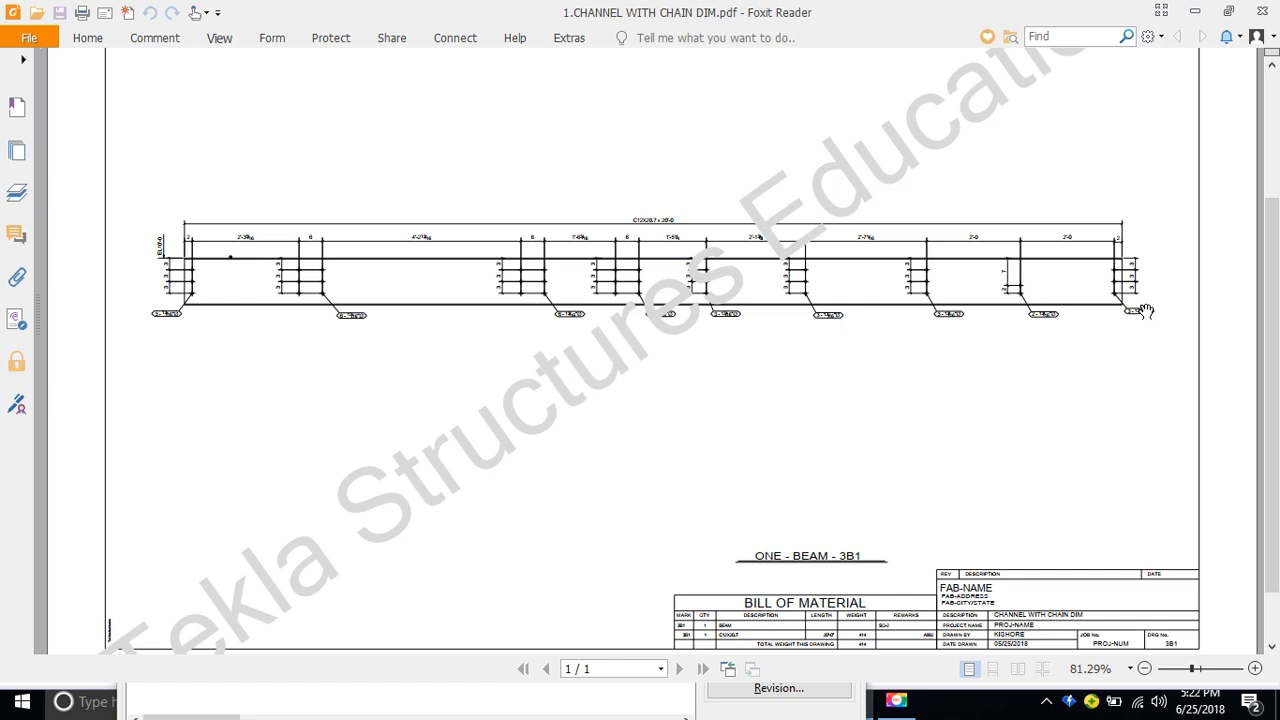
# Step: Compare the hole dimensions and callouts at the channel's right end with the left end and its elevation mark
pyautogui.keyDown('ctrl'); pyautogui.scroll(3, 1141, 313); pyautogui.keyUp('ctrl')
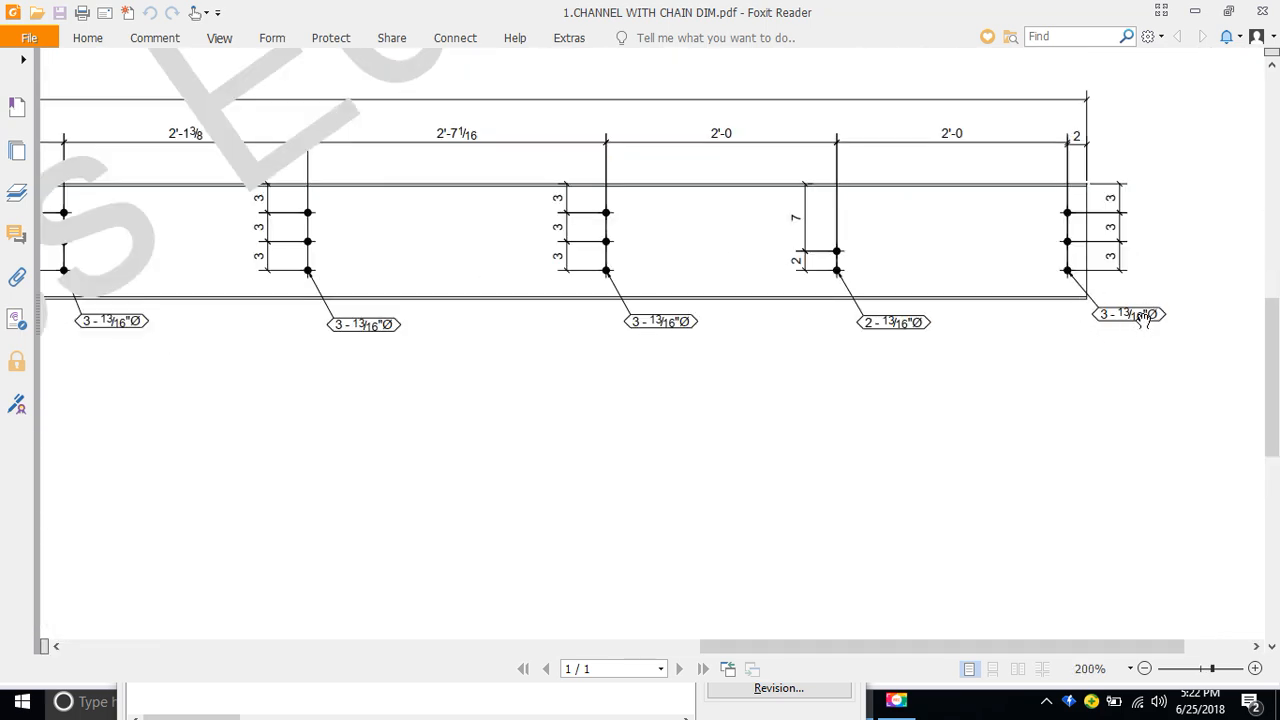
pyautogui.keyDown('ctrl'); pyautogui.scroll(-3, 1141, 313); pyautogui.keyUp('ctrl')
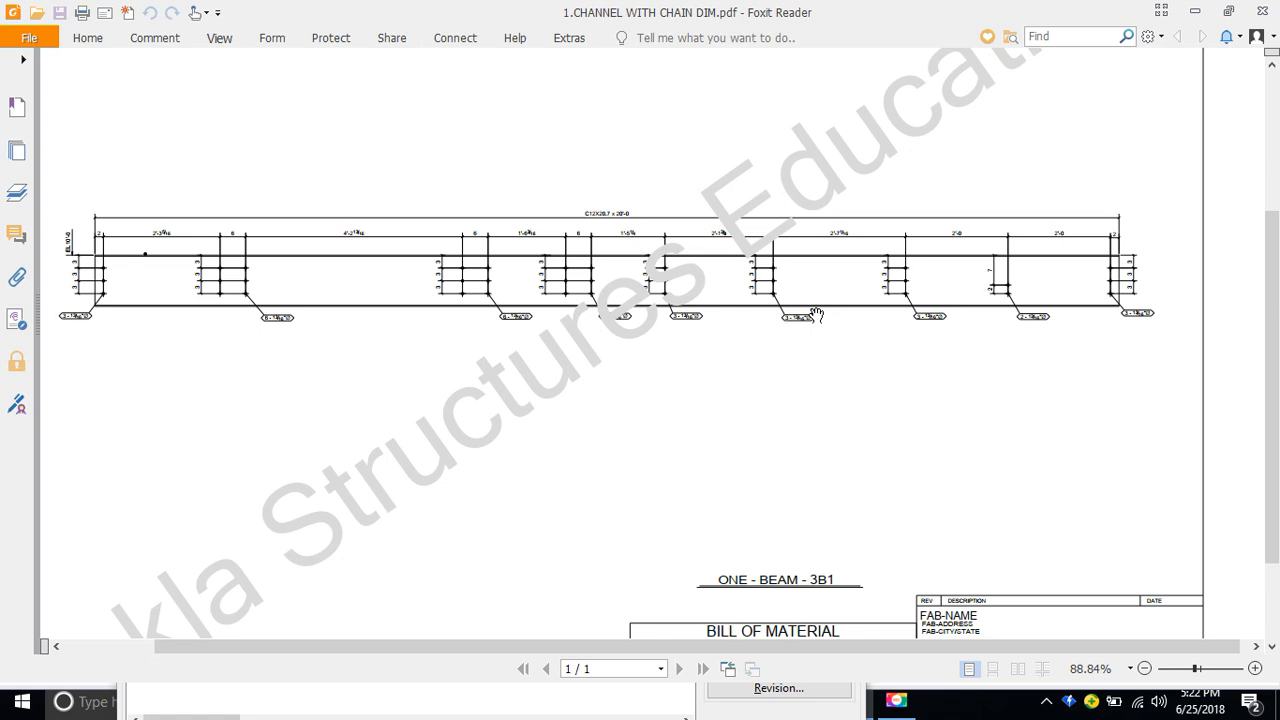
pyautogui.keyDown('ctrl'); pyautogui.scroll(2, 86, 294); pyautogui.keyUp('ctrl')
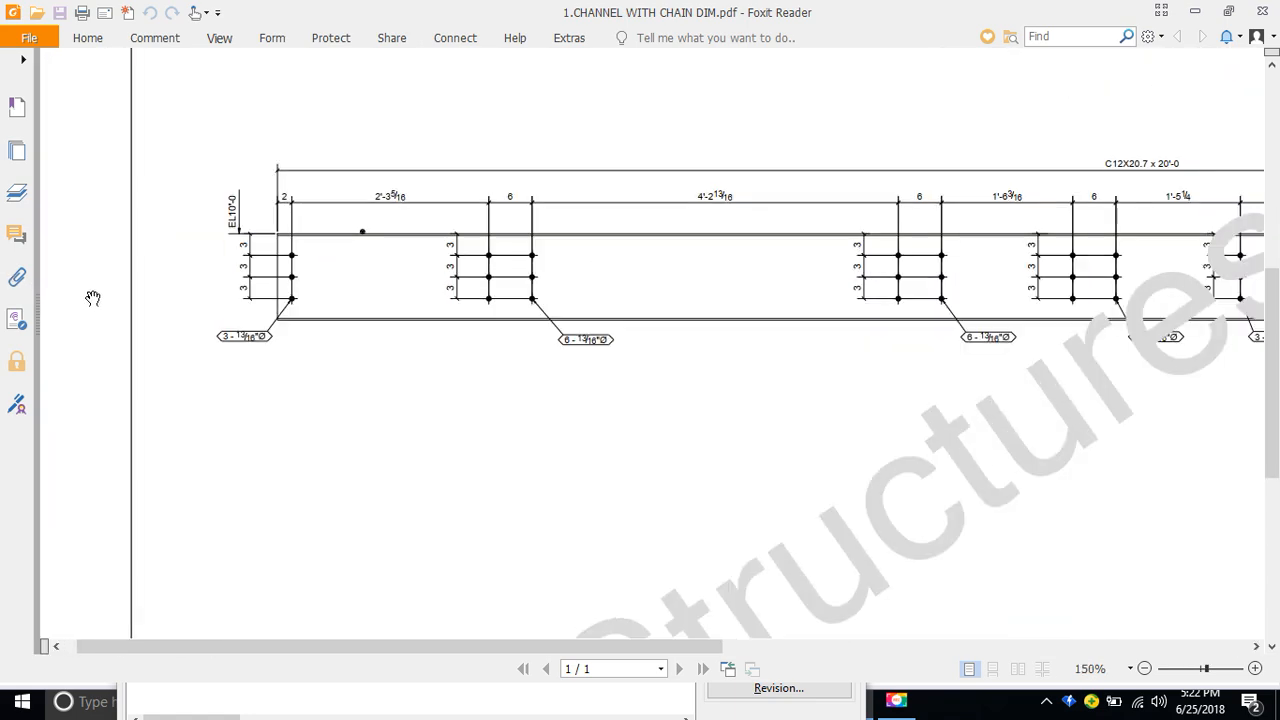
pyautogui.keyDown('ctrl'); pyautogui.scroll(1, 182, 286); pyautogui.keyUp('ctrl')
pyautogui.keyDown('ctrl'); pyautogui.scroll(1, 185, 286); pyautogui.keyUp('ctrl')
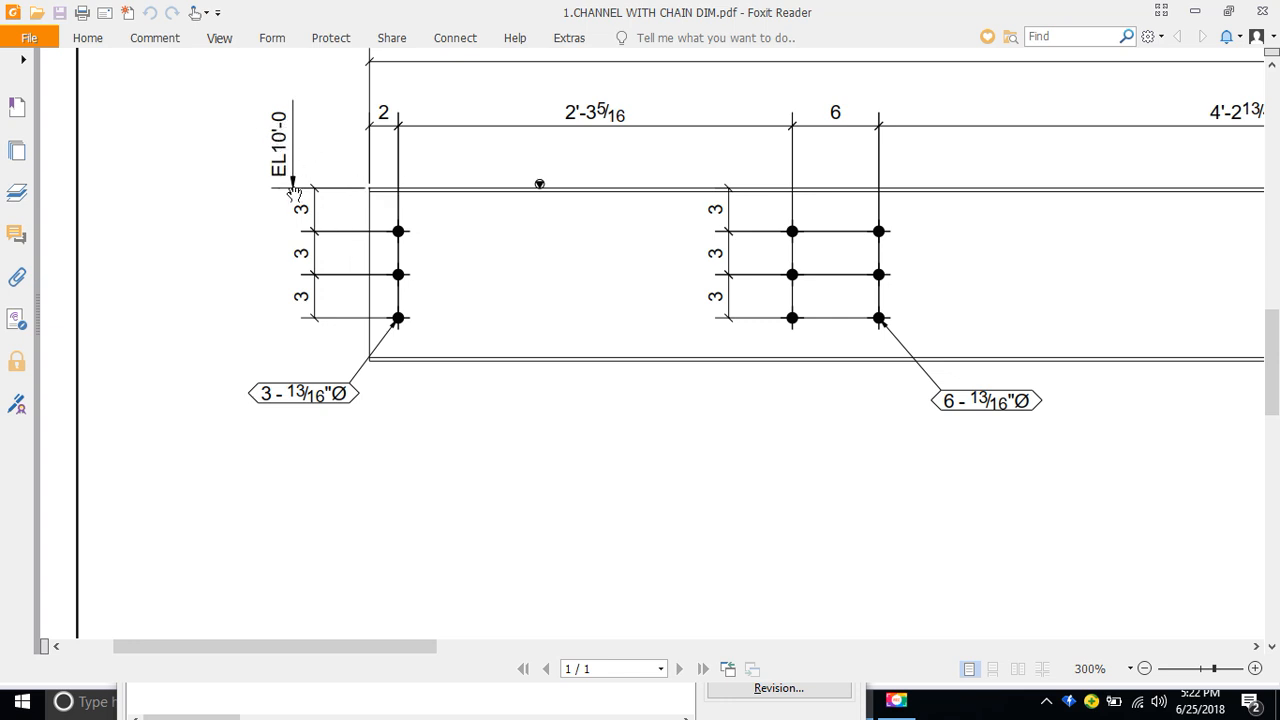
pyautogui.keyDown('ctrl'); pyautogui.scroll(-3, 294, 200); pyautogui.keyUp('ctrl')
pyautogui.keyDown('ctrl'); pyautogui.scroll(-2, 294, 203); pyautogui.keyUp('ctrl')
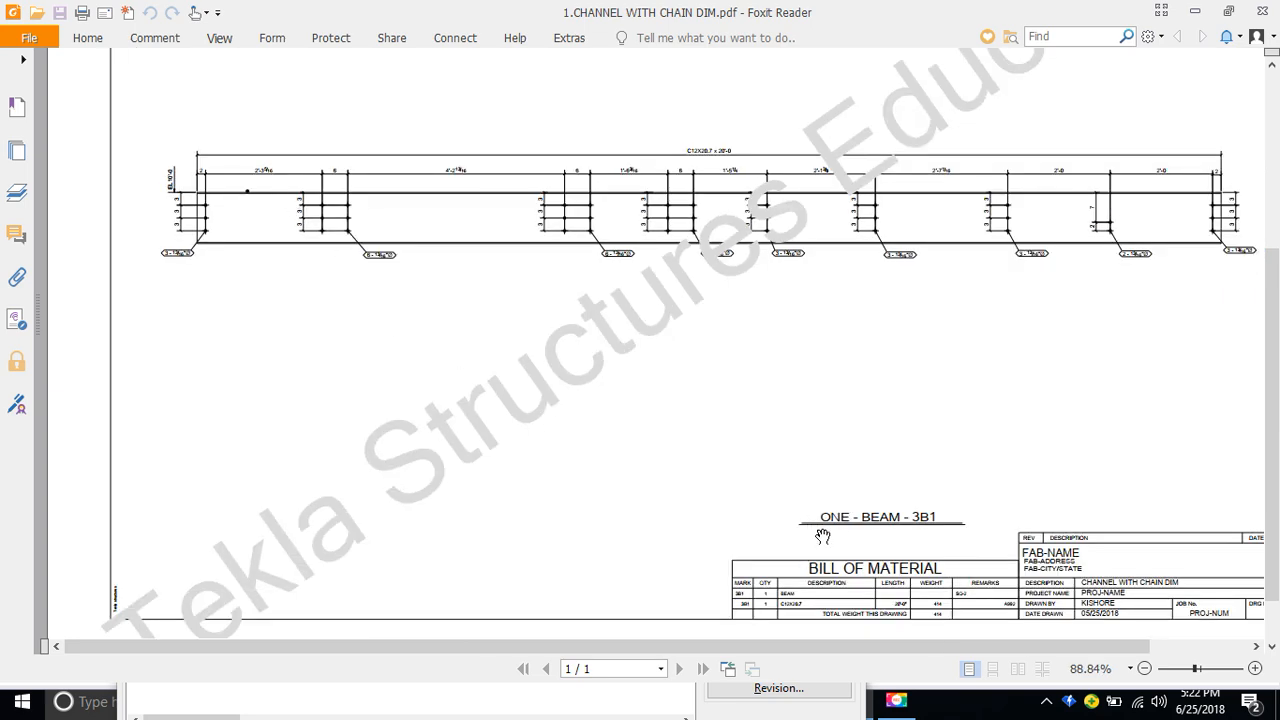
# Step: Read the drawing title, the bill of material rows and the title block fields, including the drawing number
pyautogui.keyDown('ctrl'); pyautogui.scroll(4, 964, 544); pyautogui.keyUp('ctrl')
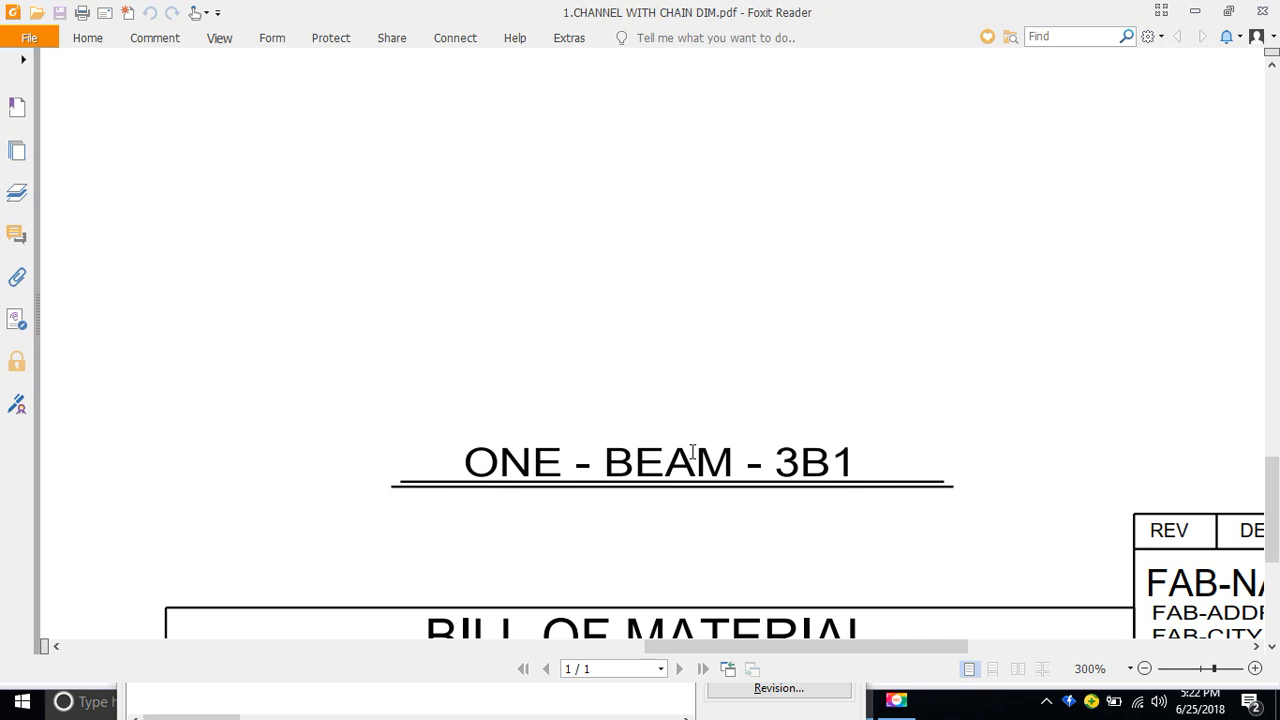
pyautogui.keyDown('ctrl'); pyautogui.scroll(-2, 692, 452); pyautogui.keyUp('ctrl')
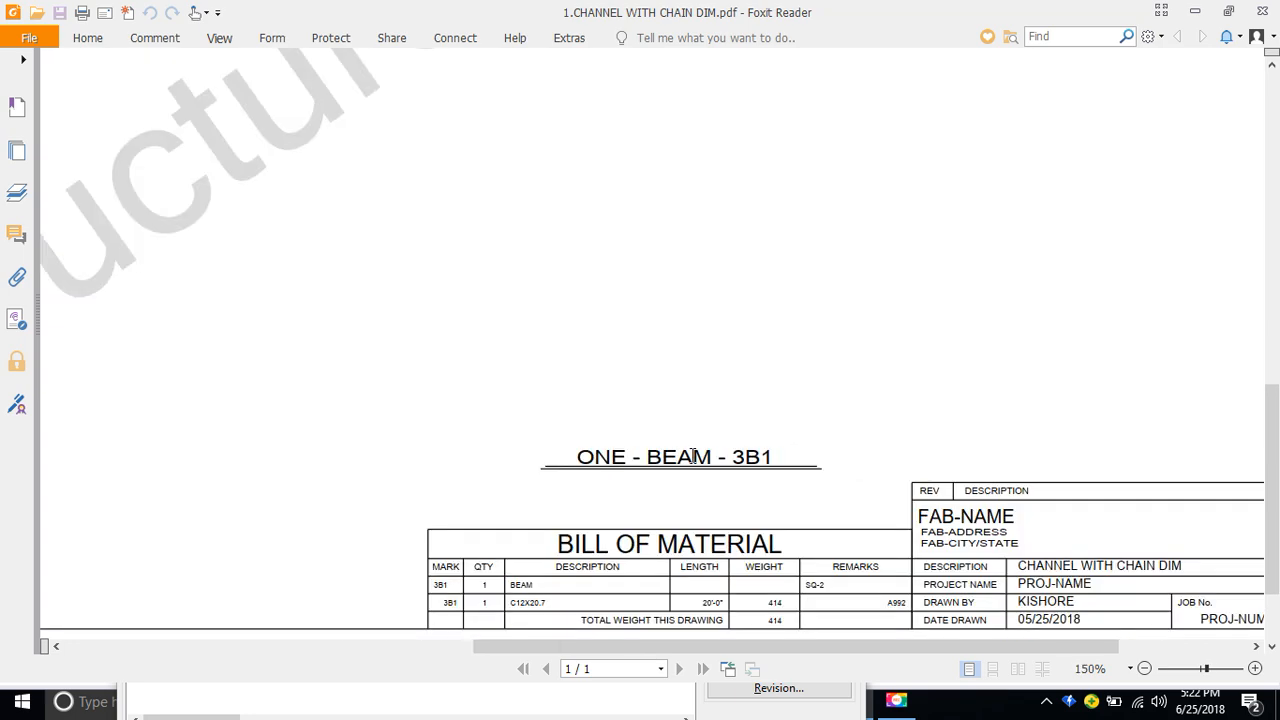
pyautogui.keyDown('ctrl'); pyautogui.scroll(-3, 692, 456); pyautogui.keyUp('ctrl')
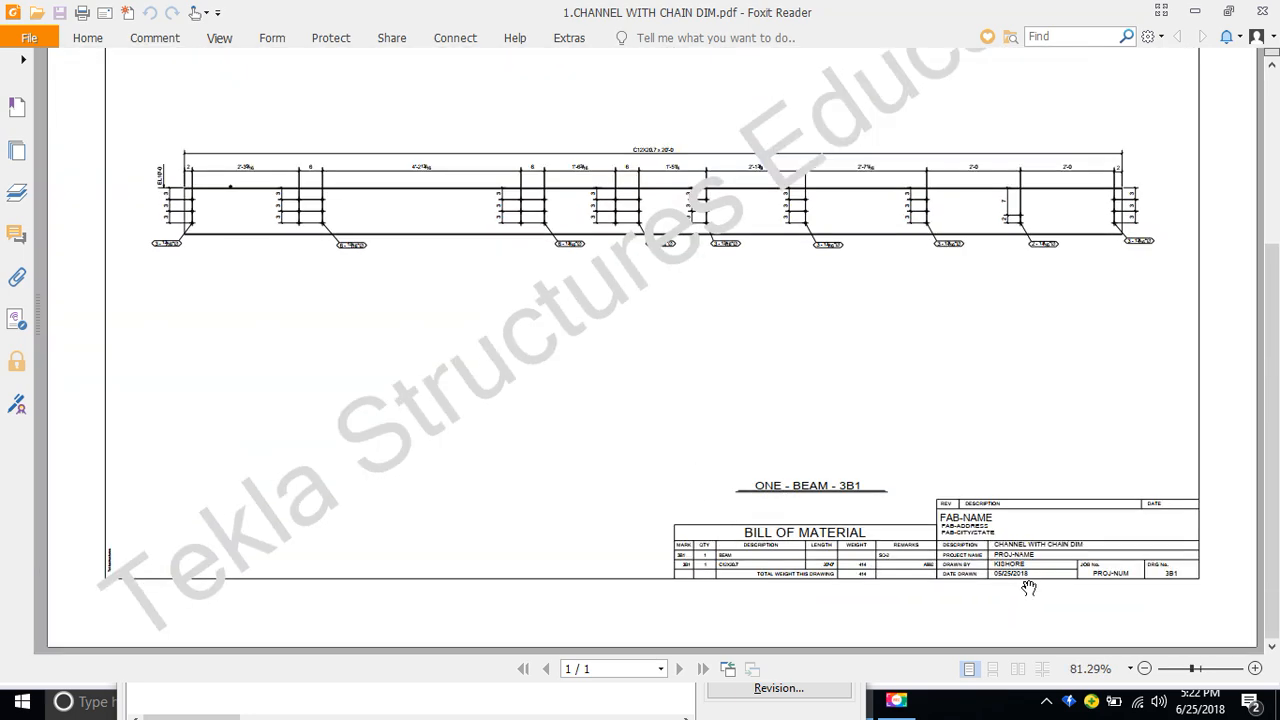
pyautogui.keyDown('ctrl'); pyautogui.scroll(2, 1028, 586); pyautogui.keyUp('ctrl')
pyautogui.keyDown('ctrl'); pyautogui.scroll(-1, 456, 496); pyautogui.keyUp('ctrl')
pyautogui.keyDown('ctrl'); pyautogui.scroll(-1, 453, 498); pyautogui.keyUp('ctrl')
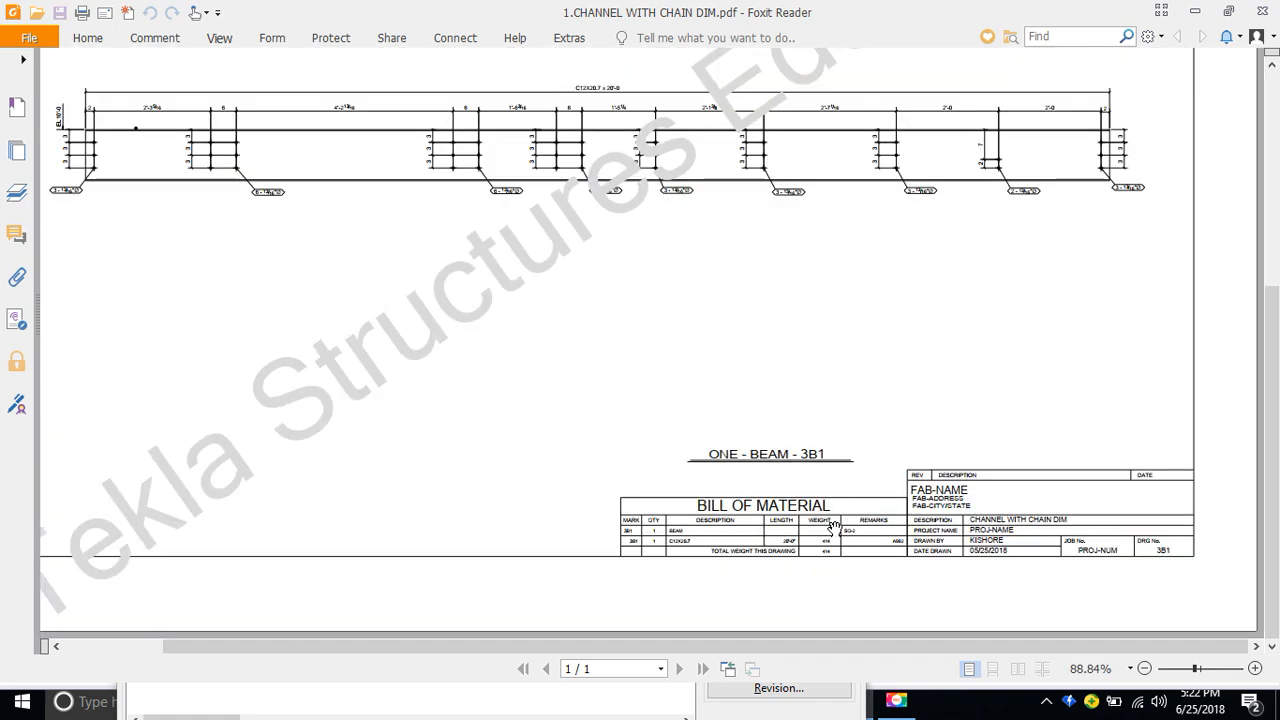
pyautogui.keyDown('ctrl'); pyautogui.scroll(3, 832, 515); pyautogui.keyUp('ctrl')
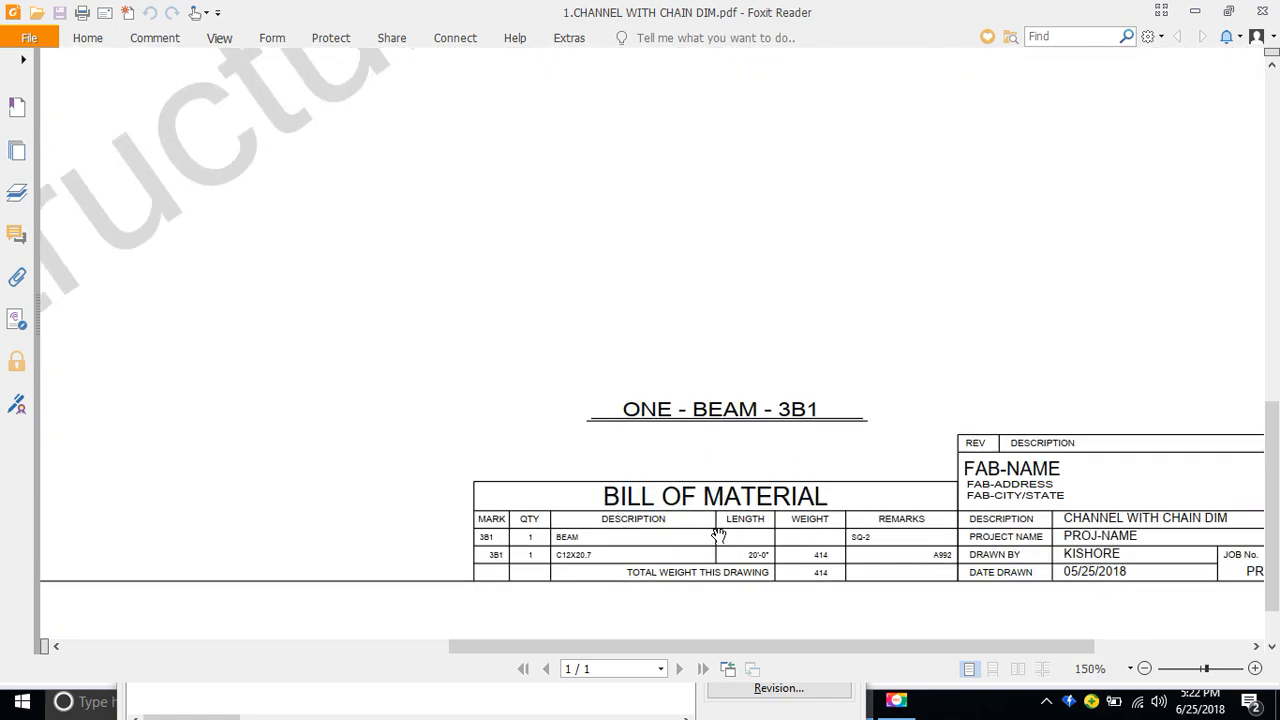
pyautogui.keyDown('ctrl'); pyautogui.scroll(-1, 482, 510); pyautogui.keyUp('ctrl')
pyautogui.keyDown('ctrl'); pyautogui.scroll(2, 1195, 541); pyautogui.keyUp('ctrl')
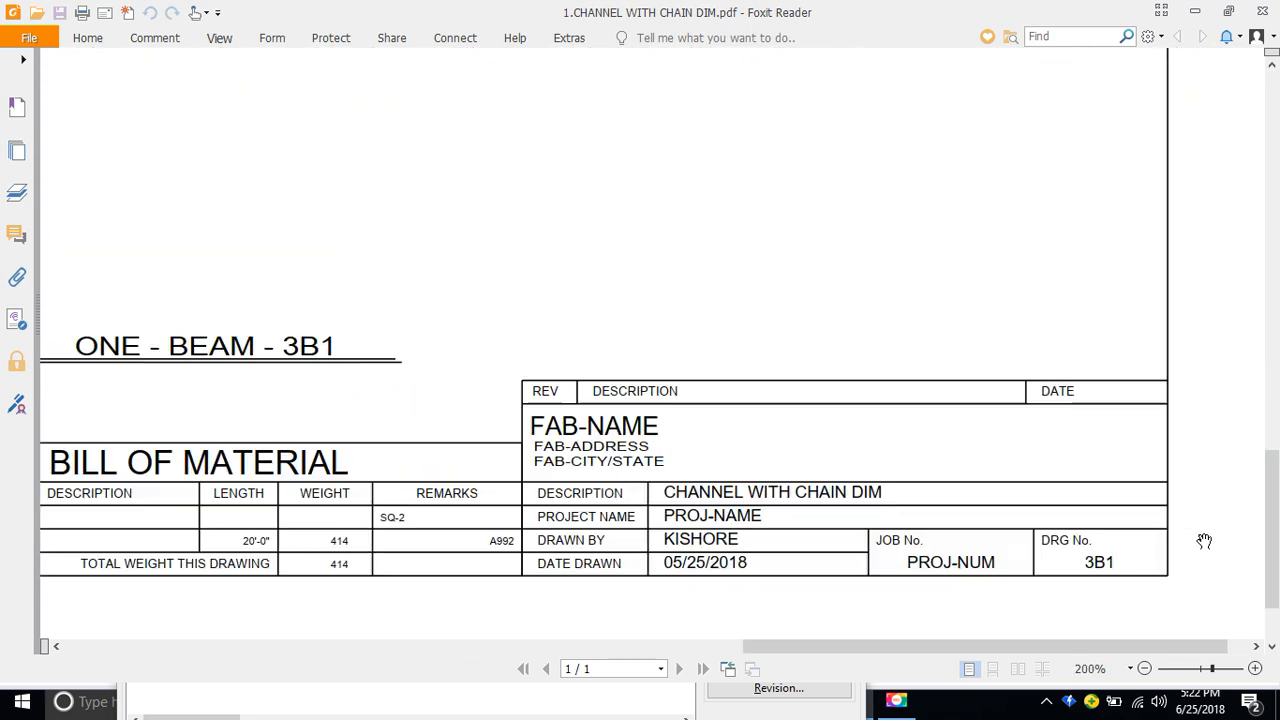
pyautogui.keyDown('ctrl'); pyautogui.scroll(-1, 1204, 541); pyautogui.keyUp('ctrl')
pyautogui.keyDown('ctrl'); pyautogui.scroll(2, 822, 475); pyautogui.keyUp('ctrl')
pyautogui.keyDown('ctrl'); pyautogui.scroll(-1, 596, 414); pyautogui.keyUp('ctrl')
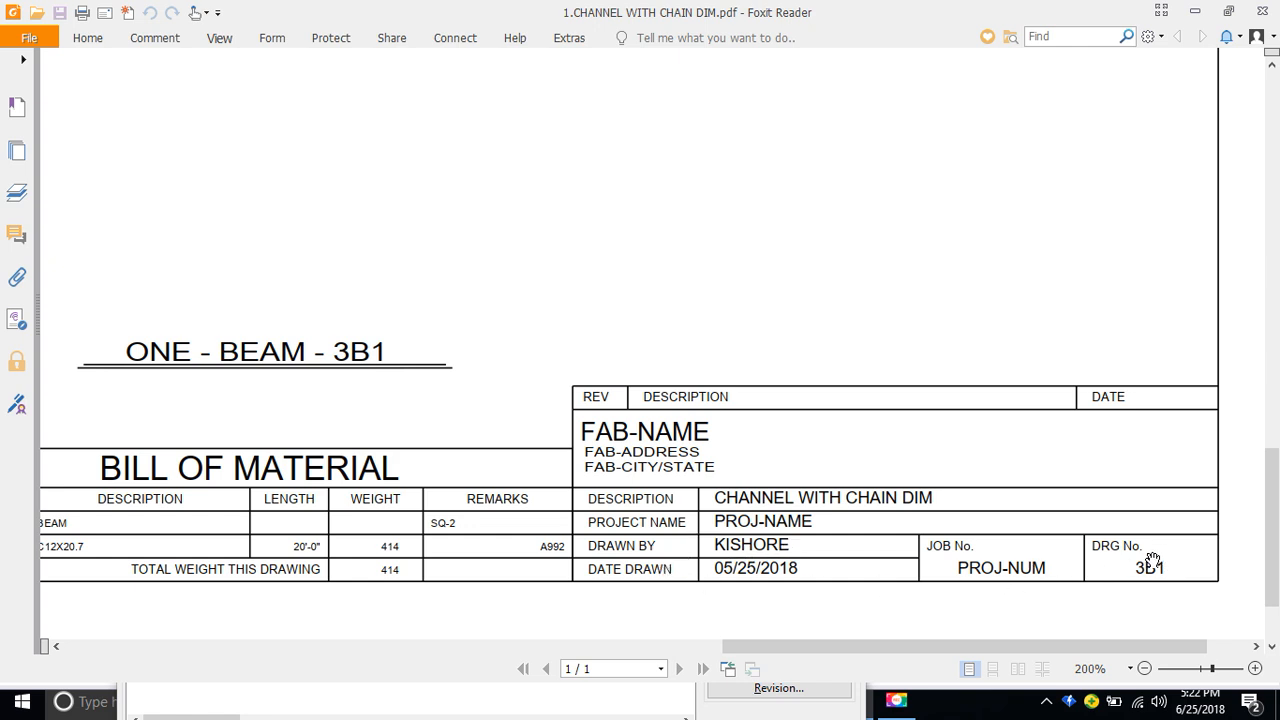
pyautogui.keyDown('ctrl'); pyautogui.scroll(-4, 970, 497); pyautogui.keyUp('ctrl')
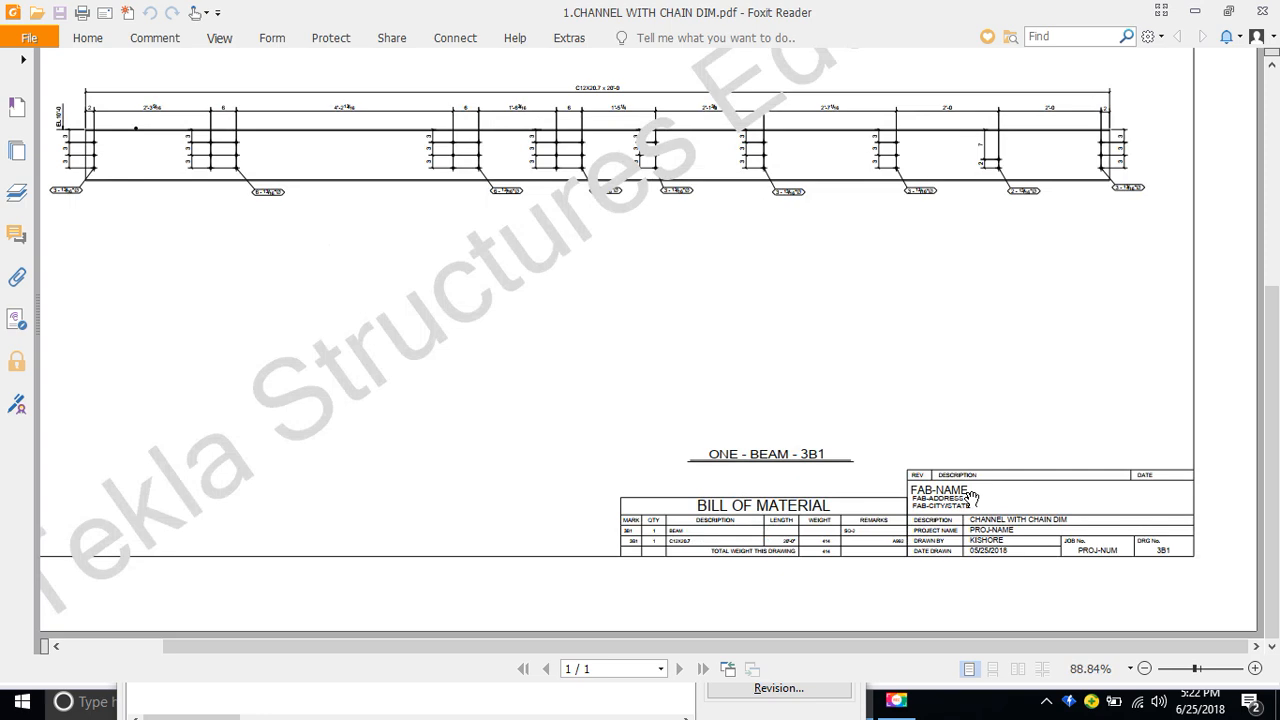
# Step: Review the layout of the whole drawing sheet, including its border and the placement of the beam view
pyautogui.keyDown('ctrl'); pyautogui.scroll(-2, 970, 497); pyautogui.keyUp('ctrl')
pyautogui.keyDown('ctrl'); pyautogui.scroll(-1, 973, 498); pyautogui.keyUp('ctrl')
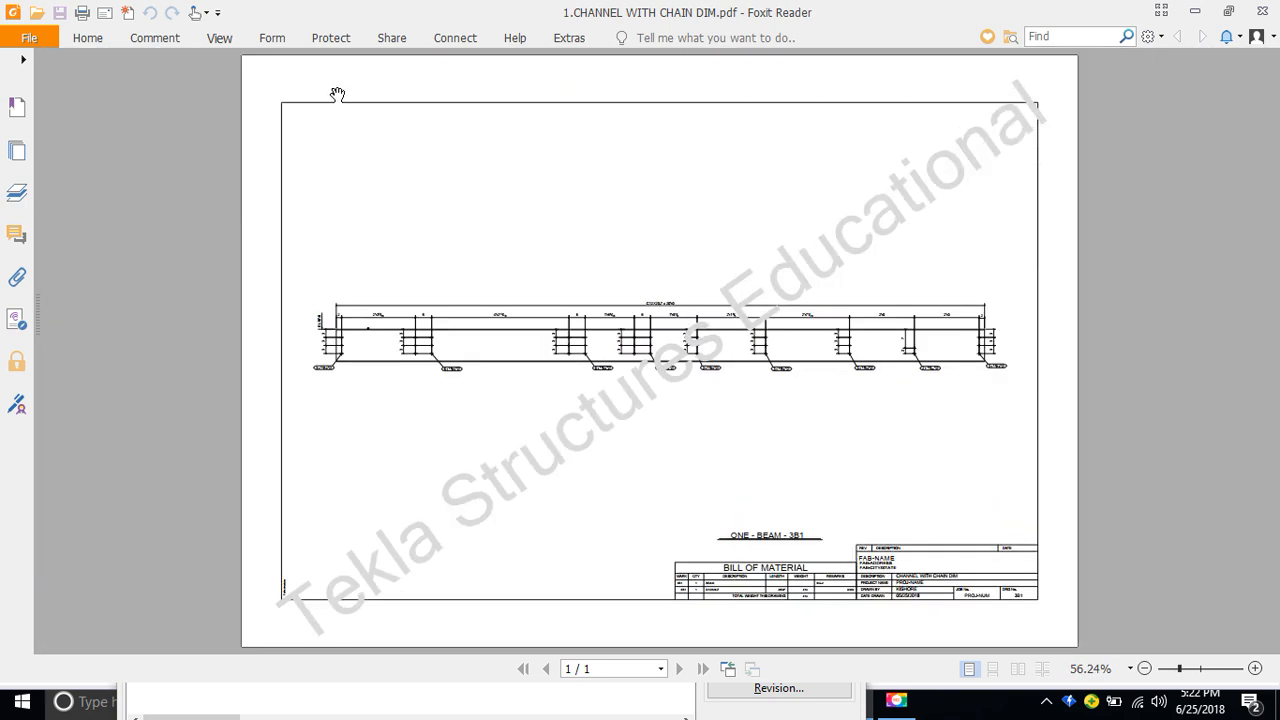
pyautogui.keyDown('ctrl'); pyautogui.scroll(1, 438, 357); pyautogui.keyUp('ctrl')
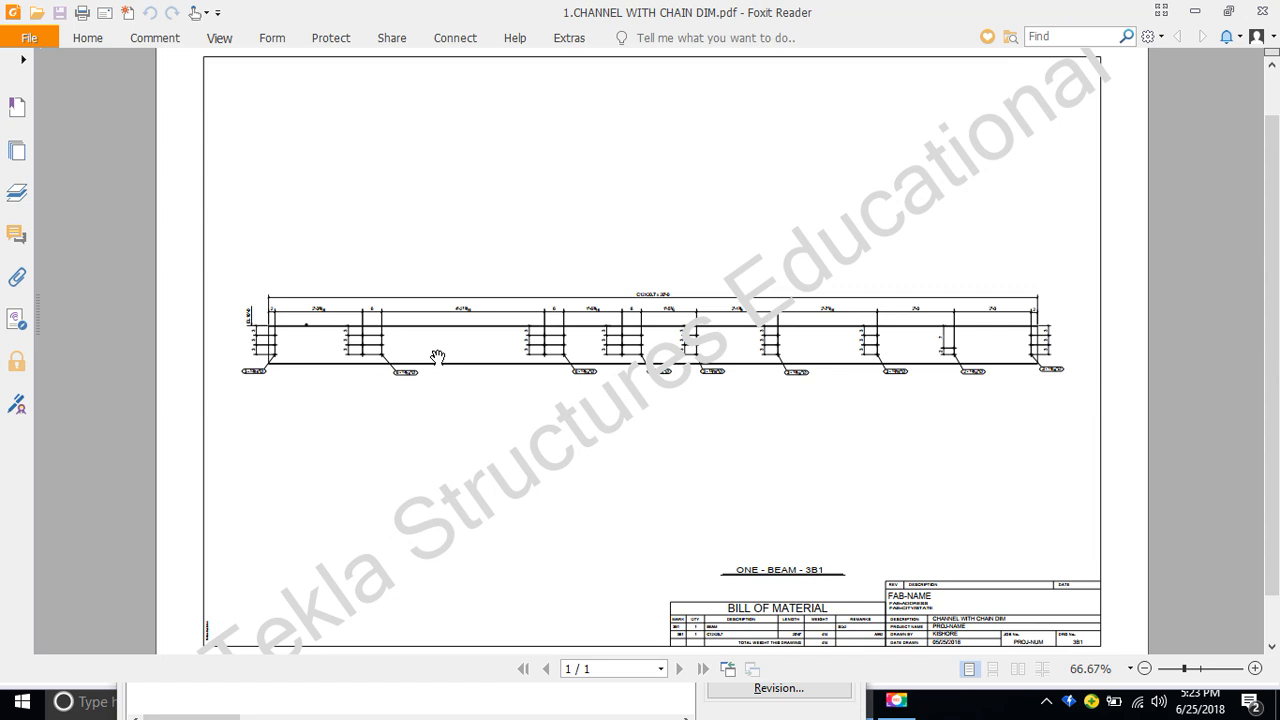
pyautogui.keyDown('ctrl'); pyautogui.scroll(1, 437, 357); pyautogui.keyUp('ctrl')
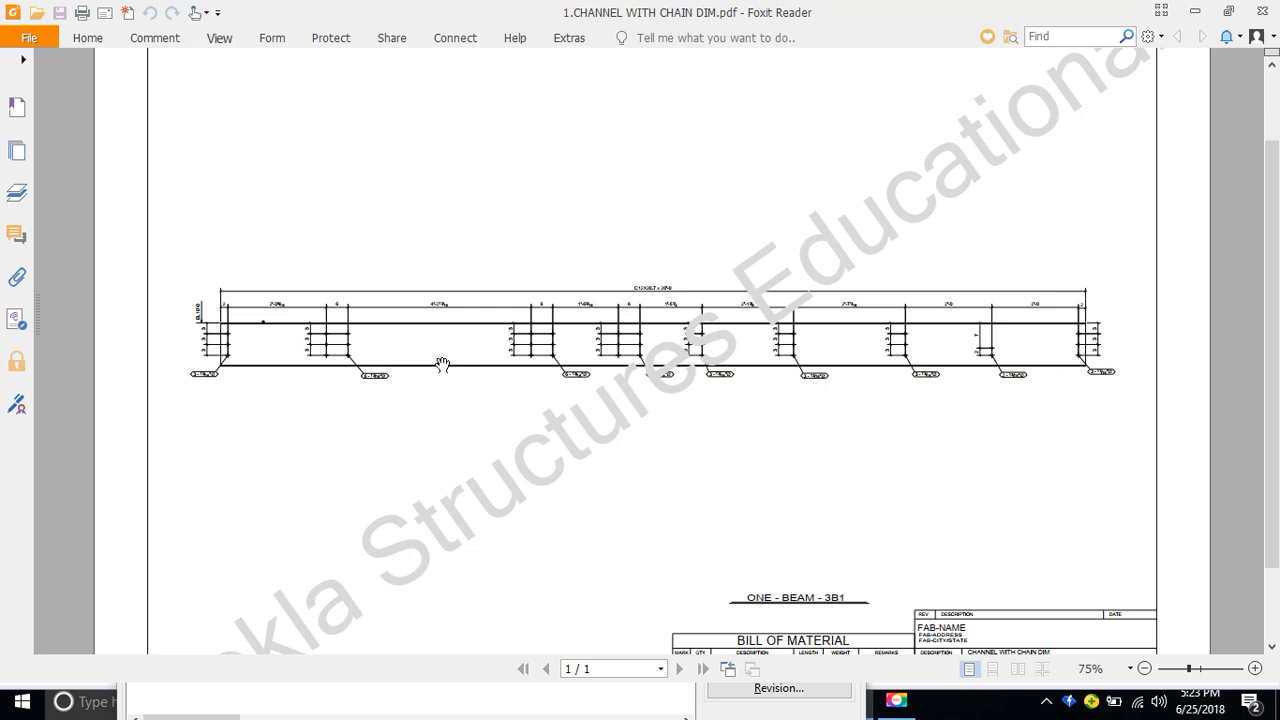
# Step: Switch to Tekla Structures, view the maximised Drawing List and minimise it to reveal the channel beam model
pyautogui.hotkey('alt', 'Tab')
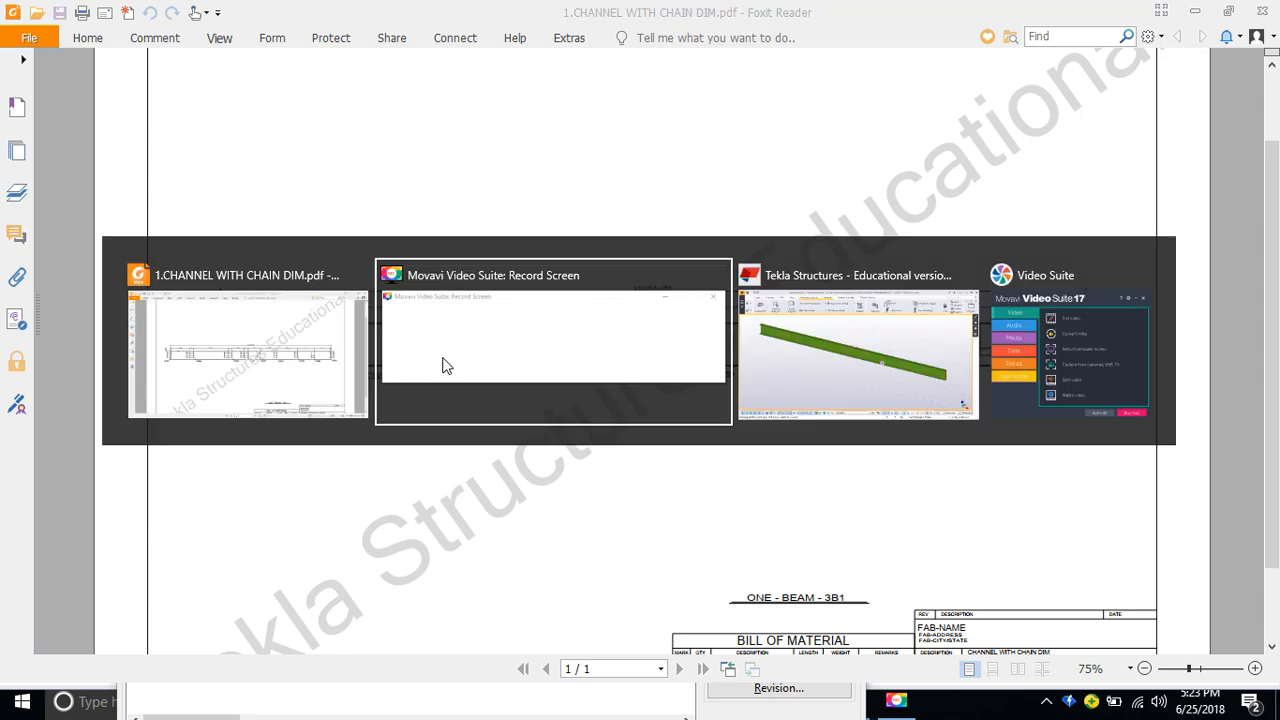
pyautogui.hotkey('alt', 'Tab')
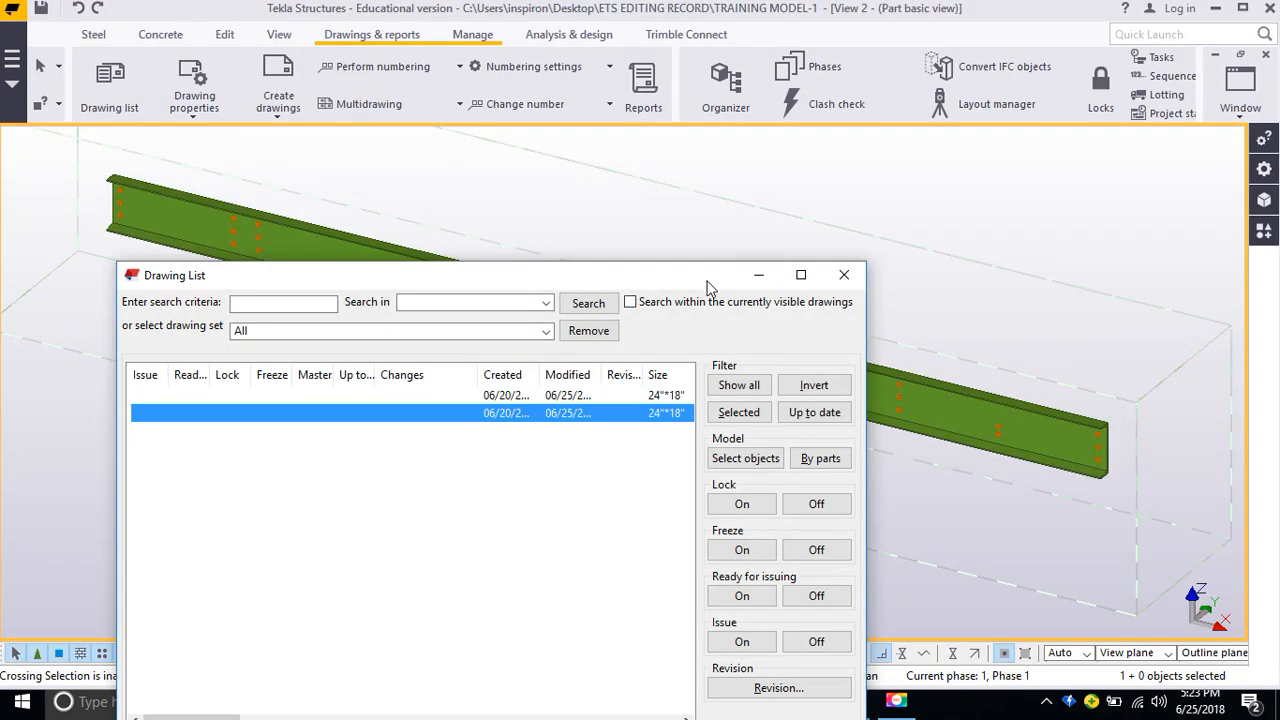
pyautogui.moveTo(707, 282); pyautogui.dragTo(812, 231)
pyautogui.click(906, 224)
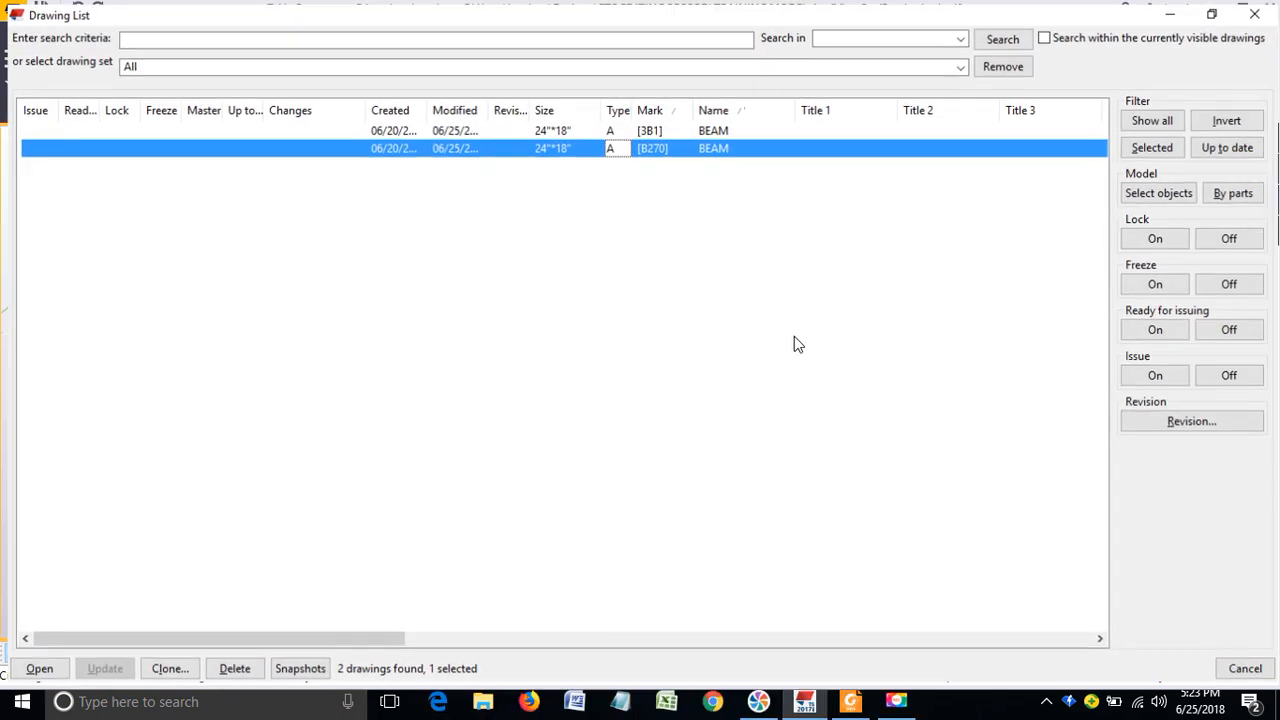
pyautogui.click(680, 158)
pyautogui.click(1171, 10)
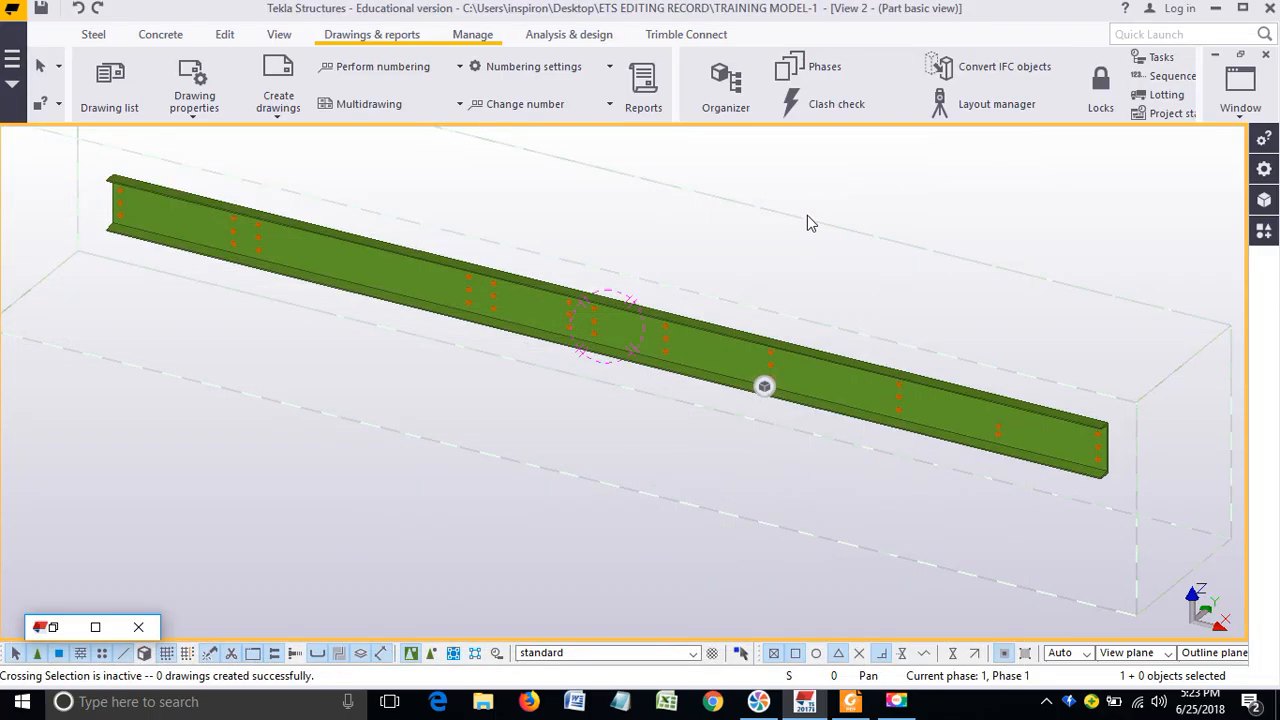
# Step: Orbit the channel beam model and examine the bolt rows at the left end of its web
pyautogui.keyDown('ctrl'); pyautogui.moveTo(791, 294); pyautogui.dragTo(788, 420, button='middle'); pyautogui.keyUp('ctrl')
pyautogui.scroll(6, 451, 366)
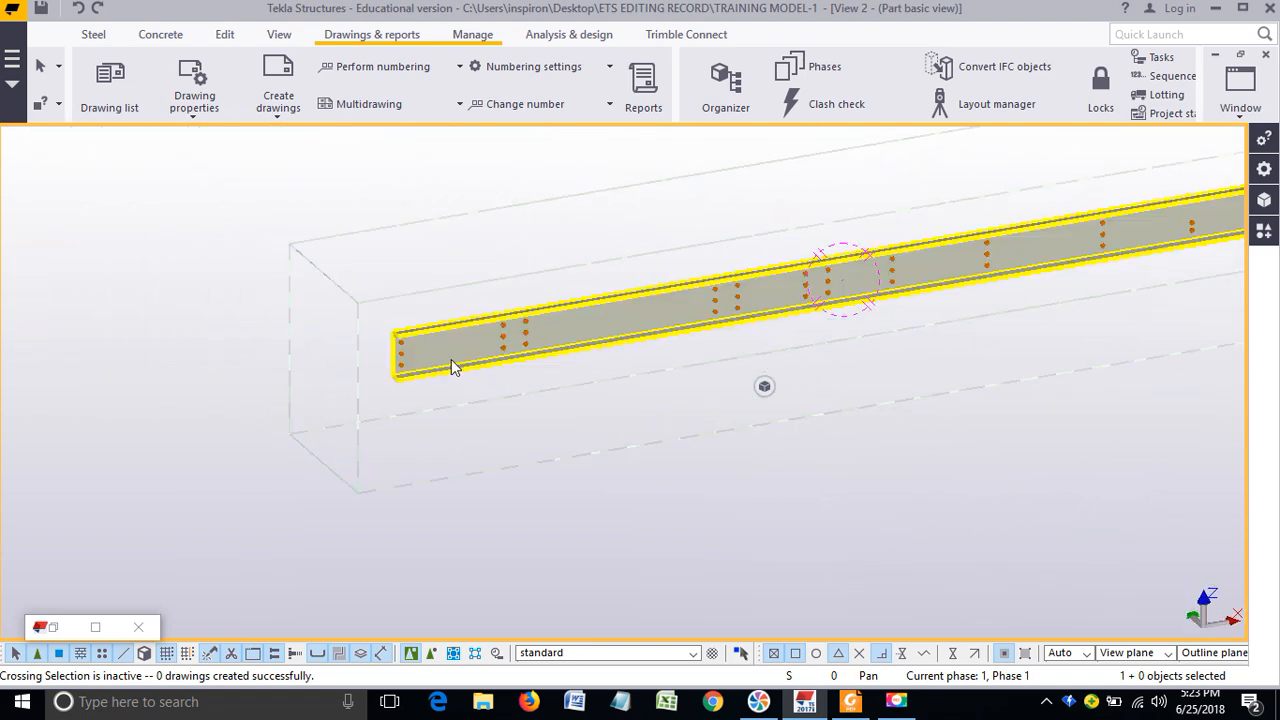
pyautogui.scroll(3, 368, 373)
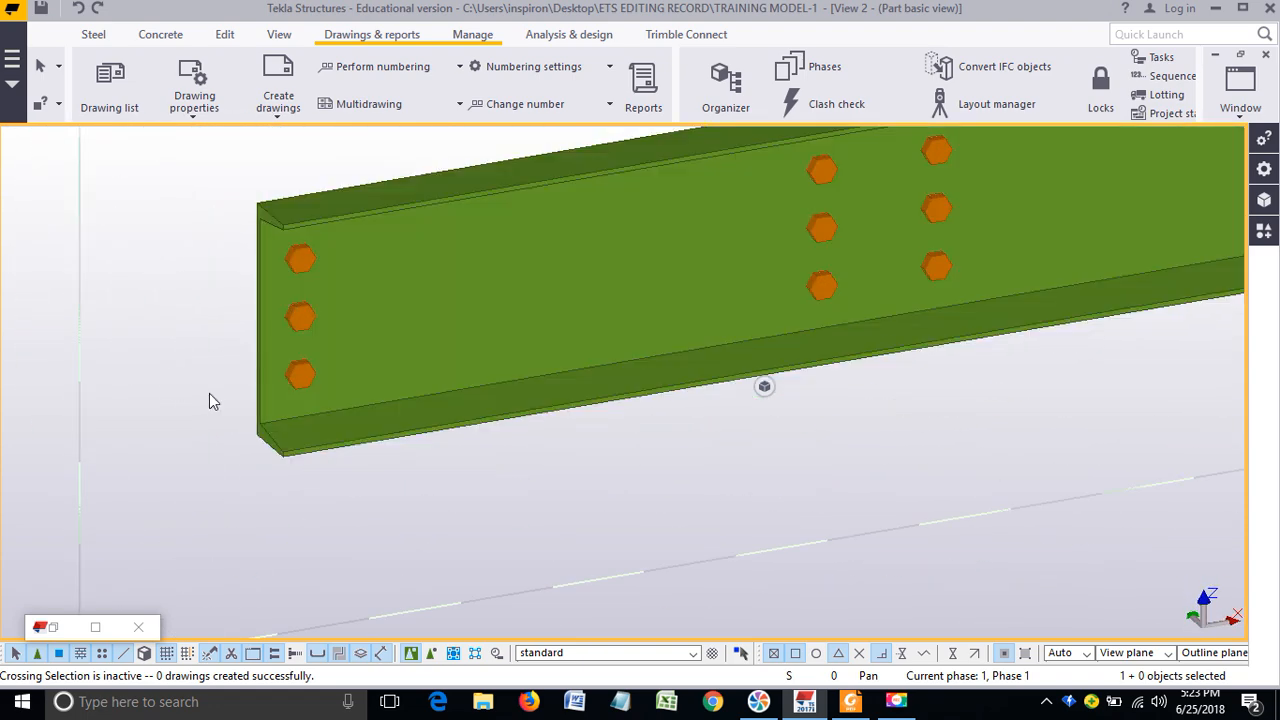
pyautogui.scroll(-5, 322, 327)
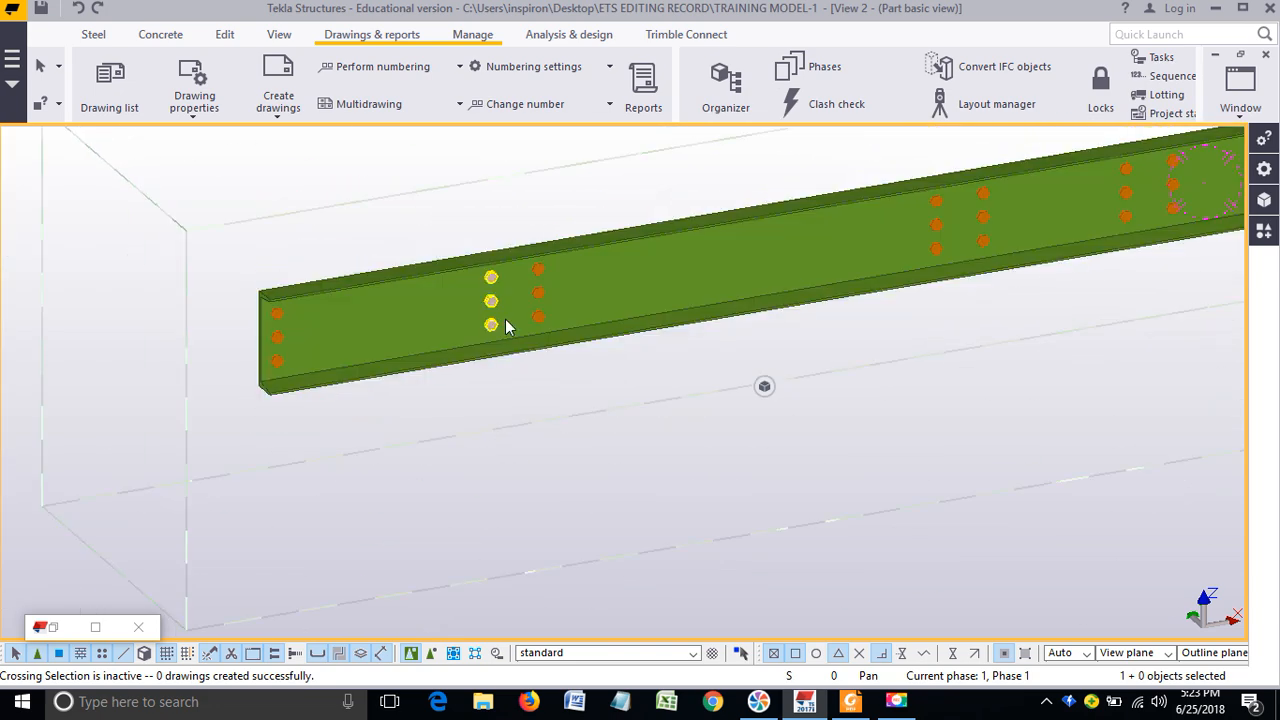
pyautogui.scroll(1, 480, 328)
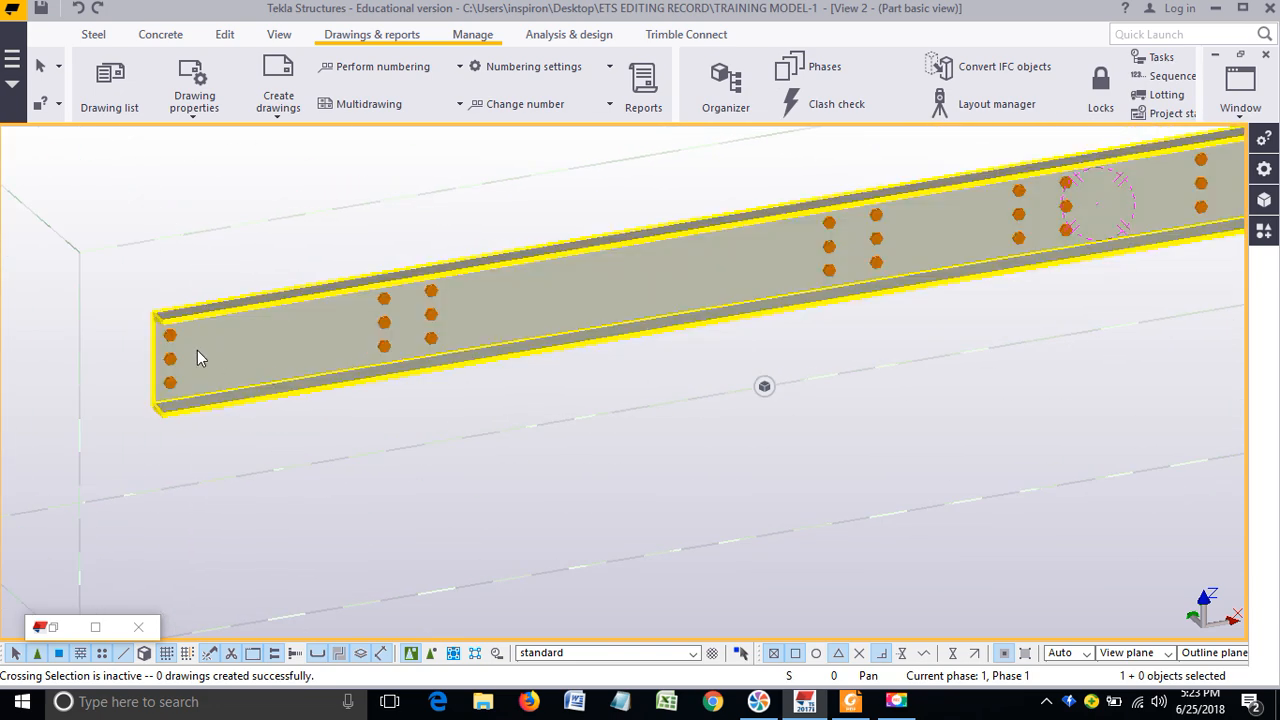
# Step: Follow the bolt groups along the channel's web to its far end, and review the entire beam in 3D
pyautogui.moveTo(327, 379); pyautogui.dragTo(178, 404, button='middle')
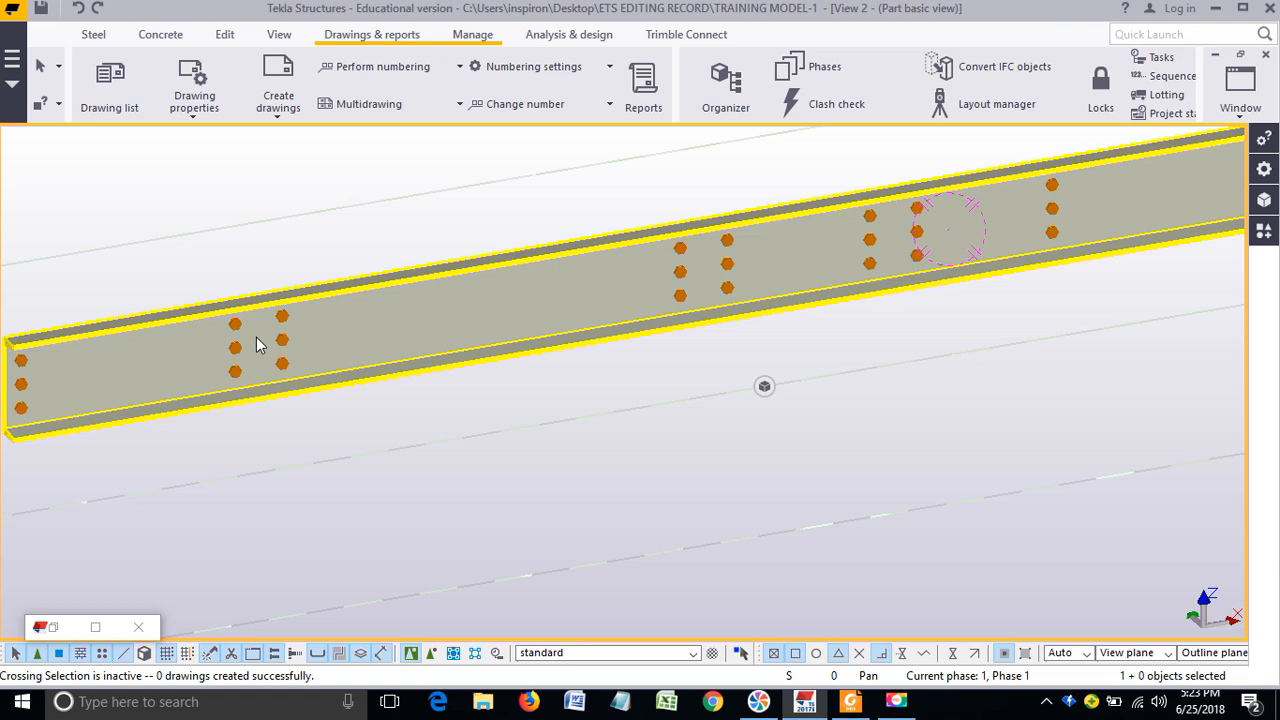
pyautogui.moveTo(610, 309); pyautogui.dragTo(343, 352, button='middle')
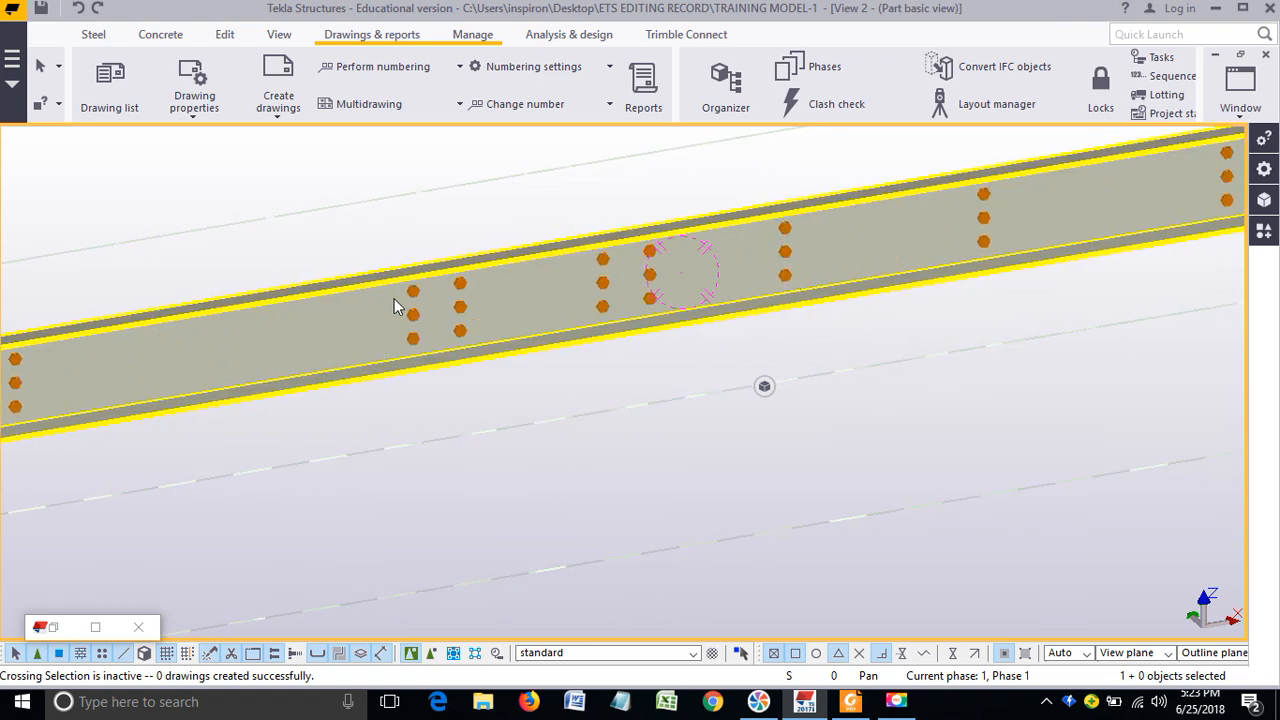
pyautogui.moveTo(568, 314); pyautogui.dragTo(445, 308, button='middle')
pyautogui.moveTo(519, 335); pyautogui.dragTo(426, 344, button='middle')
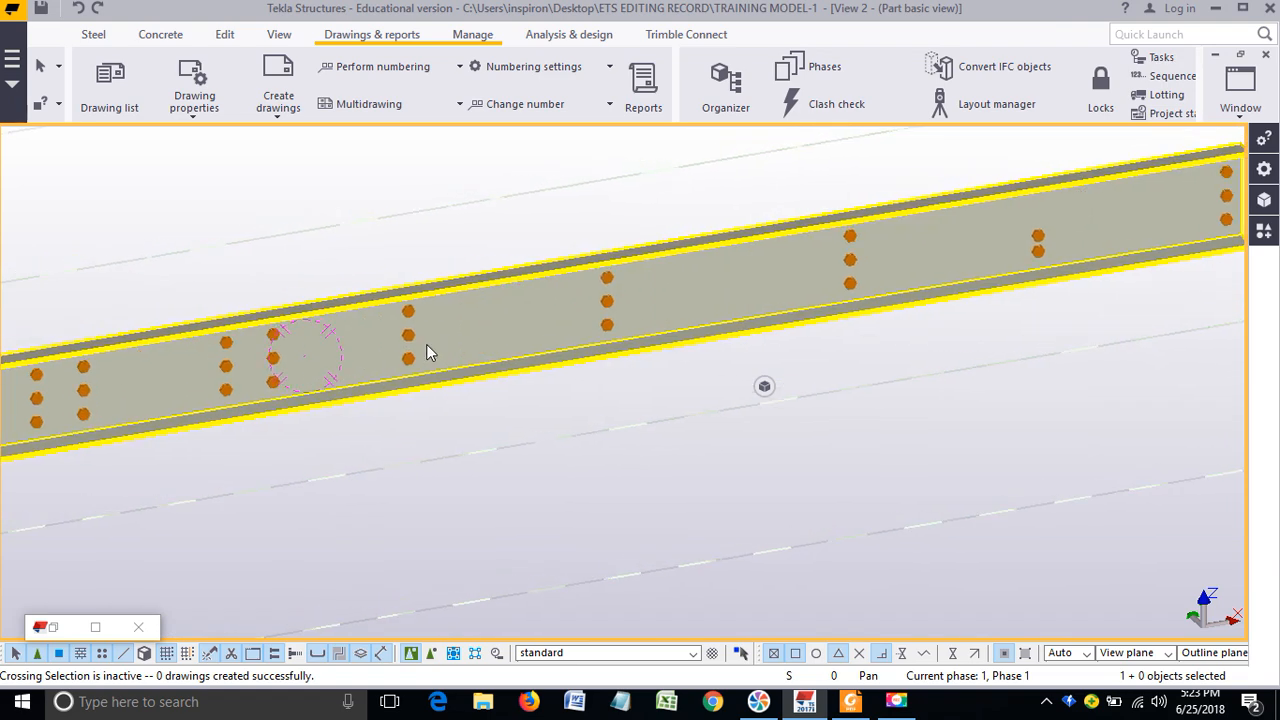
pyautogui.moveTo(643, 304); pyautogui.dragTo(370, 352, button='middle')
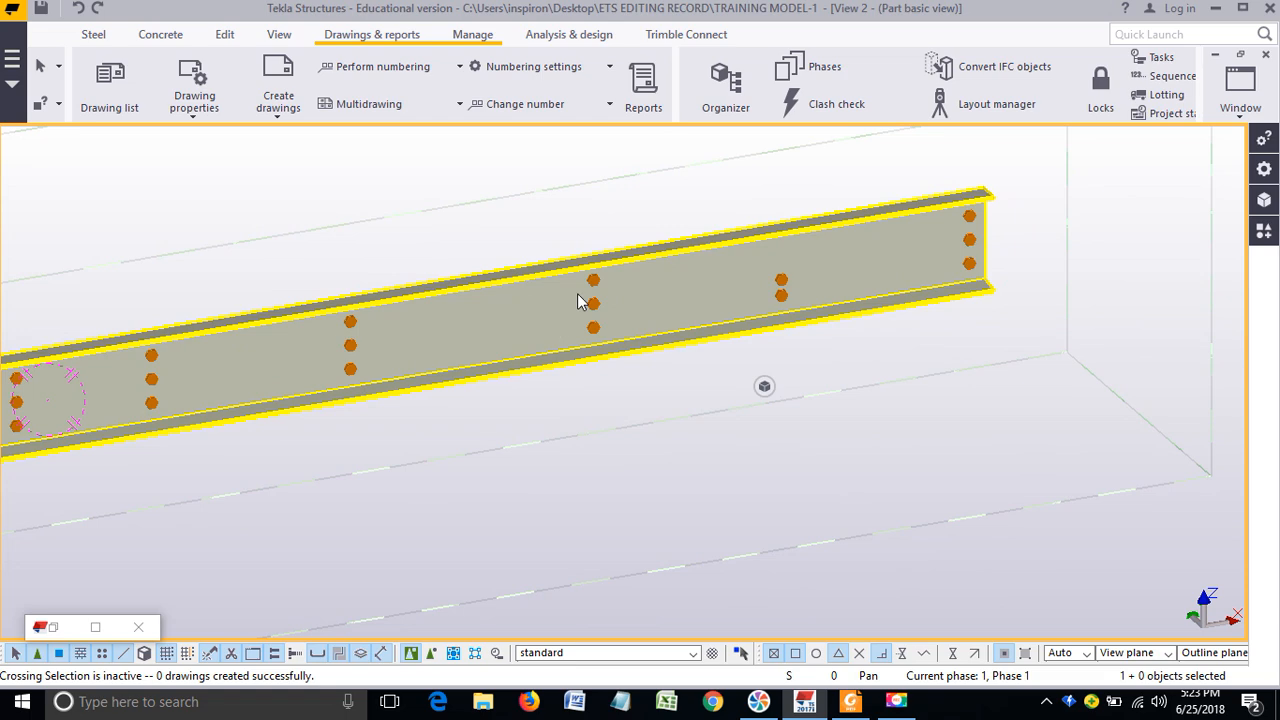
pyautogui.moveTo(640, 323); pyautogui.dragTo(552, 330, button='middle')
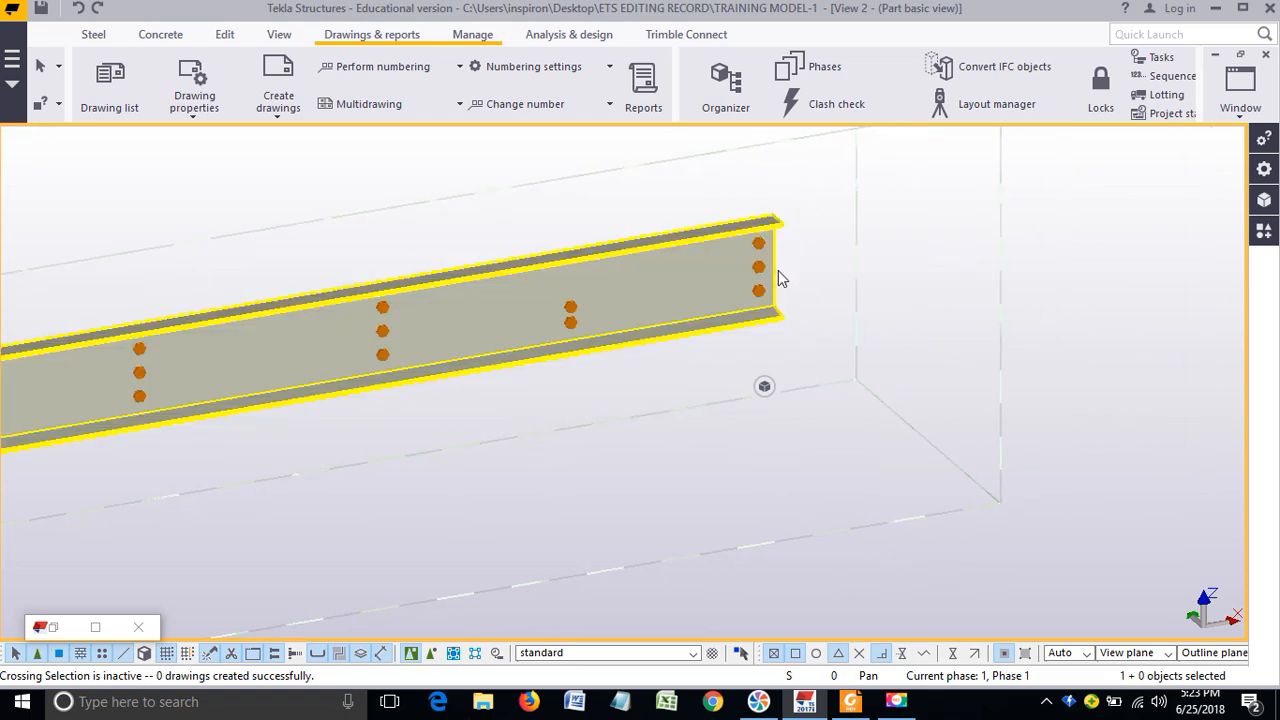
pyautogui.scroll(-5, 869, 272)
pyautogui.moveTo(914, 289)
pyautogui.keyDown('ctrl'); pyautogui.mouseDown(button='middle')
pyautogui.moveTo(846, 334)
pyautogui.moveTo(697, 353)
pyautogui.moveTo(443, 371)
pyautogui.moveTo(263, 363)
pyautogui.moveTo(483, 392)
pyautogui.moveTo(671, 371)
pyautogui.moveTo(810, 330)
pyautogui.moveTo(531, 326)
pyautogui.moveTo(463, 357)
pyautogui.moveTo(428, 405)
pyautogui.mouseUp(button='middle'); pyautogui.keyUp('ctrl')
pyautogui.scroll(4, 349, 363)
pyautogui.scroll(-3, 273, 366)
pyautogui.scroll(1, 362, 358)
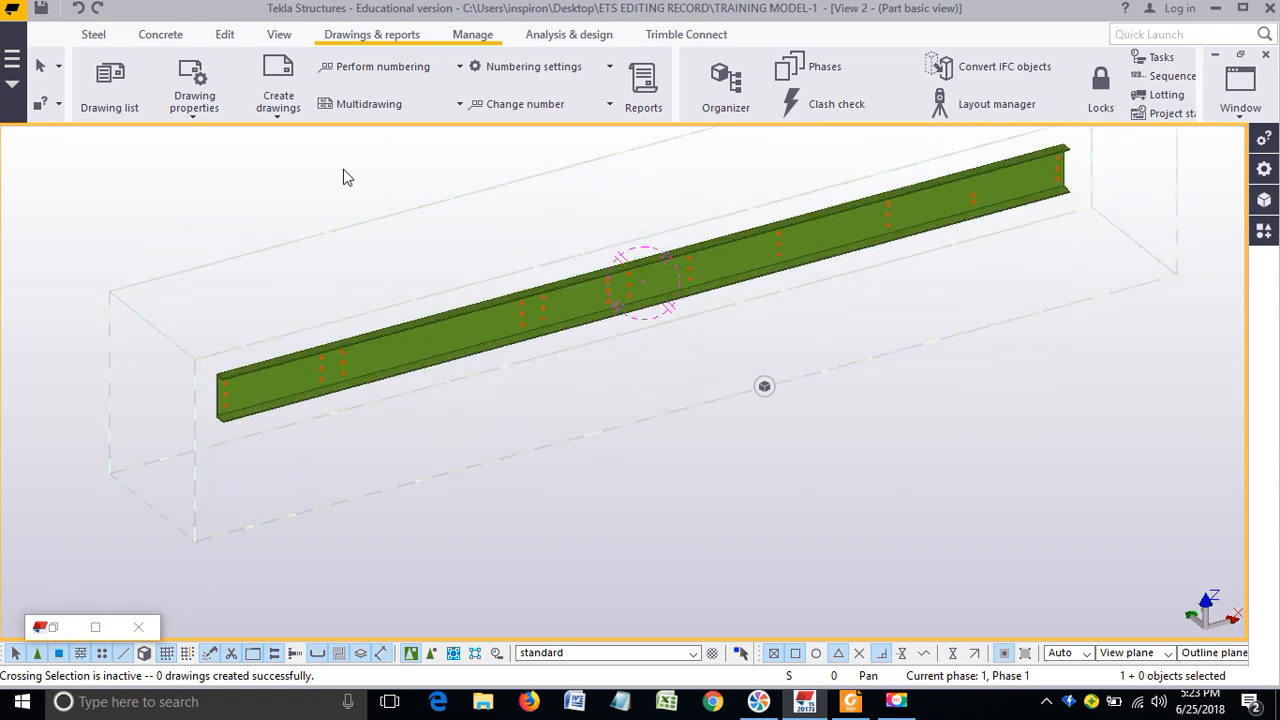
# Step: Open the assembly drawing marked B270 from the Drawing List and minimise the list
pyautogui.click(130, 100)
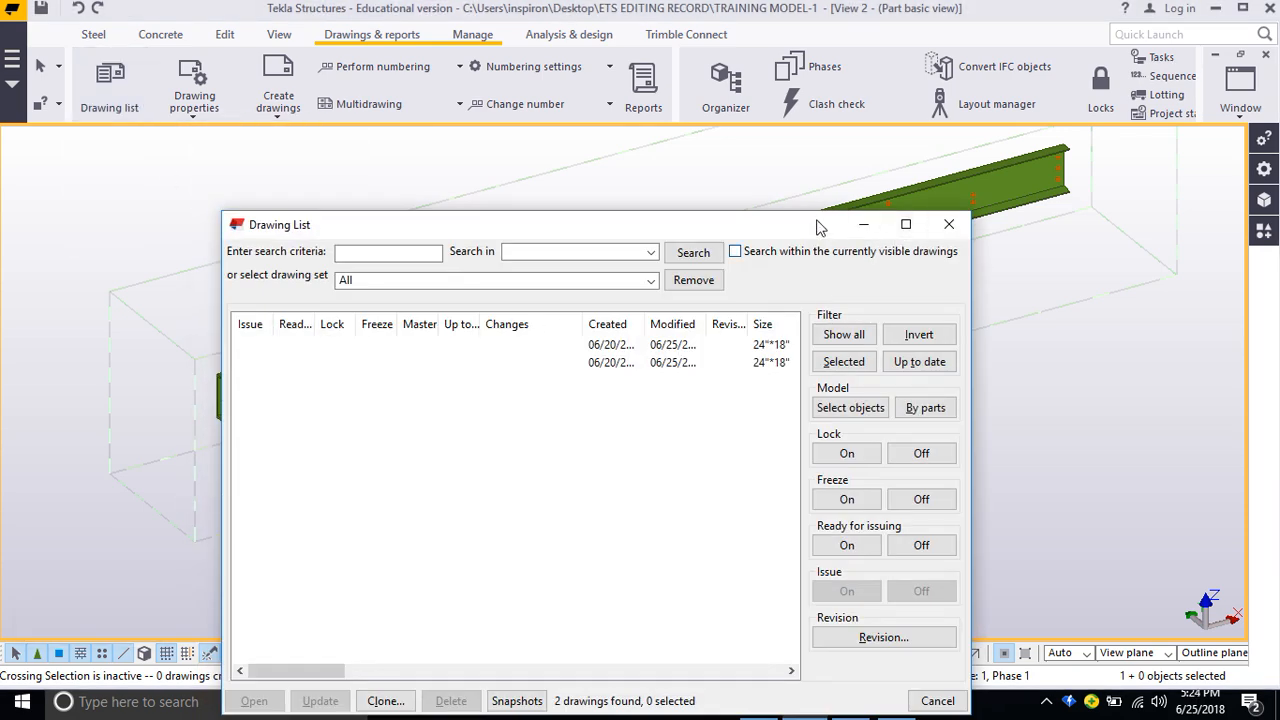
pyautogui.moveTo(818, 226); pyautogui.dragTo(826, 195)
pyautogui.moveTo(339, 641); pyautogui.dragTo(363, 635)
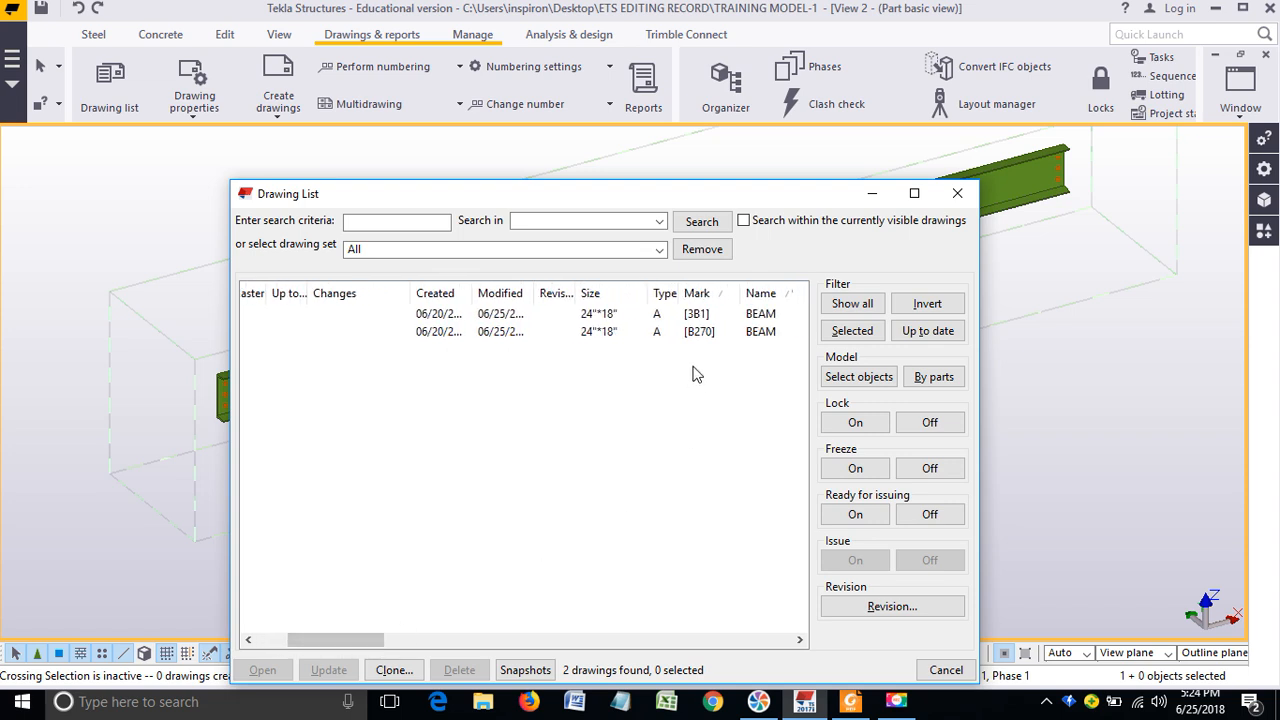
pyautogui.click(697, 333)
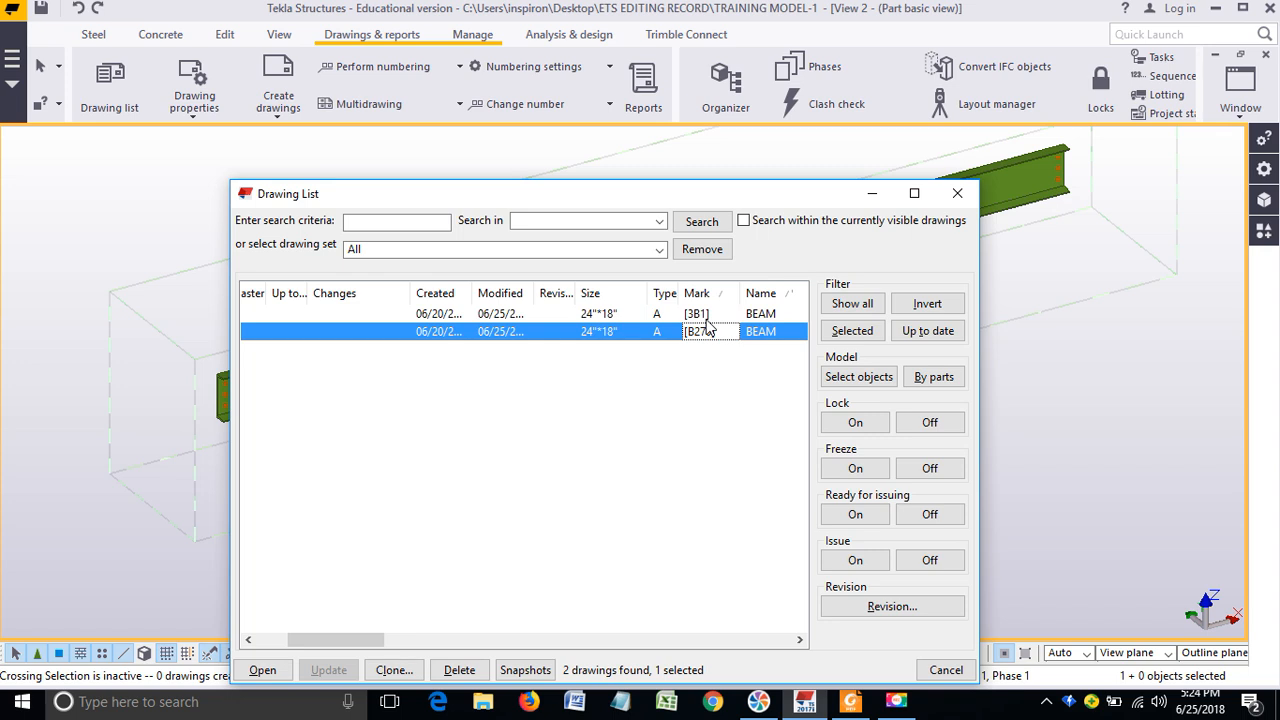
pyautogui.doubleClick(704, 342)
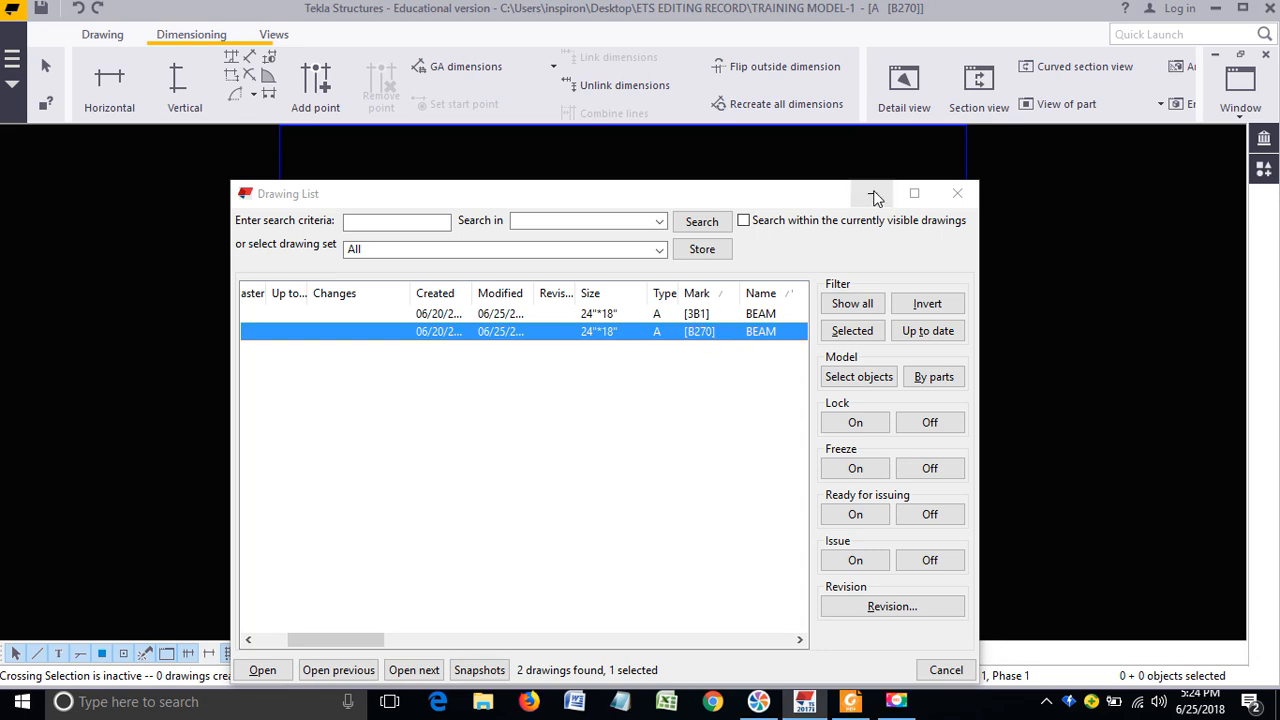
pyautogui.click(874, 195)
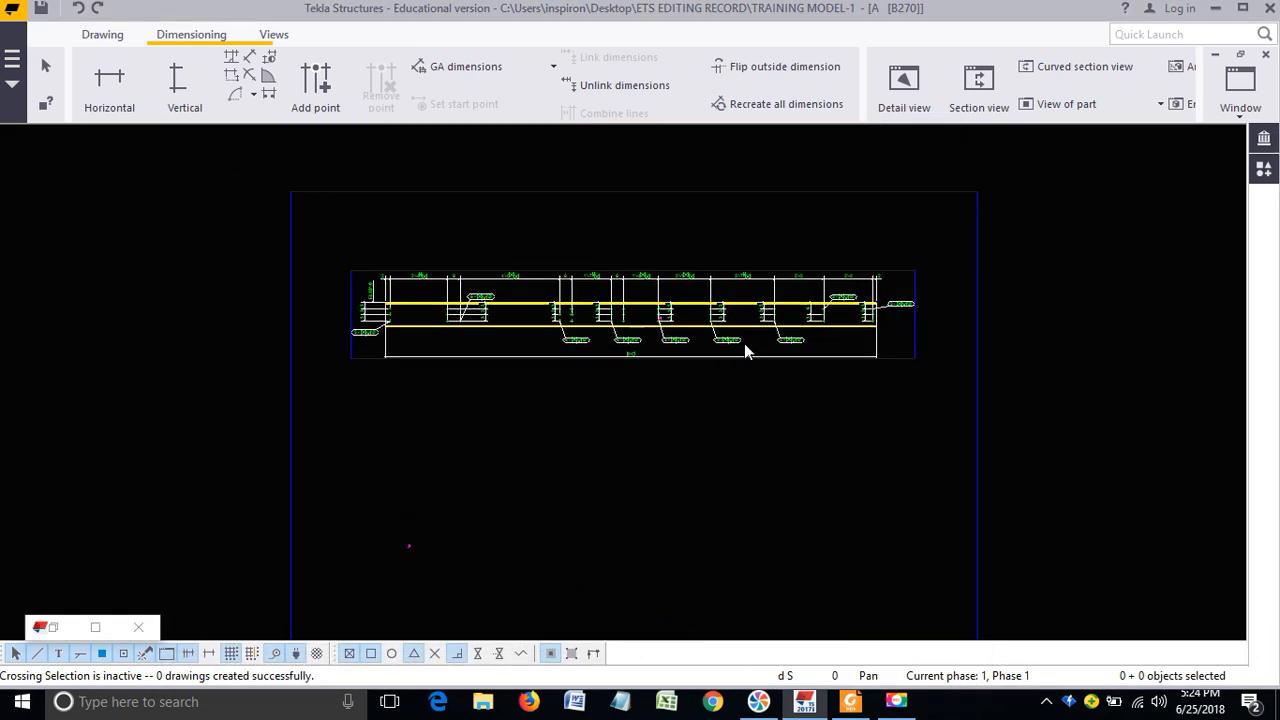
# Step: Review the beam view's placement and dimension layout on the B270 drawing sheet
pyautogui.moveTo(509, 376)
pyautogui.mouseDown(button='middle')
pyautogui.moveTo(569, 385)
pyautogui.moveTo(525, 438)
pyautogui.mouseUp(button='middle')
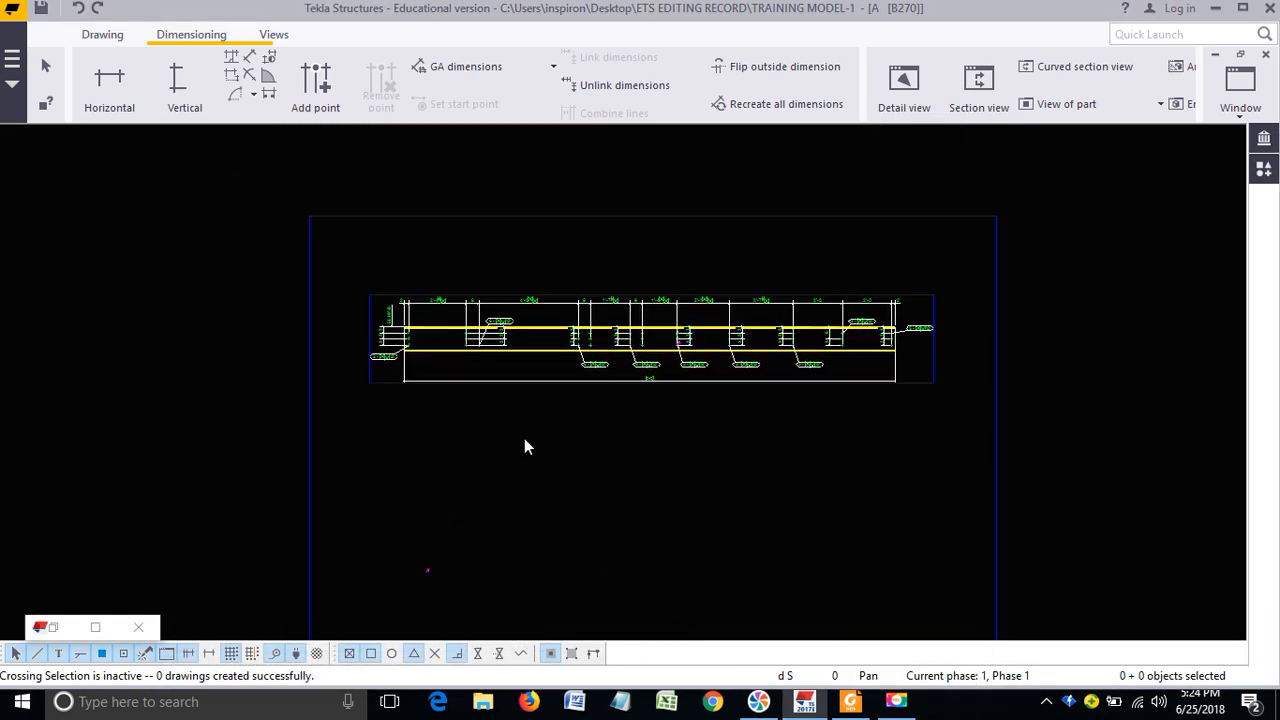
pyautogui.scroll(1, 525, 438)
pyautogui.scroll(1, 522, 390)
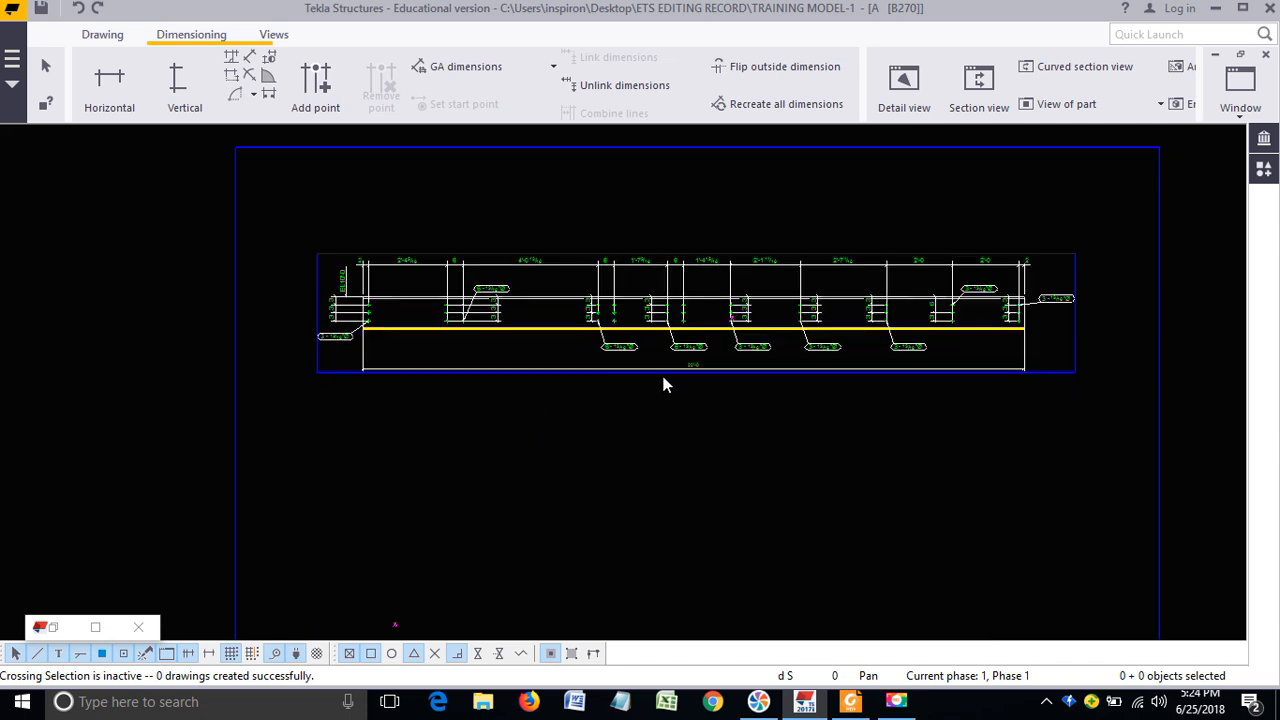
pyautogui.moveTo(663, 377); pyautogui.dragTo(681, 415, button='middle')
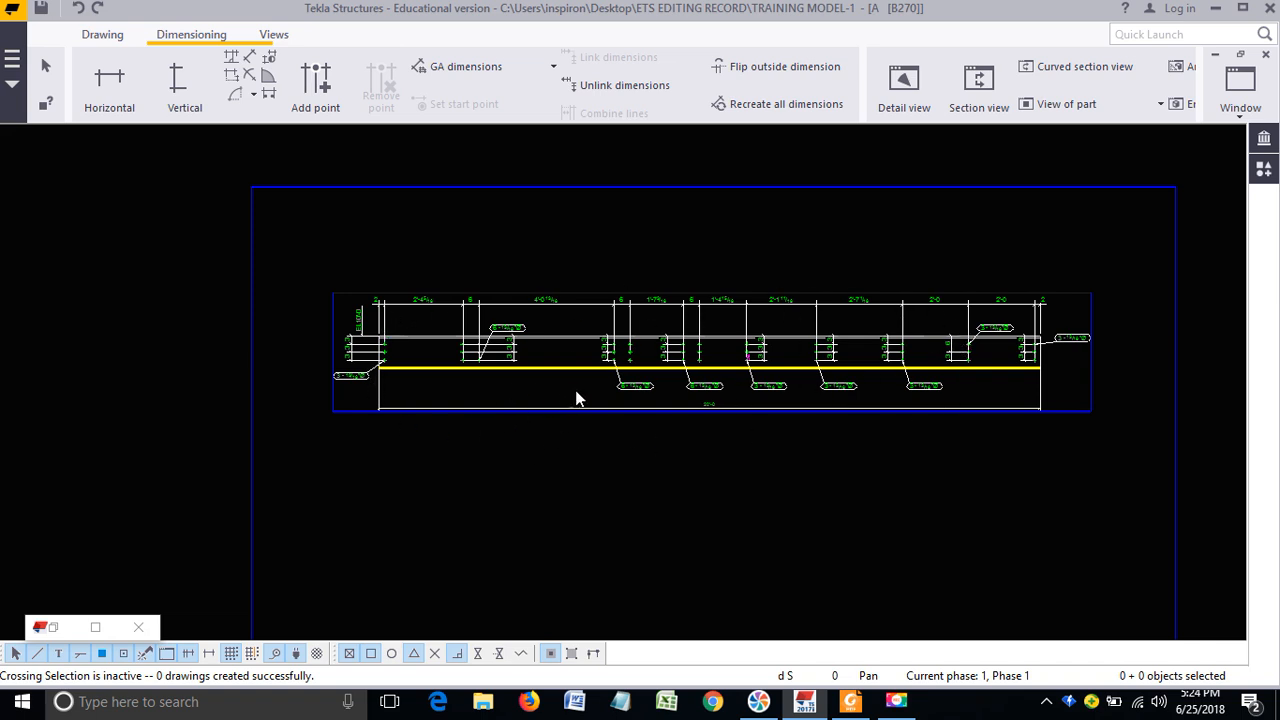
pyautogui.moveTo(853, 452); pyautogui.dragTo(806, 387, button='middle')
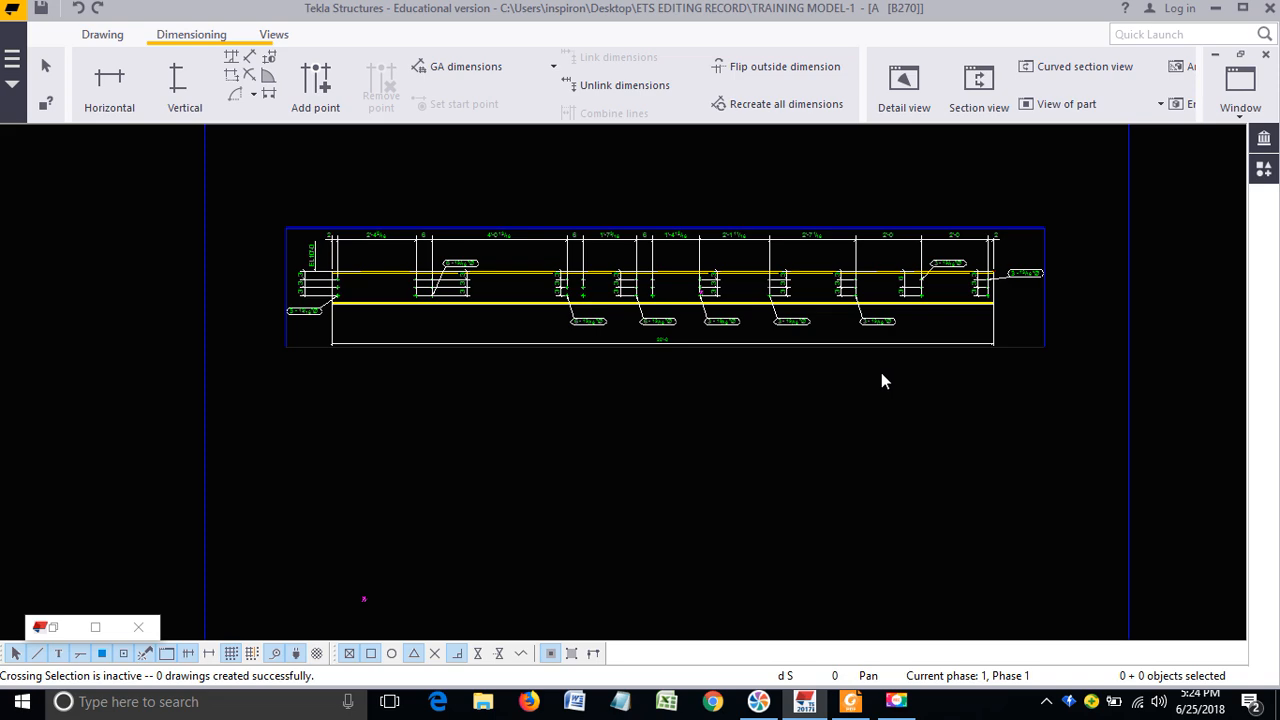
# Step: Check the beam view's scale in its View Properties against the sheet layout, and close the properties without changes
pyautogui.click(1046, 324)
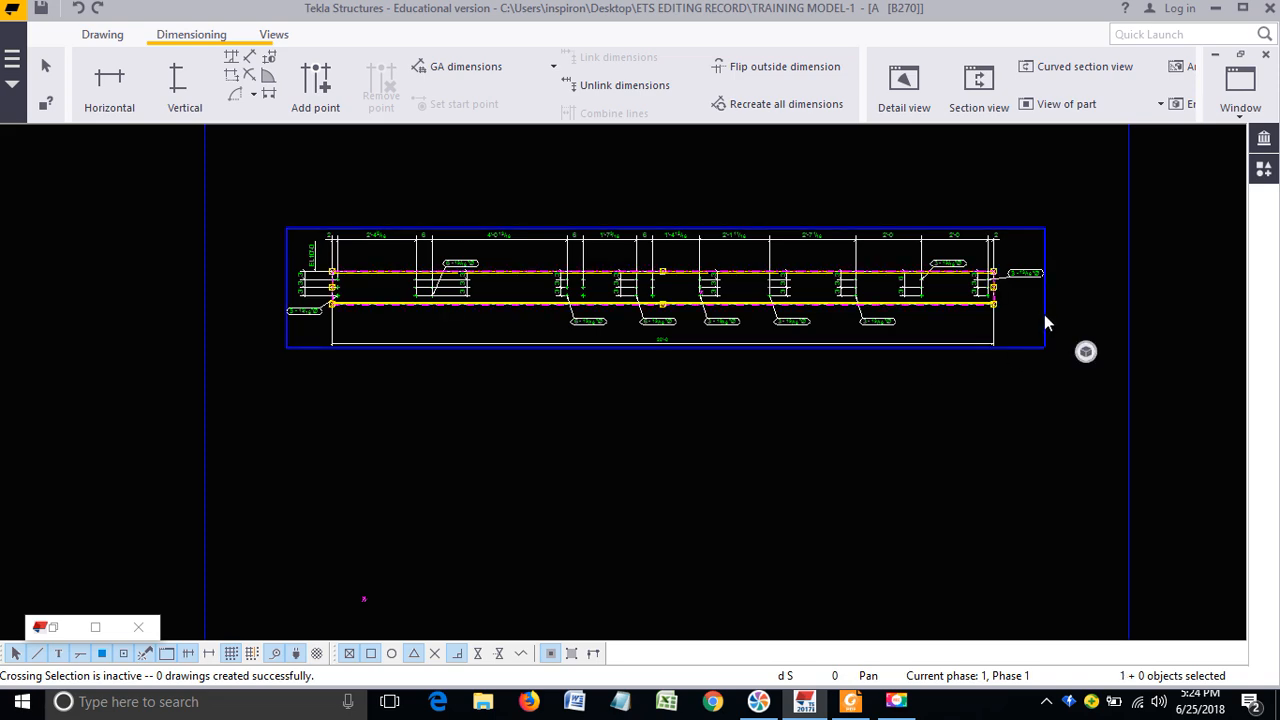
pyautogui.doubleClick(1046, 324)
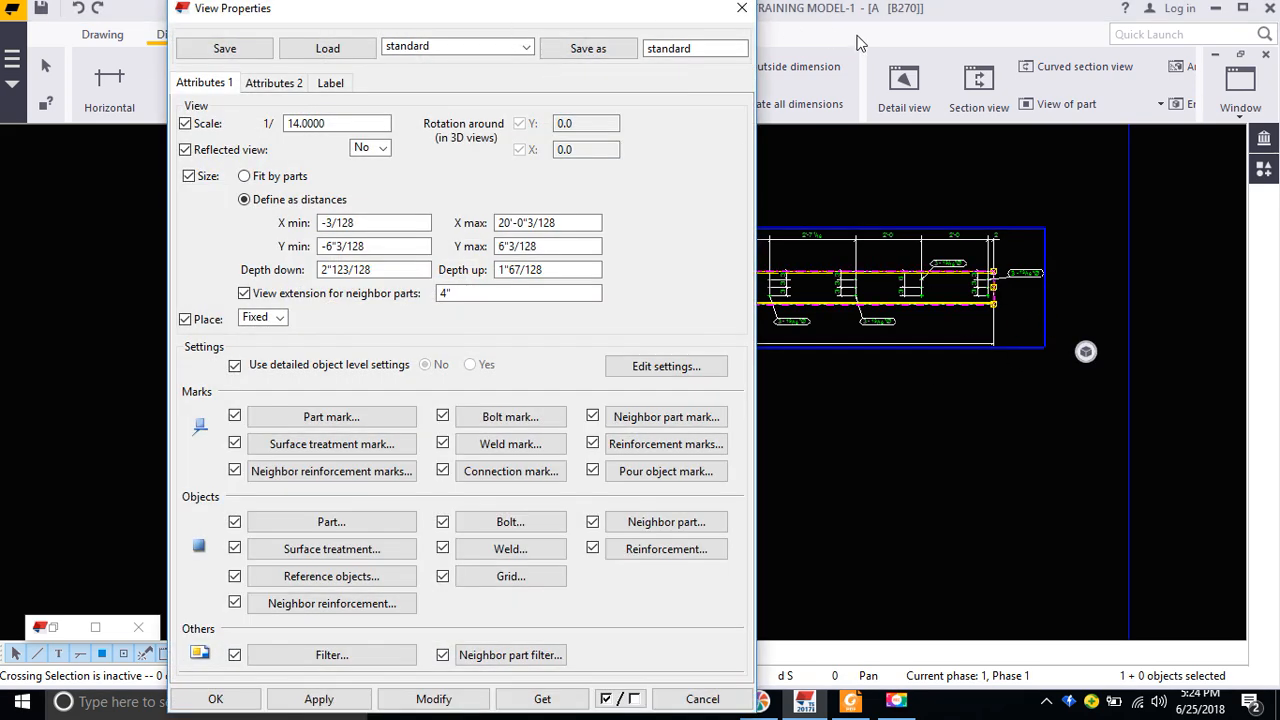
pyautogui.moveTo(528, 17); pyautogui.dragTo(986, 51)
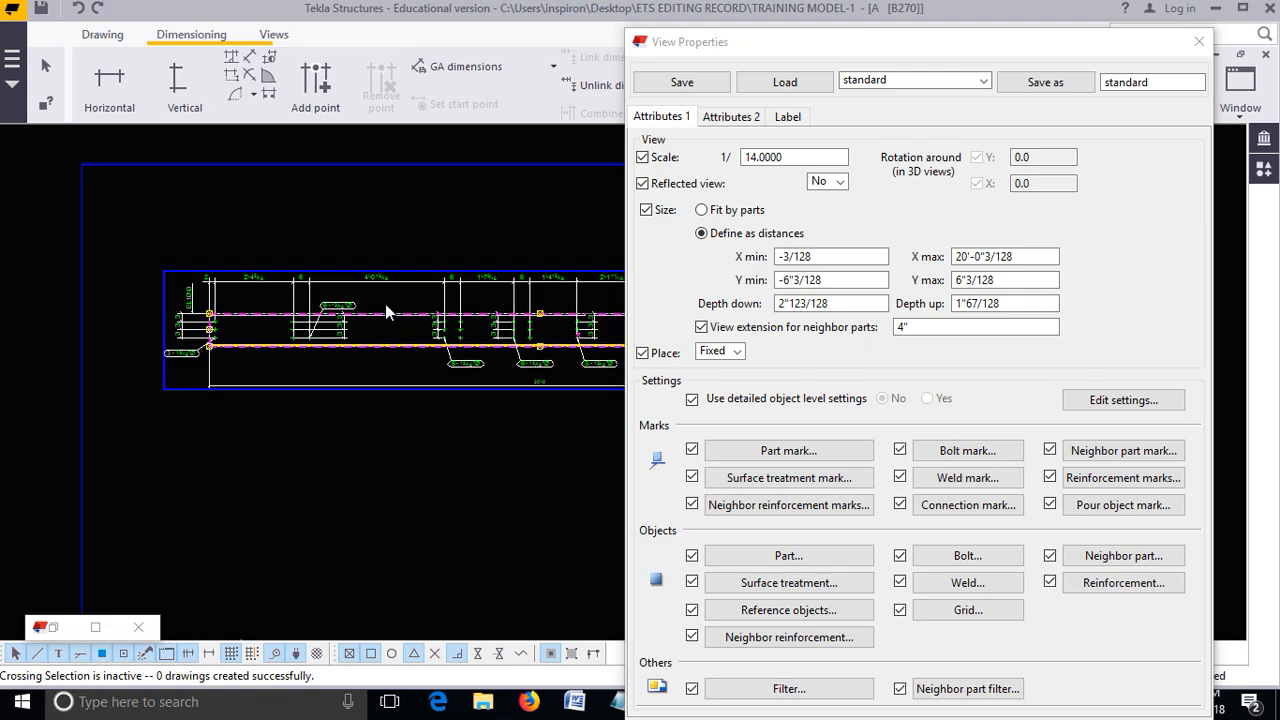
pyautogui.scroll(-2, 345, 325)
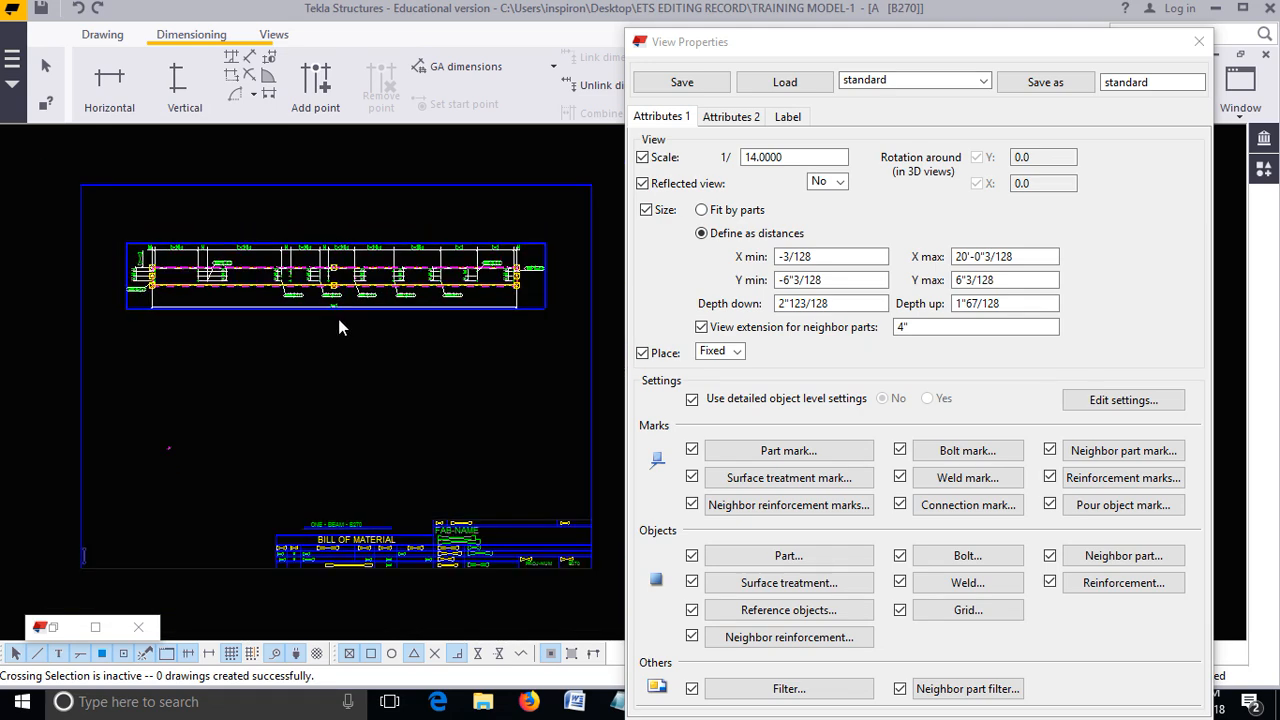
pyautogui.moveTo(362, 390); pyautogui.dragTo(362, 456, button='middle')
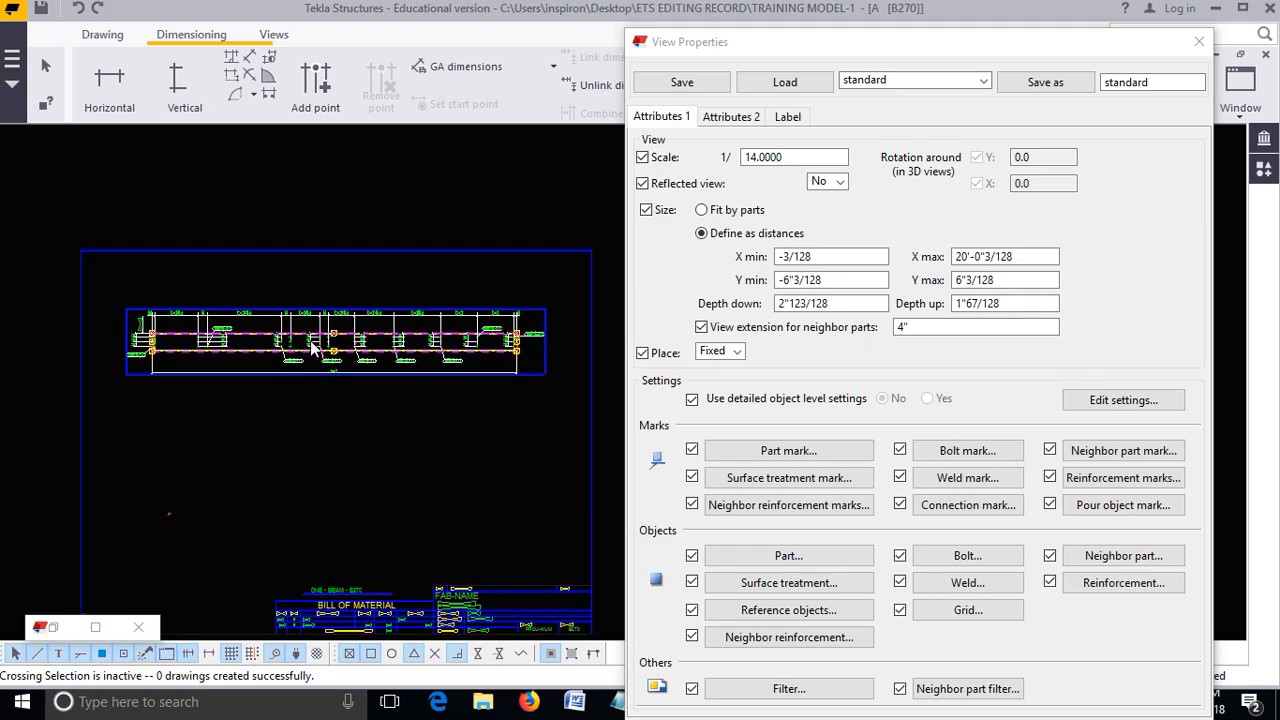
pyautogui.click(778, 157)
pyautogui.doubleClick(778, 157)
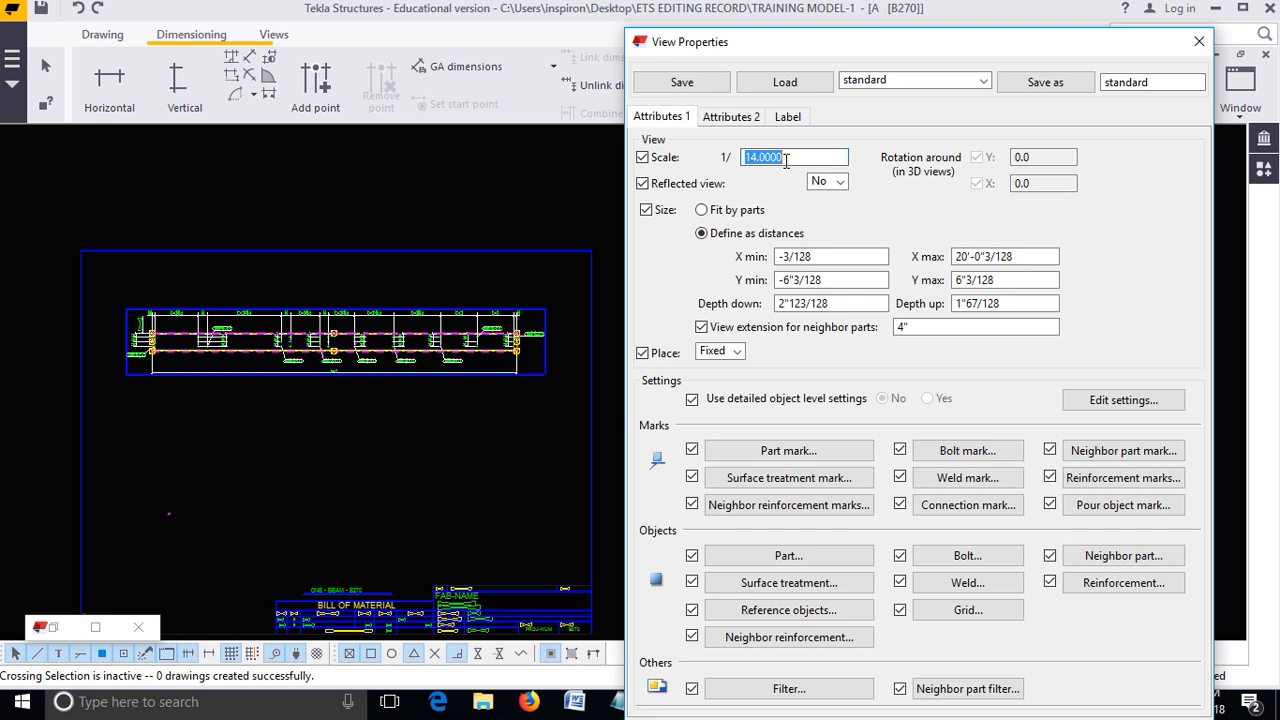
pyautogui.moveTo(888, 44); pyautogui.dragTo(925, 44)
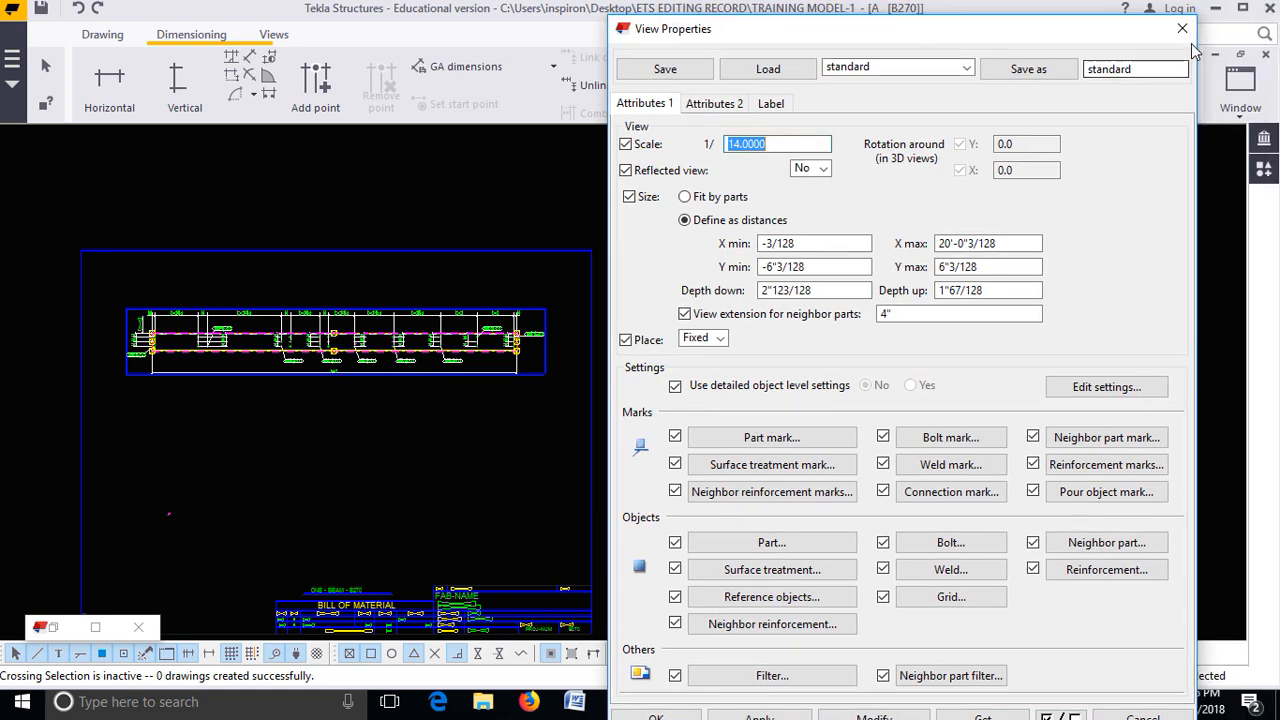
pyautogui.click(1182, 36)
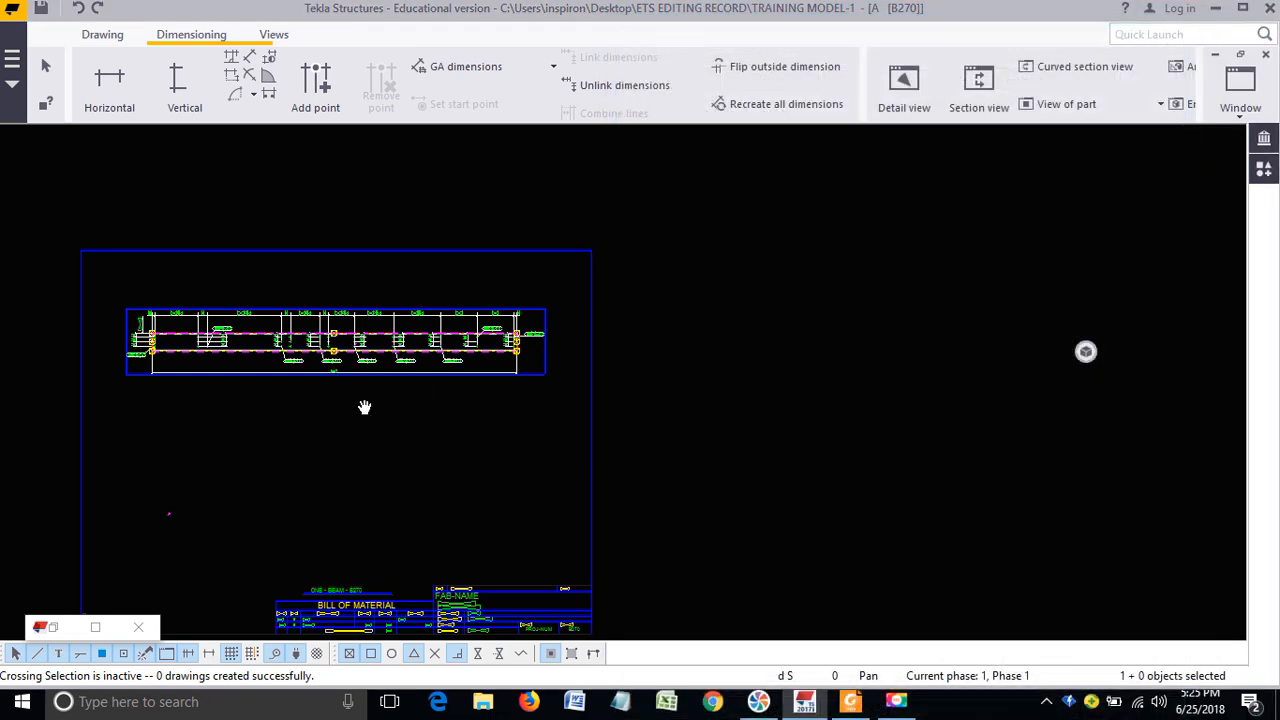
# Step: Examine the overall length dimension, chain dimensions, hole callouts and elevation mark on the beam view
pyautogui.click(416, 435)
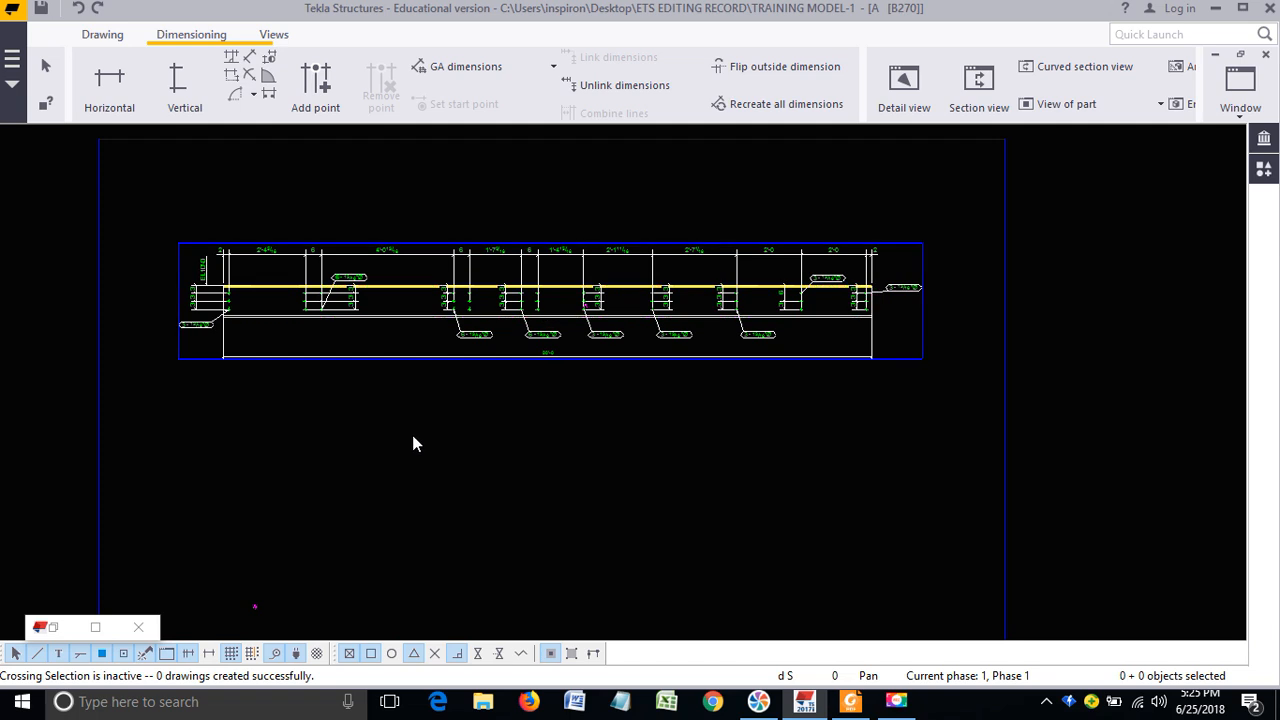
pyautogui.scroll(2, 480, 400)
pyautogui.click(545, 357)
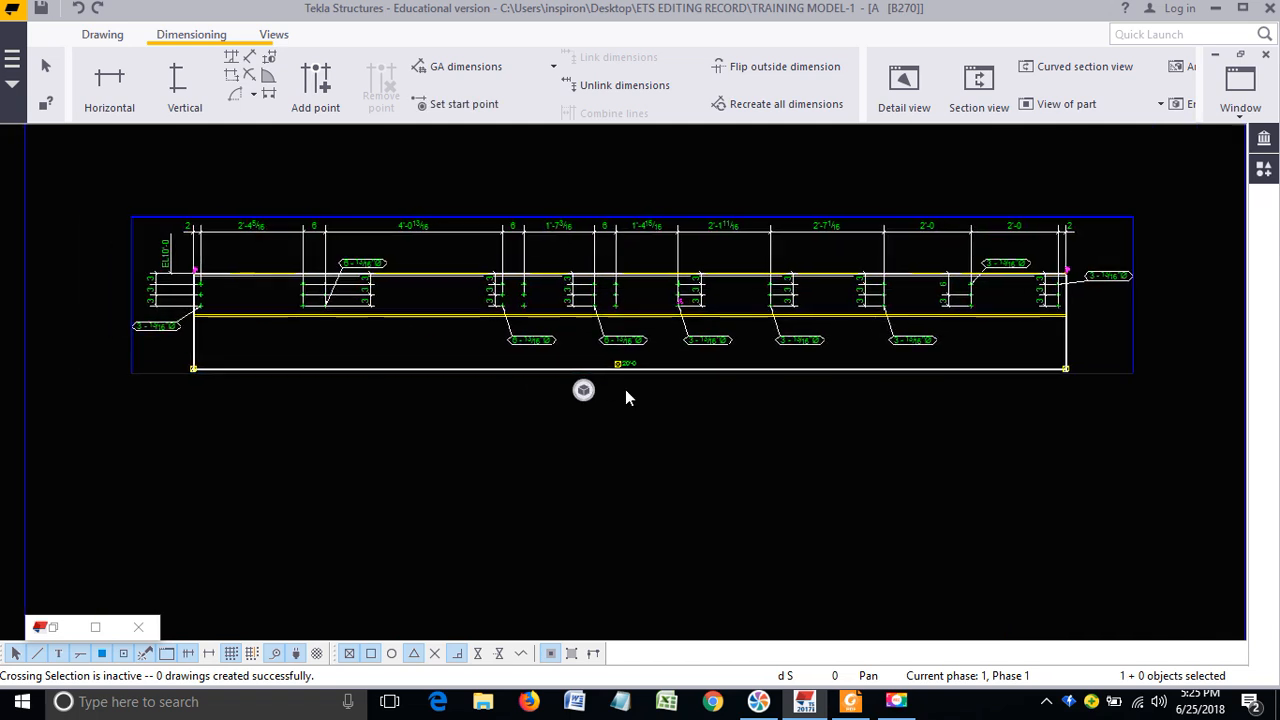
pyautogui.scroll(1, 214, 370)
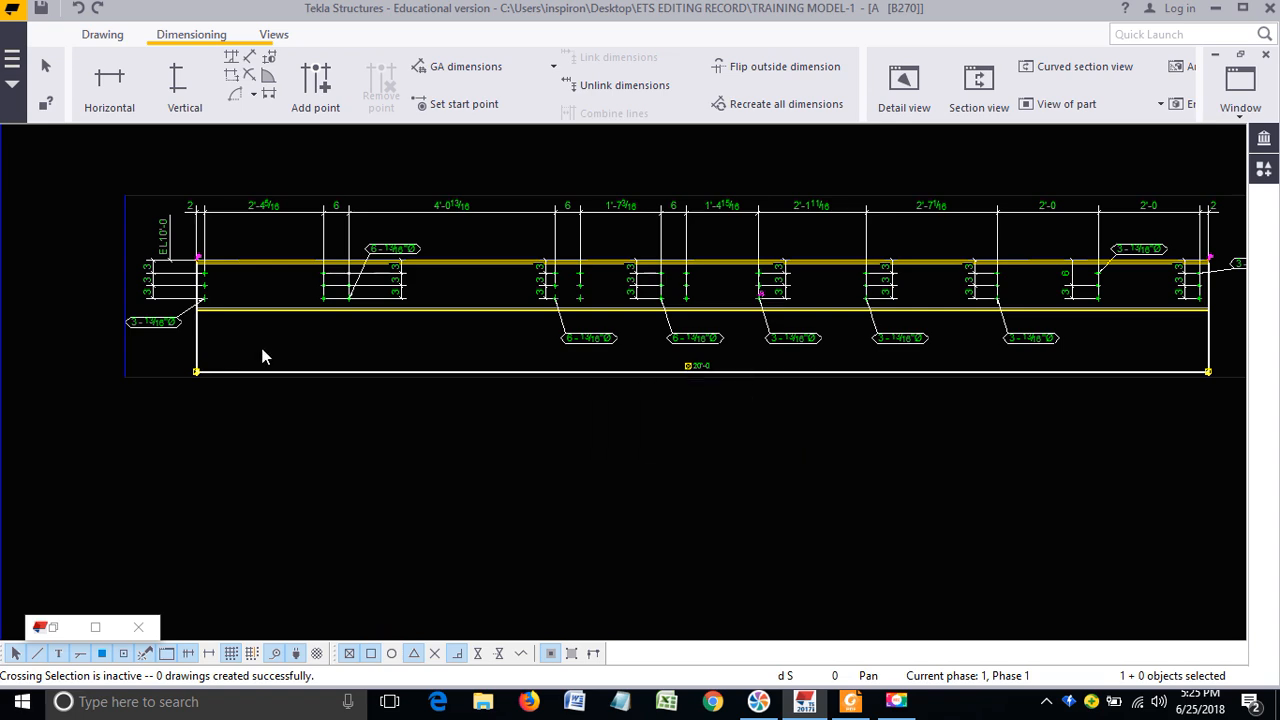
pyautogui.scroll(2, 324, 325)
pyautogui.scroll(2, 336, 308)
pyautogui.scroll(-3, 275, 299)
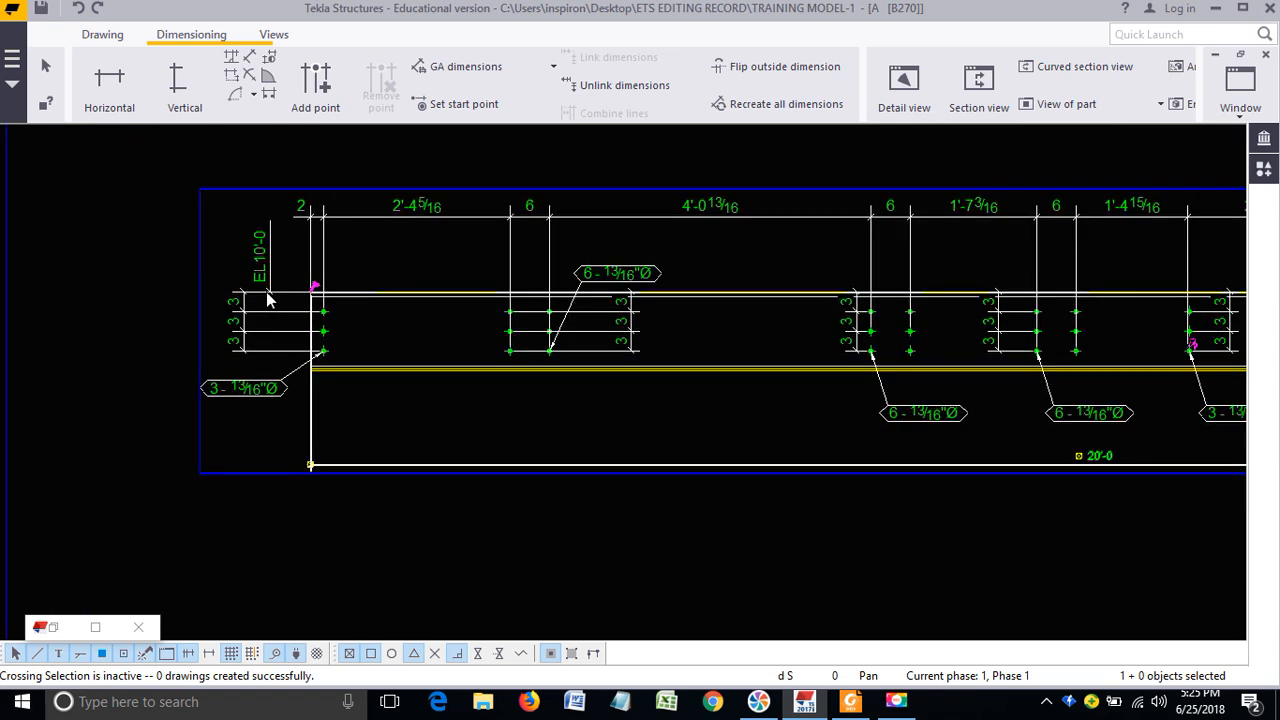
pyautogui.moveTo(685, 332); pyautogui.dragTo(406, 333, button='middle')
pyautogui.scroll(3, 904, 332)
pyautogui.scroll(-4, 614, 363)
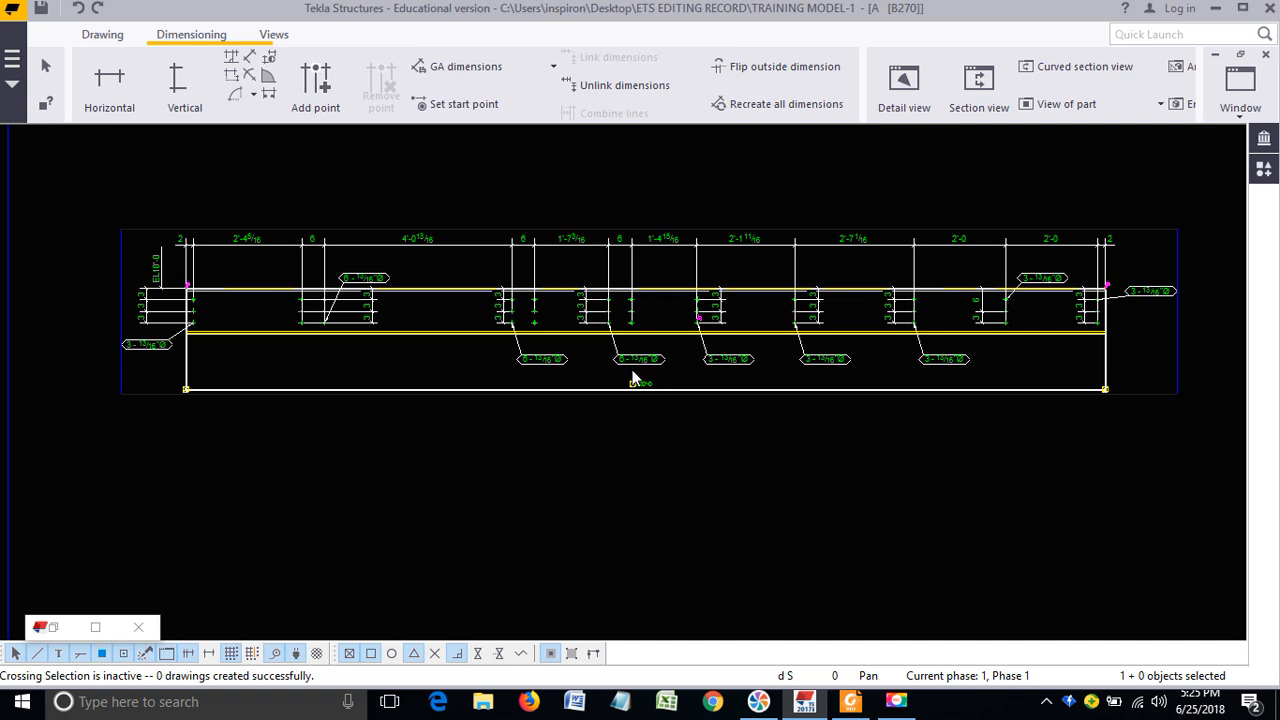
# Step: Check the text height in the overall length dimension's appearance properties and close them, keeping the existing settings
pyautogui.click(651, 447)
pyautogui.scroll(3, 640, 385)
pyautogui.doubleClick(635, 373)
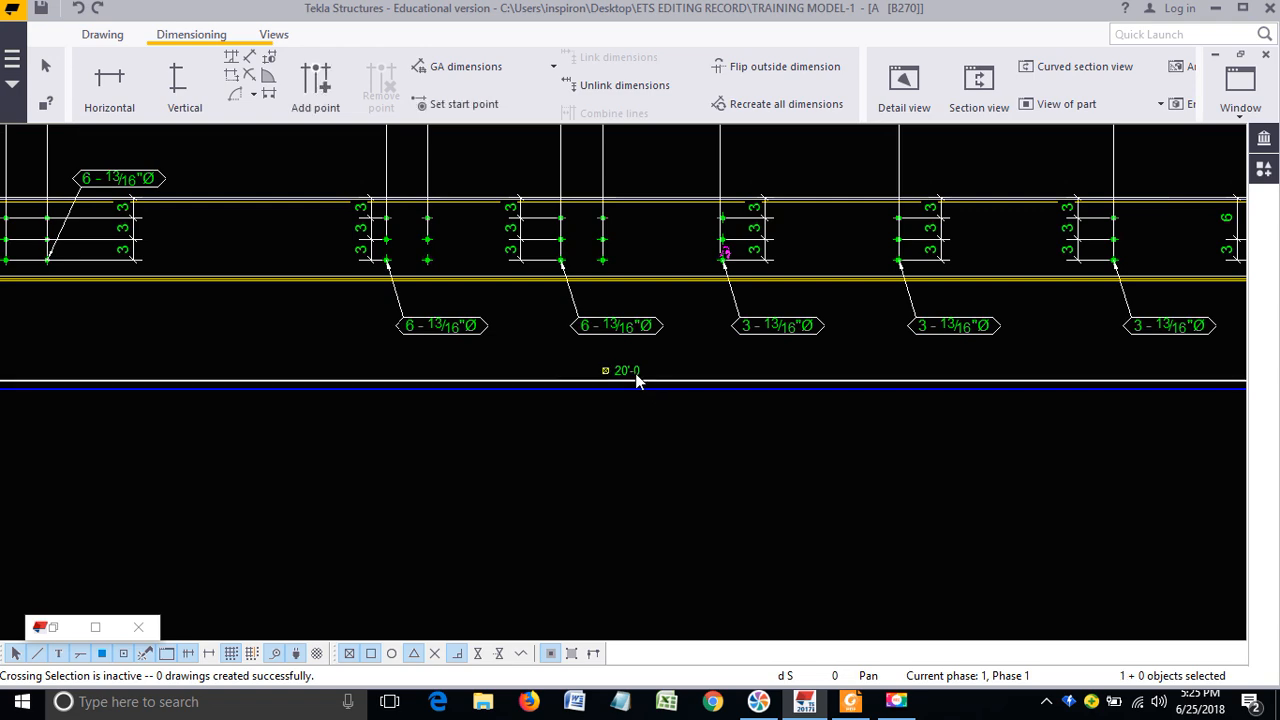
pyautogui.click(665, 90)
pyautogui.moveTo(781, 16); pyautogui.dragTo(981, 15)
pyautogui.doubleClick(925, 188)
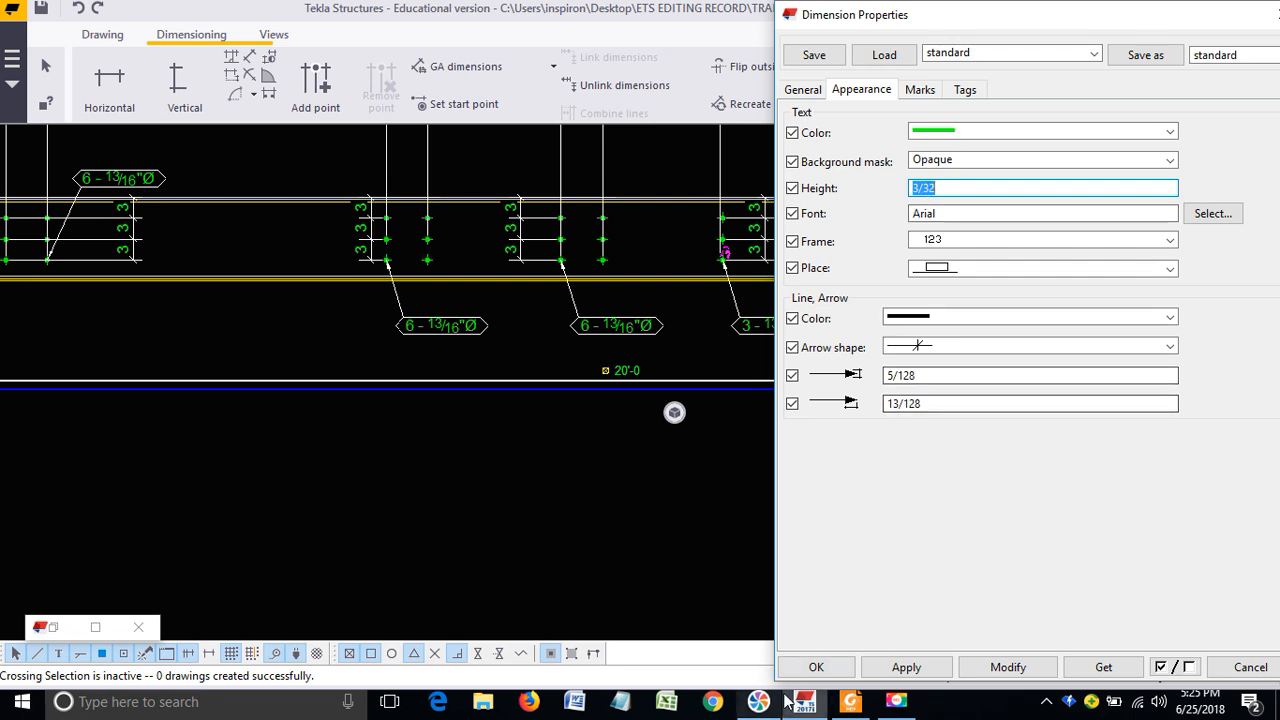
pyautogui.click(816, 667)
pyautogui.click(764, 576)
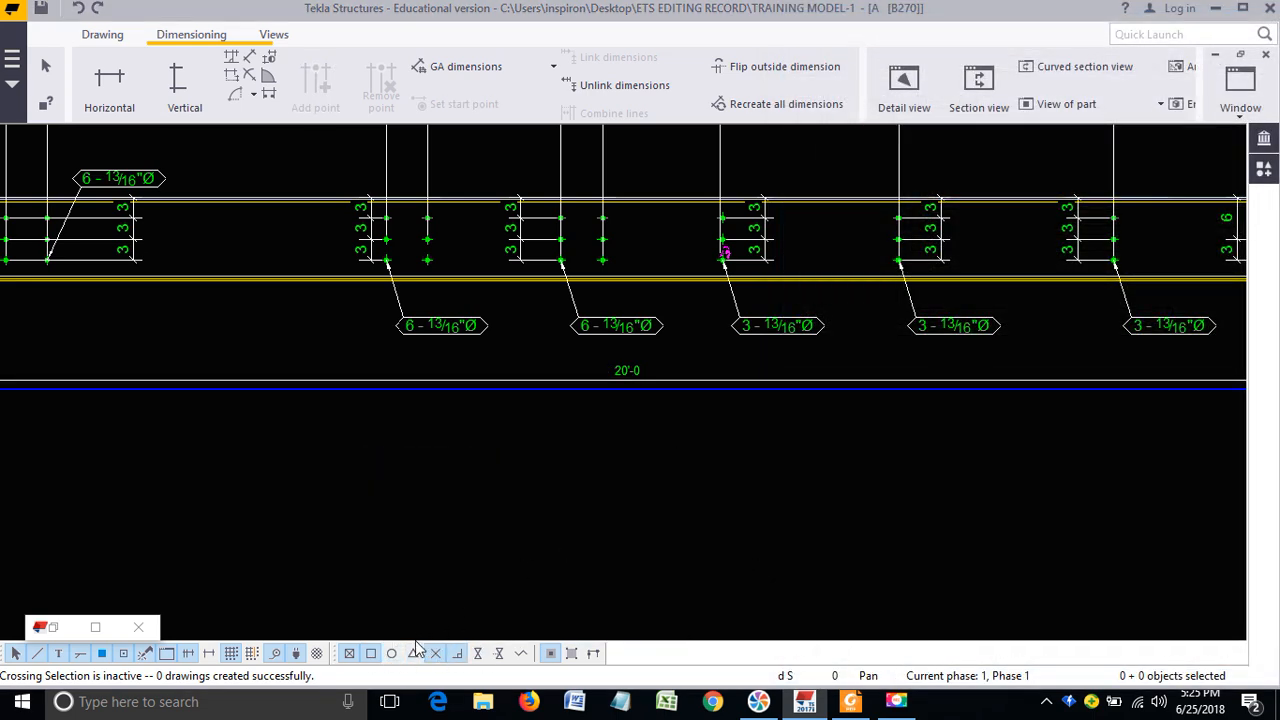
# Step: Reopen the 20'-0 overall dimension's properties to view its text and arrow appearance, and close them without changes
pyautogui.doubleClick(625, 372)
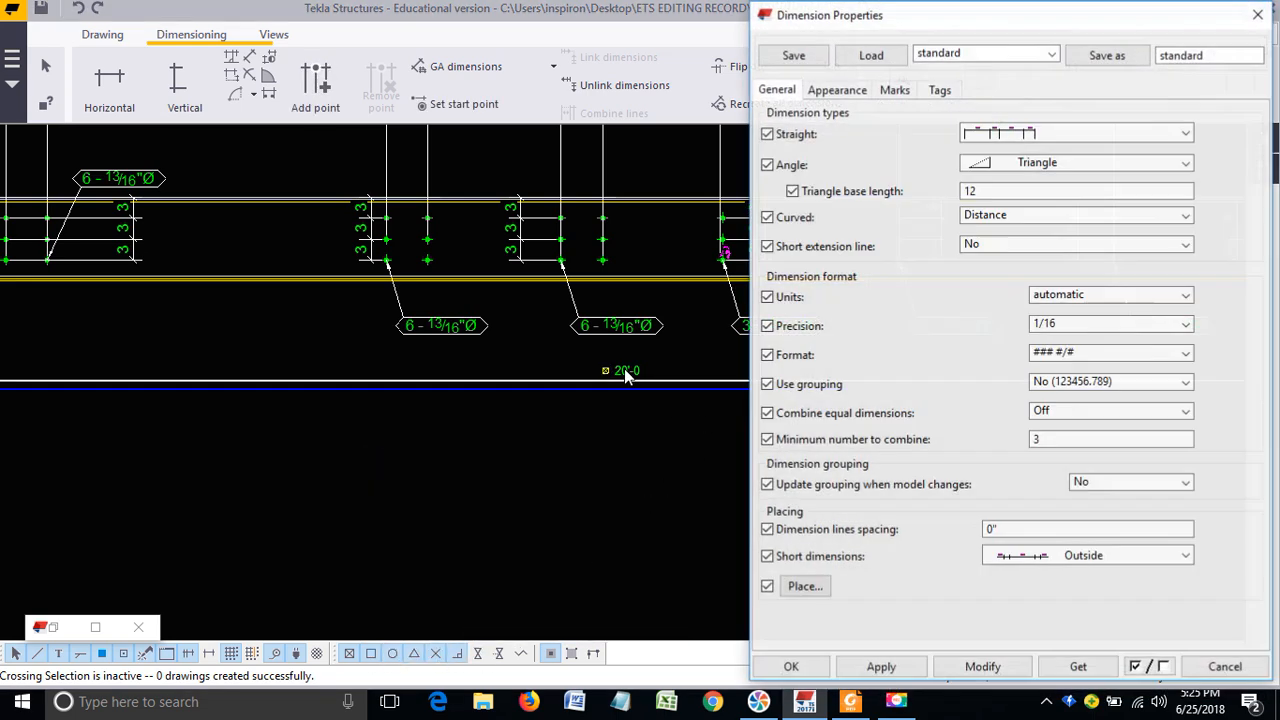
pyautogui.click(837, 90)
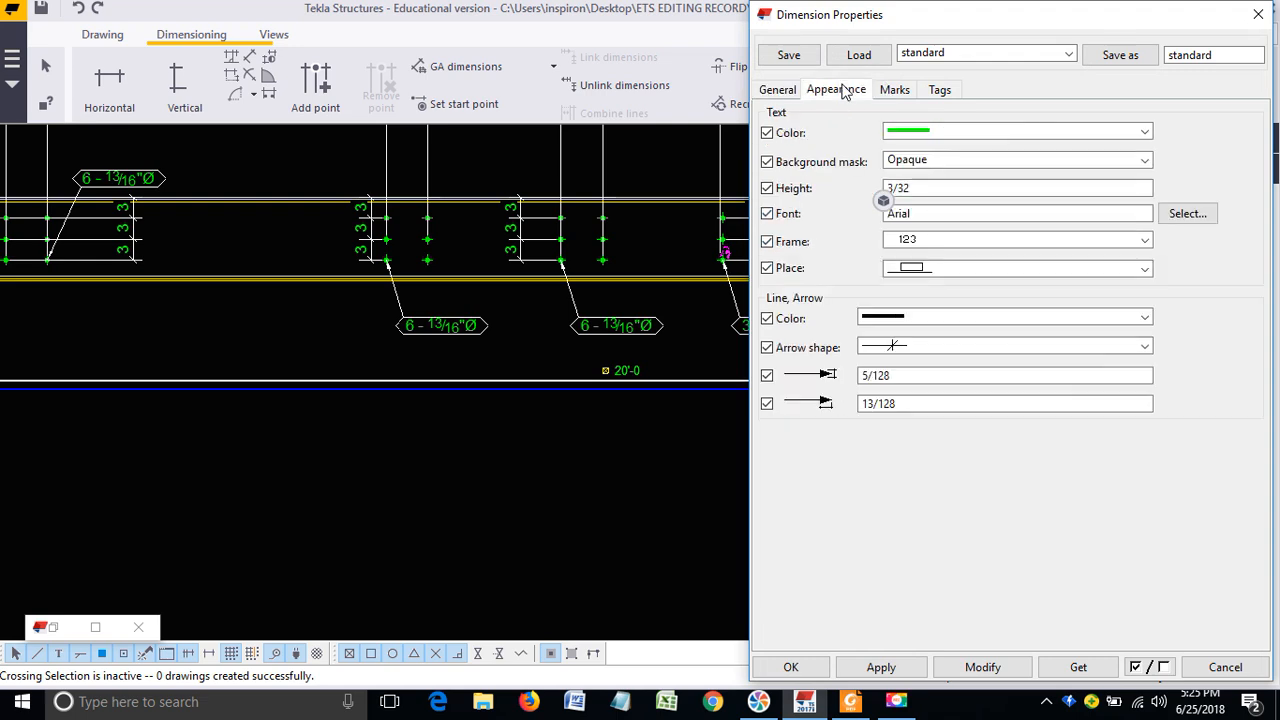
pyautogui.click(1258, 18)
# Step: Select the horizontal chain dimension above the beam and examine its dimension points from the left beam end through the first hole groups
pyautogui.scroll(-5, 640, 323)
pyautogui.moveTo(528, 323); pyautogui.dragTo(478, 391, button='middle')
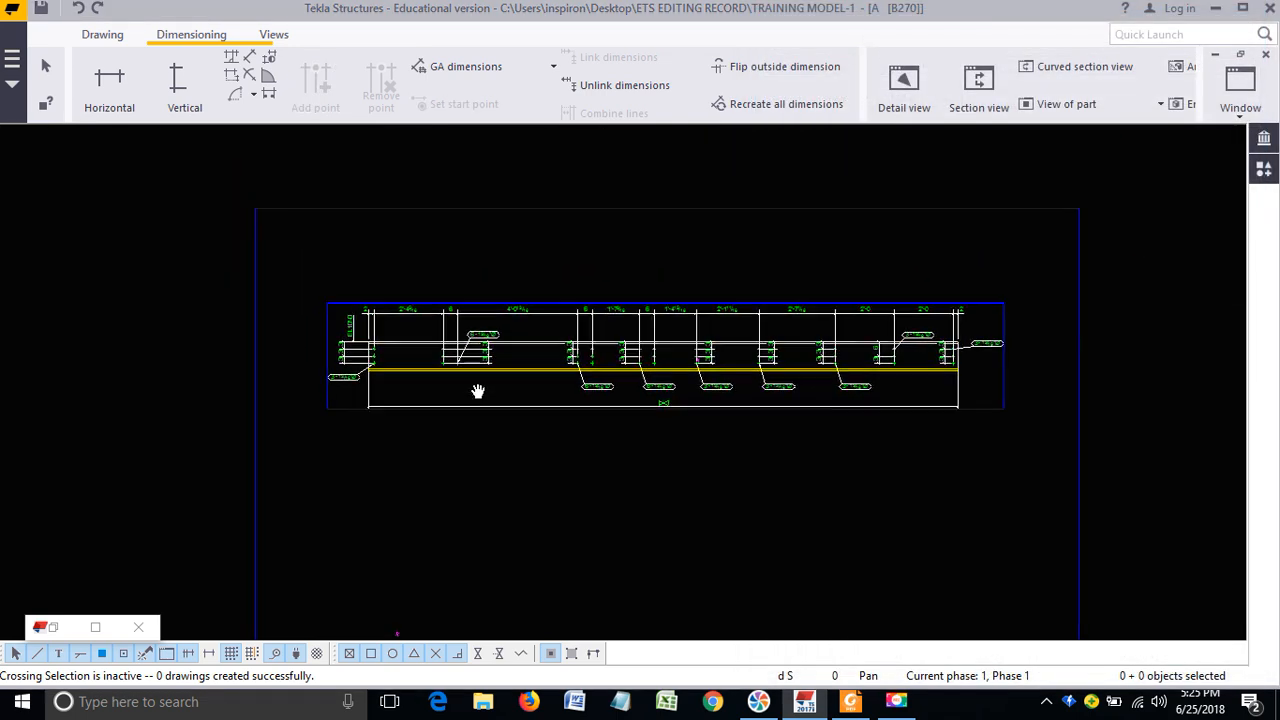
pyautogui.scroll(2, 392, 372)
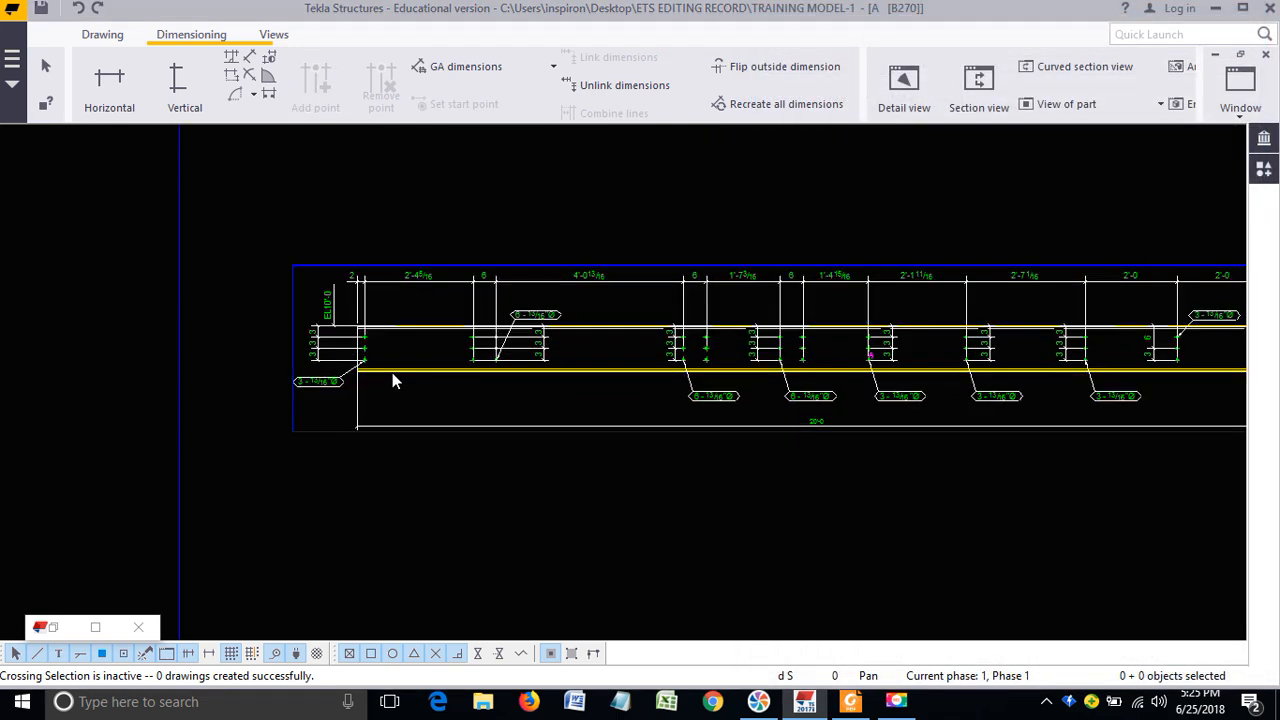
pyautogui.click(430, 281)
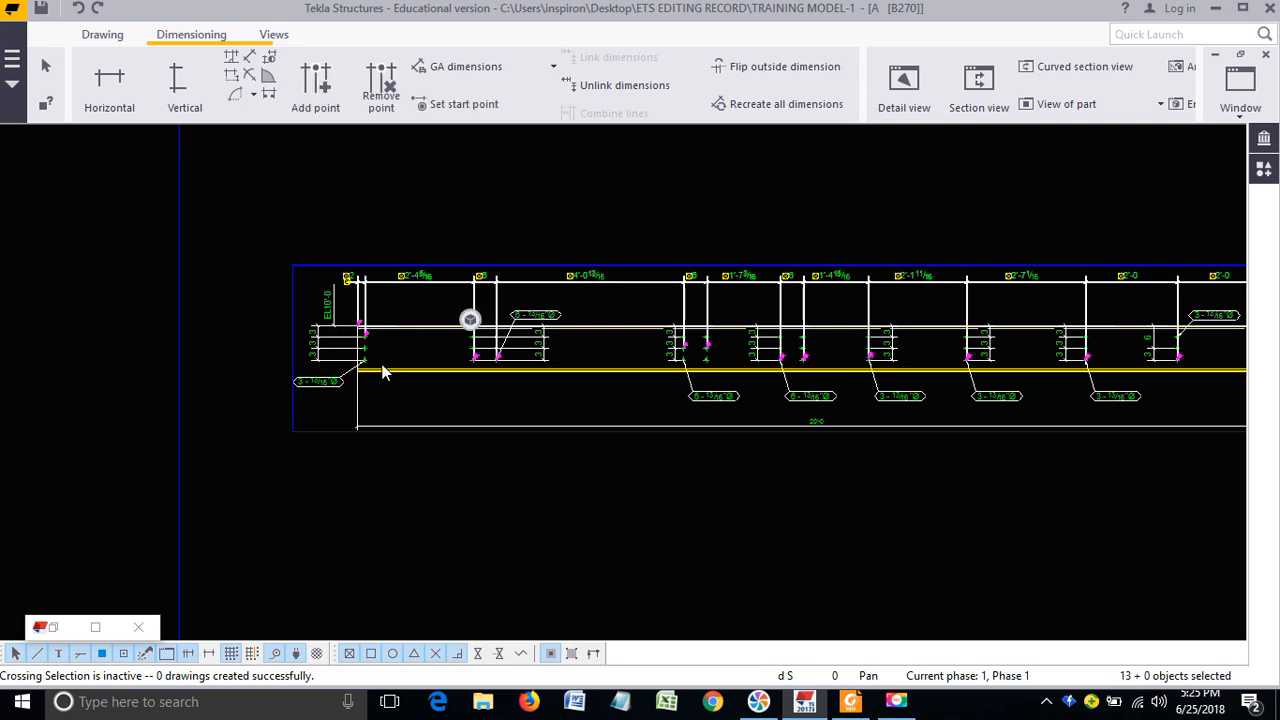
pyautogui.moveTo(646, 377); pyautogui.dragTo(474, 400, button='middle')
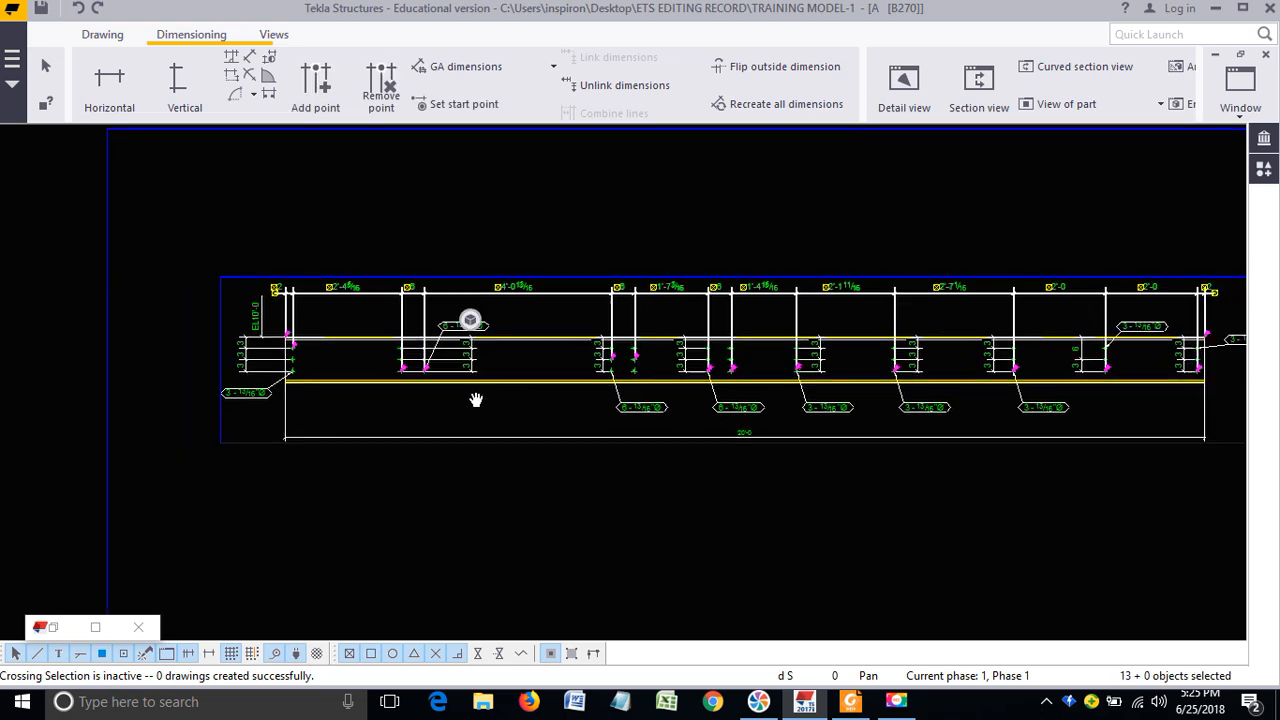
pyautogui.moveTo(226, 401); pyautogui.dragTo(490, 380, button='middle')
pyautogui.scroll(4, 445, 352)
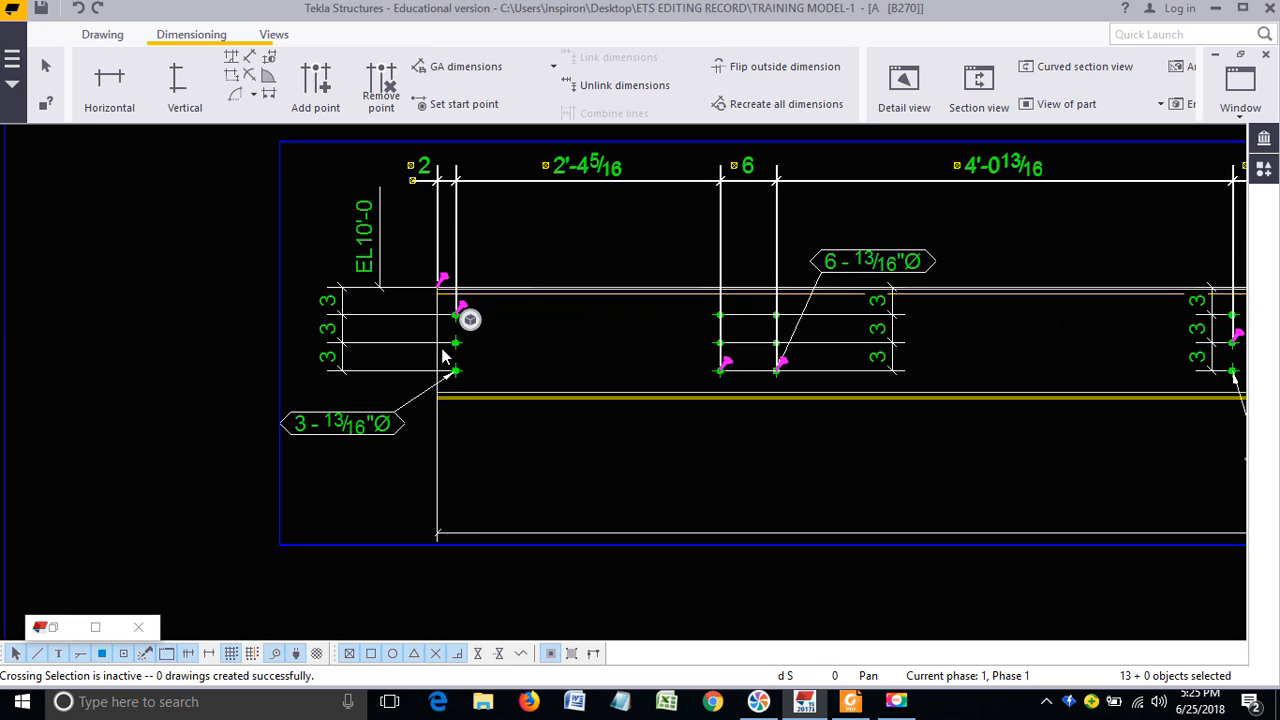
pyautogui.moveTo(365, 394); pyautogui.dragTo(219, 409, button='middle')
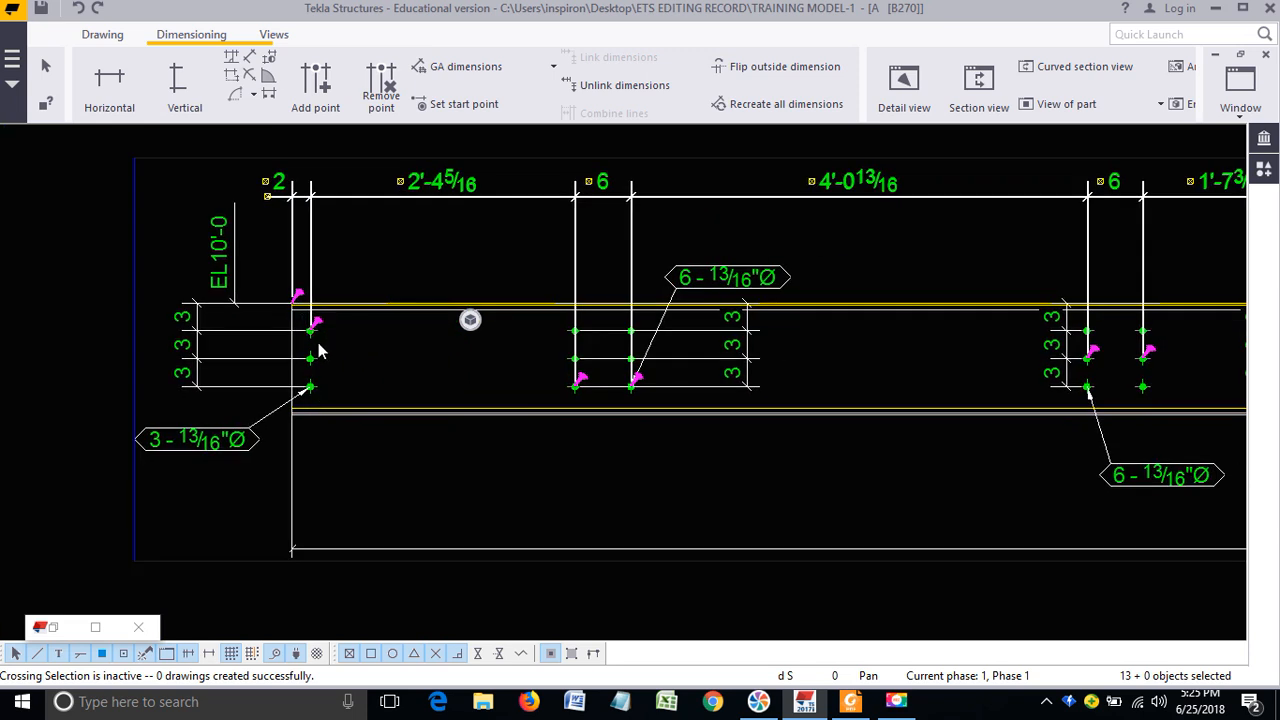
# Step: Examine which holes the selected chain dimension references, from the three-hole group at the left end to the six-hole groups near midspan
pyautogui.scroll(2, 317, 354)
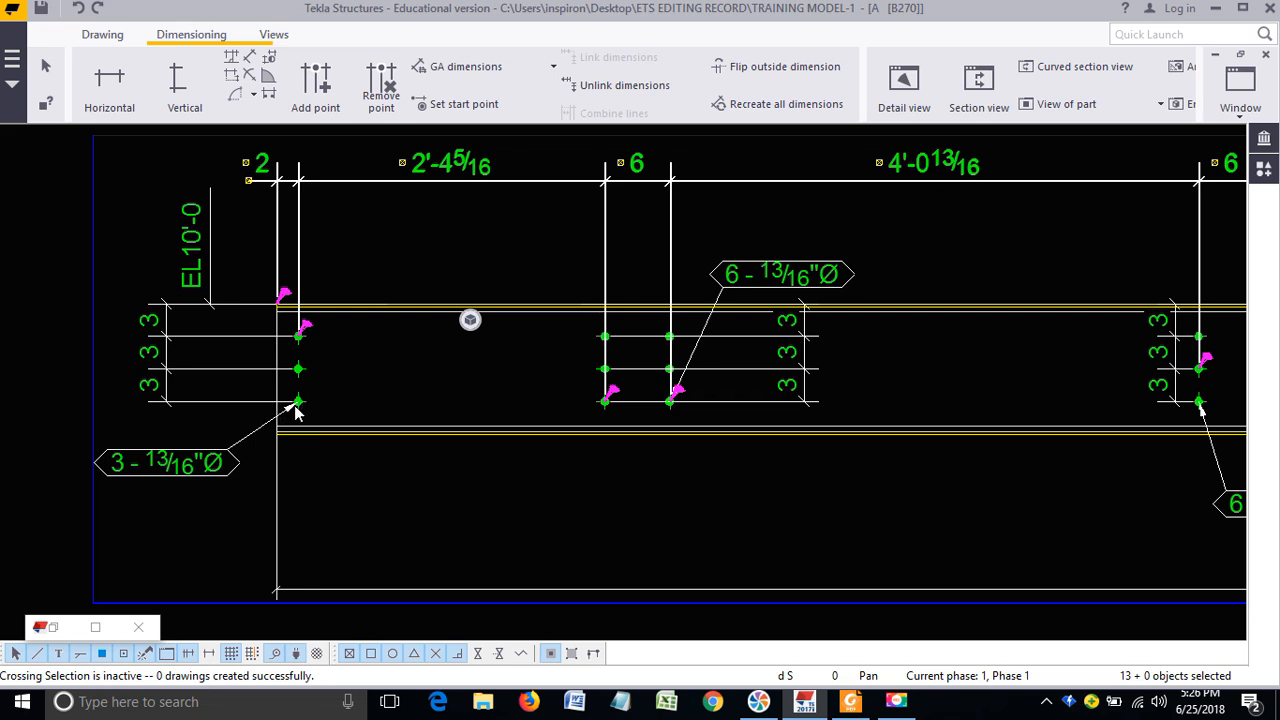
pyautogui.scroll(2, 300, 405)
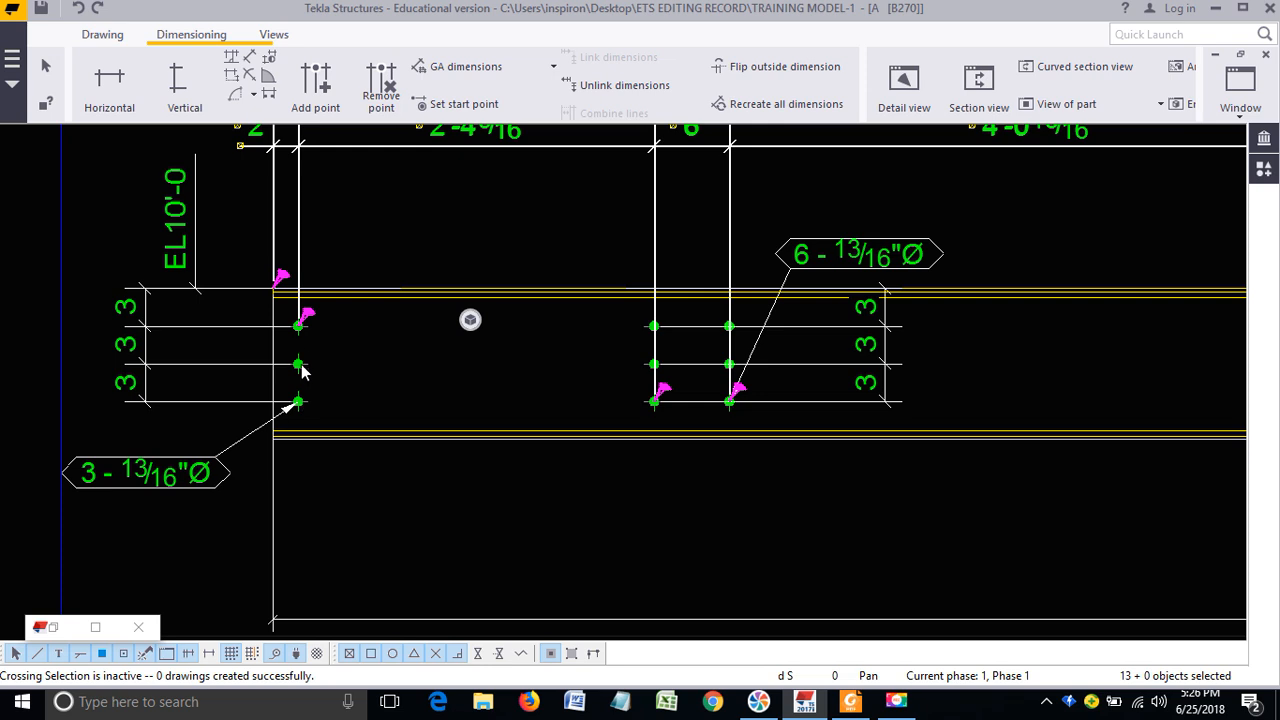
pyautogui.moveTo(297, 327); pyautogui.dragTo(279, 407, button='middle')
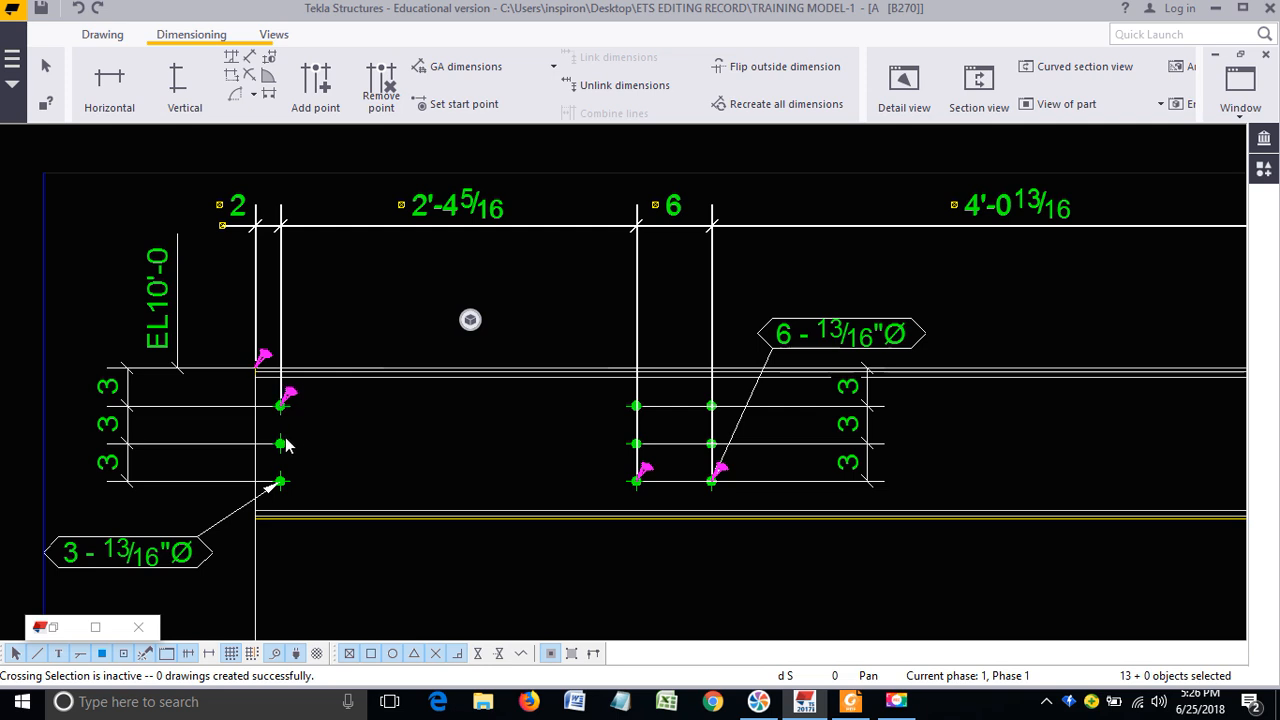
pyautogui.scroll(-1, 284, 437)
pyautogui.moveTo(464, 472); pyautogui.dragTo(305, 467, button='middle')
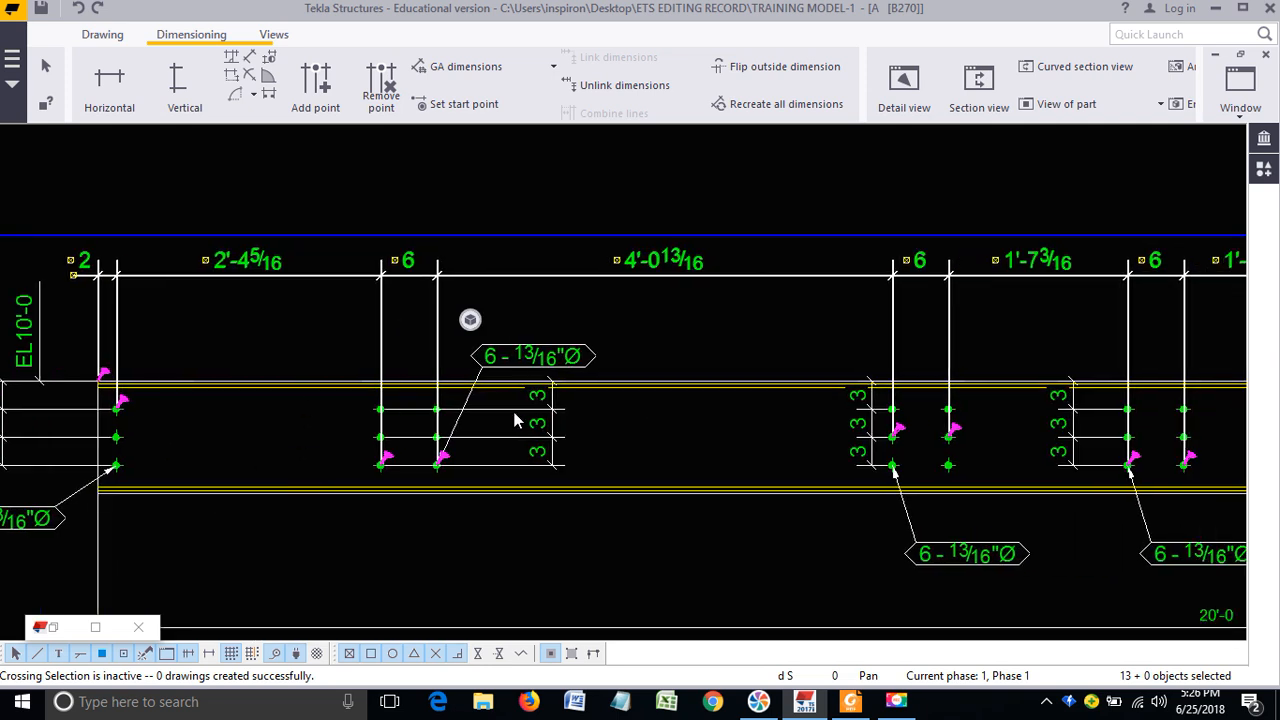
pyautogui.moveTo(414, 437)
pyautogui.mouseDown(button='middle')
pyautogui.moveTo(540, 429)
pyautogui.moveTo(437, 443)
pyautogui.mouseUp(button='middle')
pyautogui.scroll(-1, 411, 422)
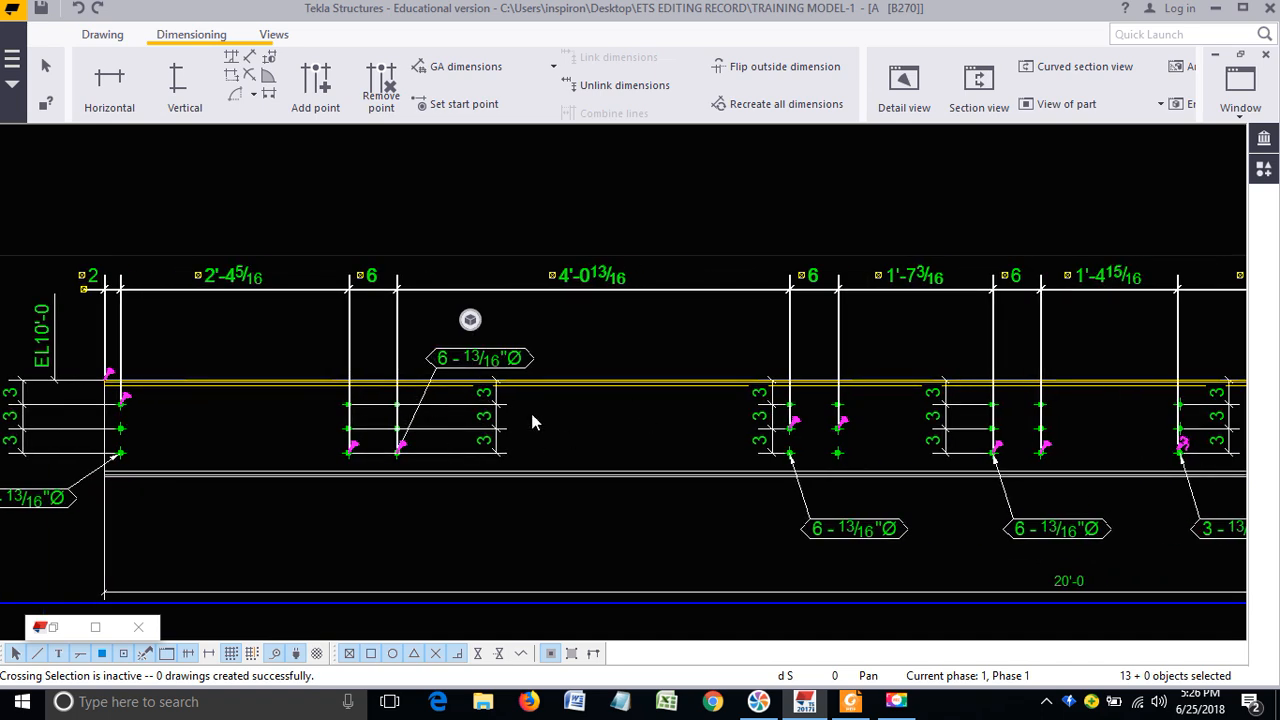
pyautogui.moveTo(735, 439); pyautogui.dragTo(482, 429, button='middle')
pyautogui.scroll(3, 553, 419)
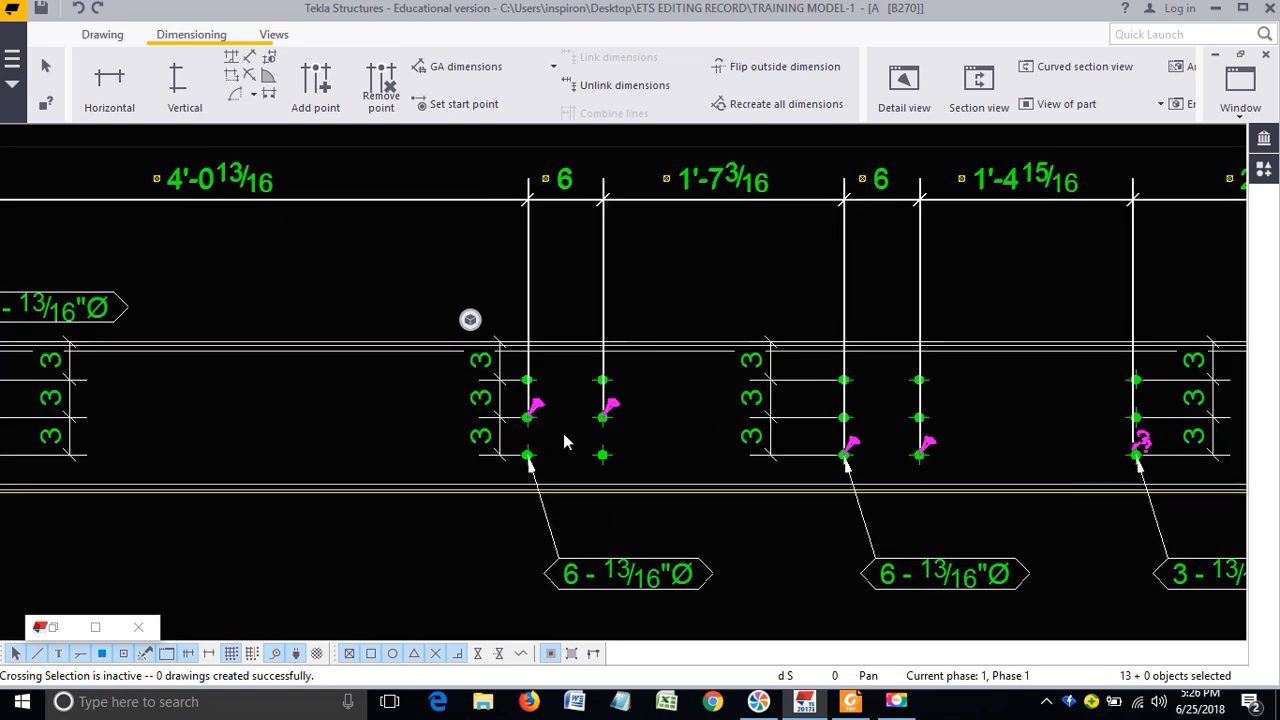
# Step: Examine the six-hole group at the end of the 4'-0 13/16 dimension, windowing around its upper and lower holes, and clear the selection
pyautogui.scroll(-3, 563, 443)
pyautogui.scroll(2, 639, 430)
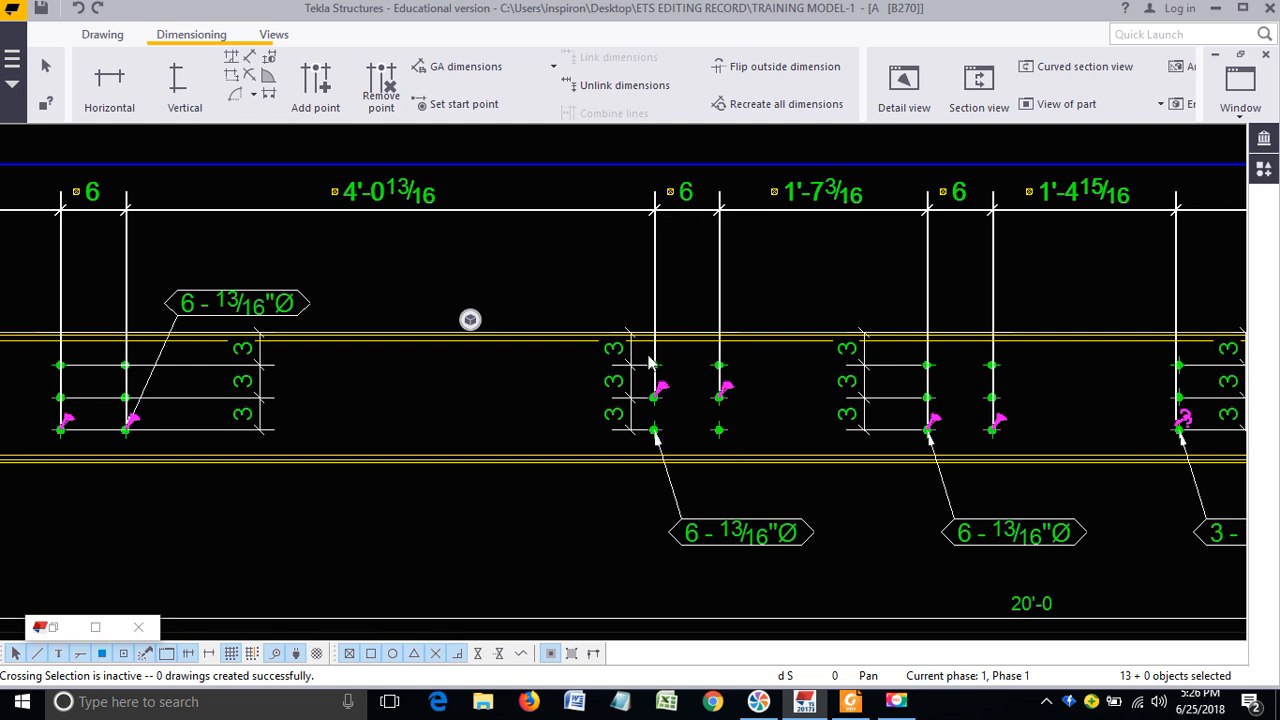
pyautogui.scroll(2, 645, 357)
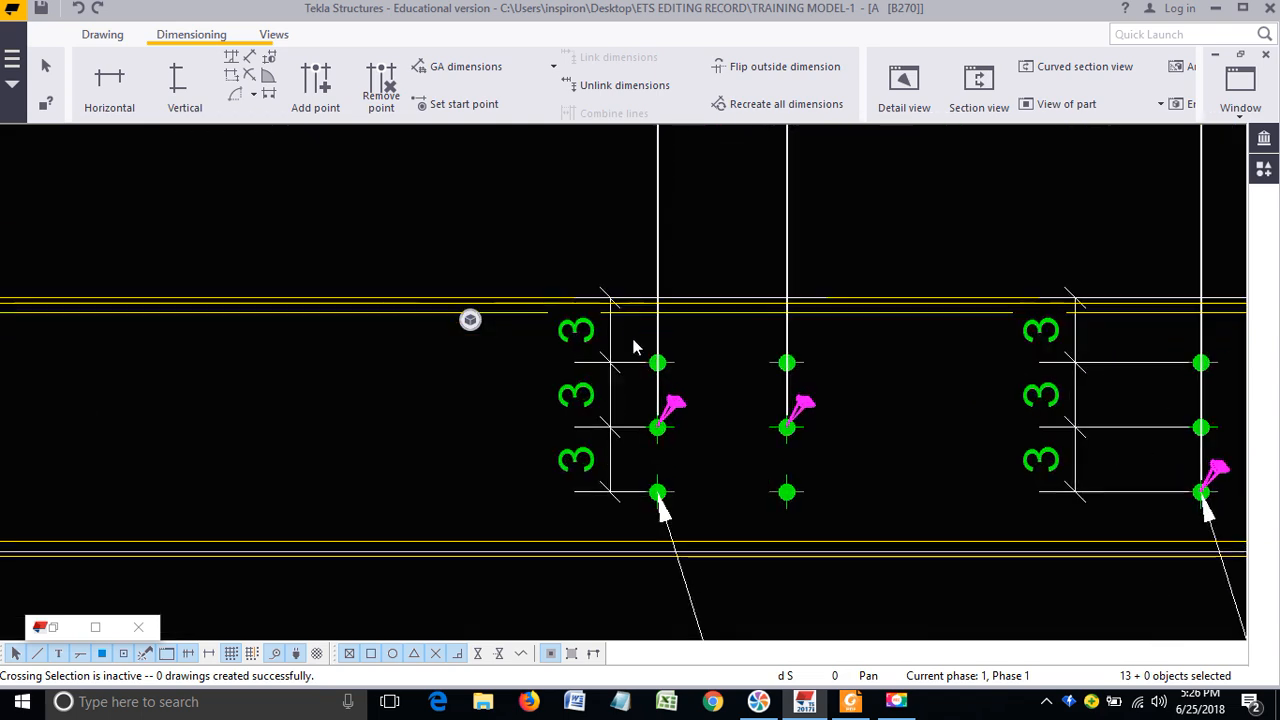
pyautogui.moveTo(629, 324)
pyautogui.mouseDown()
pyautogui.moveTo(691, 420)
pyautogui.moveTo(812, 449)
pyautogui.mouseUp()
pyautogui.scroll(-2, 612, 416)
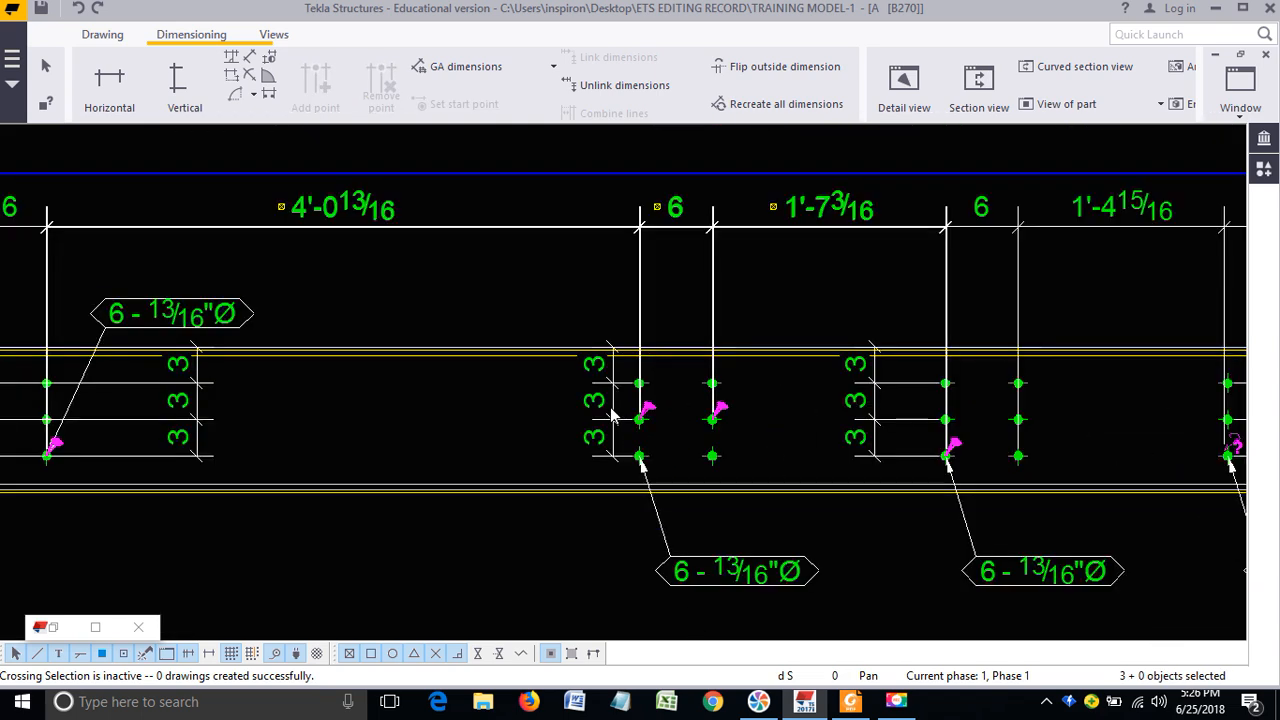
pyautogui.moveTo(630, 440); pyautogui.dragTo(731, 484)
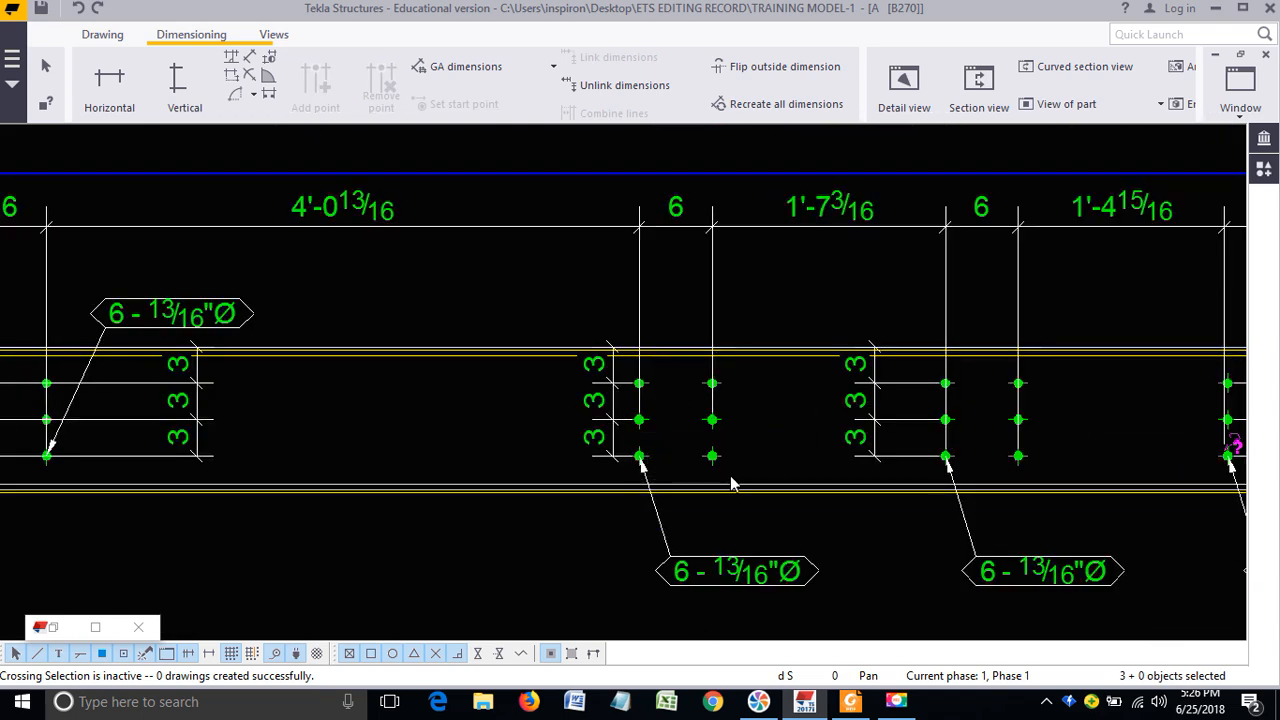
pyautogui.scroll(-1, 746, 385)
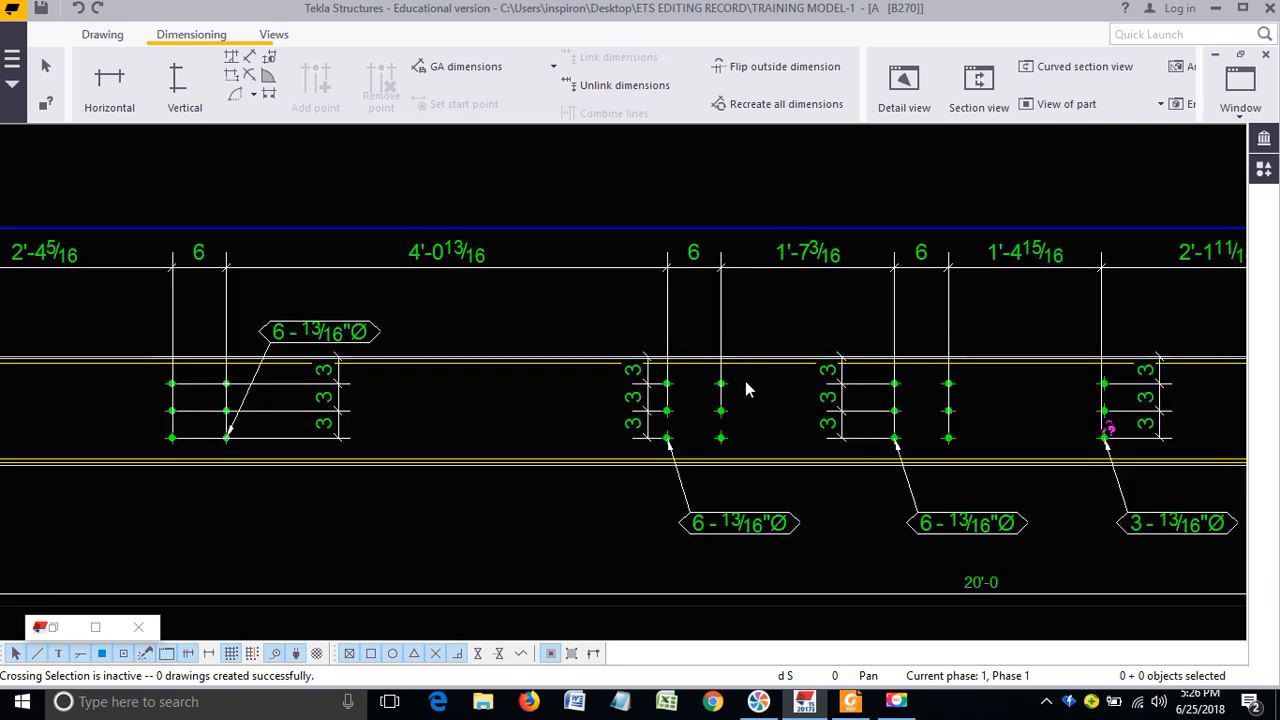
# Step: Compare the reference points of the vertical 3-inch chain dimensions at the two six-hole groups near midspan
pyautogui.click(645, 406)
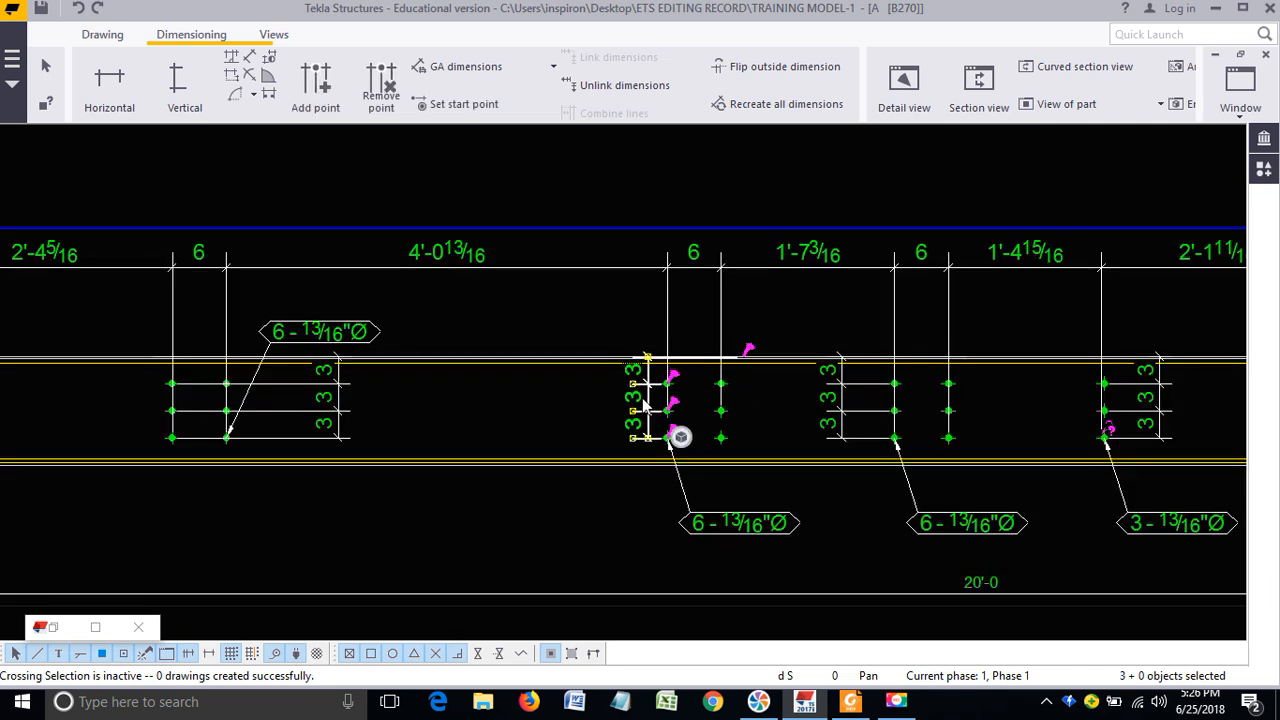
pyautogui.scroll(1, 697, 436)
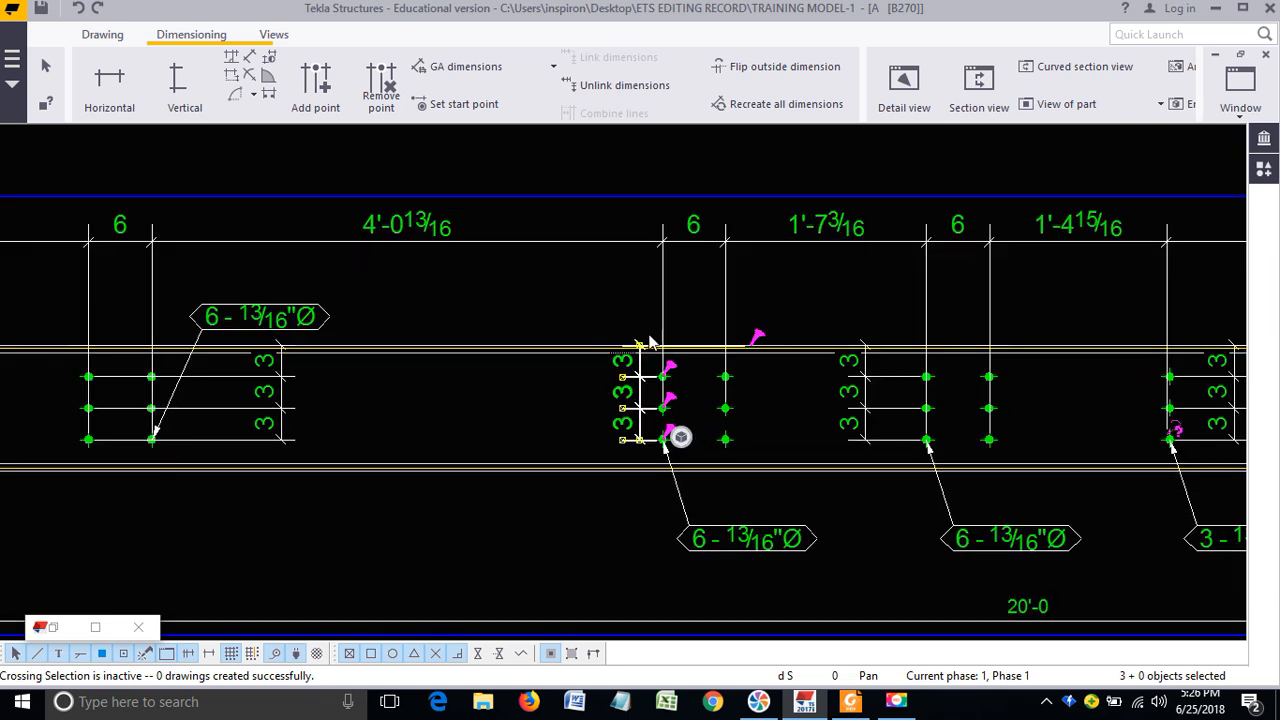
pyautogui.press('Escape')
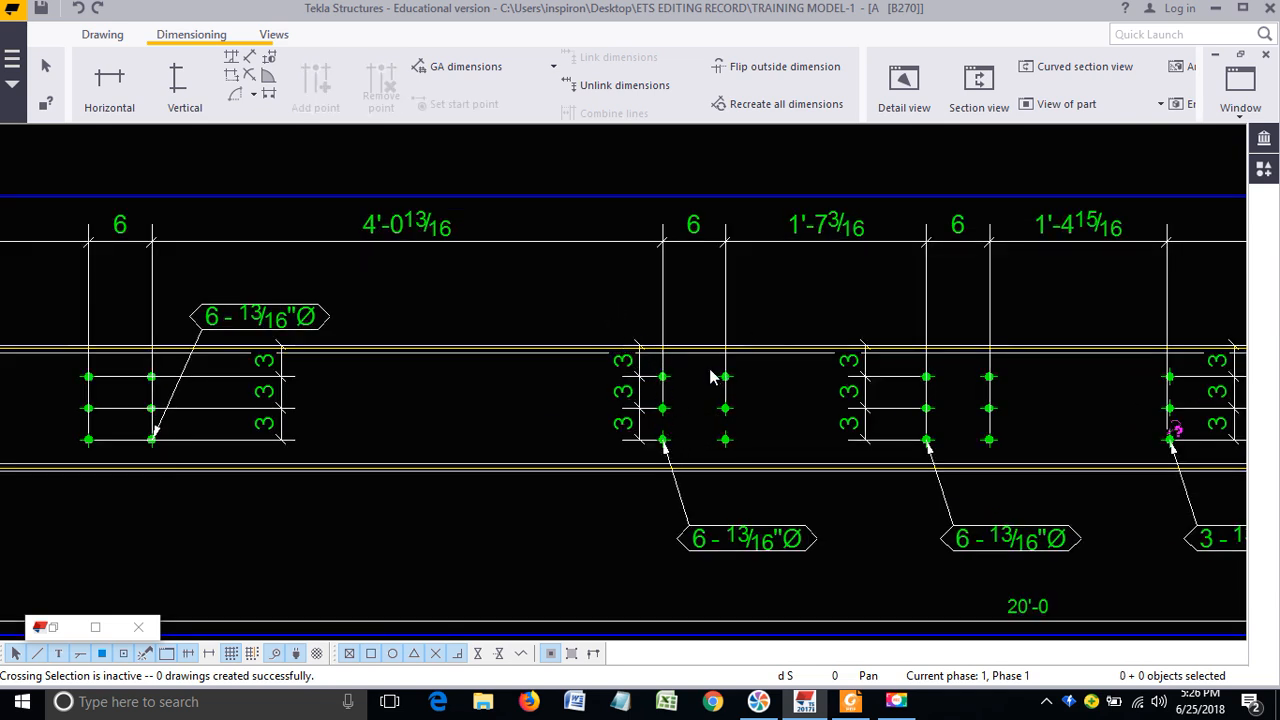
pyautogui.moveTo(709, 363); pyautogui.dragTo(748, 470)
pyautogui.moveTo(640, 404); pyautogui.dragTo(464, 377, button='middle')
pyautogui.click(680, 378)
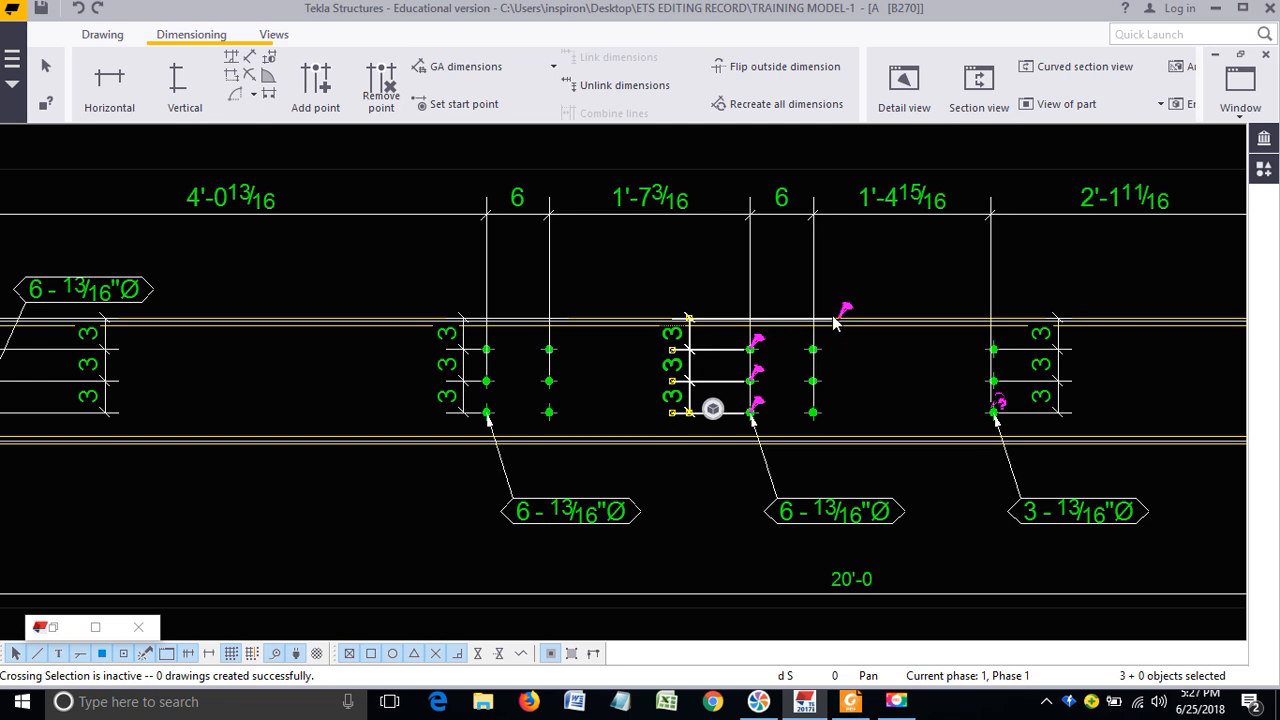
pyautogui.moveTo(692, 322); pyautogui.dragTo(463, 350)
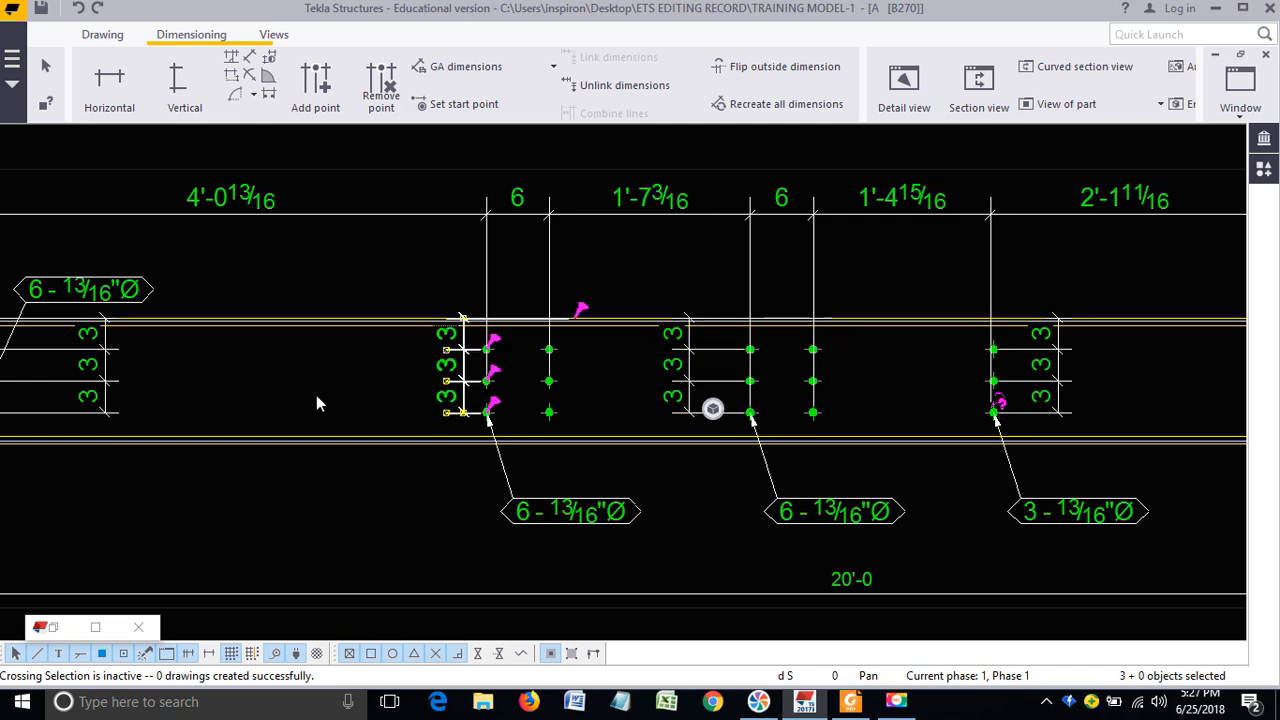
pyautogui.moveTo(316, 395)
pyautogui.mouseDown(button='middle')
pyautogui.moveTo(463, 406)
pyautogui.moveTo(474, 385)
pyautogui.mouseUp(button='middle')
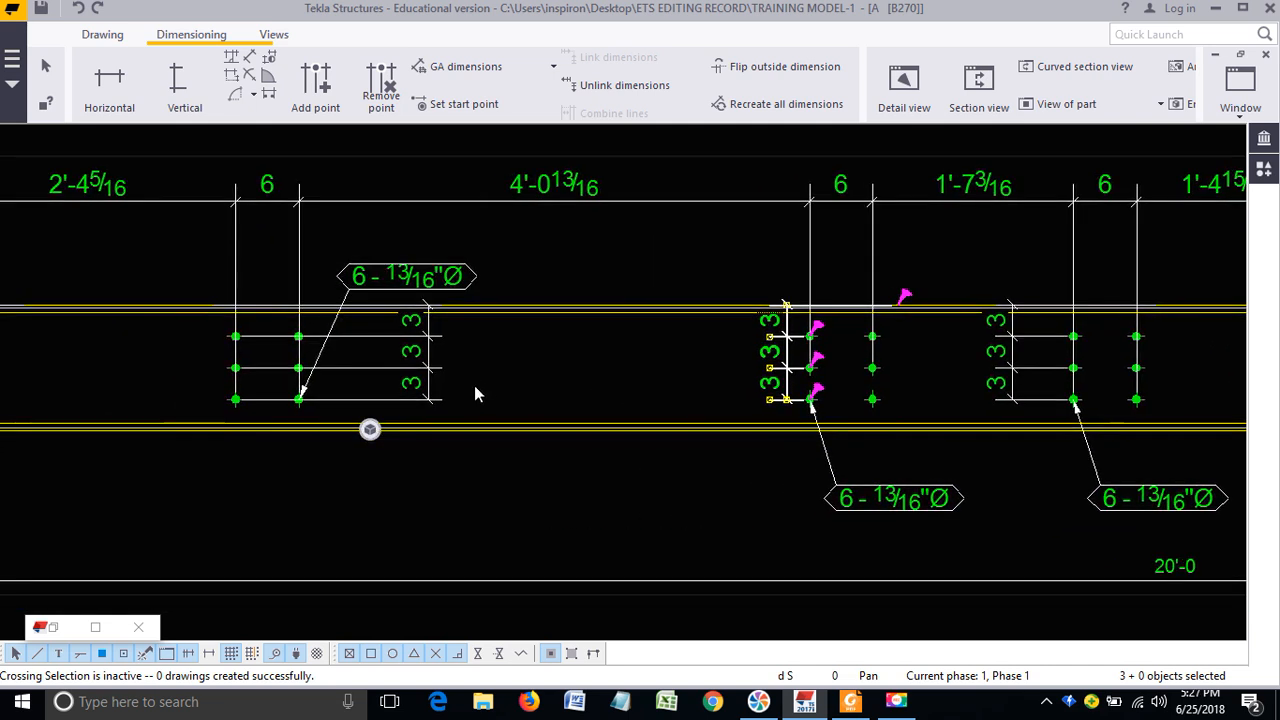
# Step: Inspect the vertical chain dimension at the first six-hole group from the left end and the holes its extension lines cross
pyautogui.click(427, 362)
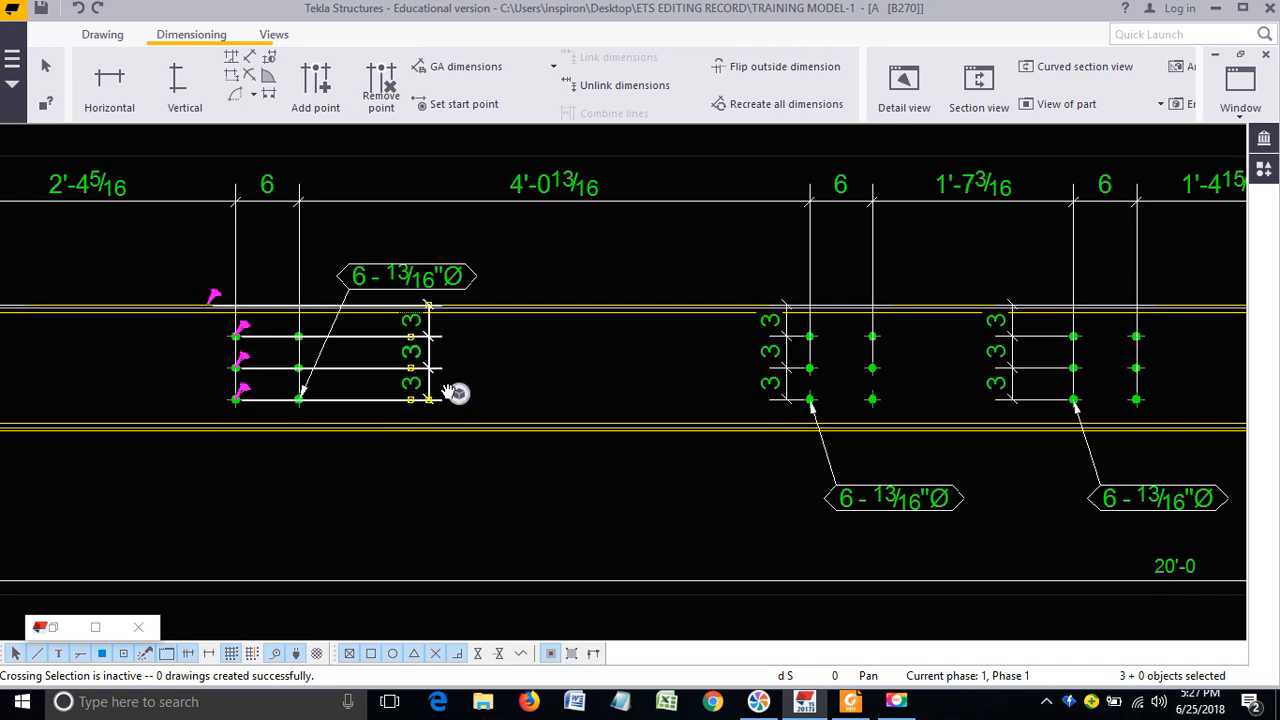
pyautogui.press('Insert')
pyautogui.scroll(-1, 443, 315)
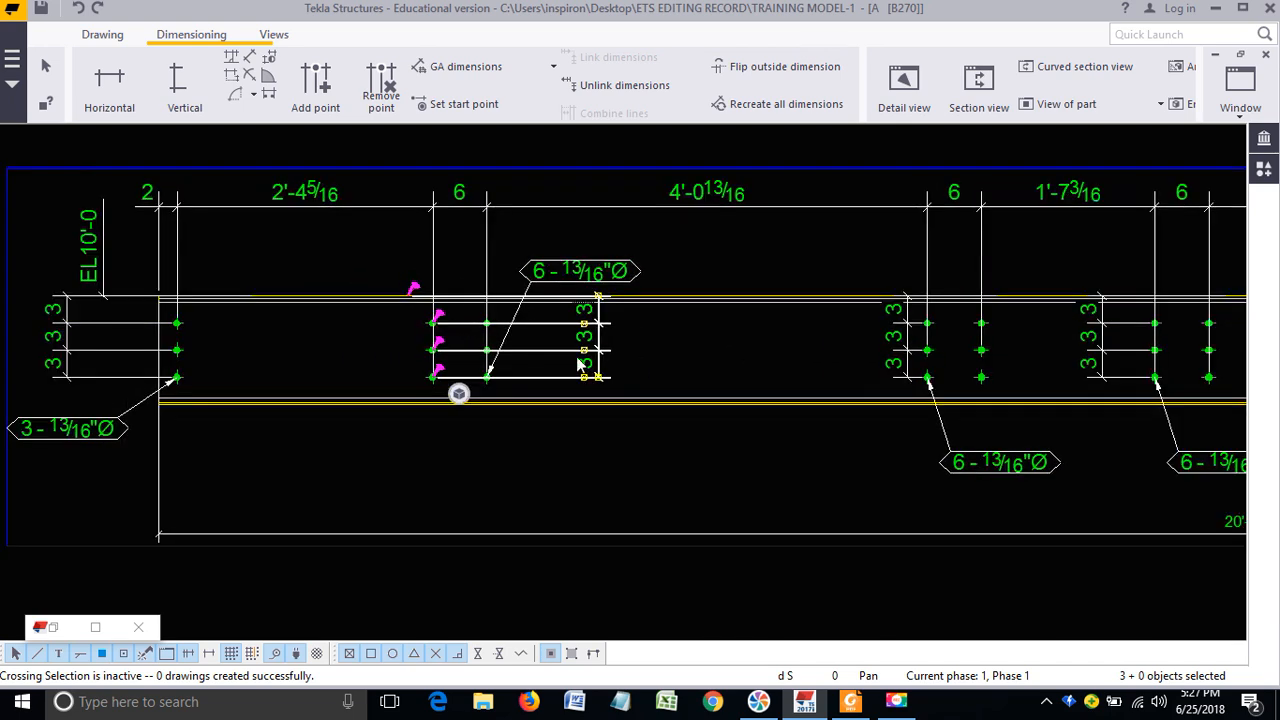
pyautogui.scroll(-1, 590, 364)
pyautogui.moveTo(666, 390); pyautogui.dragTo(531, 405, button='middle')
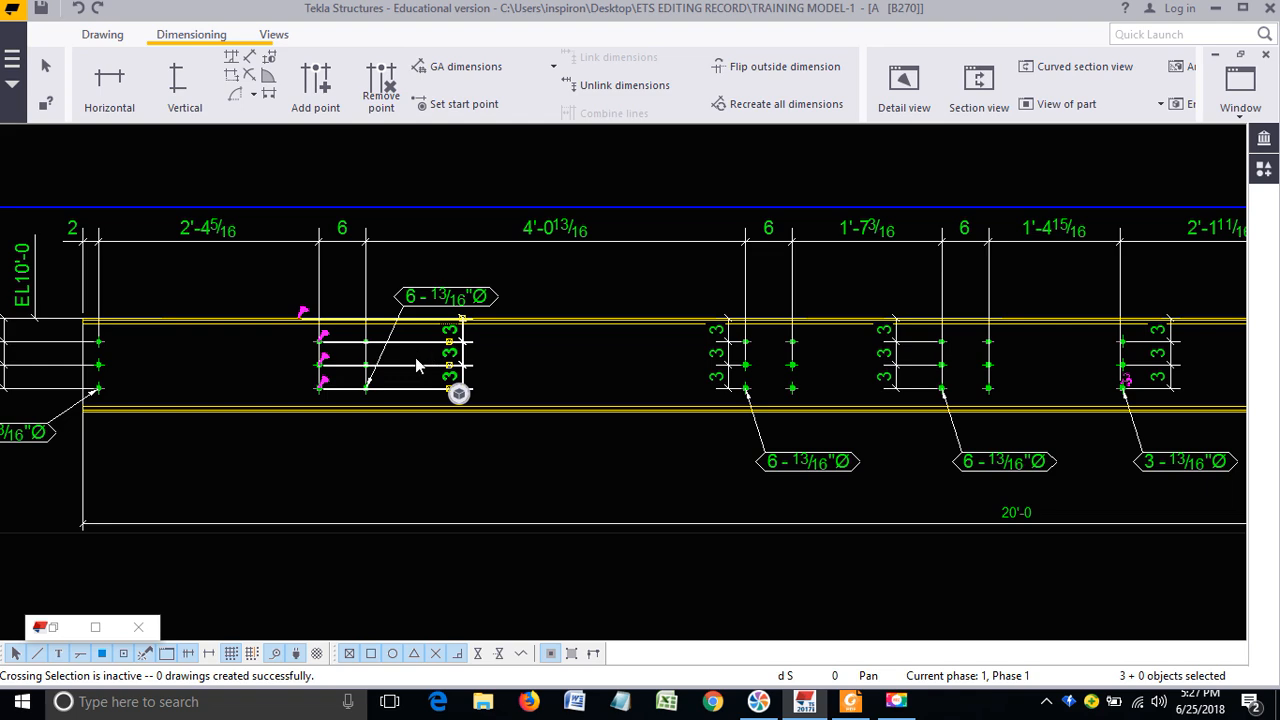
# Step: Recheck the vertical chain dimensions at the second and third six-hole groups against their adjacent hole columns
pyautogui.click(725, 358)
pyautogui.moveTo(732, 417); pyautogui.dragTo(609, 437, button='middle')
pyautogui.scroll(-1, 608, 366)
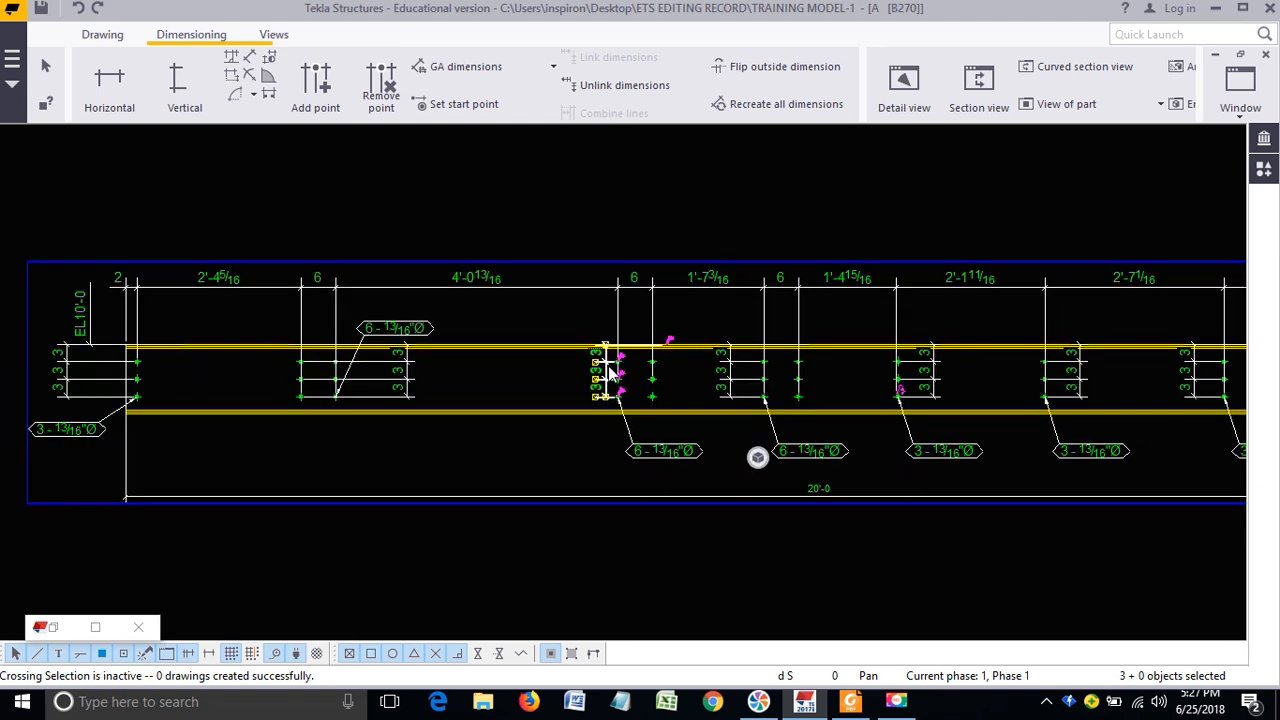
pyautogui.click(733, 378)
pyautogui.scroll(2, 735, 382)
pyautogui.moveTo(735, 400); pyautogui.dragTo(567, 400, button='middle')
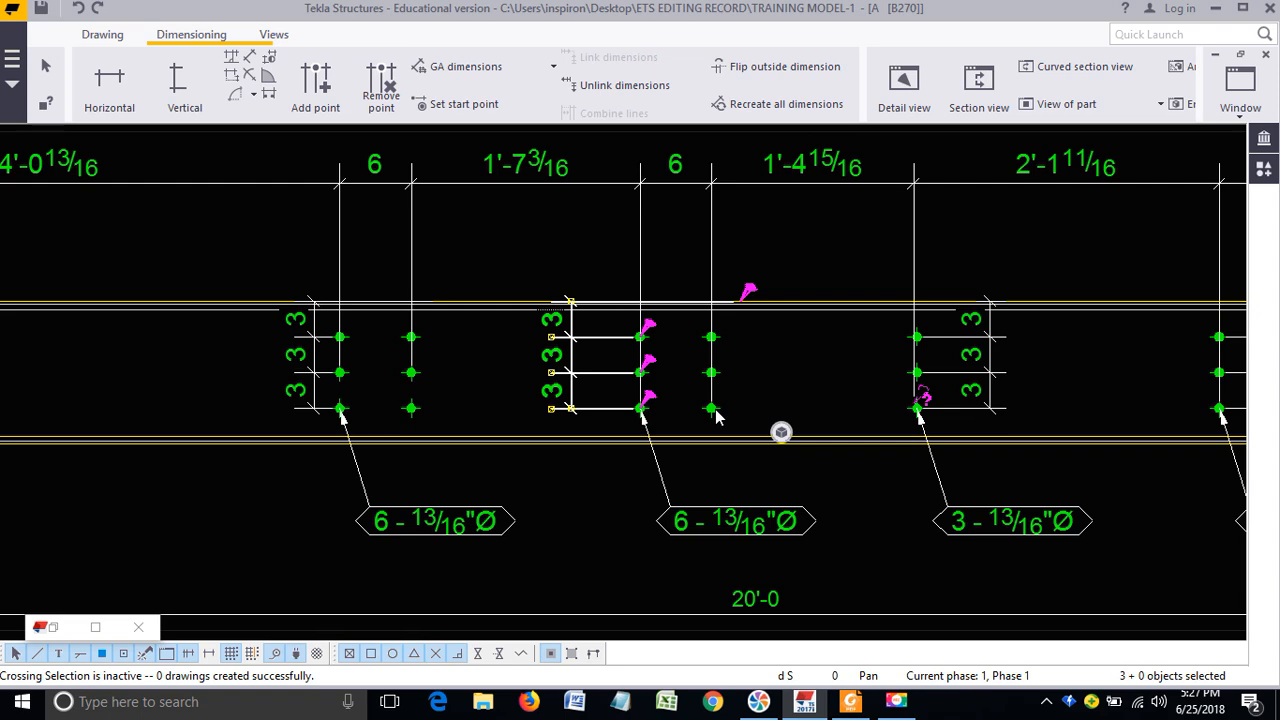
pyautogui.scroll(-2, 716, 418)
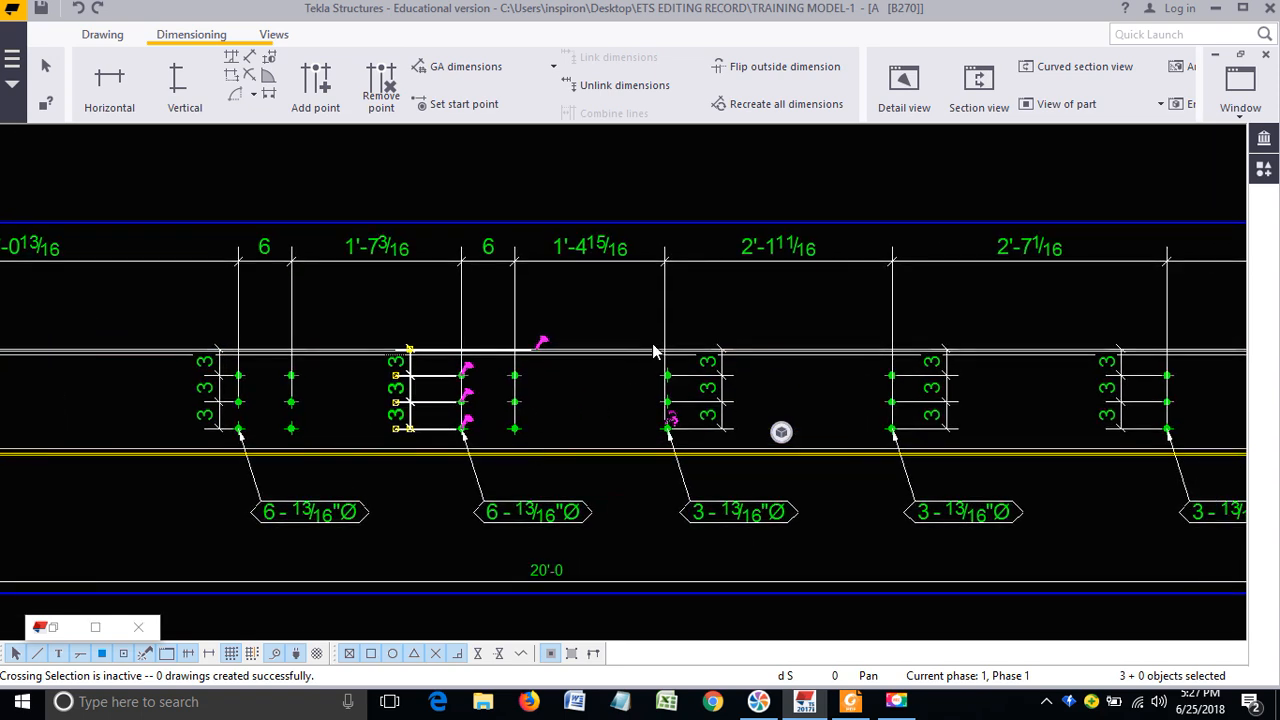
# Step: Inspect the horizontal chain dimension's reference point at the three-hole column between the 1'-4 15/16 and 2'-1 11/16 dimensions
pyautogui.moveTo(587, 501); pyautogui.dragTo(510, 479, button='middle')
pyautogui.scroll(2, 605, 387)
pyautogui.click(563, 260)
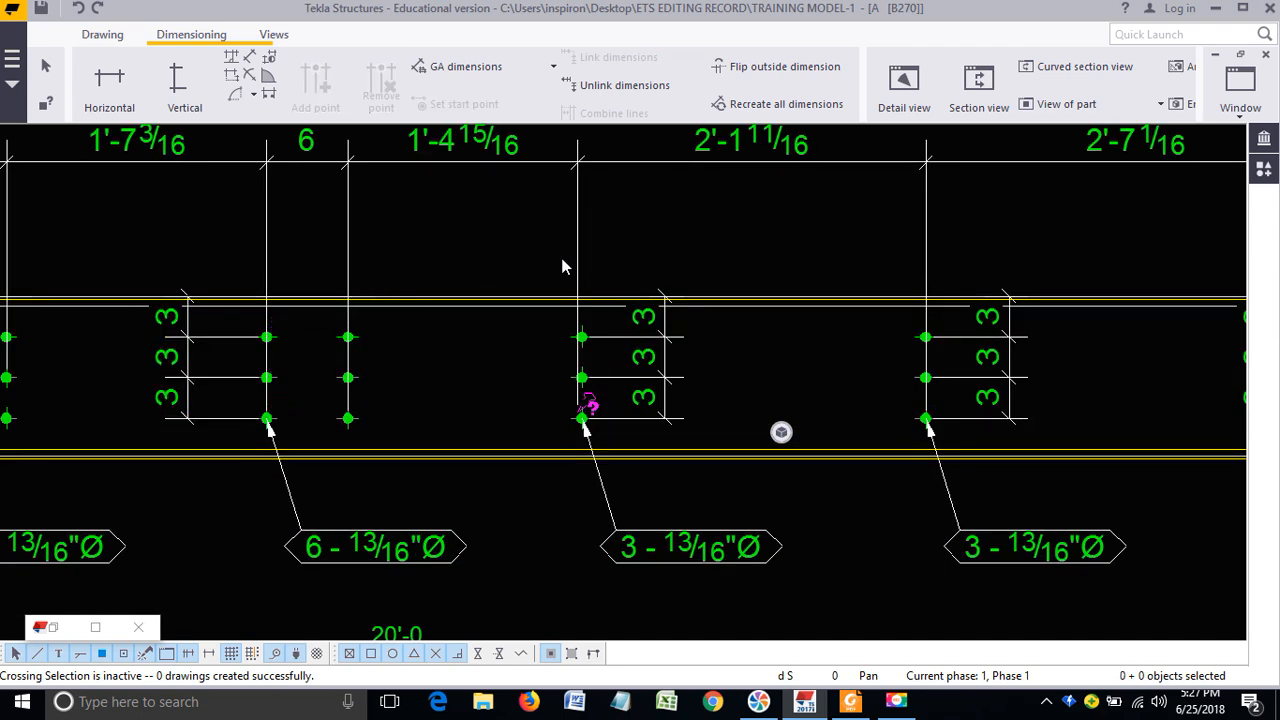
pyautogui.click(575, 264)
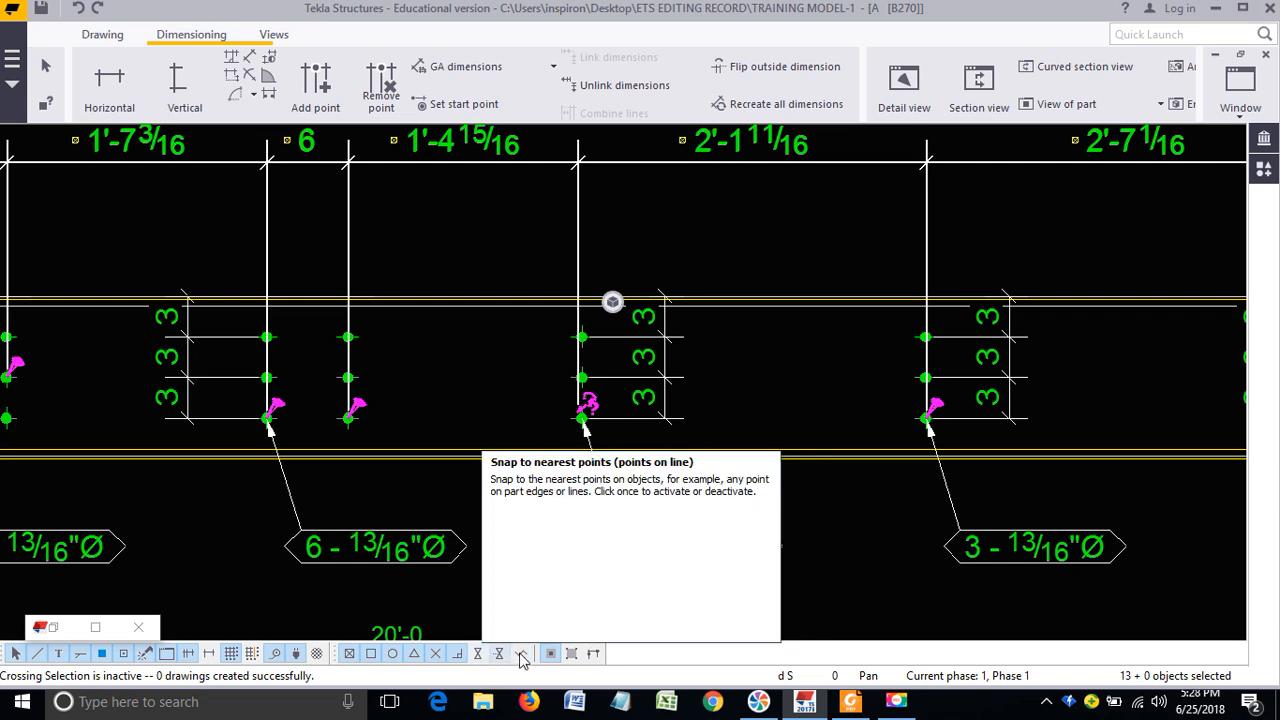
pyautogui.click(762, 412)
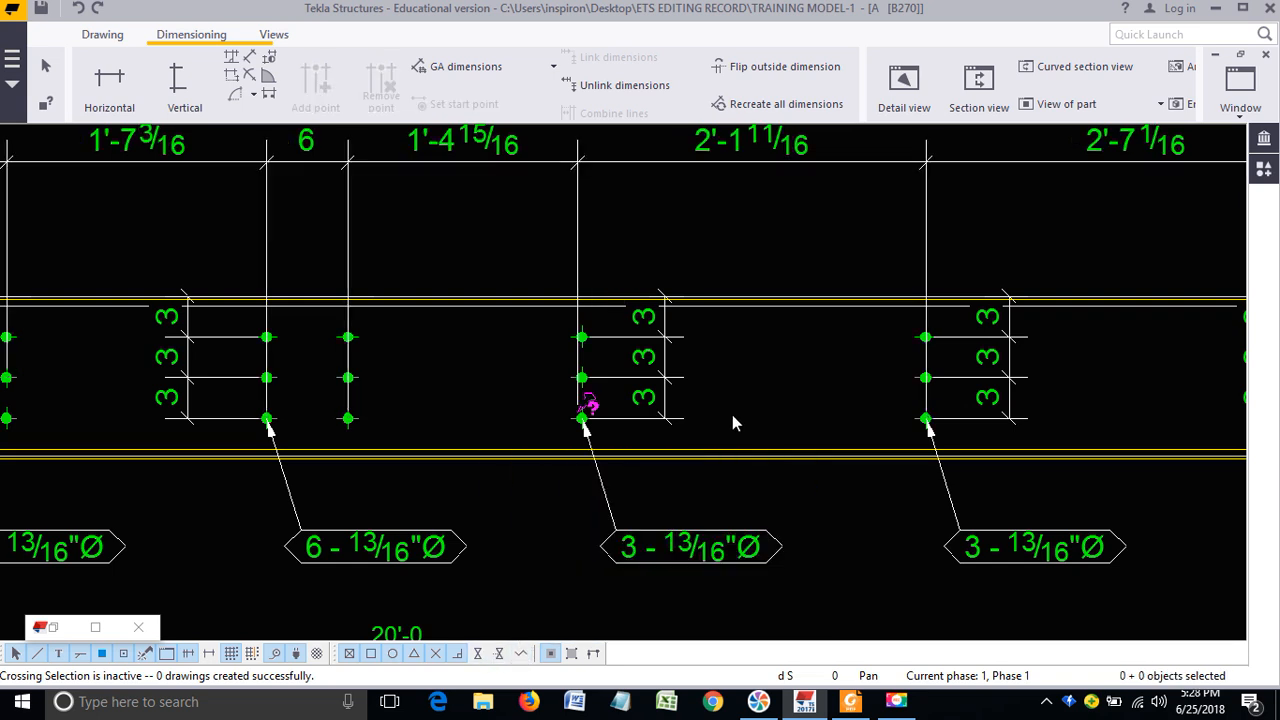
# Step: Compare the horizontal chain dimension's reference points across the three-hole columns from 1'-4 15/16 to 2'-0, and clear the selection
pyautogui.scroll(-1, 732, 414)
pyautogui.click(597, 363)
pyautogui.moveTo(597, 363); pyautogui.dragTo(422, 371, button='middle')
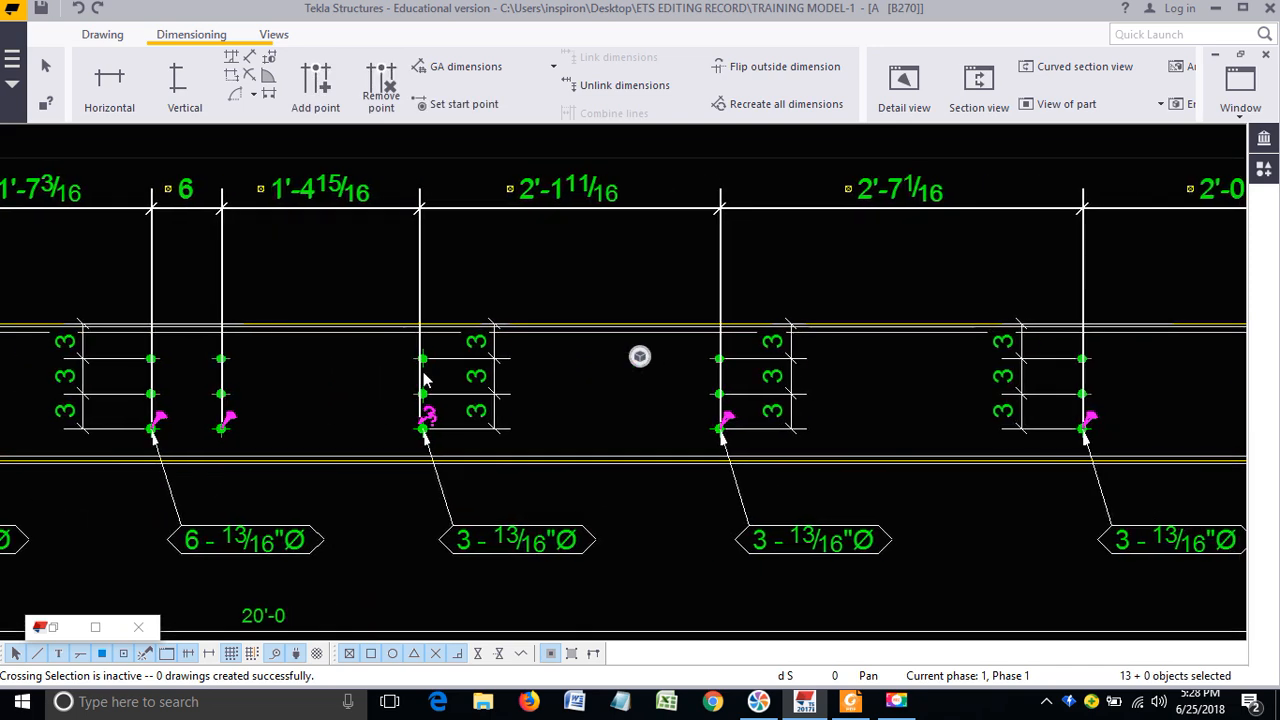
pyautogui.scroll(1, 408, 422)
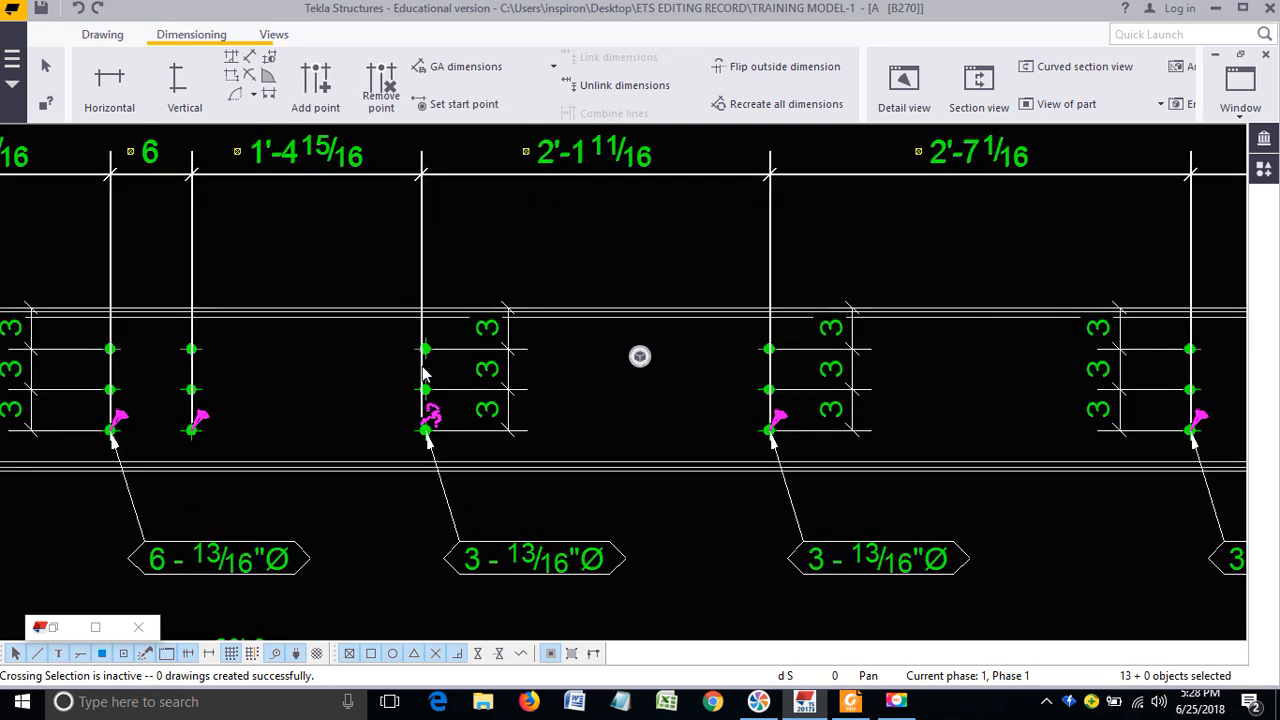
pyautogui.scroll(-1, 424, 370)
pyautogui.moveTo(623, 460); pyautogui.dragTo(508, 459, button='middle')
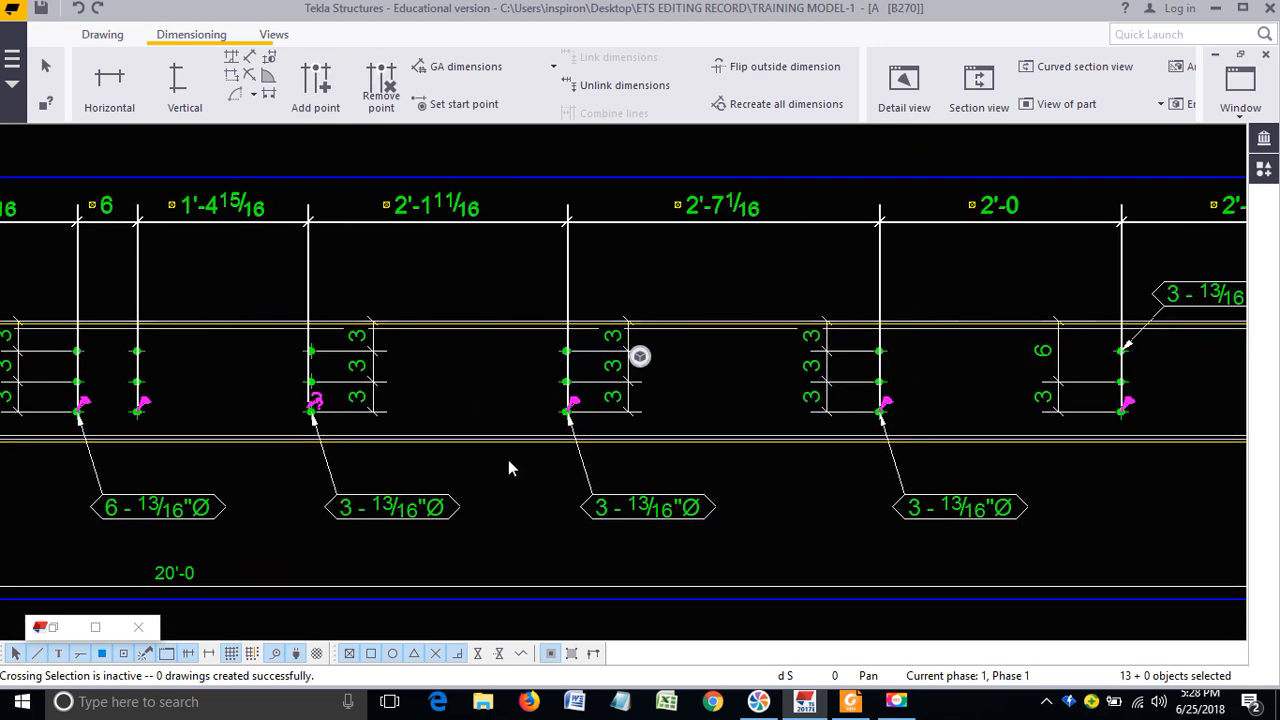
pyautogui.click(476, 442)
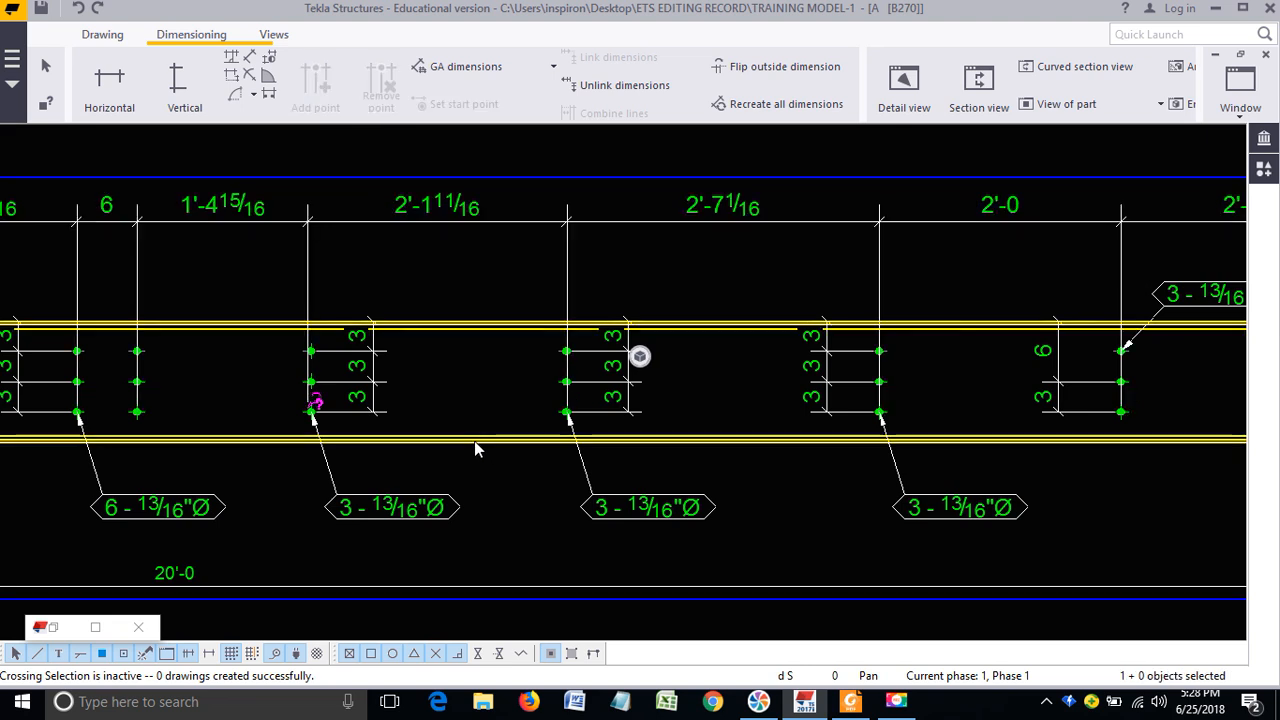
pyautogui.click(313, 287)
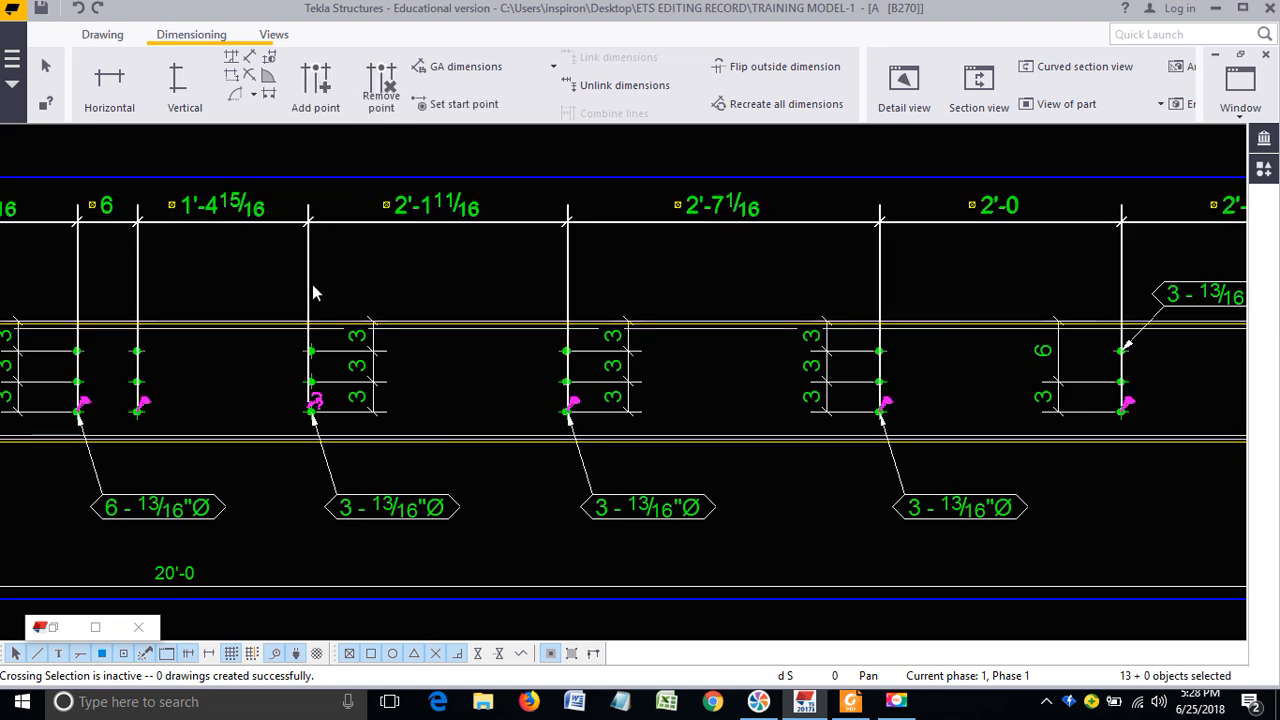
pyautogui.click(478, 280)
# Step: Inspect the reference points of the vertical 3-inch chain dimension at the beam's right-end three-hole group
pyautogui.scroll(-1, 471, 300)
pyautogui.moveTo(598, 392); pyautogui.dragTo(412, 401, button='middle')
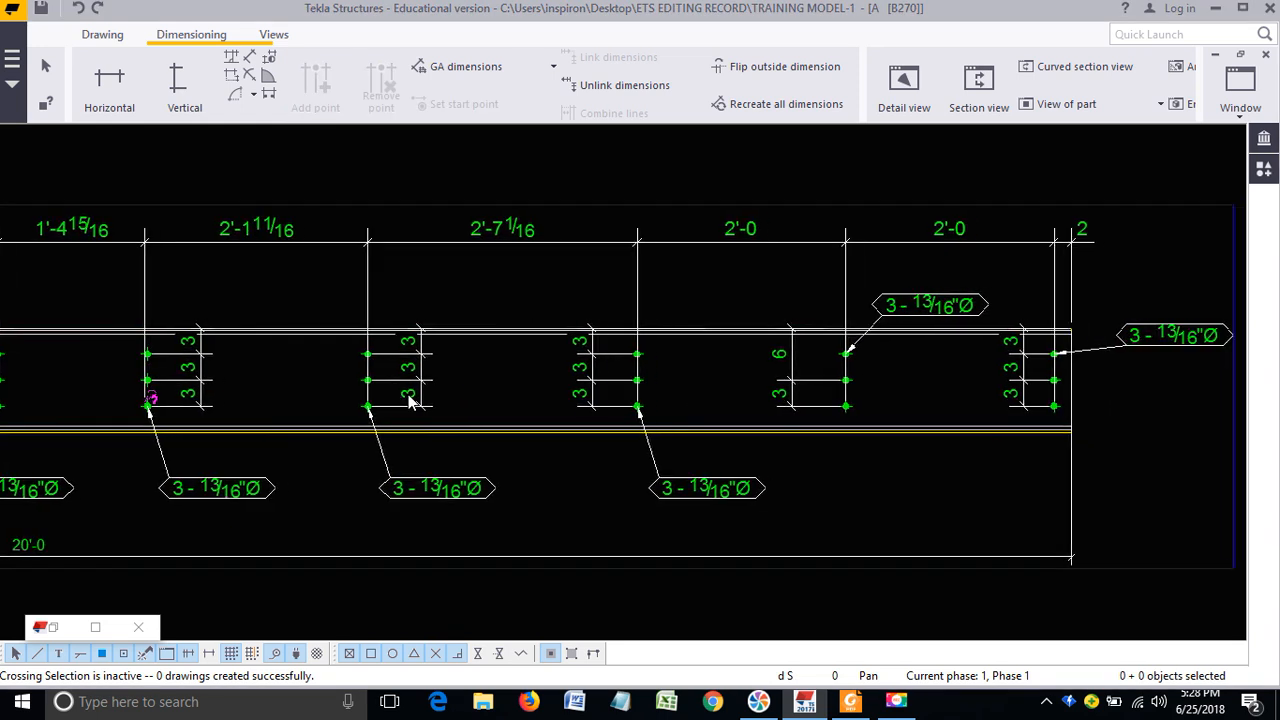
pyautogui.moveTo(707, 404); pyautogui.dragTo(598, 404, button='middle')
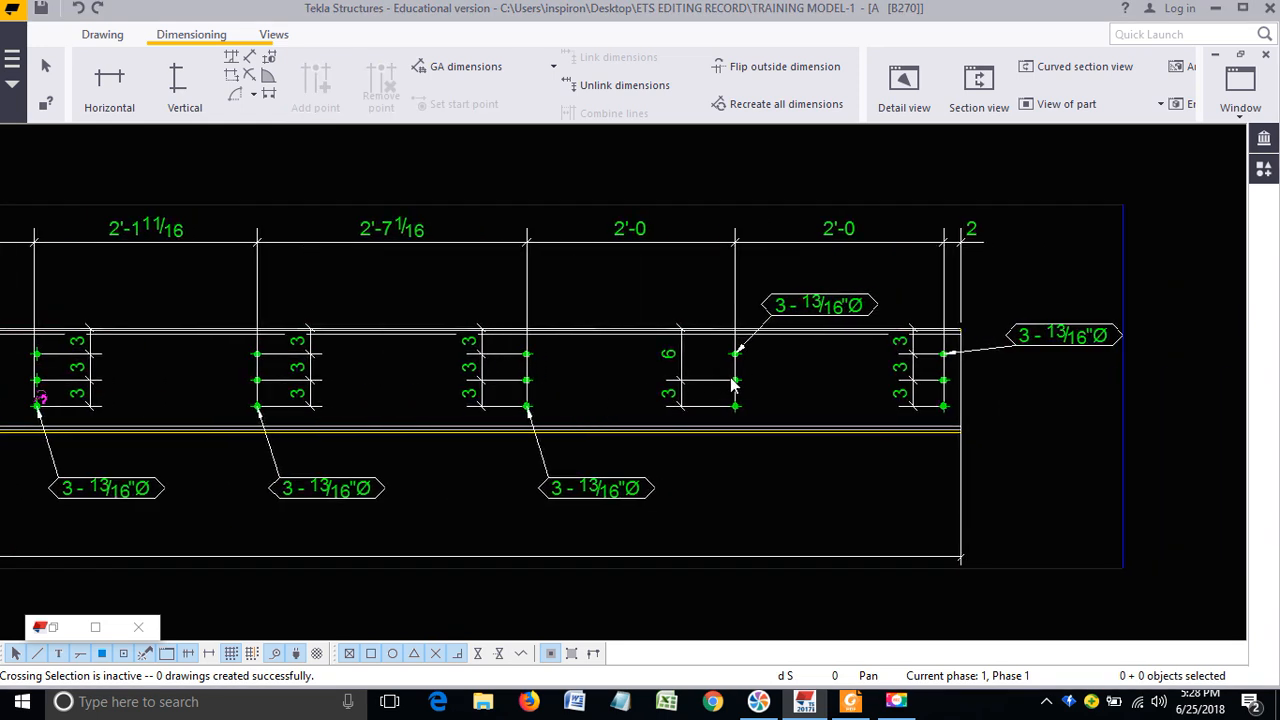
pyautogui.click(889, 399)
pyautogui.moveTo(889, 399); pyautogui.dragTo(703, 412, button='middle')
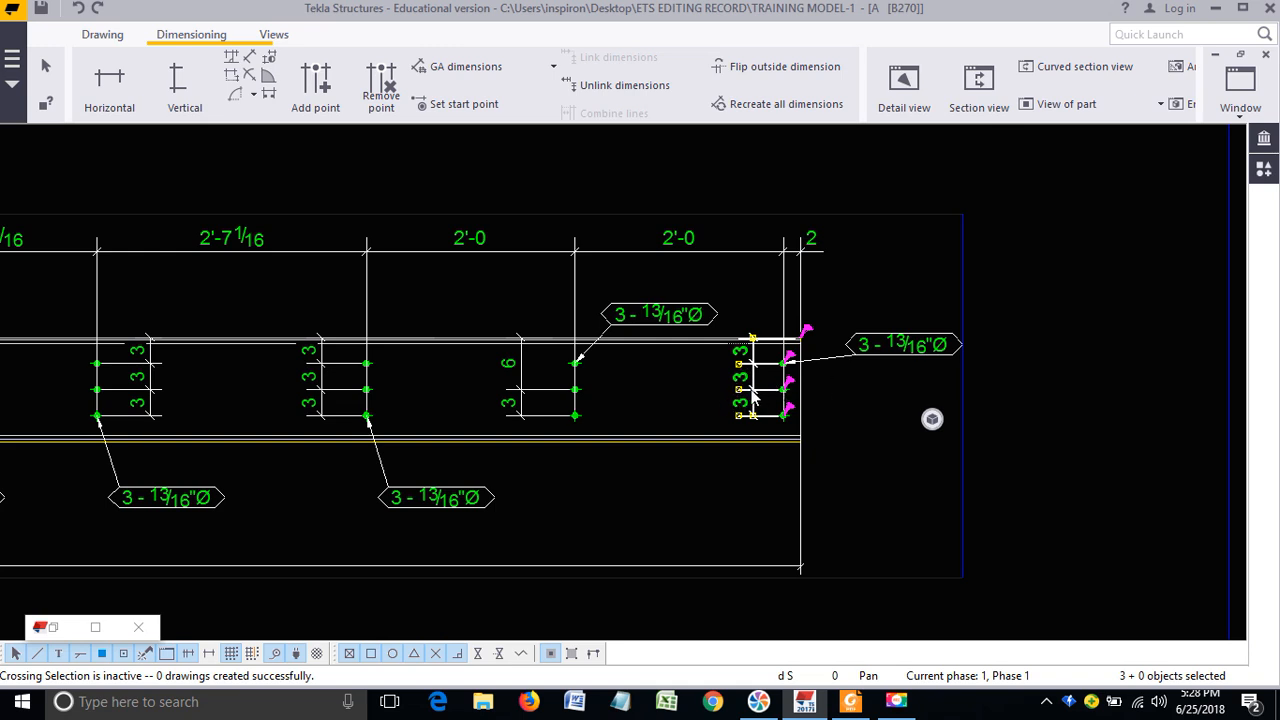
# Step: Check where the hole callout leaders attach at the left-end three-hole group and the first six-hole group
pyautogui.scroll(-4, 873, 348)
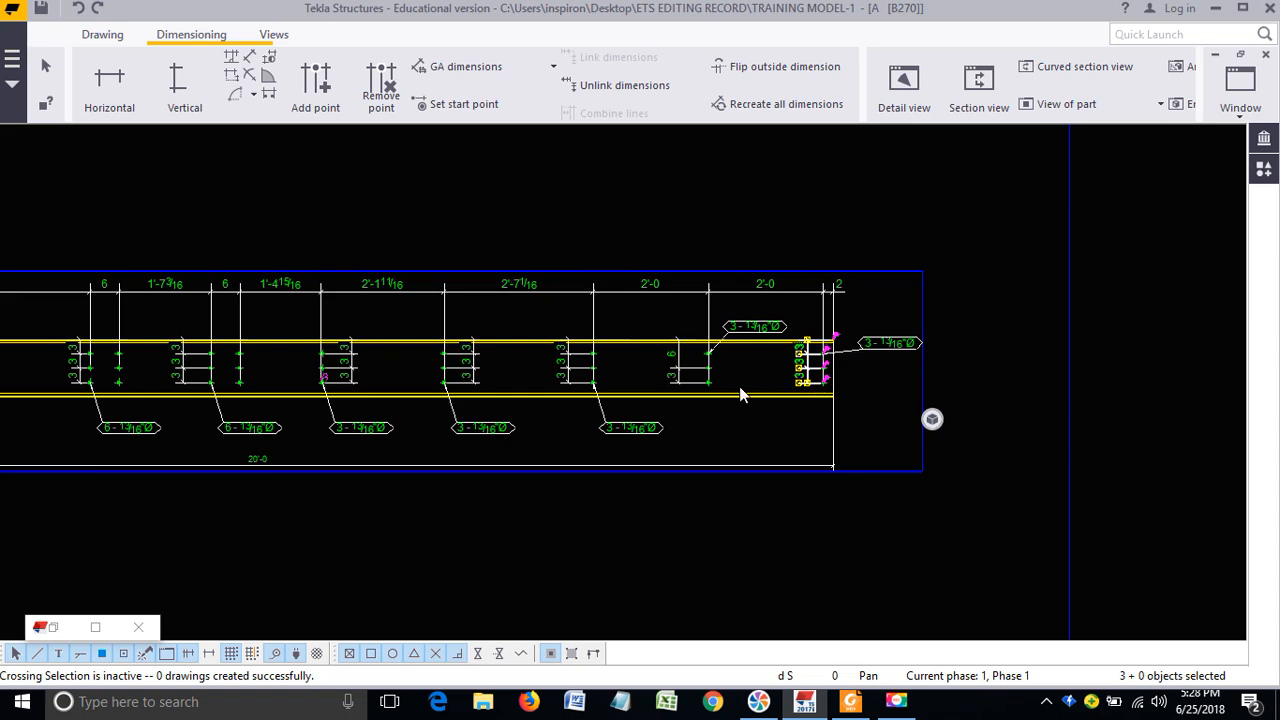
pyautogui.moveTo(736, 406); pyautogui.dragTo(971, 384, button='middle')
pyautogui.click(971, 384)
pyautogui.scroll(-1, 971, 384)
pyautogui.moveTo(354, 405); pyautogui.dragTo(761, 403, button='middle')
pyautogui.scroll(2, 543, 365)
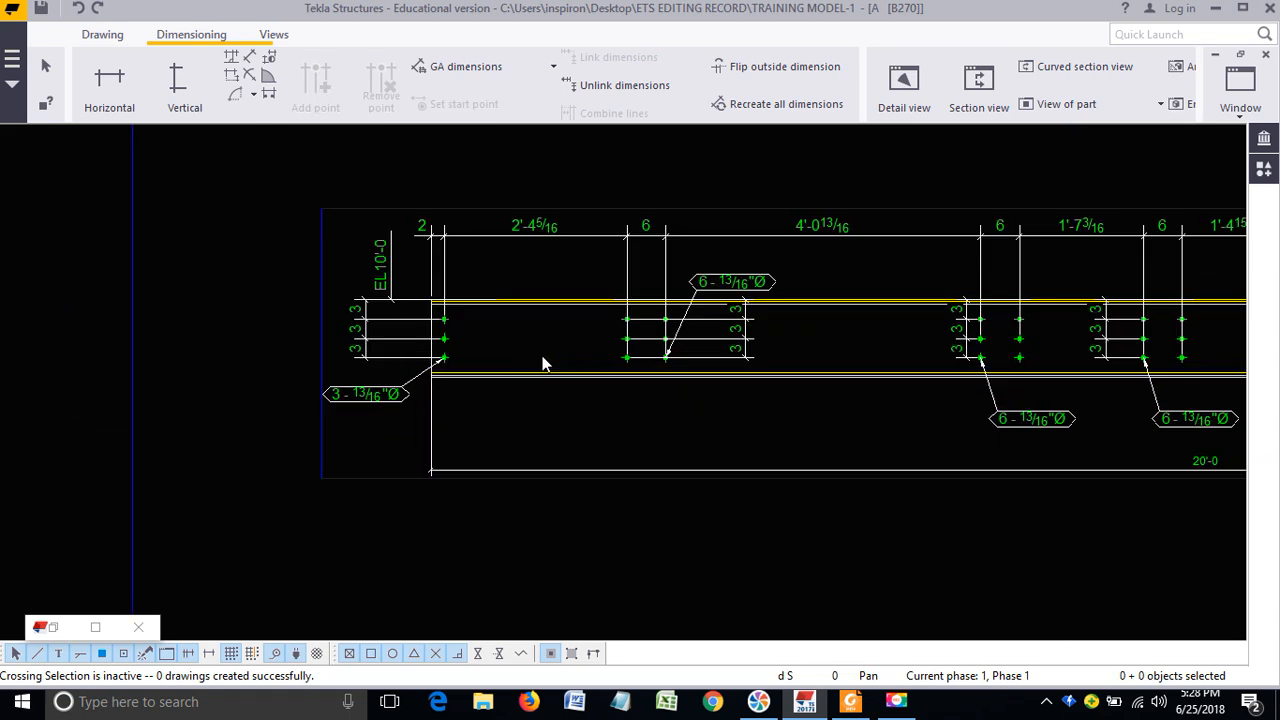
pyautogui.click(381, 400)
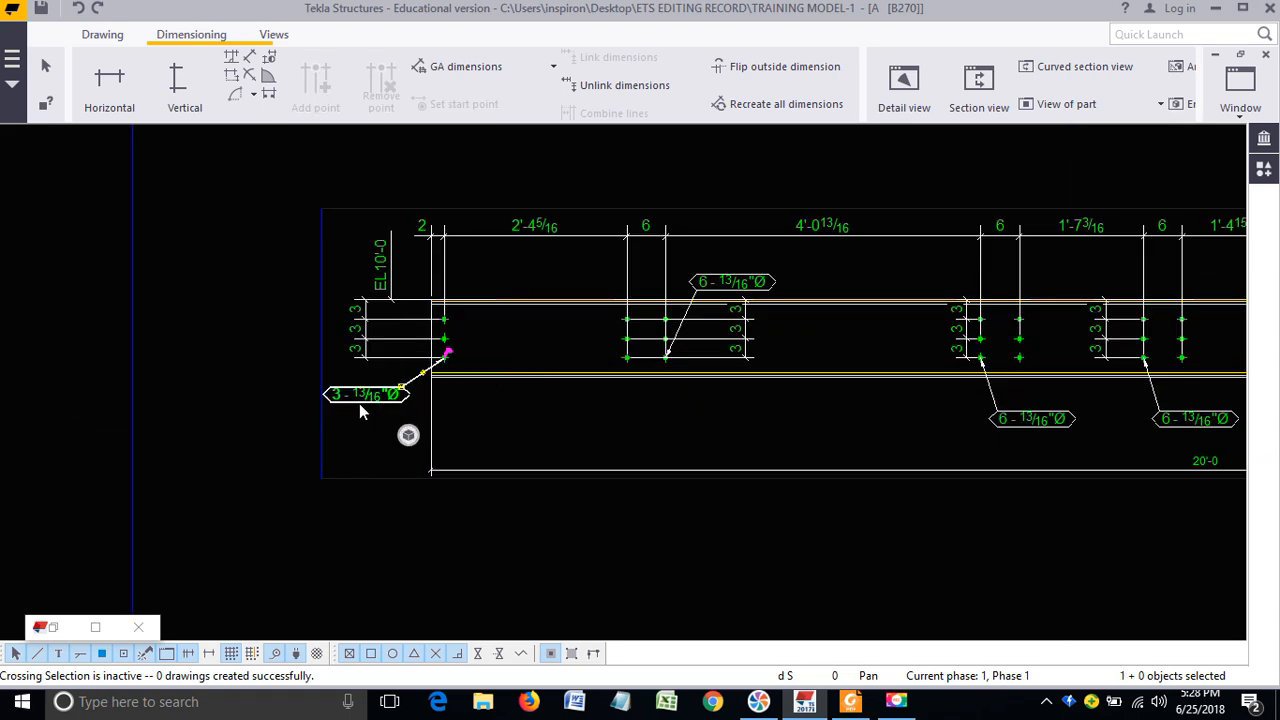
pyautogui.moveTo(366, 401); pyautogui.dragTo(337, 419, button='middle')
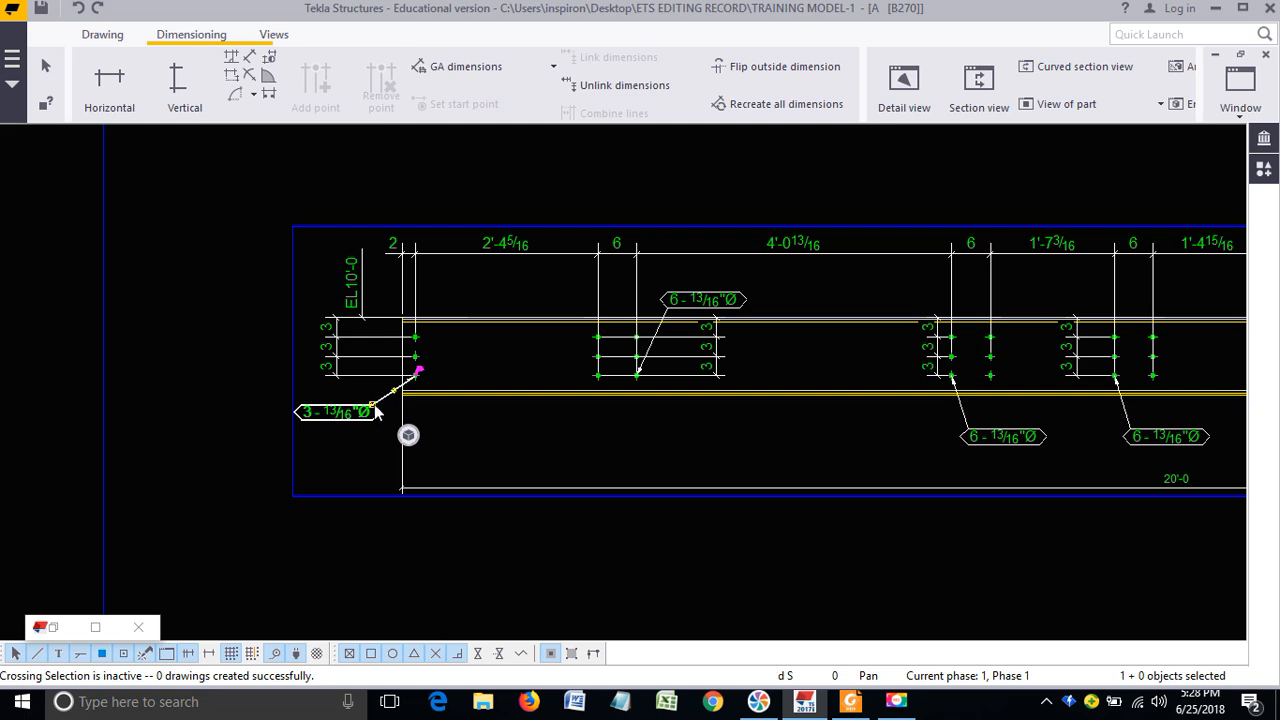
pyautogui.moveTo(408, 435)
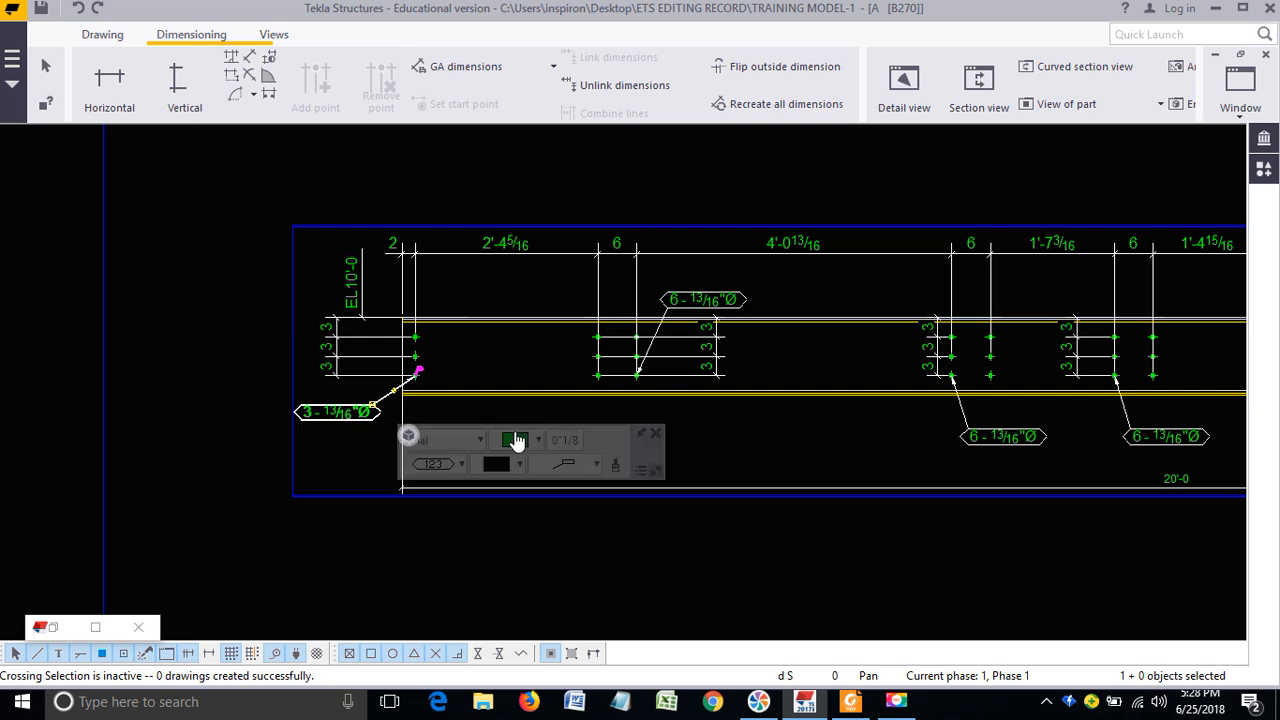
pyautogui.click(660, 335)
pyautogui.moveTo(676, 360); pyautogui.dragTo(493, 366, button='middle')
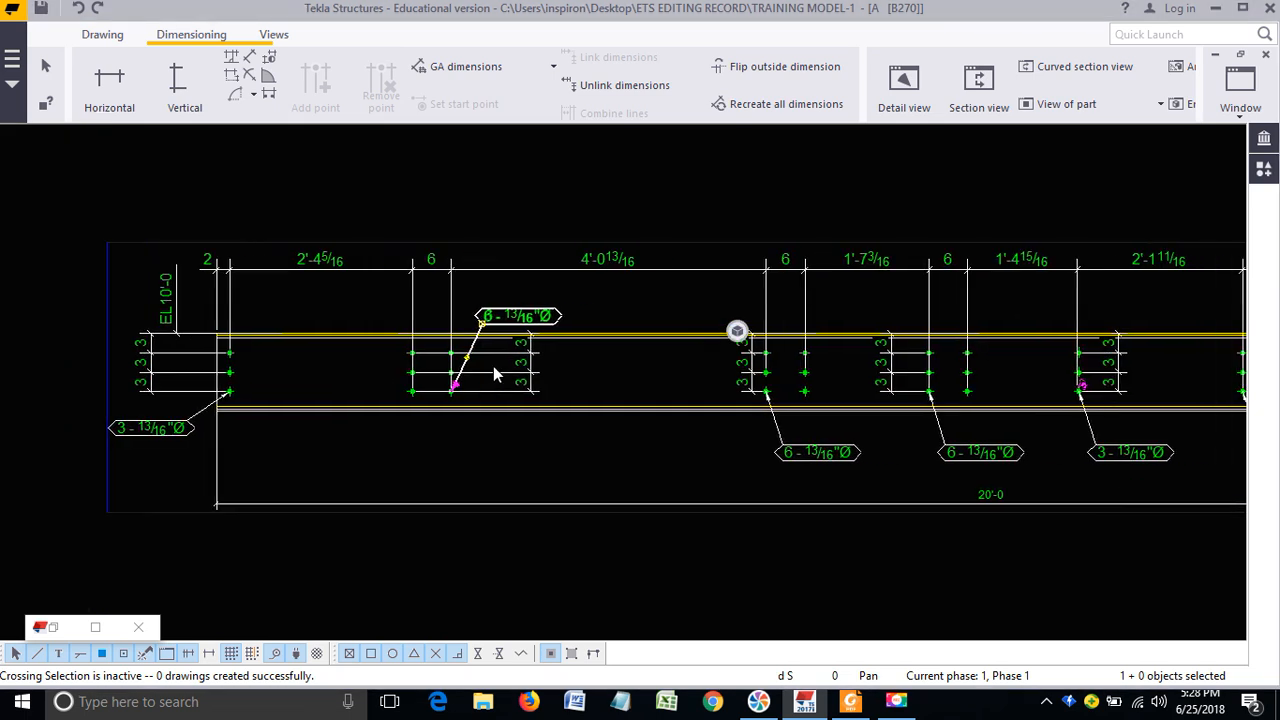
pyautogui.scroll(2, 493, 366)
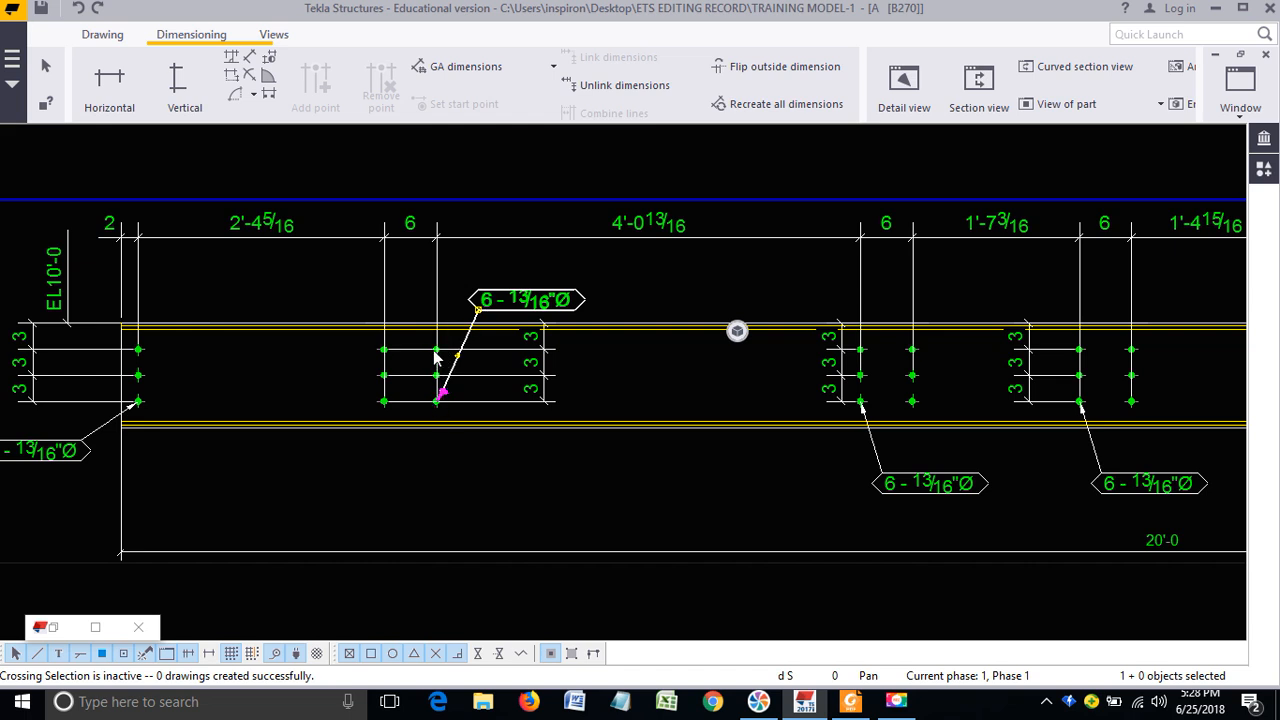
# Step: Check the callout leaders below the beam at the second six-hole group and the three-hole group after 2'-7 1/16
pyautogui.moveTo(723, 458); pyautogui.dragTo(413, 428, button='middle')
pyautogui.click(600, 441)
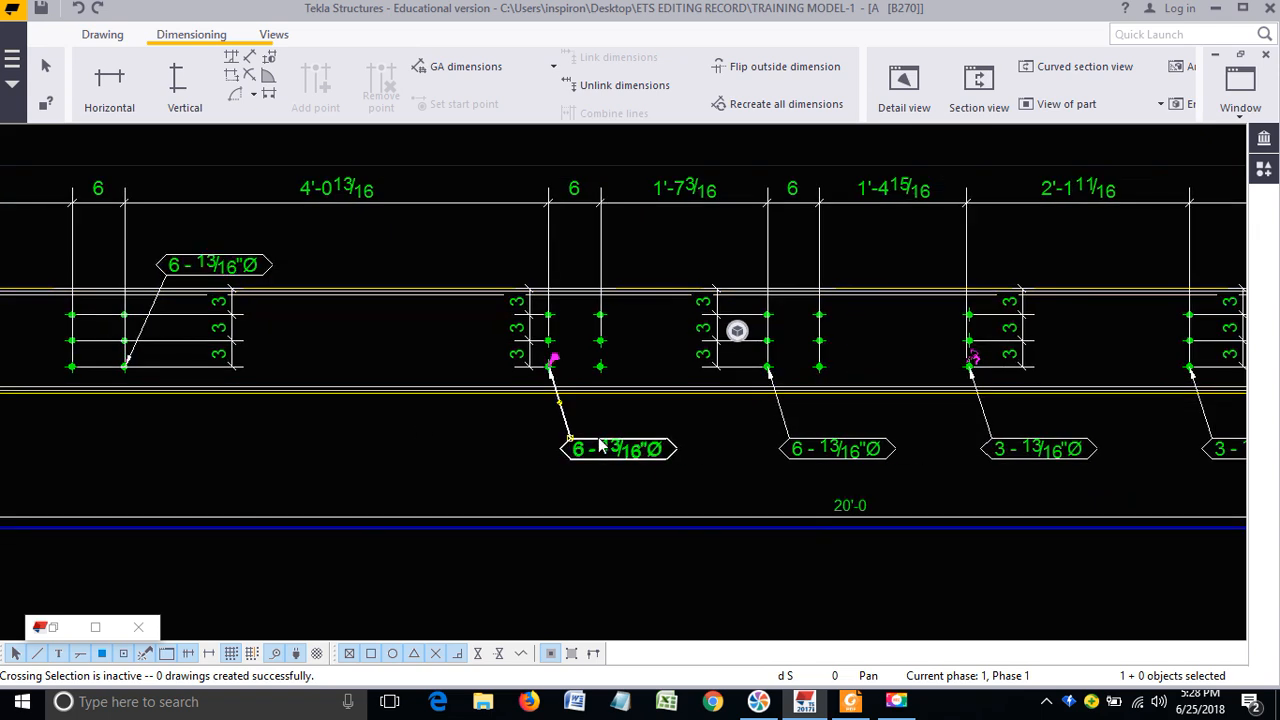
pyautogui.scroll(-2, 600, 441)
pyautogui.scroll(-2, 590, 437)
pyautogui.moveTo(773, 434); pyautogui.dragTo(550, 380, button='middle')
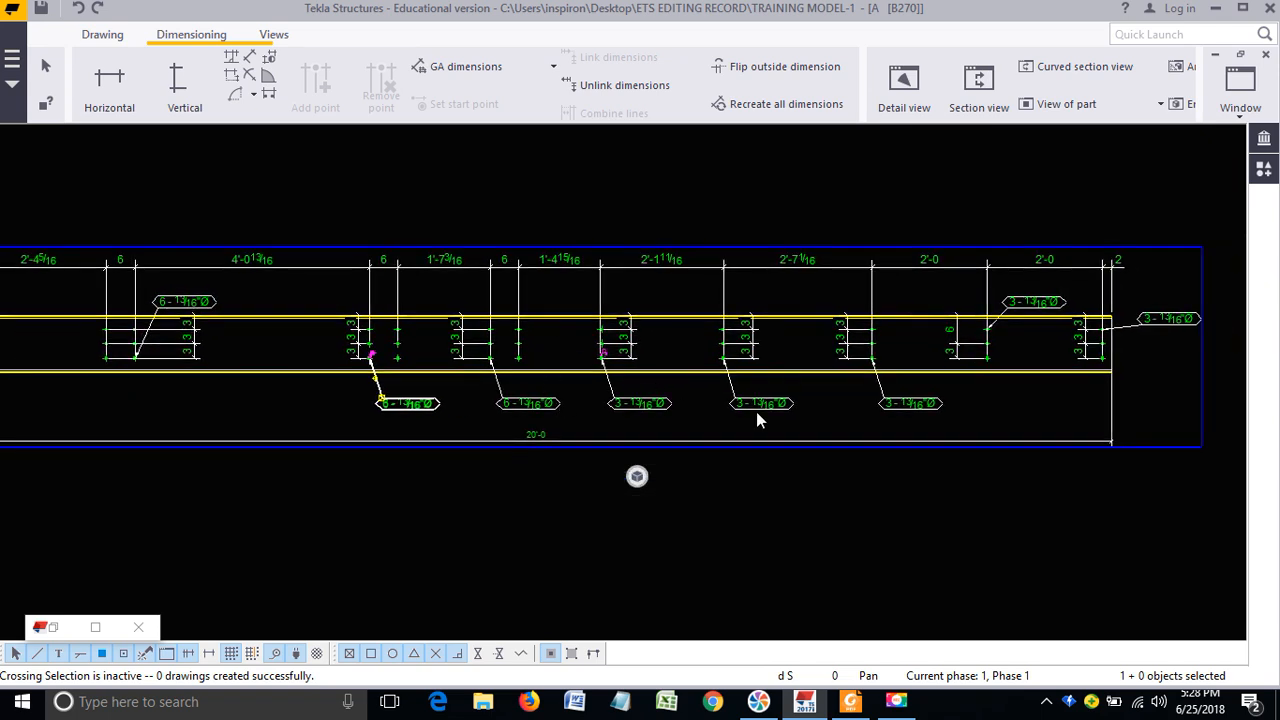
pyautogui.rightClick(914, 421)
pyautogui.click(980, 431)
pyautogui.click(886, 405)
pyautogui.moveTo(886, 405); pyautogui.dragTo(696, 425, button='middle')
pyautogui.scroll(-1, 925, 377)
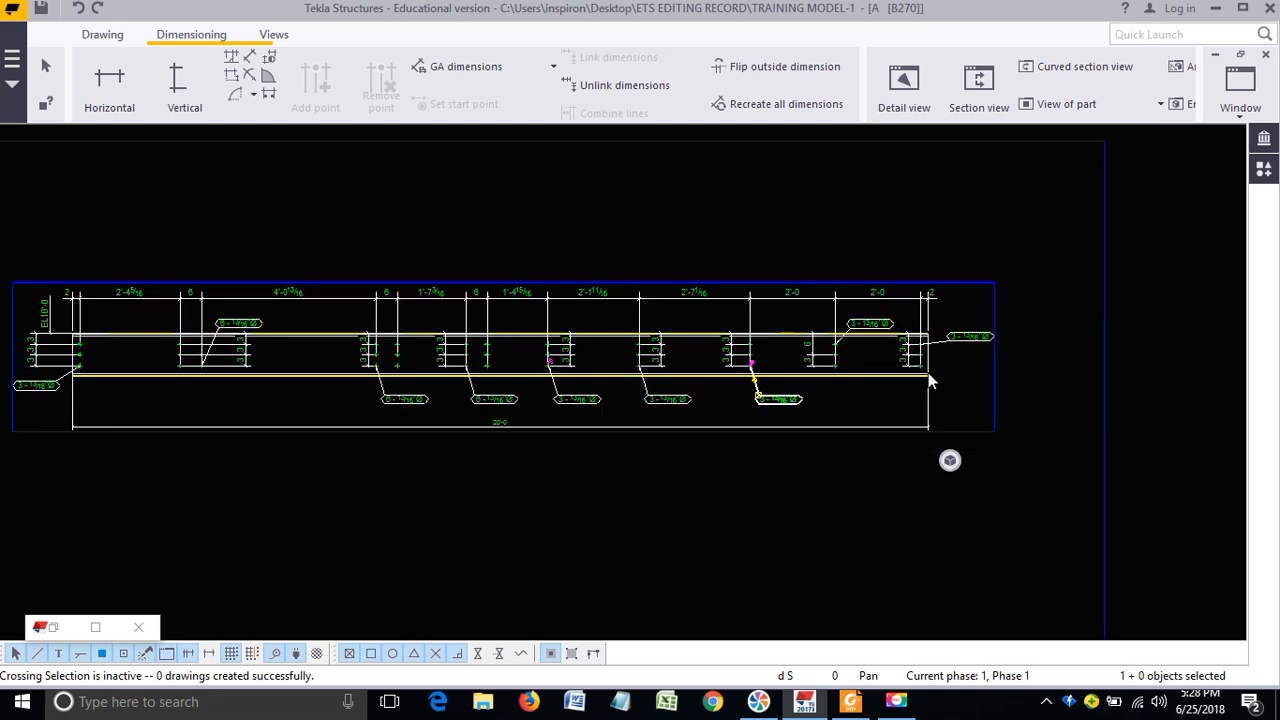
# Step: Shift the EL10'-0 elevation dimension slightly outward at the beam's left end
pyautogui.moveTo(420, 426); pyautogui.dragTo(766, 409, button='middle')
pyautogui.scroll(3, 414, 390)
pyautogui.moveTo(462, 356); pyautogui.dragTo(478, 473, button='middle')
pyautogui.moveTo(436, 345)
pyautogui.mouseDown(button='middle')
pyautogui.moveTo(405, 416)
pyautogui.moveTo(471, 463)
pyautogui.mouseUp(button='middle')
pyautogui.scroll(2, 457, 413)
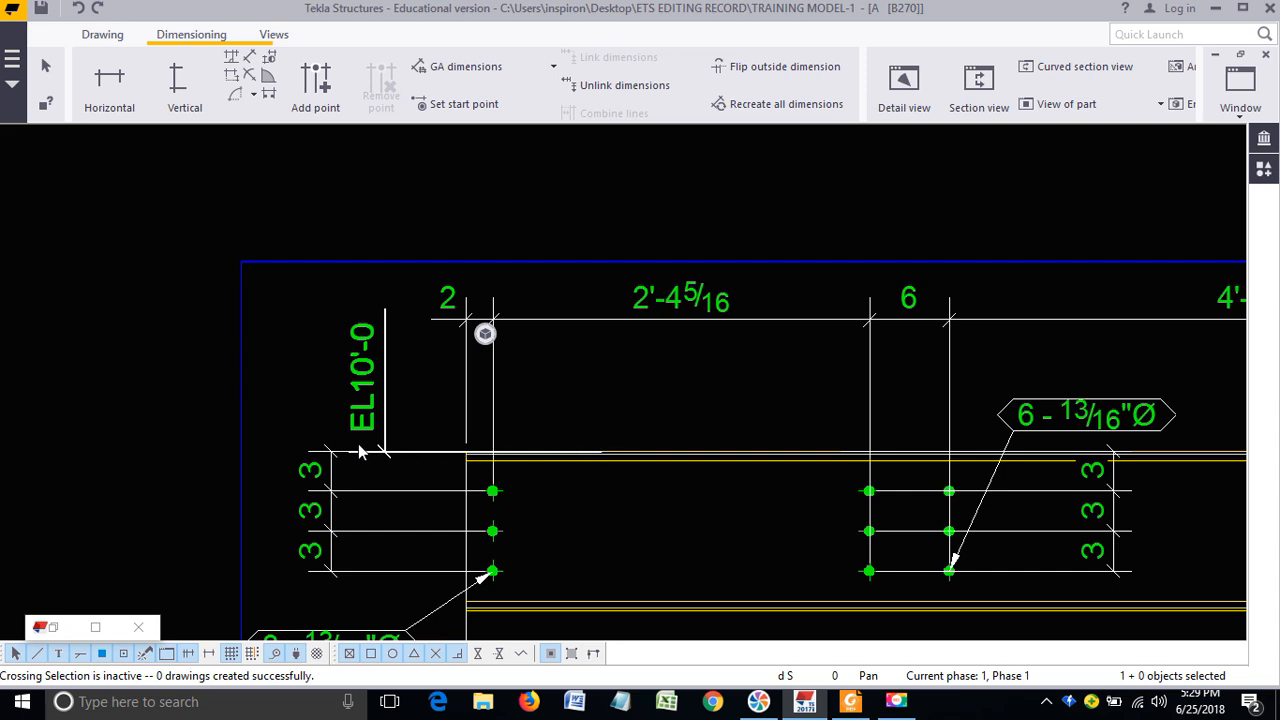
pyautogui.moveTo(367, 403); pyautogui.dragTo(263, 421)
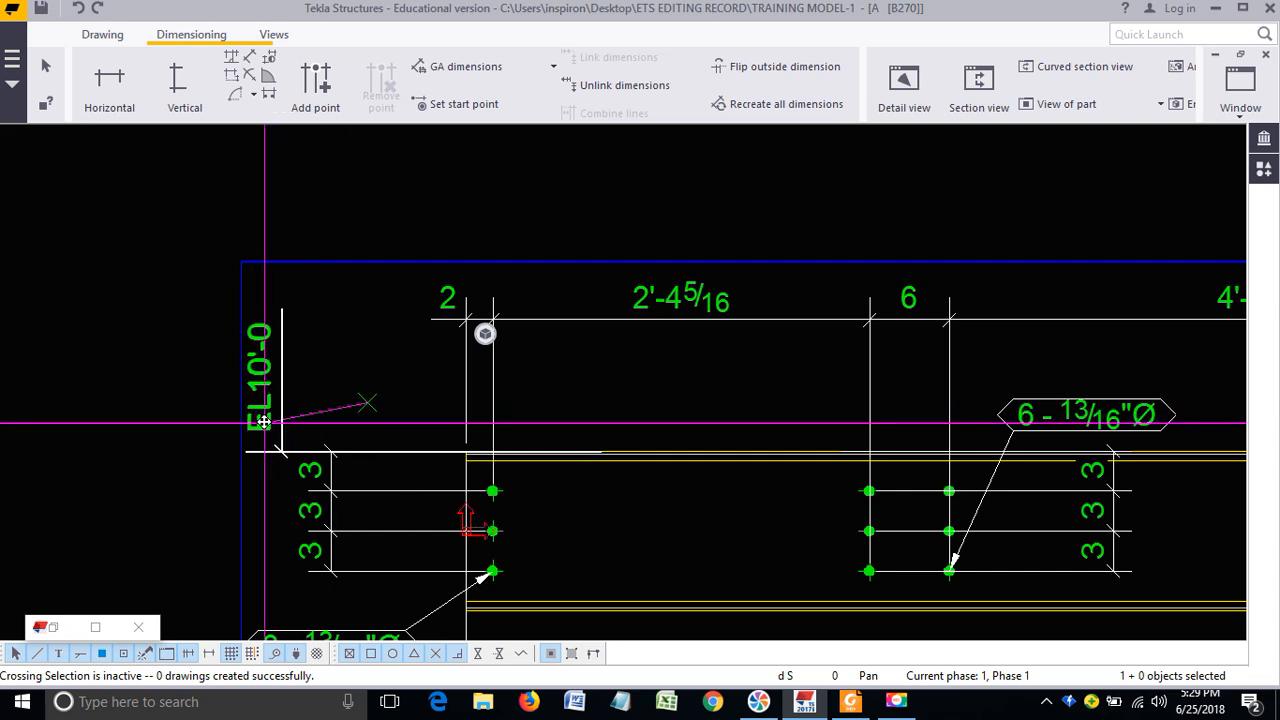
pyautogui.press('Escape')
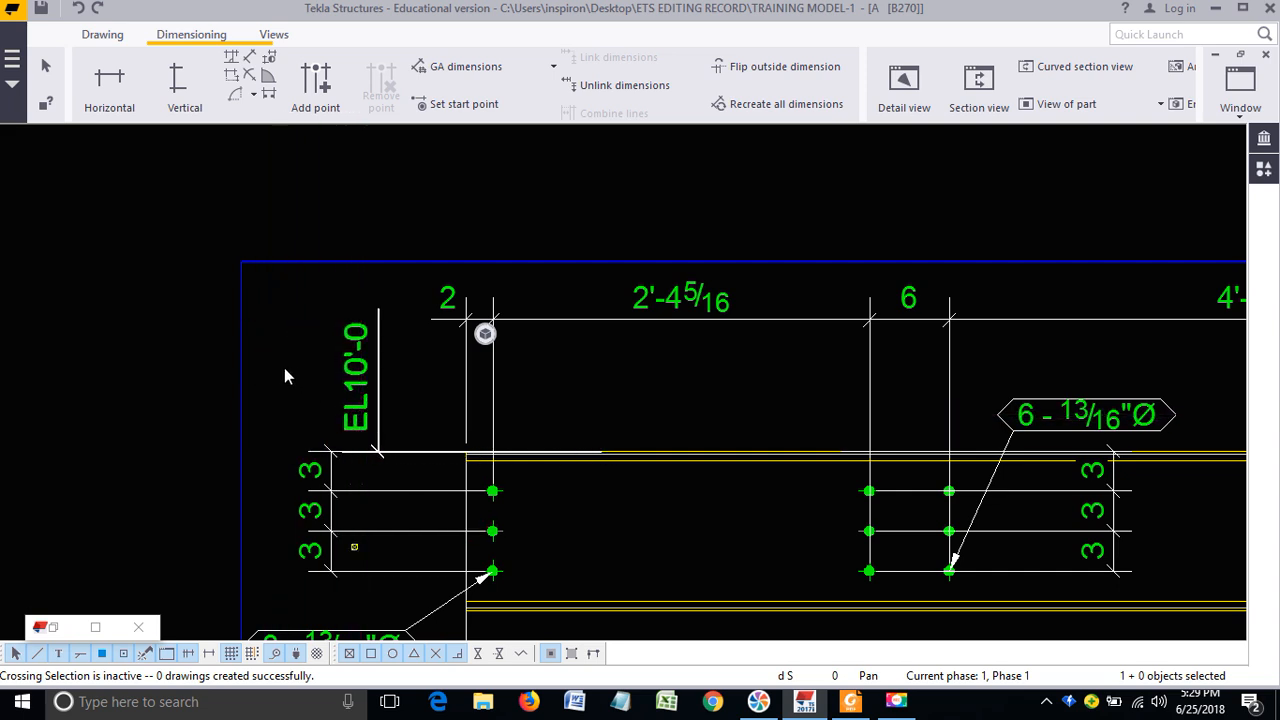
pyautogui.scroll(-5, 277, 376)
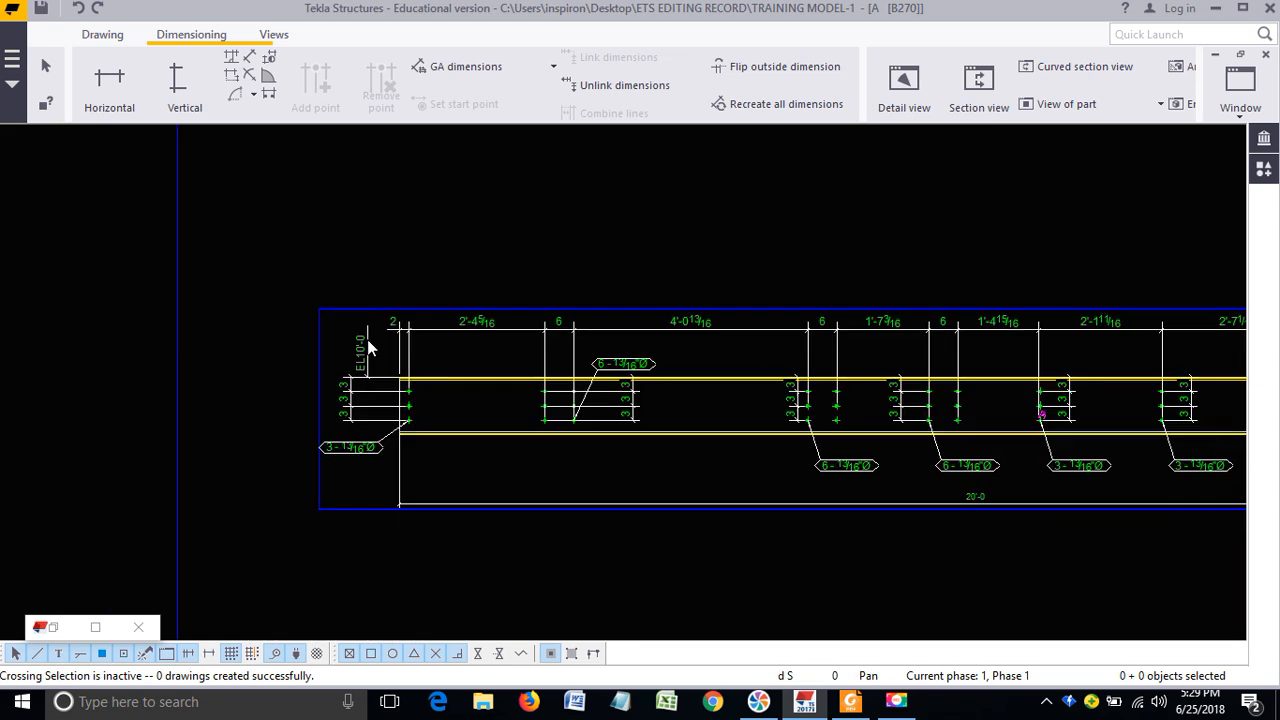
pyautogui.moveTo(684, 392); pyautogui.dragTo(410, 398, button='middle')
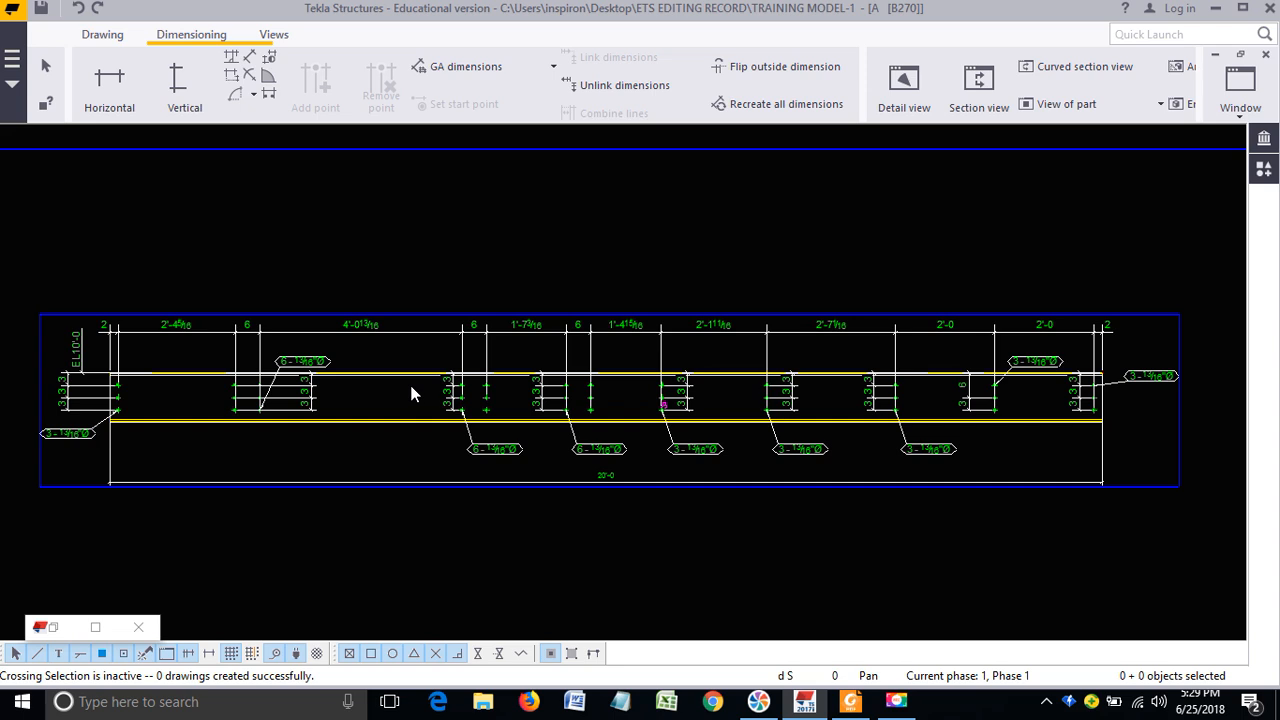
pyautogui.hotkey('alt', 'Tab')
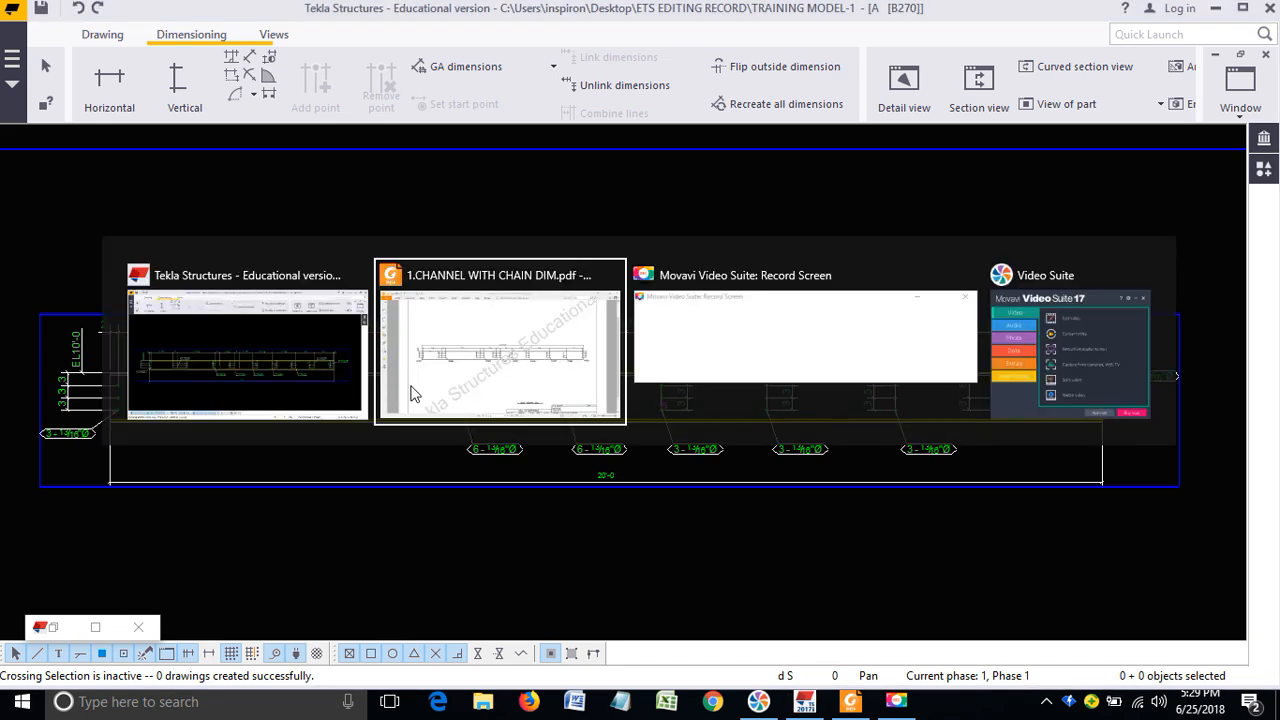
pyautogui.hotkey('alt', 'Tab')
pyautogui.hotkey('alt', 'Tab')
pyautogui.hotkey('alt', 'Tab')
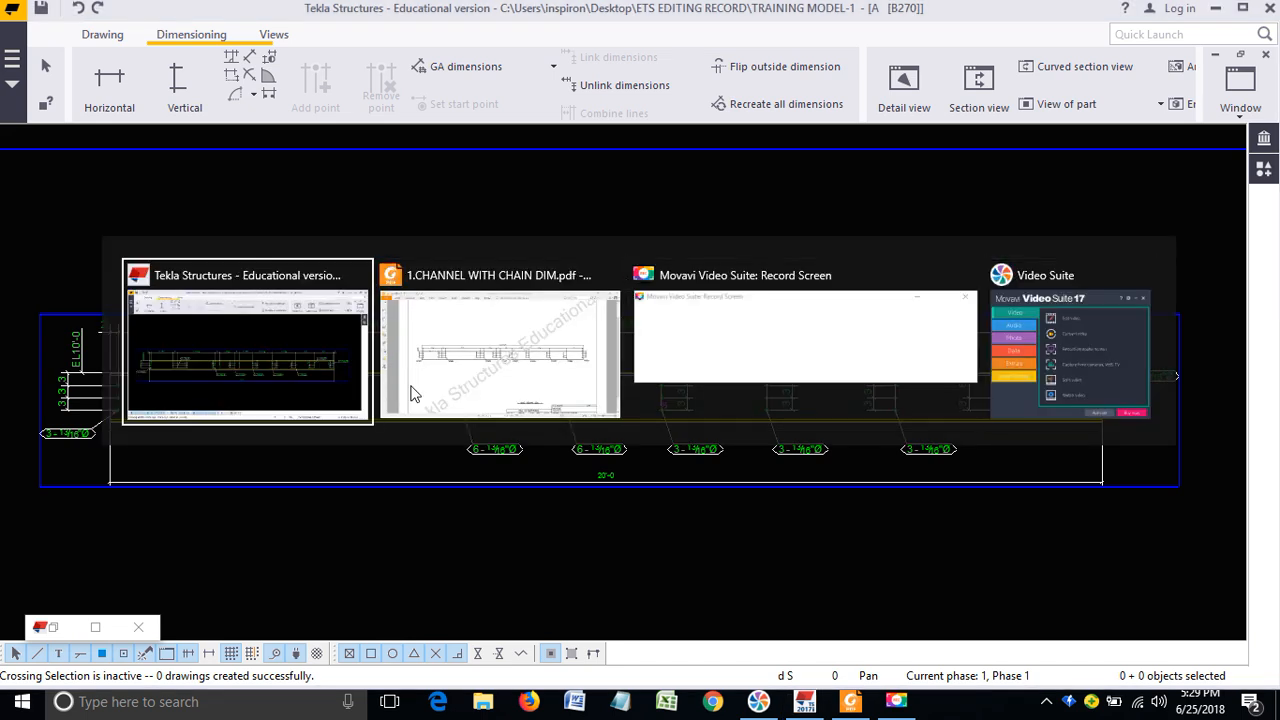
pyautogui.scroll(-1, 790, 263)
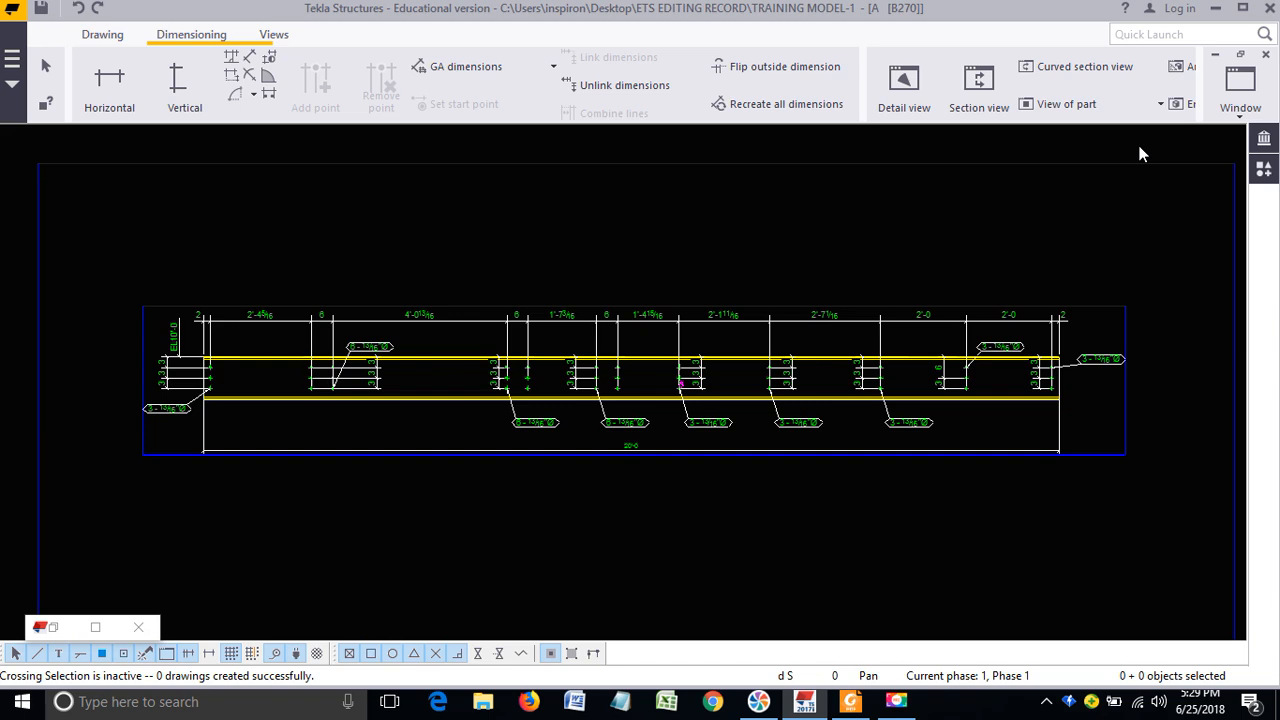
# Step: Close the B270 drawing, open the 3B1 beam drawing from the drawing list and maximize it
pyautogui.click(1265, 55)
pyautogui.click(467, 576)
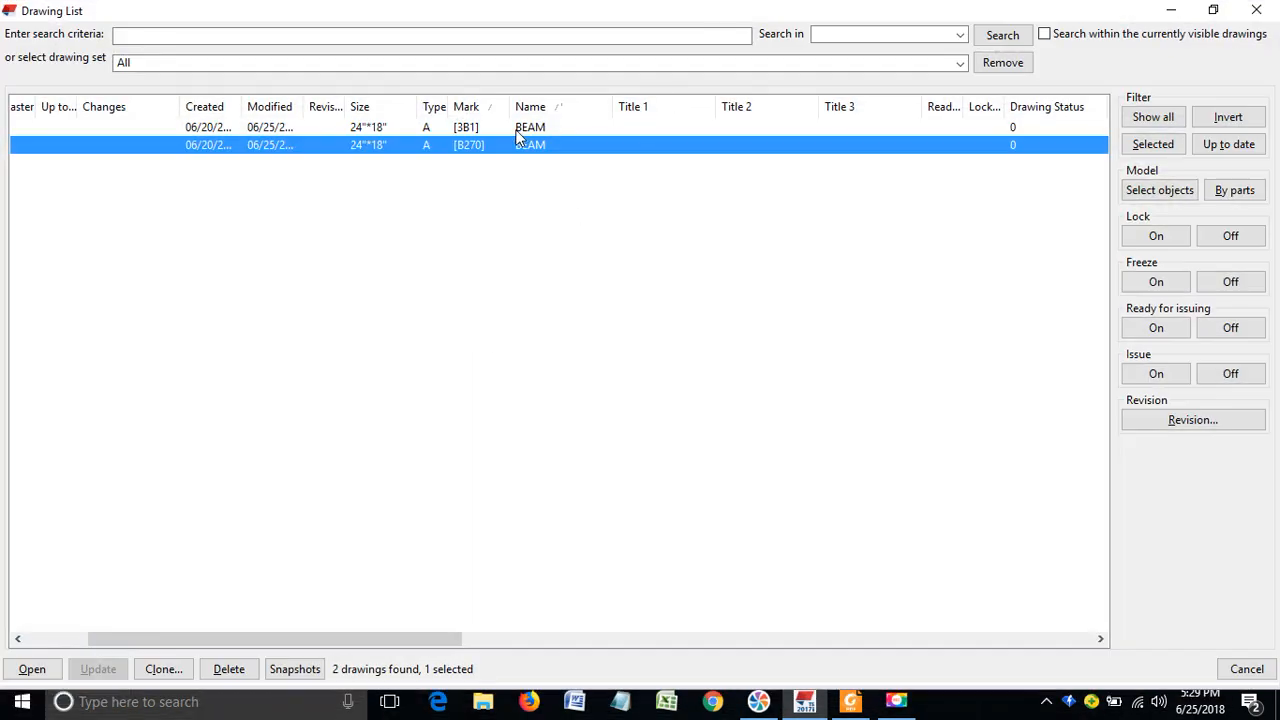
pyautogui.doubleClick(517, 131)
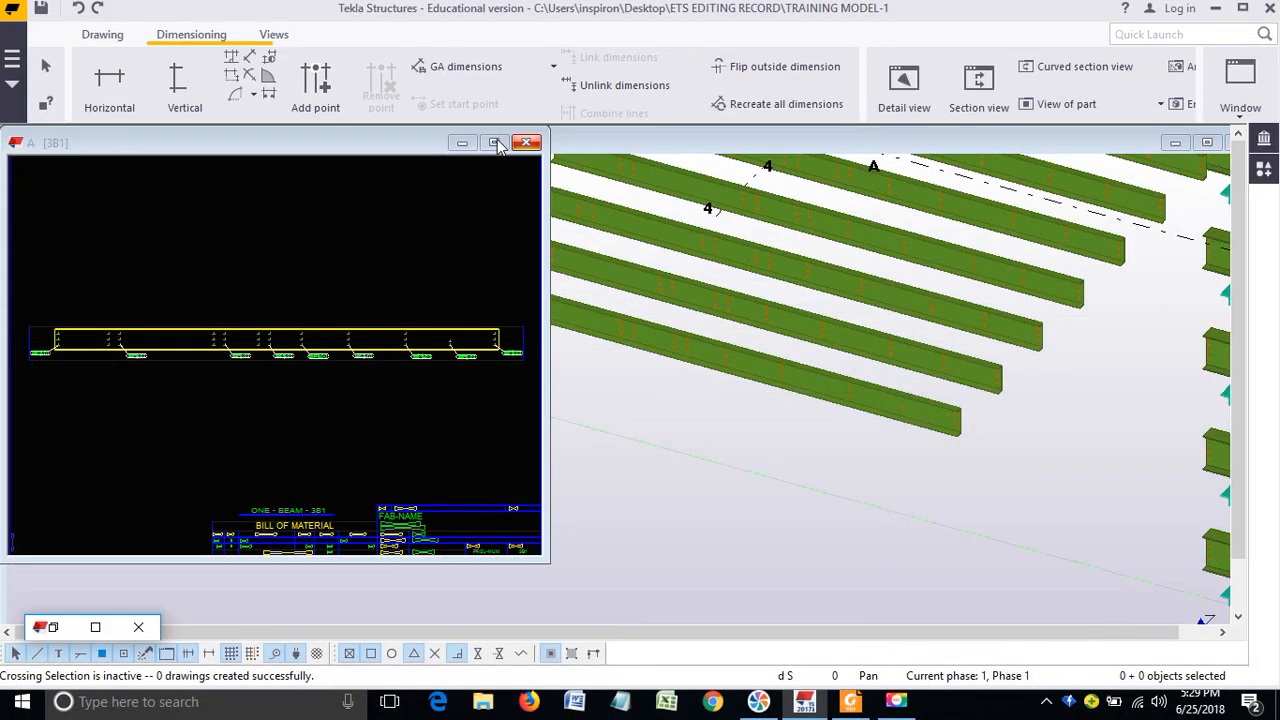
pyautogui.click(498, 145)
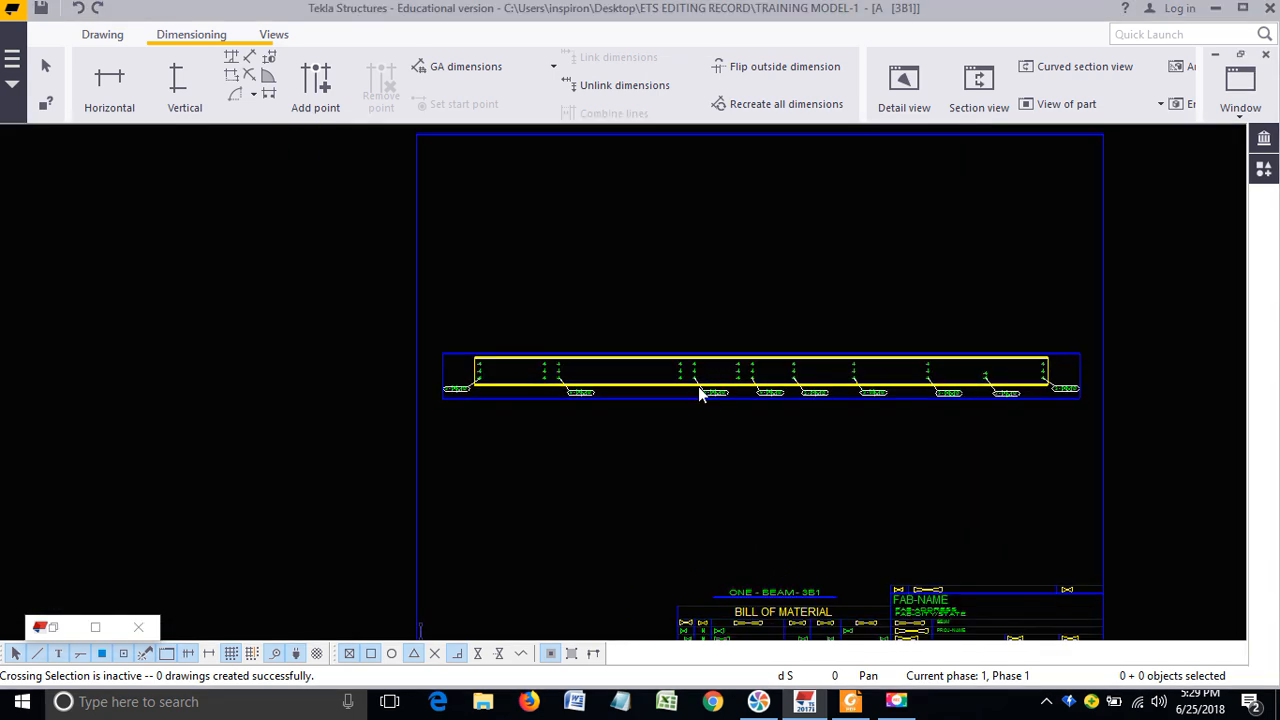
# Step: Look over the hole groups and hole callouts along the 3B1 beam view
pyautogui.scroll(1, 615, 384)
pyautogui.scroll(2, 627, 384)
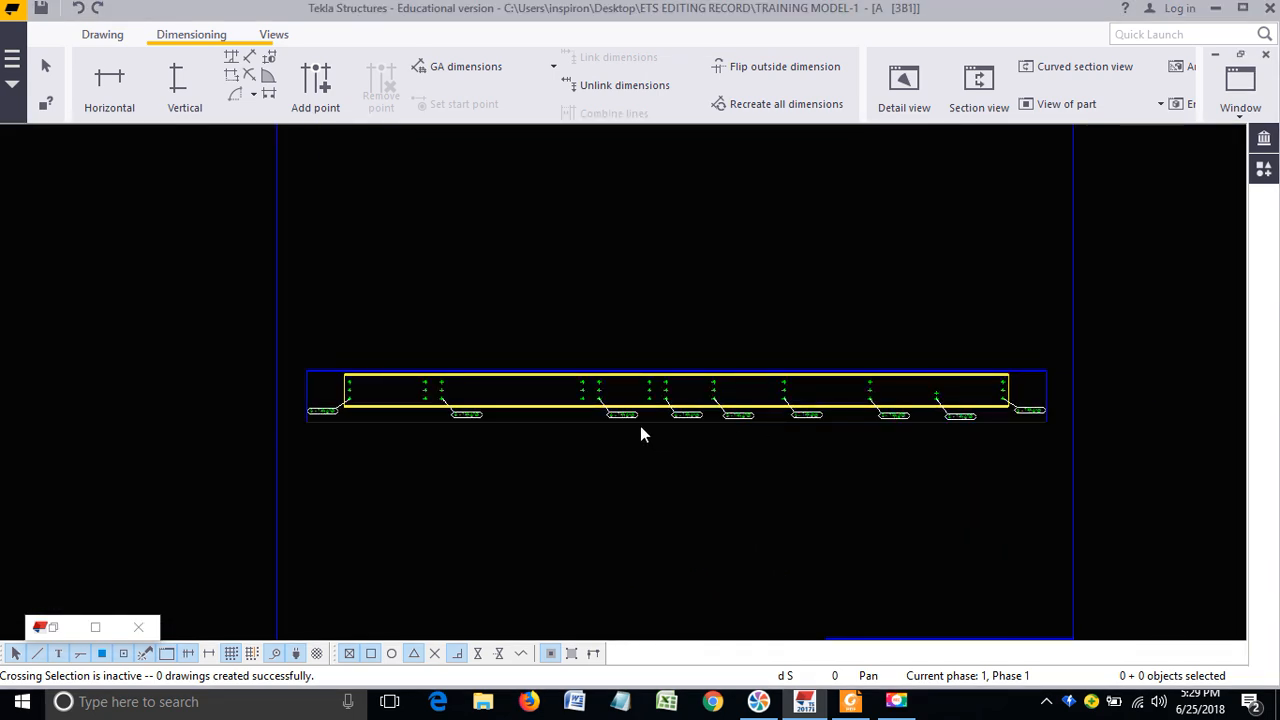
pyautogui.scroll(1, 486, 394)
pyautogui.scroll(1, 486, 346)
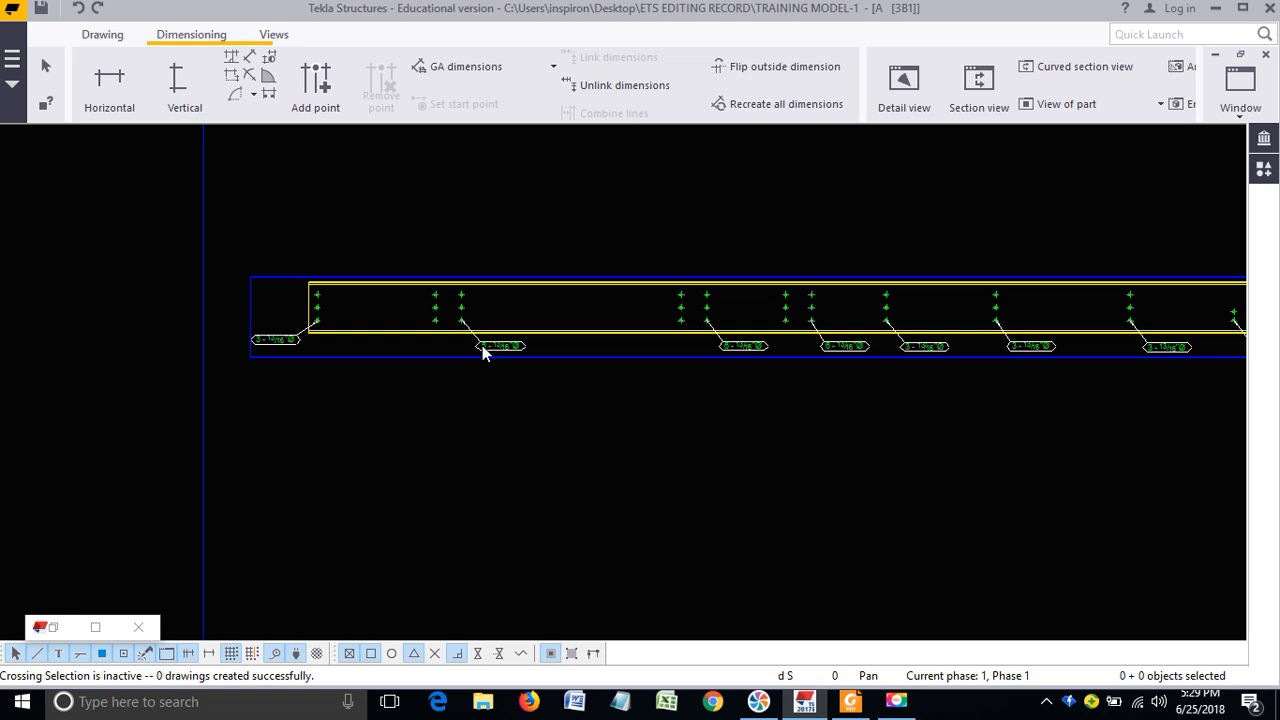
pyautogui.scroll(-2, 480, 347)
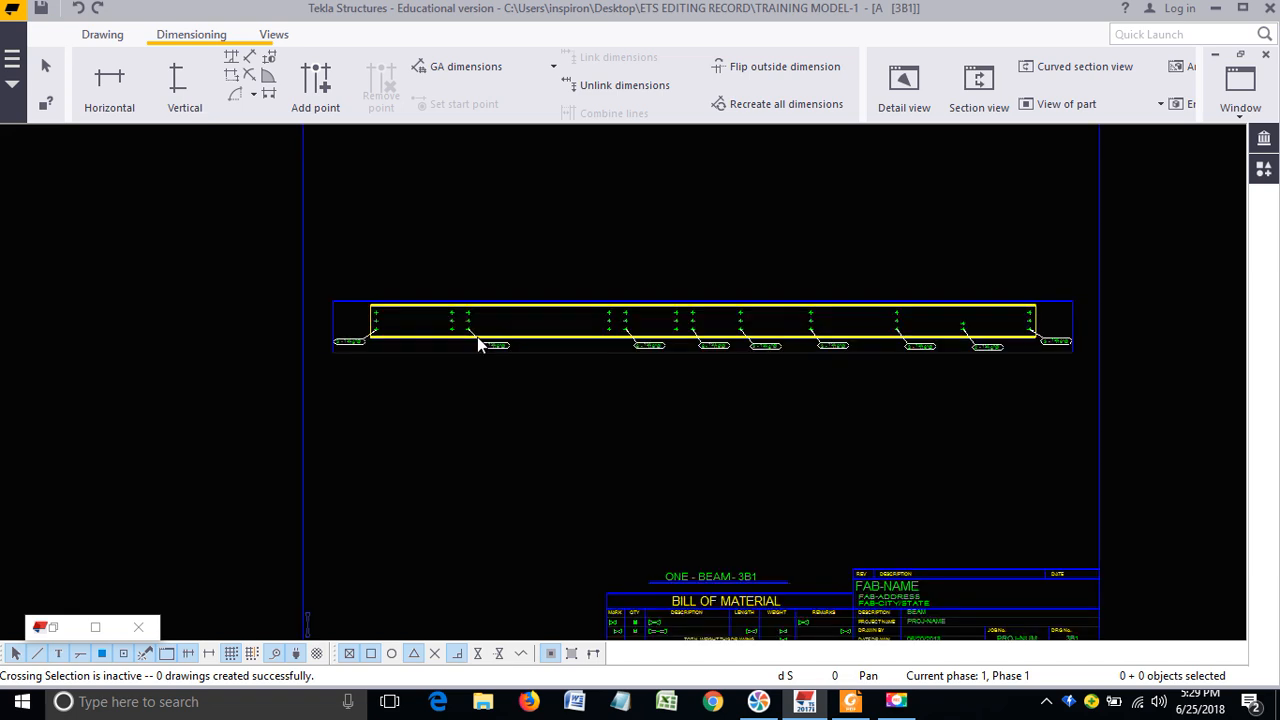
# Step: Turn on the orientation mark in the 3B1 beam's drawing part properties and apply it to the beam
pyautogui.scroll(3, 519, 333)
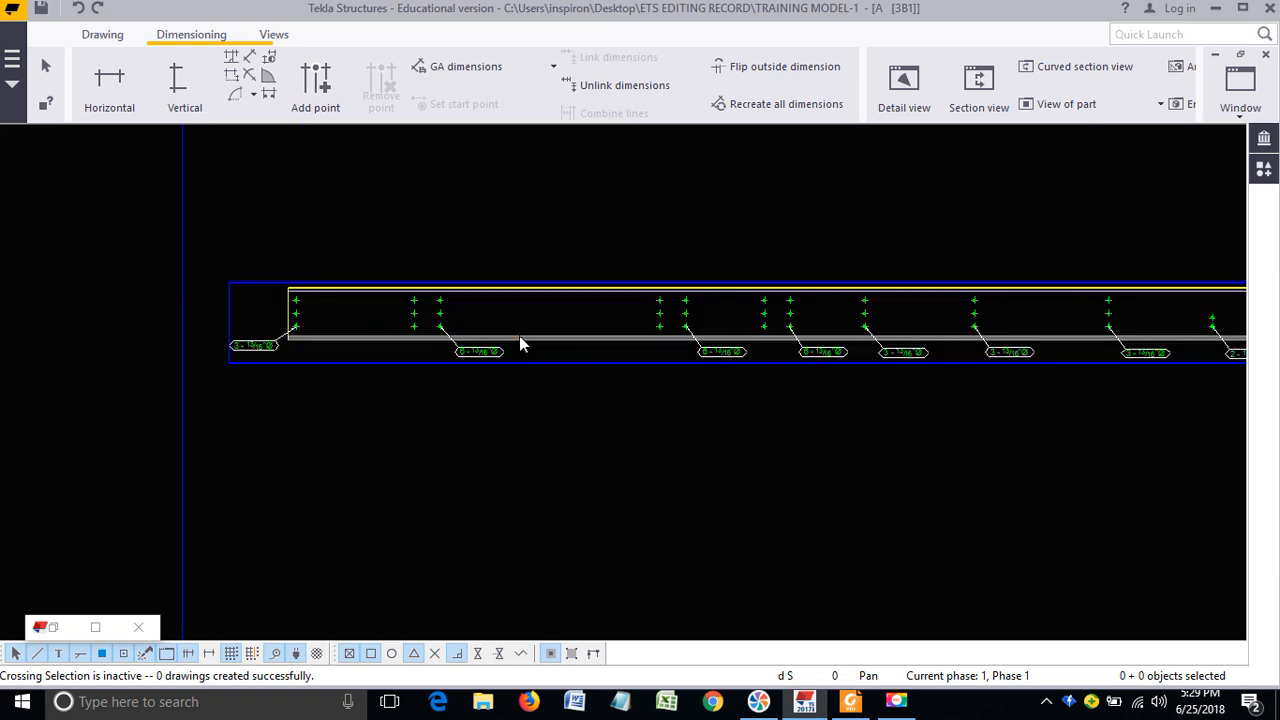
pyautogui.click(520, 345)
pyautogui.doubleClick(523, 340)
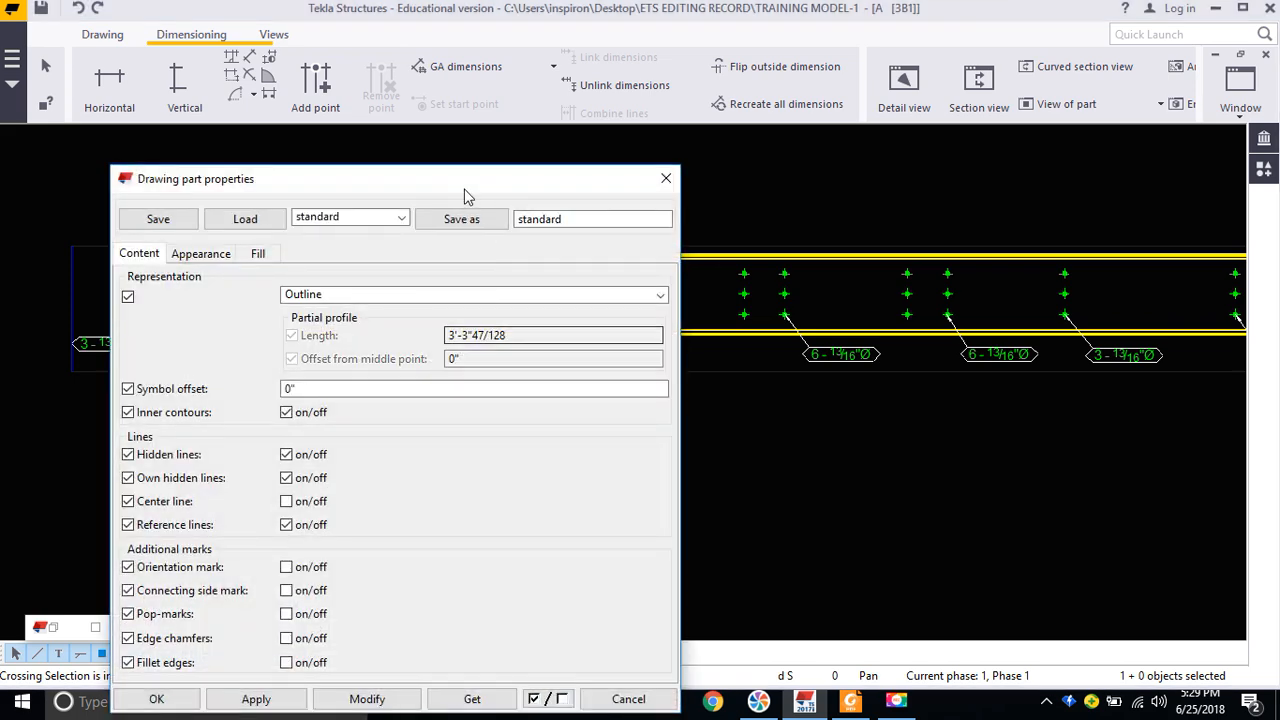
pyautogui.moveTo(466, 190)
pyautogui.mouseDown()
pyautogui.moveTo(823, 134)
pyautogui.moveTo(942, 82)
pyautogui.mouseUp()
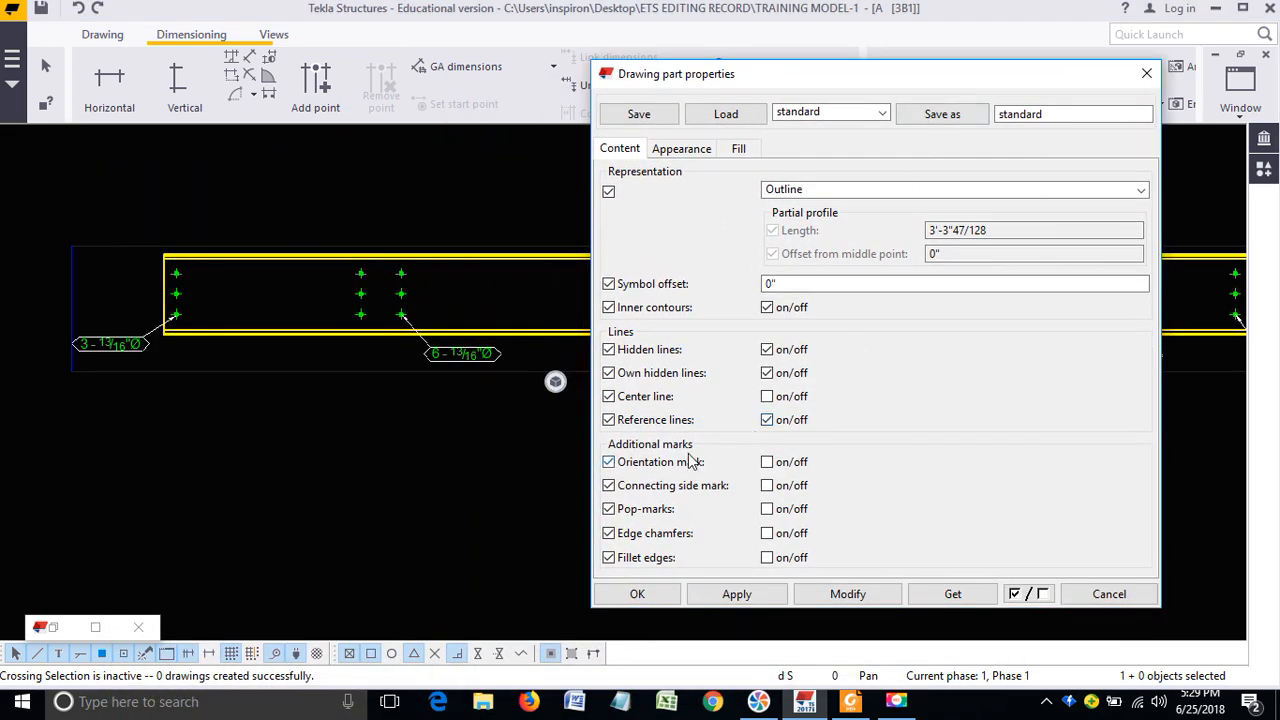
pyautogui.click(836, 600)
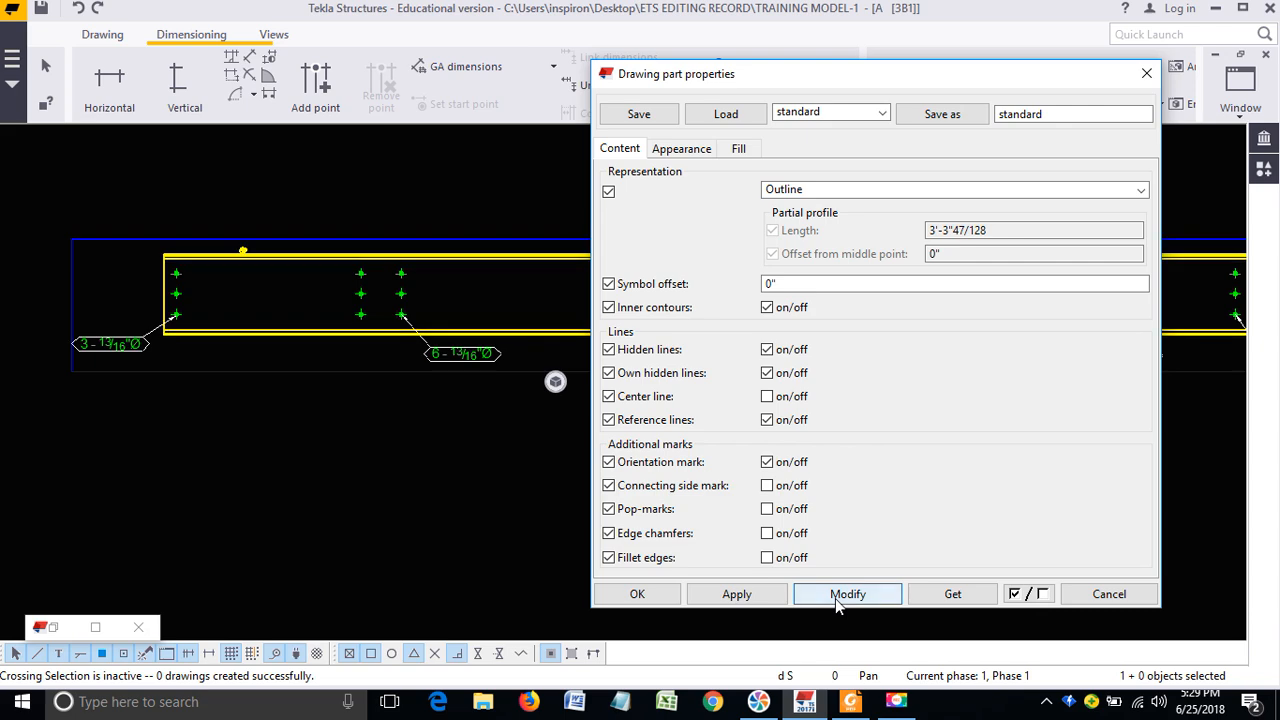
pyautogui.click(650, 597)
# Step: Examine the orientation mark on the beam's top flange near its left end, then the whole beam view
pyautogui.moveTo(375, 324); pyautogui.dragTo(574, 363, button='middle')
pyautogui.scroll(2, 515, 334)
pyautogui.scroll(1, 490, 318)
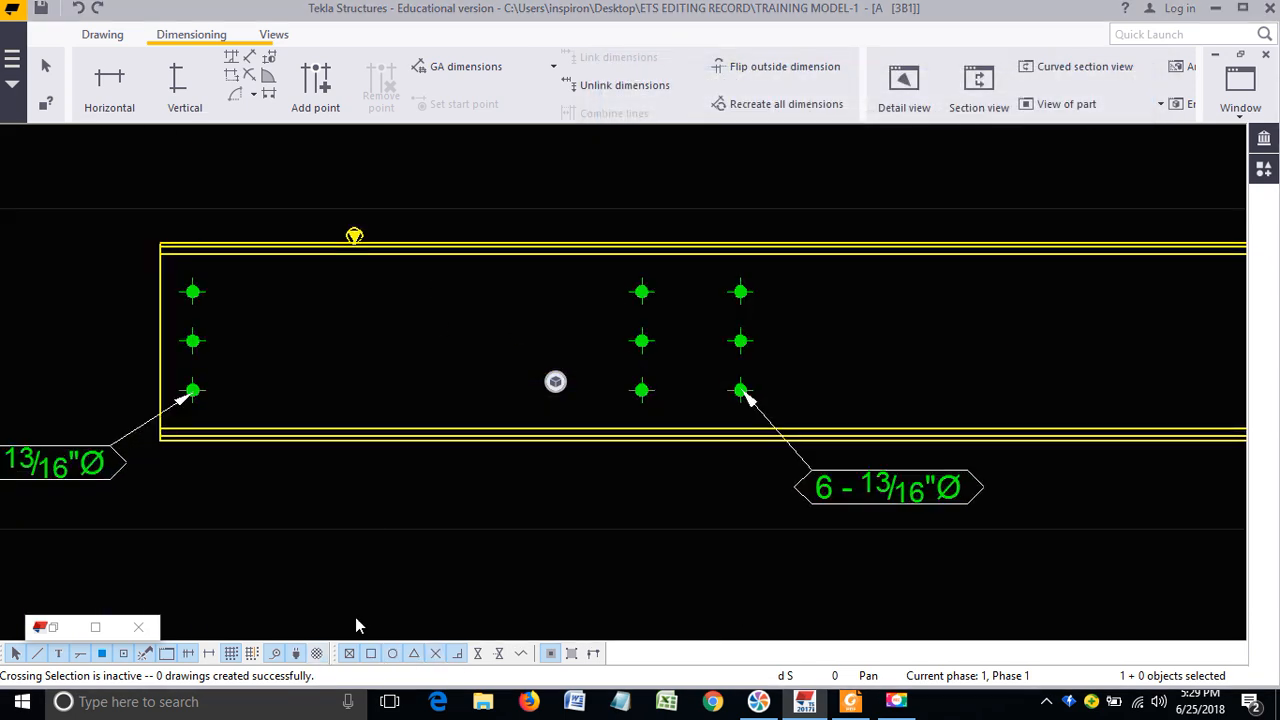
pyautogui.scroll(-5, 360, 360)
pyautogui.scroll(3, 364, 331)
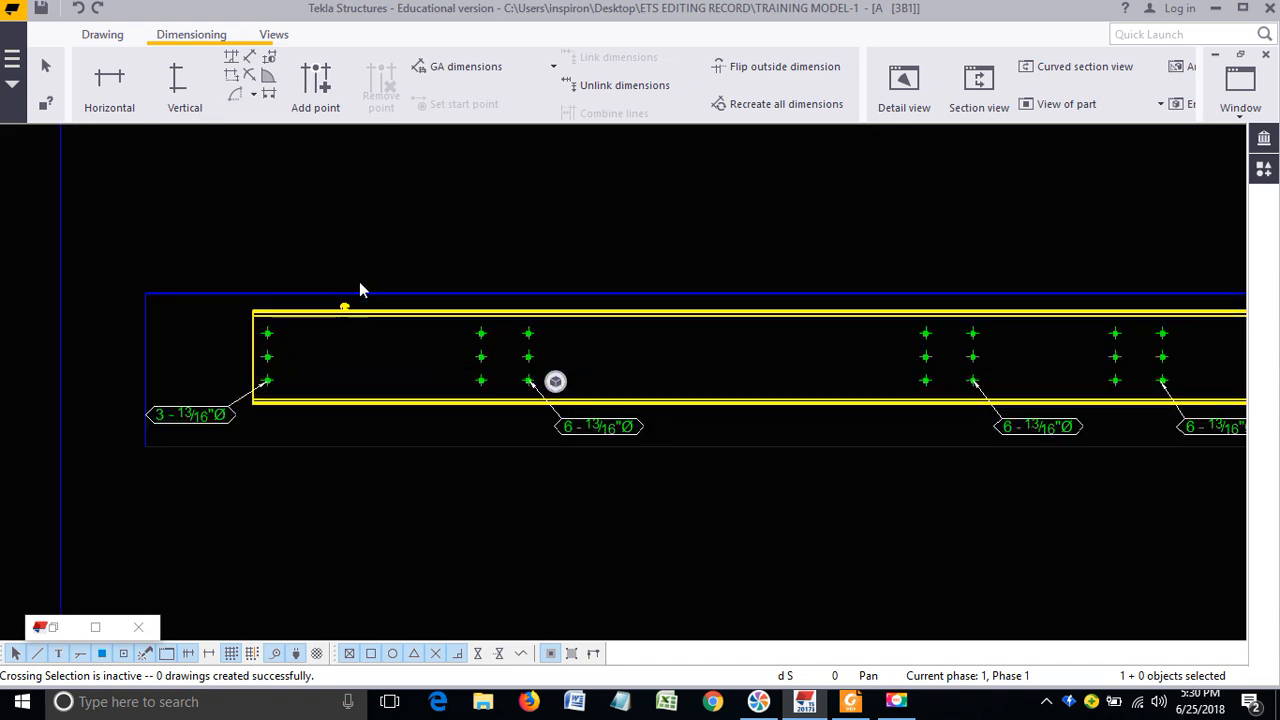
pyautogui.scroll(-3, 359, 281)
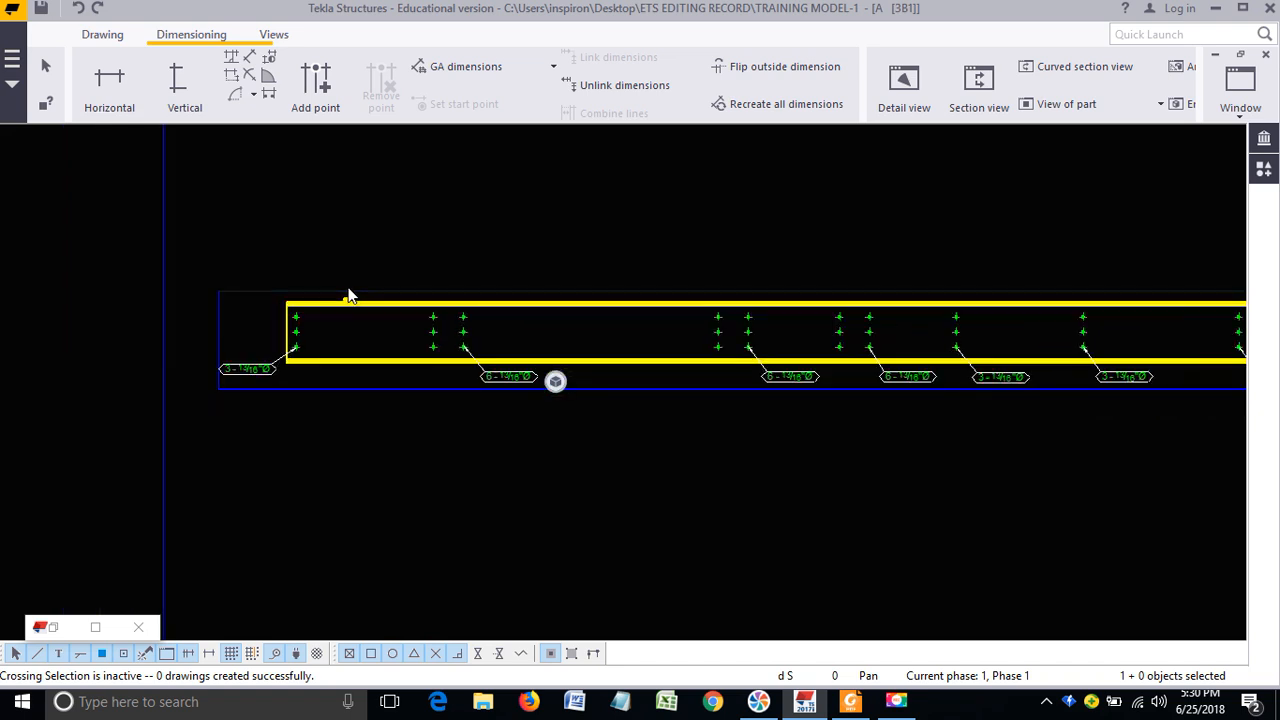
pyautogui.moveTo(389, 349); pyautogui.dragTo(273, 362, button='middle')
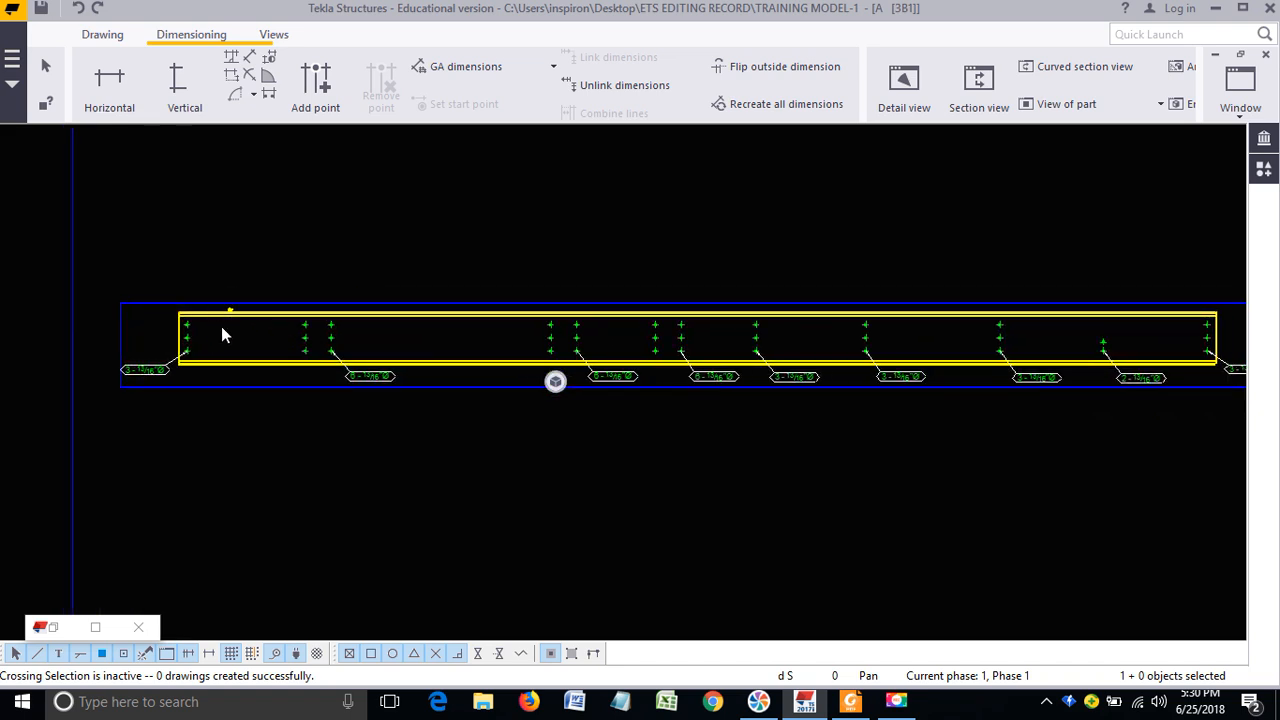
pyautogui.click(525, 250)
pyautogui.scroll(-2, 525, 250)
pyautogui.moveTo(664, 309); pyautogui.dragTo(487, 317, button='middle')
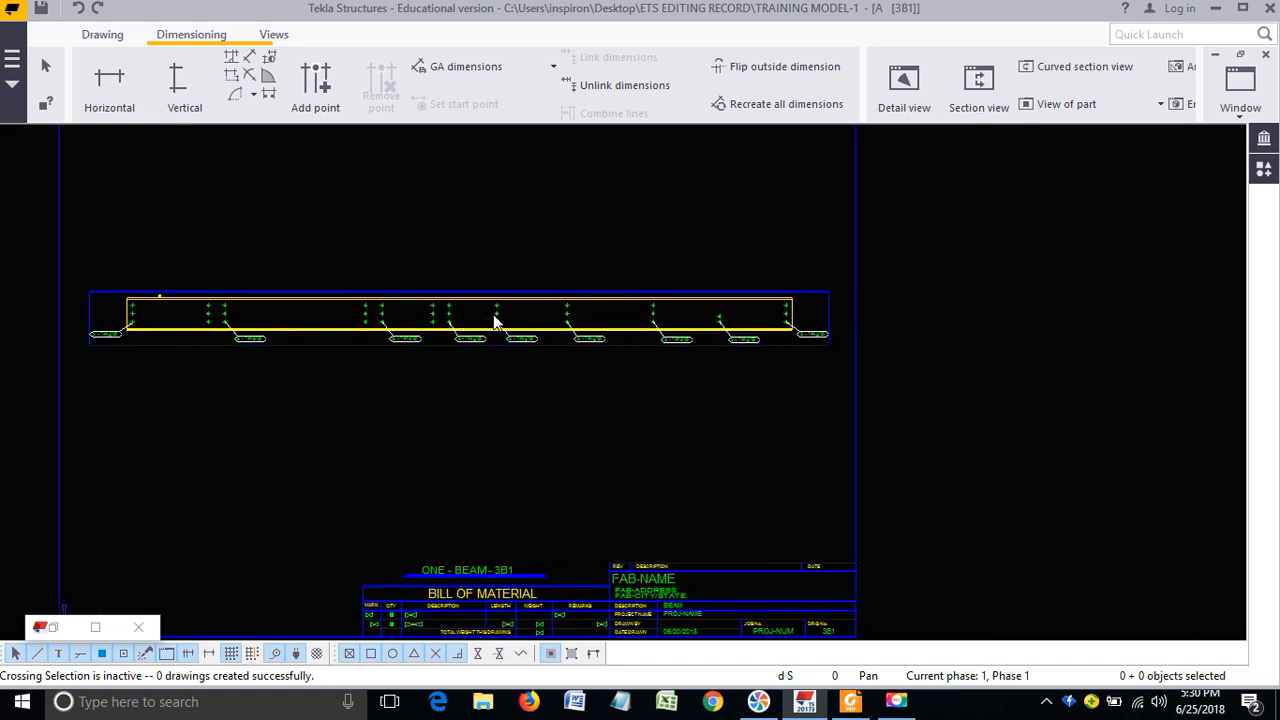
# Step: Review the beam view's properties, including scale, size and depth settings, and close them without changes
pyautogui.click(815, 301)
pyautogui.doubleClick(818, 299)
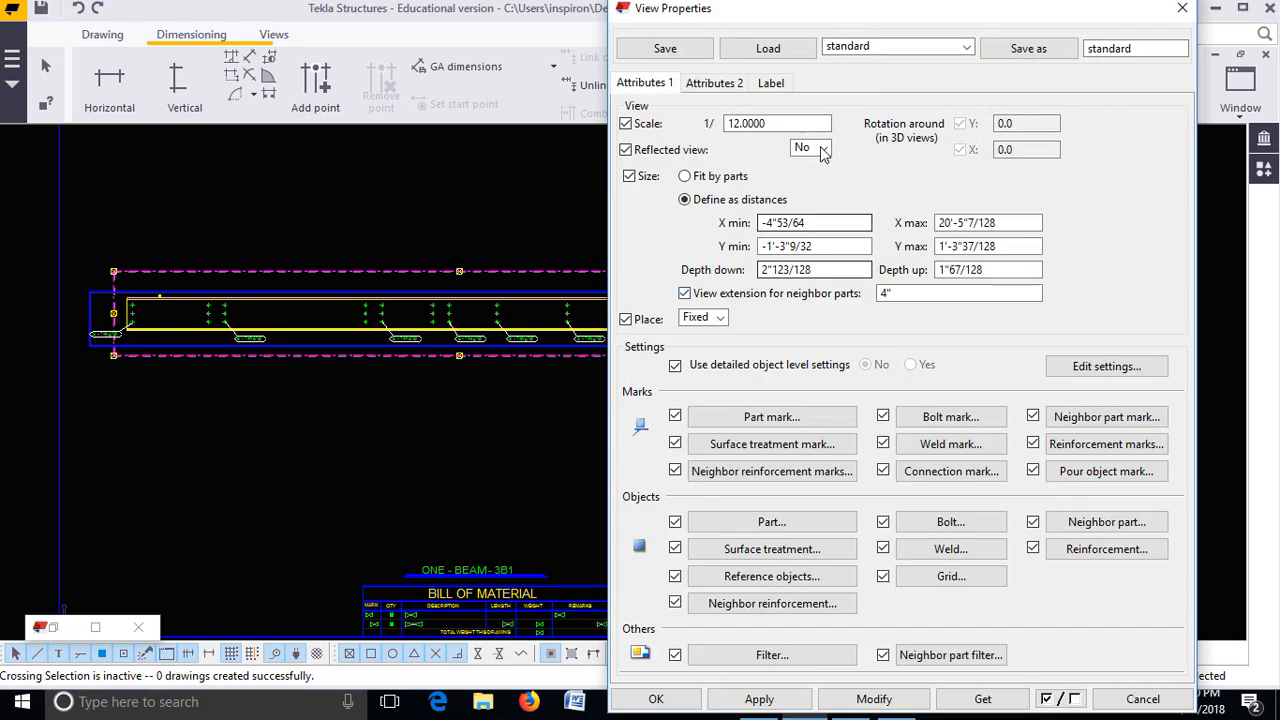
pyautogui.scroll(-3, 383, 311)
pyautogui.moveTo(383, 311); pyautogui.dragTo(438, 345, button='middle')
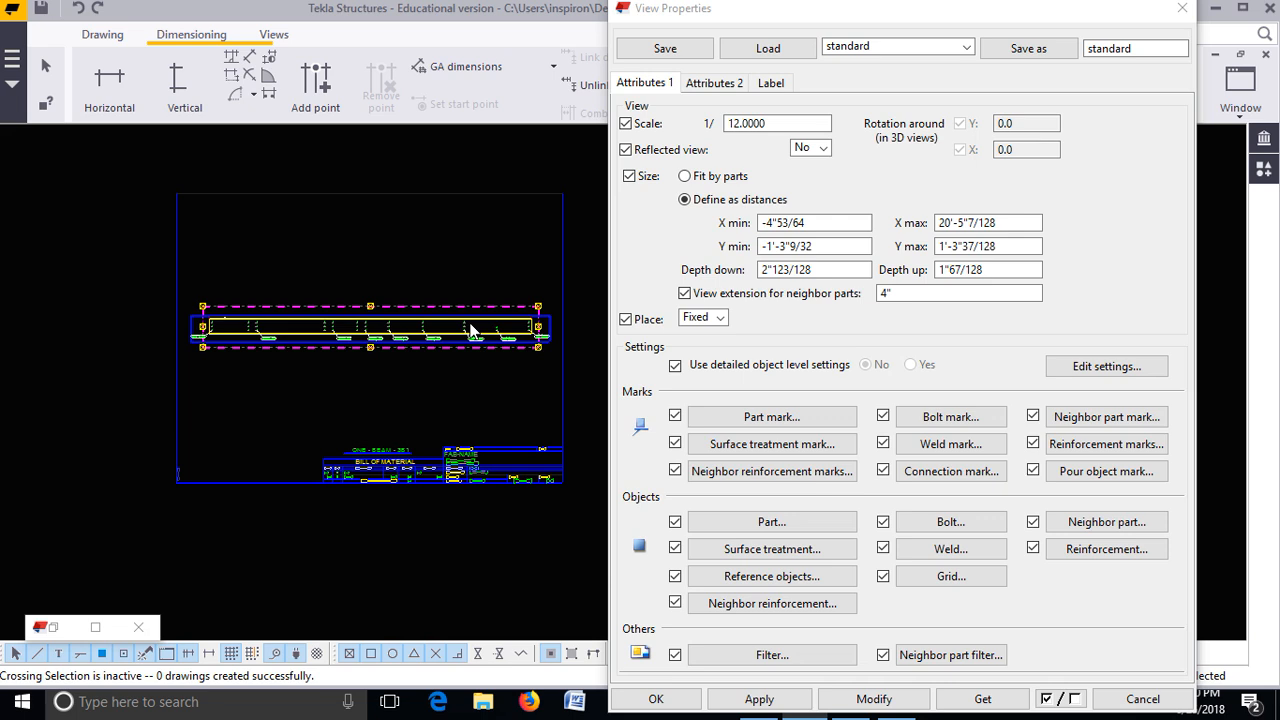
pyautogui.scroll(3, 422, 365)
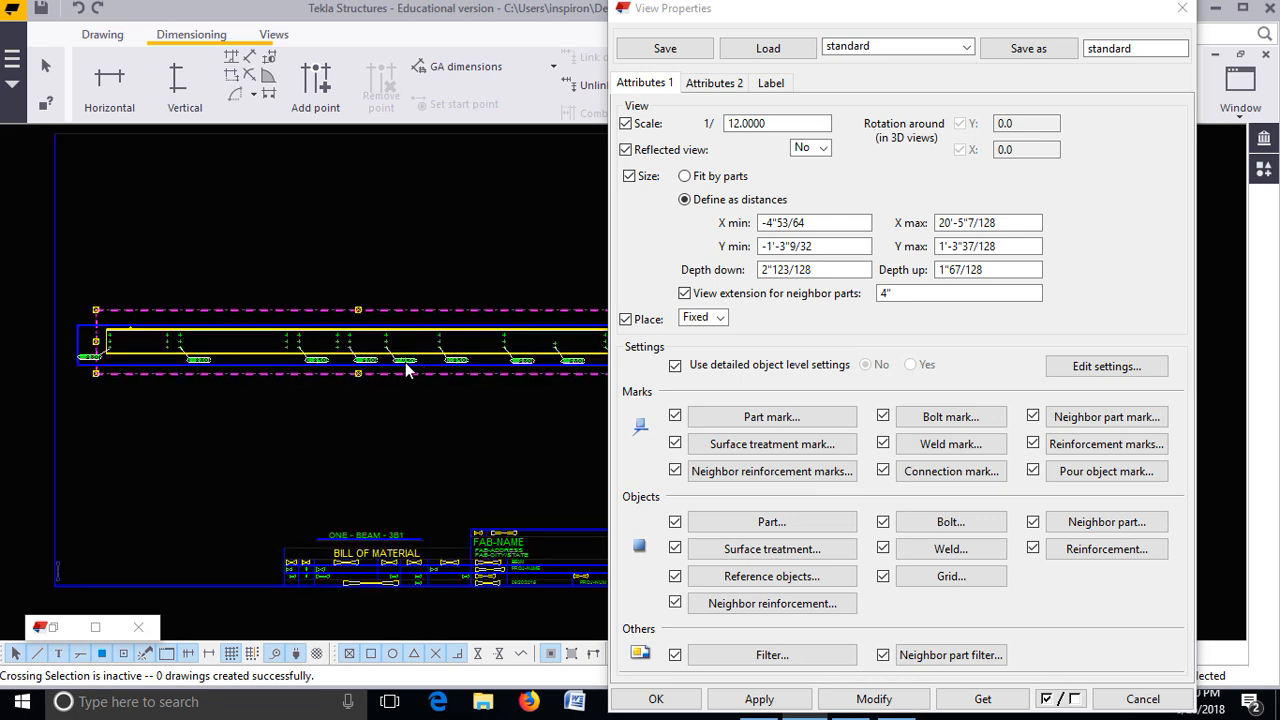
pyautogui.click(1181, 9)
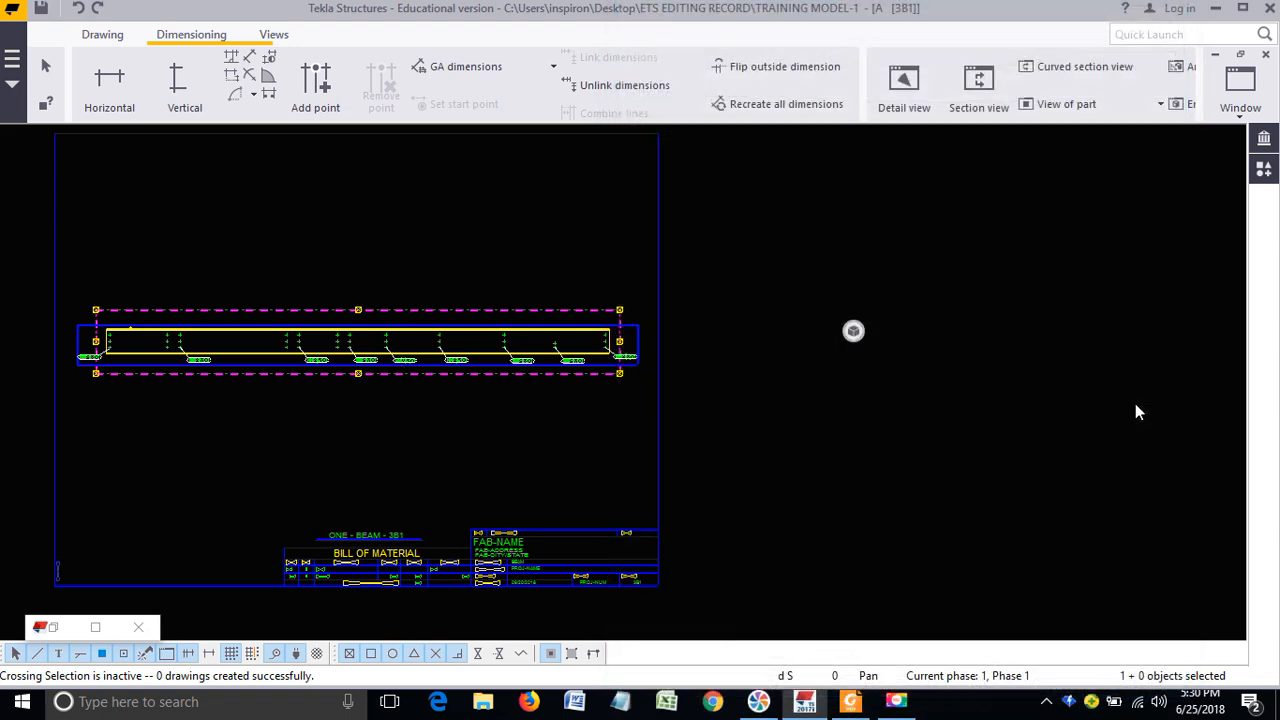
pyautogui.click(1137, 411)
# Step: Check the beam view's frame and its placement on the 3B1 sheet
pyautogui.scroll(3, 528, 338)
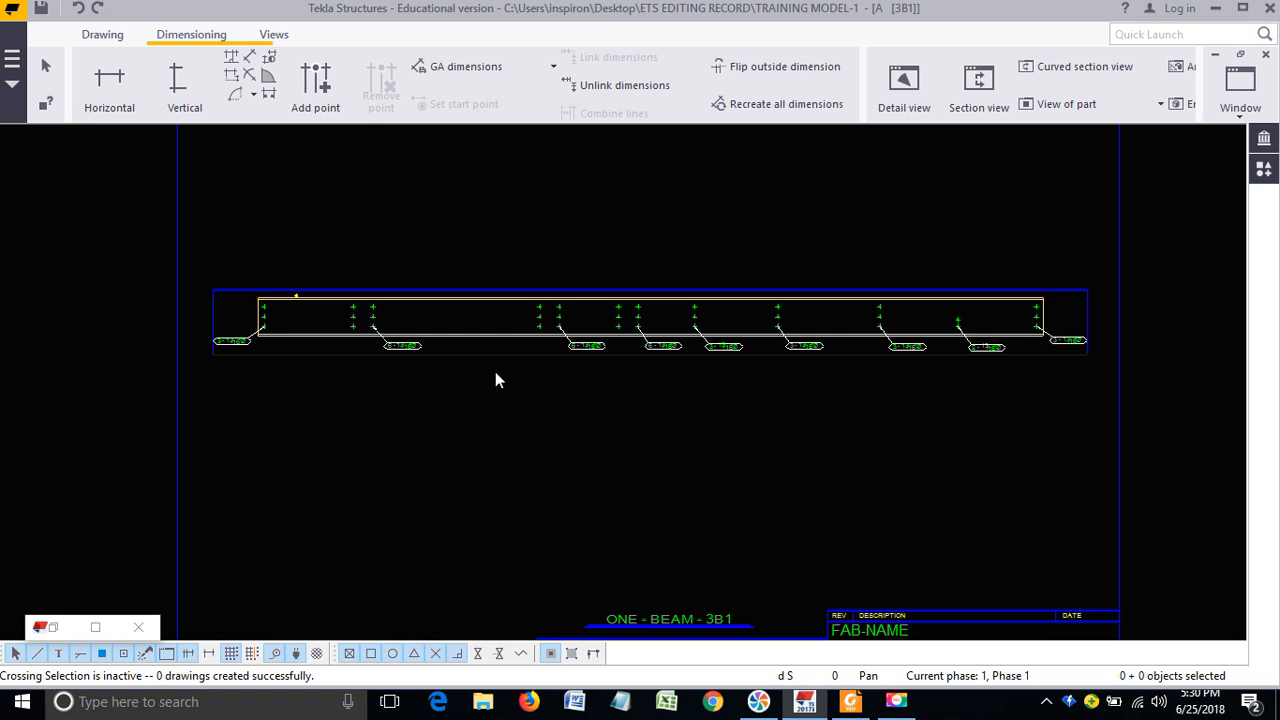
pyautogui.scroll(-2, 495, 371)
pyautogui.click(514, 303)
pyautogui.scroll(-2, 510, 301)
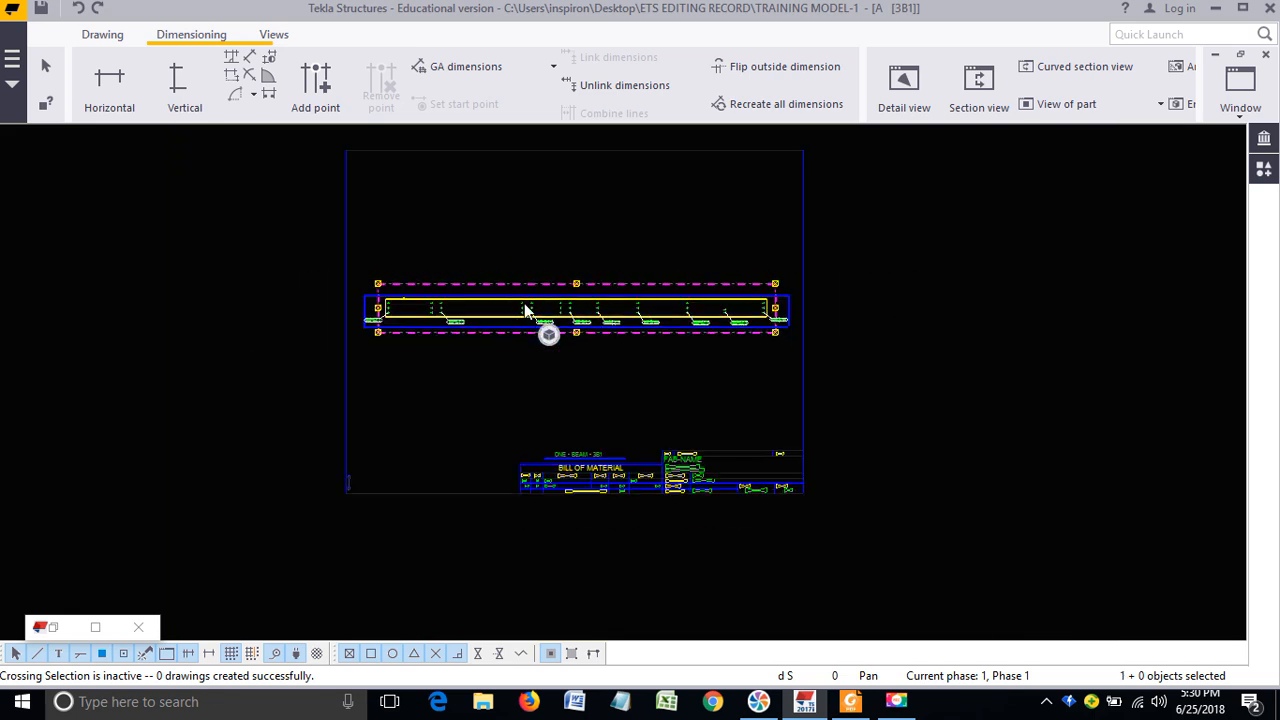
pyautogui.click(644, 250)
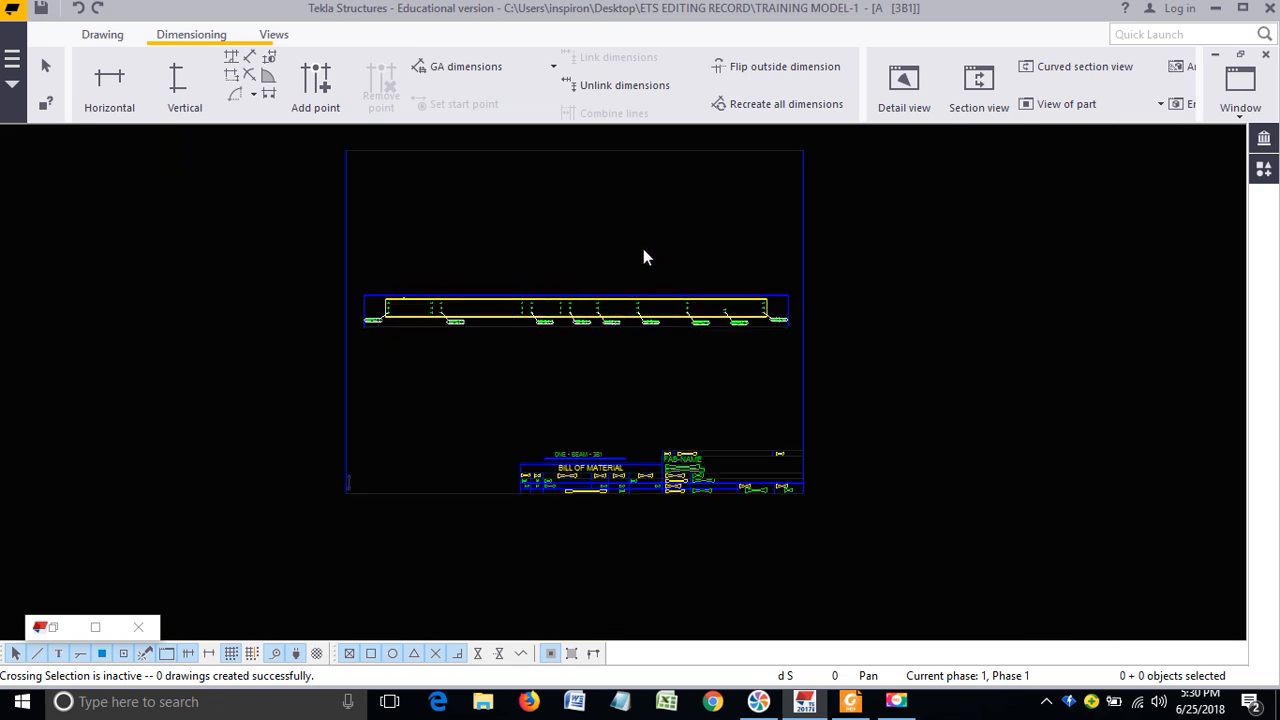
pyautogui.scroll(3, 391, 316)
pyautogui.click(398, 338)
pyautogui.moveTo(411, 366); pyautogui.dragTo(351, 437, button='middle')
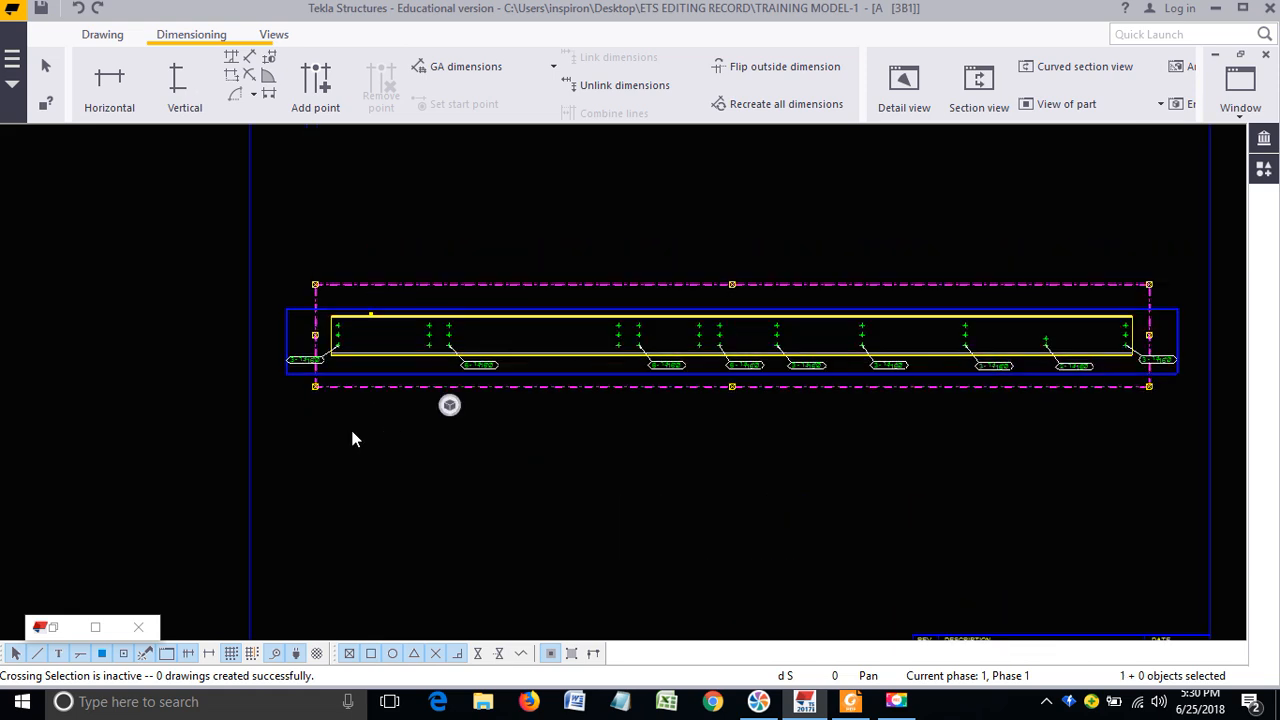
pyautogui.click(352, 517)
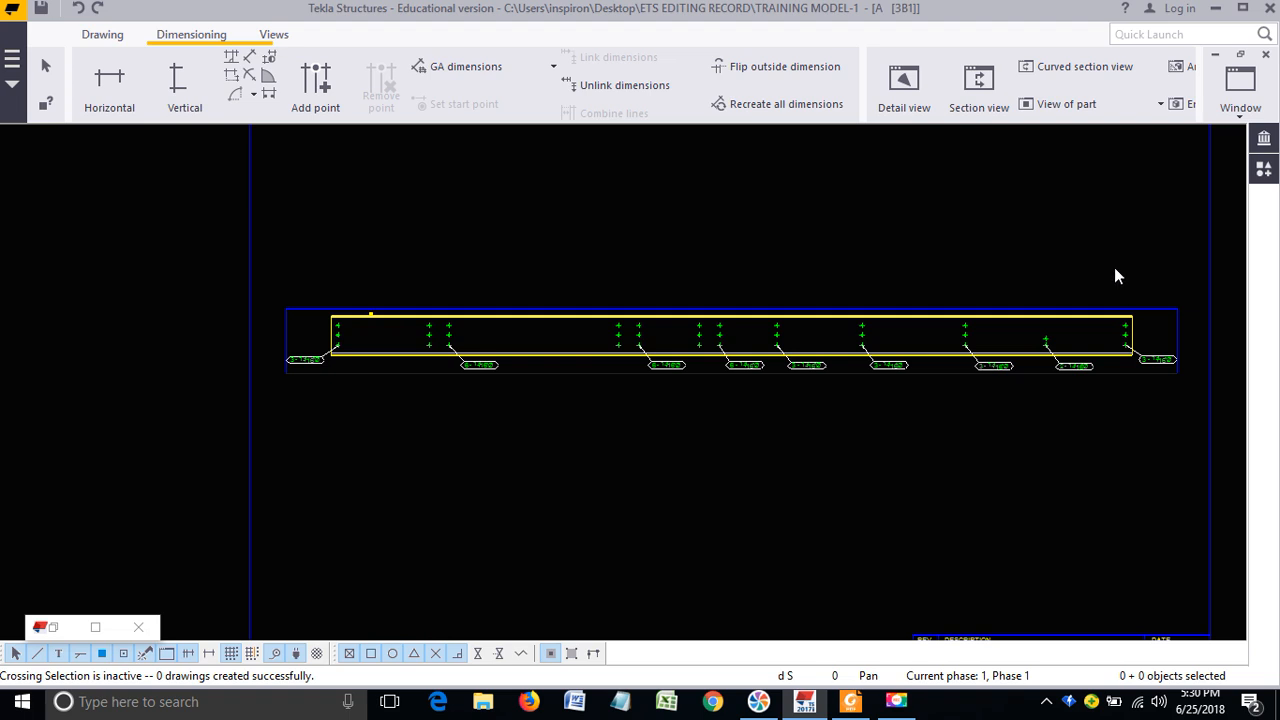
# Step: Start a horizontal dimension at the upper corner of the beam's left end
pyautogui.click(115, 85)
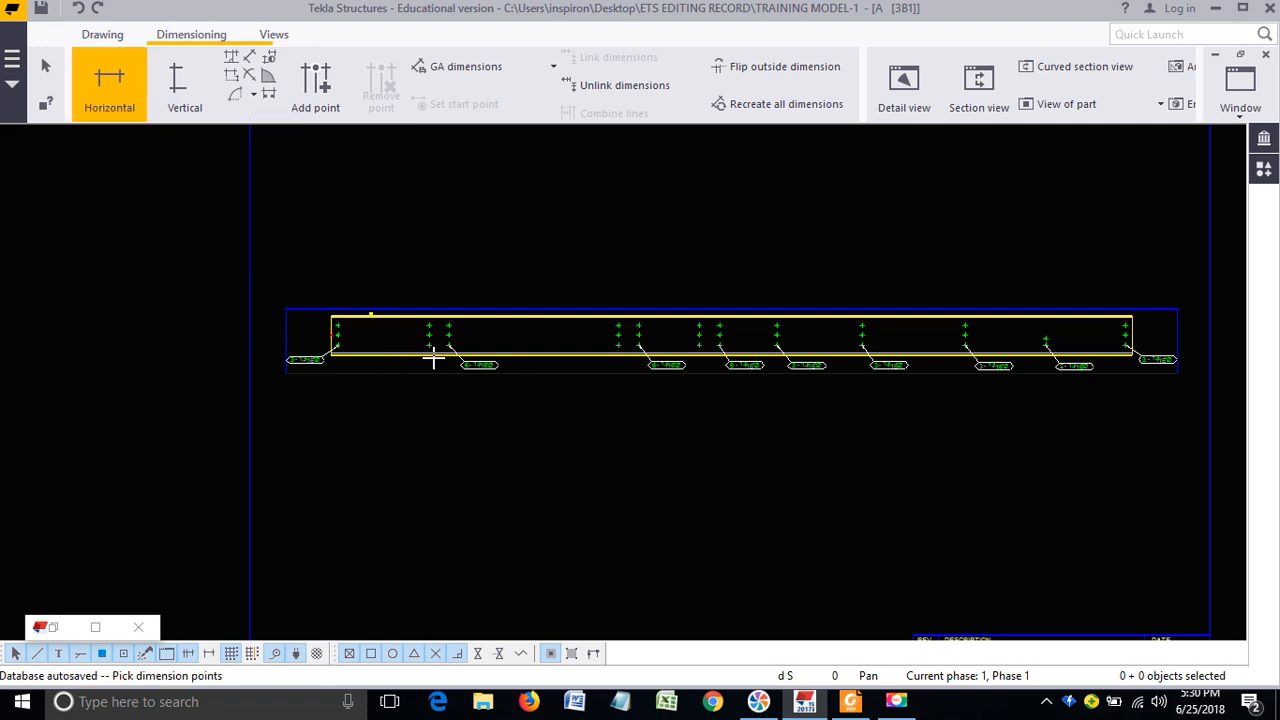
pyautogui.scroll(3, 314, 343)
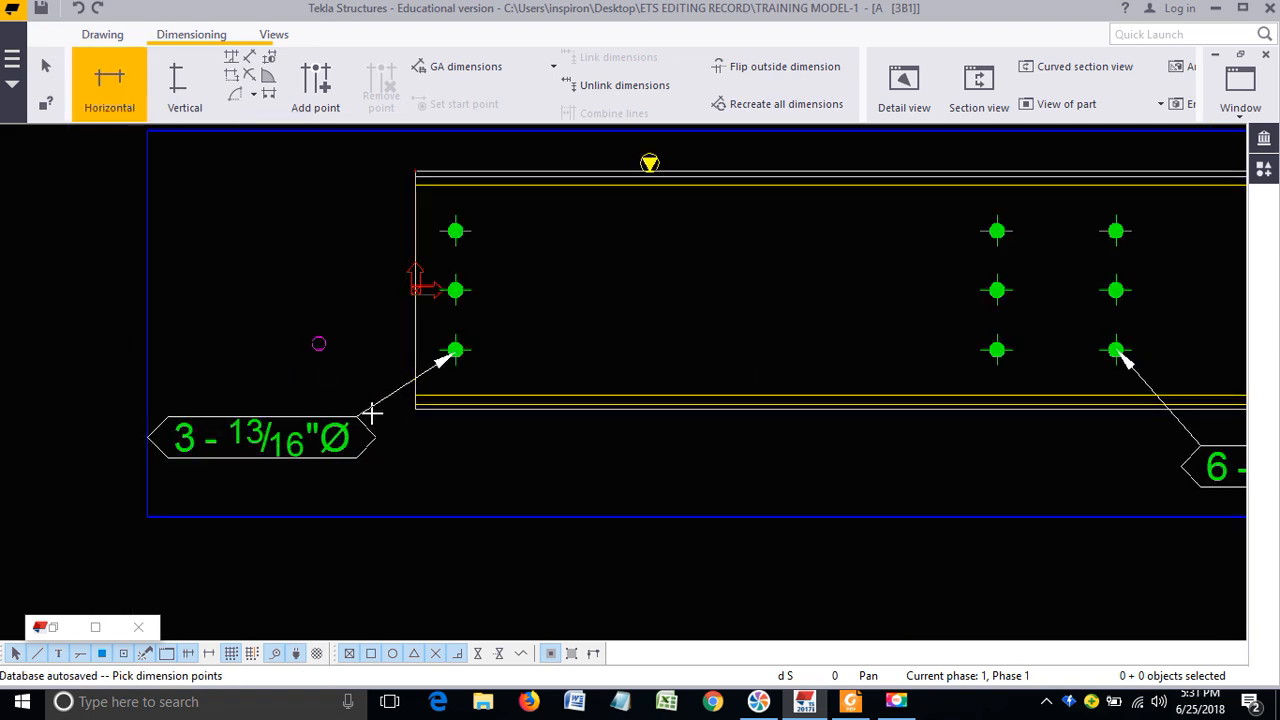
pyautogui.scroll(-2, 510, 543)
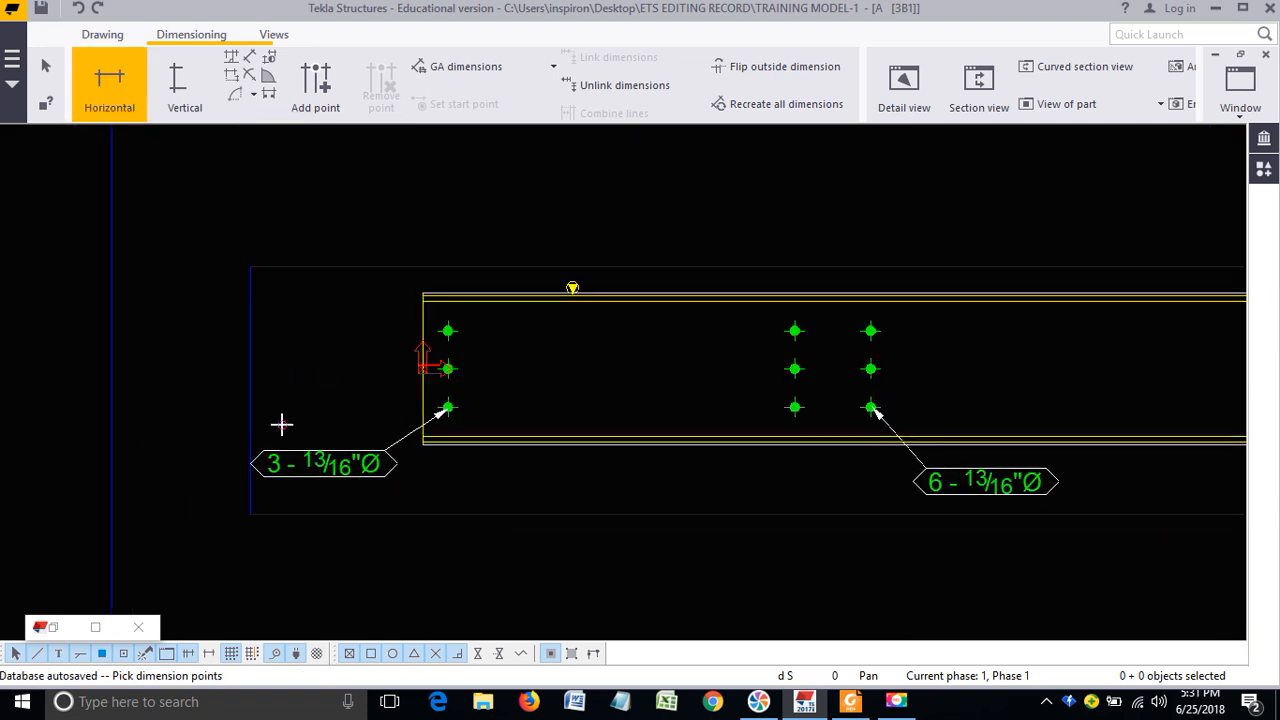
pyautogui.scroll(-3, 281, 424)
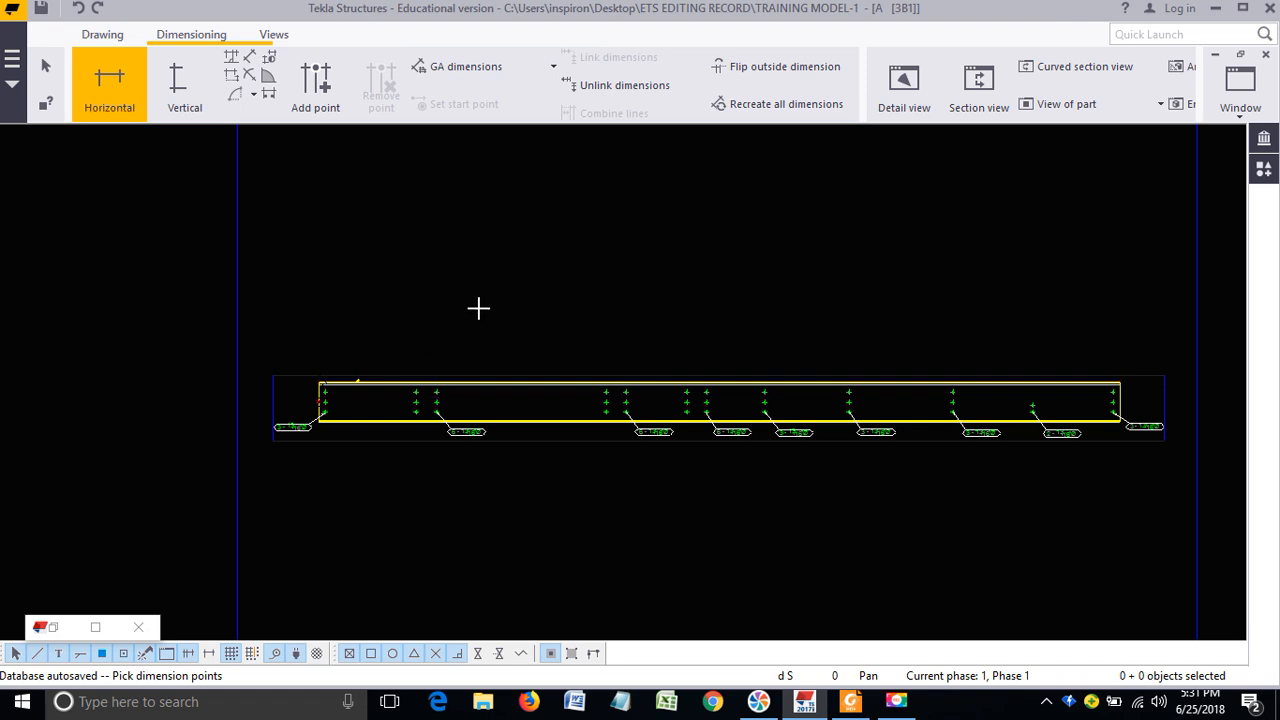
pyautogui.scroll(8, 286, 420)
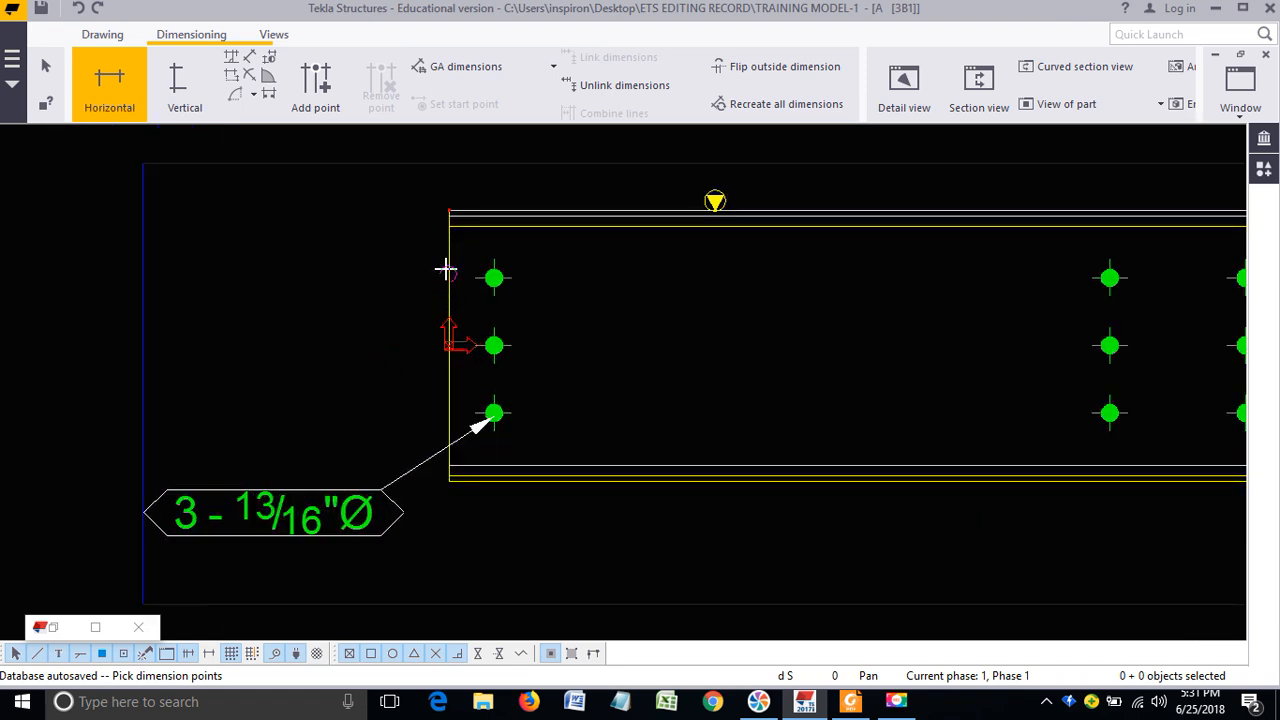
pyautogui.click(448, 211)
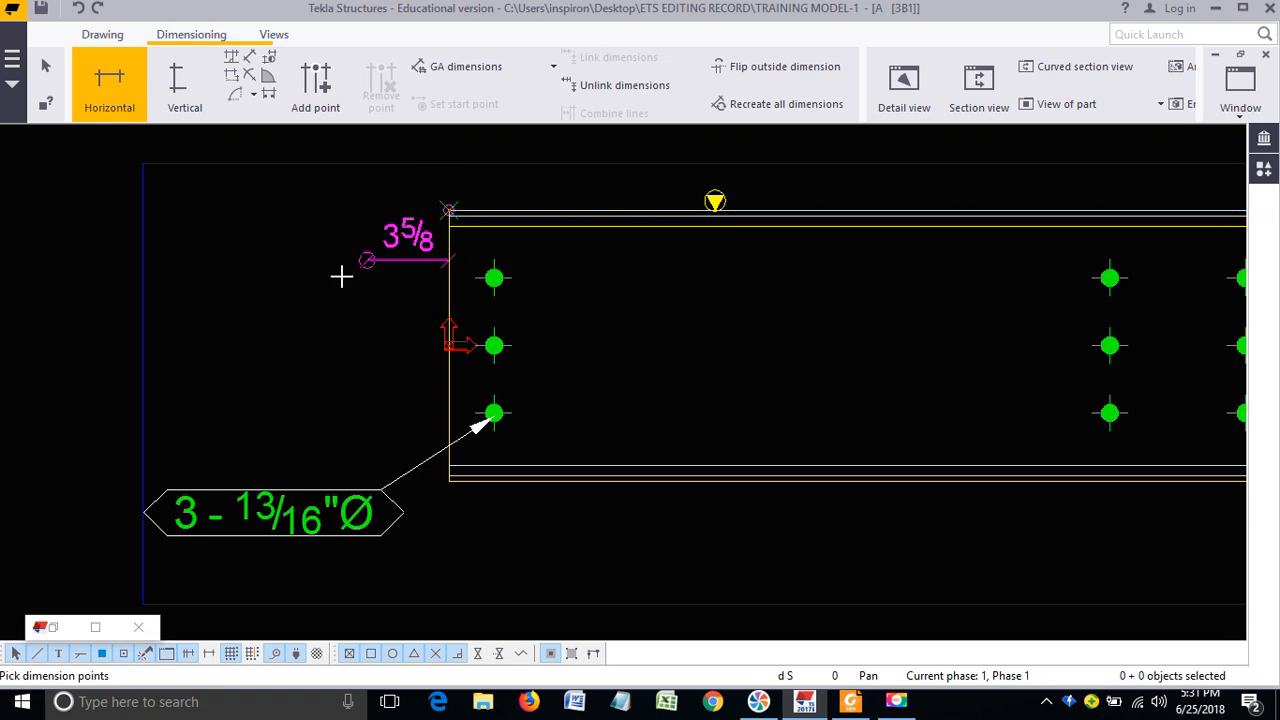
# Step: Inspect the hole groups and end corners along the beam as candidate points for the running horizontal dimension
pyautogui.scroll(-2, 246, 334)
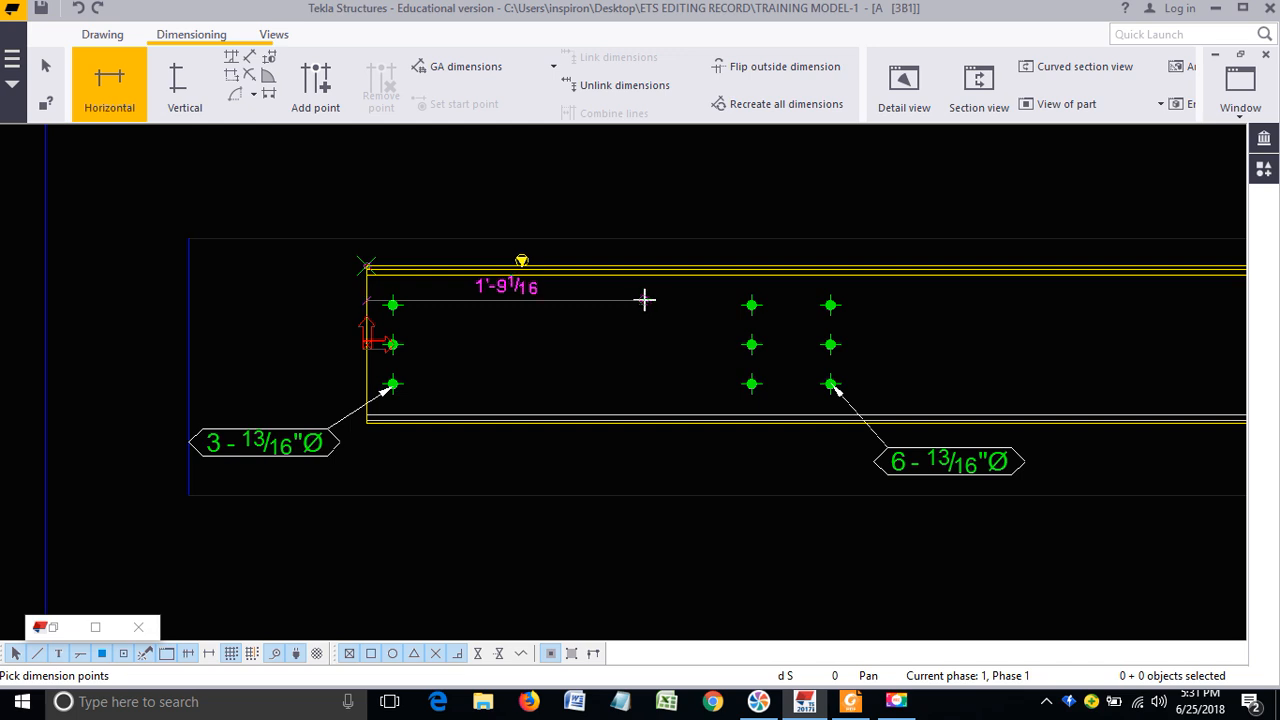
pyautogui.scroll(1, 646, 300)
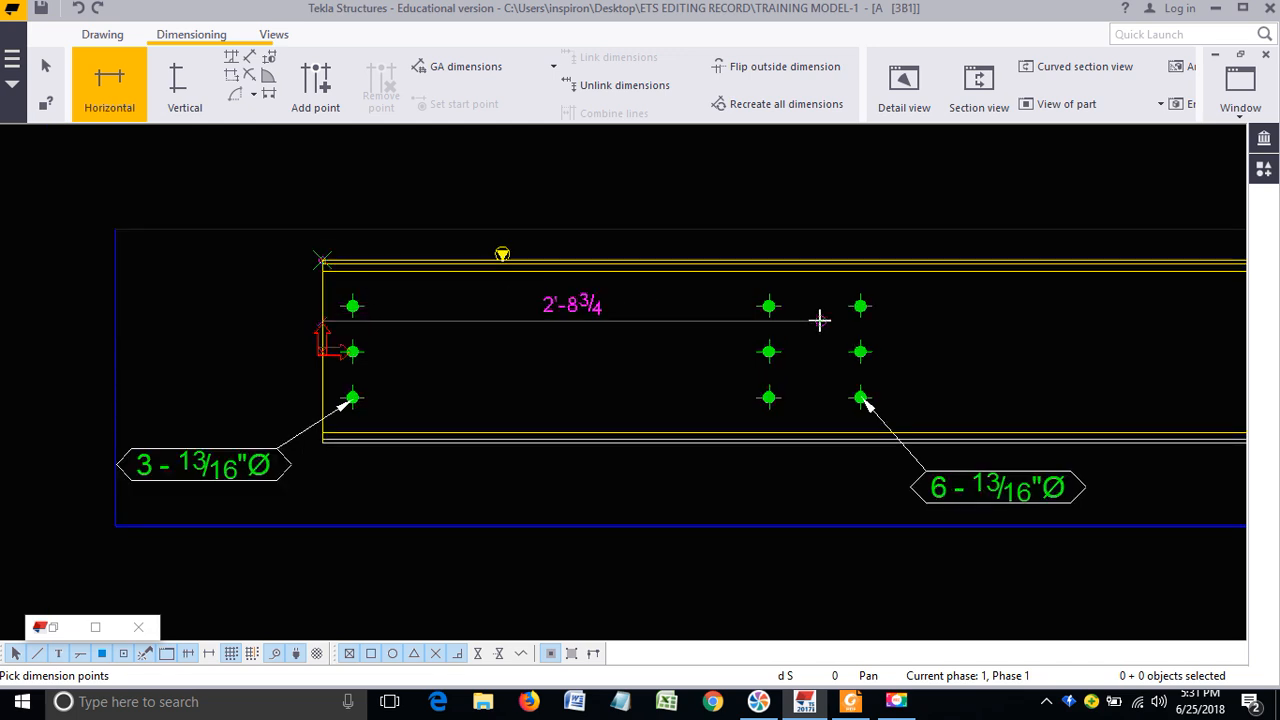
pyautogui.moveTo(819, 319); pyautogui.dragTo(483, 322, button='middle')
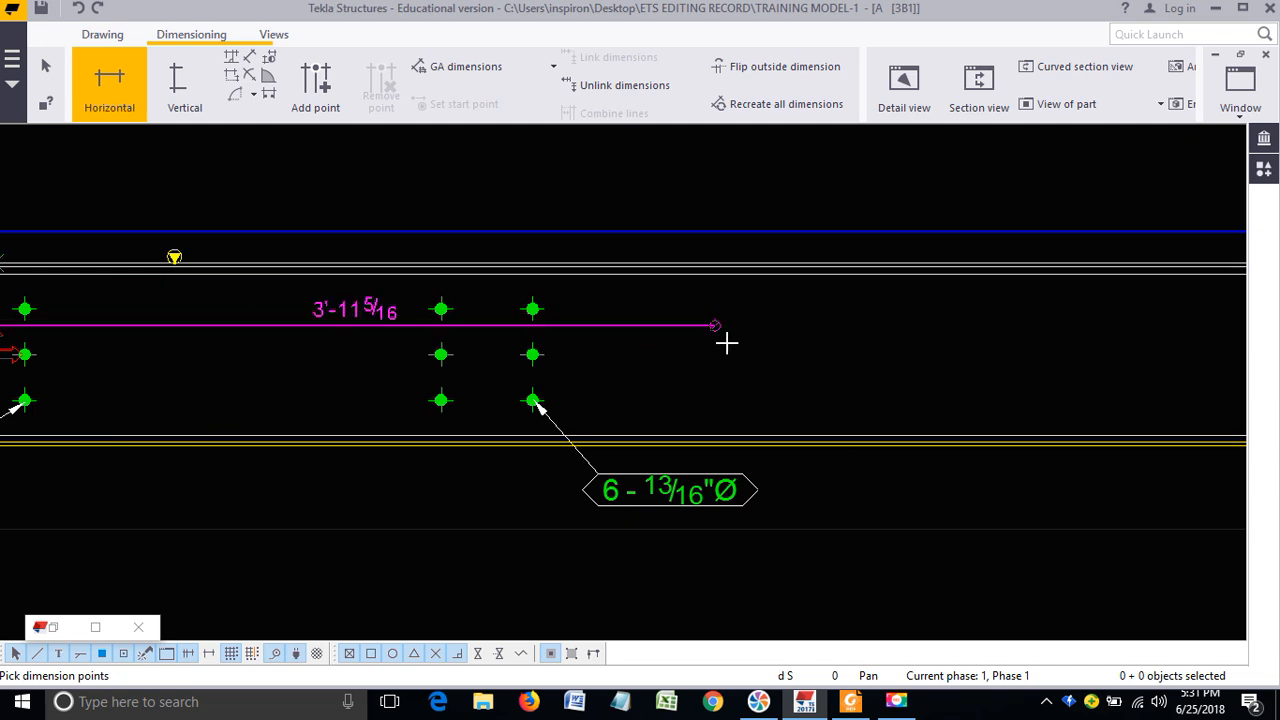
pyautogui.moveTo(843, 316); pyautogui.dragTo(509, 320, button='middle')
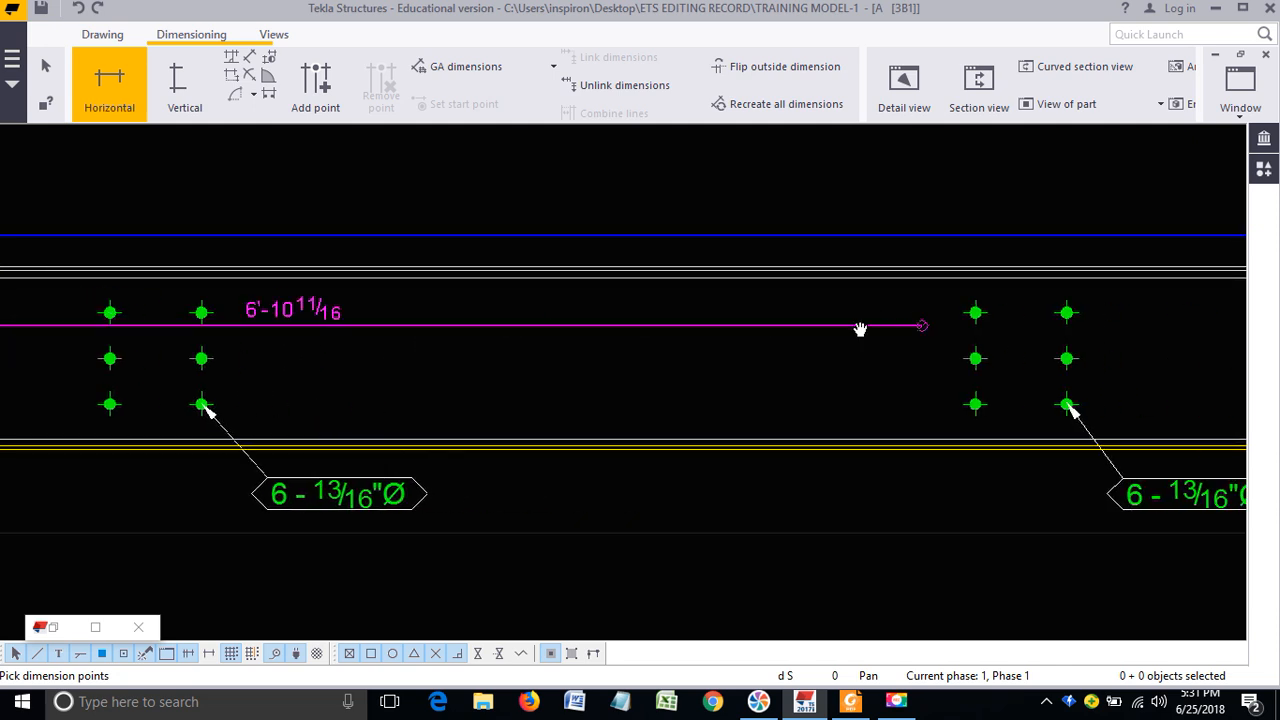
pyautogui.moveTo(928, 326); pyautogui.dragTo(500, 331, button='middle')
pyautogui.moveTo(820, 347); pyautogui.dragTo(158, 350, button='middle')
pyautogui.moveTo(1046, 360); pyautogui.dragTo(443, 357, button='middle')
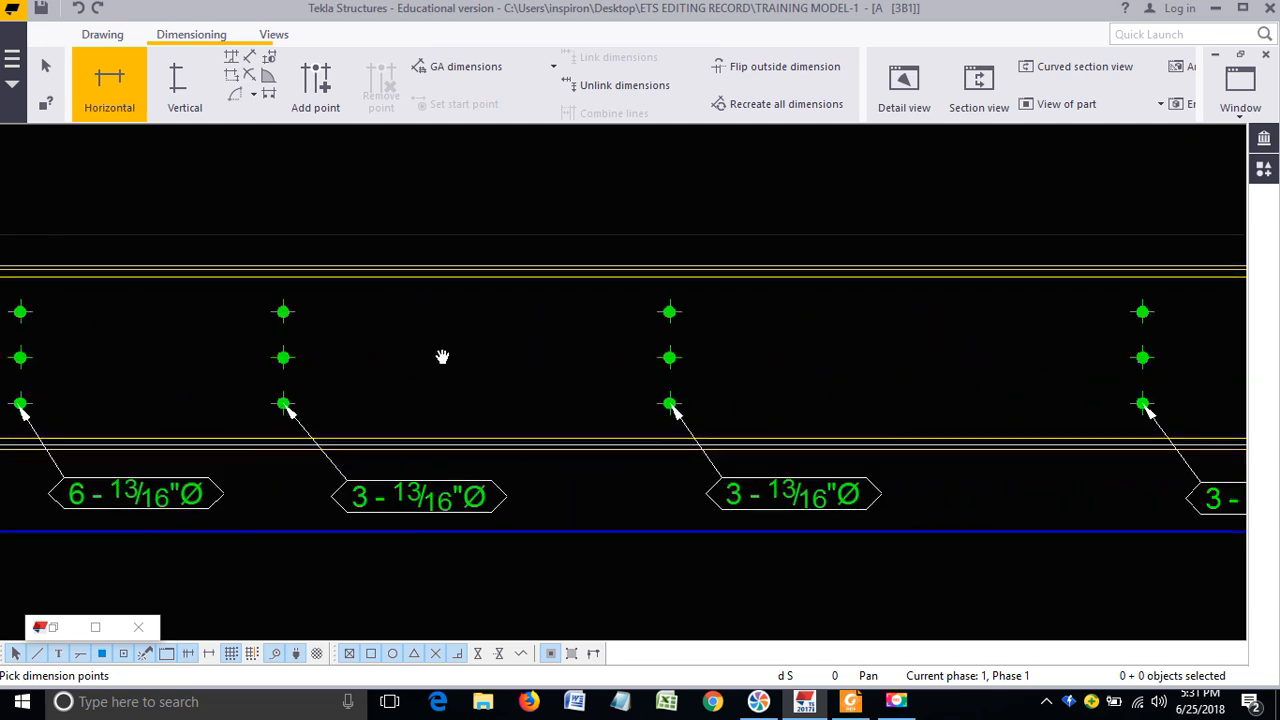
pyautogui.moveTo(1046, 354); pyautogui.dragTo(489, 353, button='middle')
pyautogui.moveTo(877, 346); pyautogui.dragTo(634, 342, button='middle')
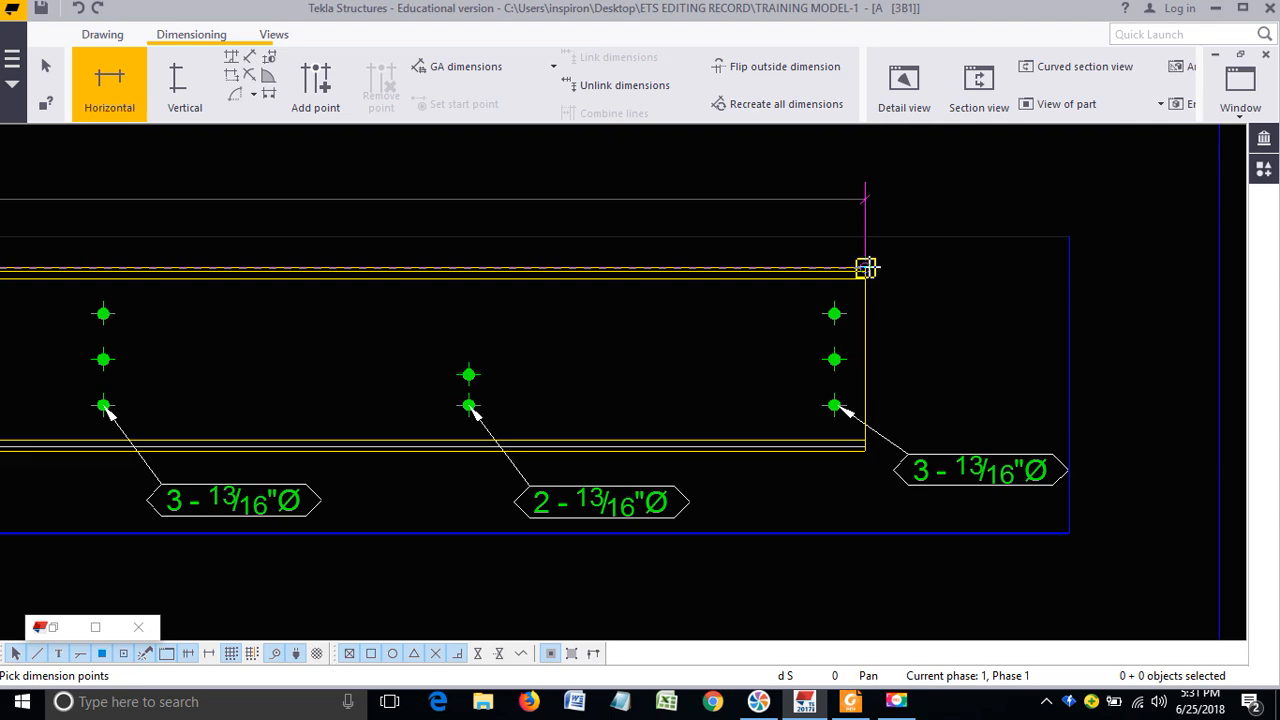
pyautogui.scroll(-5, 991, 329)
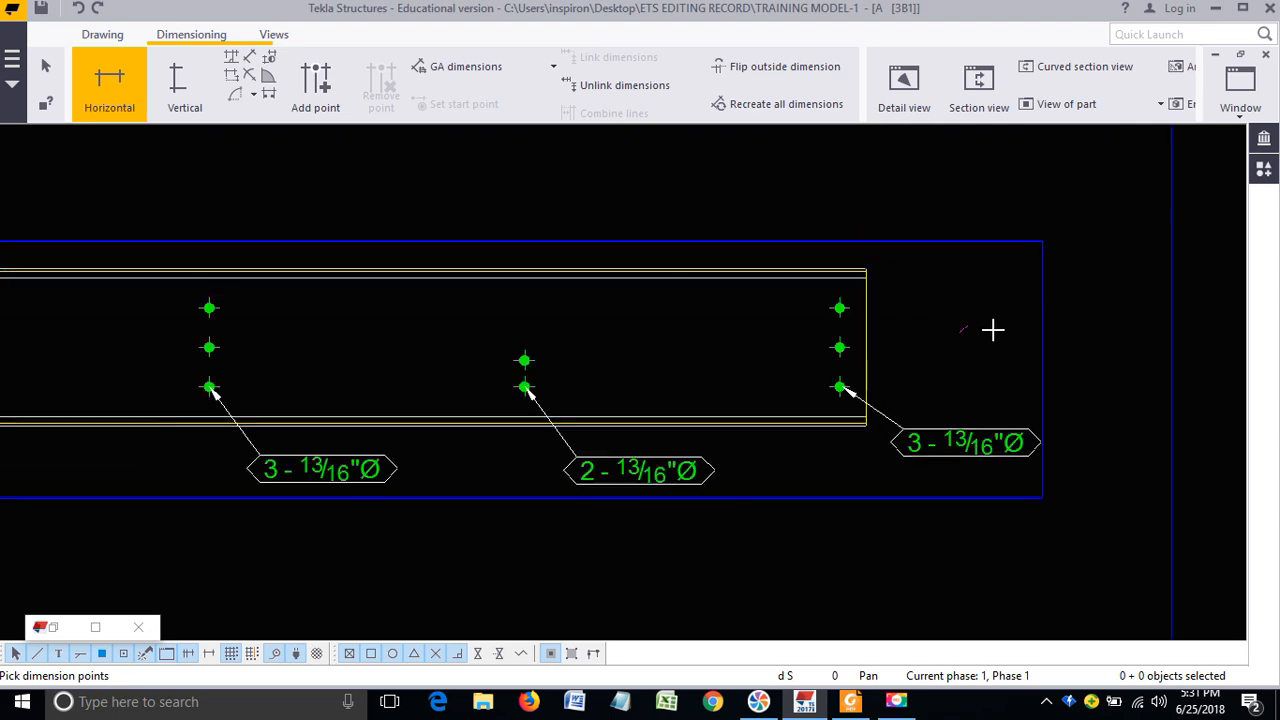
pyautogui.scroll(3, 465, 300)
pyautogui.scroll(2, 465, 300)
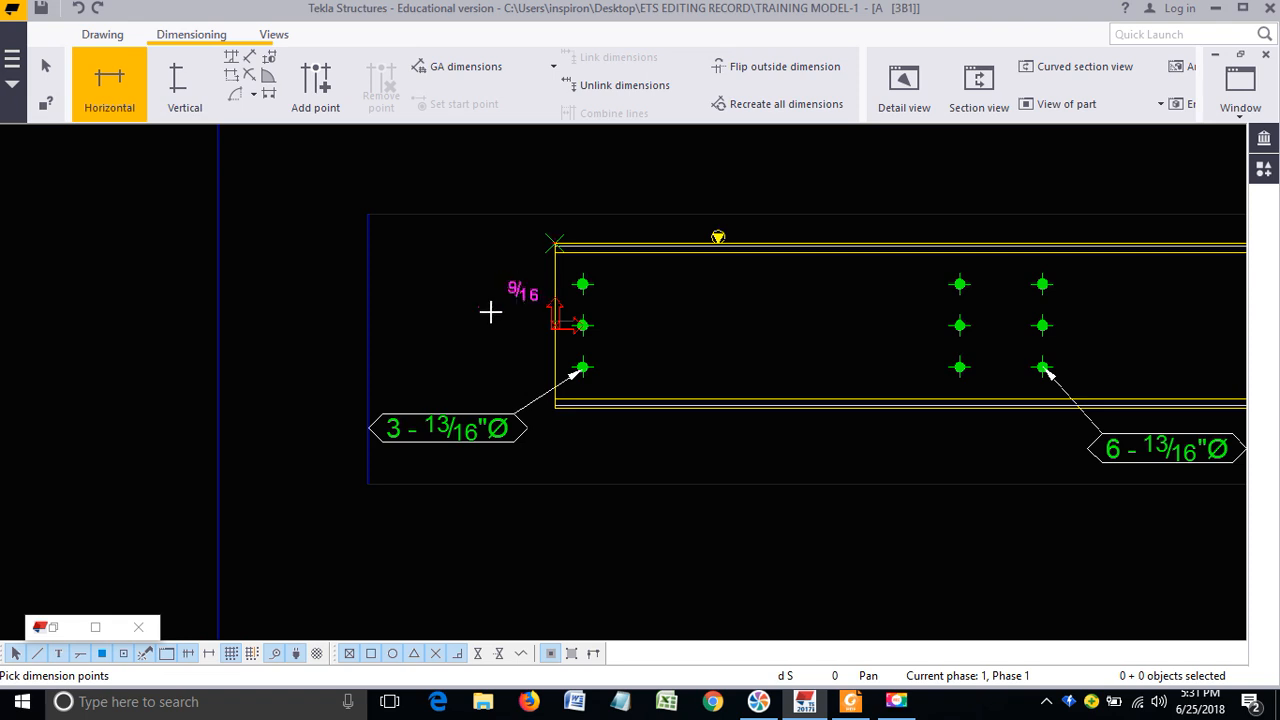
# Step: Pick the beam's upper end corners, from the left end to the right end, as points for an overall horizontal dimension
pyautogui.scroll(3, 534, 263)
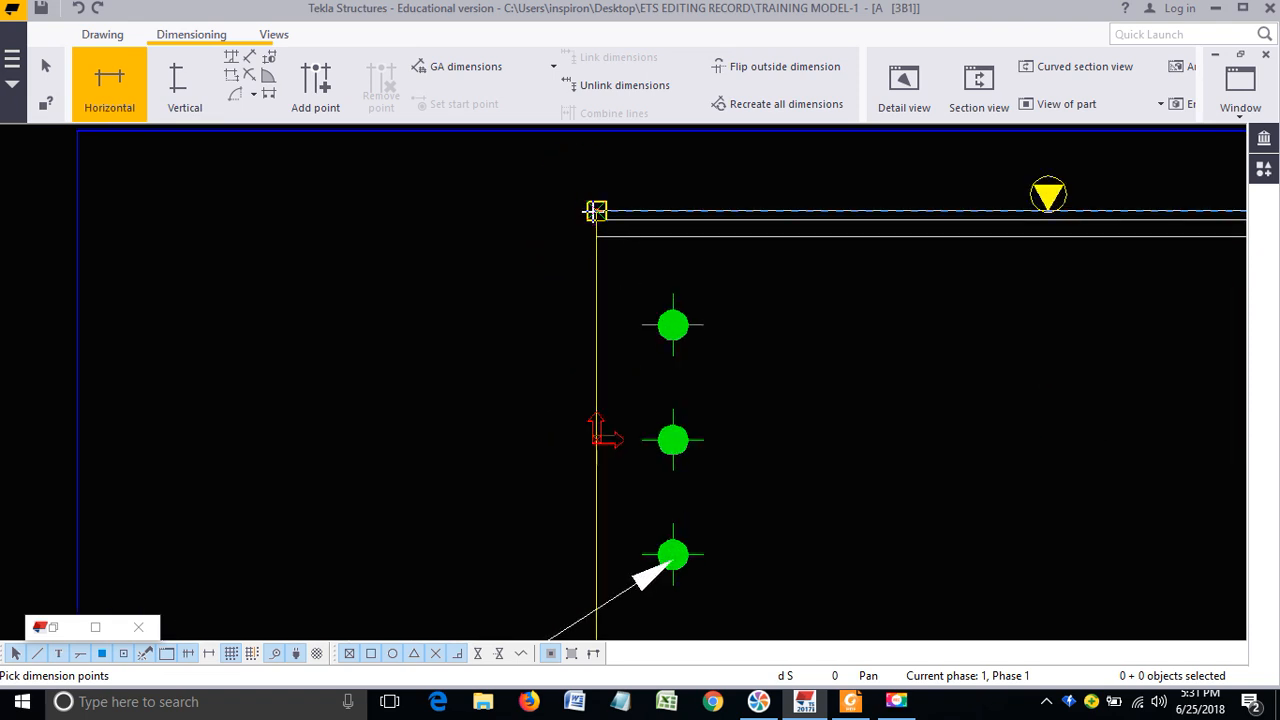
pyautogui.click(596, 210)
pyautogui.scroll(-2, 364, 290)
pyautogui.scroll(-2, 360, 294)
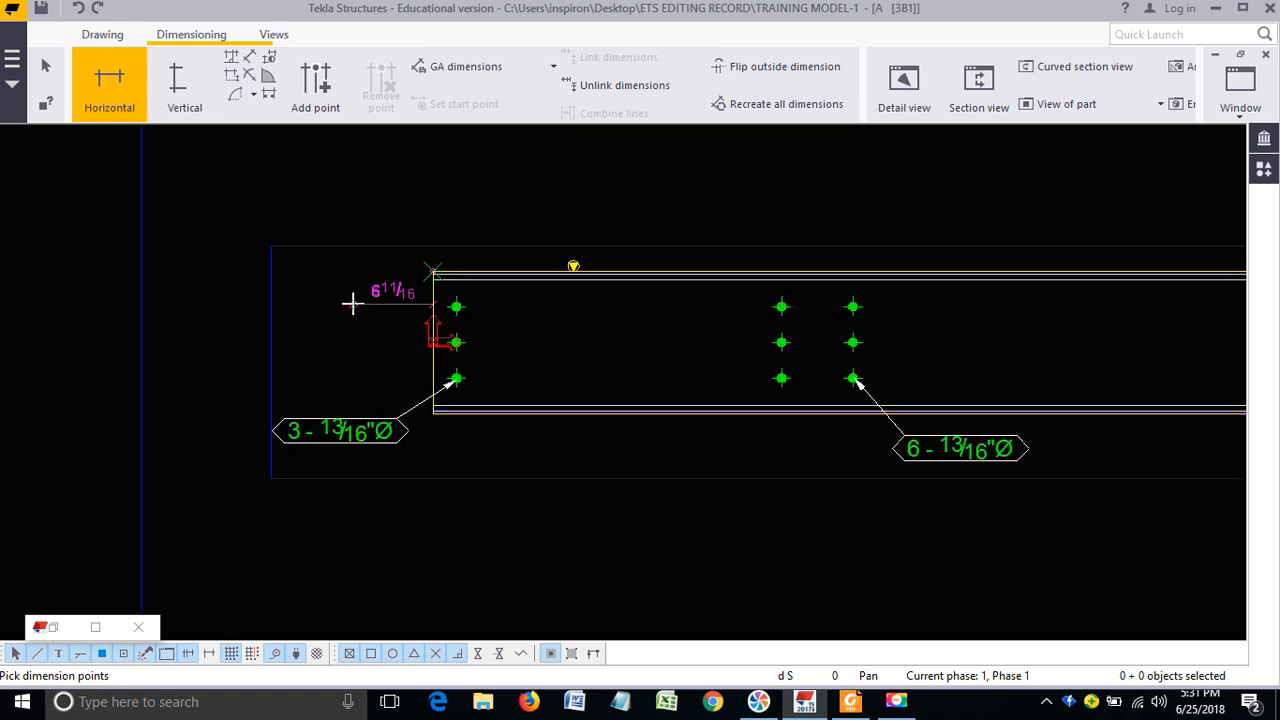
pyautogui.scroll(-4, 350, 303)
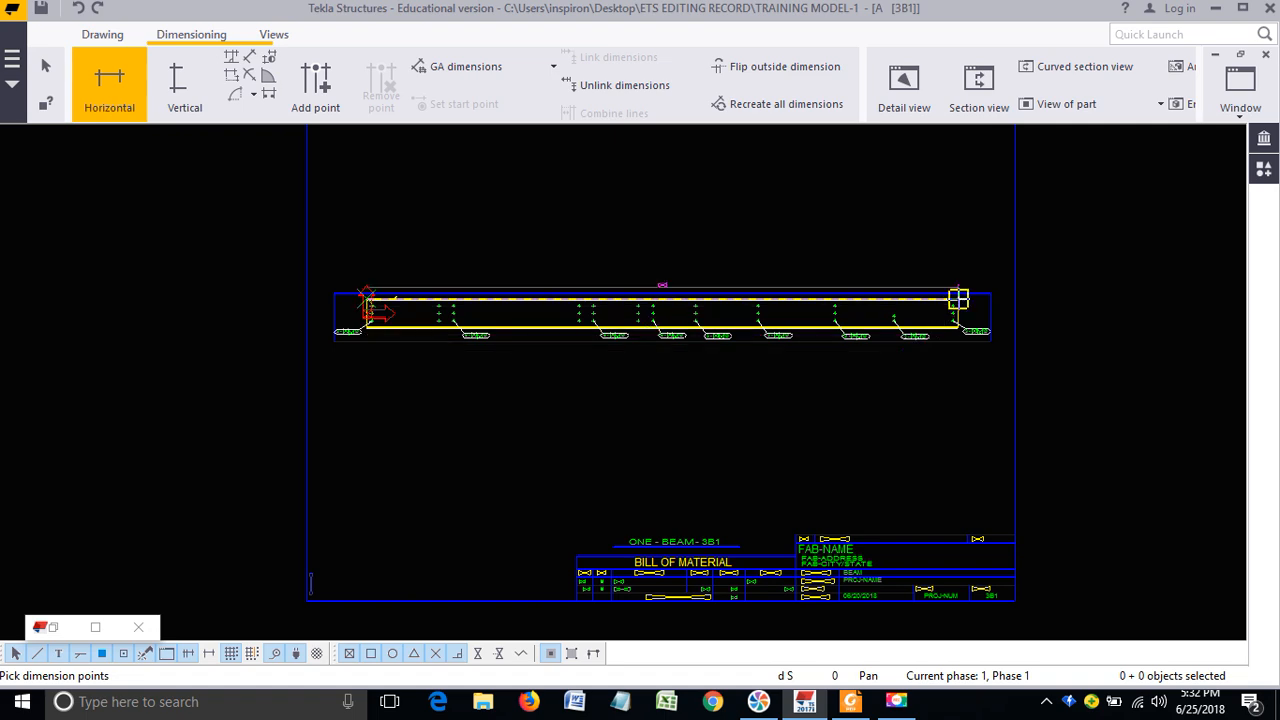
pyautogui.scroll(5, 958, 297)
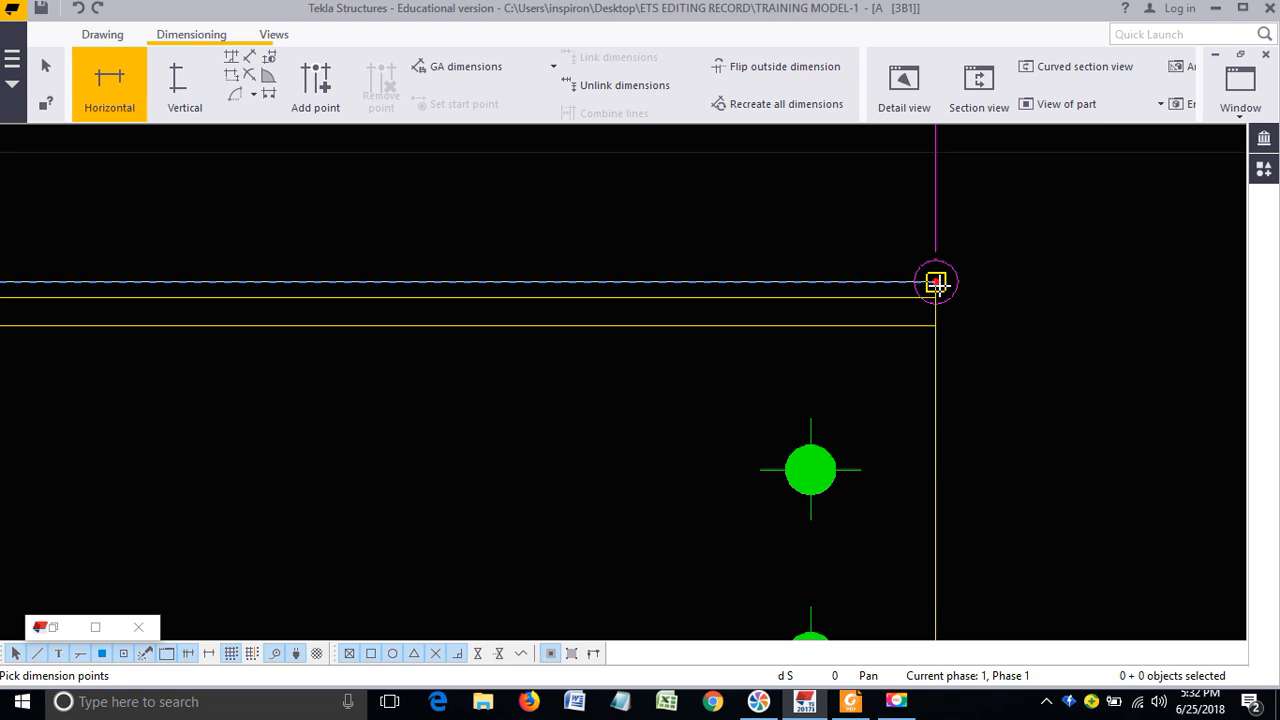
pyautogui.scroll(2, 936, 283)
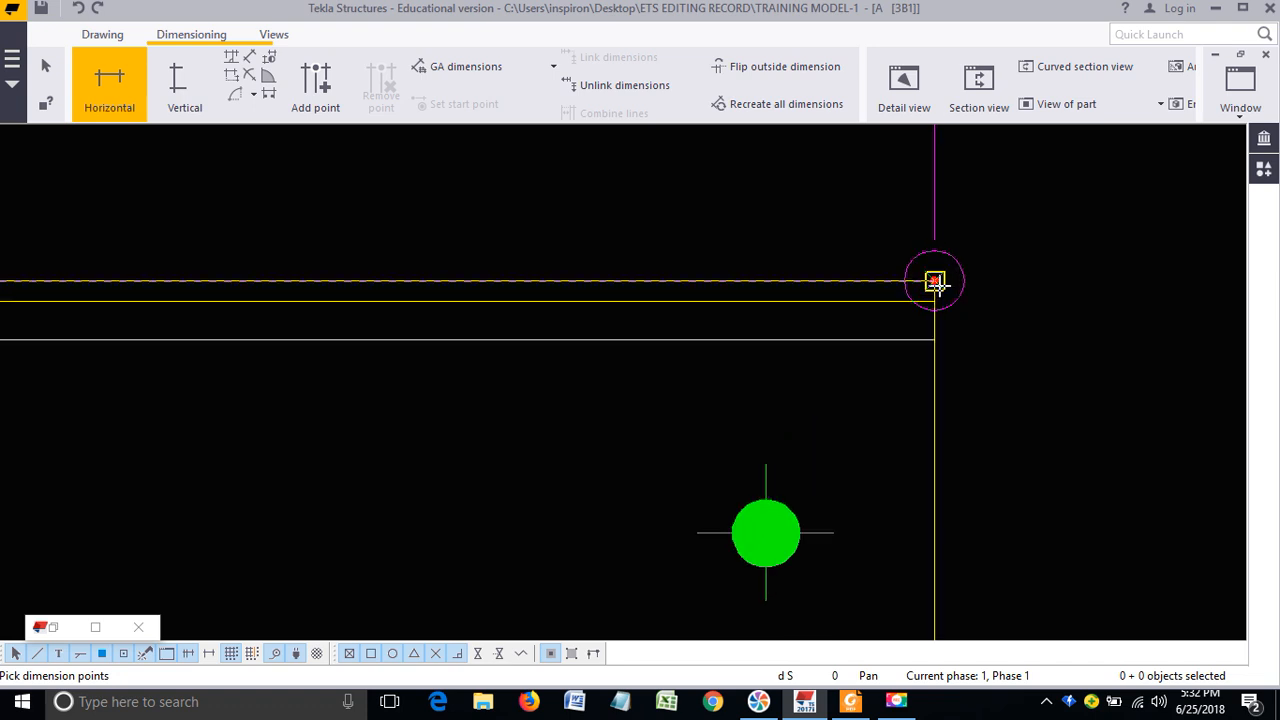
pyautogui.click(935, 282)
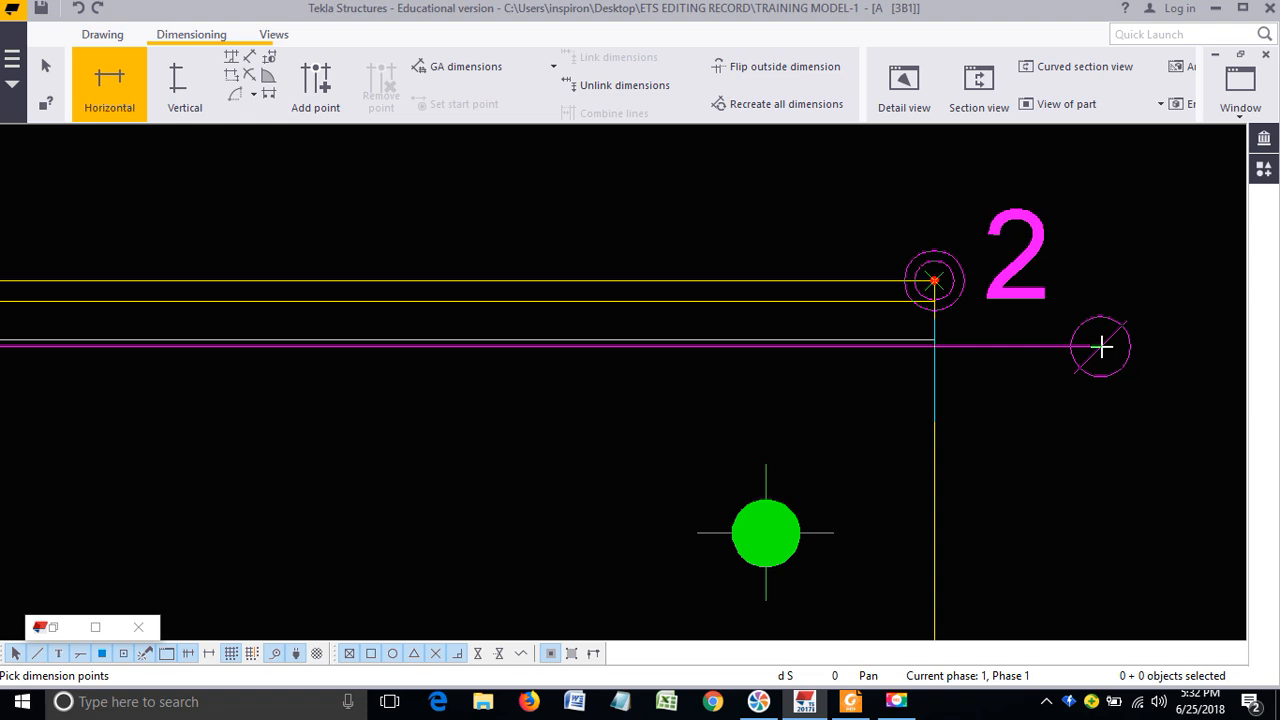
# Step: Place the overall horizontal dimension line just above the beam's top flange and end the dimensioning command
pyautogui.scroll(-5, 1100, 346)
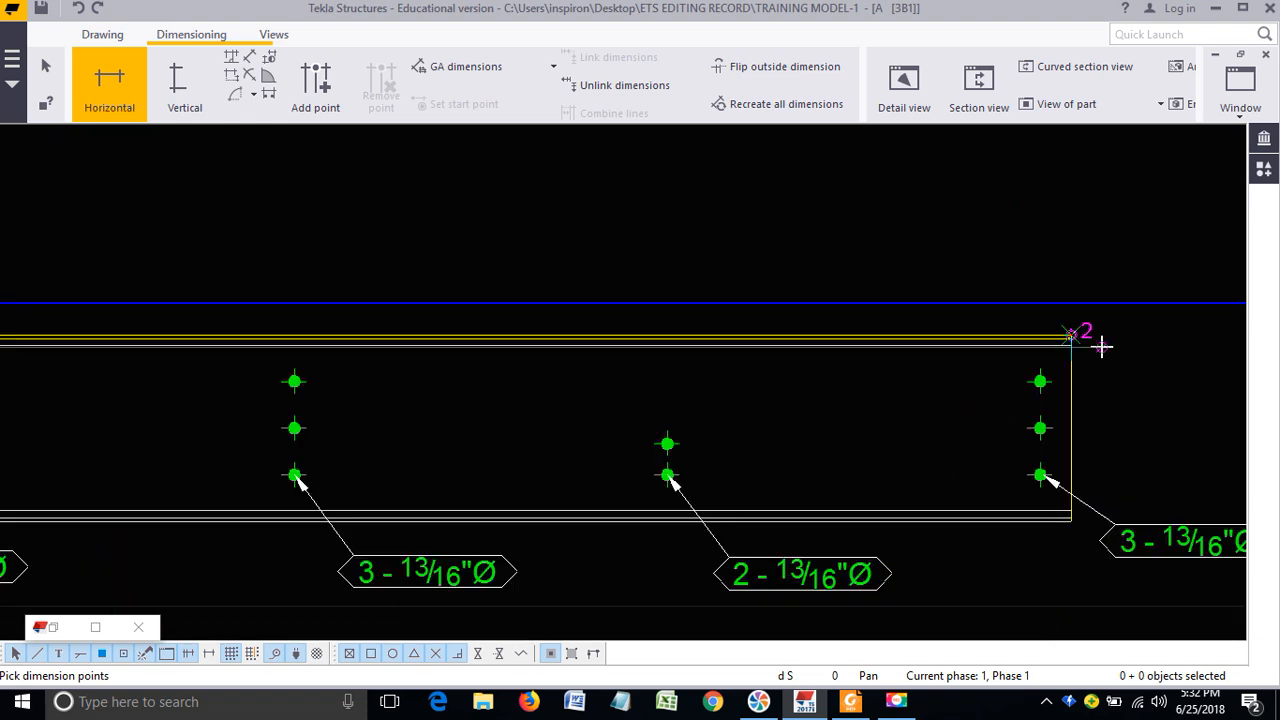
pyautogui.scroll(-4, 1100, 346)
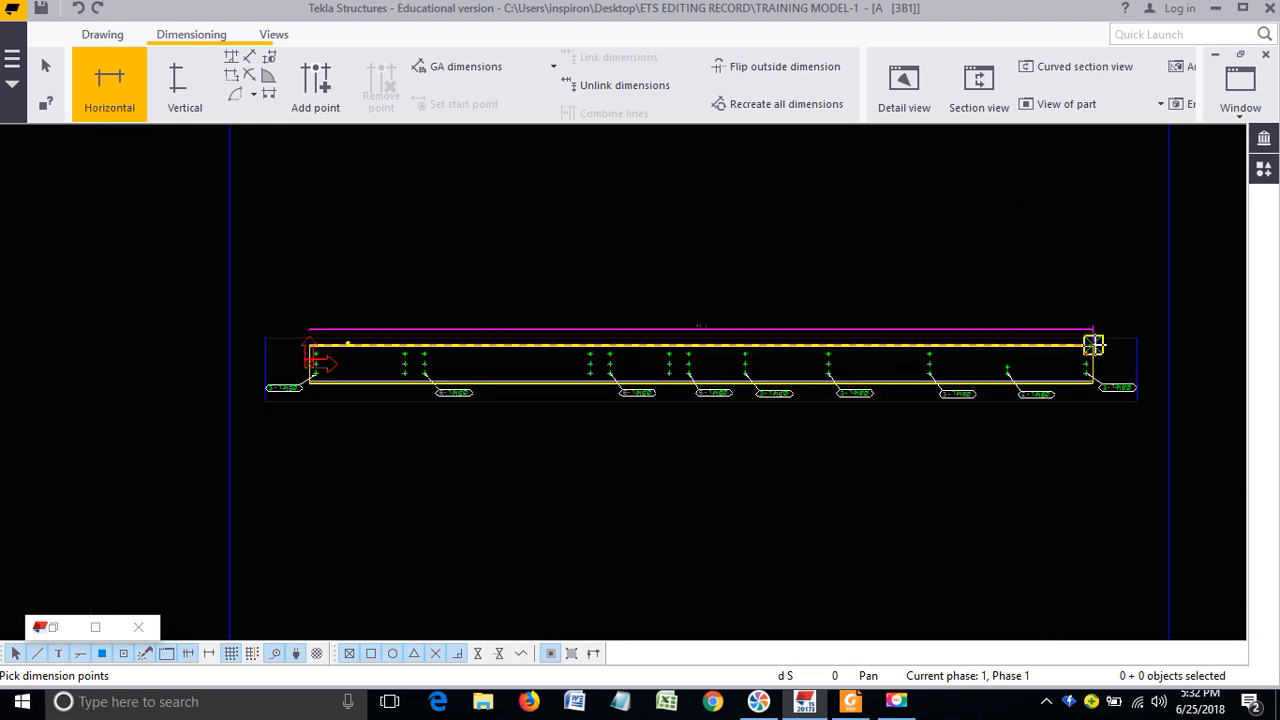
pyautogui.scroll(2, 1093, 345)
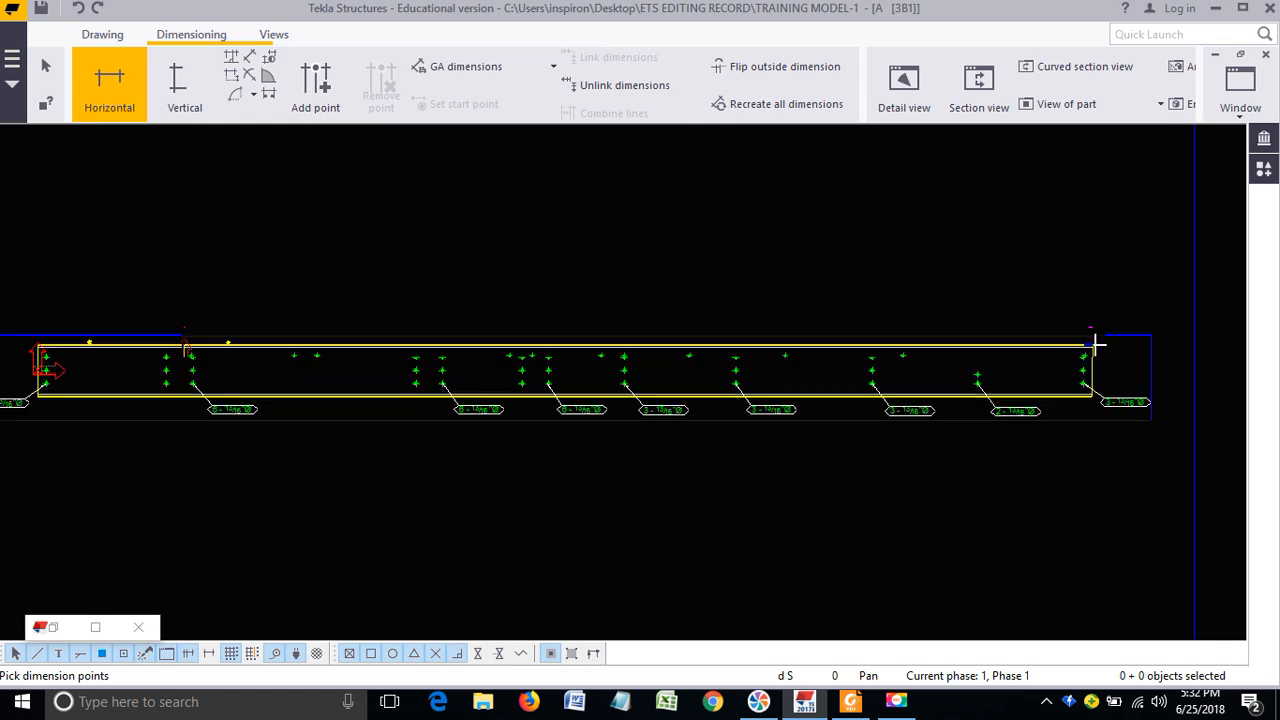
pyautogui.scroll(-1, 1093, 345)
pyautogui.scroll(4, 1093, 345)
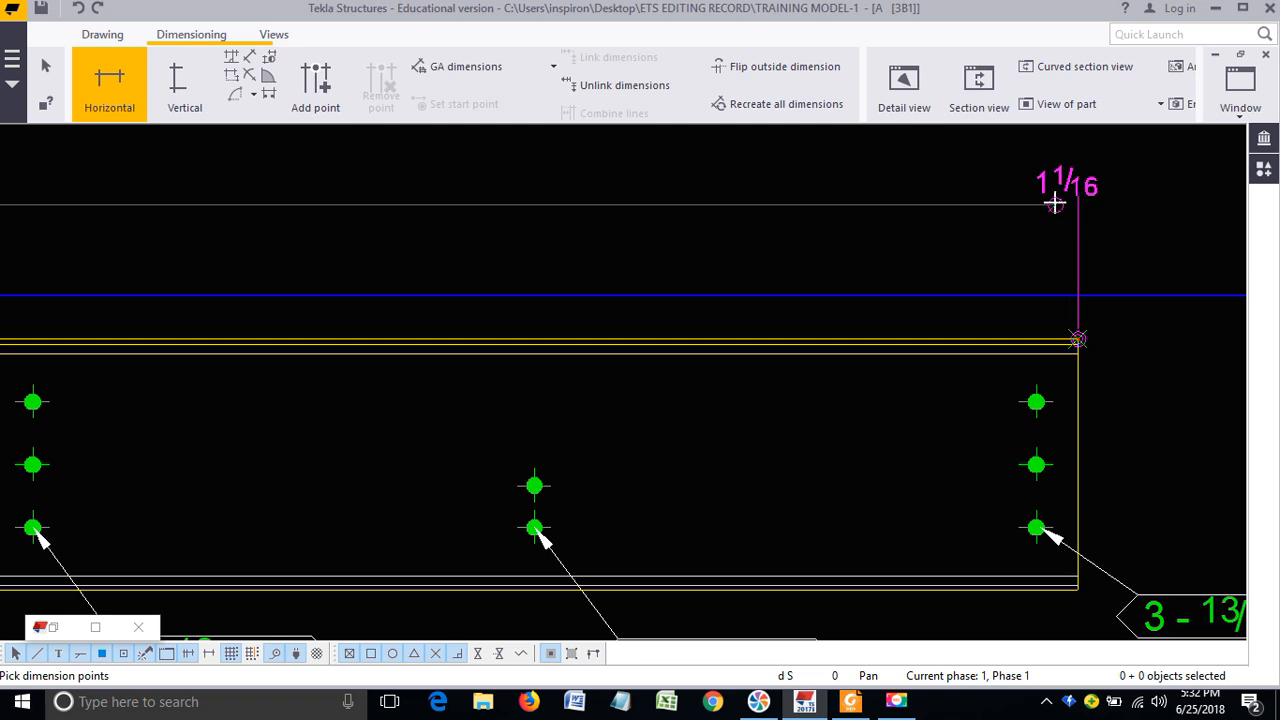
pyautogui.scroll(-6, 1063, 274)
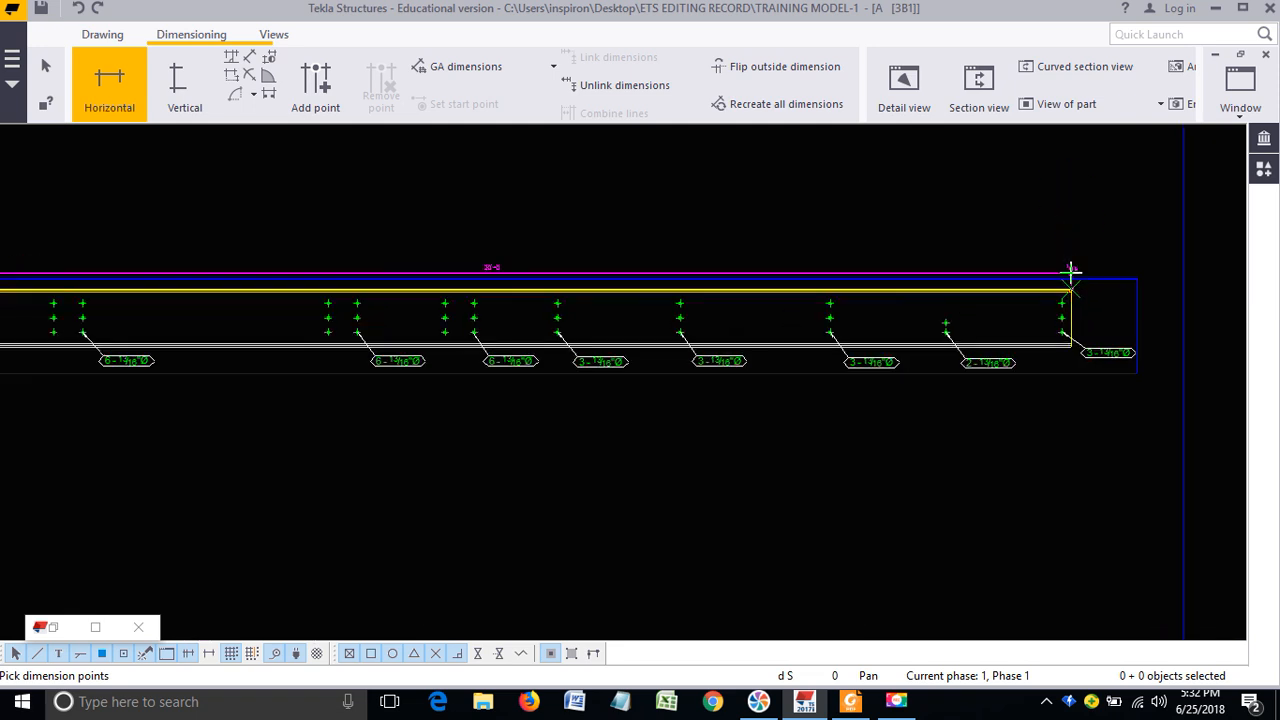
pyautogui.scroll(-1, 1071, 272)
pyautogui.scroll(-1, 1037, 231)
pyautogui.scroll(1, 1035, 240)
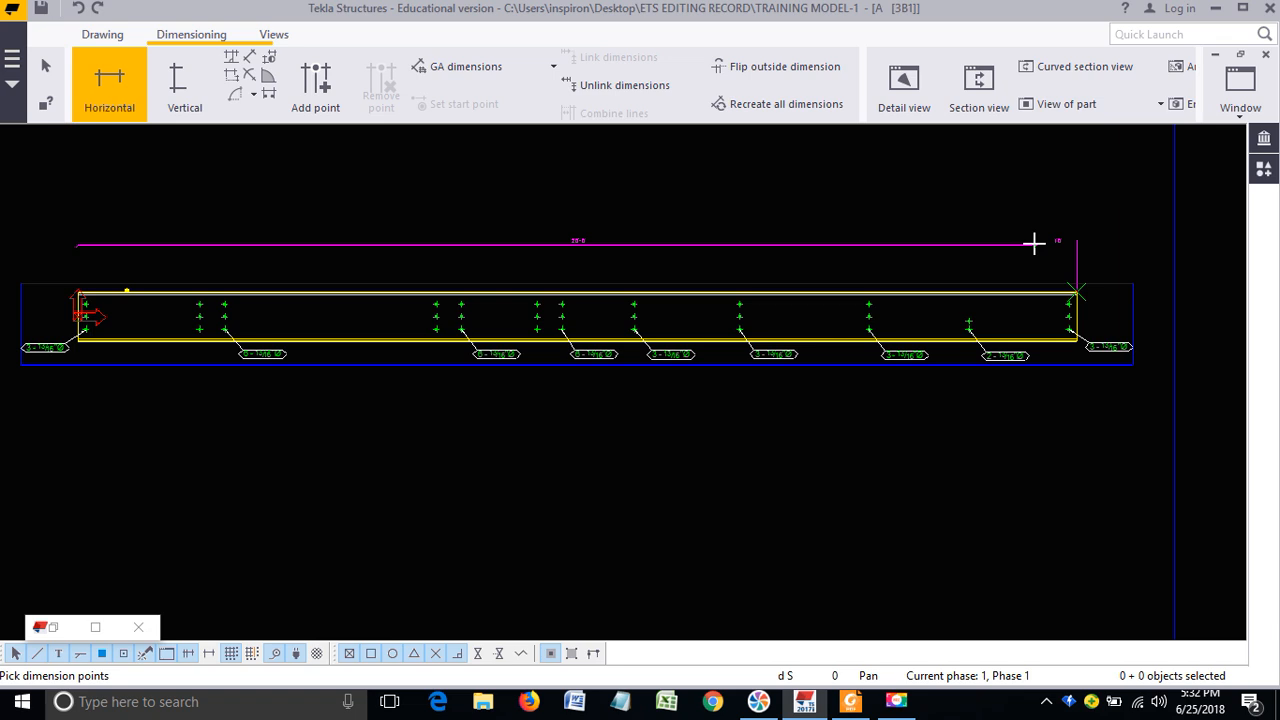
pyautogui.scroll(1, 1034, 243)
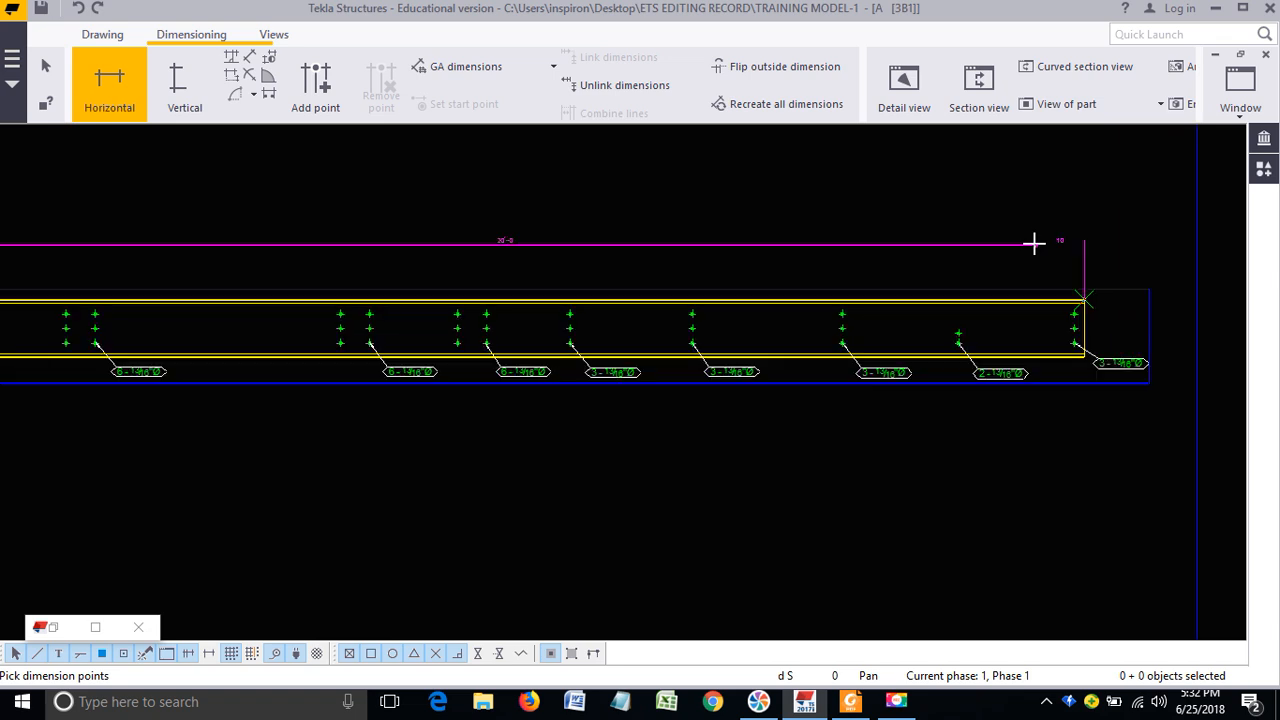
pyautogui.scroll(-1, 1034, 243)
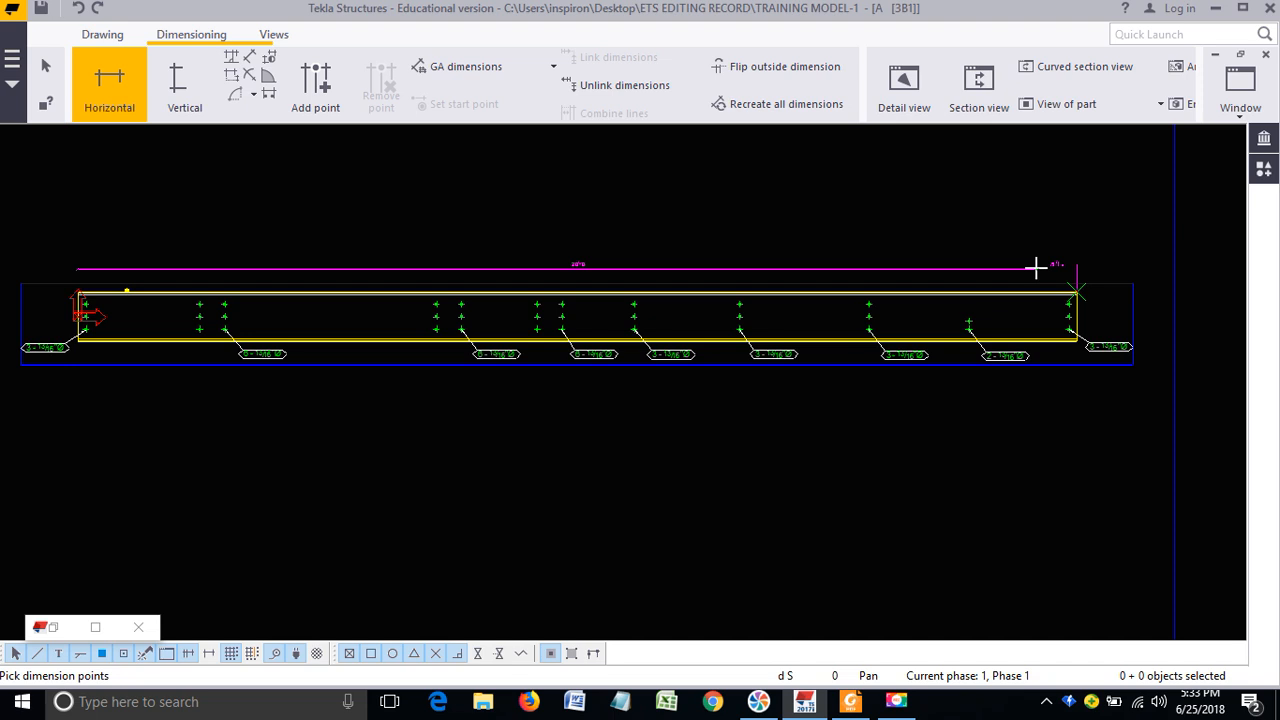
pyautogui.click(1036, 267)
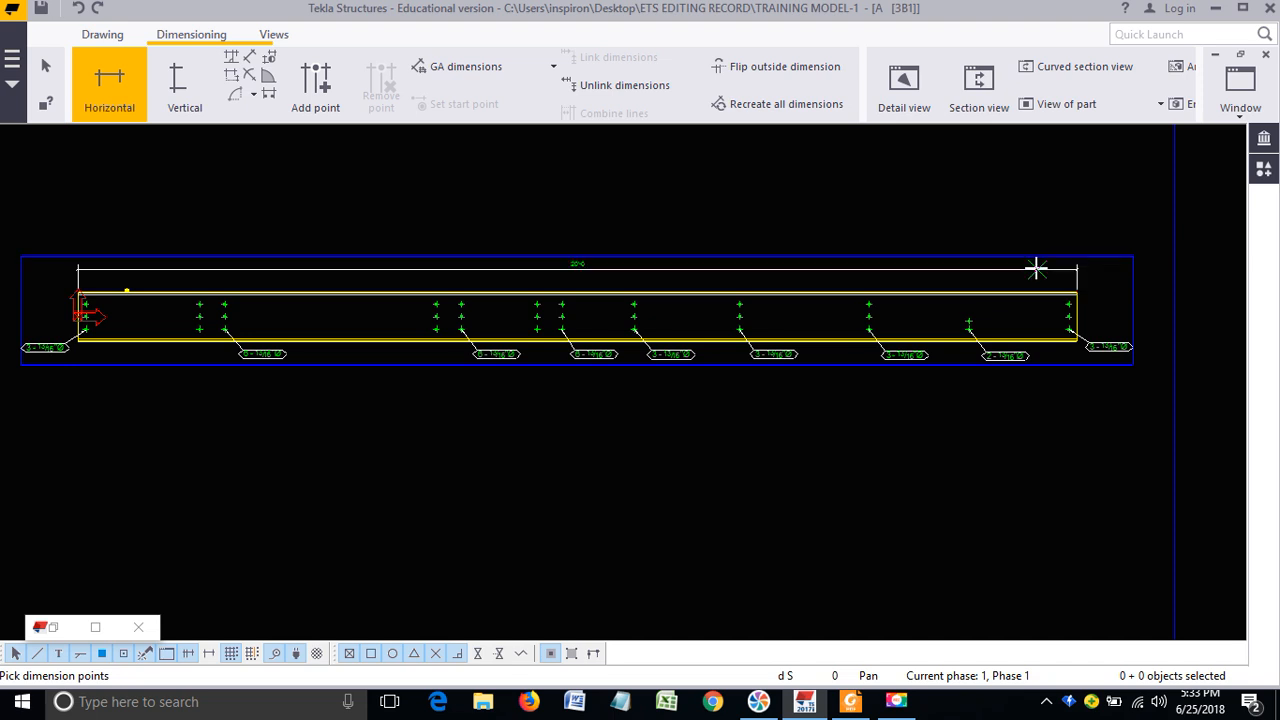
pyautogui.rightClick(932, 240)
pyautogui.click(948, 246)
# Step: Move the overall dimension line farther above the beam's top flange
pyautogui.scroll(2, 822, 285)
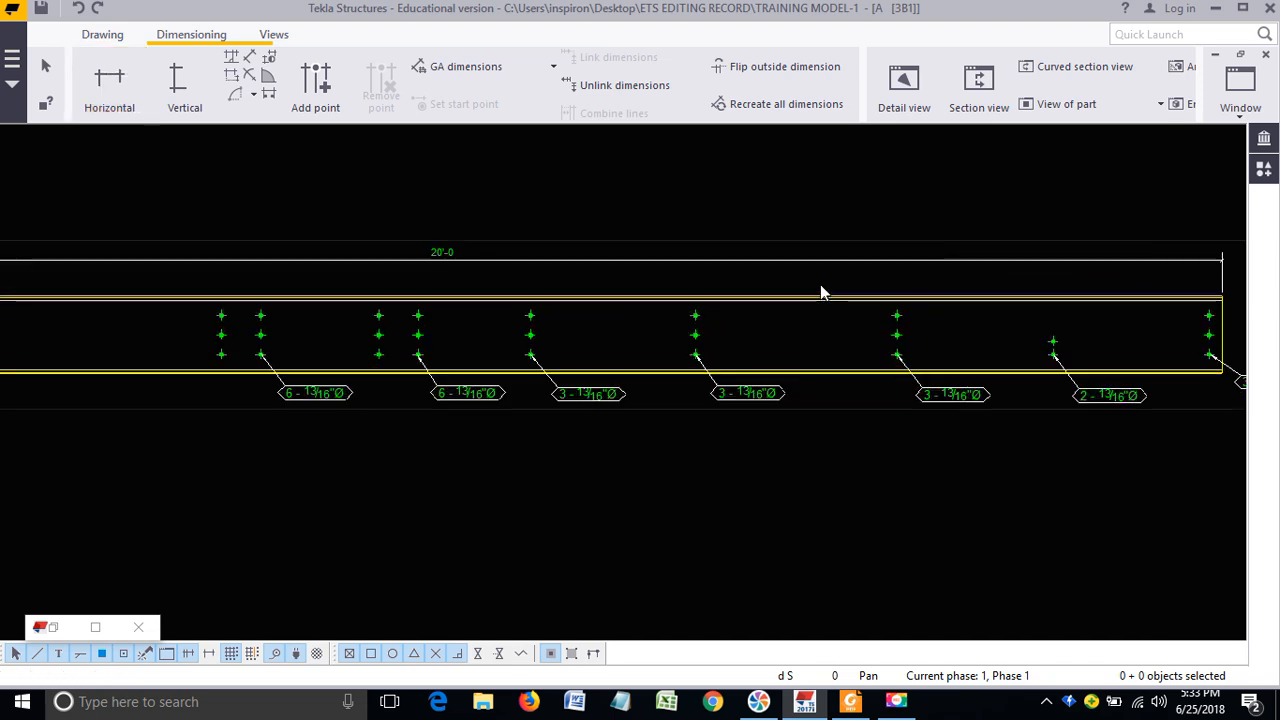
pyautogui.click(871, 259)
pyautogui.moveTo(871, 259); pyautogui.dragTo(939, 227)
pyautogui.click(945, 272)
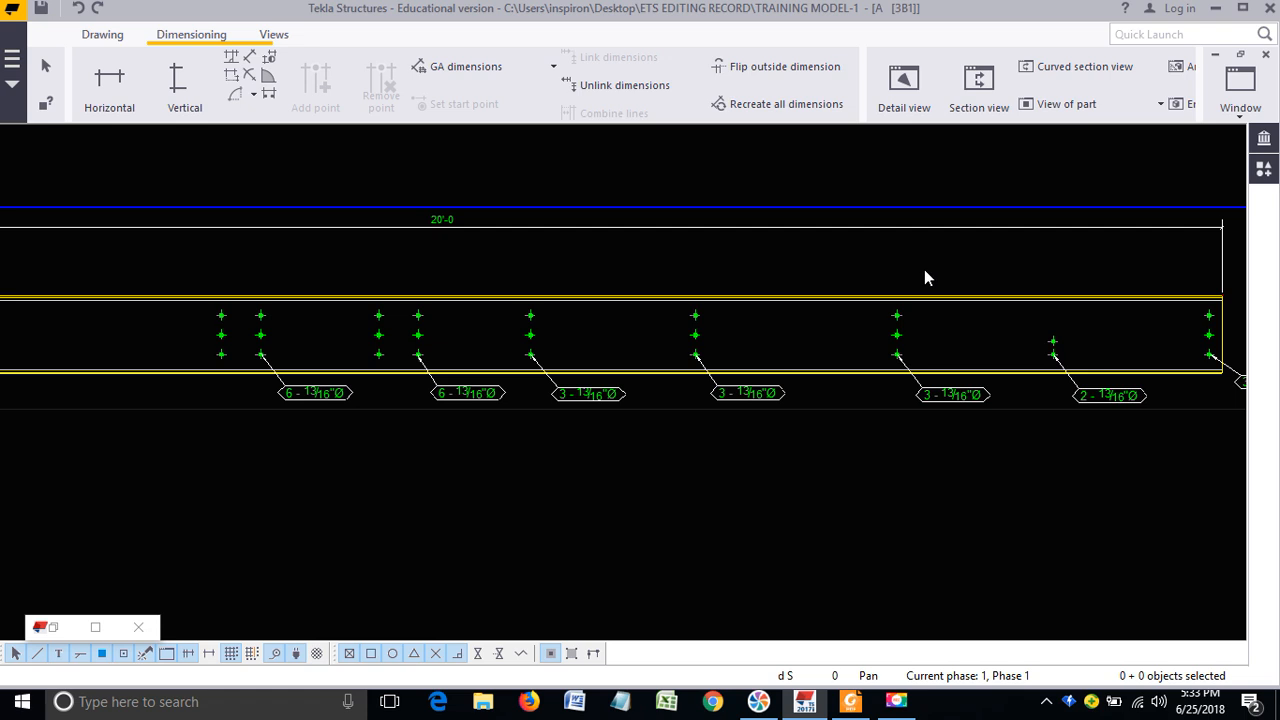
# Step: Delete the overall horizontal dimension above the beam
pyautogui.scroll(-3, 924, 268)
pyautogui.click(919, 241)
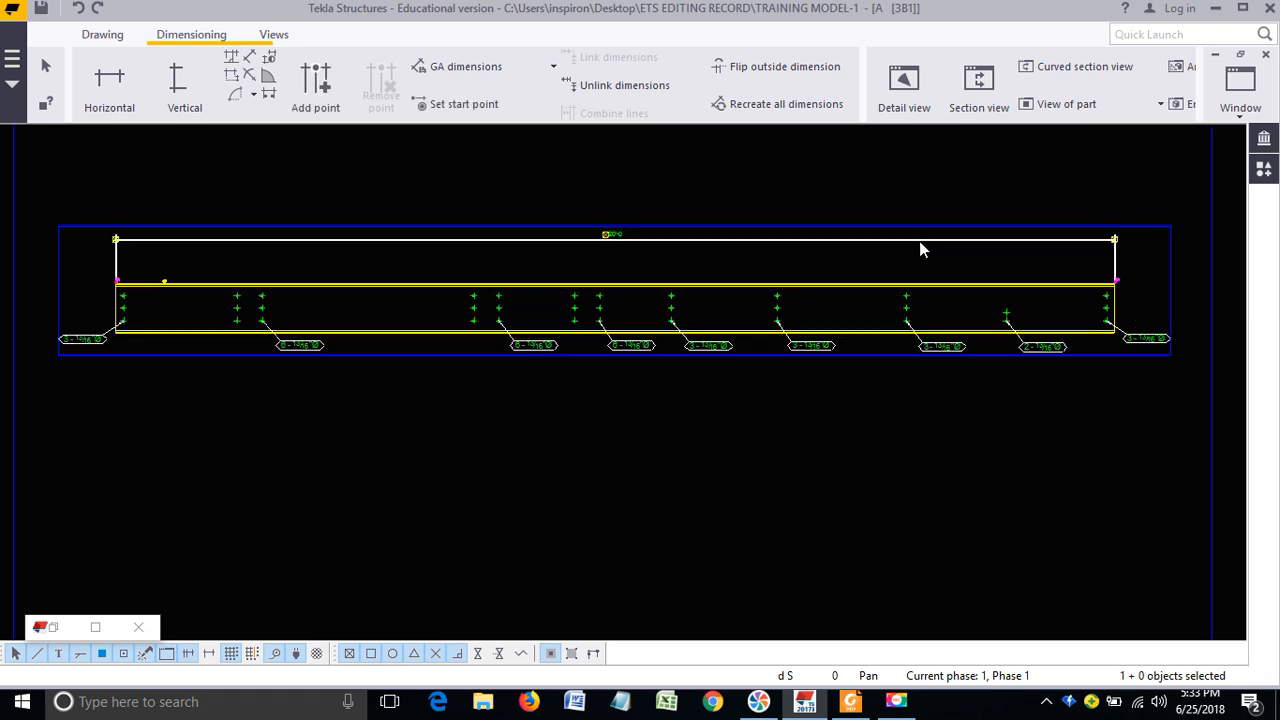
pyautogui.rightClick(799, 239)
pyautogui.click(849, 297)
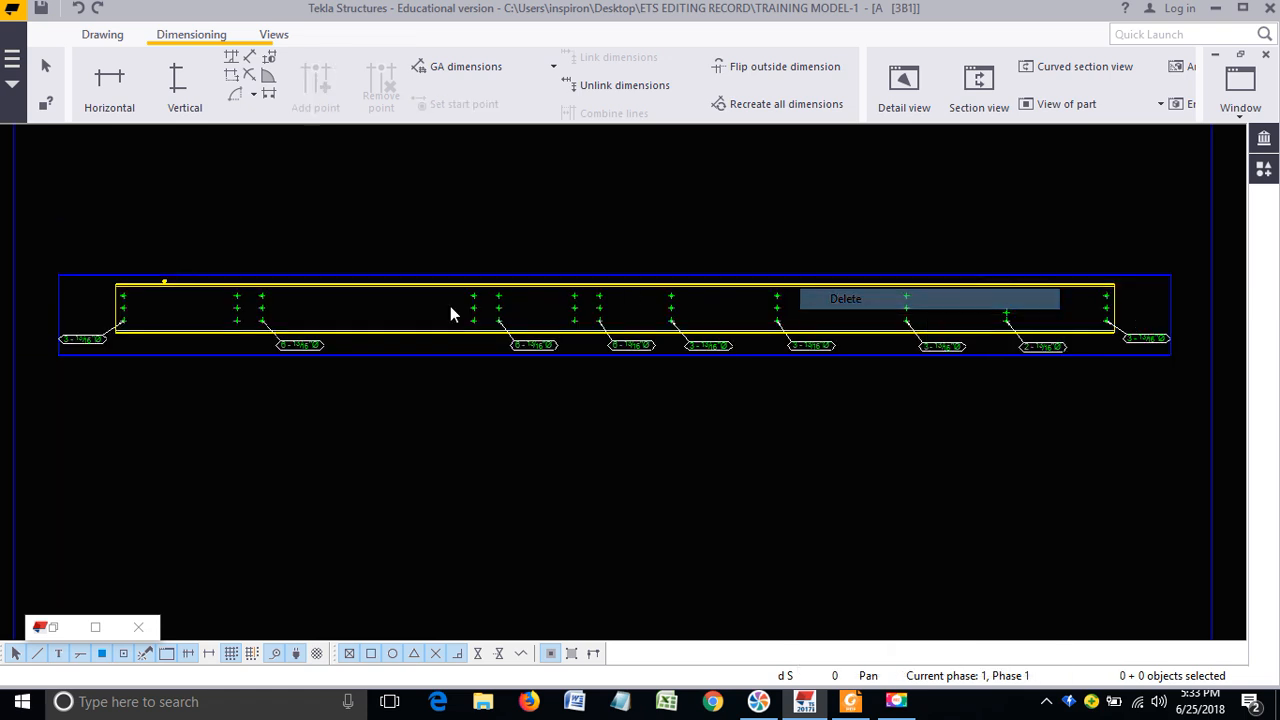
# Step: Start a new horizontal dimension and pick the upper corners at the beam's left and right ends
pyautogui.moveTo(450, 306); pyautogui.dragTo(526, 307, button='middle')
pyautogui.click(124, 92)
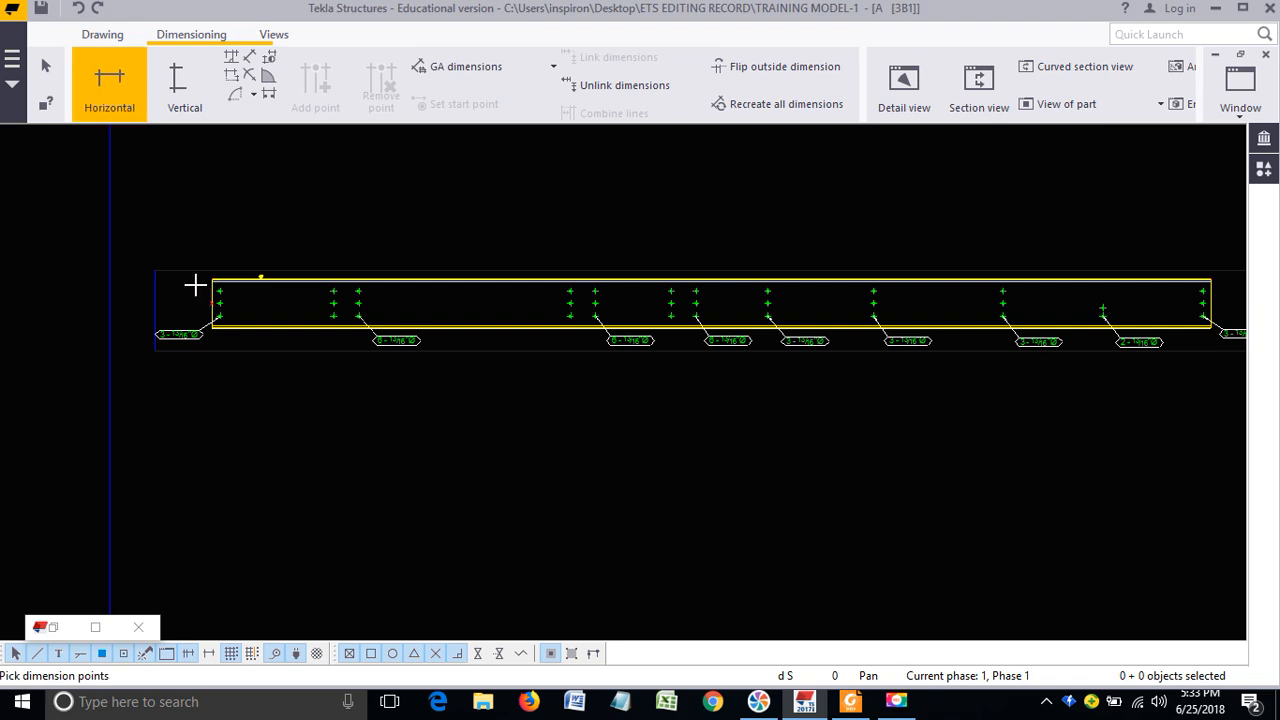
pyautogui.scroll(4, 200, 285)
pyautogui.scroll(3, 213, 281)
pyautogui.scroll(-5, 154, 347)
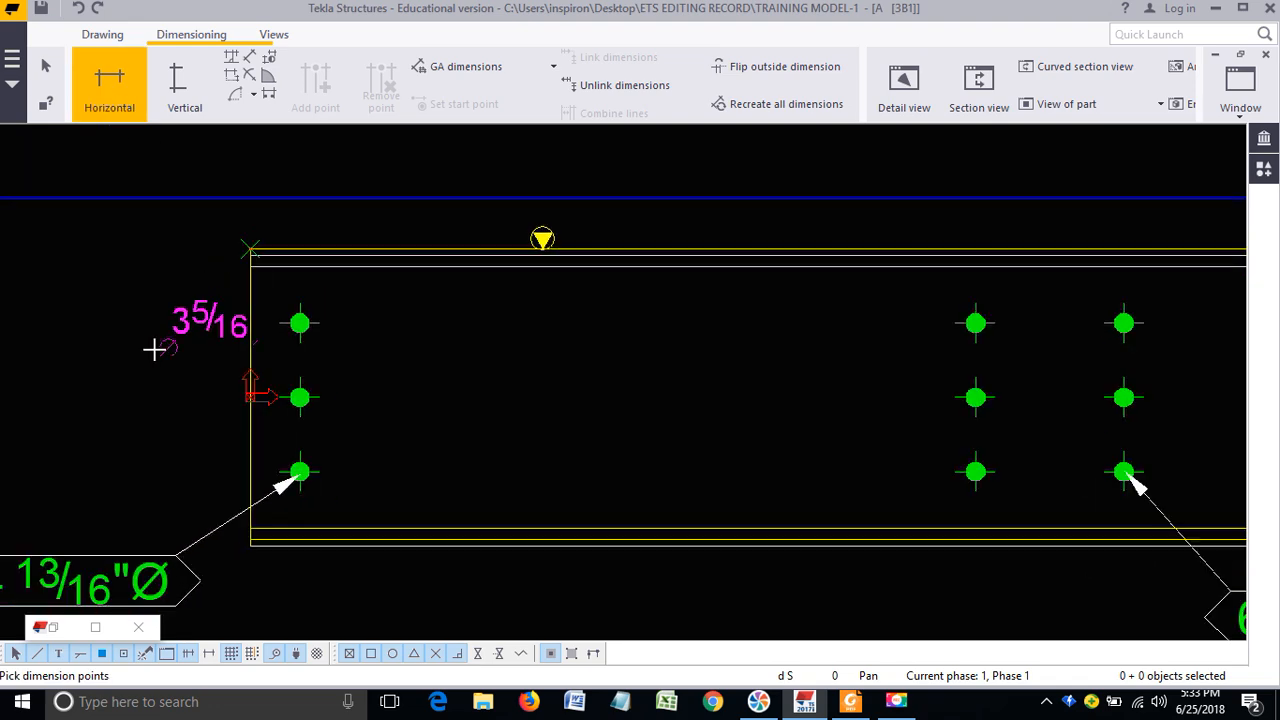
pyautogui.scroll(-5, 148, 345)
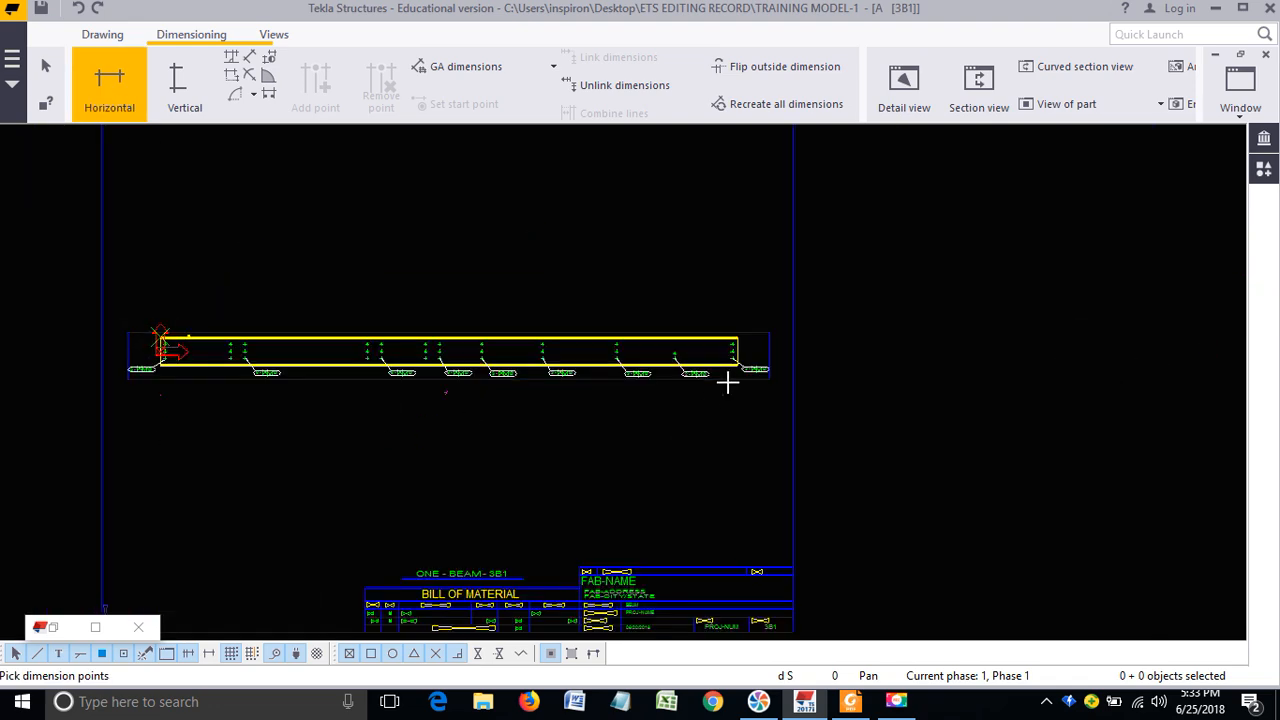
pyautogui.scroll(4, 737, 340)
pyautogui.scroll(5, 737, 340)
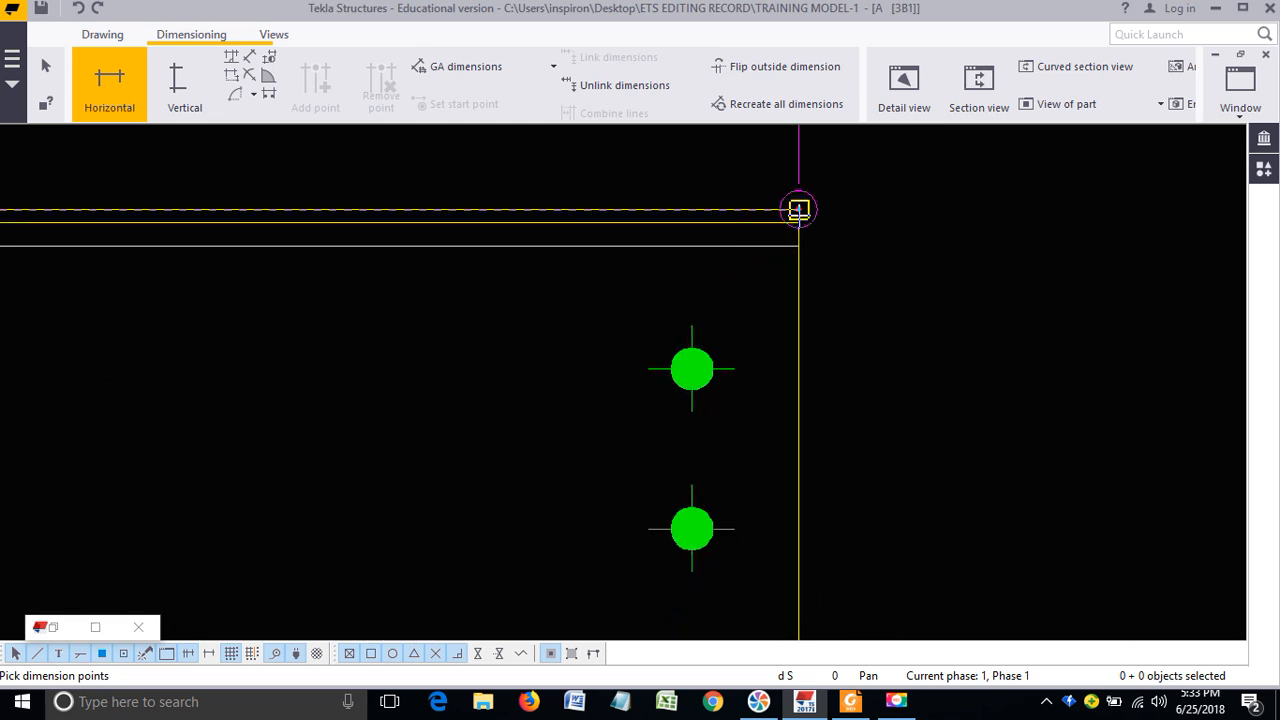
# Step: Place the overall length dimension above the beam and move its line farther from the top flange
pyautogui.scroll(-6, 826, 240)
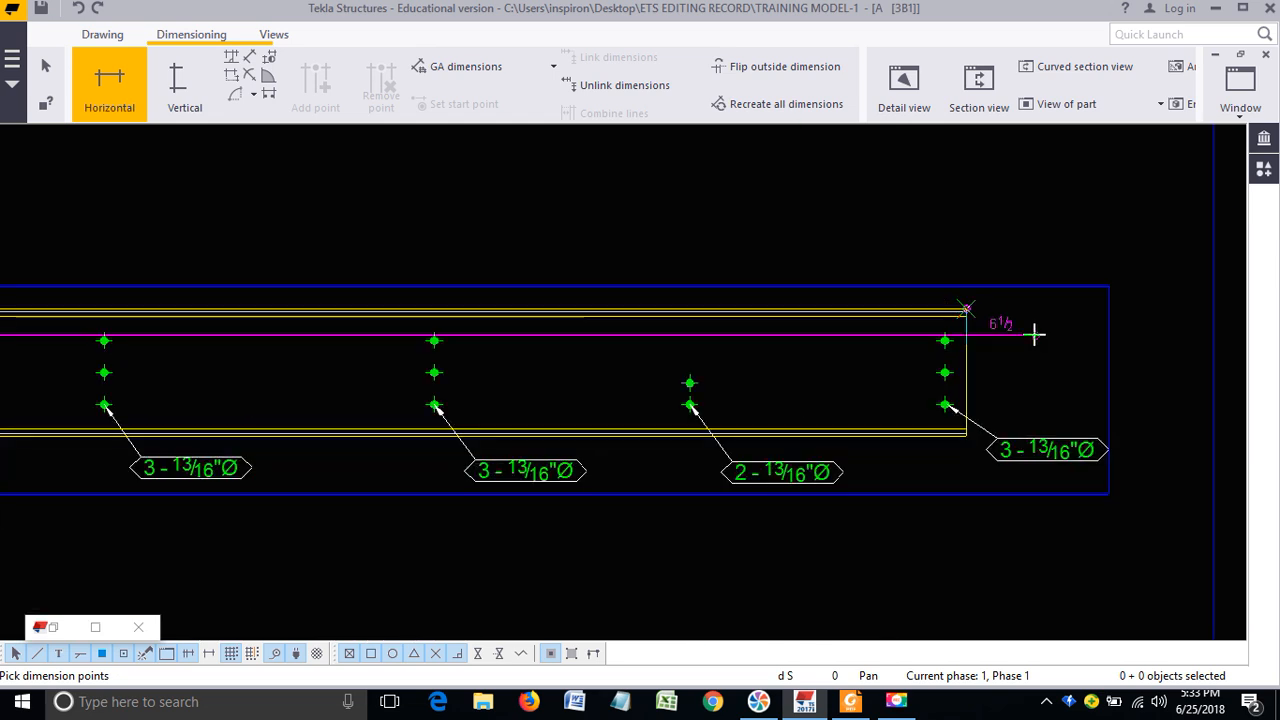
pyautogui.scroll(-3, 1049, 328)
pyautogui.scroll(4, 874, 340)
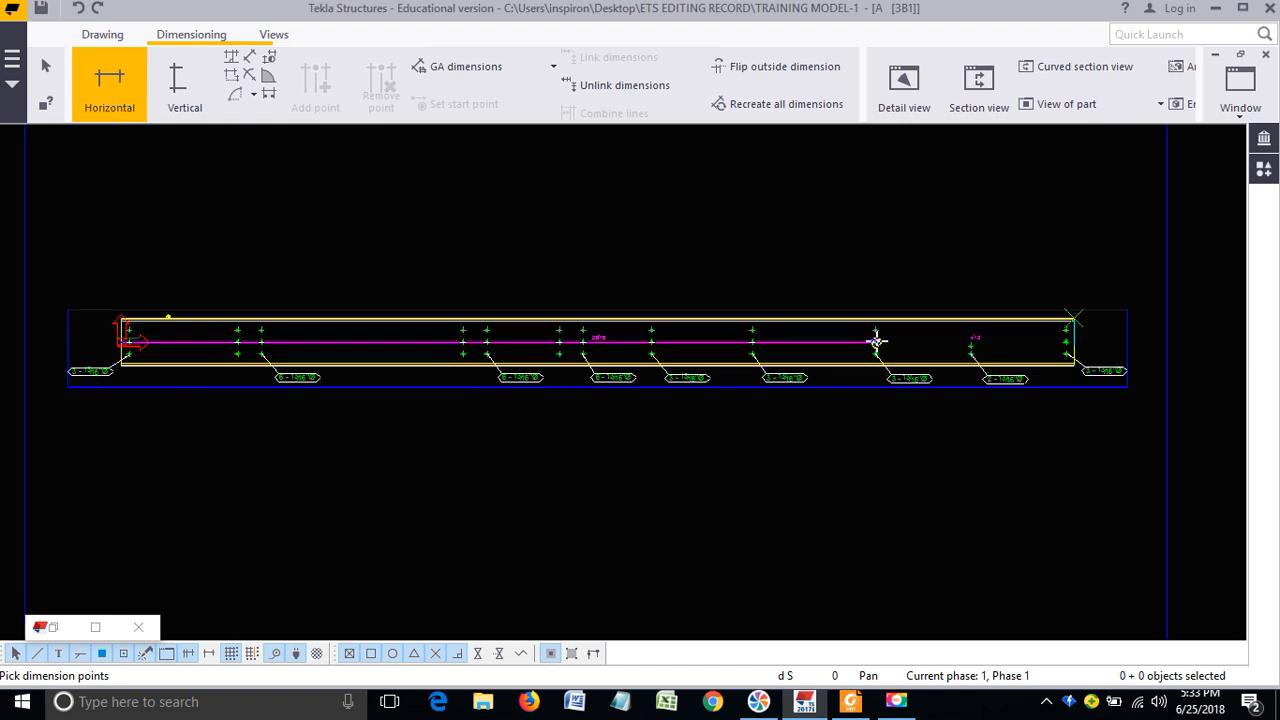
pyautogui.scroll(-2, 889, 280)
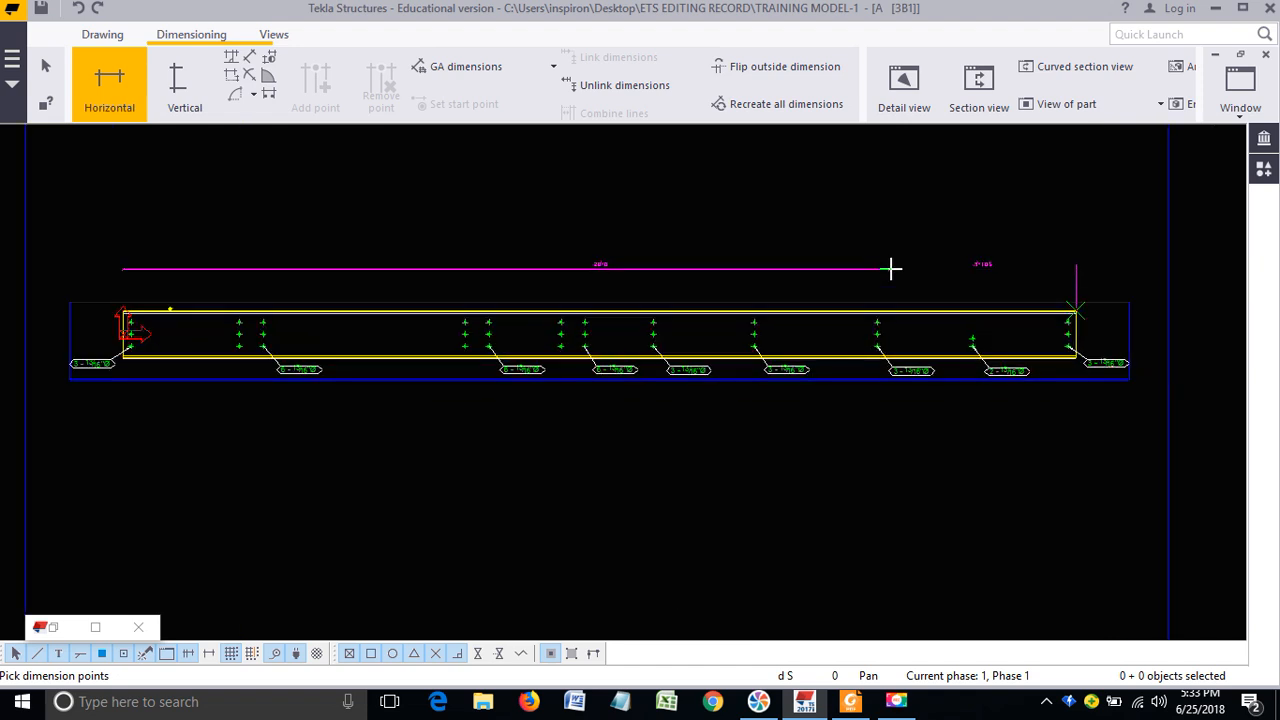
pyautogui.scroll(2, 890, 268)
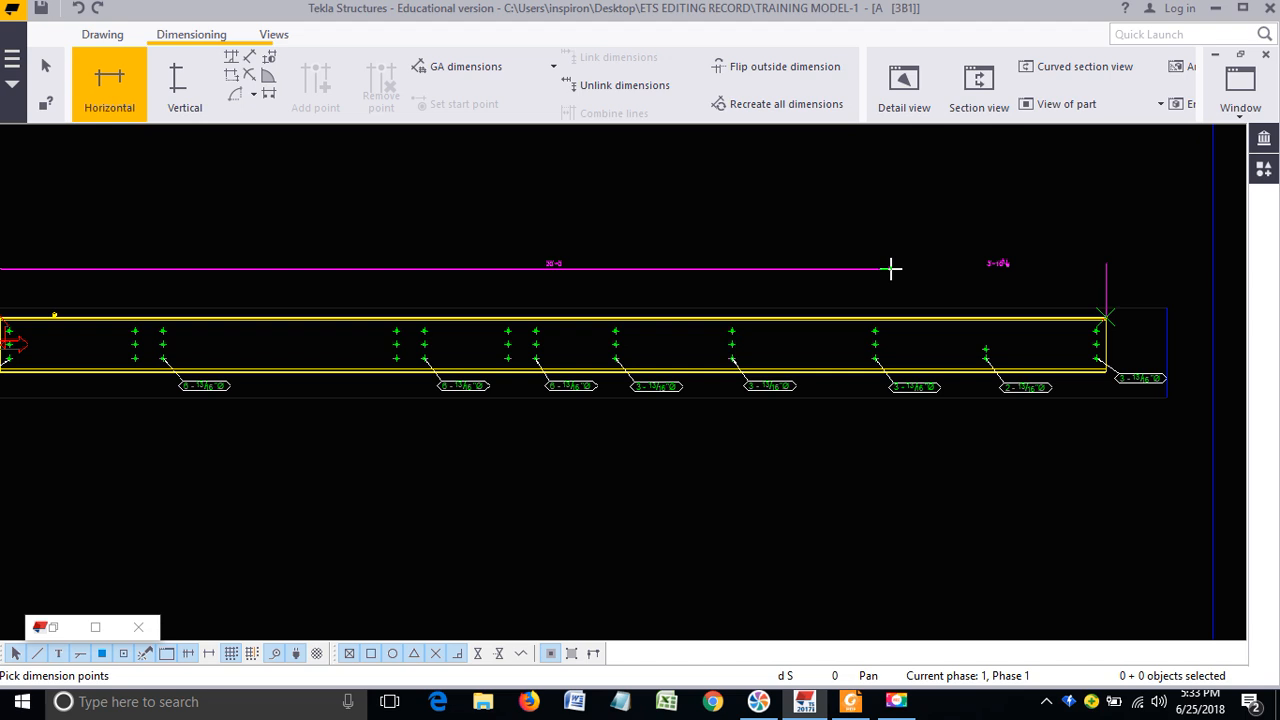
pyautogui.click(890, 268)
pyautogui.scroll(1, 890, 268)
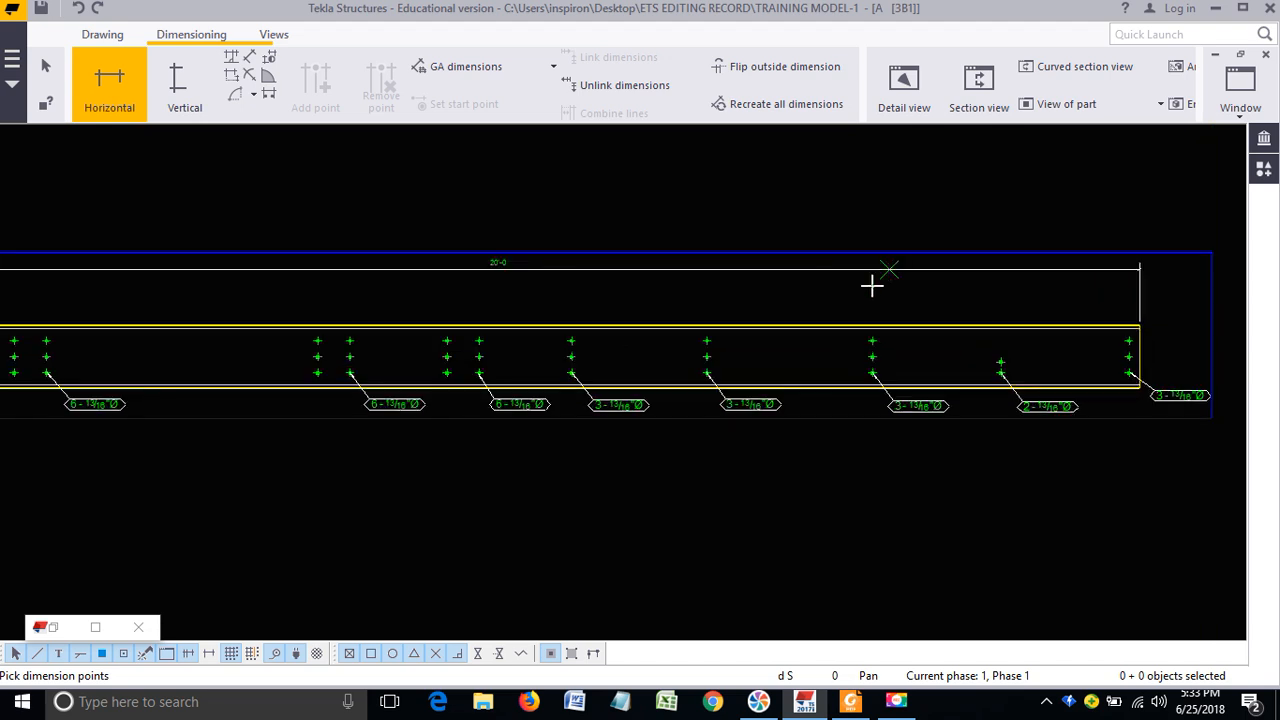
pyautogui.rightClick(822, 286)
pyautogui.click(849, 291)
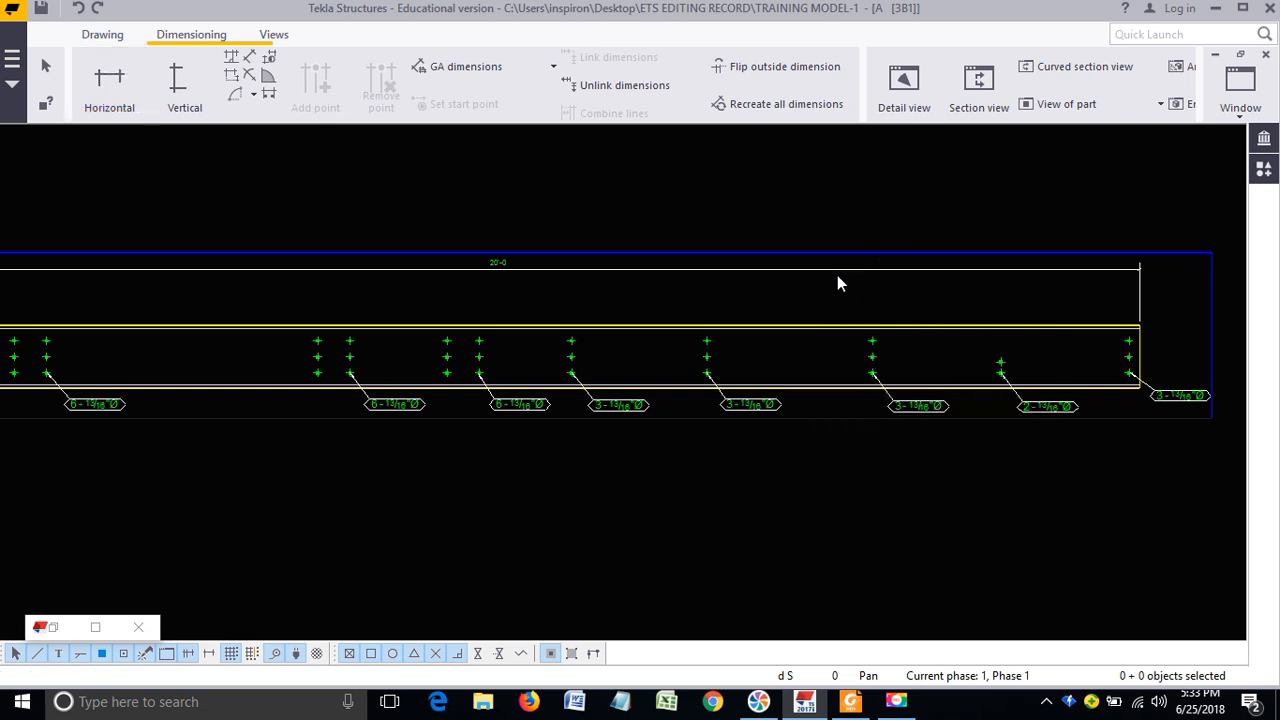
pyautogui.click(825, 271)
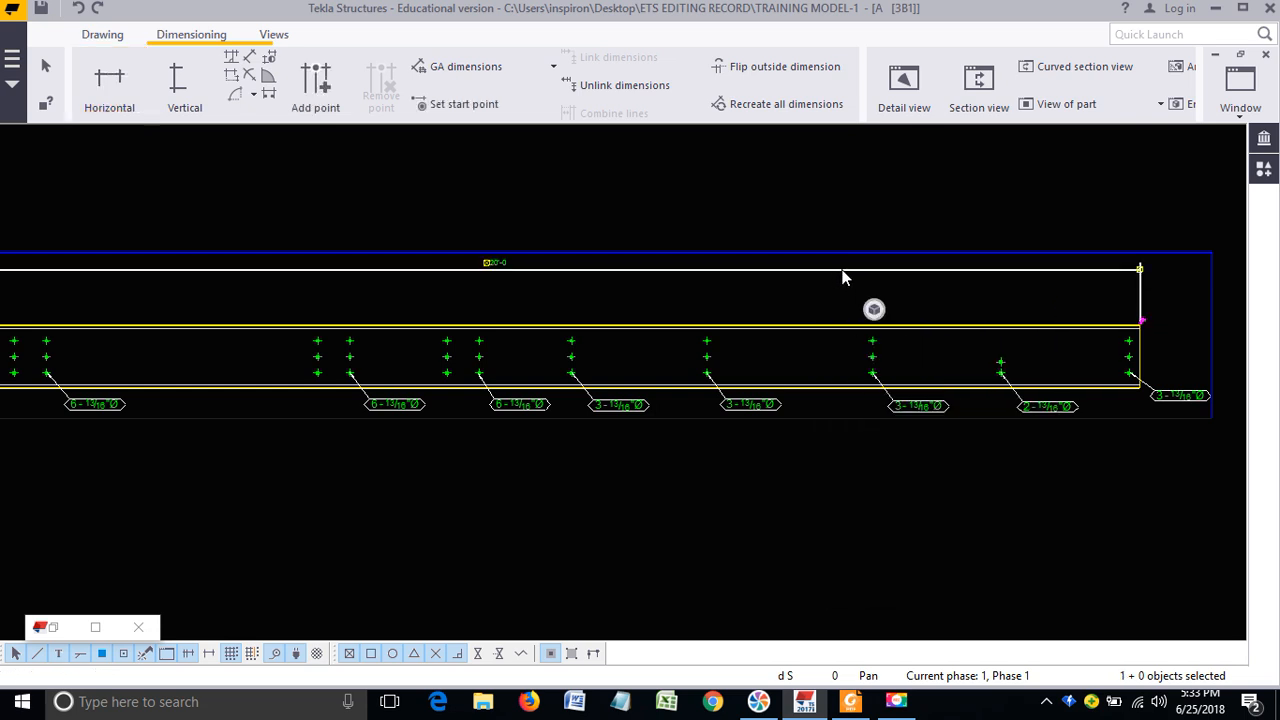
pyautogui.moveTo(846, 272); pyautogui.dragTo(861, 246)
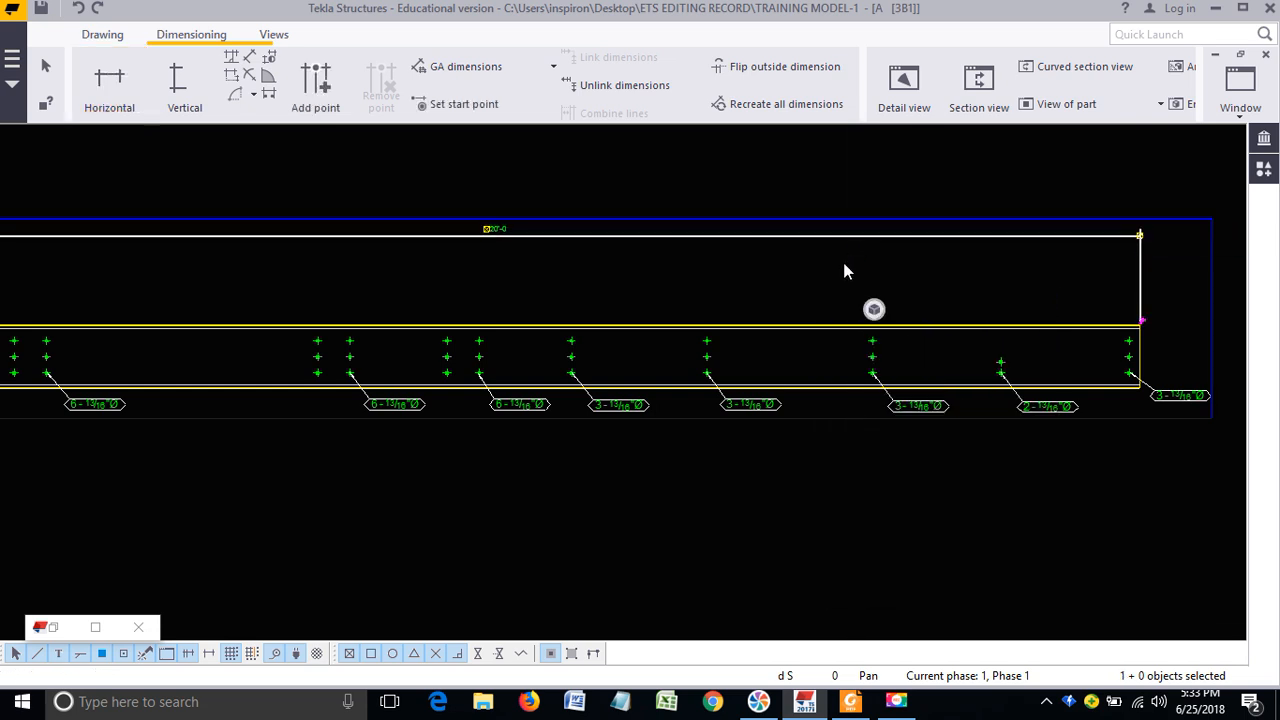
# Step: Set the overall dimension's text height to 1/8 and apply the change to the dimension
pyautogui.doubleClick(738, 243)
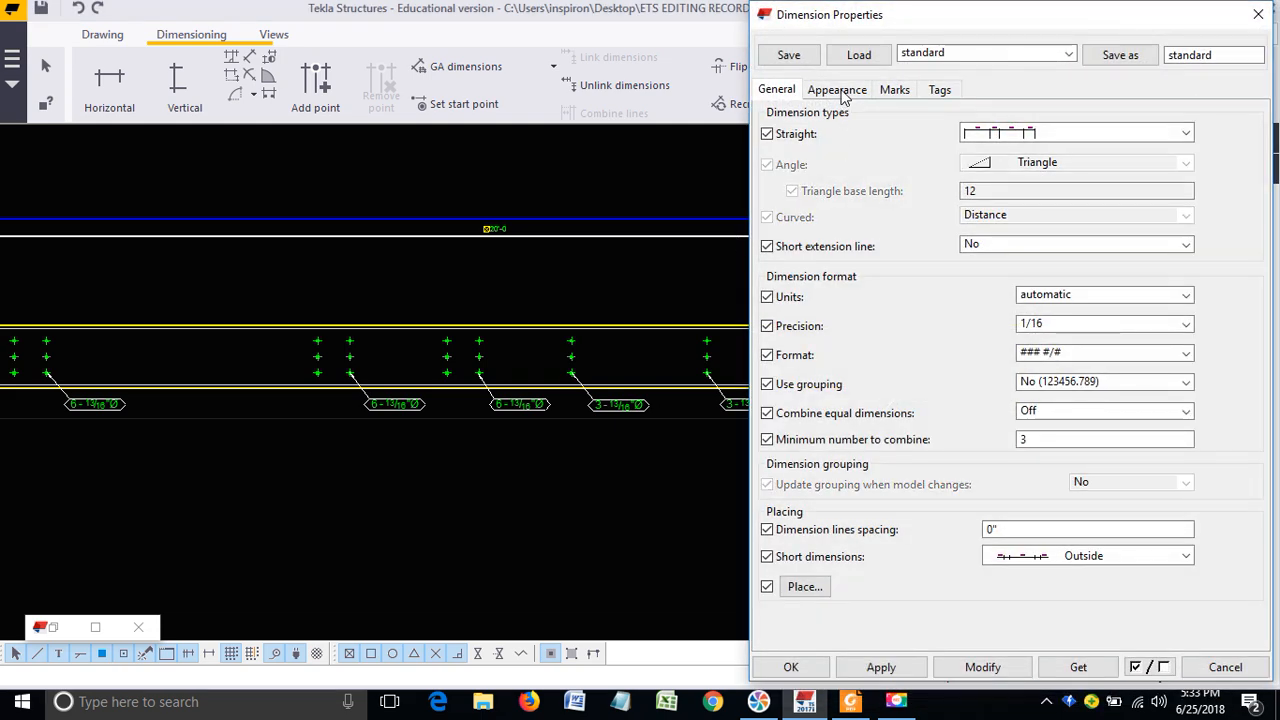
pyautogui.click(836, 89)
pyautogui.click(891, 187)
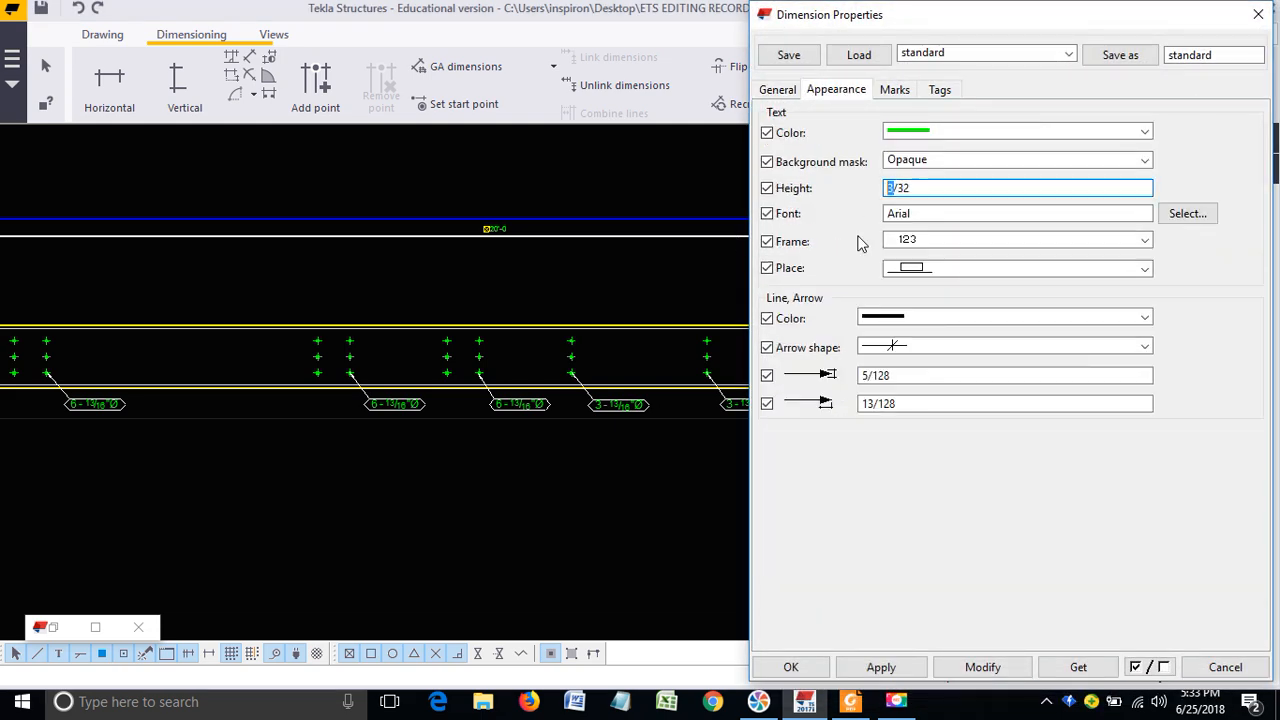
pyautogui.click(932, 191)
pyautogui.click(968, 670)
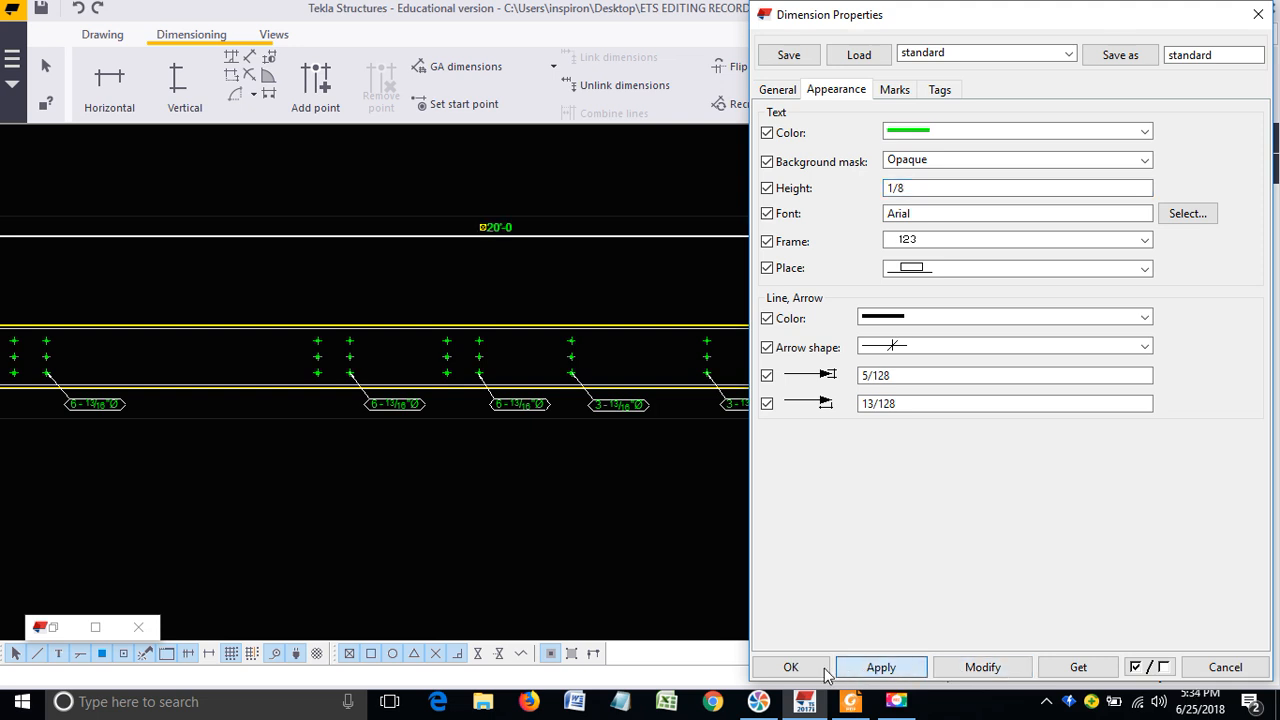
pyautogui.click(790, 668)
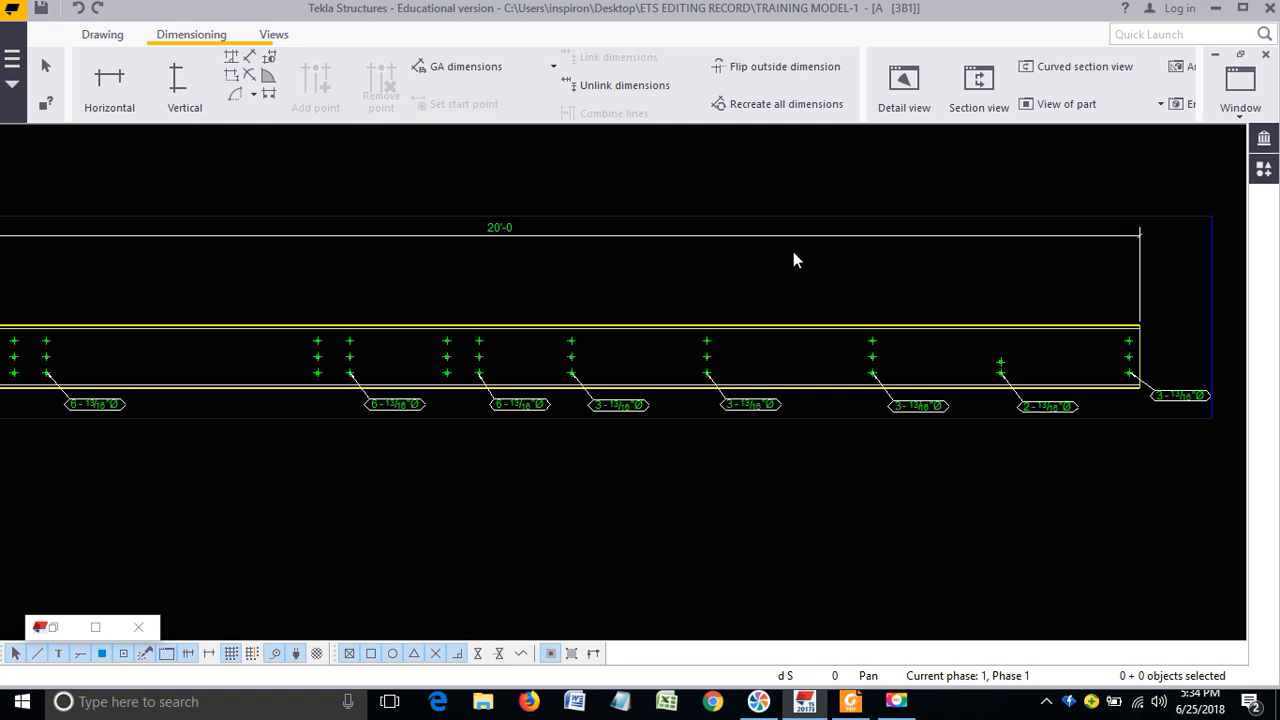
# Step: Reopen the overall dimension's properties, apply the current settings and close them
pyautogui.scroll(-3, 793, 262)
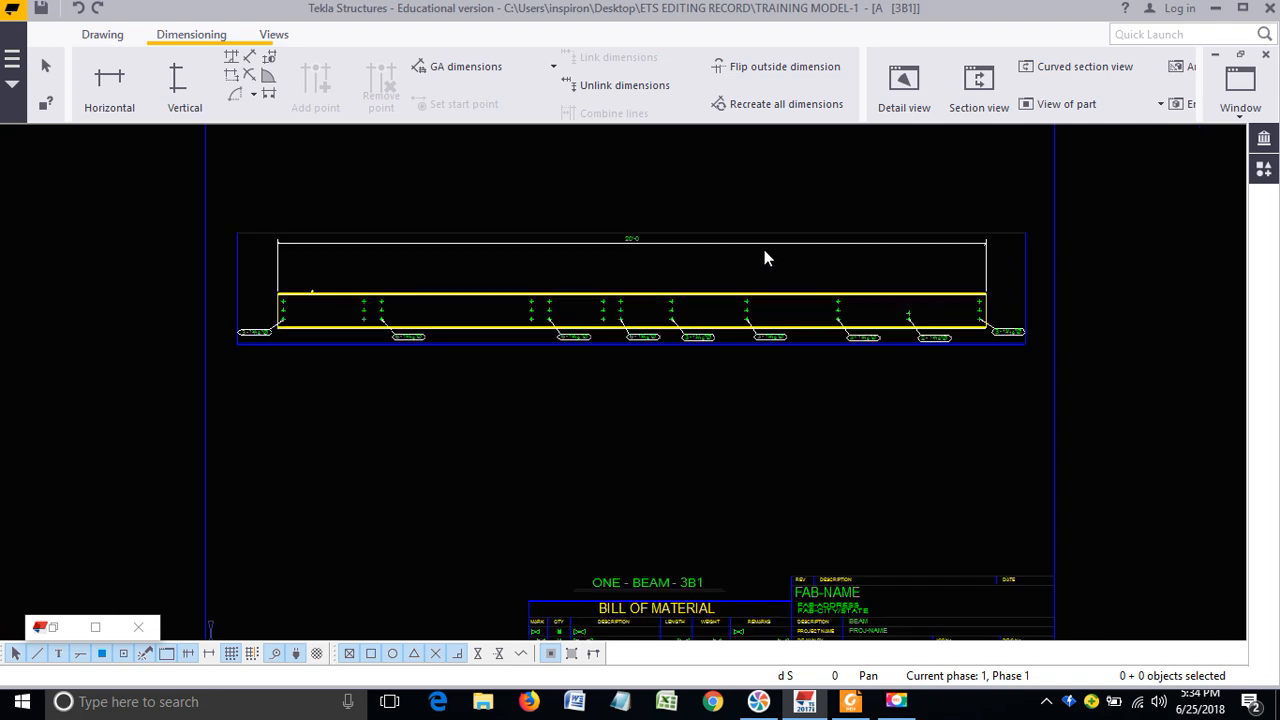
pyautogui.doubleClick(751, 243)
pyautogui.scroll(1, 751, 243)
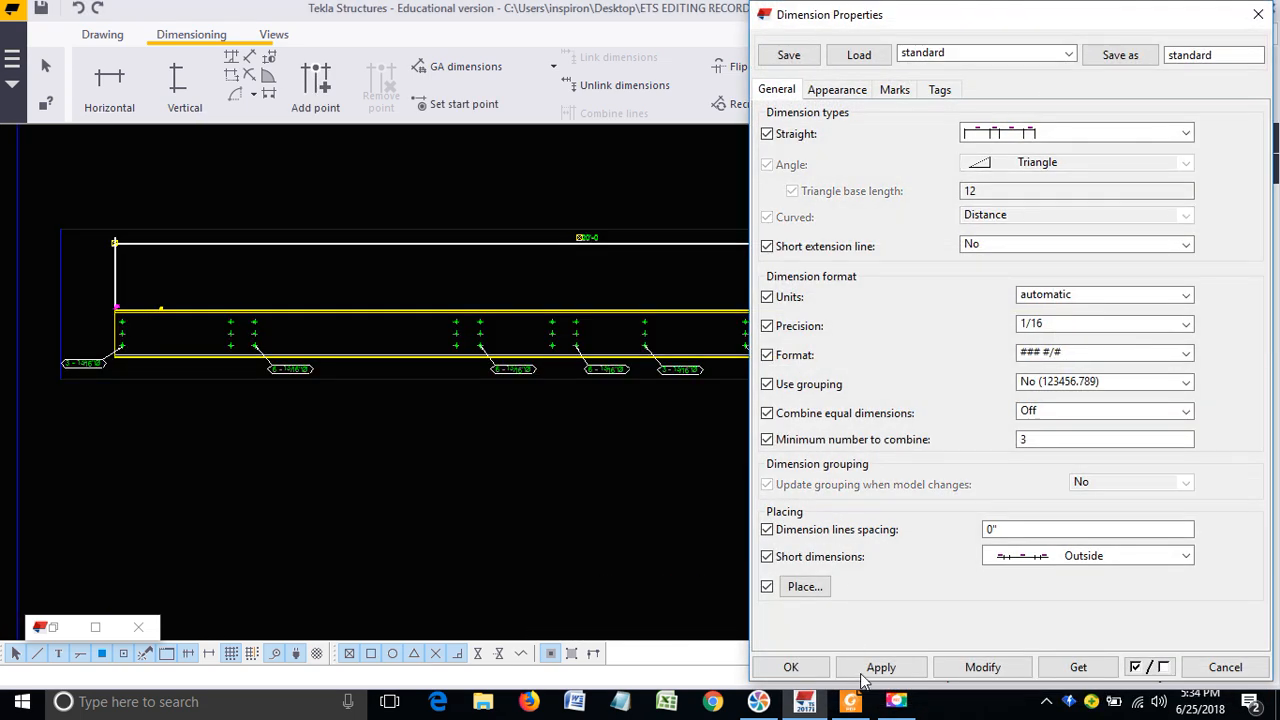
pyautogui.click(860, 668)
pyautogui.click(790, 667)
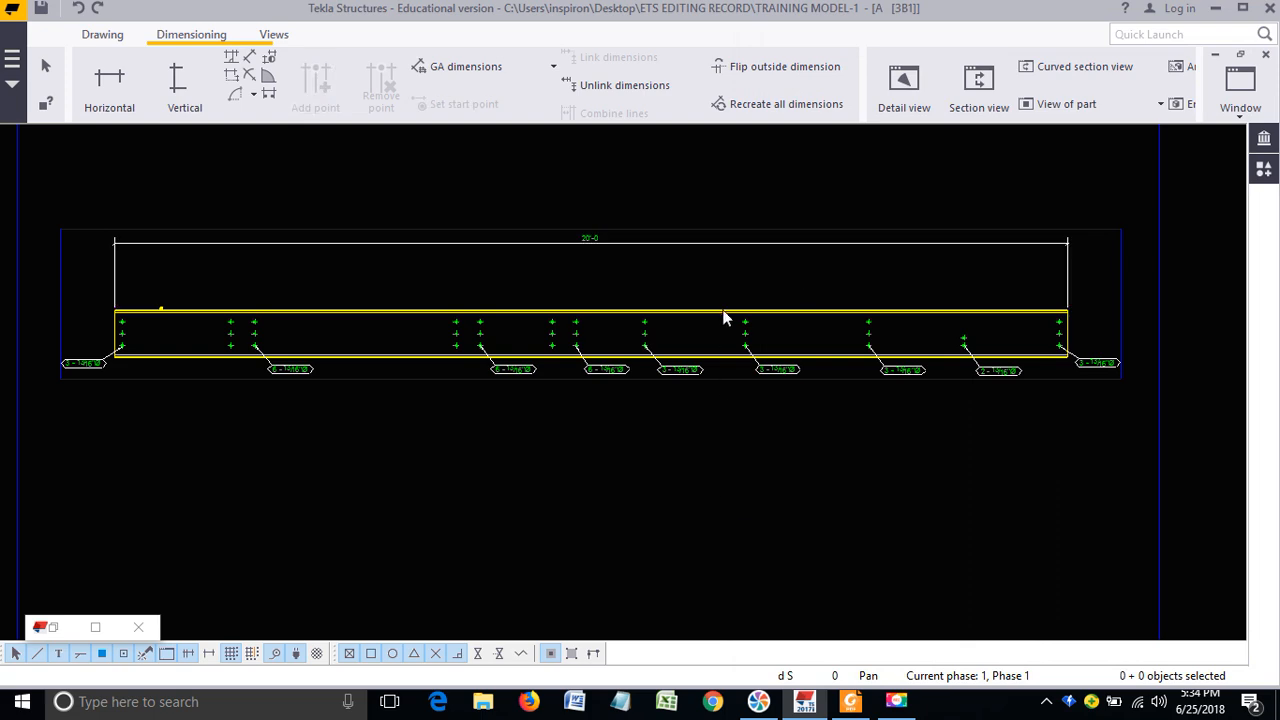
# Step: Set the placing of the beam's overall length dimension to free in its dimension properties
pyautogui.doubleClick(703, 243)
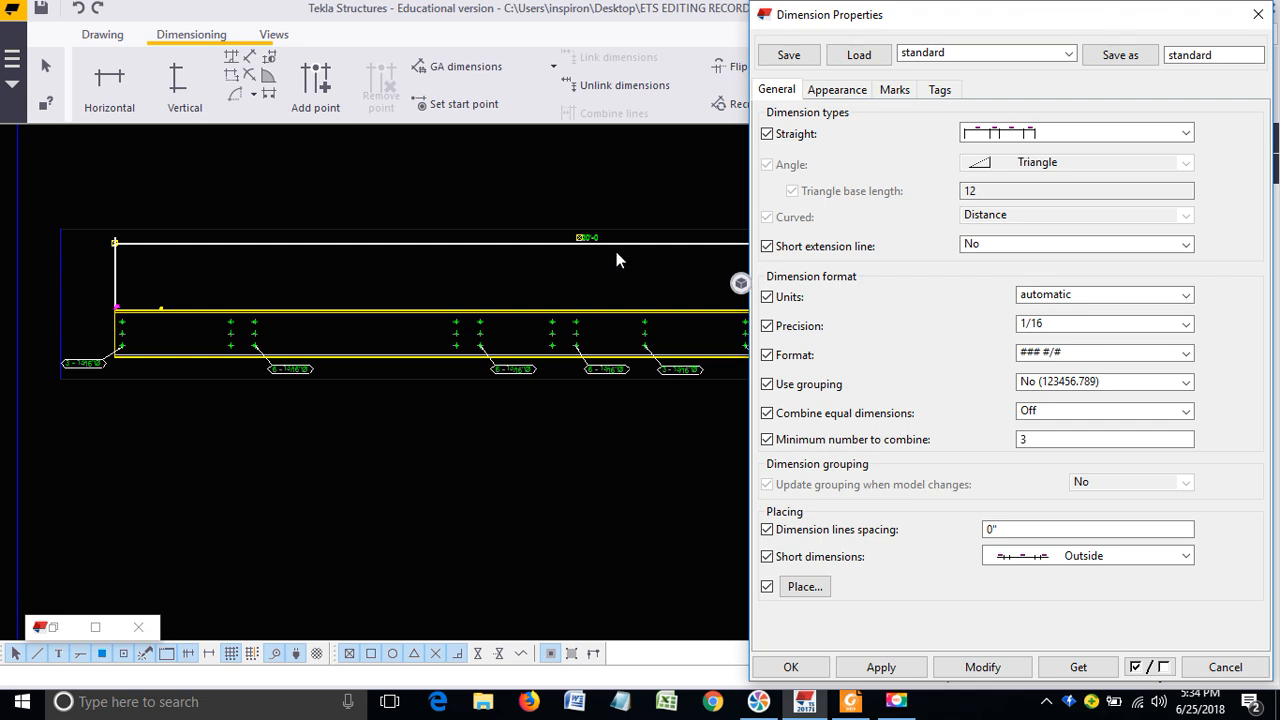
pyautogui.click(803, 587)
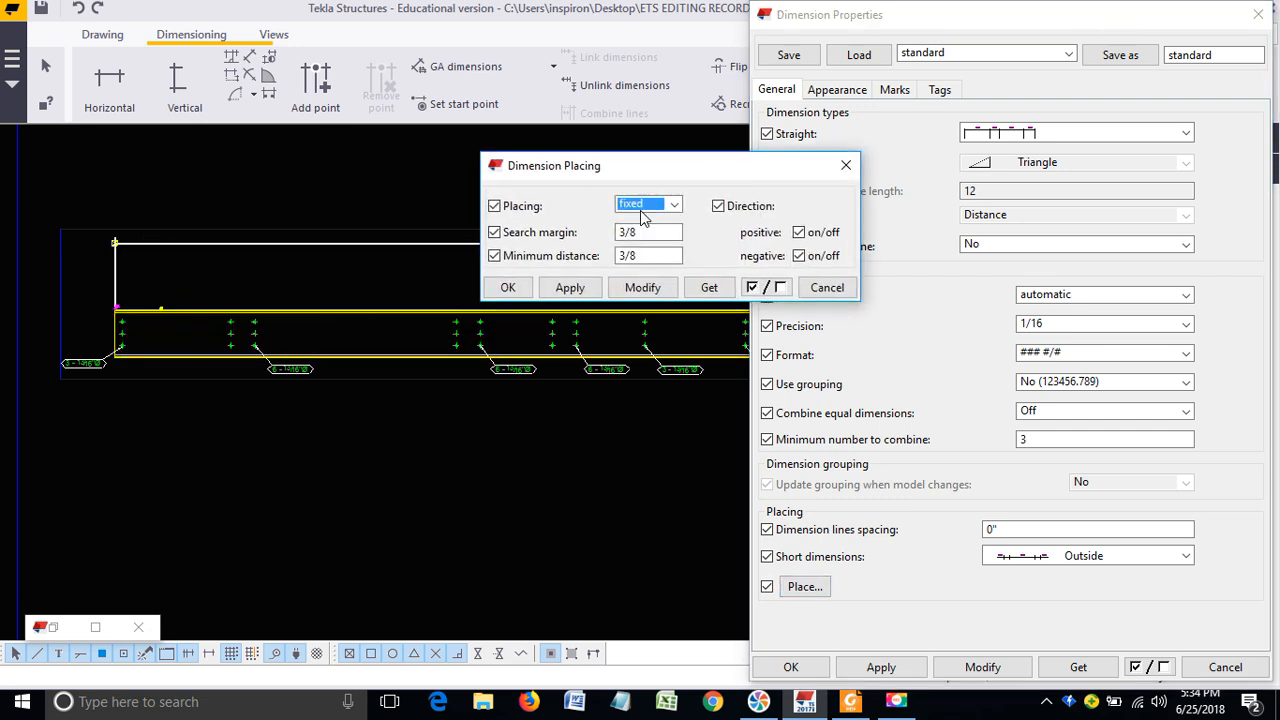
pyautogui.click(642, 210)
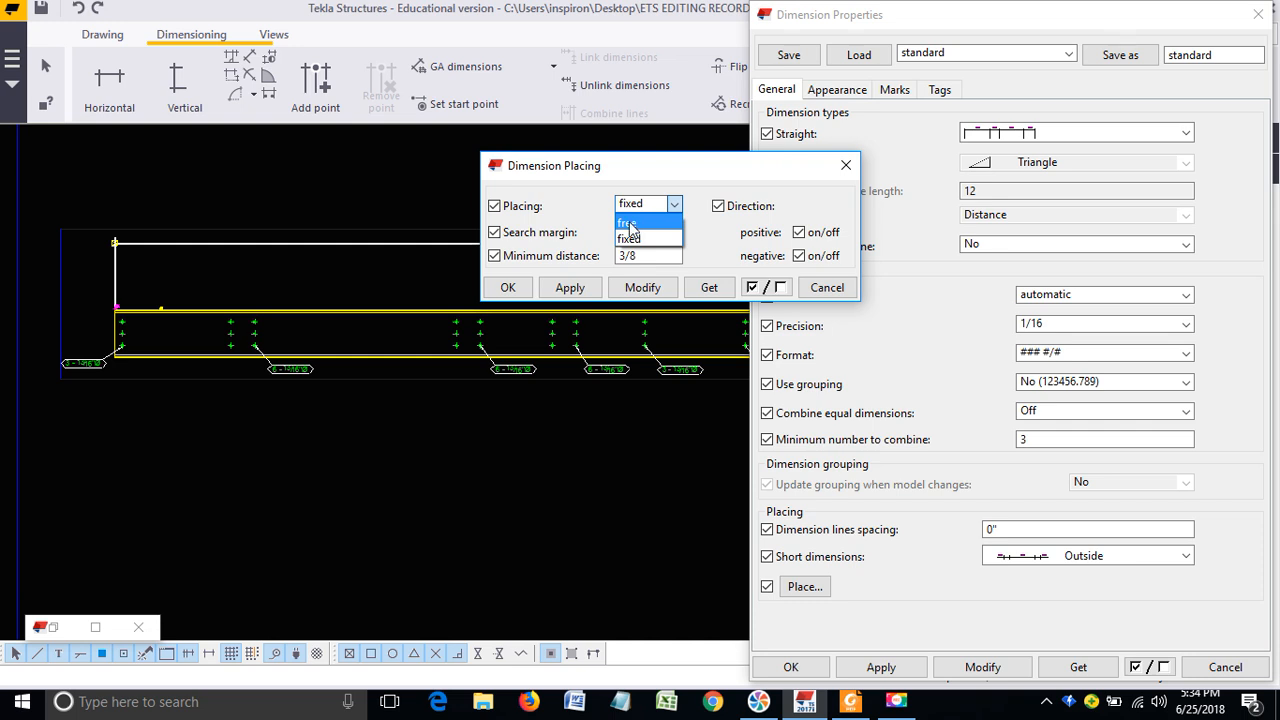
pyautogui.click(634, 224)
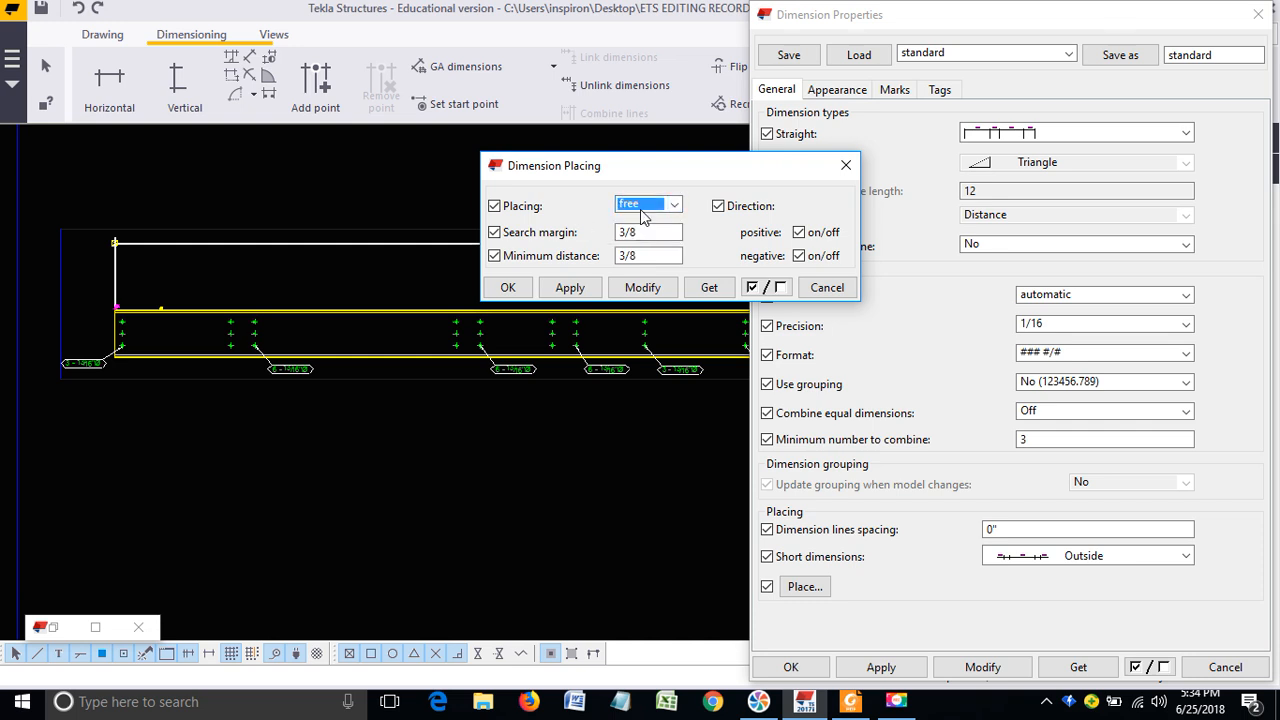
pyautogui.click(641, 288)
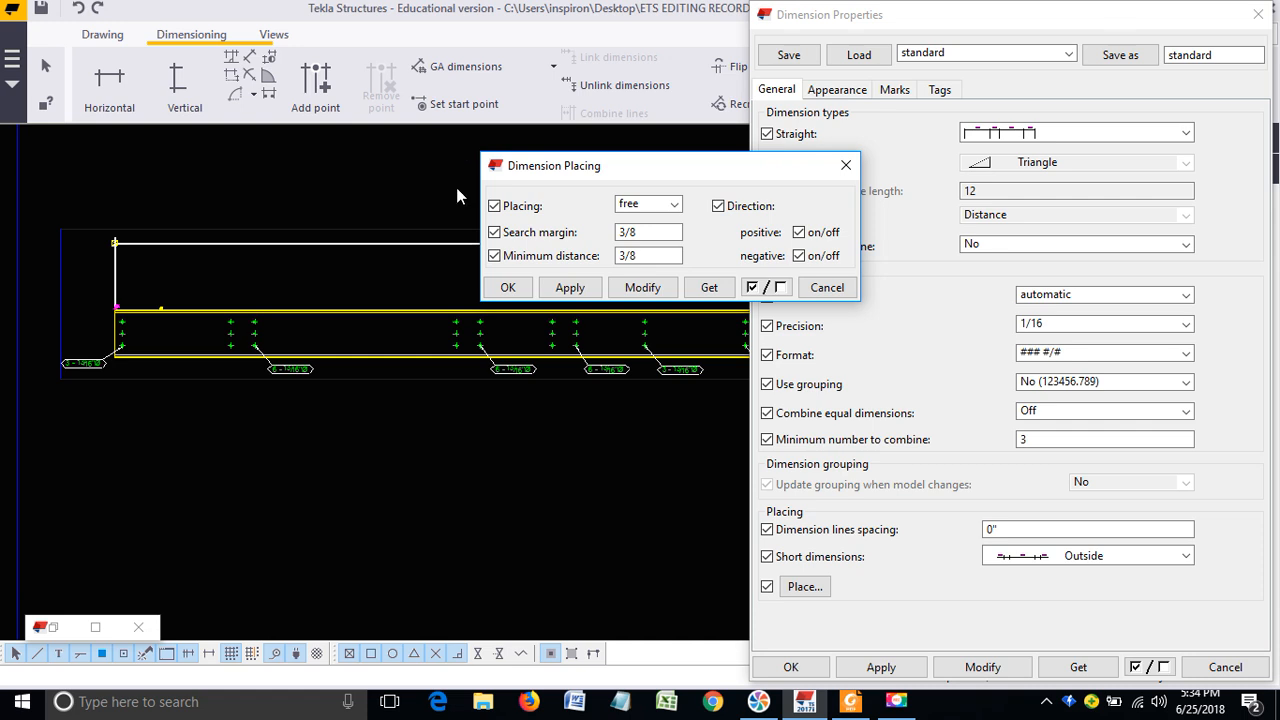
# Step: Set the overall length dimension's placing to fixed and accept the dimension properties
pyautogui.click(645, 205)
pyautogui.click(633, 235)
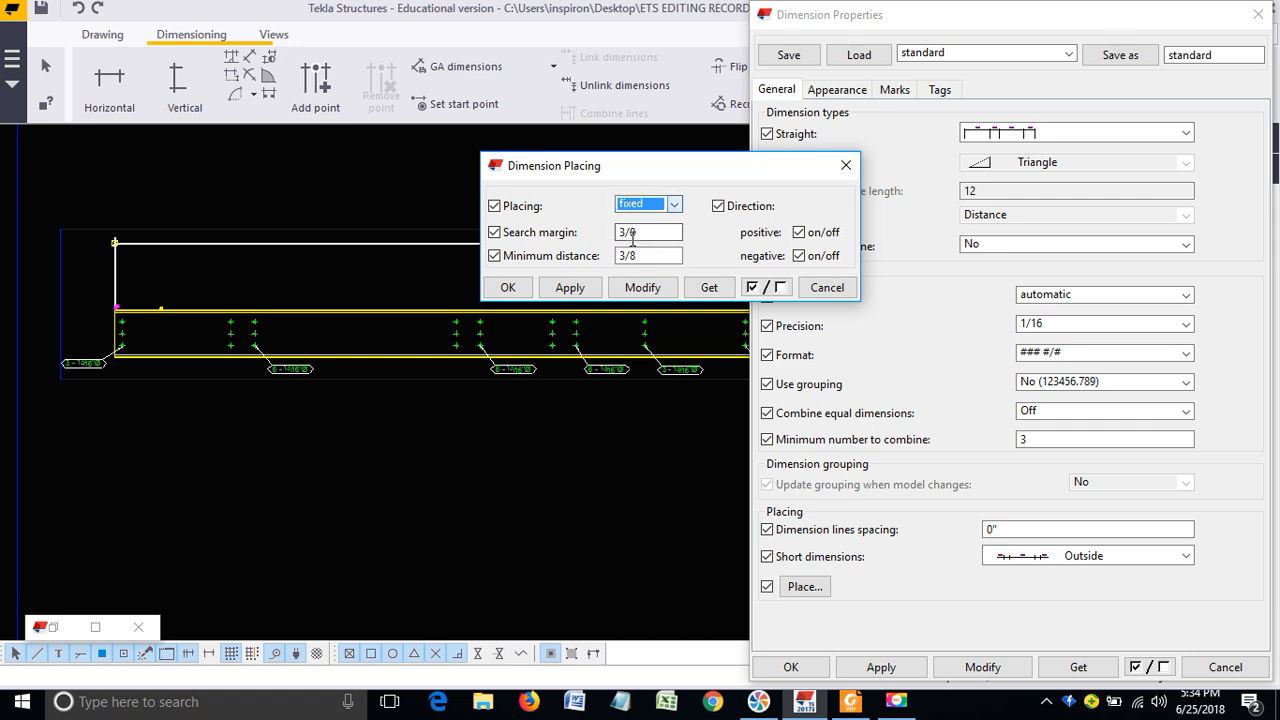
pyautogui.click(641, 288)
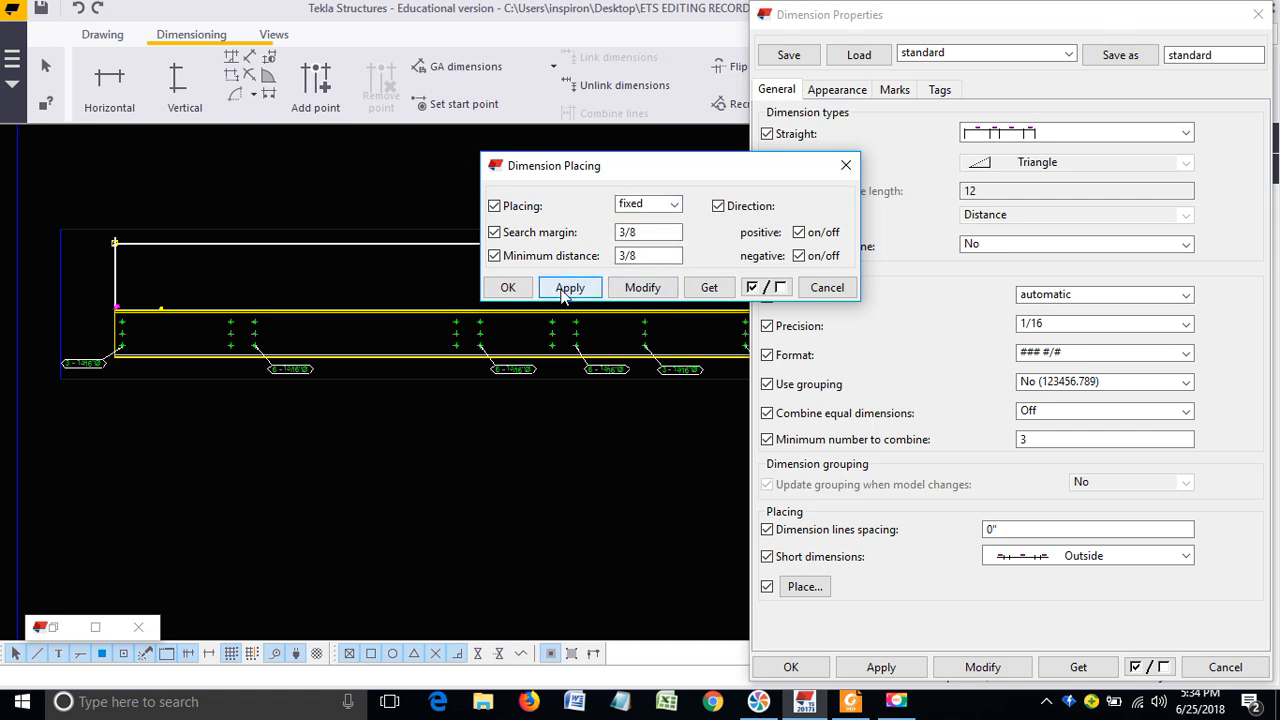
pyautogui.click(510, 288)
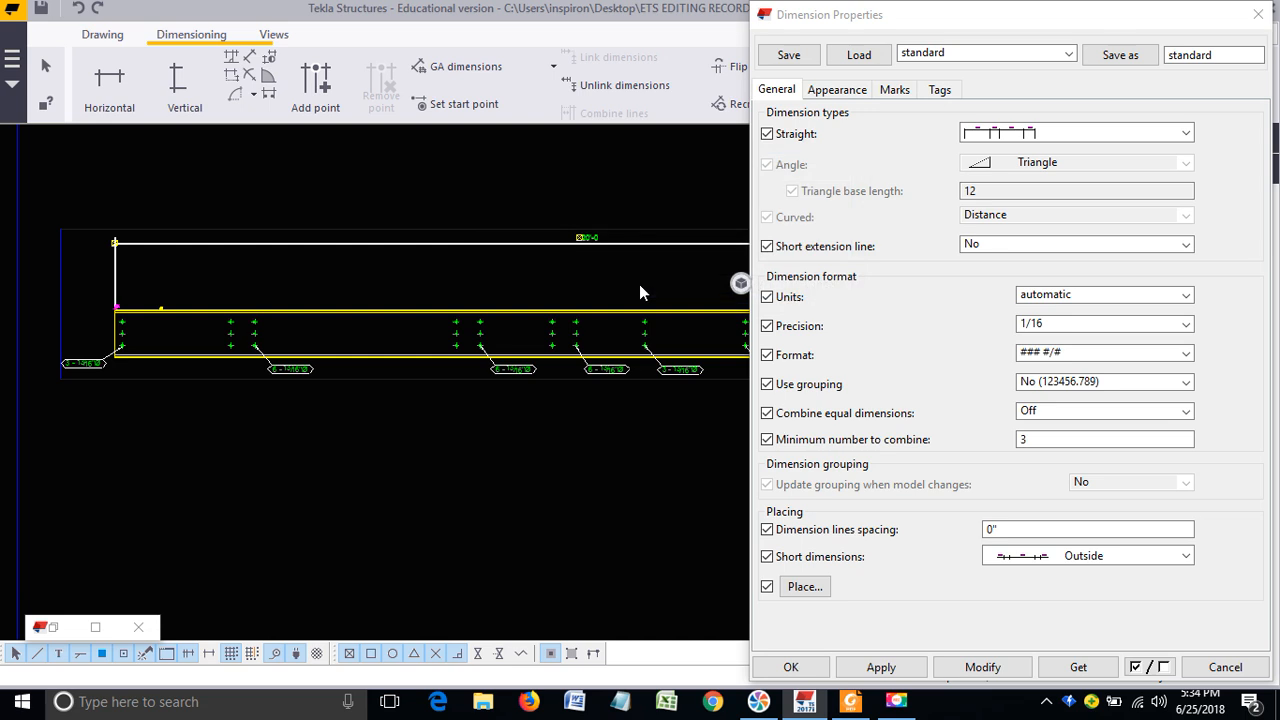
pyautogui.click(818, 666)
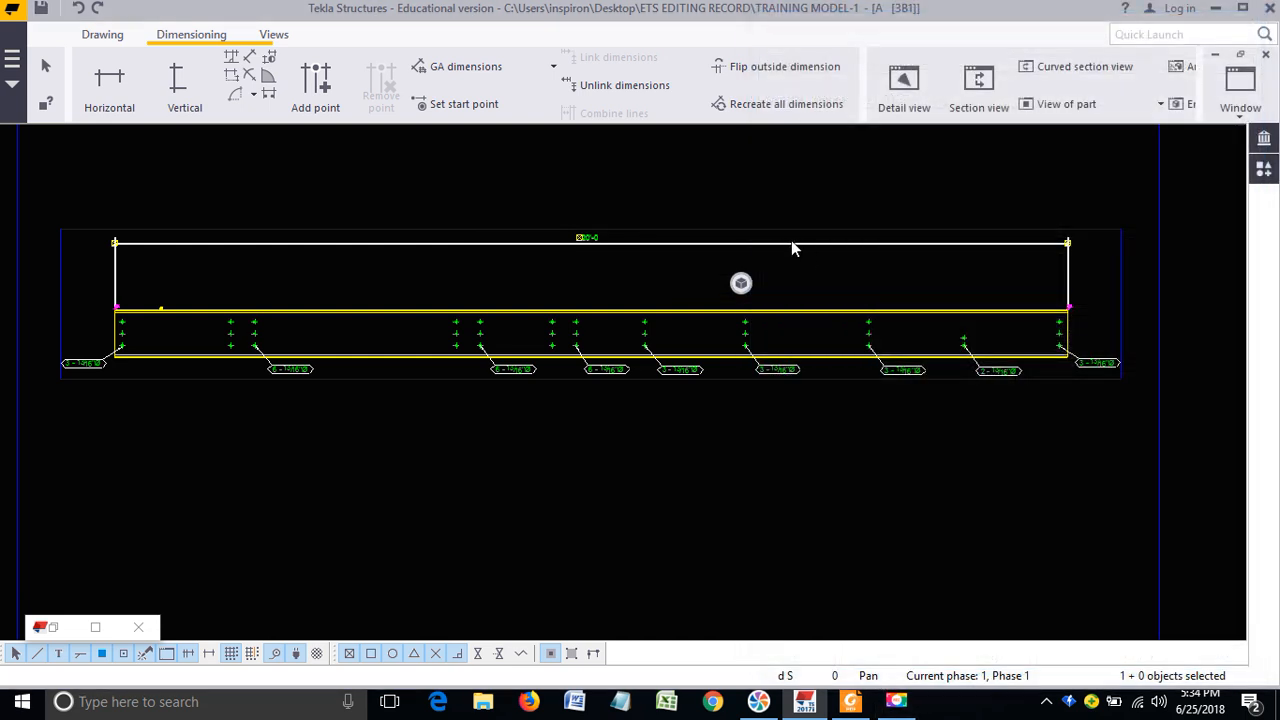
# Step: Move the overall length dimension line closer to the beam's top flange
pyautogui.moveTo(796, 244); pyautogui.dragTo(826, 263)
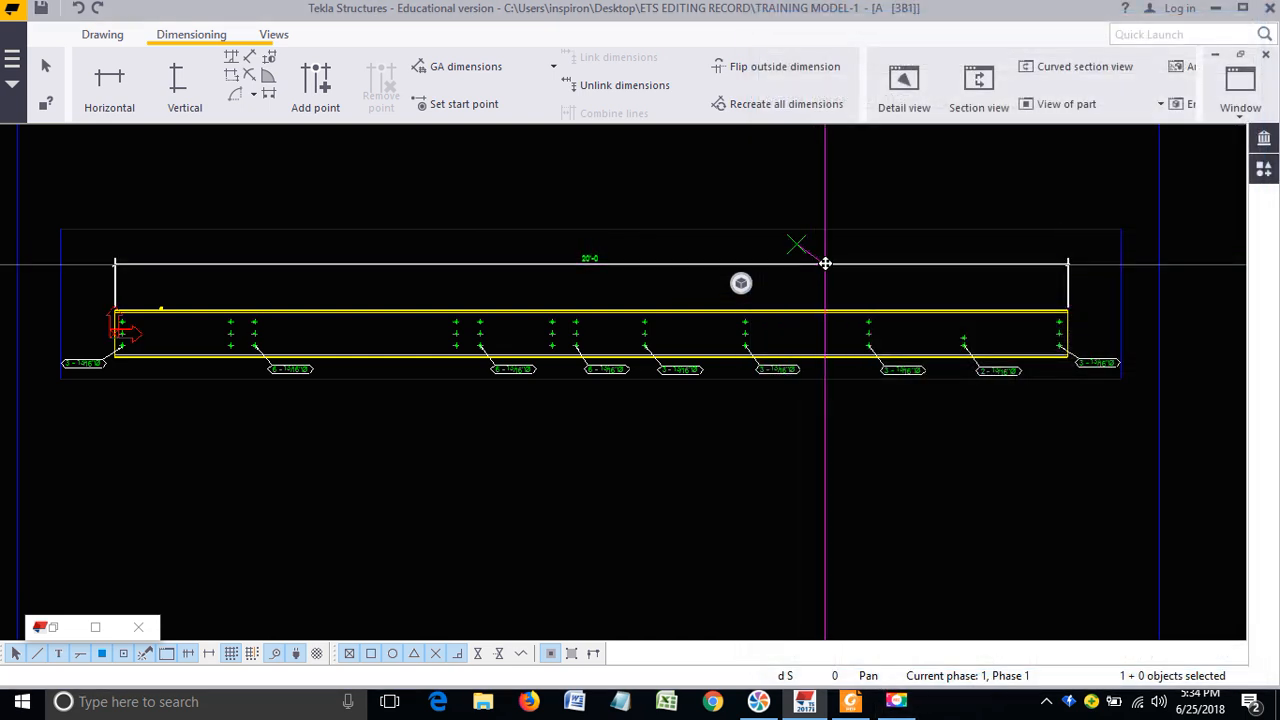
pyautogui.scroll(2, 838, 272)
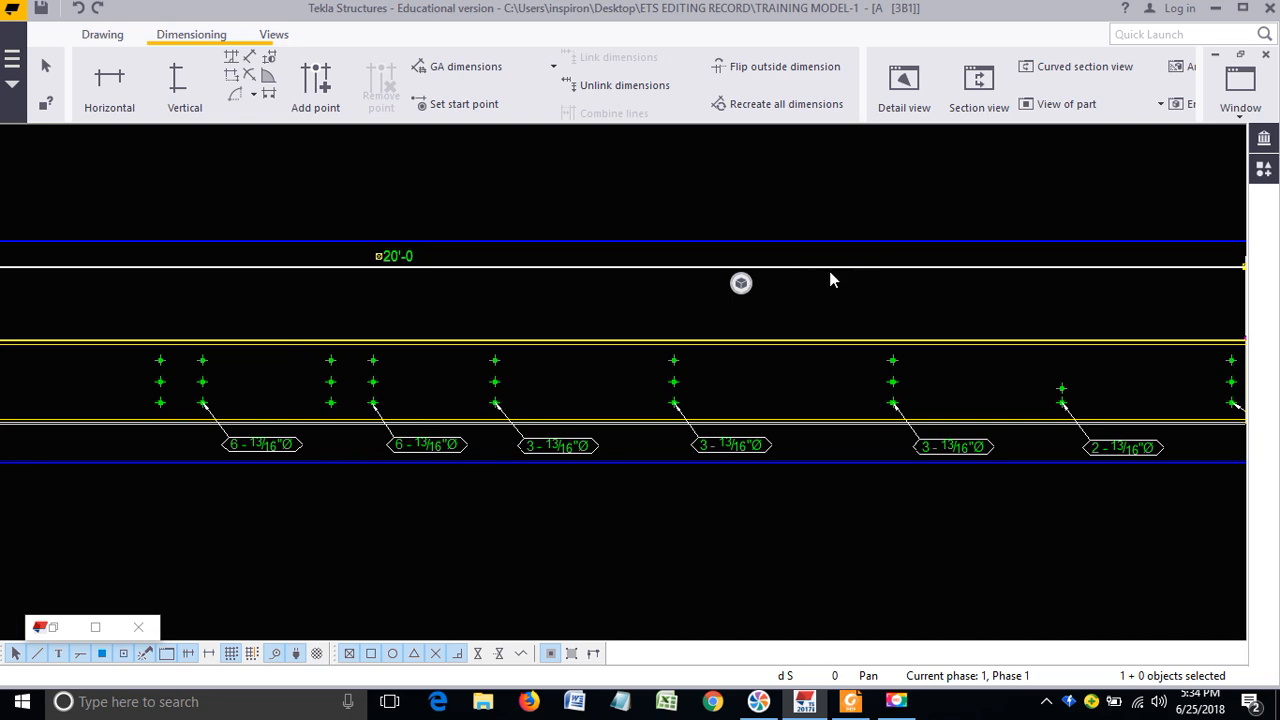
pyautogui.scroll(-2, 828, 277)
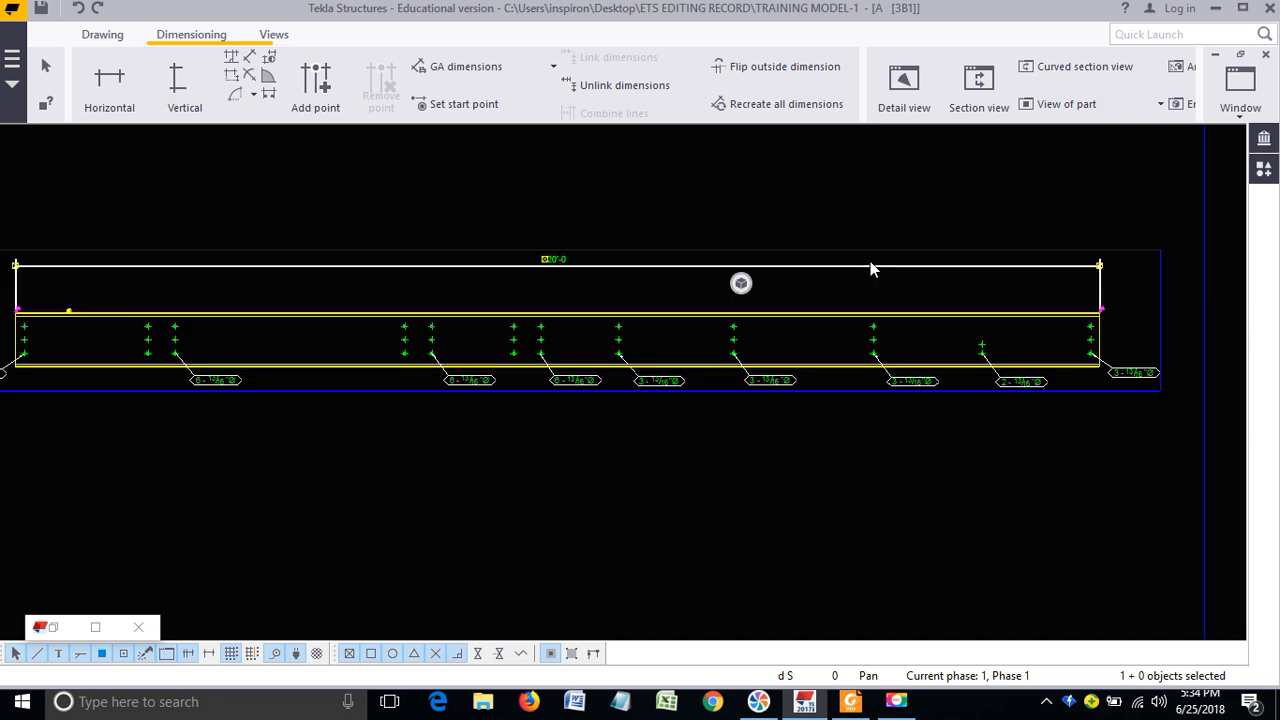
pyautogui.click(126, 84)
pyautogui.moveTo(215, 335); pyautogui.dragTo(563, 323, button='middle')
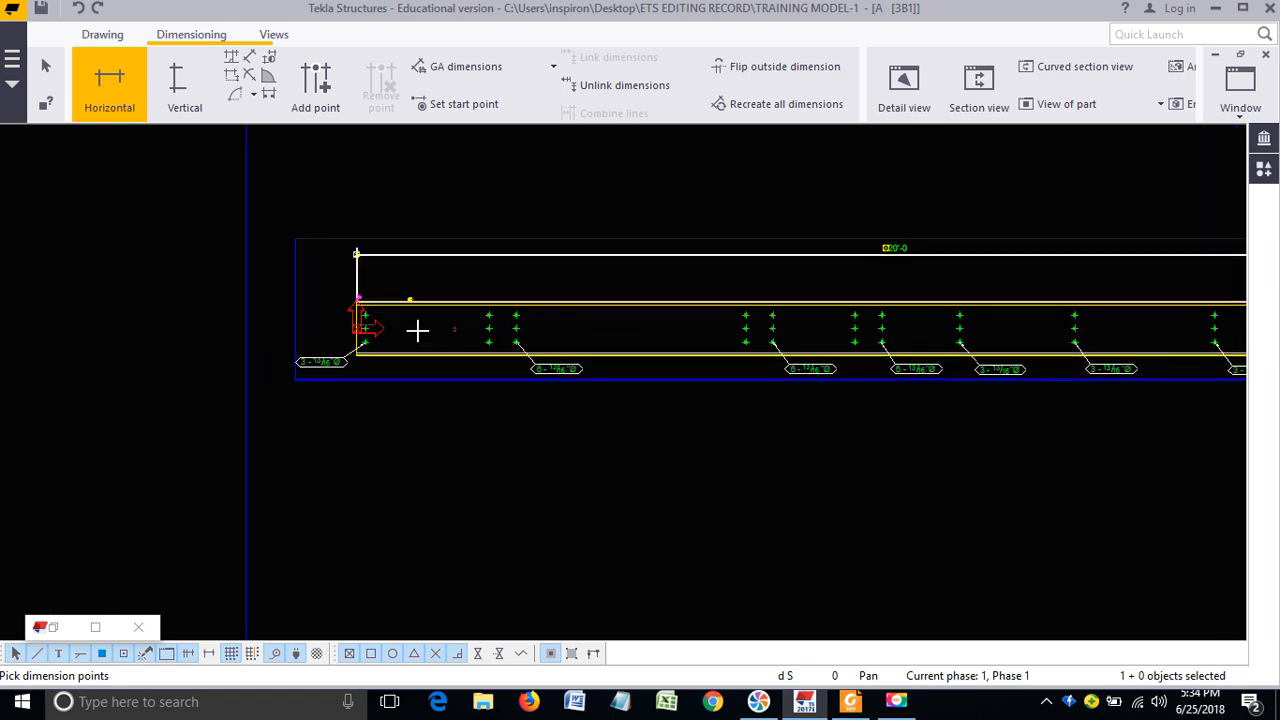
pyautogui.scroll(3, 354, 333)
pyautogui.scroll(-1, 352, 333)
pyautogui.rightClick(350, 260)
pyautogui.click(402, 275)
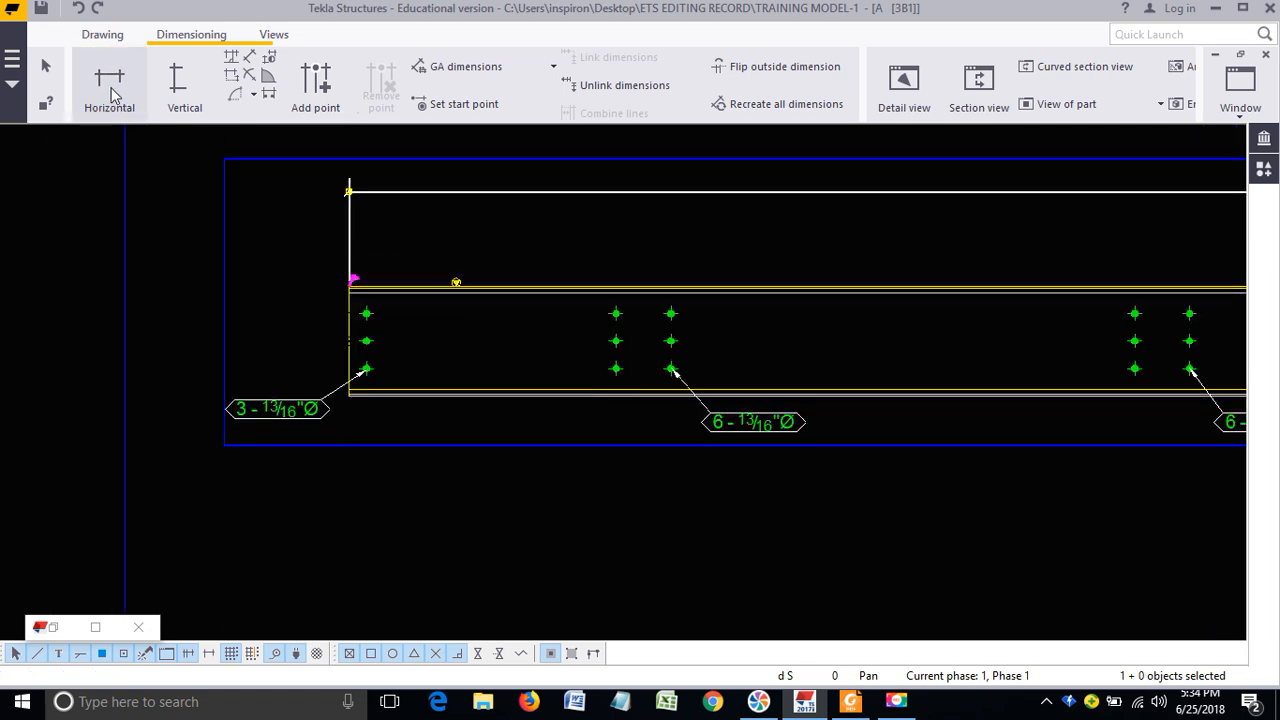
# Step: Start a horizontal dimension chain at the beam's left end and pick the bottom holes of the first three bolt columns
pyautogui.click(111, 95)
pyautogui.scroll(-2, 205, 284)
pyautogui.scroll(-1, 215, 291)
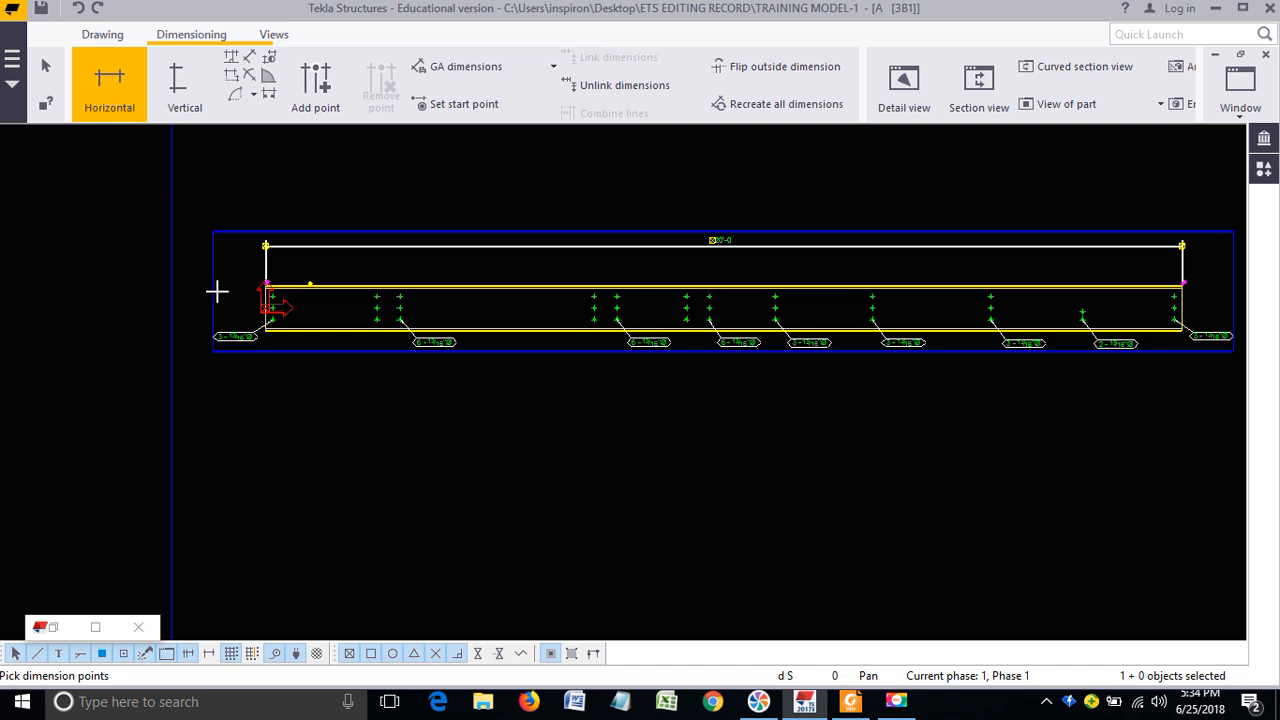
pyautogui.scroll(3, 240, 289)
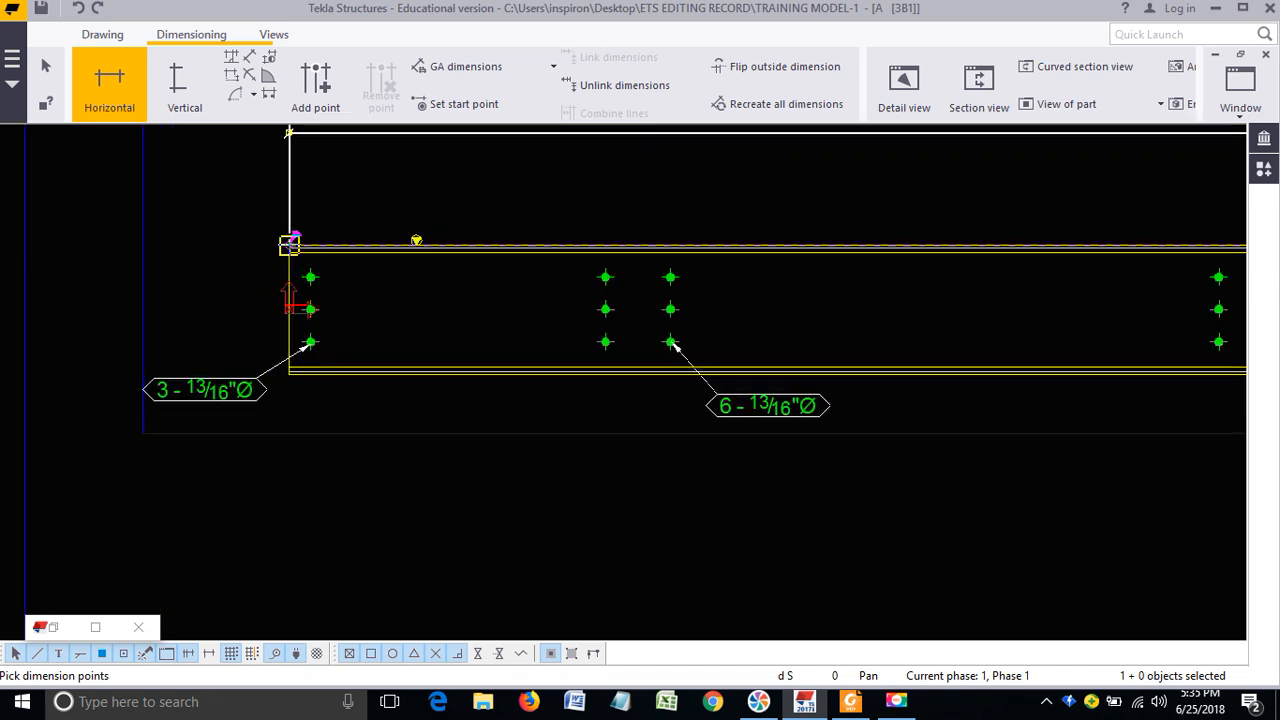
pyautogui.scroll(2, 287, 258)
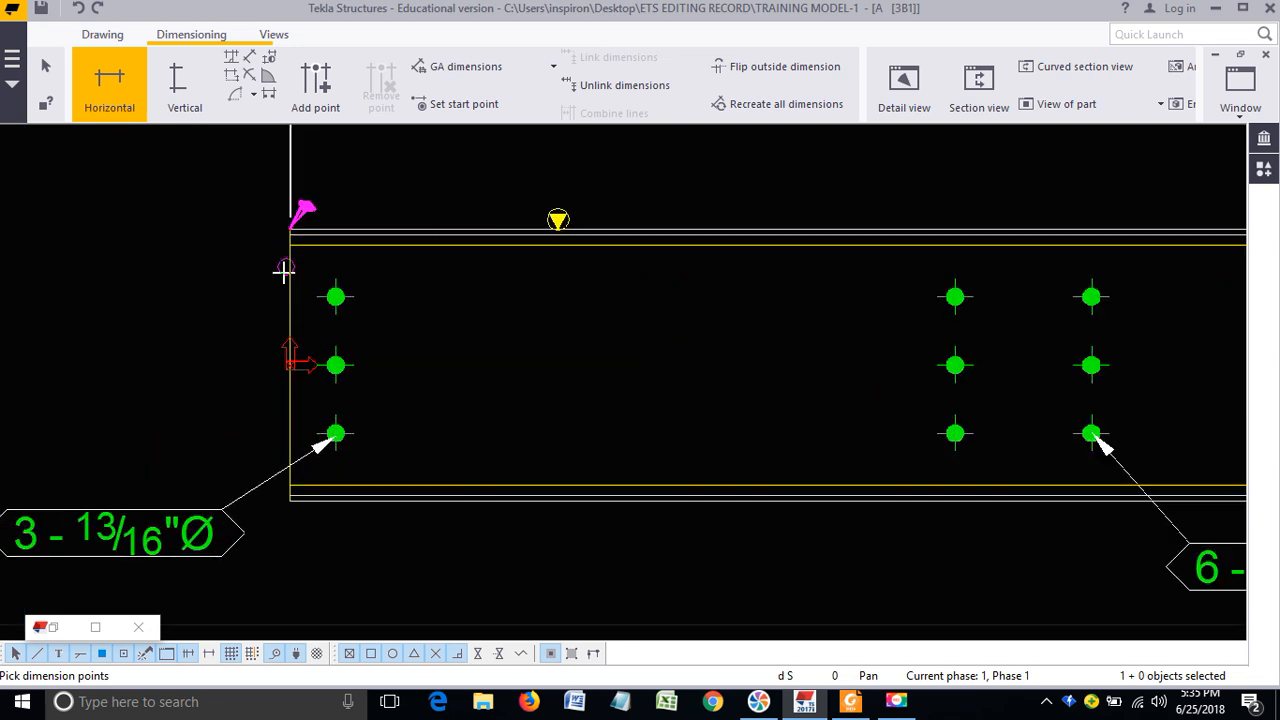
pyautogui.click(335, 433)
pyautogui.scroll(-2, 247, 455)
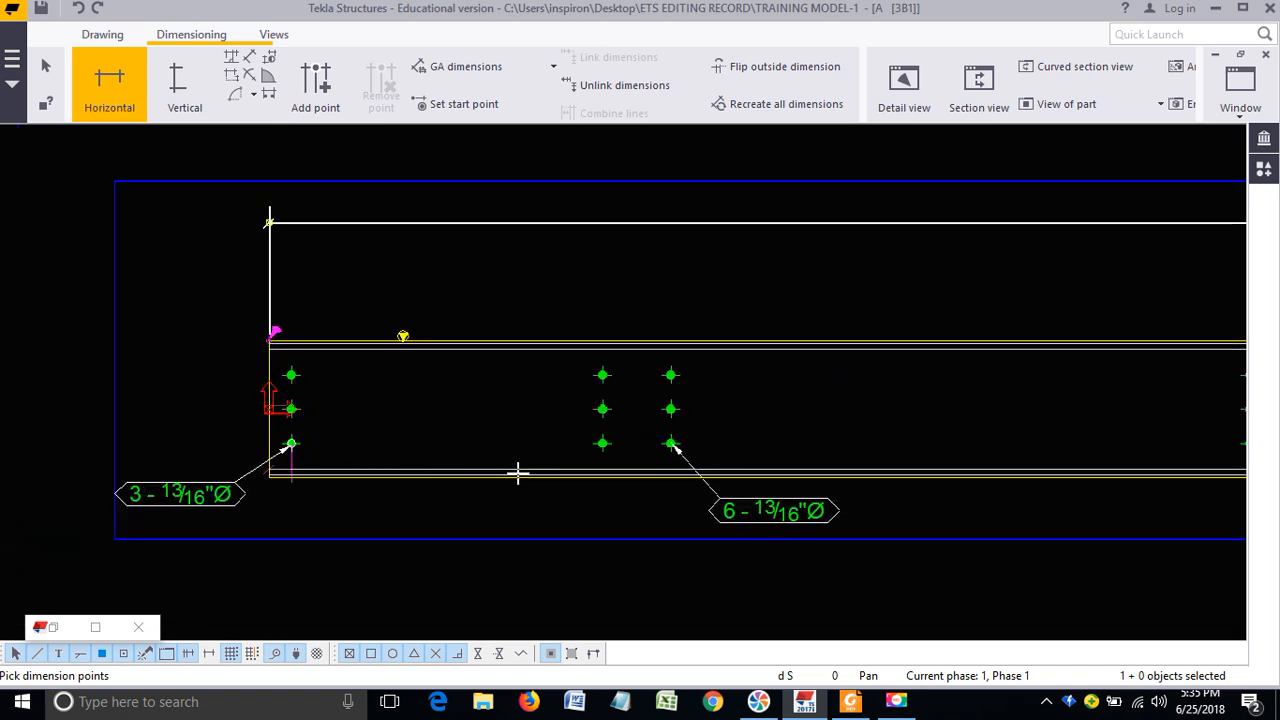
pyautogui.click(601, 443)
pyautogui.click(670, 443)
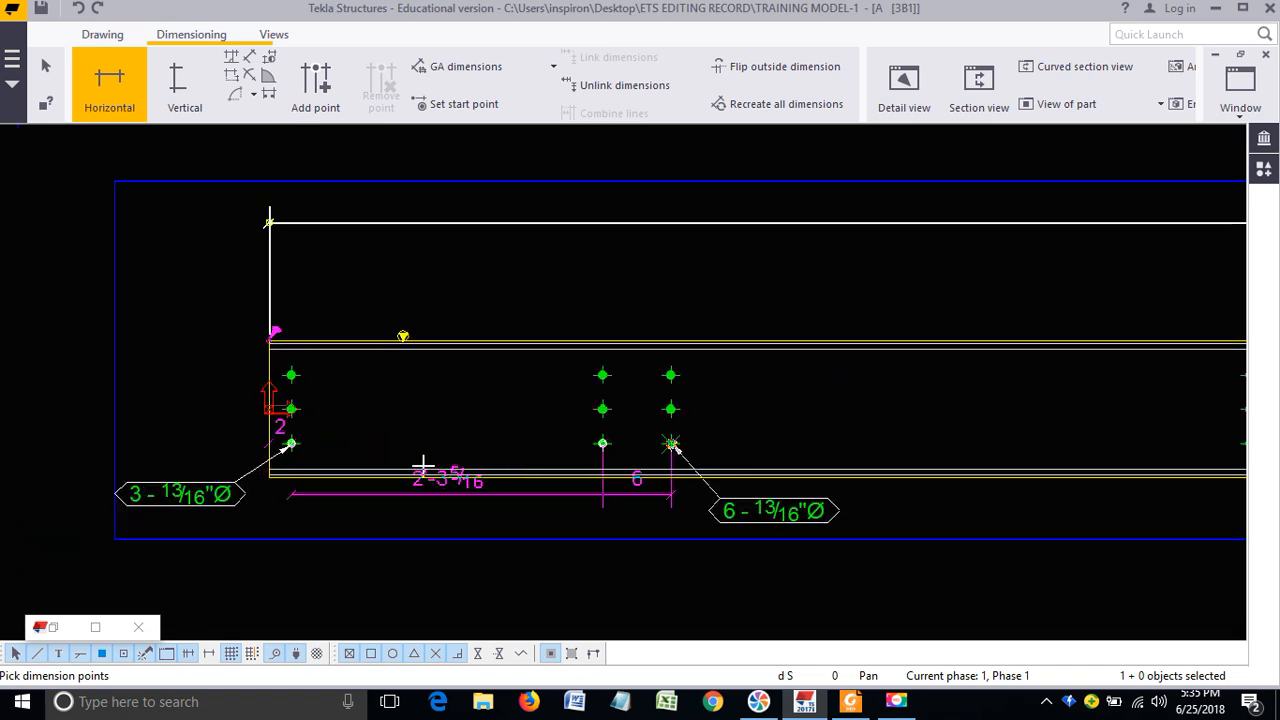
# Step: Extend the horizontal dimension chain through the bottom holes of the fourth to seventh bolt columns
pyautogui.scroll(-2, 400, 445)
pyautogui.scroll(4, 806, 446)
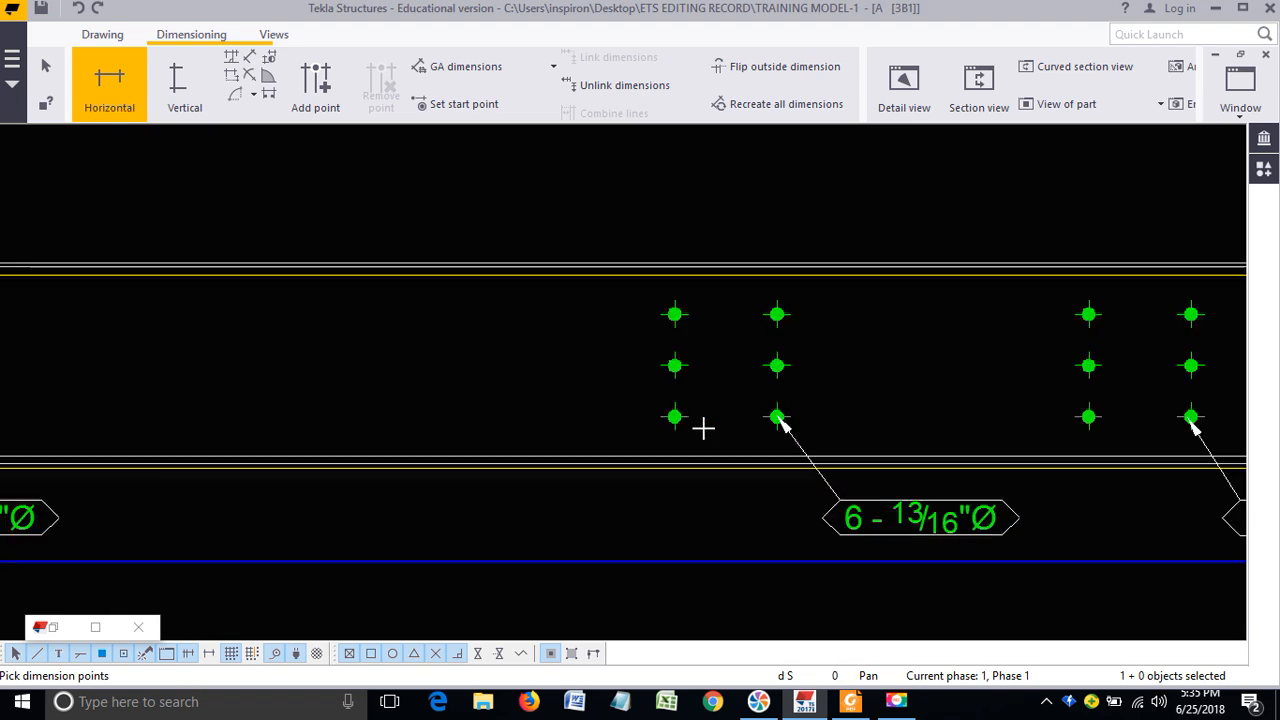
pyautogui.click(675, 418)
pyautogui.click(777, 418)
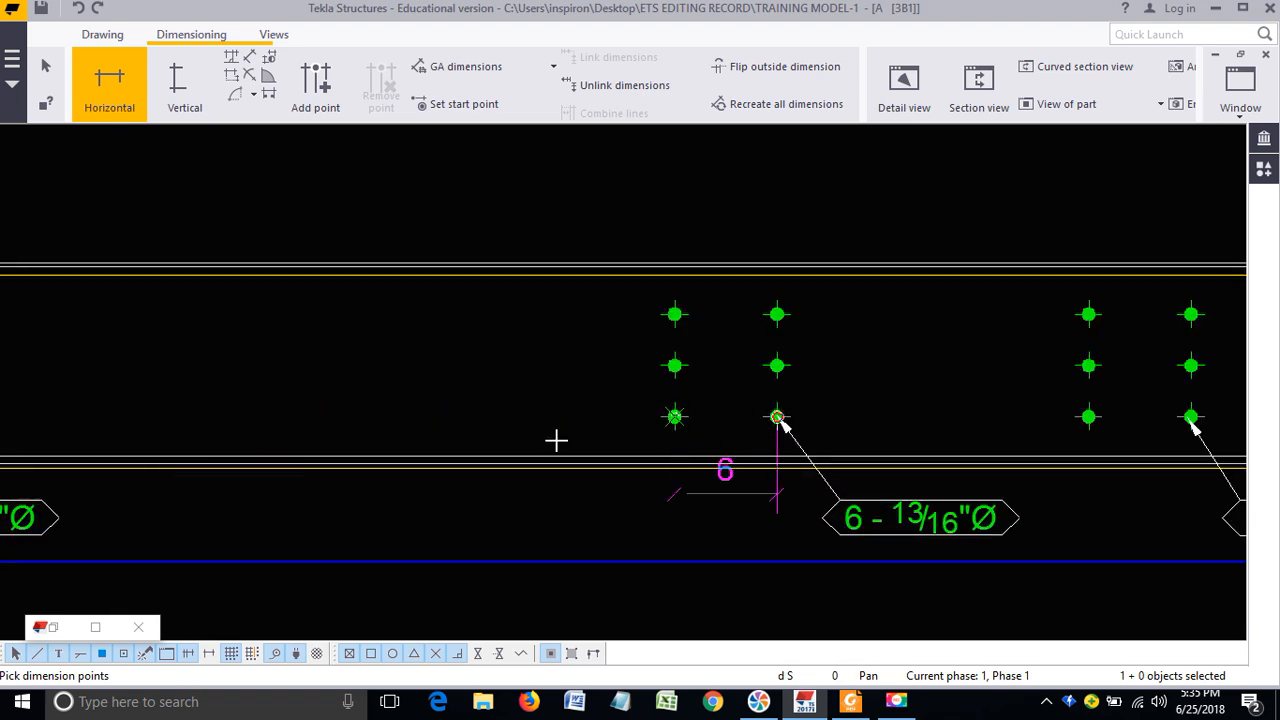
pyautogui.scroll(-2, 340, 412)
pyautogui.scroll(4, 863, 417)
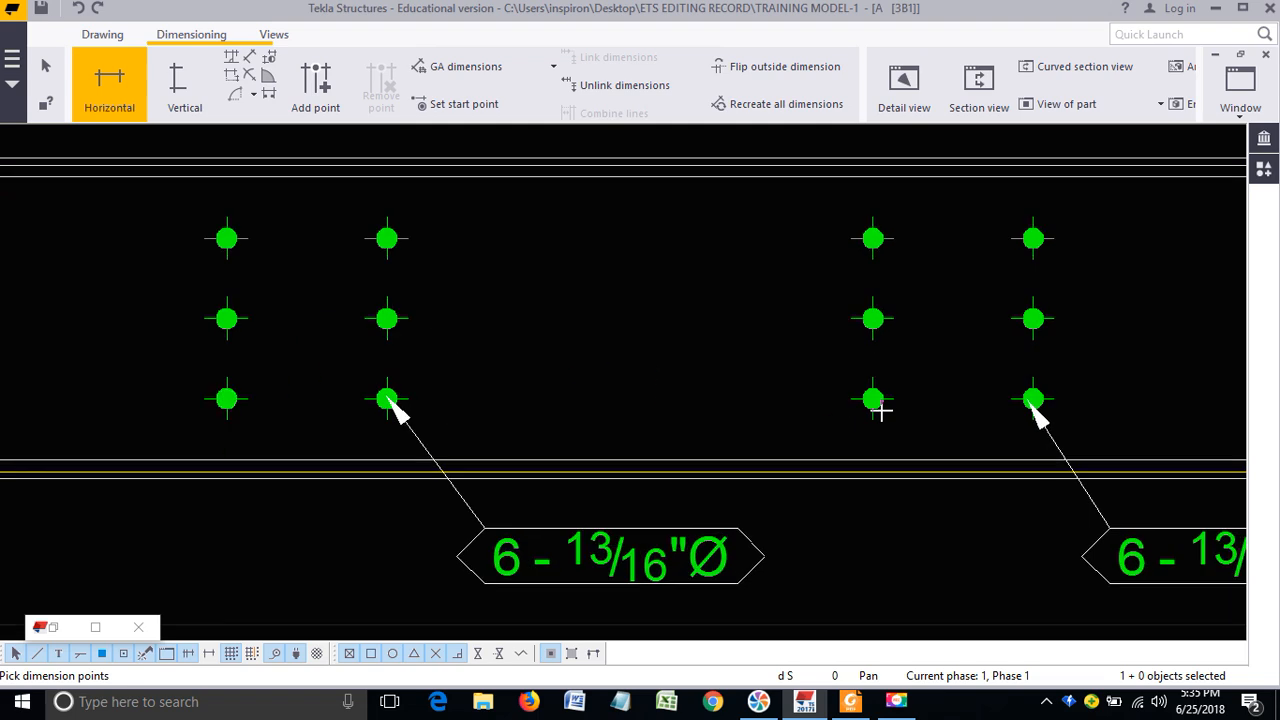
pyautogui.scroll(4, 876, 397)
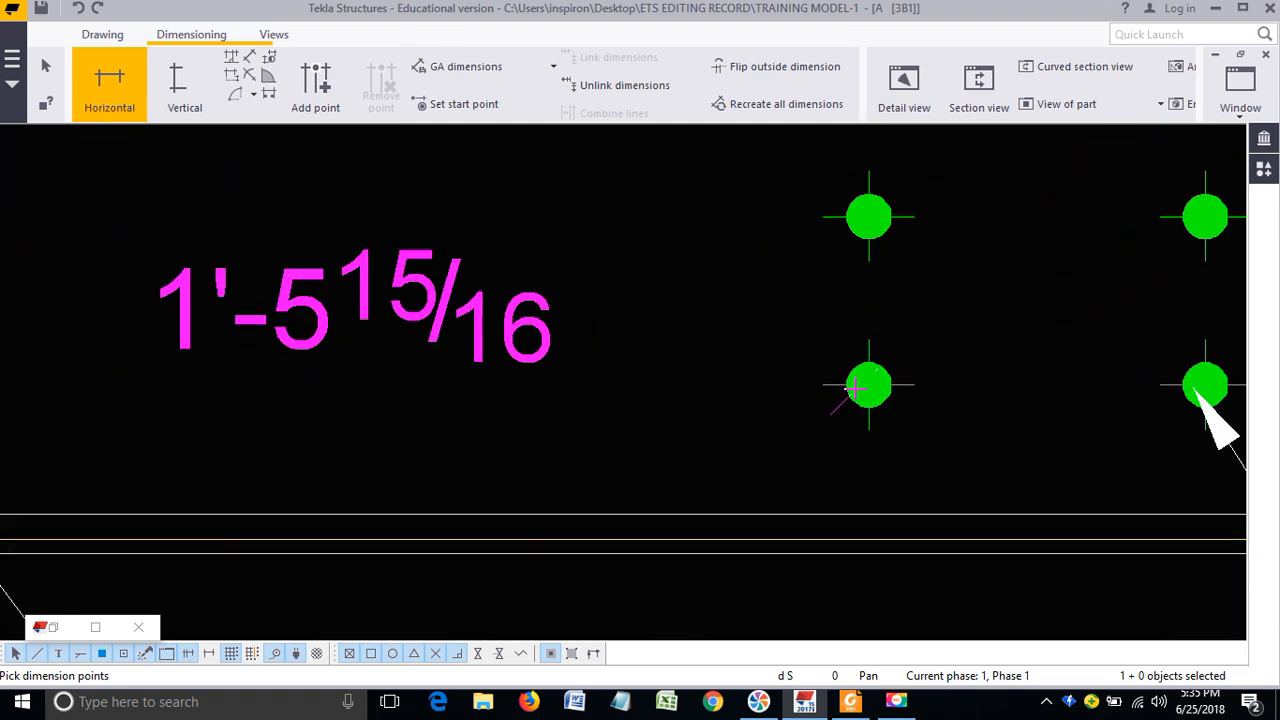
pyautogui.click(868, 385)
pyautogui.scroll(-3, 480, 450)
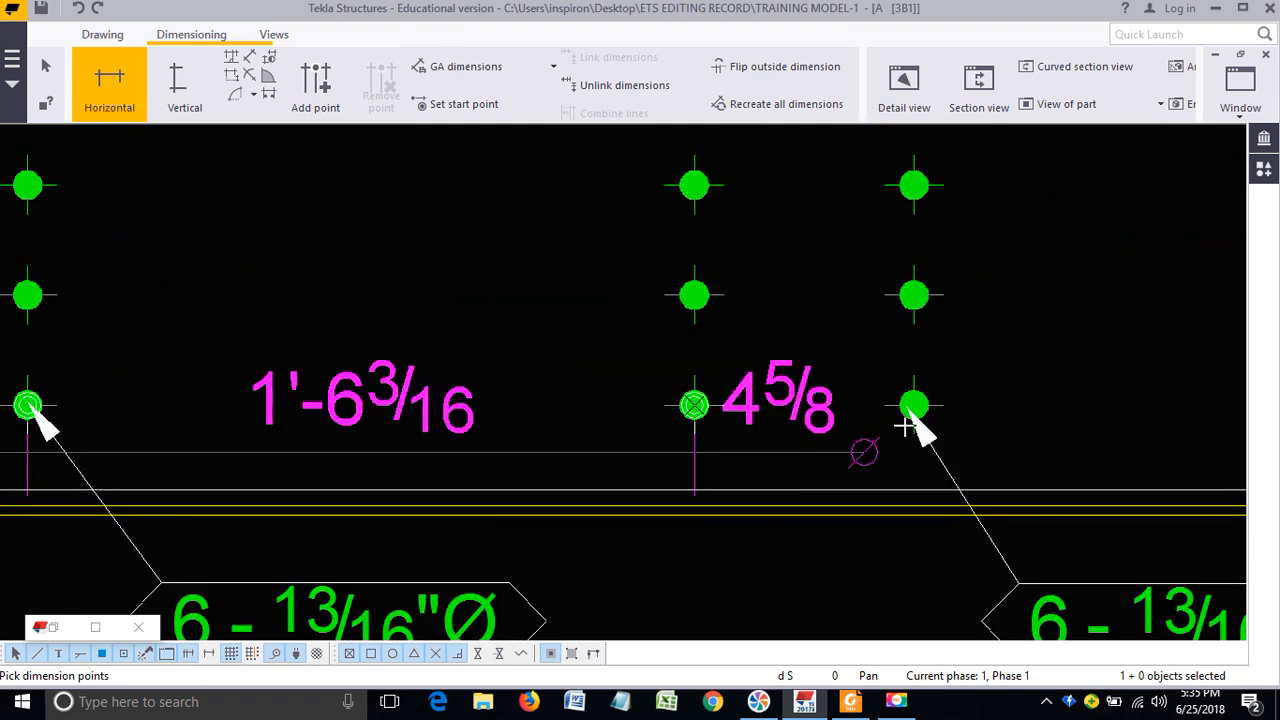
pyautogui.click(913, 405)
# Step: Add the bottom holes of the eighth and ninth bolt columns to the horizontal dimension chain
pyautogui.scroll(-3, 857, 431)
pyautogui.scroll(-2, 457, 454)
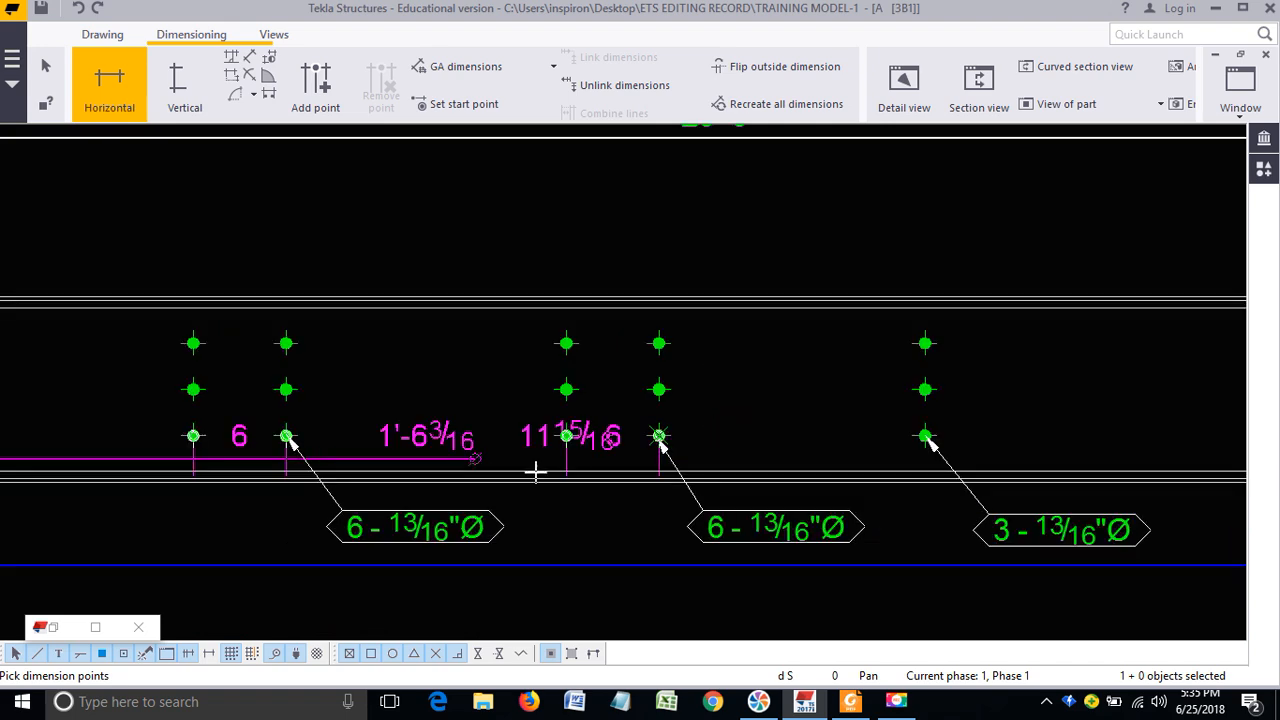
pyautogui.scroll(4, 866, 450)
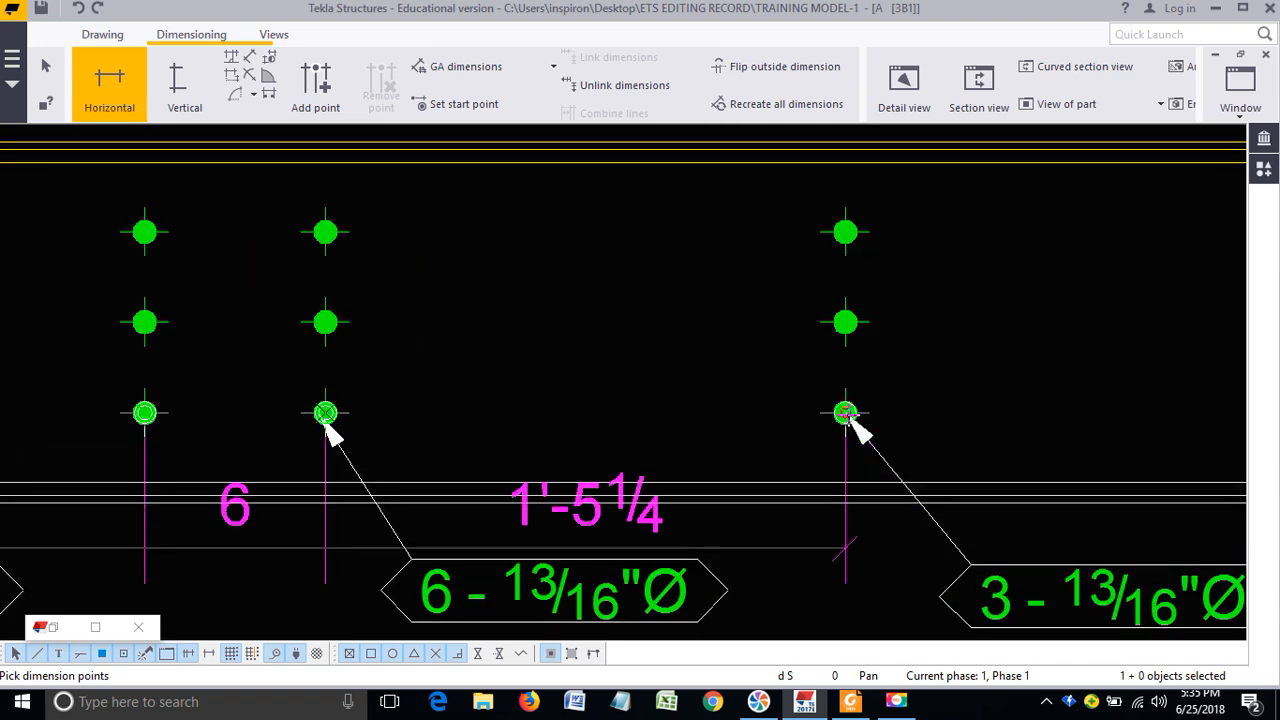
pyautogui.click(846, 413)
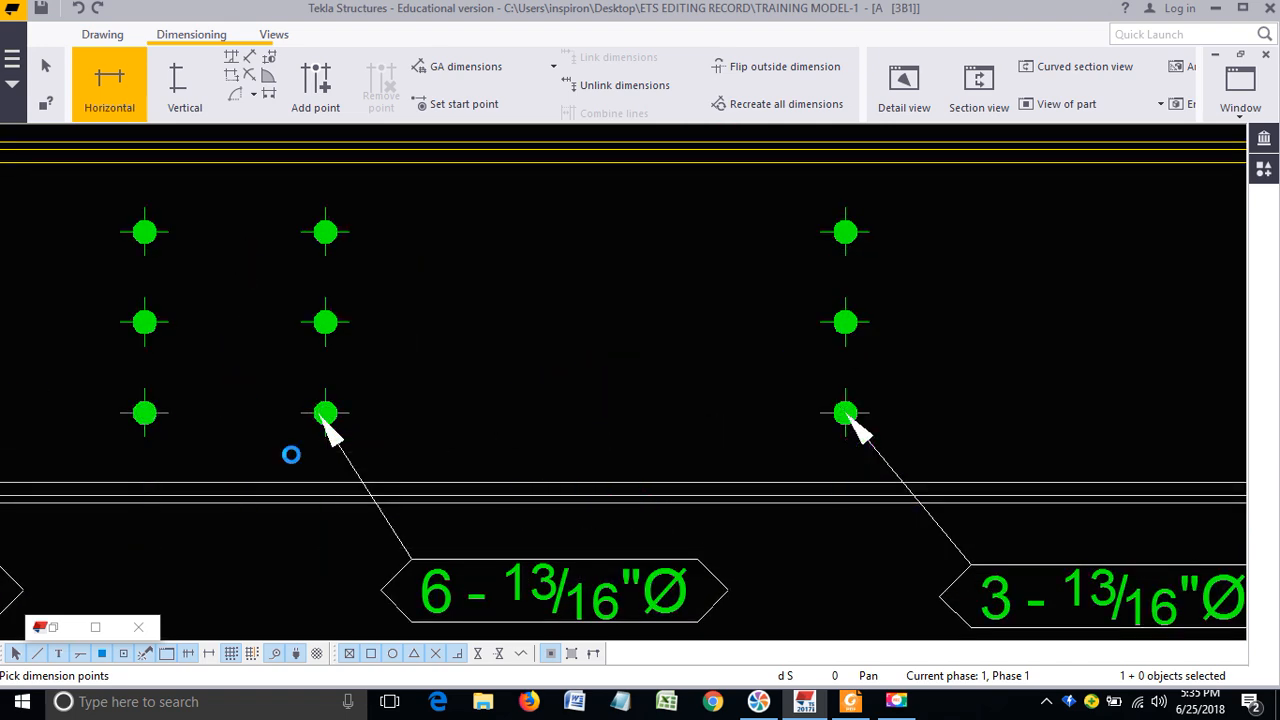
pyautogui.scroll(-2, 289, 451)
pyautogui.scroll(3, 931, 441)
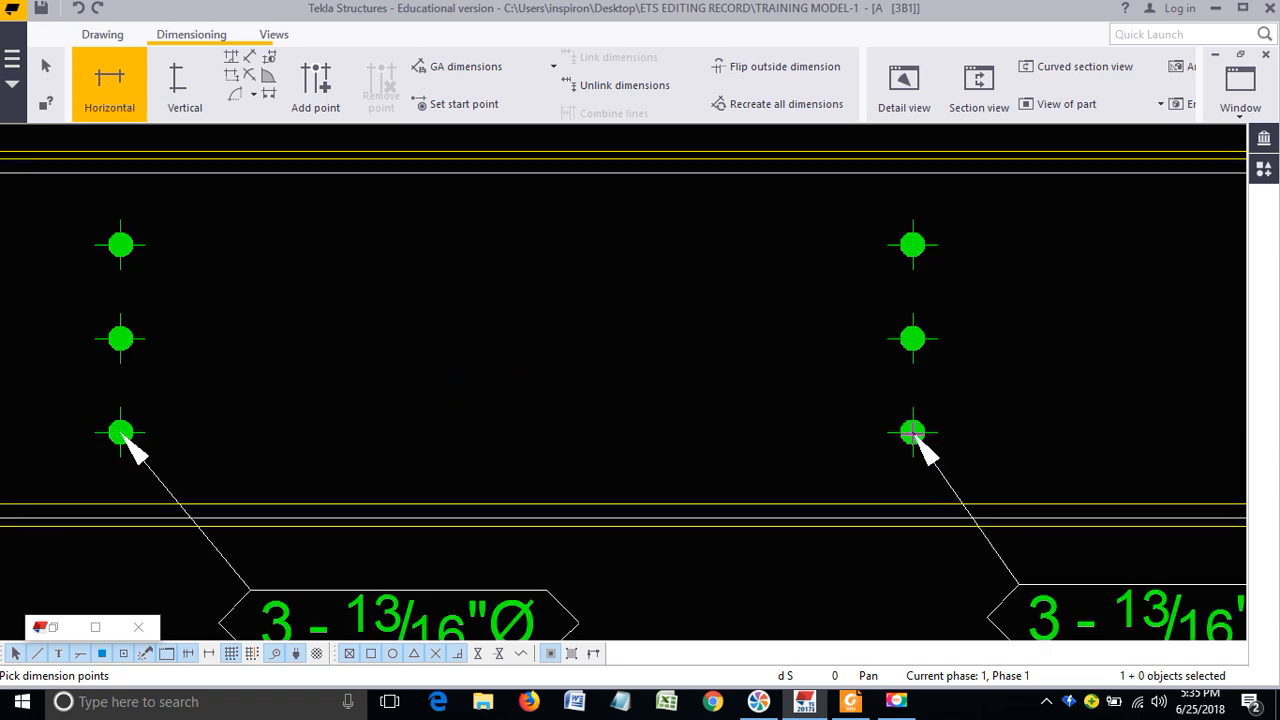
pyautogui.scroll(-1, 601, 434)
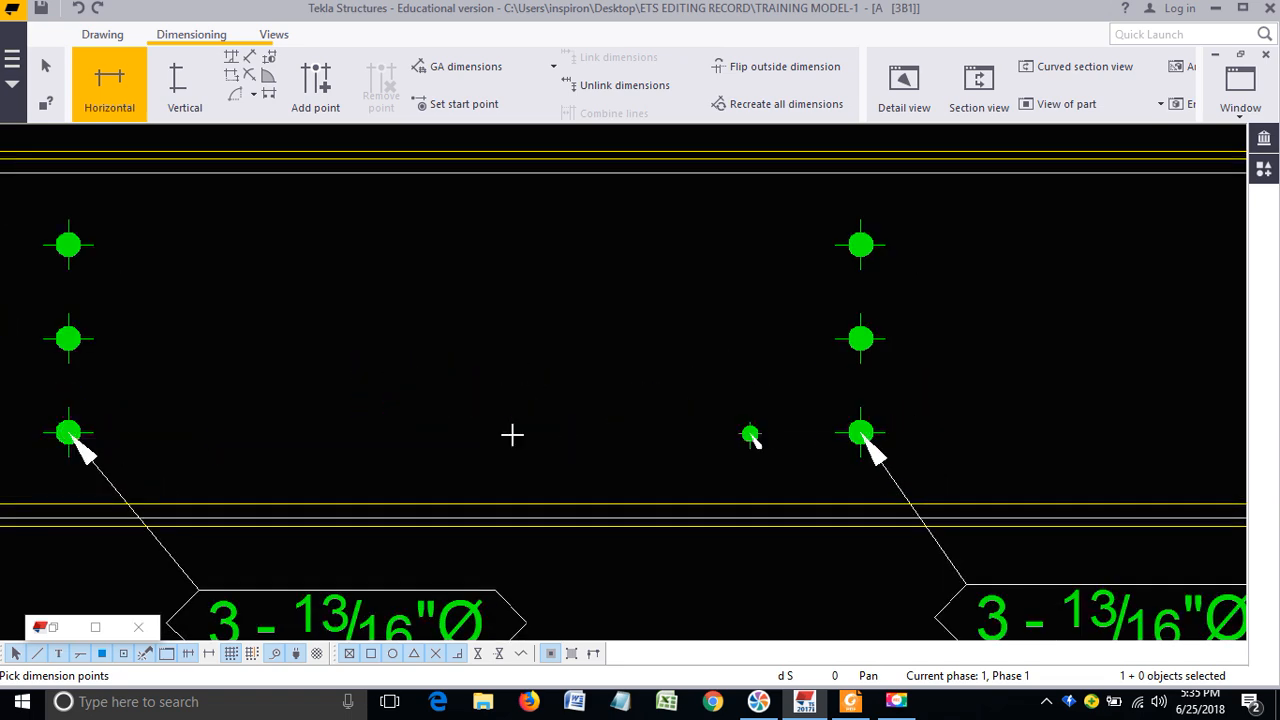
# Step: Add the bottom holes of the tenth and eleventh bolt columns to the horizontal dimension chain
pyautogui.scroll(-3, 505, 434)
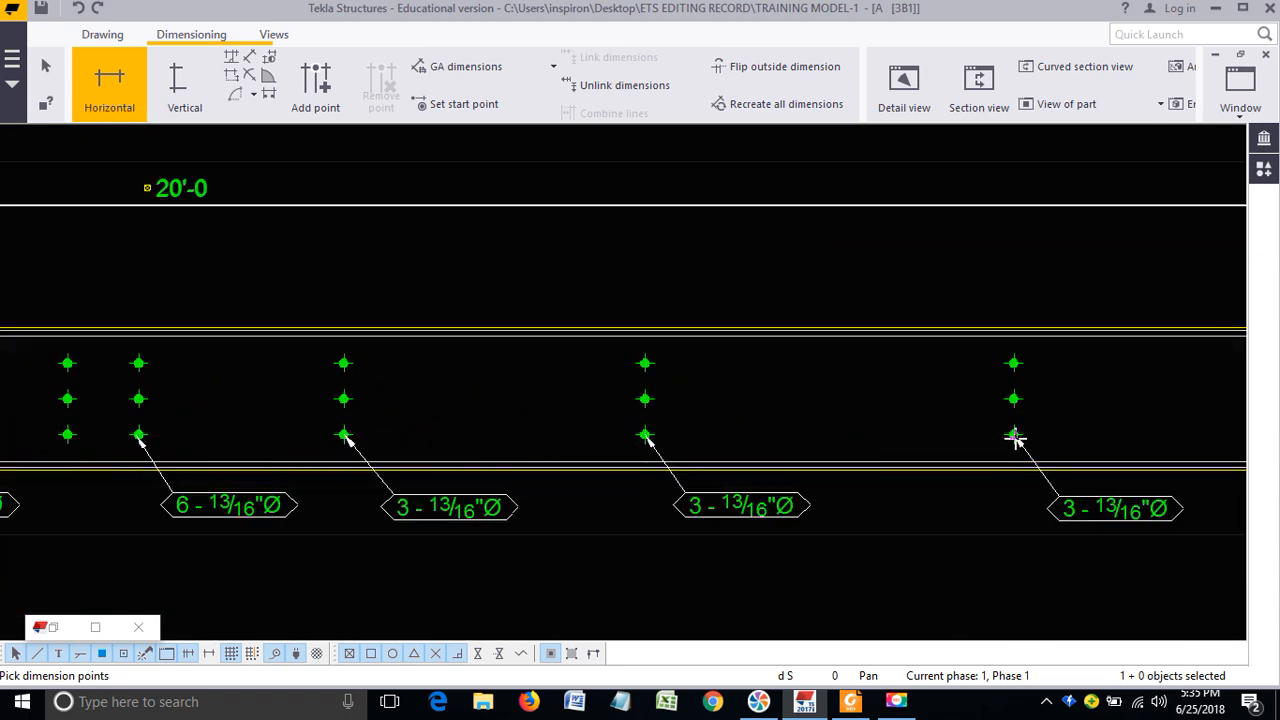
pyautogui.scroll(3, 1011, 431)
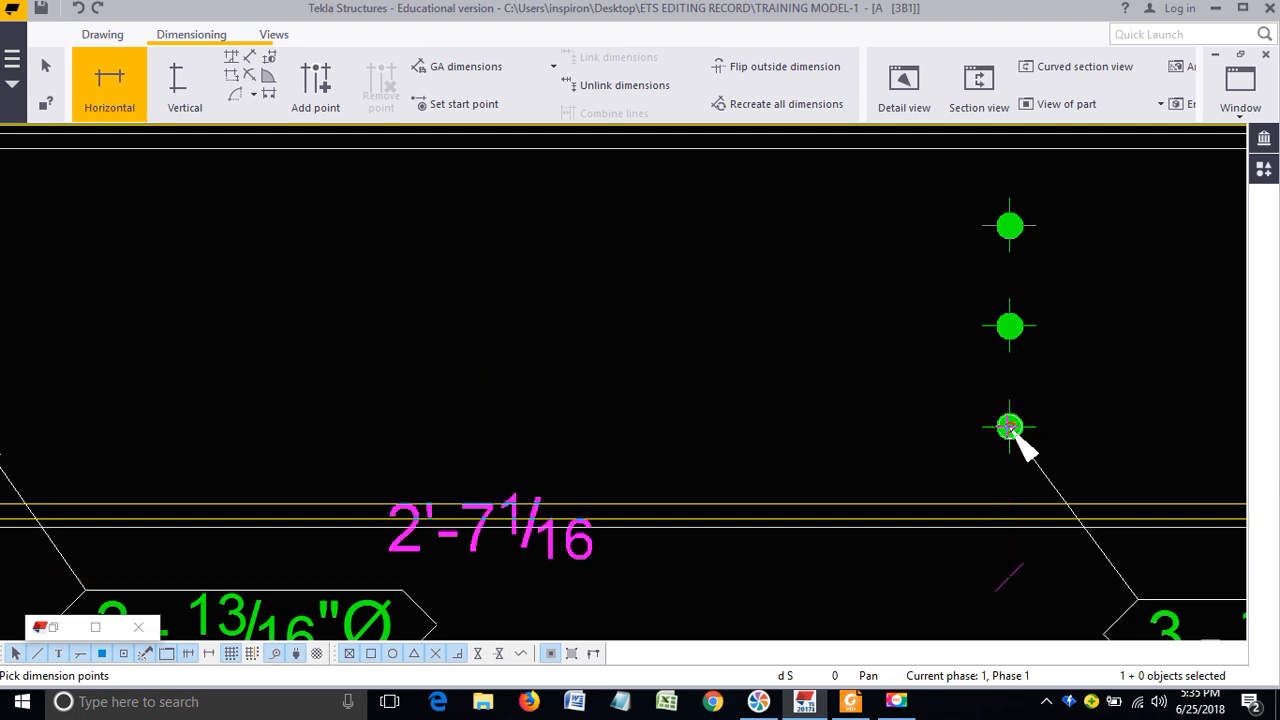
pyautogui.scroll(-1, 600, 437)
pyautogui.scroll(-4, 510, 440)
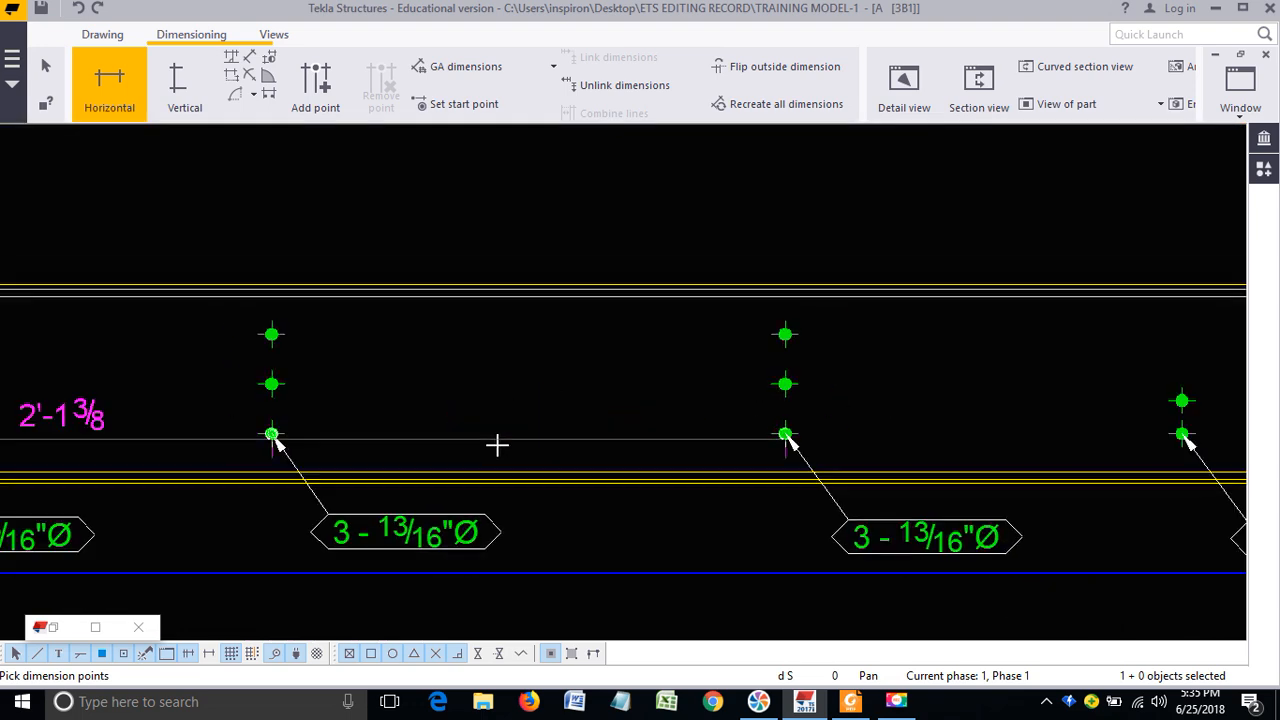
pyautogui.scroll(-1, 905, 450)
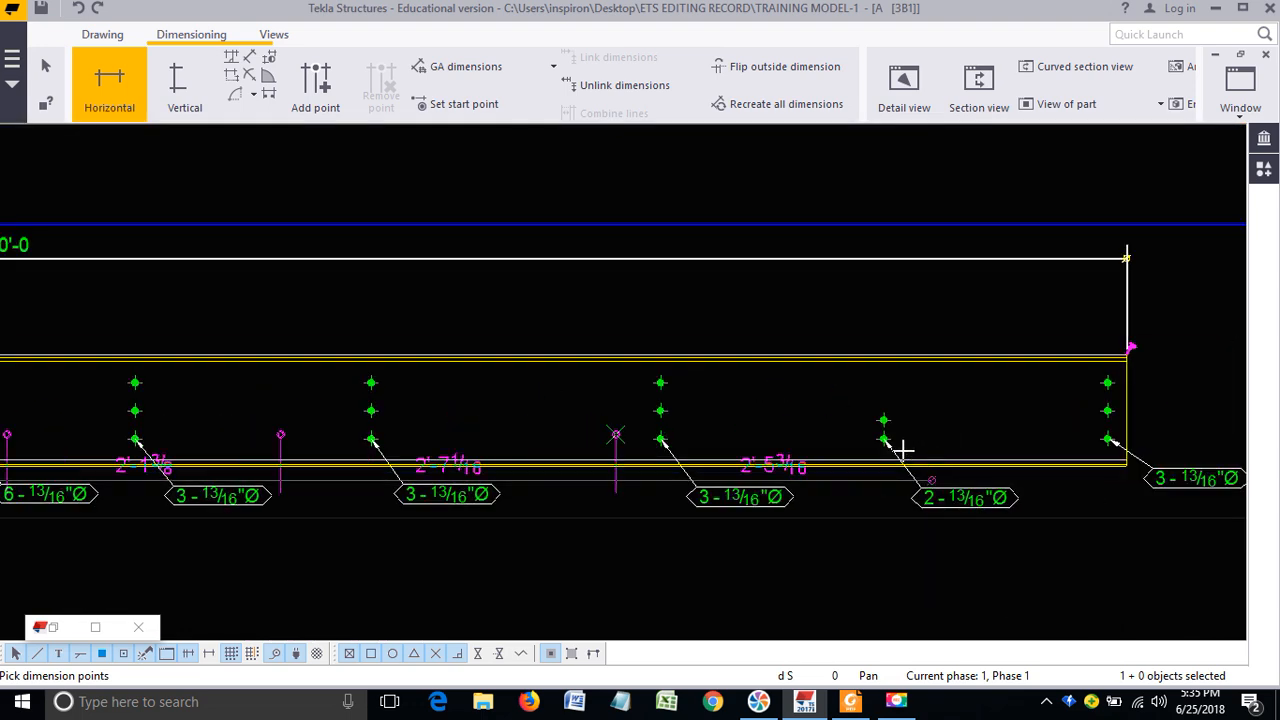
pyautogui.scroll(2, 866, 443)
pyautogui.scroll(2, 862, 437)
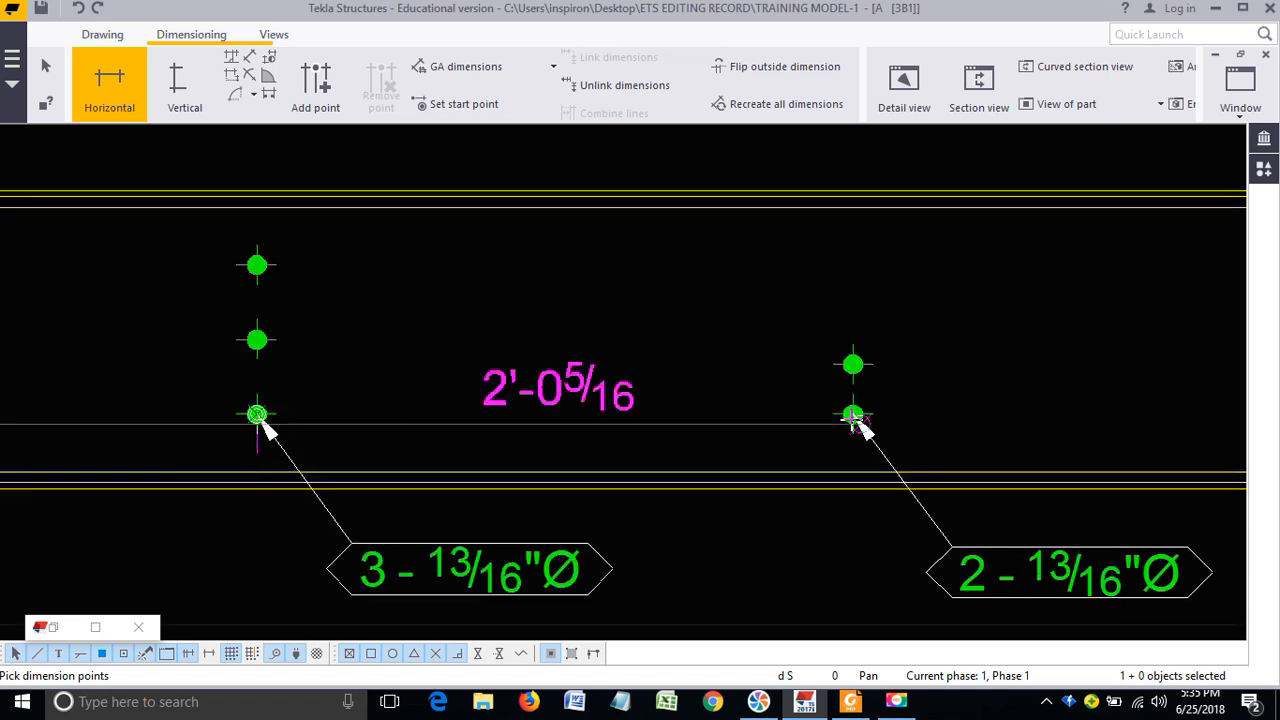
pyautogui.scroll(-5, 510, 434)
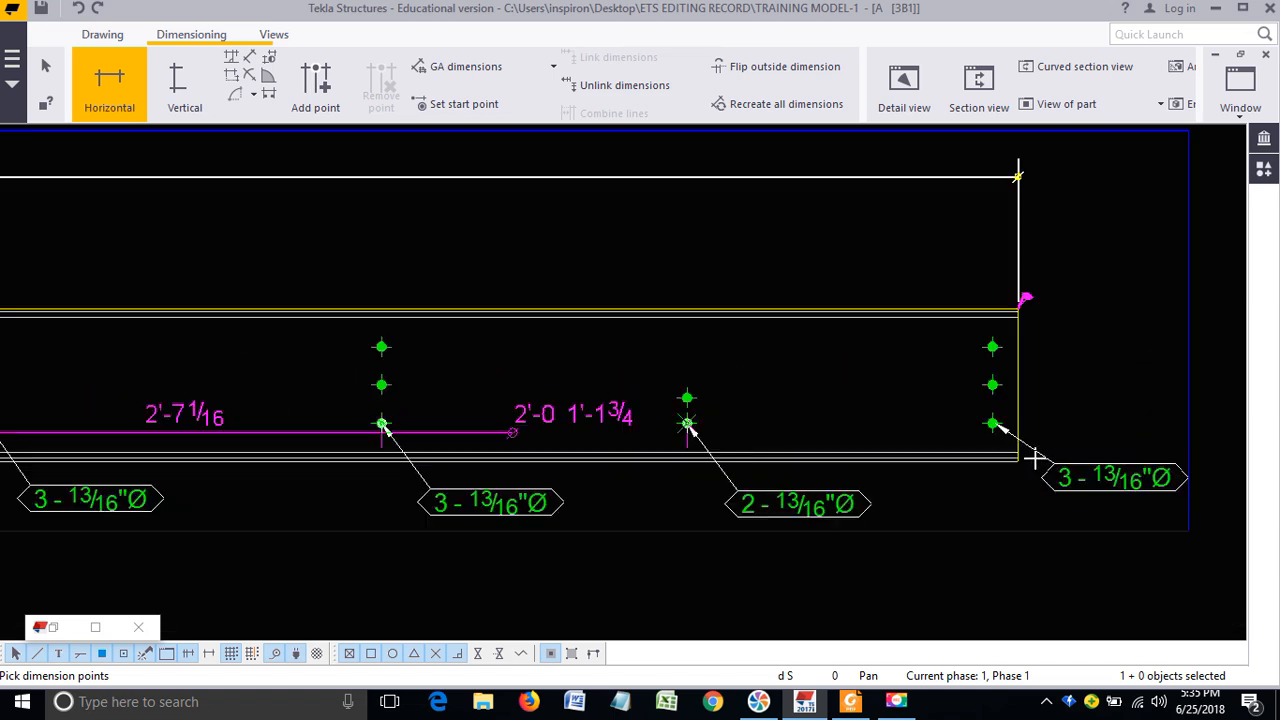
# Step: Extend the chain through the last bolt column to the beam's top right corner and place it between the top flange and the overall dimension
pyautogui.scroll(1, 995, 430)
pyautogui.scroll(1, 990, 428)
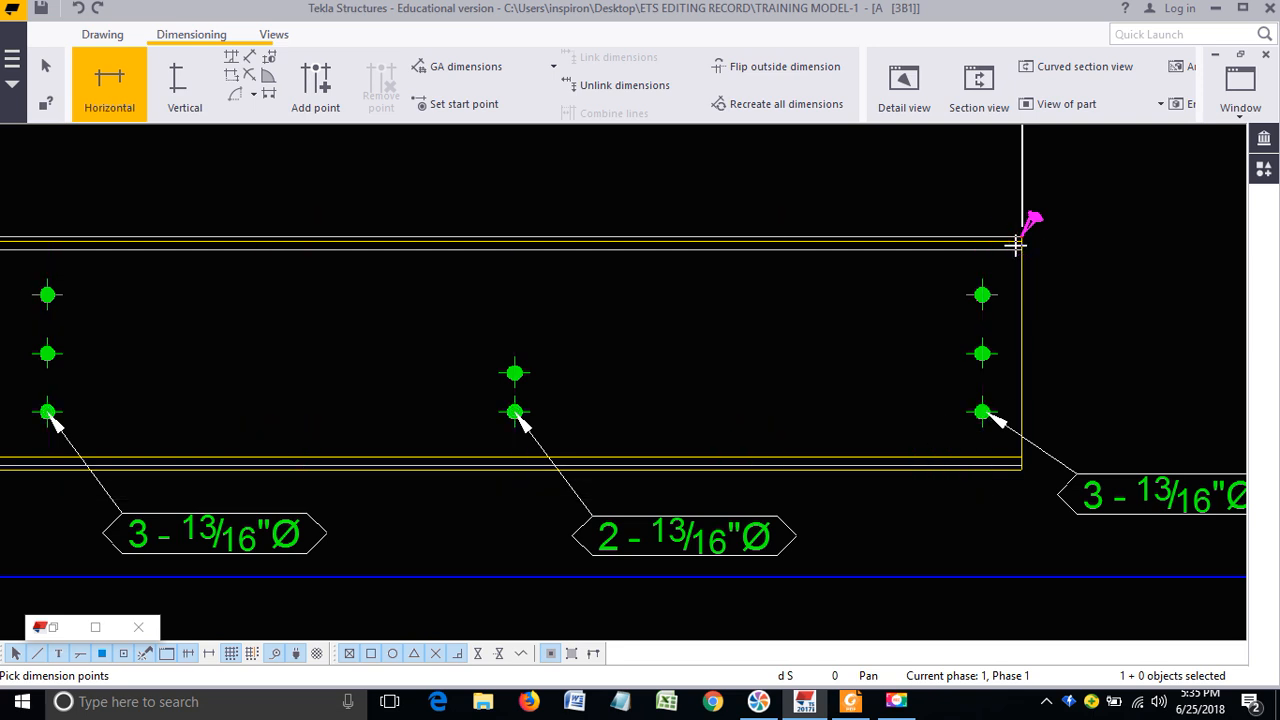
pyautogui.scroll(2, 1025, 237)
pyautogui.scroll(2, 1025, 237)
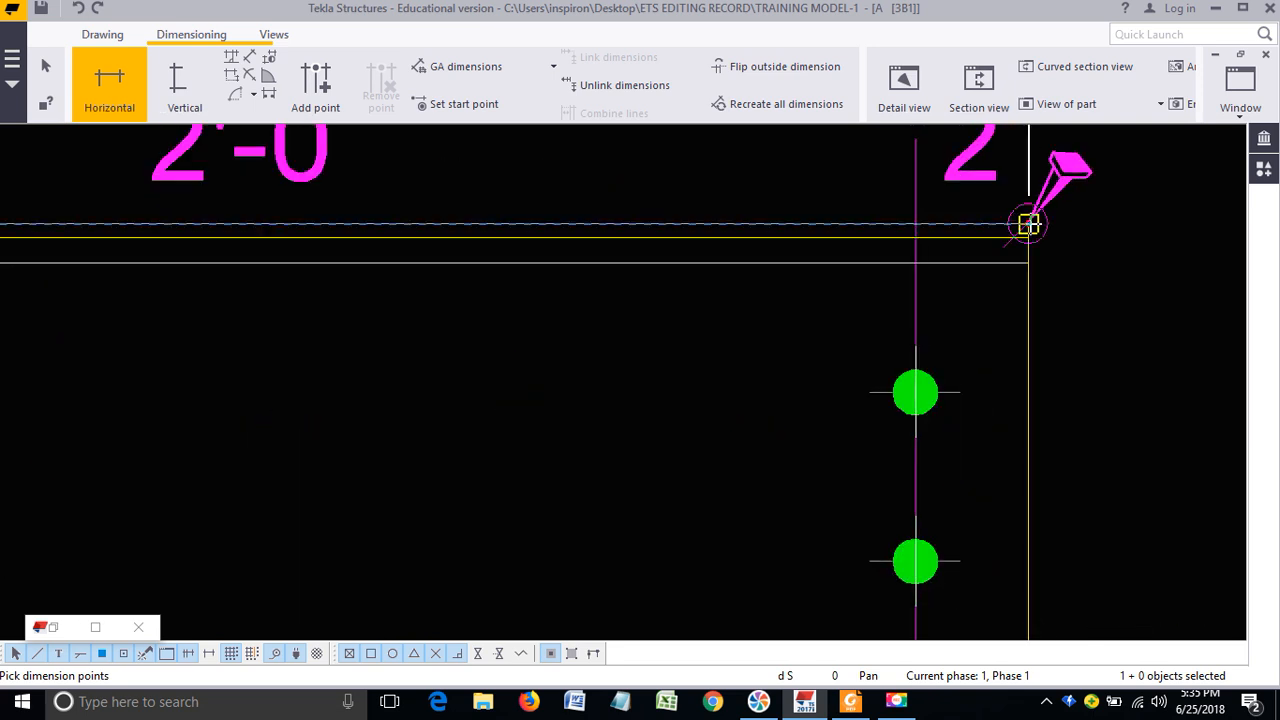
pyautogui.scroll(-4, 1029, 224)
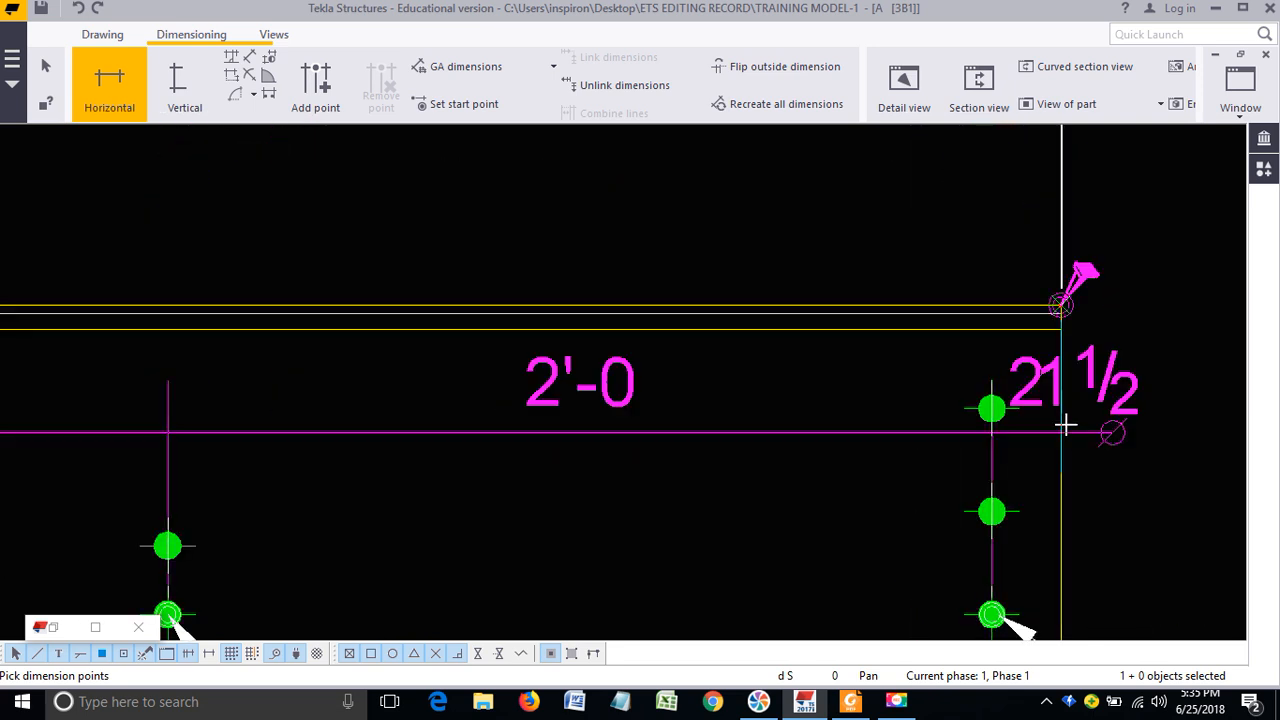
pyautogui.scroll(-3, 1029, 349)
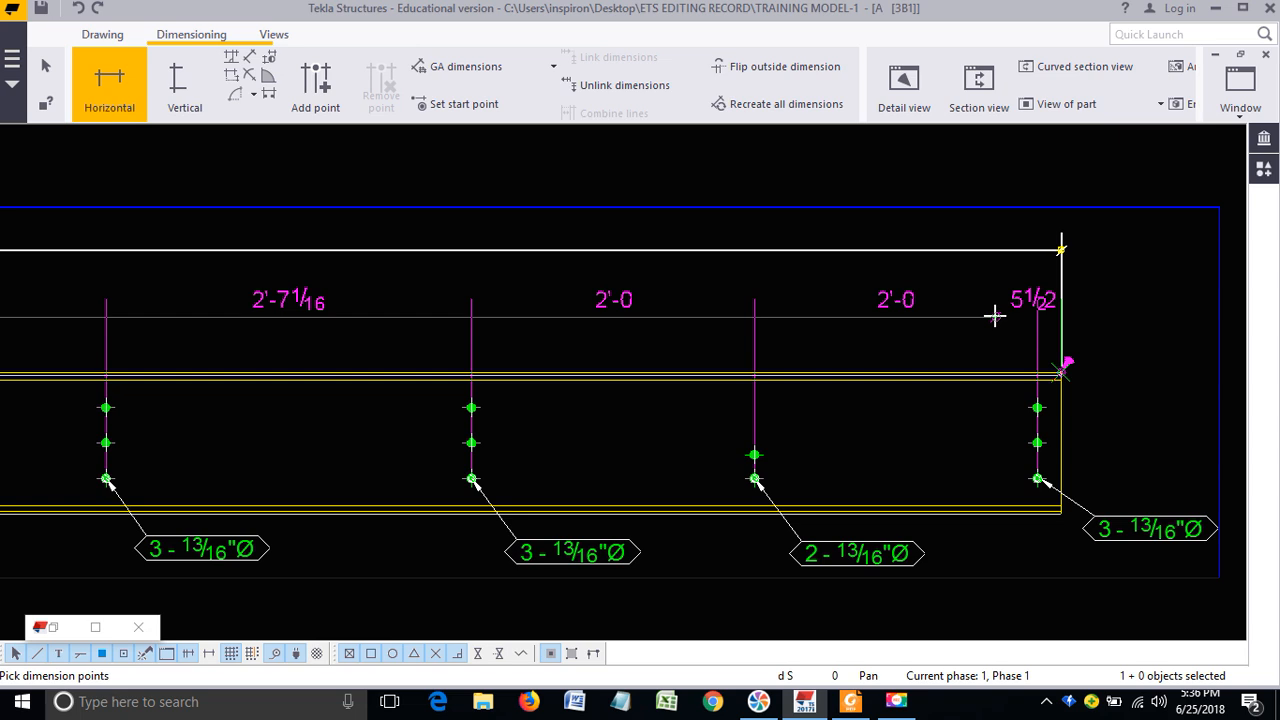
pyautogui.click(994, 316)
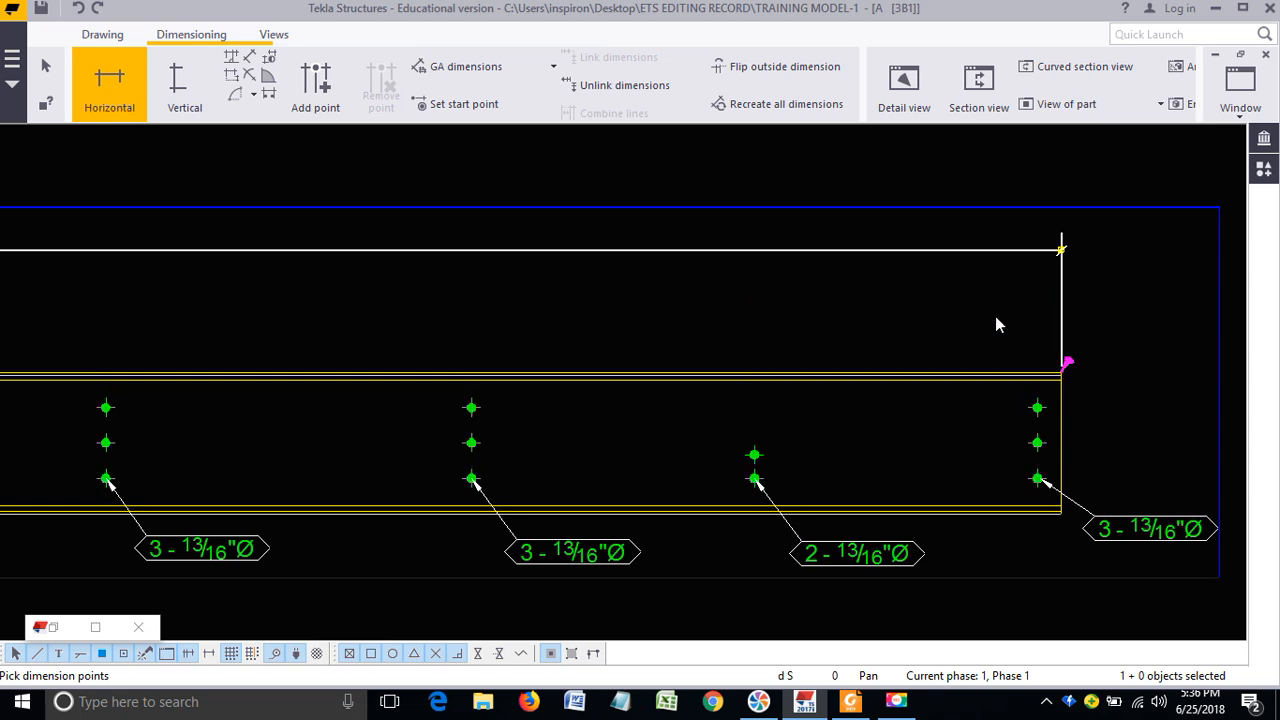
pyautogui.rightClick(960, 326)
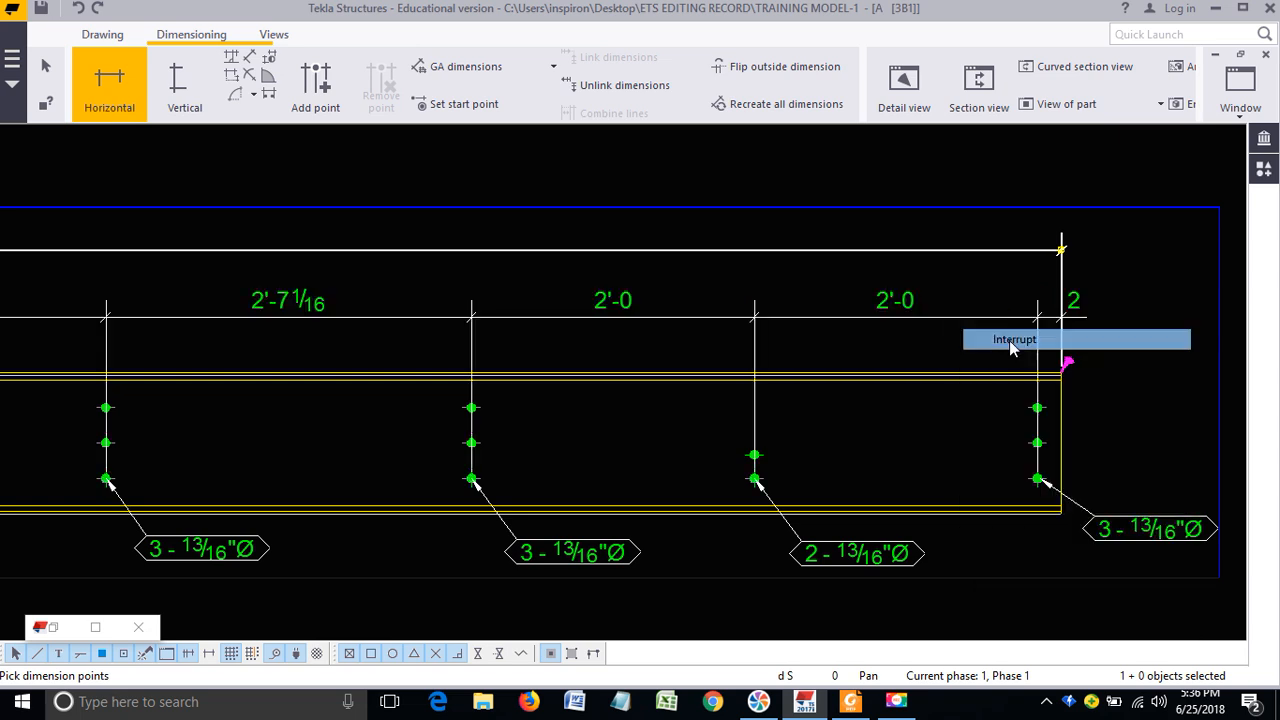
pyautogui.click(1009, 340)
# Step: Examine the horizontal chain and the overall length dimension from the beam's right end back to its left end
pyautogui.scroll(2, 965, 308)
pyautogui.click(962, 296)
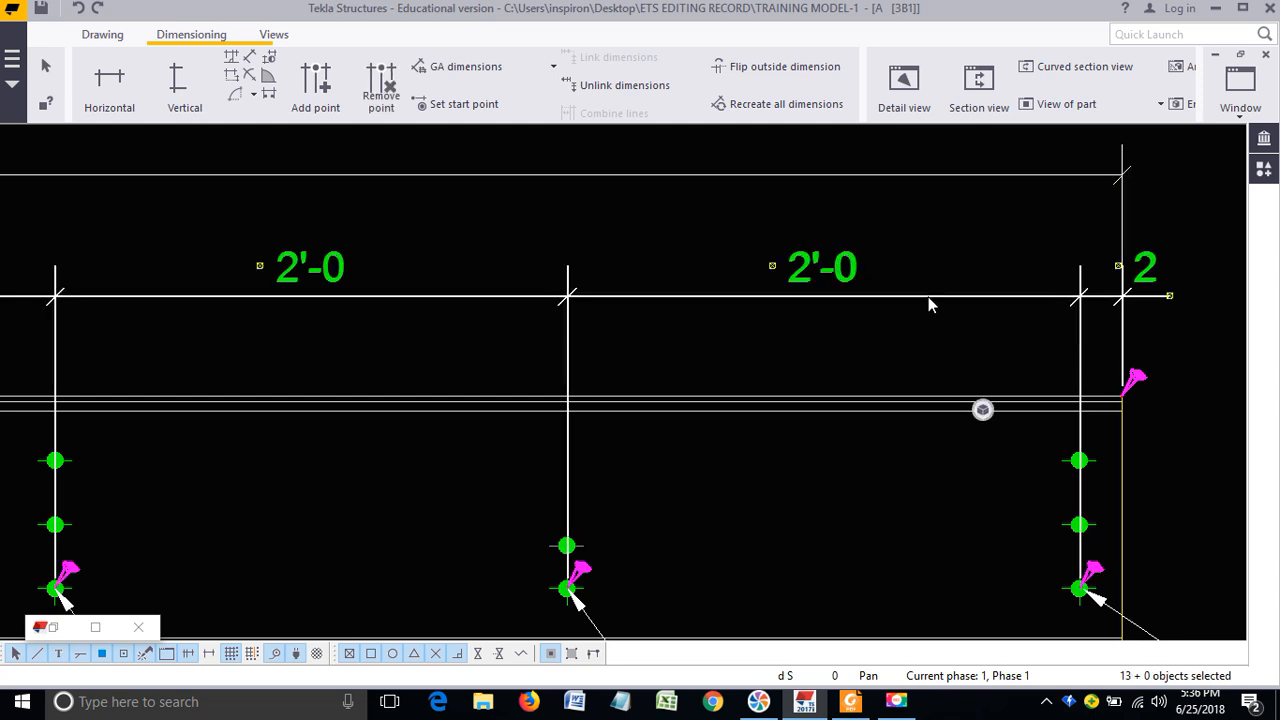
pyautogui.moveTo(926, 321); pyautogui.dragTo(910, 380, button='middle')
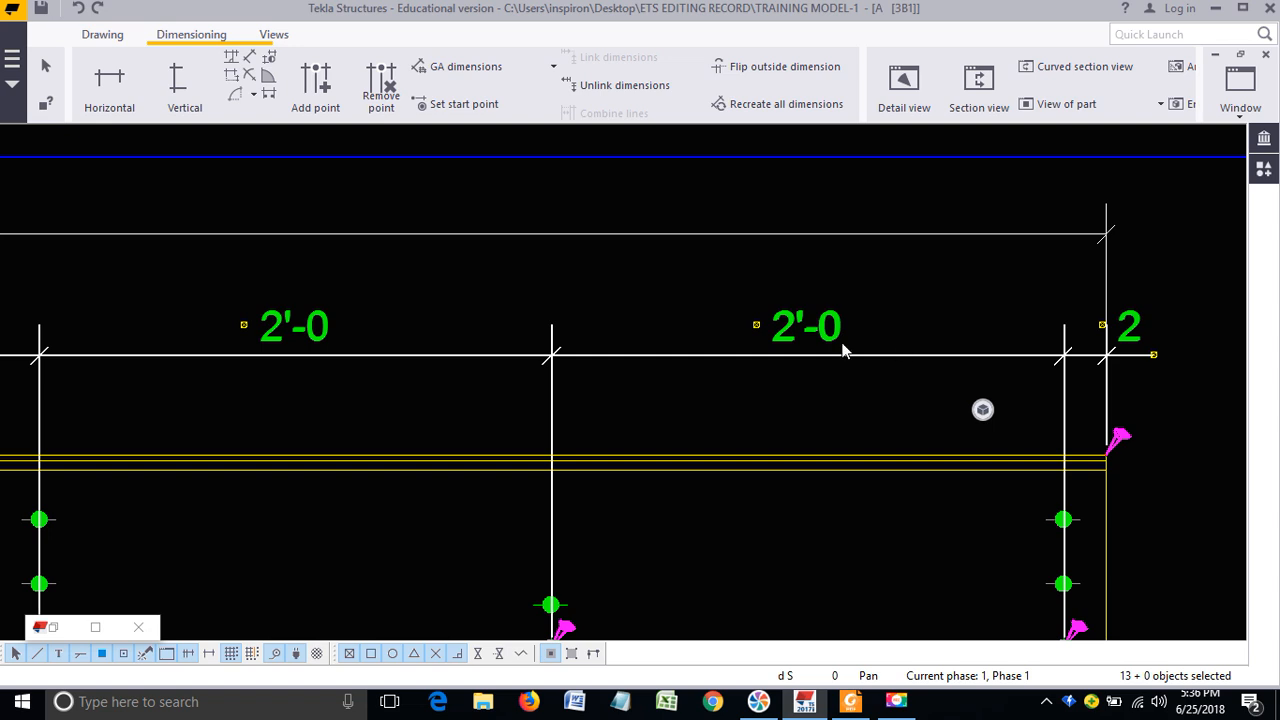
pyautogui.scroll(2, 830, 332)
pyautogui.scroll(-1, 836, 321)
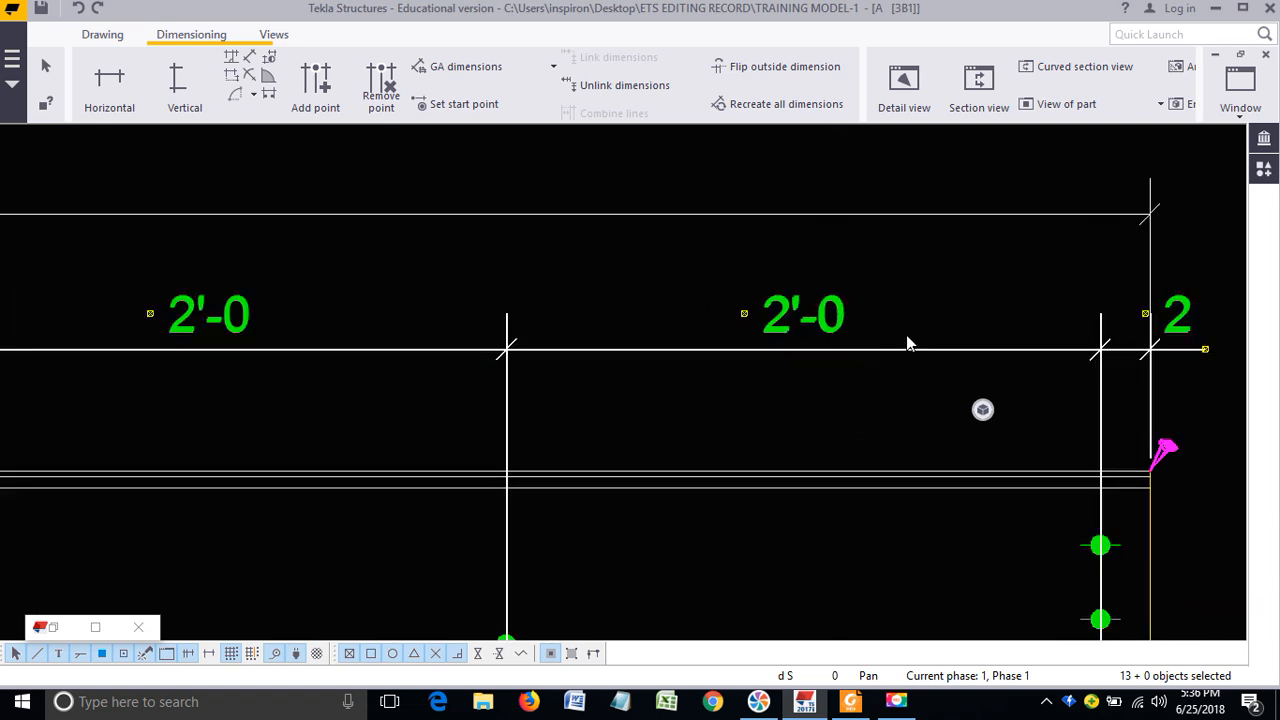
pyautogui.click(900, 222)
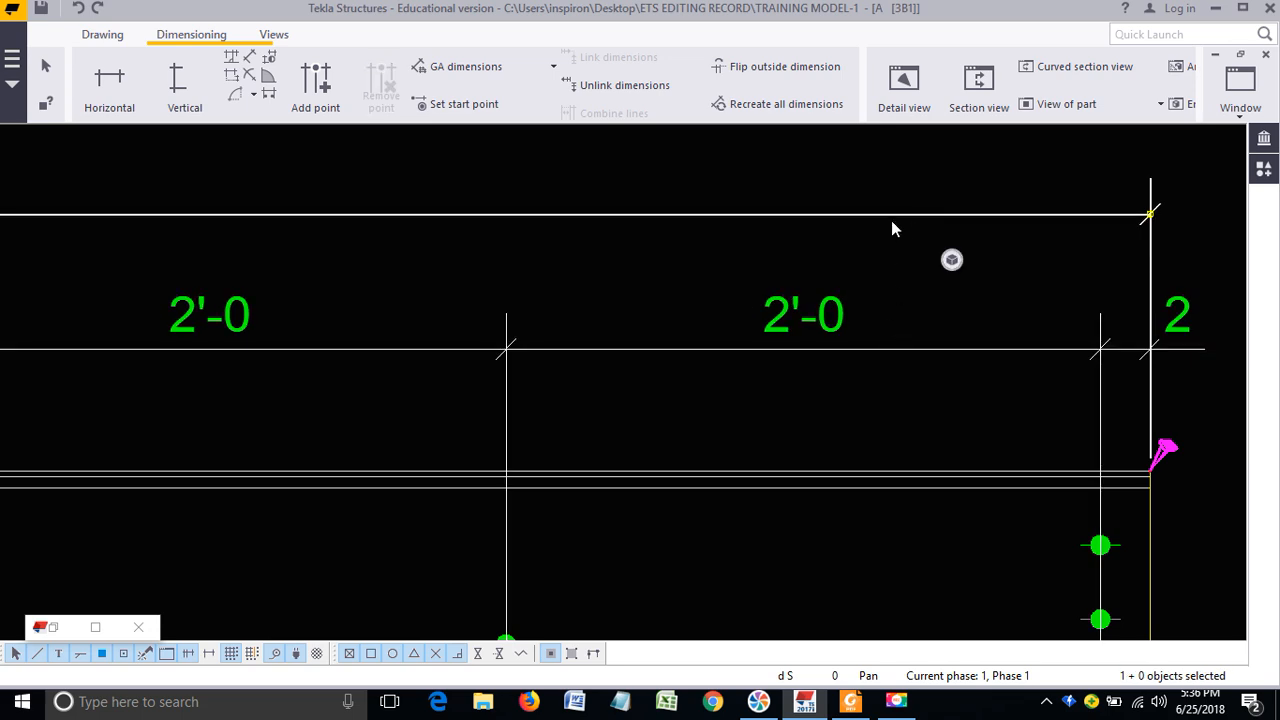
pyautogui.scroll(-4, 883, 352)
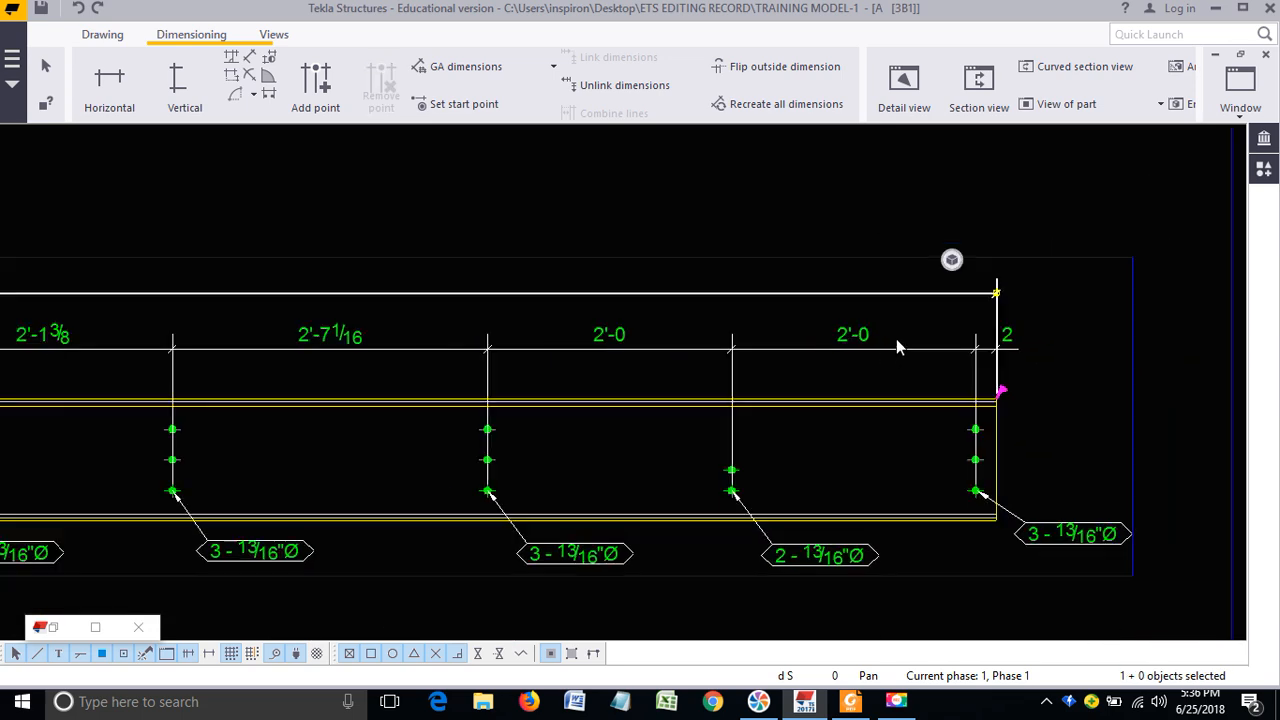
pyautogui.scroll(-2, 896, 340)
pyautogui.moveTo(420, 417); pyautogui.dragTo(926, 367, button='middle')
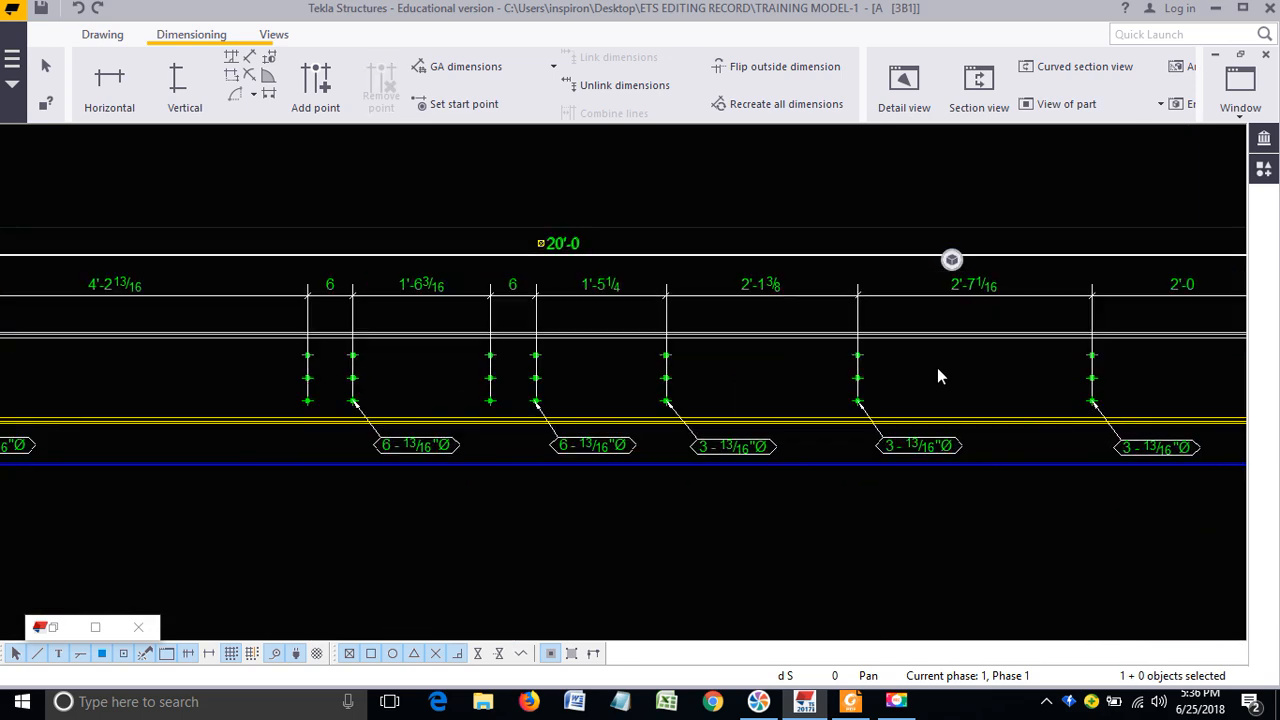
pyautogui.click(937, 367)
pyautogui.scroll(-1, 907, 365)
pyautogui.moveTo(364, 368); pyautogui.dragTo(797, 351, button='middle')
pyautogui.moveTo(428, 372); pyautogui.dragTo(557, 370, button='middle')
pyautogui.scroll(3, 557, 370)
pyautogui.scroll(1, 559, 378)
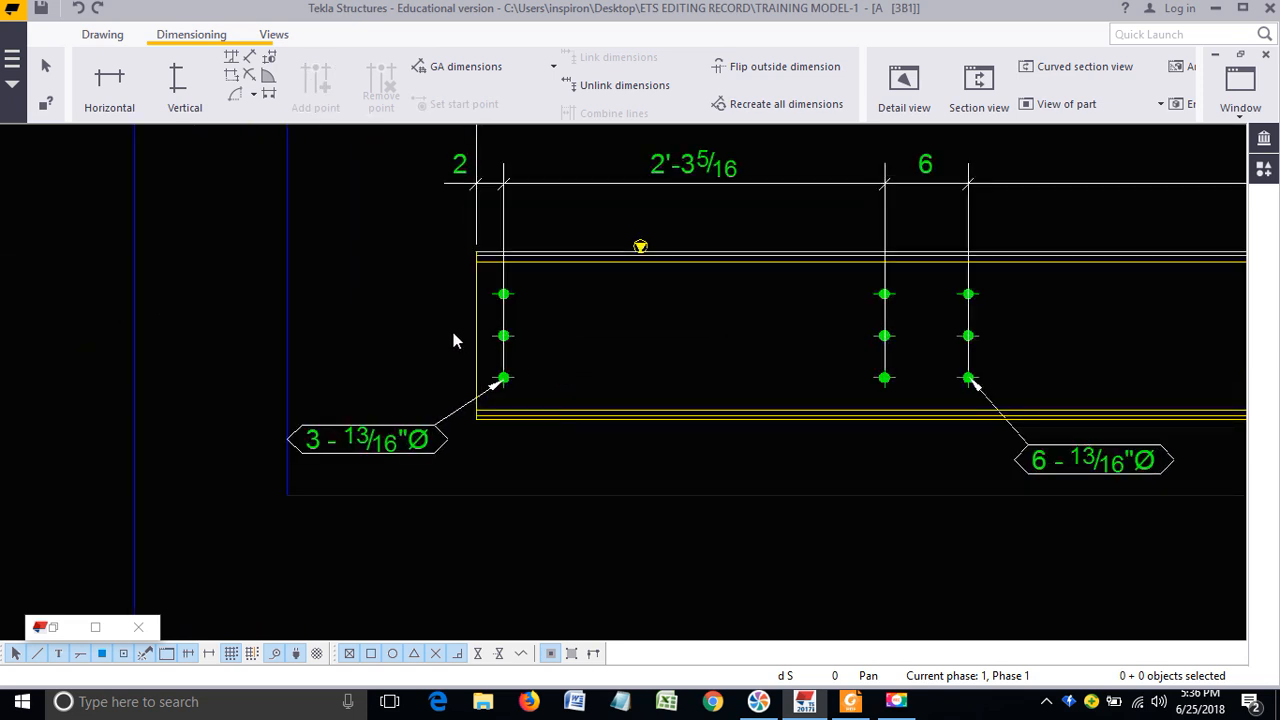
# Step: Add a vertical dimension chain from the beam's top left corner through the first column's three holes, placed outside the beam's left end
pyautogui.moveTo(454, 337); pyautogui.dragTo(570, 390, button='middle')
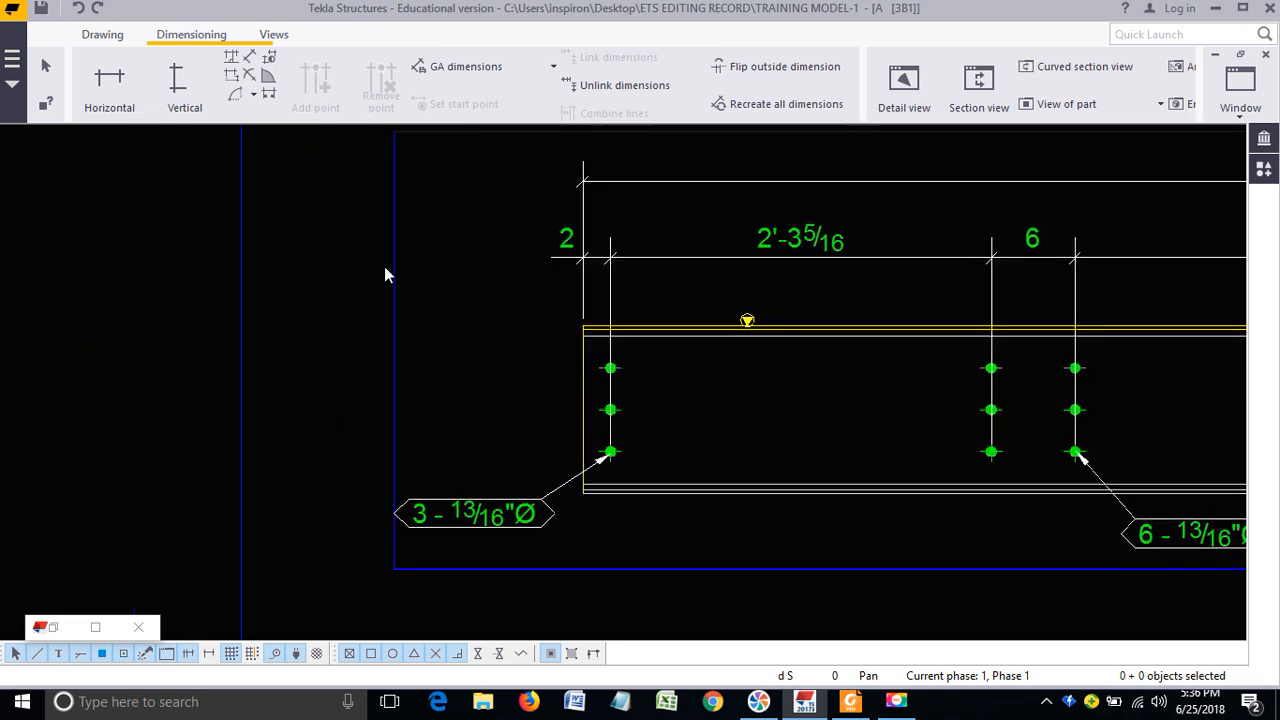
pyautogui.click(186, 90)
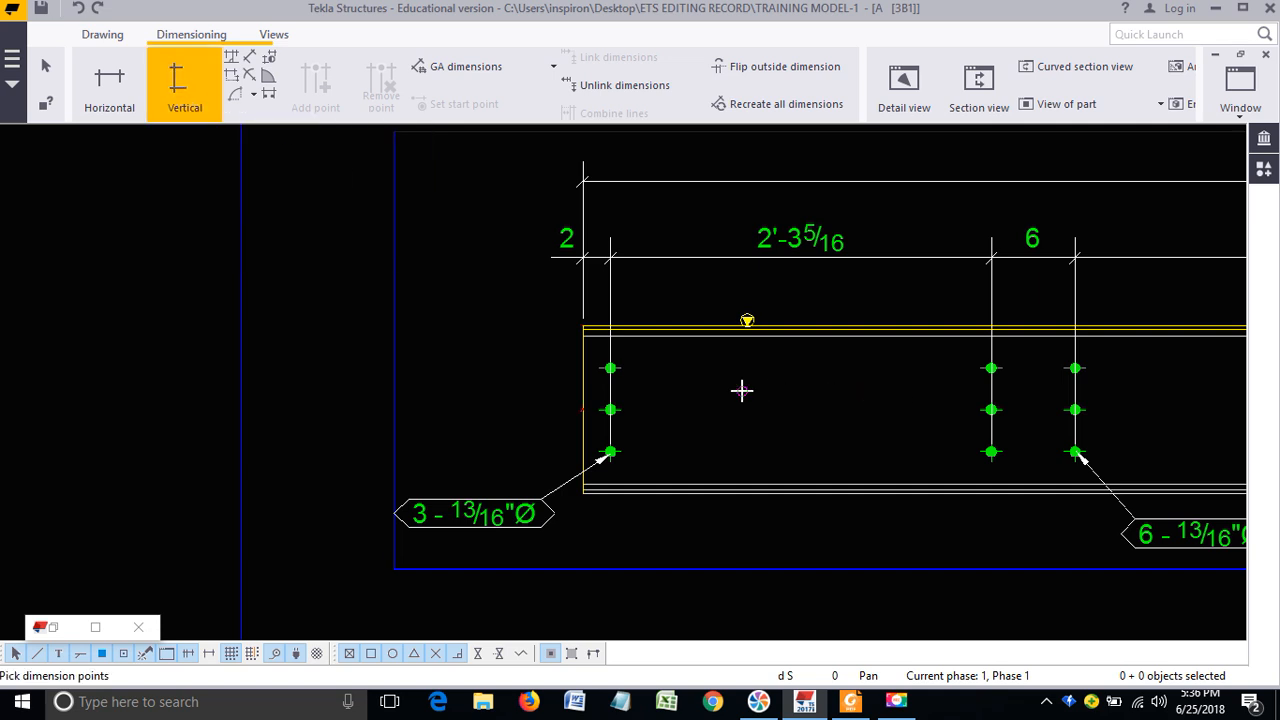
pyautogui.scroll(3, 611, 375)
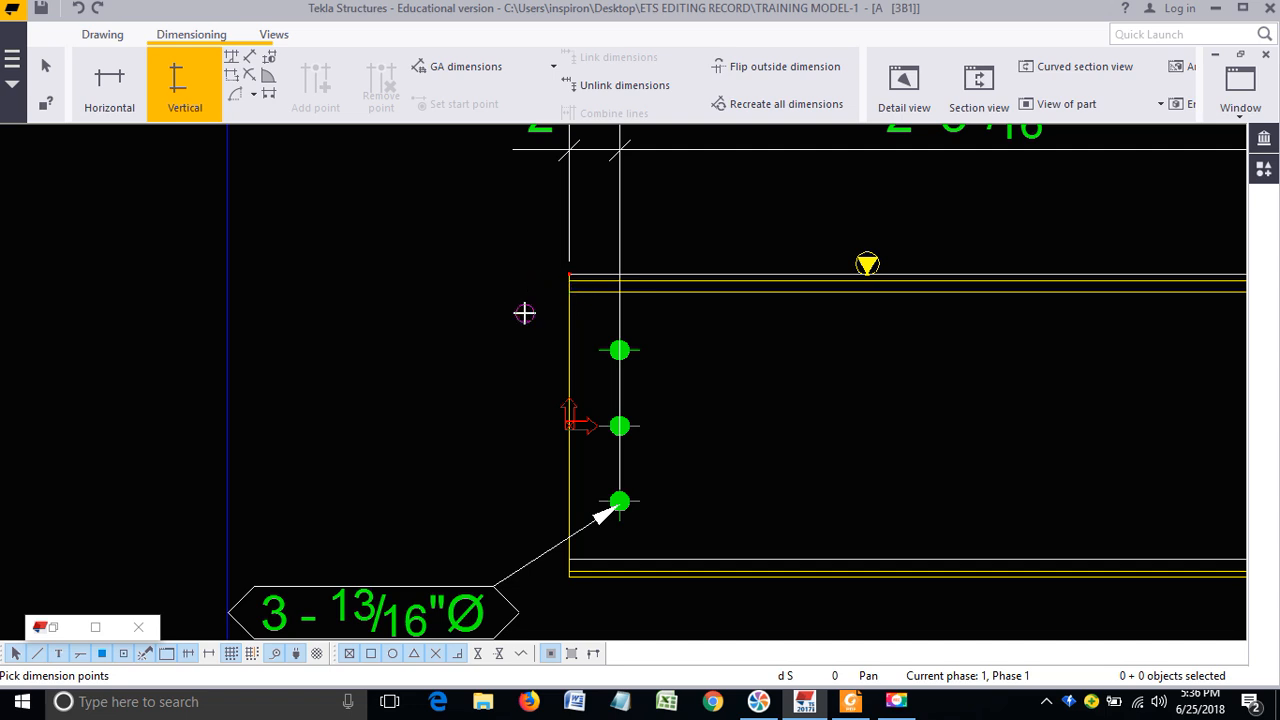
pyautogui.click(569, 277)
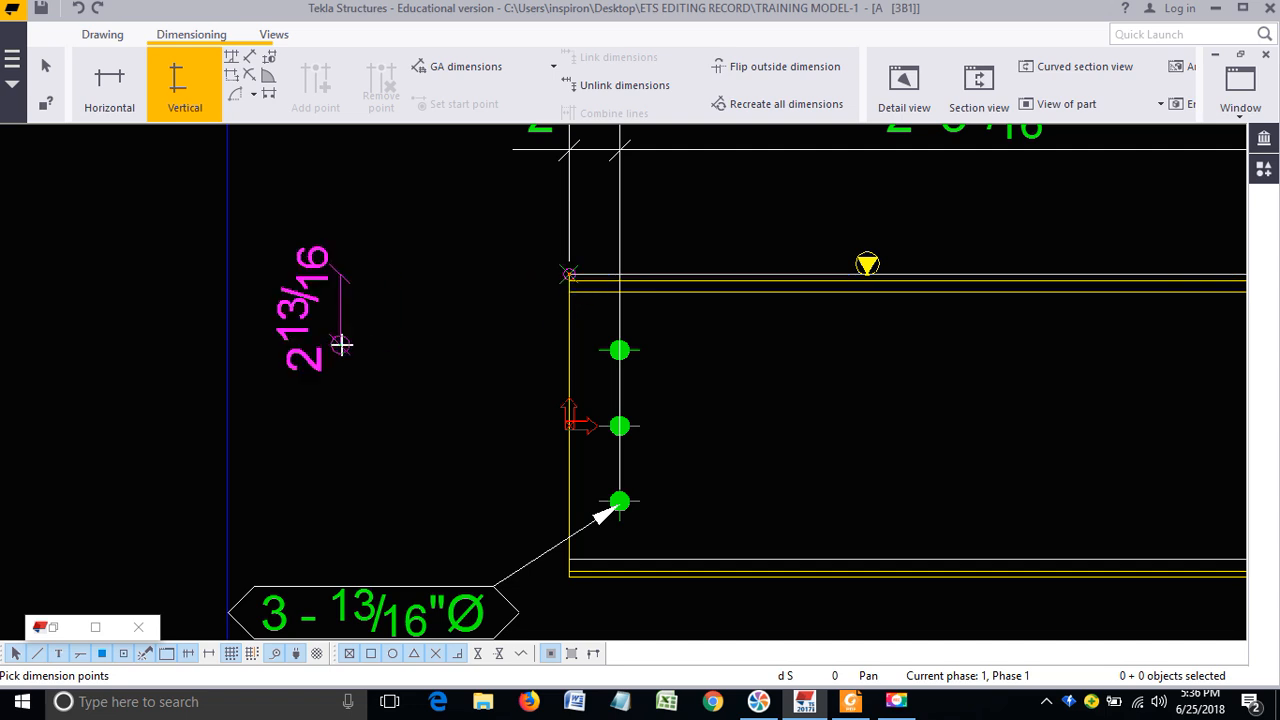
pyautogui.click(620, 351)
pyautogui.click(620, 427)
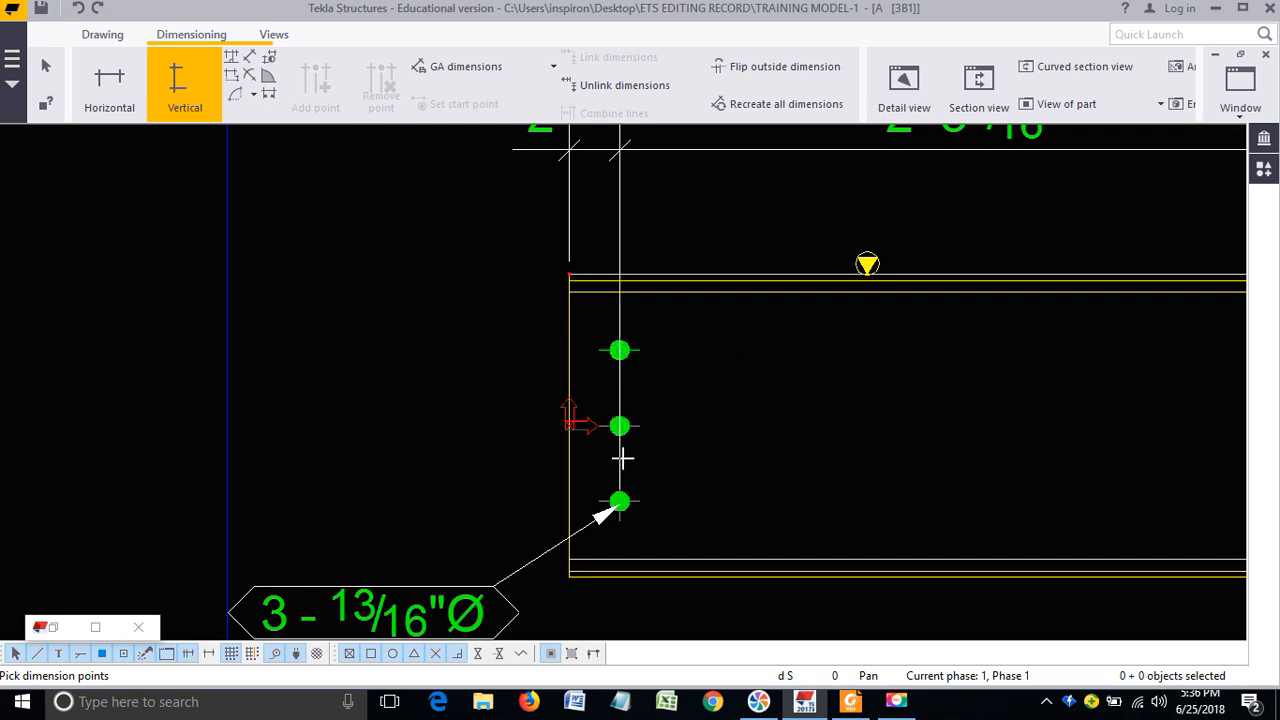
pyautogui.click(620, 501)
pyautogui.middleClick(620, 501)
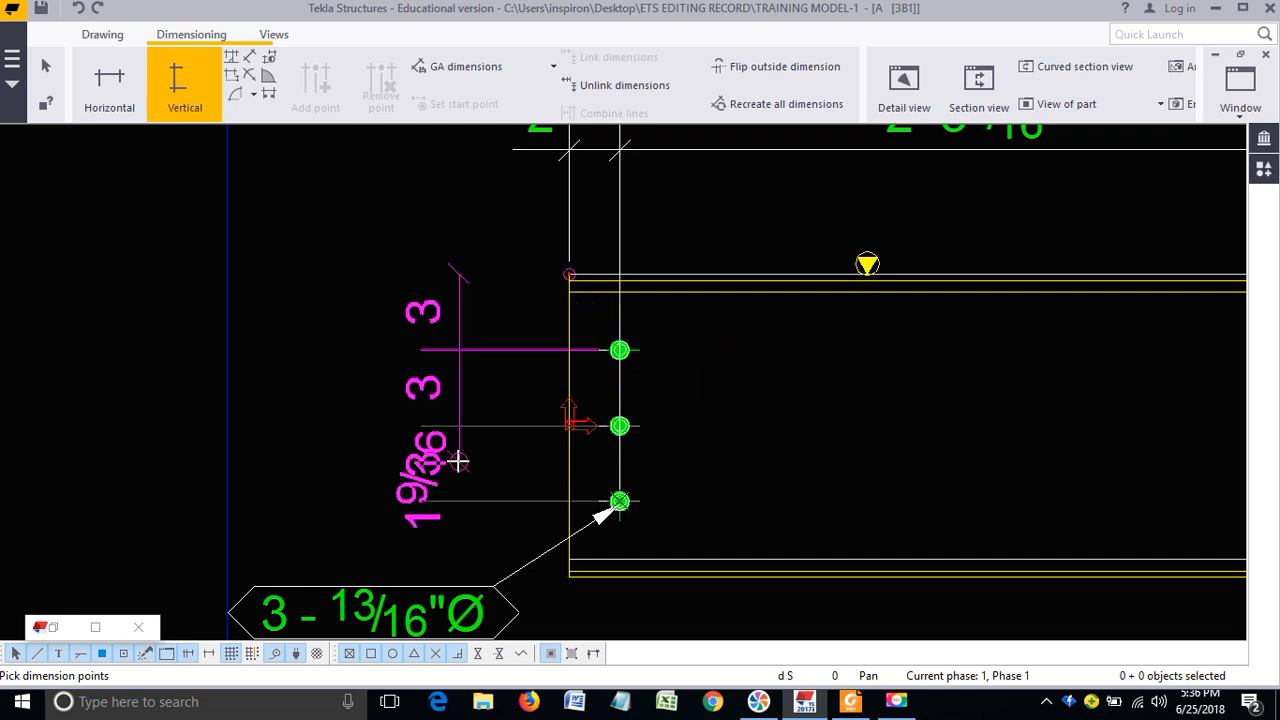
pyautogui.click(458, 461)
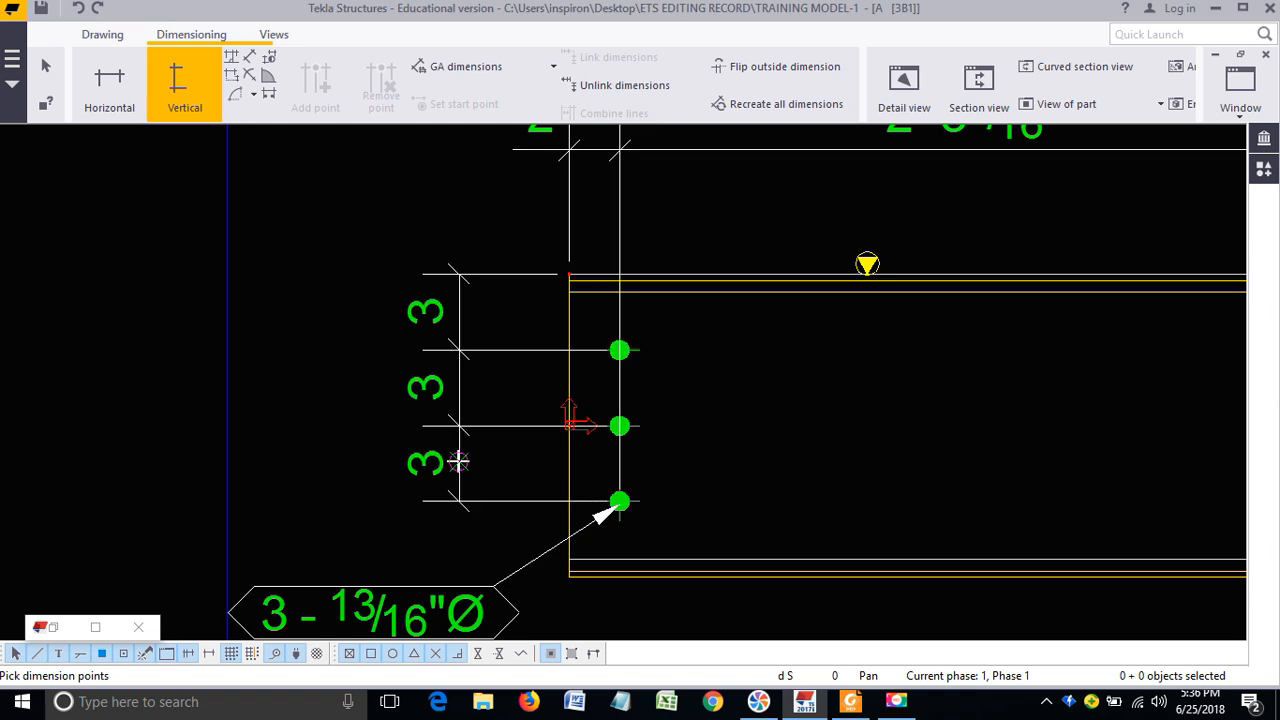
pyautogui.rightClick(734, 366)
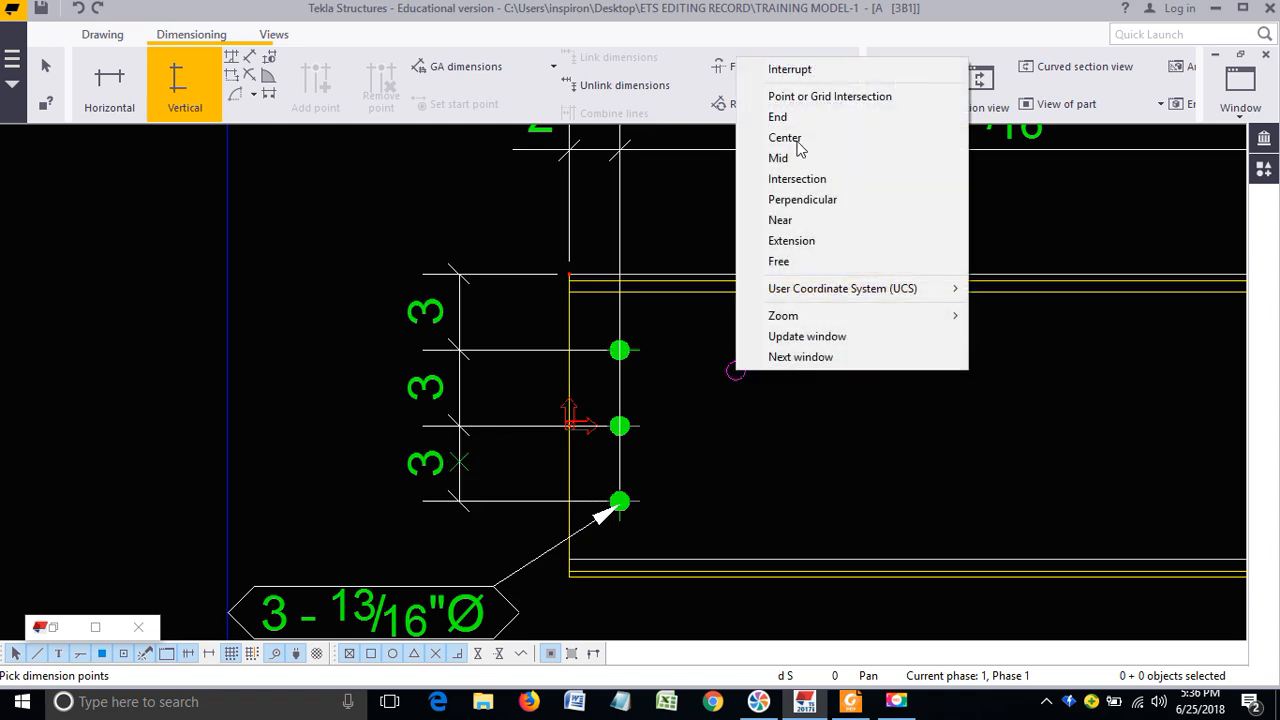
pyautogui.click(797, 70)
# Step: Examine the vertical and horizontal dimension chains and their association points at the beam's top left corner
pyautogui.moveTo(689, 360); pyautogui.dragTo(664, 472, button='middle')
pyautogui.click(451, 428)
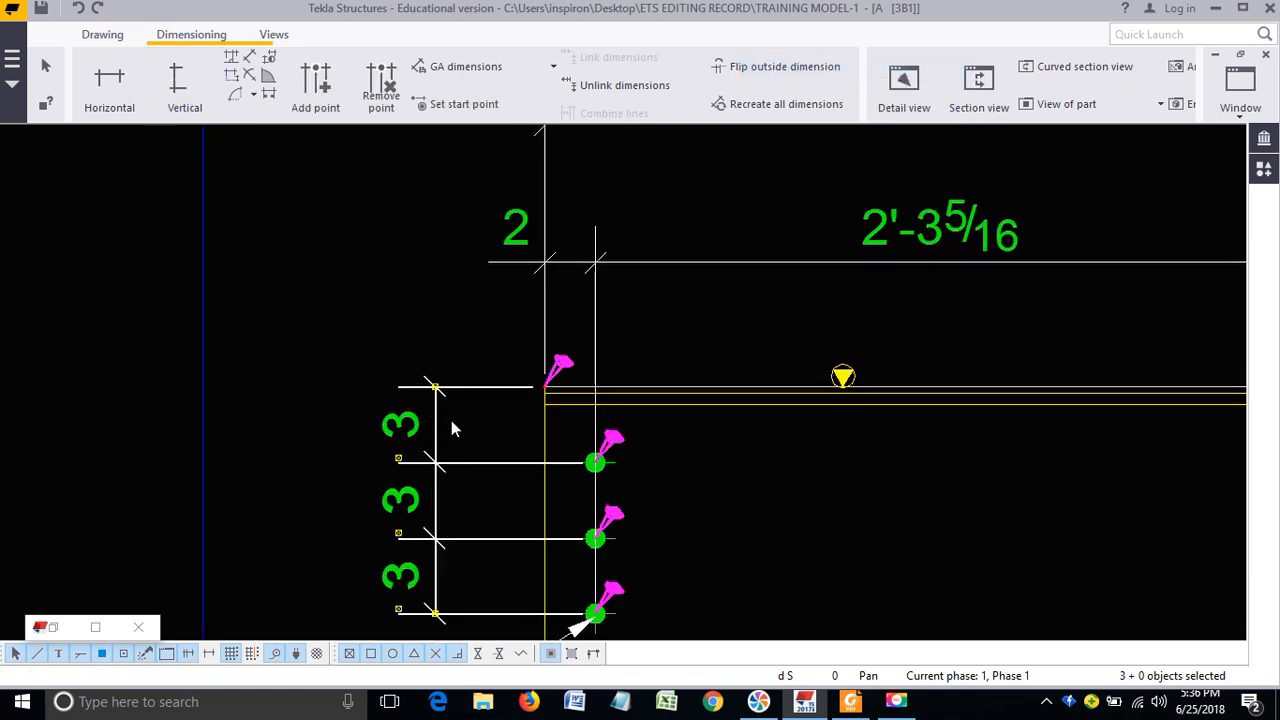
pyautogui.click(545, 414)
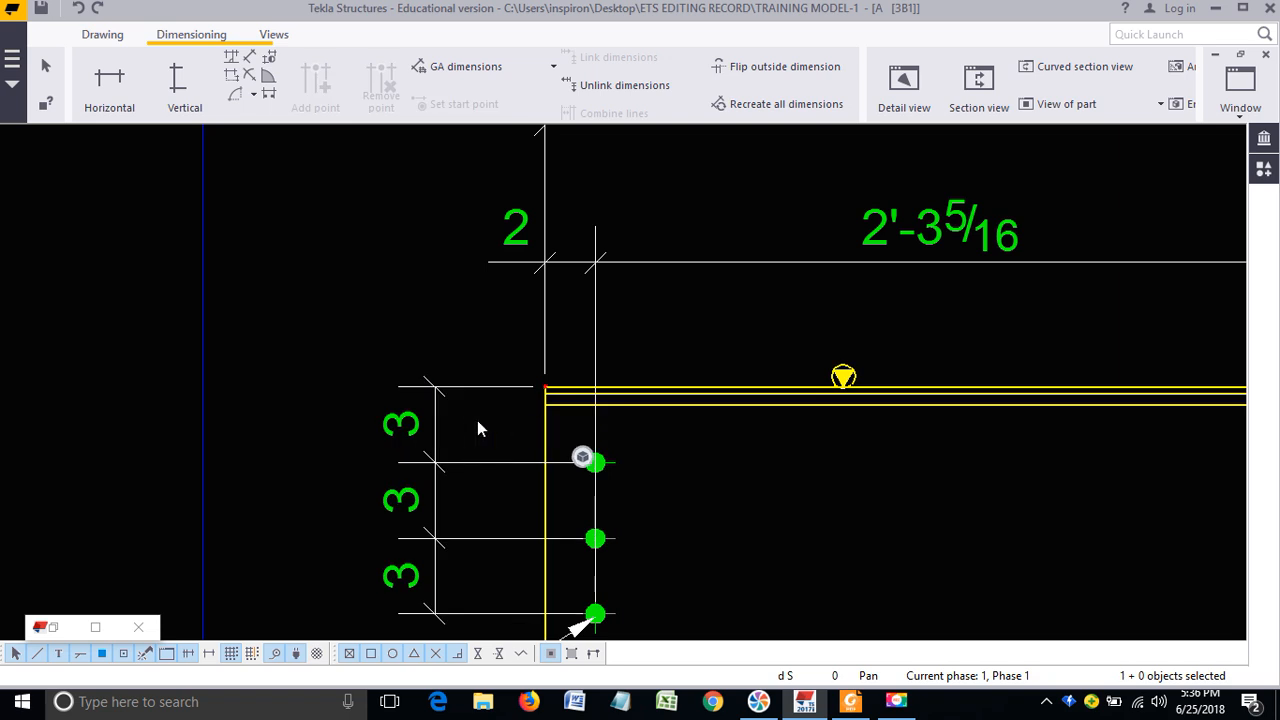
pyautogui.click(650, 264)
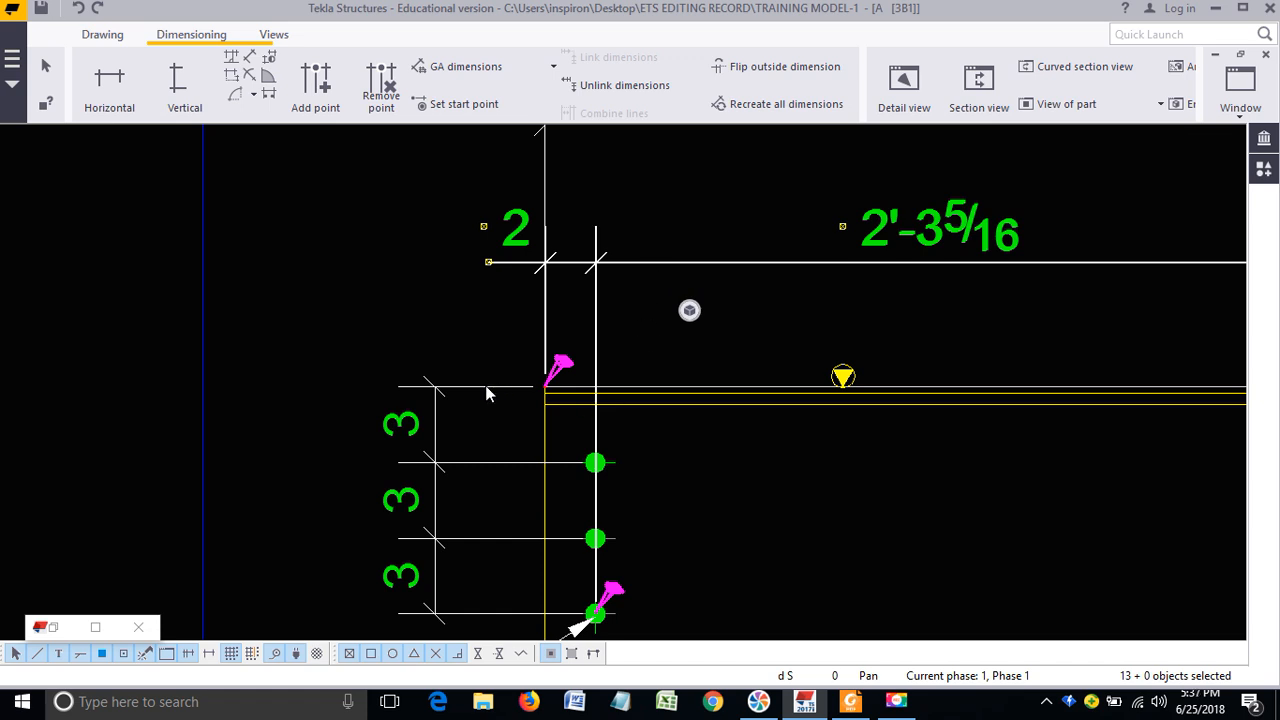
pyautogui.scroll(3, 500, 428)
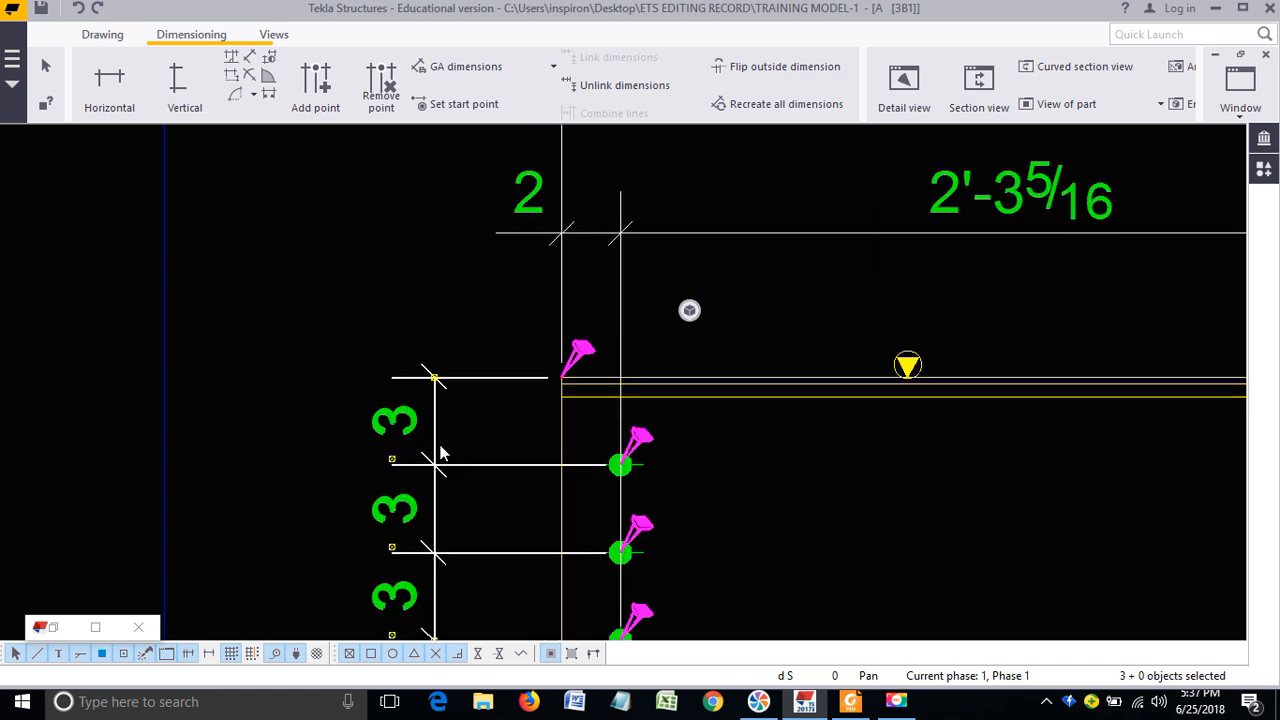
pyautogui.click(464, 406)
pyautogui.scroll(-2, 464, 404)
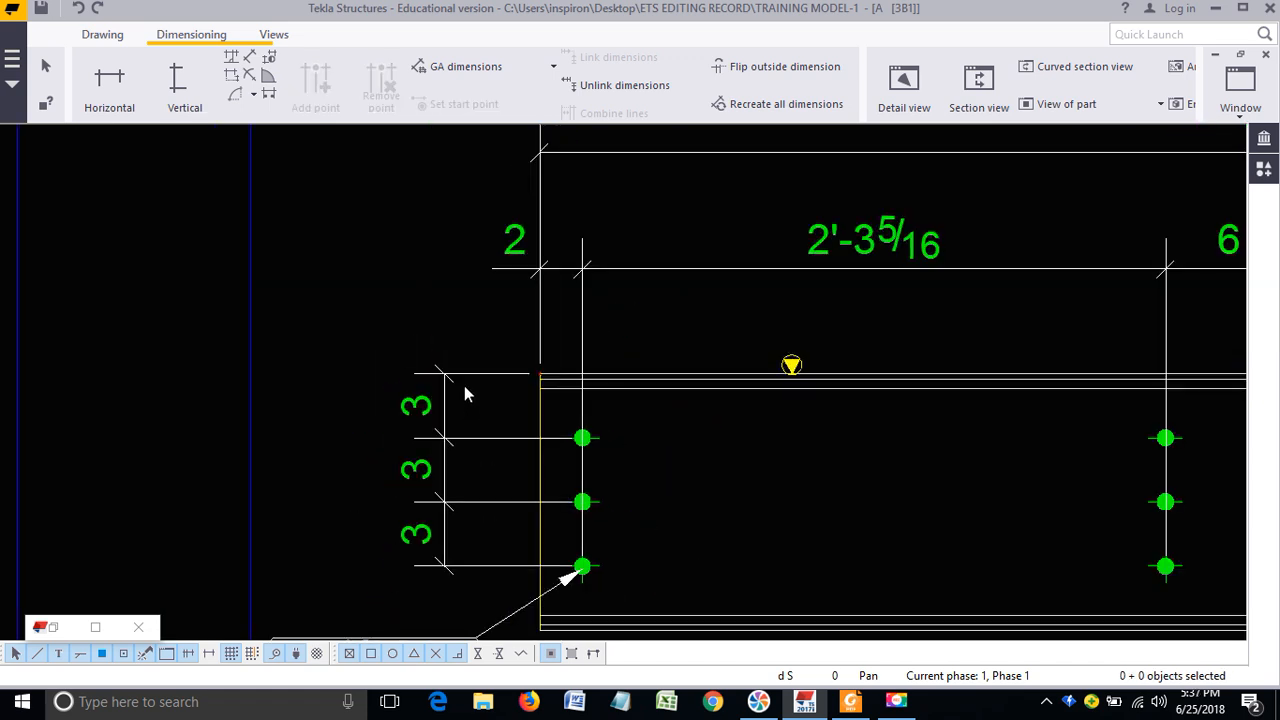
# Step: Examine the bolt hole columns along the whole beam and compare them with the vertical dimension chain at the left end
pyautogui.click(184, 85)
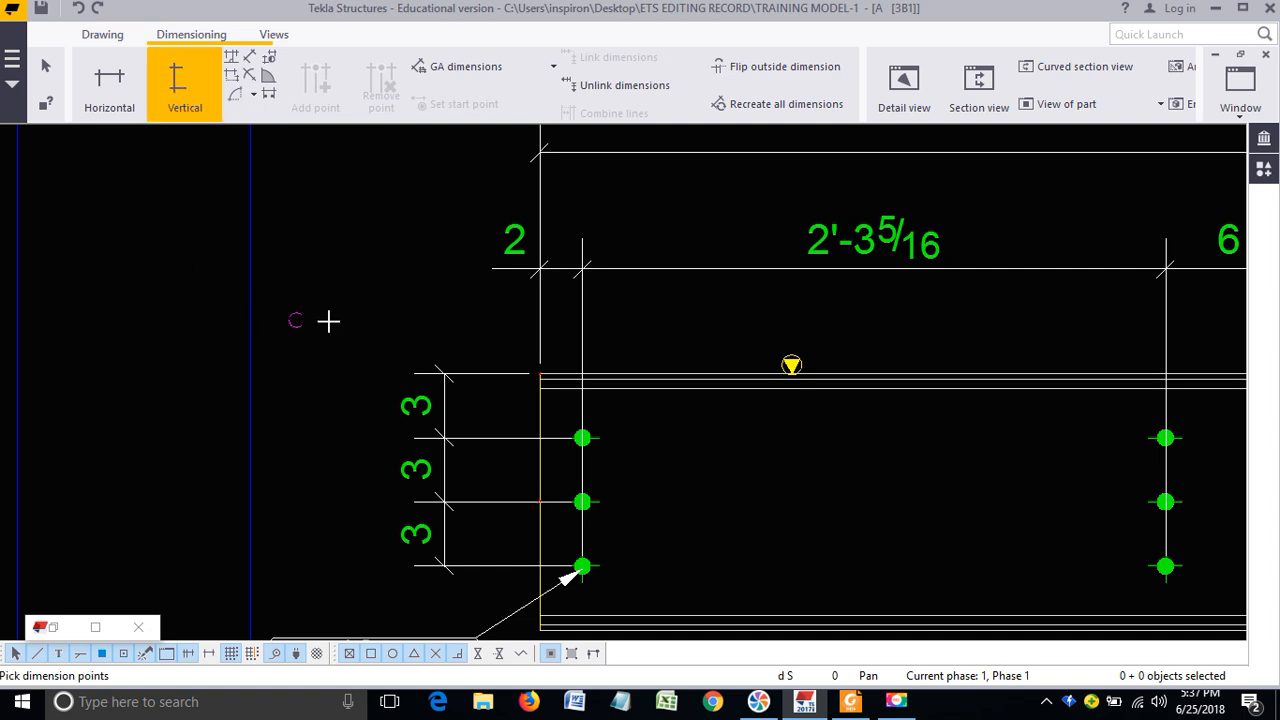
pyautogui.scroll(-2, 320, 320)
pyautogui.moveTo(785, 428); pyautogui.dragTo(500, 380, button='middle')
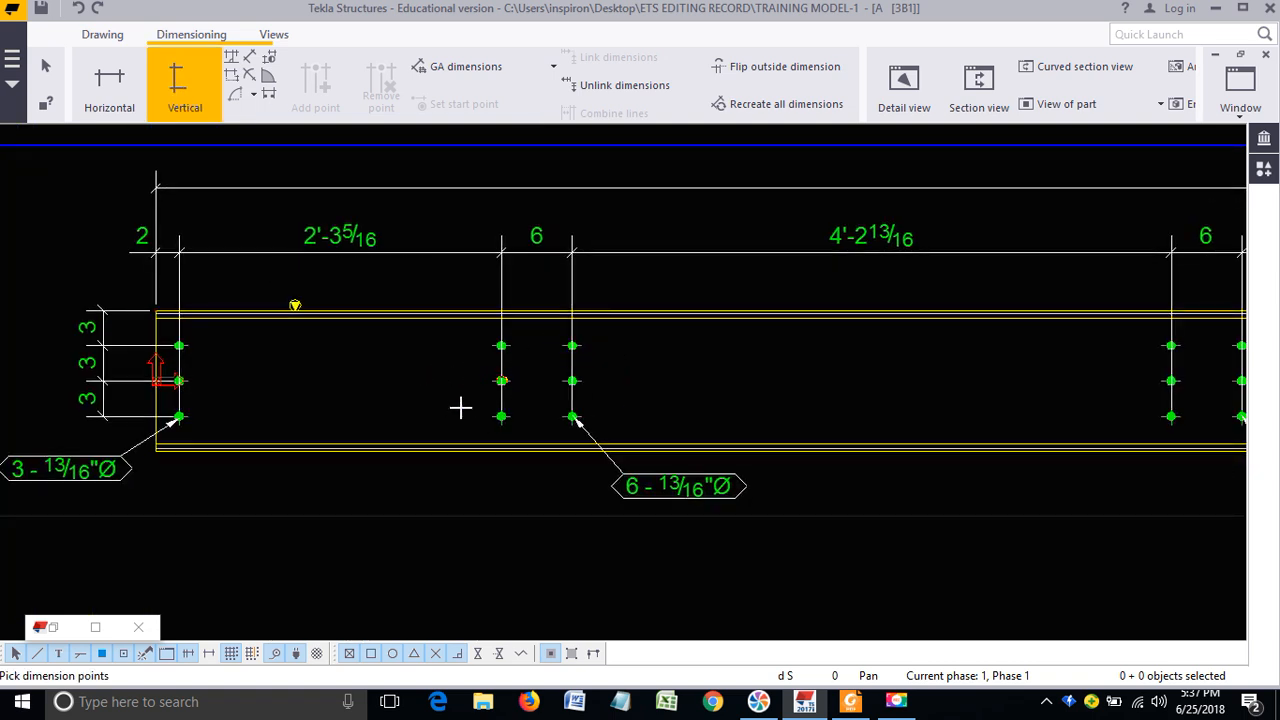
pyautogui.scroll(2, 429, 371)
pyautogui.moveTo(429, 371); pyautogui.dragTo(582, 342, button='middle')
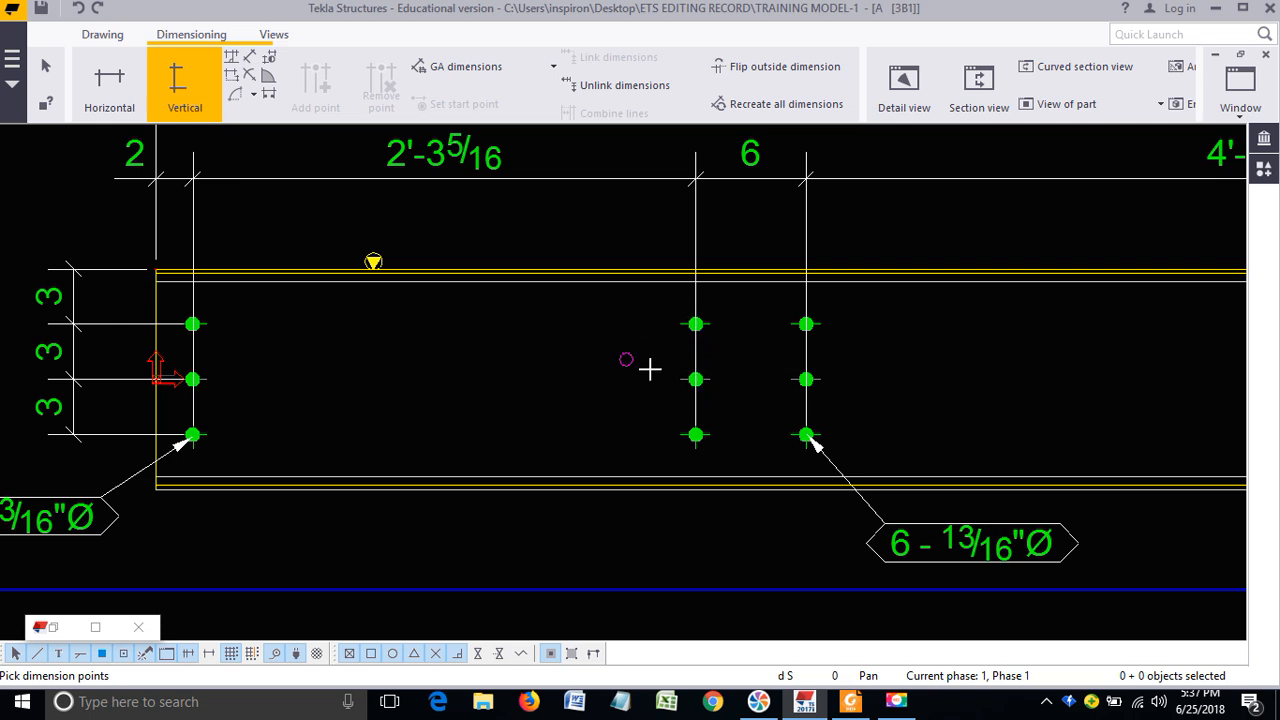
pyautogui.scroll(-2, 696, 399)
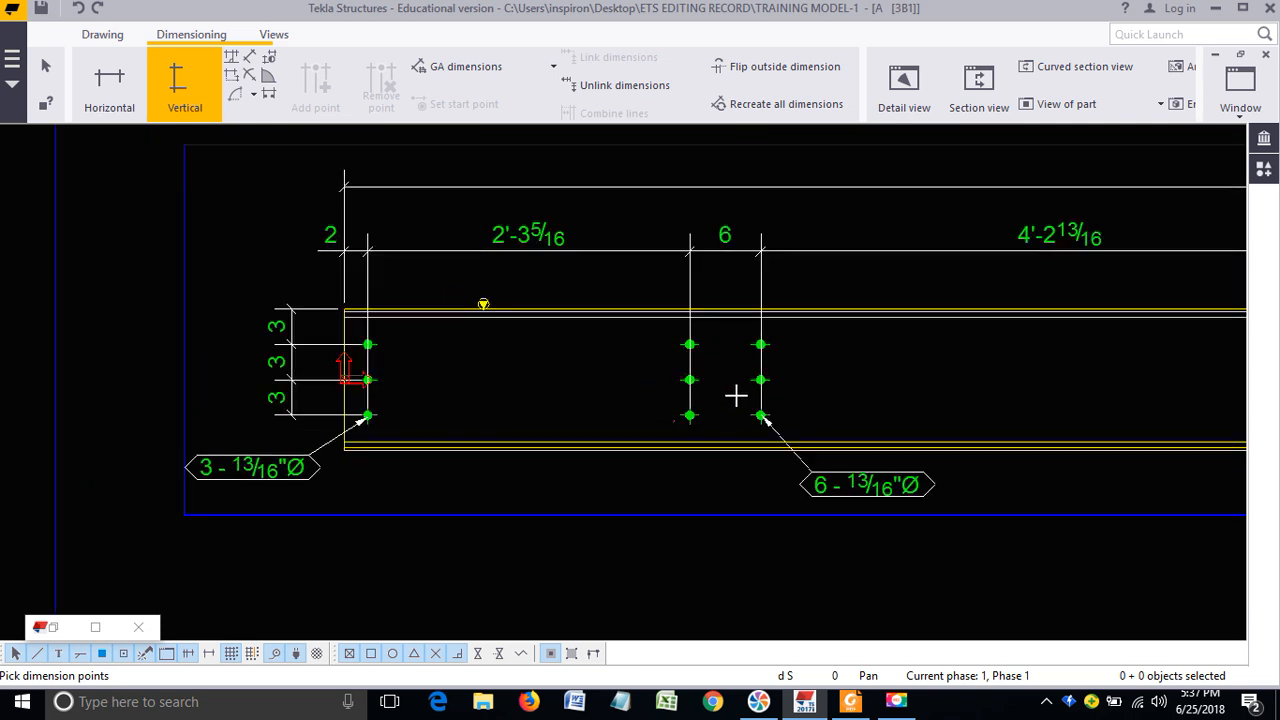
pyautogui.scroll(-2, 470, 377)
pyautogui.moveTo(768, 382)
pyautogui.mouseDown(button='middle')
pyautogui.moveTo(439, 380)
pyautogui.moveTo(592, 417)
pyautogui.moveTo(468, 427)
pyautogui.mouseUp(button='middle')
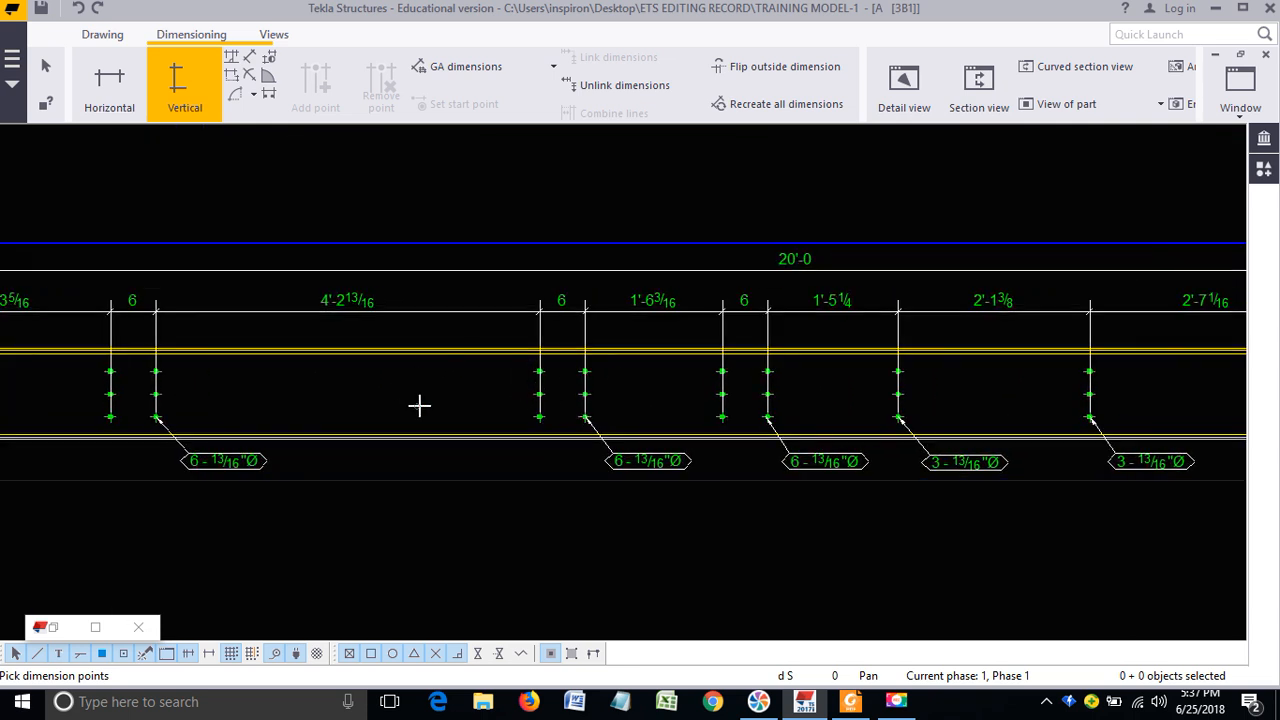
pyautogui.moveTo(767, 403); pyautogui.dragTo(433, 387, button='middle')
pyautogui.scroll(-3, 611, 400)
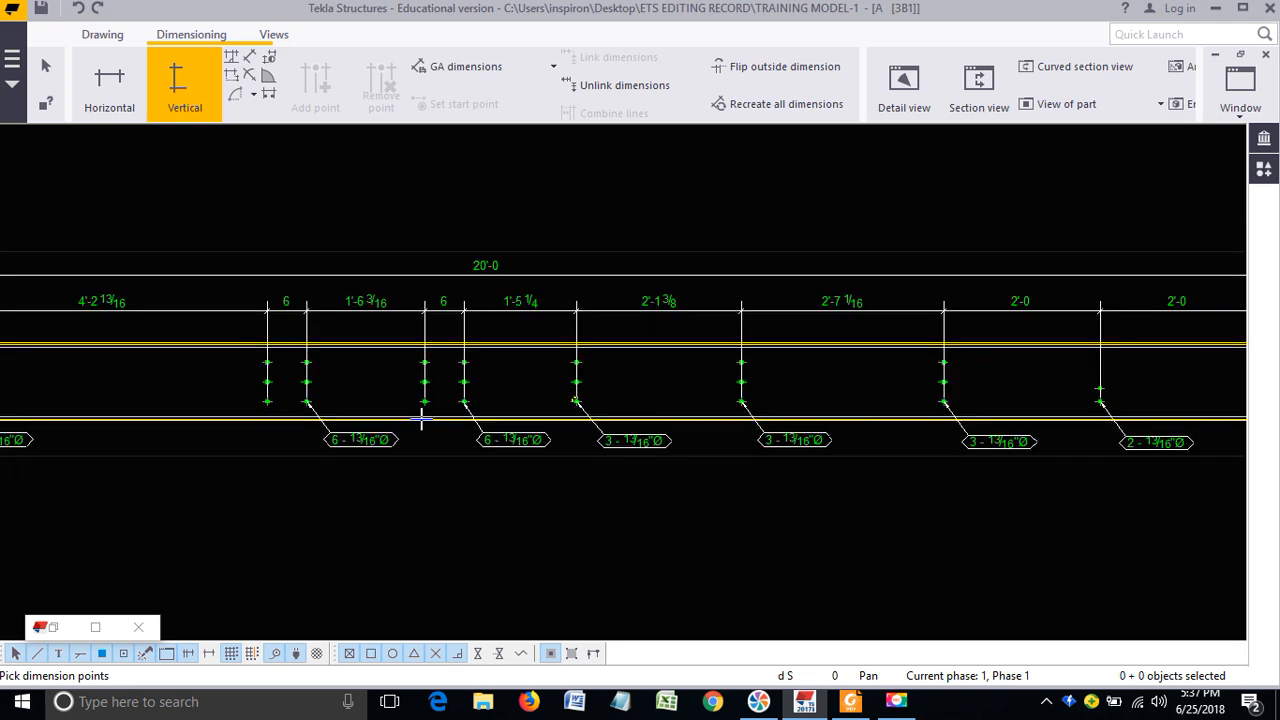
pyautogui.scroll(5, 527, 345)
pyautogui.scroll(-4, 834, 357)
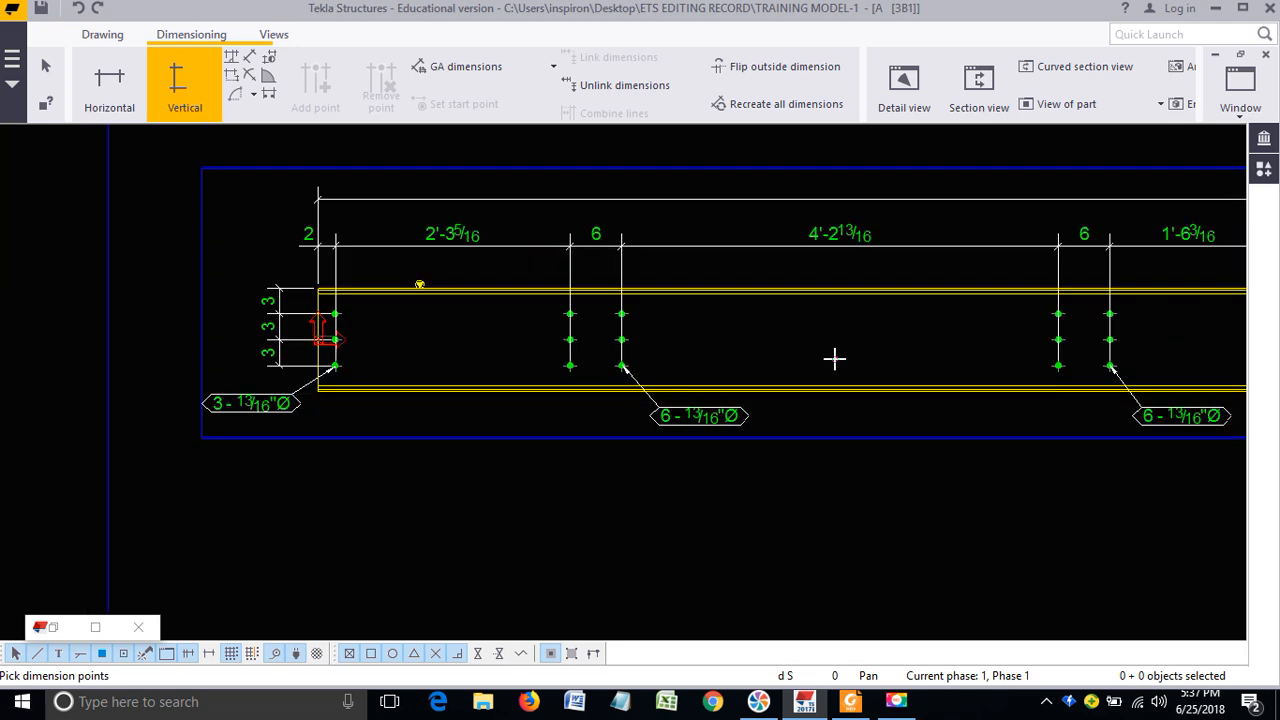
pyautogui.scroll(3, 638, 292)
pyautogui.moveTo(655, 367); pyautogui.dragTo(452, 367, button='middle')
pyautogui.scroll(-2, 563, 388)
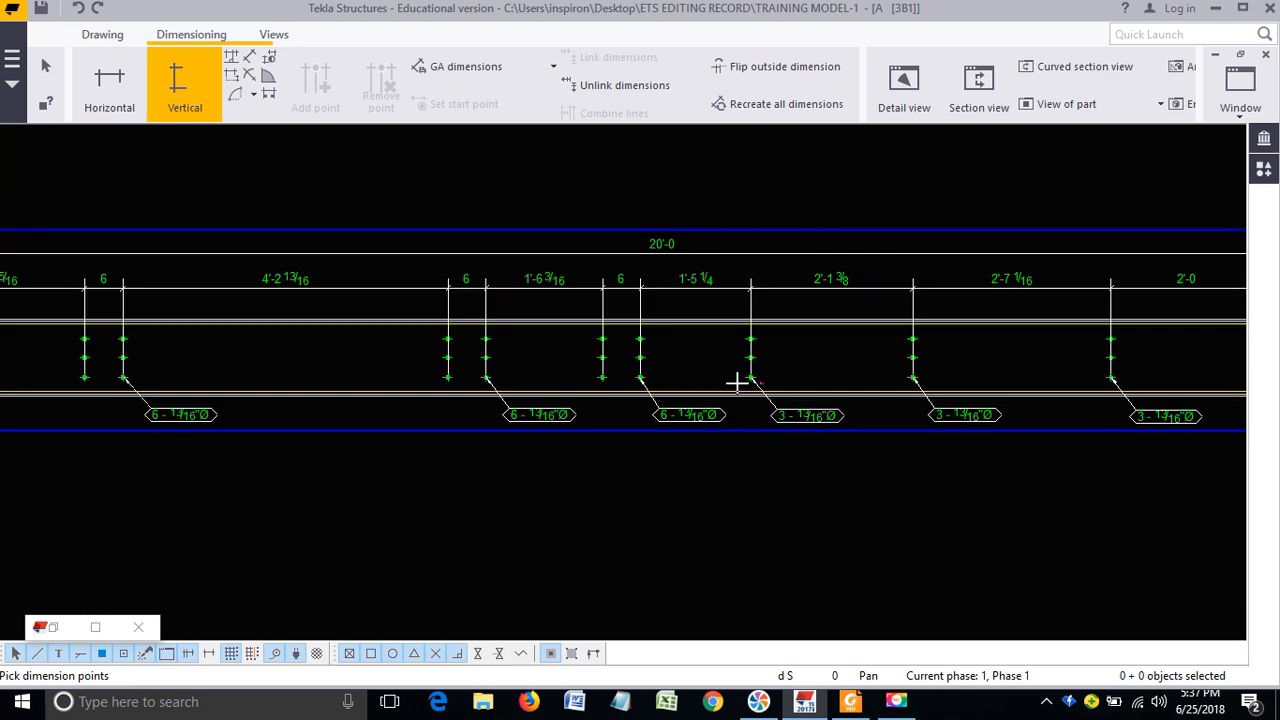
pyautogui.moveTo(170, 404); pyautogui.dragTo(724, 396, button='middle')
pyautogui.scroll(4, 408, 345)
pyautogui.scroll(1, 408, 345)
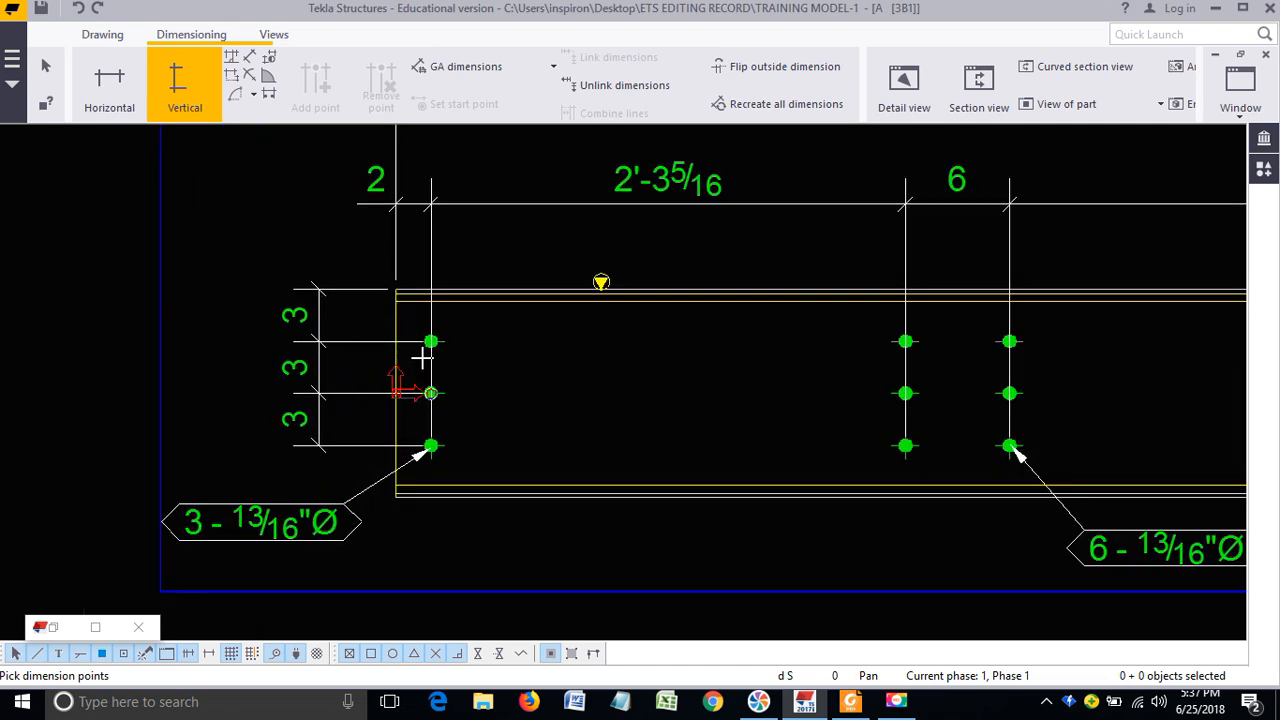
pyautogui.scroll(-1, 402, 400)
pyautogui.rightClick(355, 316)
pyautogui.click(409, 338)
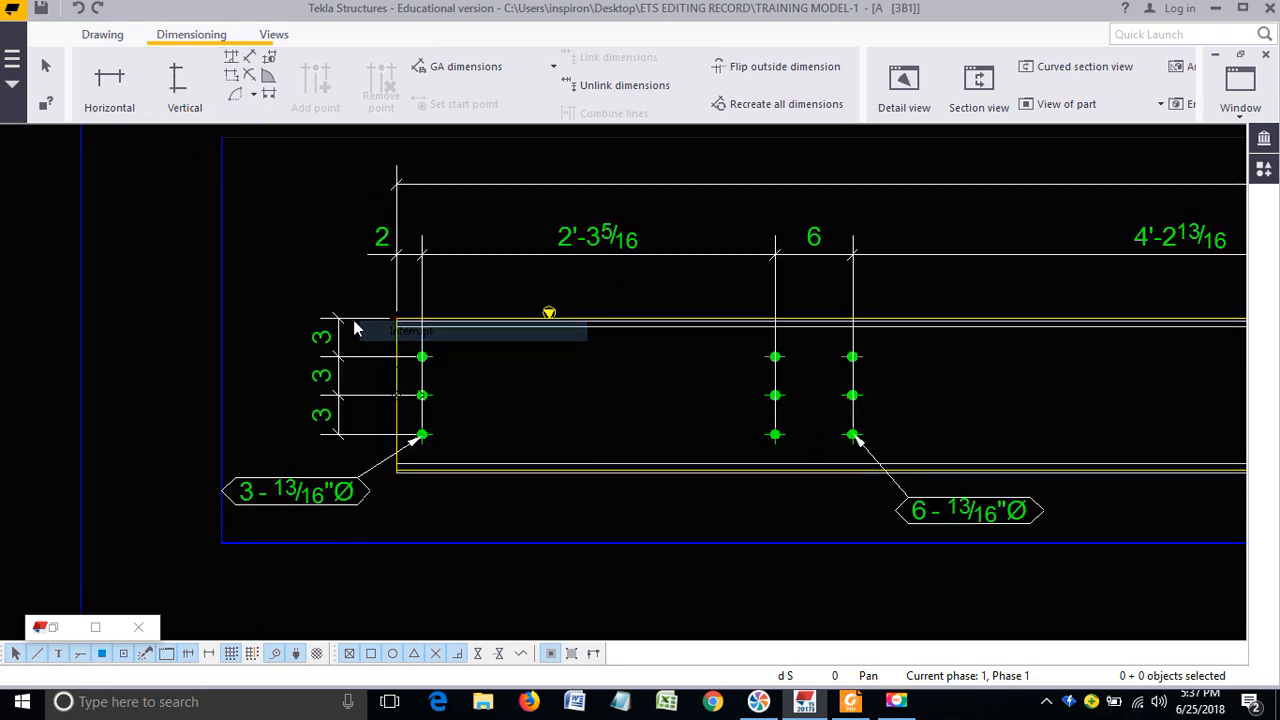
# Step: Add a vertical dimension chain from the beam's top right corner through the last column's three holes, placed outside the beam's right end
pyautogui.click(354, 320)
pyautogui.scroll(-3, 228, 399)
pyautogui.click(184, 80)
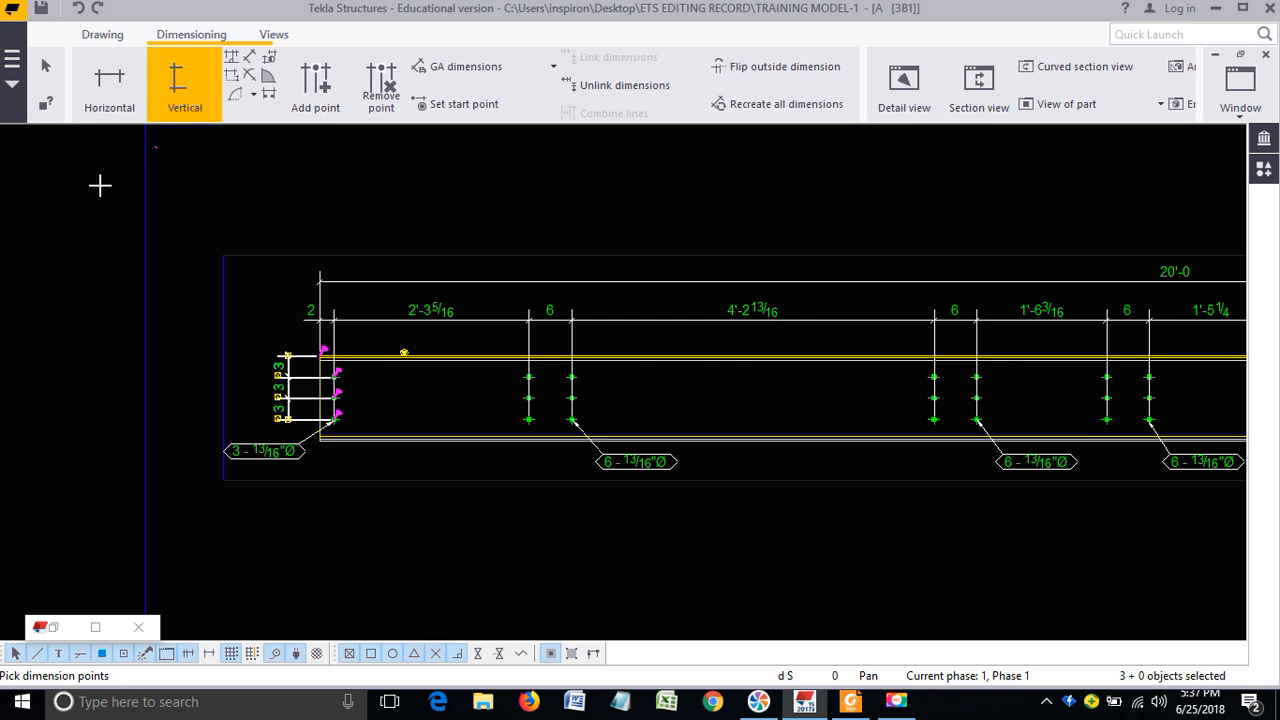
pyautogui.scroll(-3, 100, 186)
pyautogui.scroll(5, 998, 293)
pyautogui.scroll(3, 998, 293)
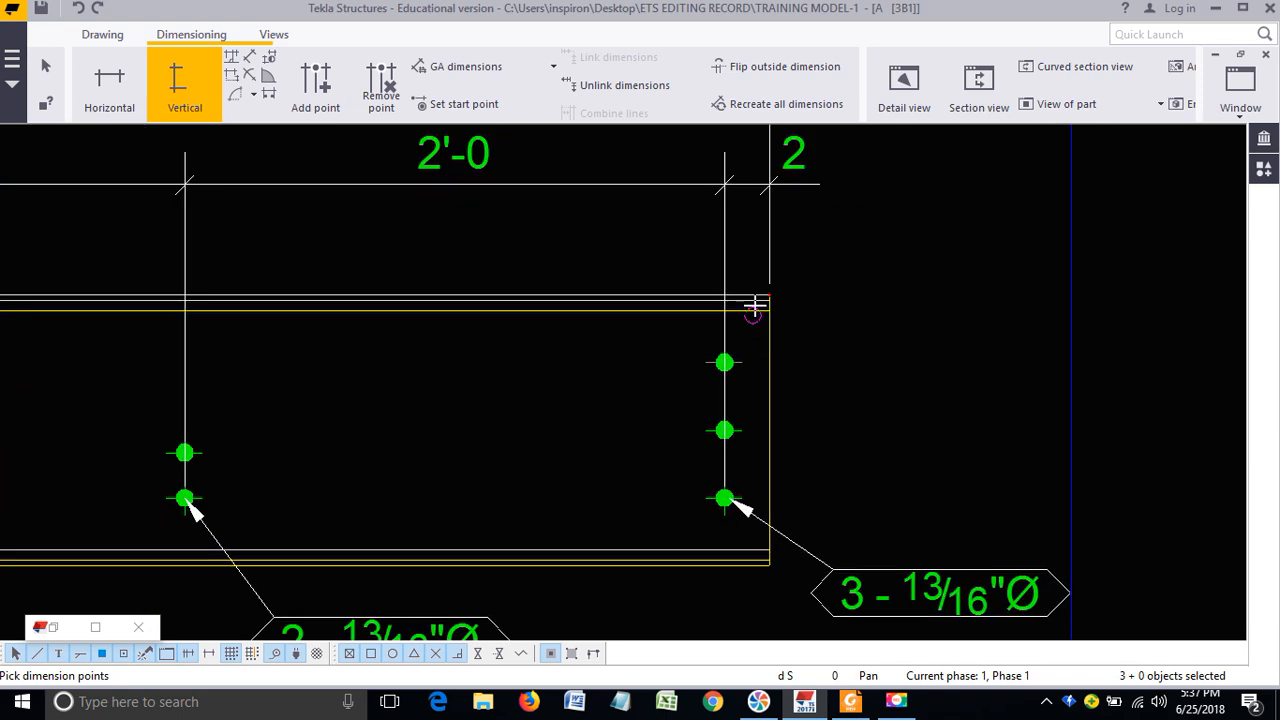
pyautogui.click(1059, 240)
pyautogui.click(724, 362)
pyautogui.middleClick(720, 429)
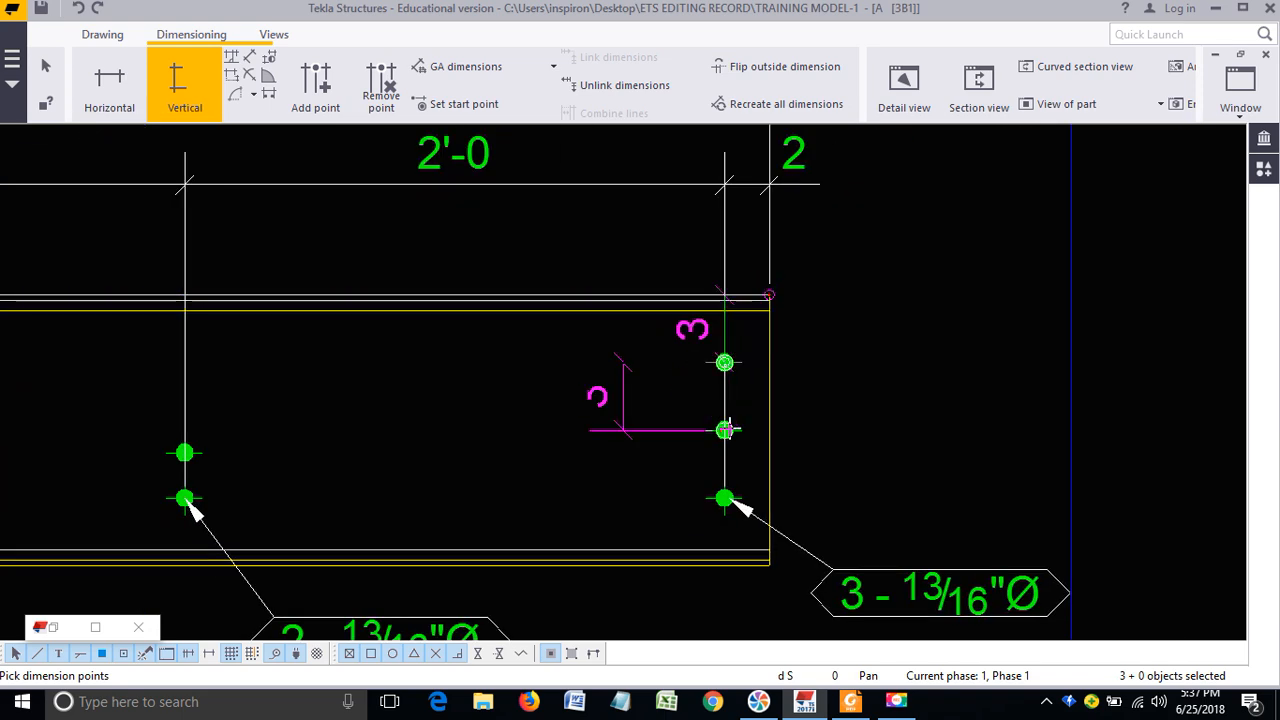
pyautogui.click(850, 480)
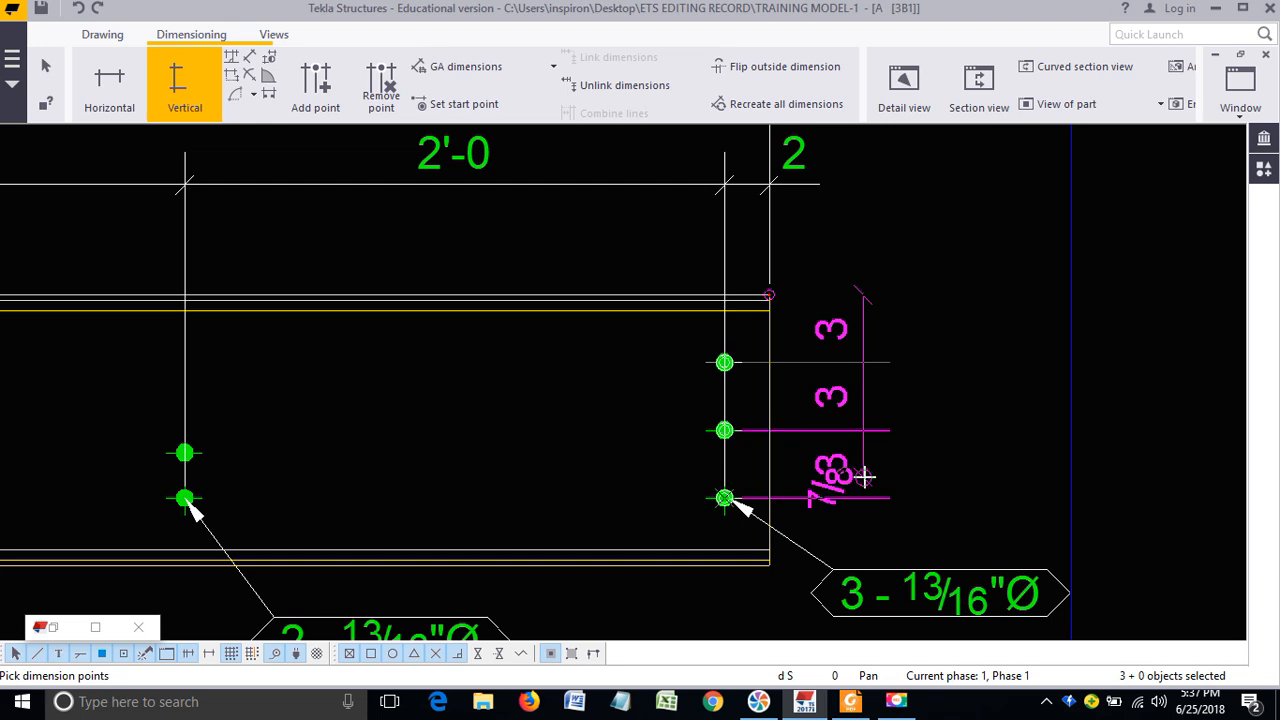
# Step: Start a vertical dimension chain on the top flange's upper edge, just left of the first six-hole bolt group, using the Near snap
pyautogui.scroll(-4, 990, 370)
pyautogui.scroll(-7, 953, 381)
pyautogui.scroll(9, 310, 386)
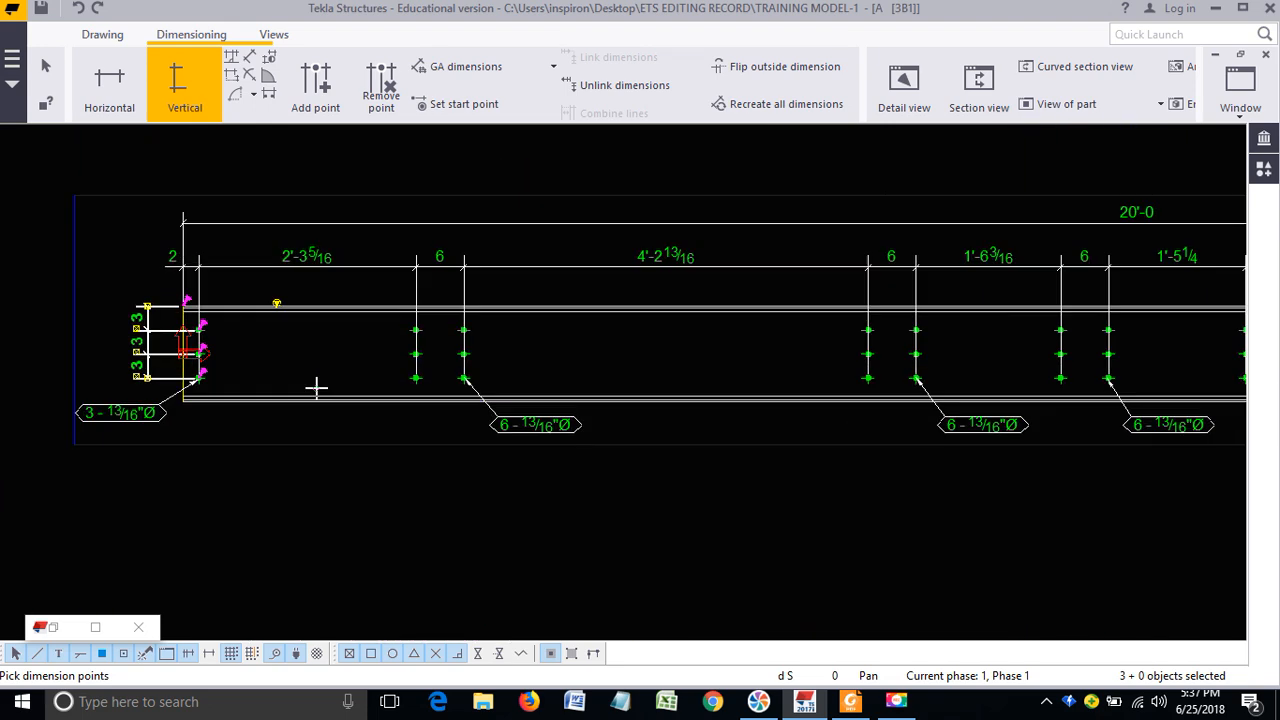
pyautogui.moveTo(364, 388); pyautogui.dragTo(614, 460, button='middle')
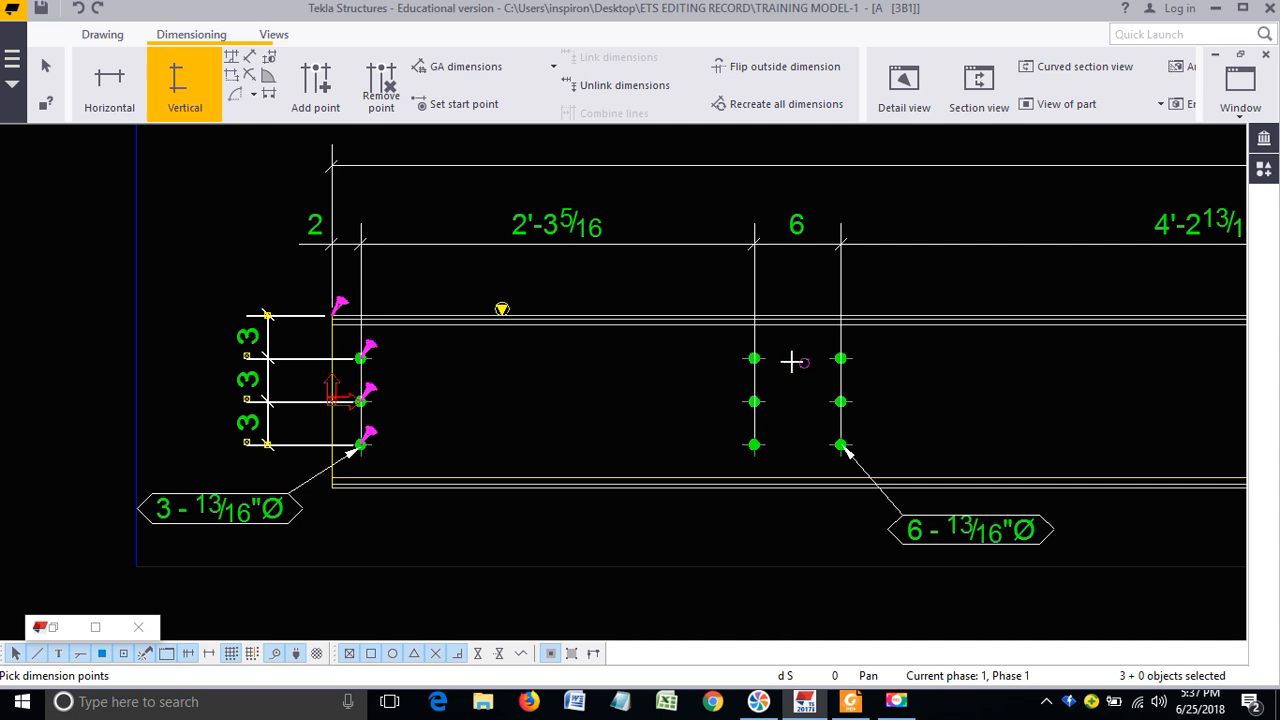
pyautogui.scroll(1, 826, 329)
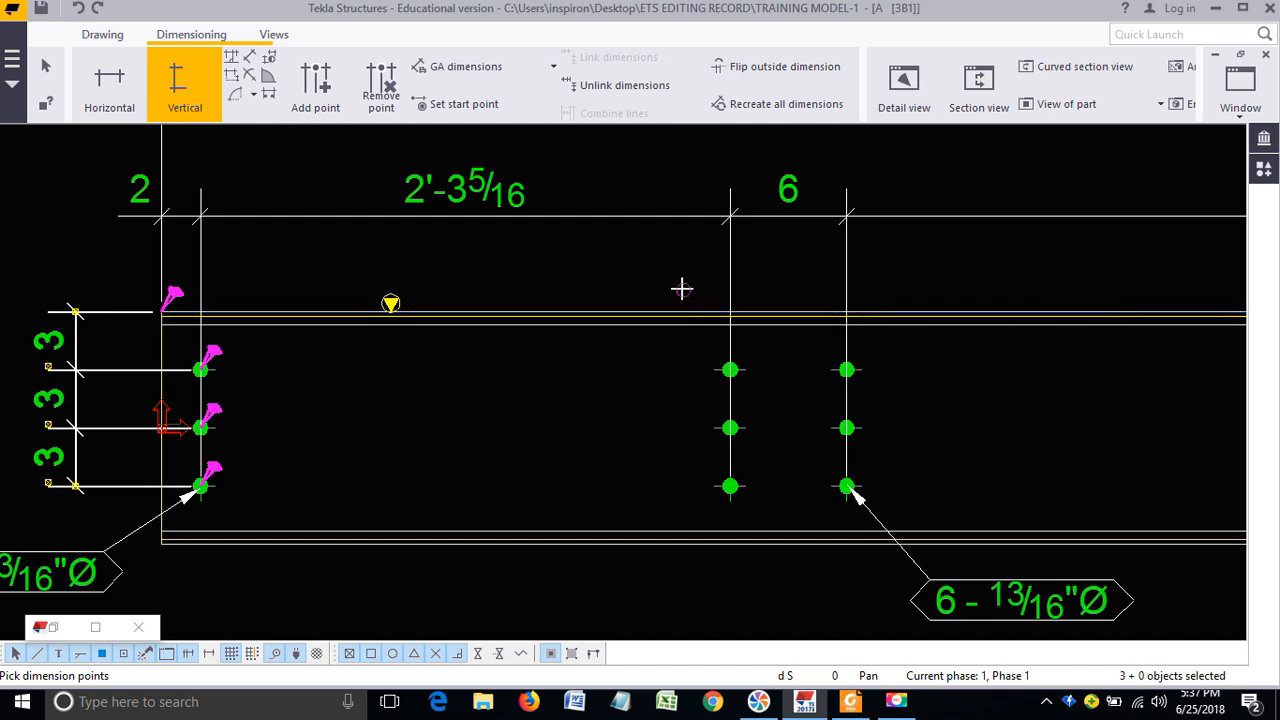
pyautogui.rightClick(651, 276)
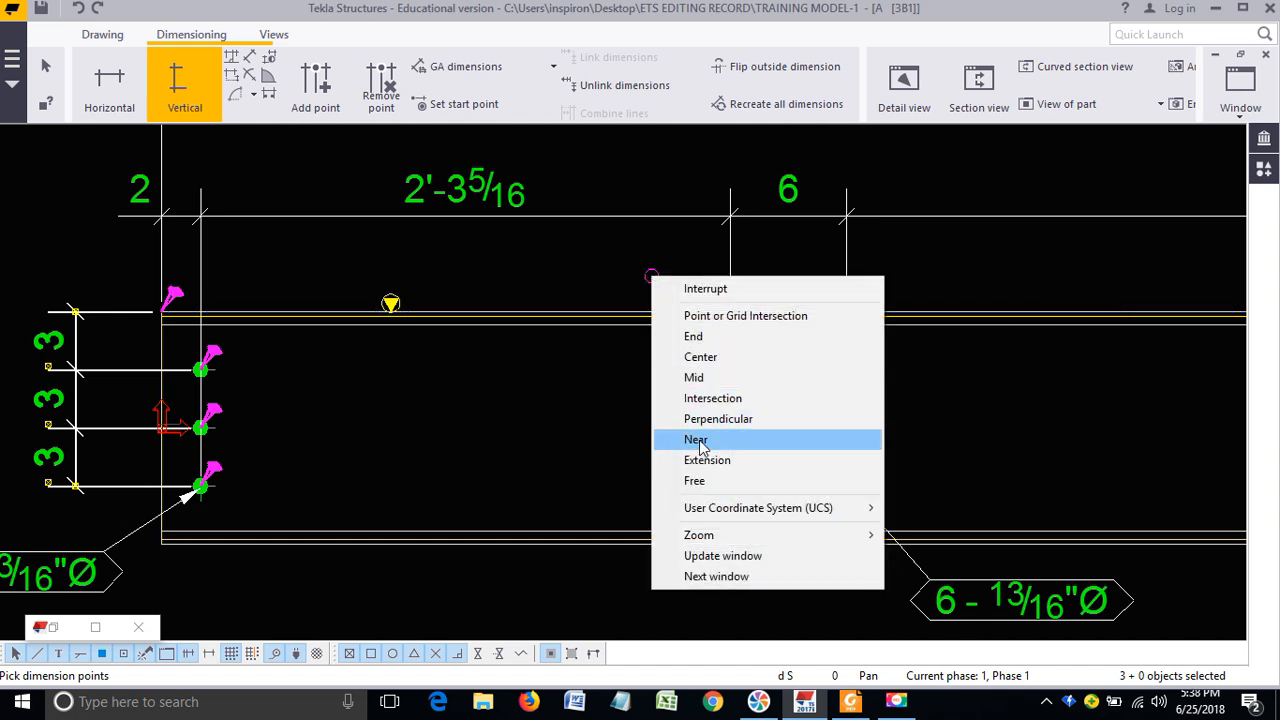
pyautogui.click(487, 637)
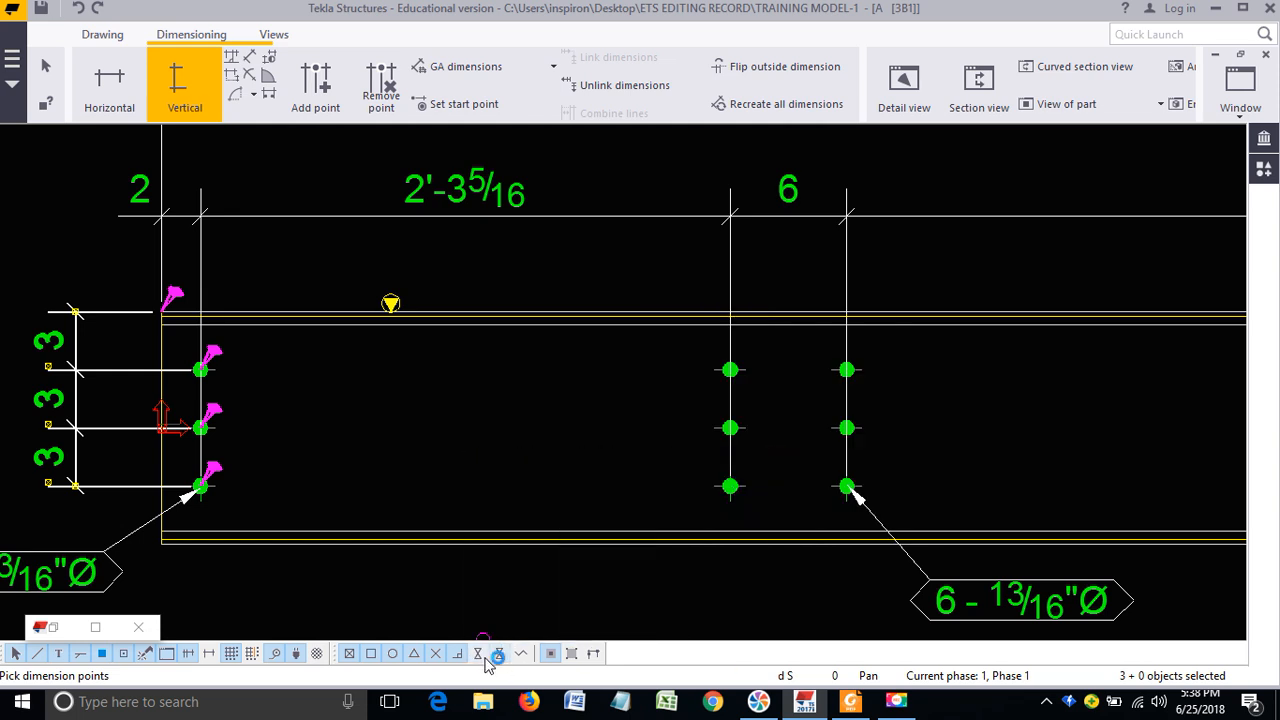
pyautogui.rightClick(610, 253)
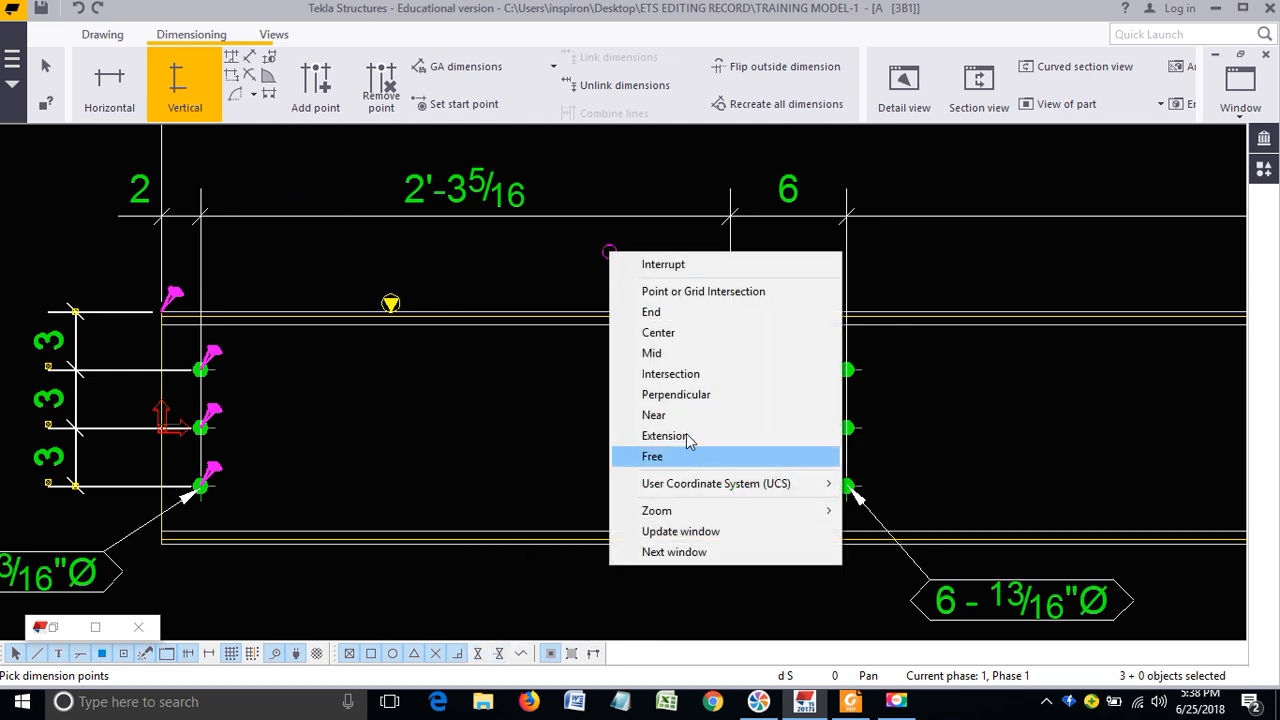
pyautogui.click(676, 421)
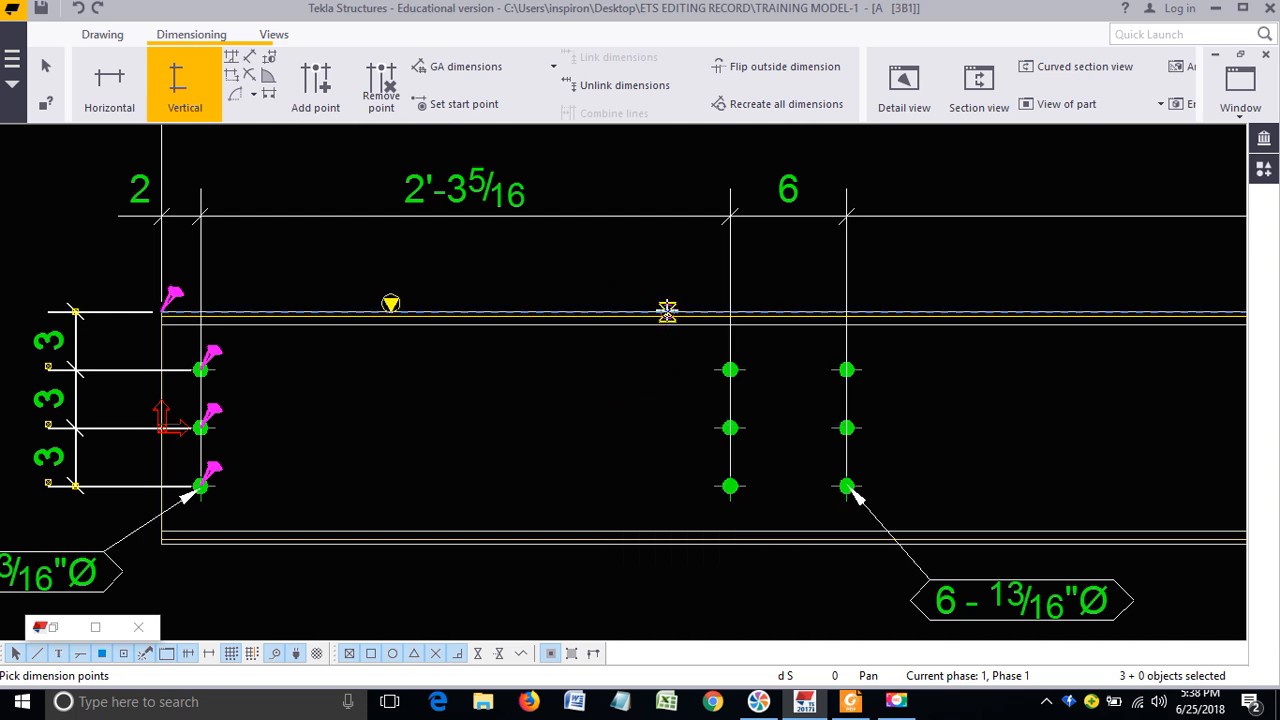
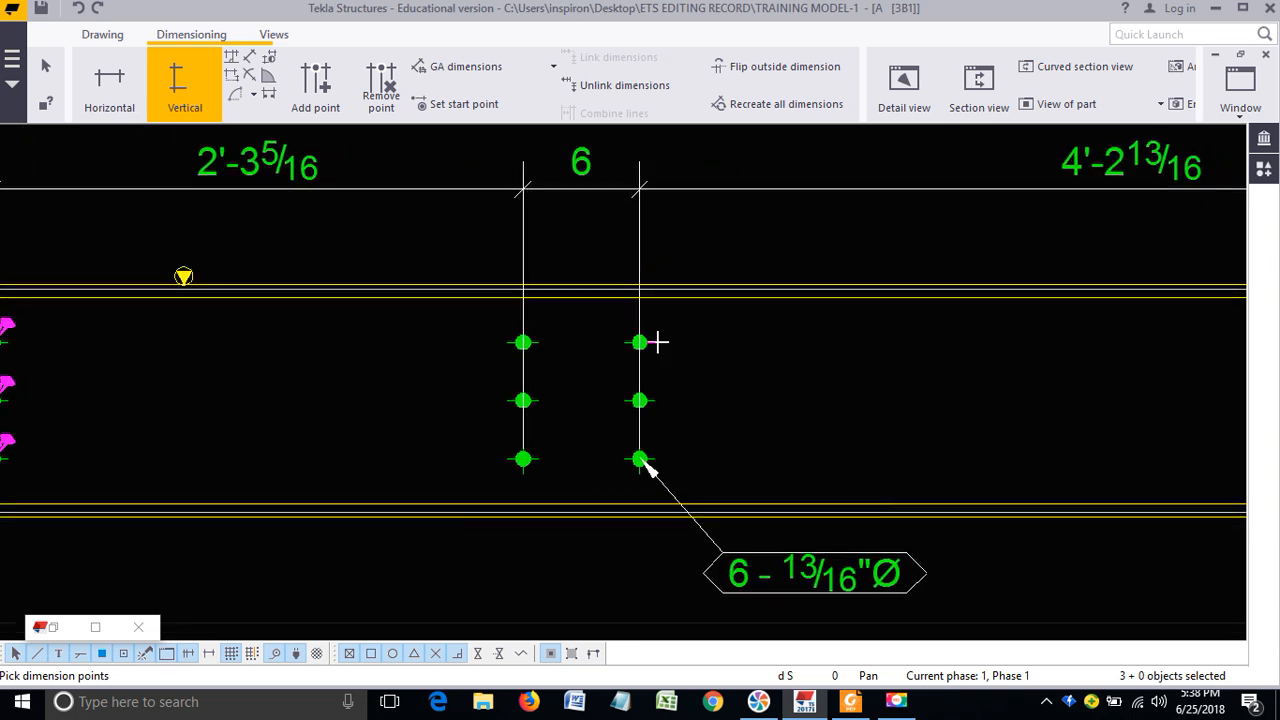
# Step: Extend the chain through the three holes of the group's right column and place it left of the six-hole group, ending the command
pyautogui.moveTo(857, 366); pyautogui.dragTo(652, 340, button='middle')
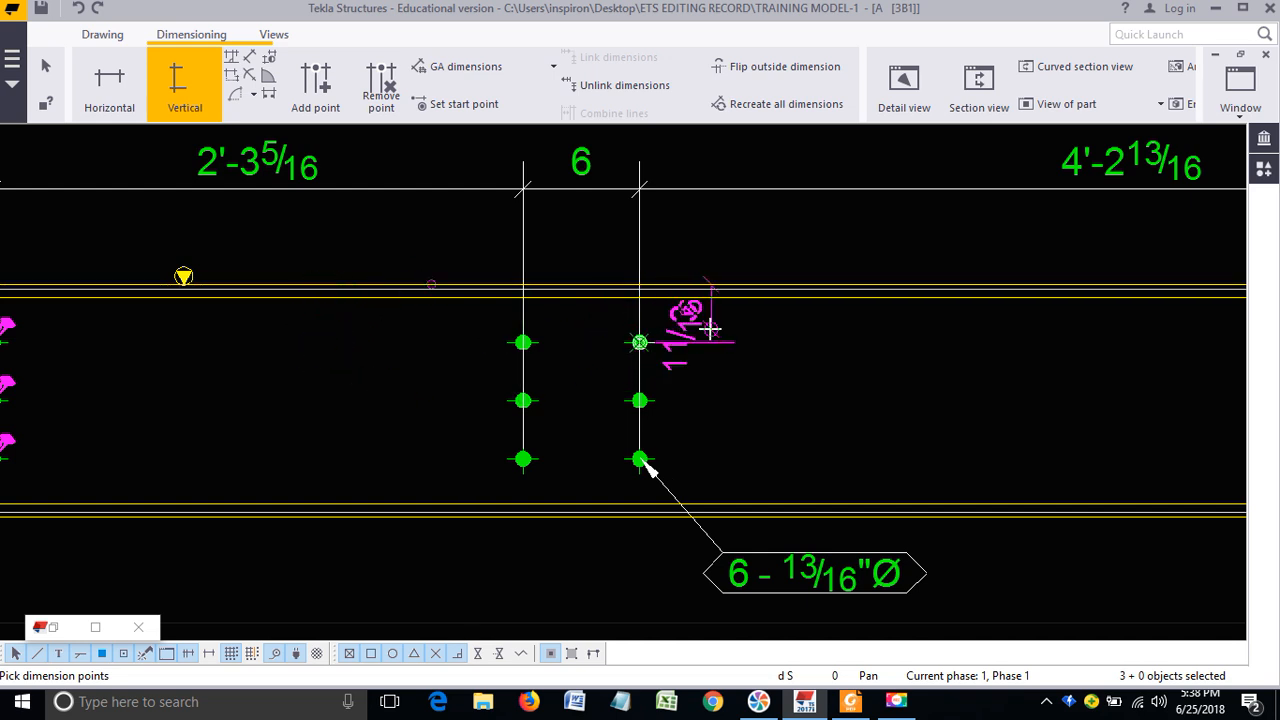
pyautogui.click(640, 400)
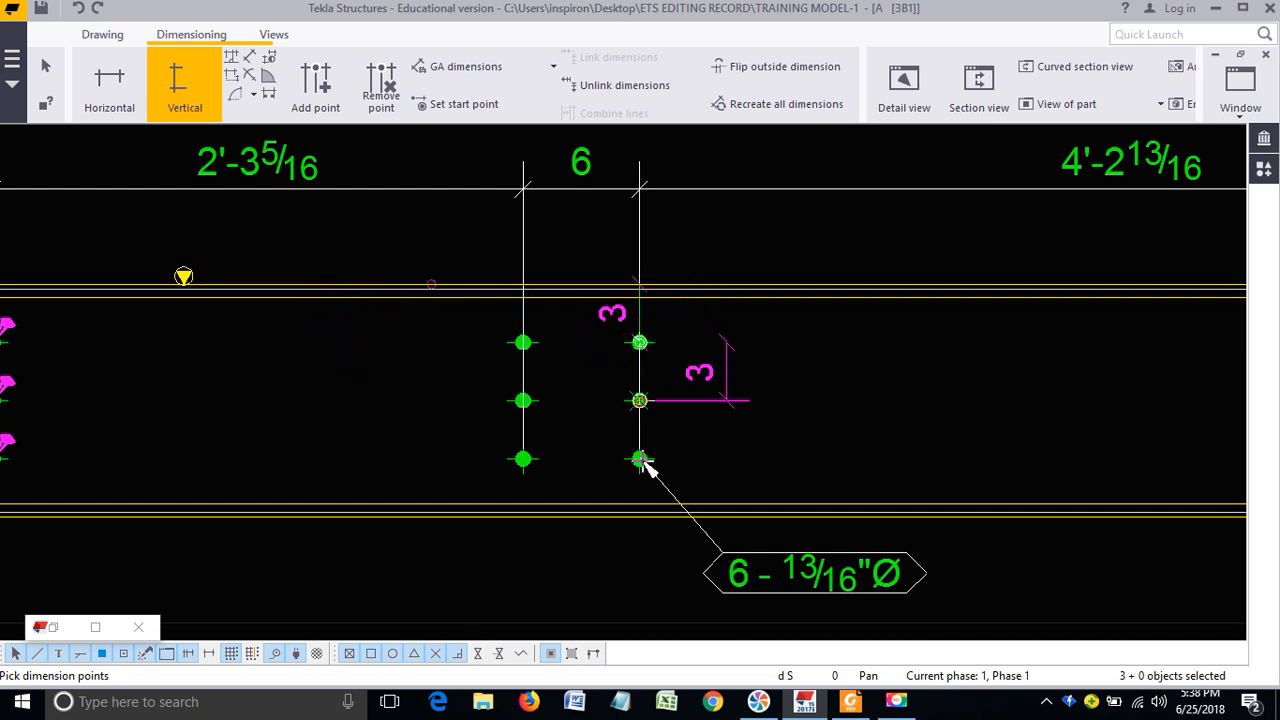
pyautogui.click(640, 459)
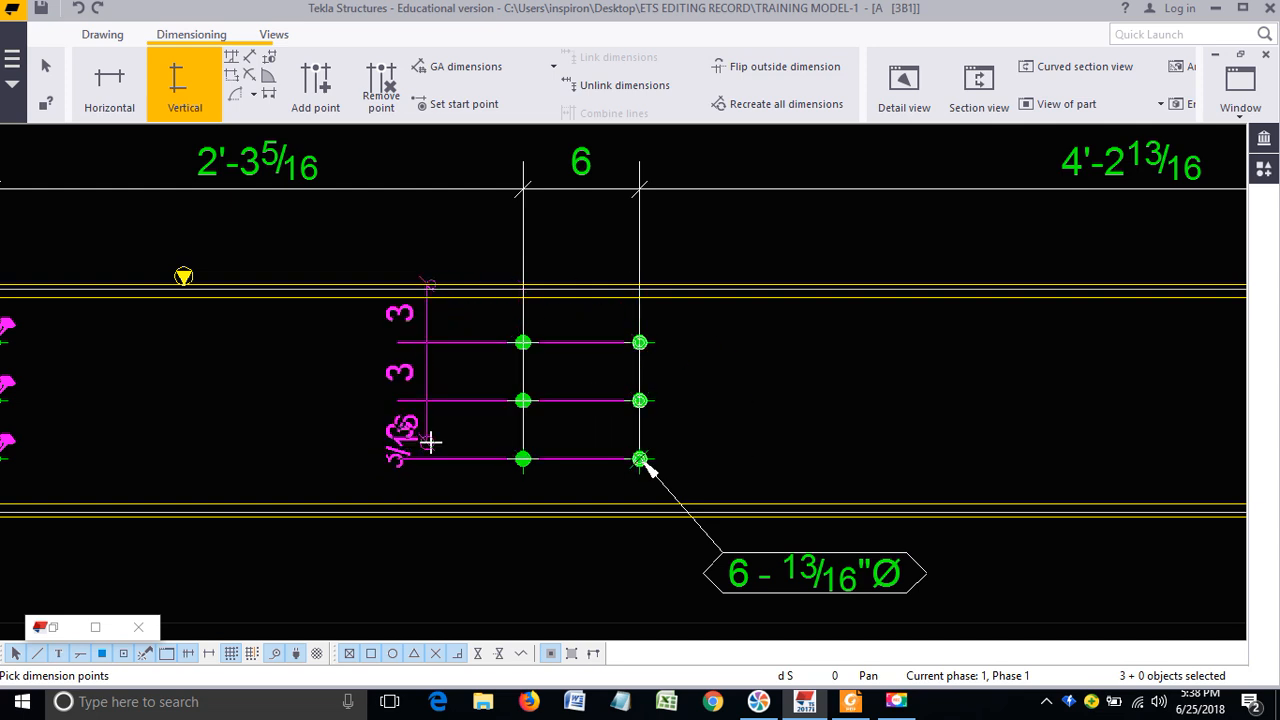
pyautogui.click(432, 441)
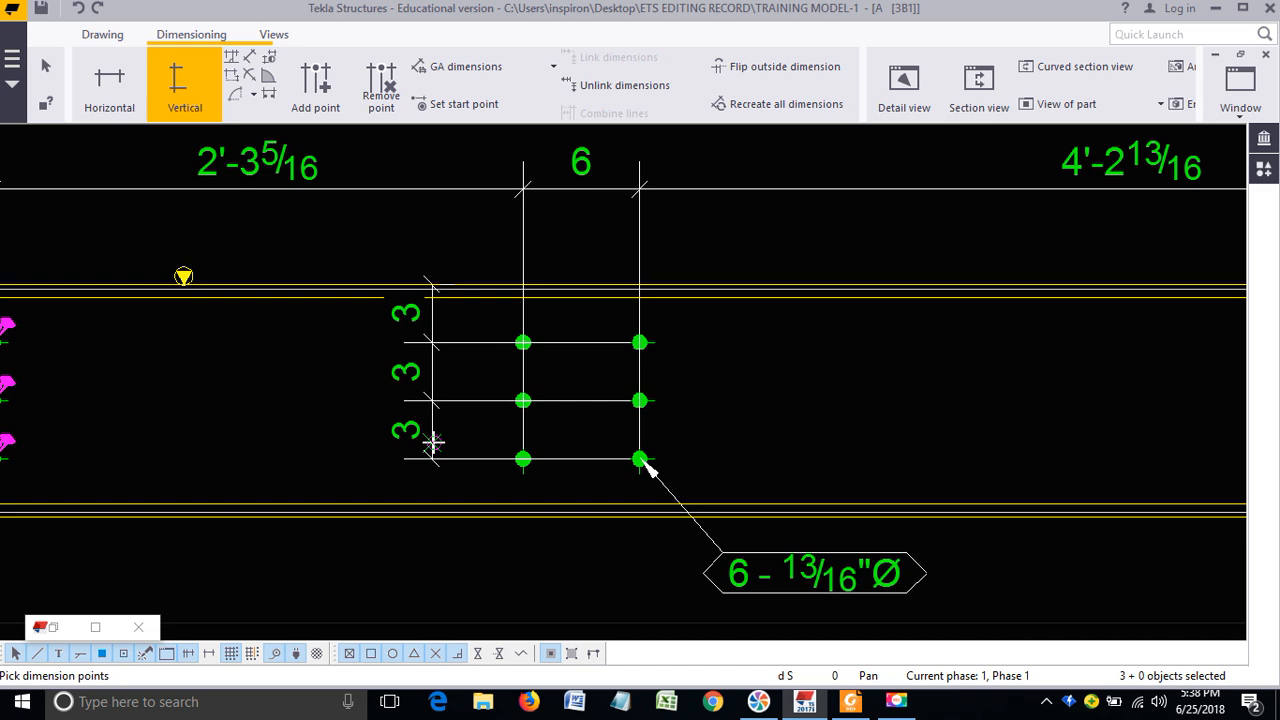
pyautogui.rightClick(453, 271)
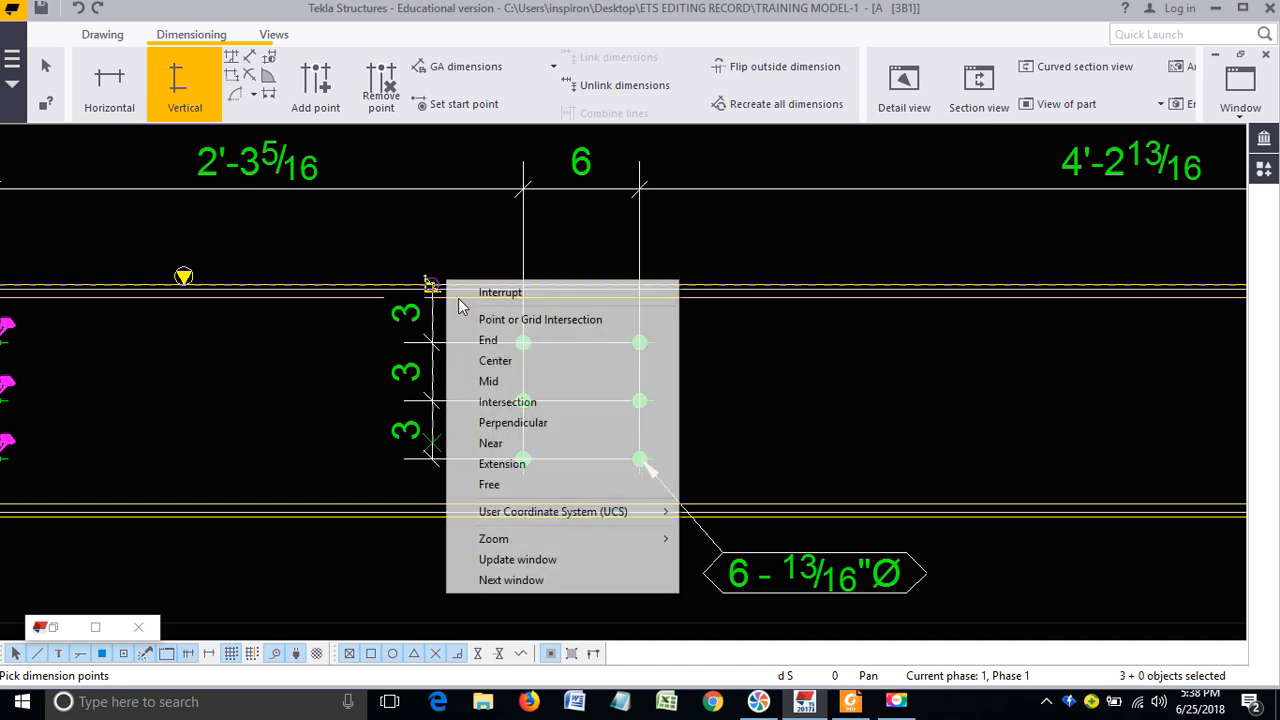
pyautogui.click(460, 287)
pyautogui.click(462, 297)
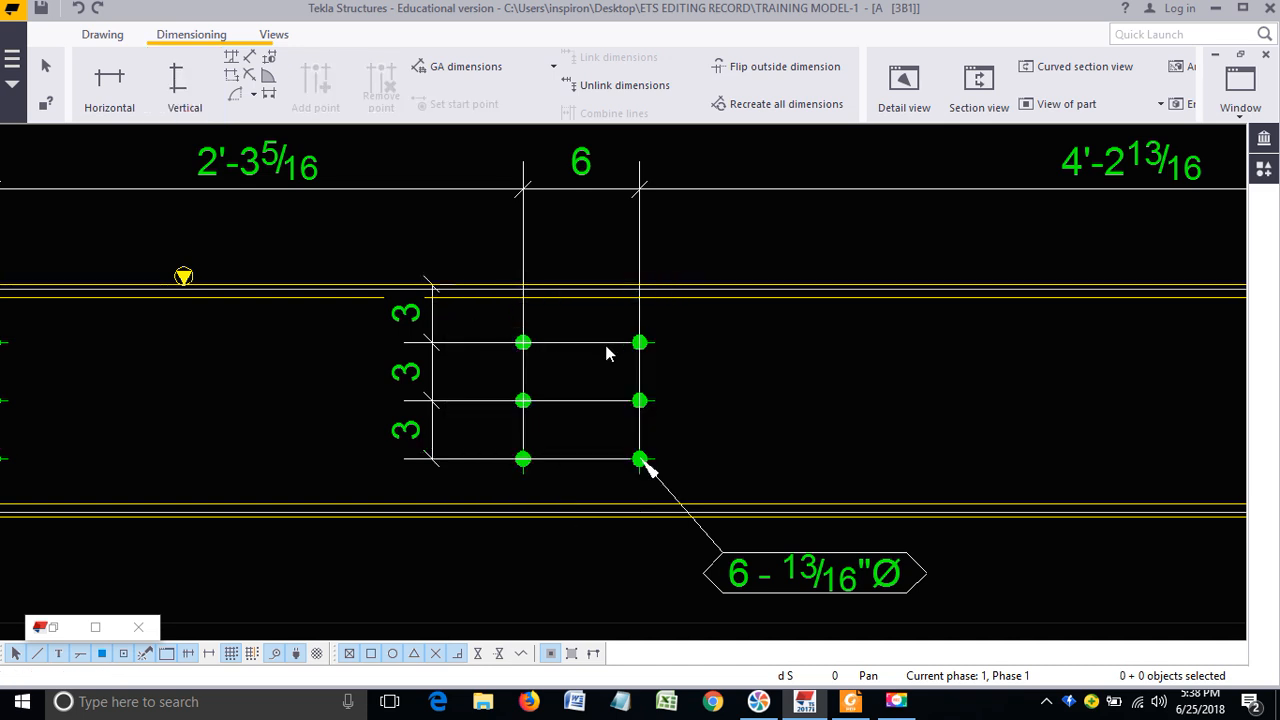
# Step: Examine the new vertical chain's association points and its extension lines across both columns of the six-hole group
pyautogui.click(639, 460)
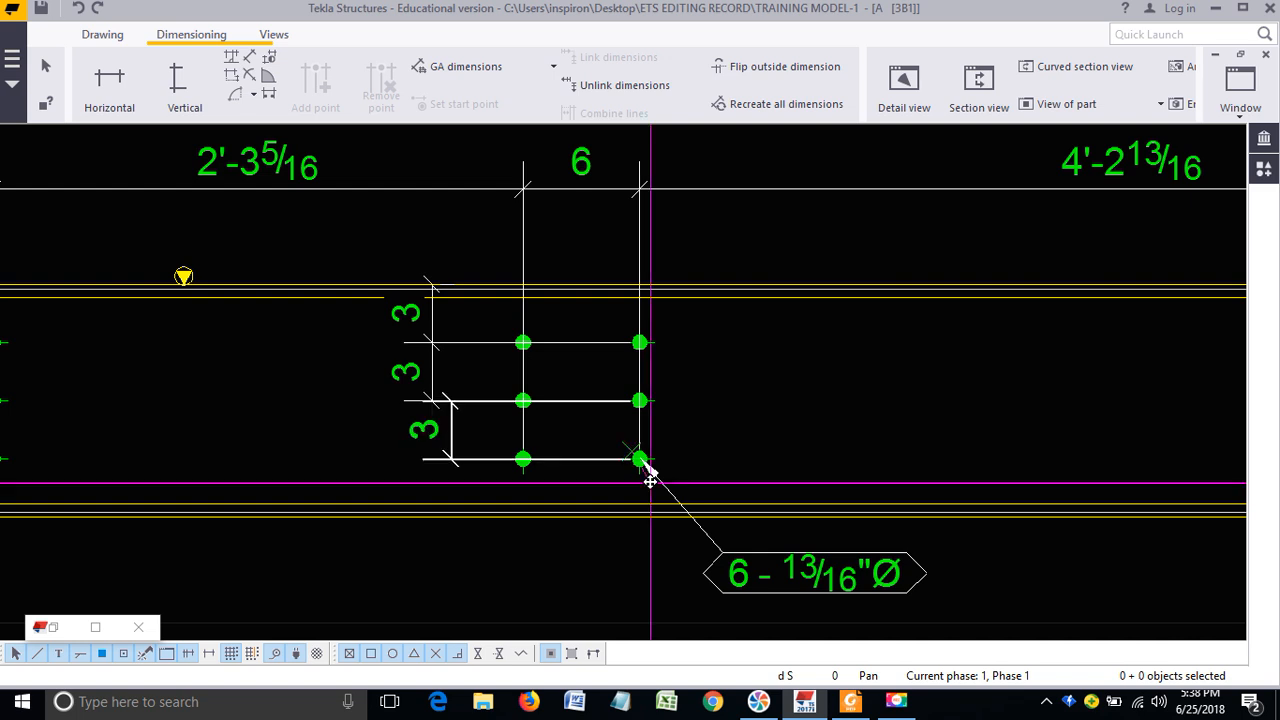
pyautogui.click(641, 462)
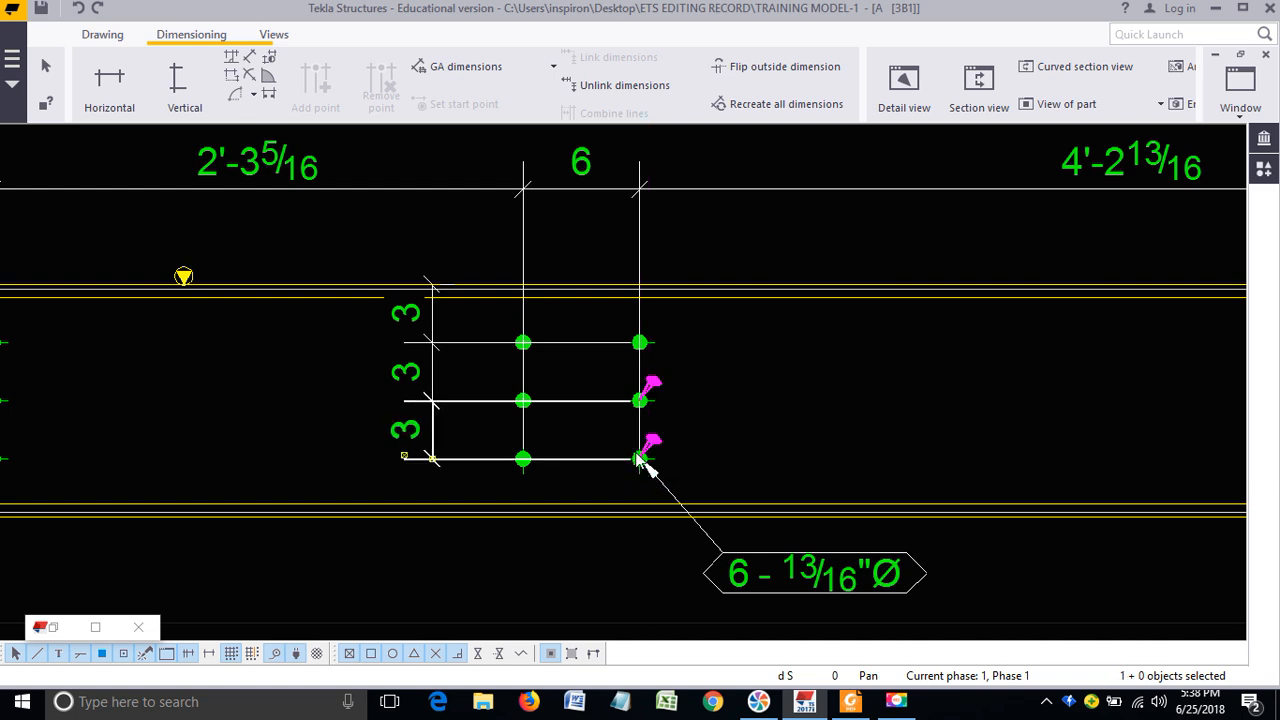
pyautogui.click(592, 342)
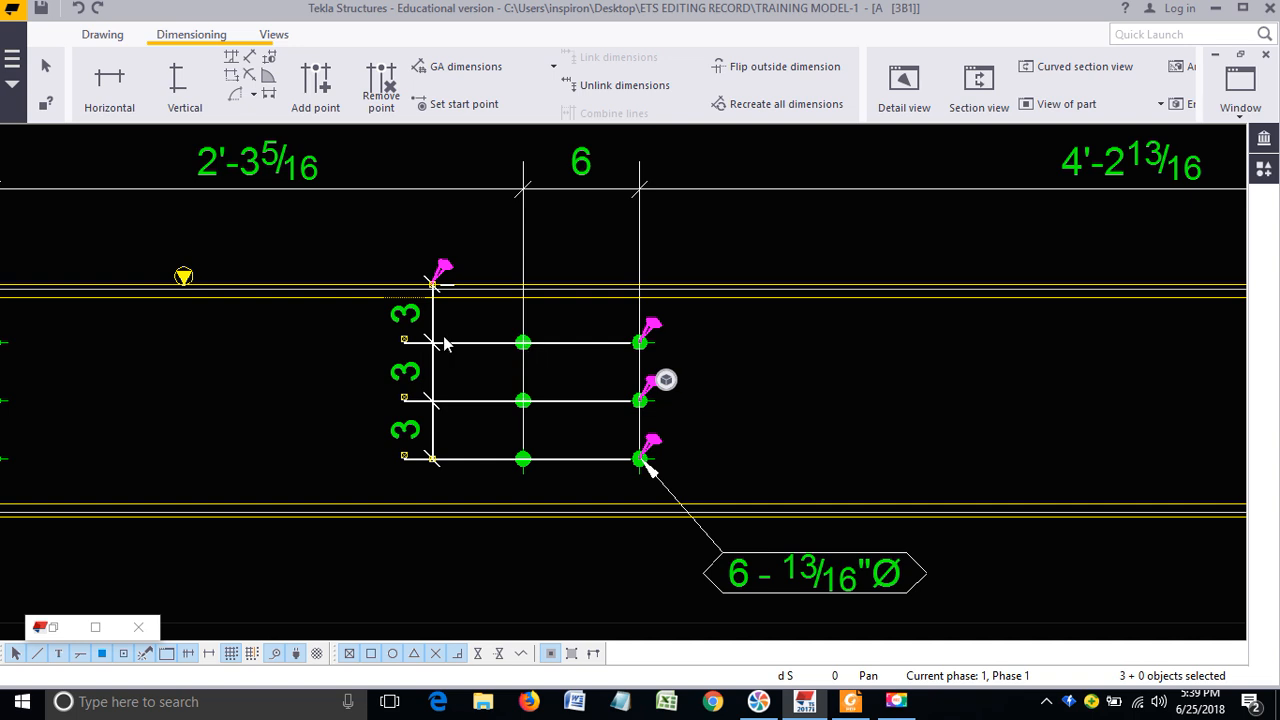
pyautogui.click(546, 476)
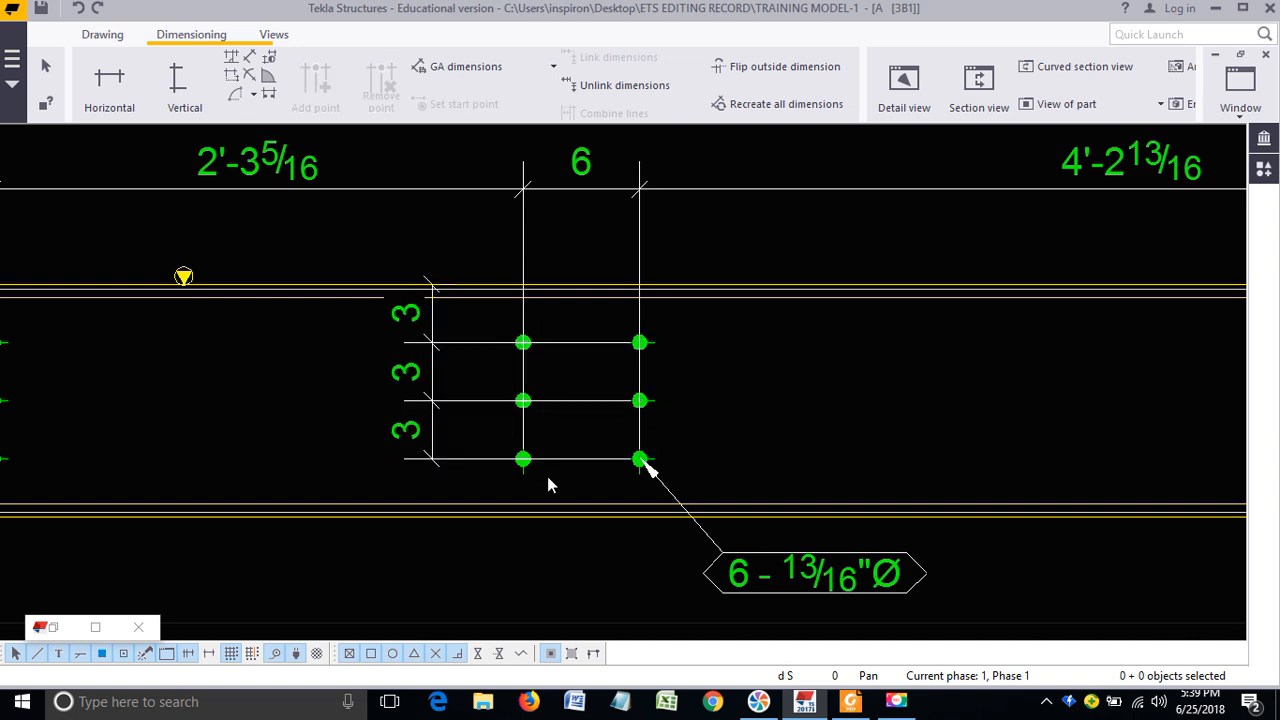
pyautogui.click(561, 401)
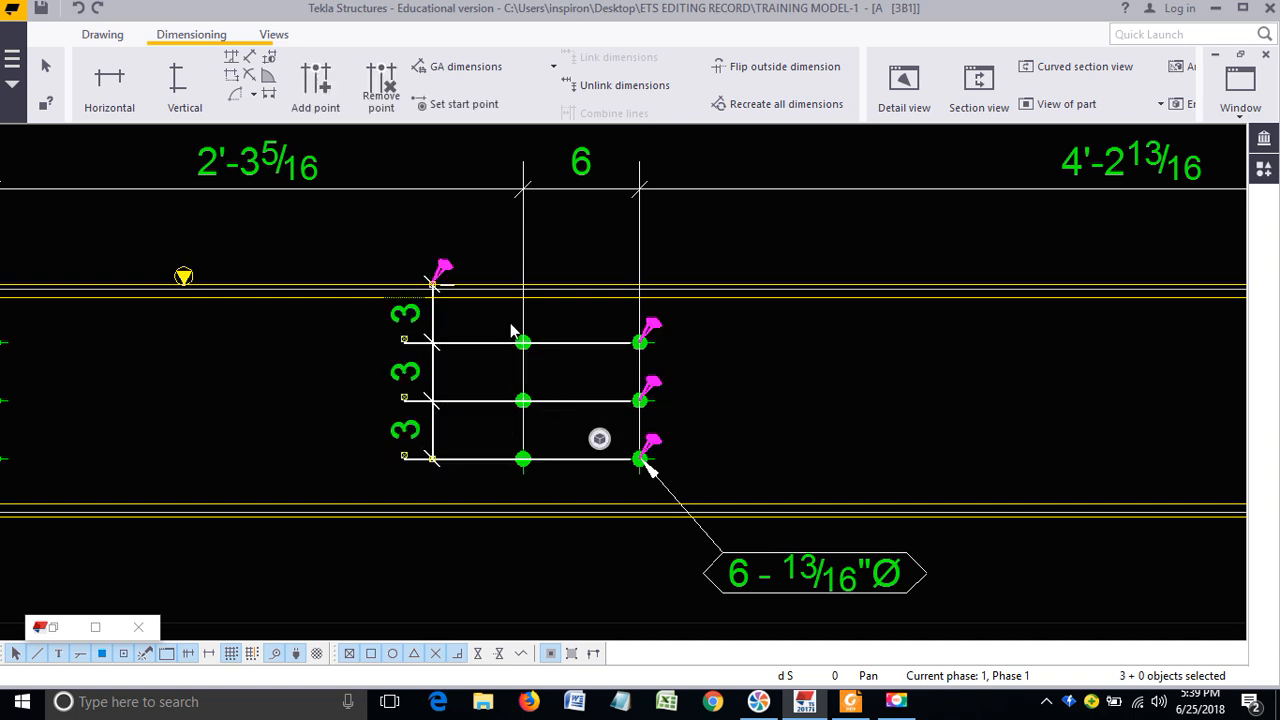
pyautogui.moveTo(483, 315); pyautogui.dragTo(680, 493)
pyautogui.press('Escape')
# Step: Start a vertical dimension chain on the top flange's upper edge, just left of the second six-hole bolt group, using the Near snap
pyautogui.click(185, 85)
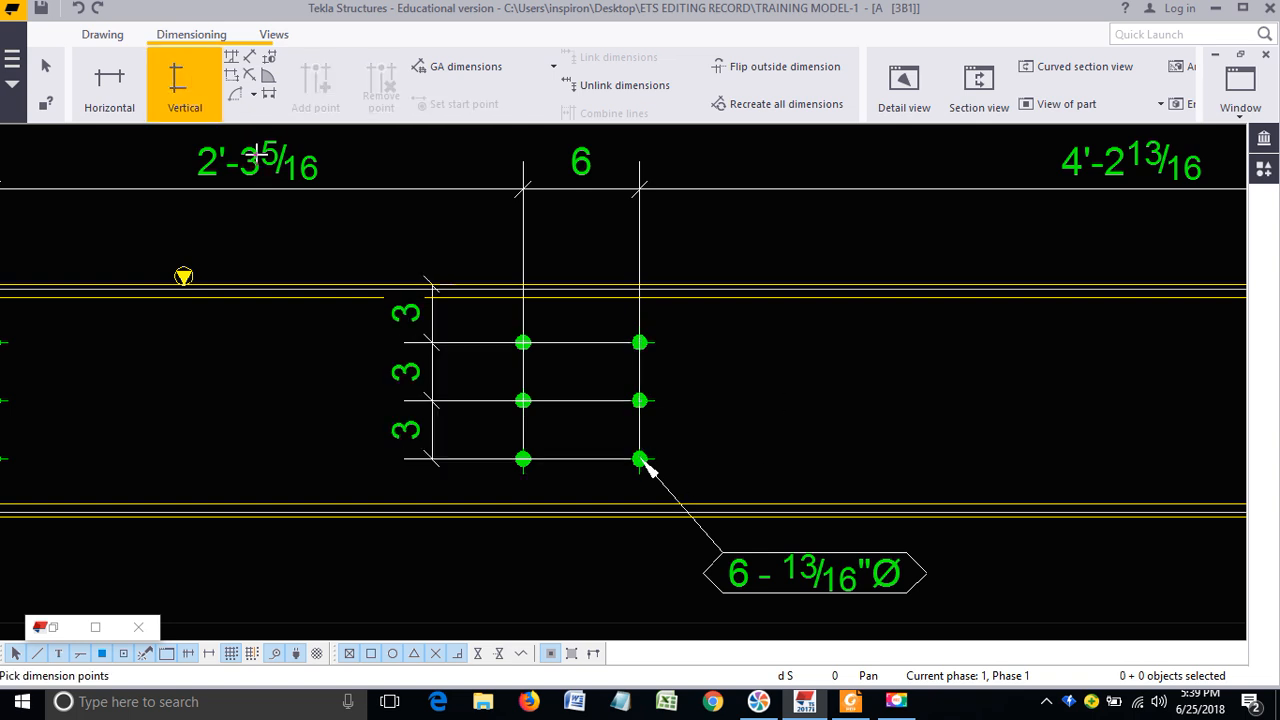
pyautogui.moveTo(694, 361); pyautogui.dragTo(210, 349, button='middle')
pyautogui.scroll(-1, 462, 362)
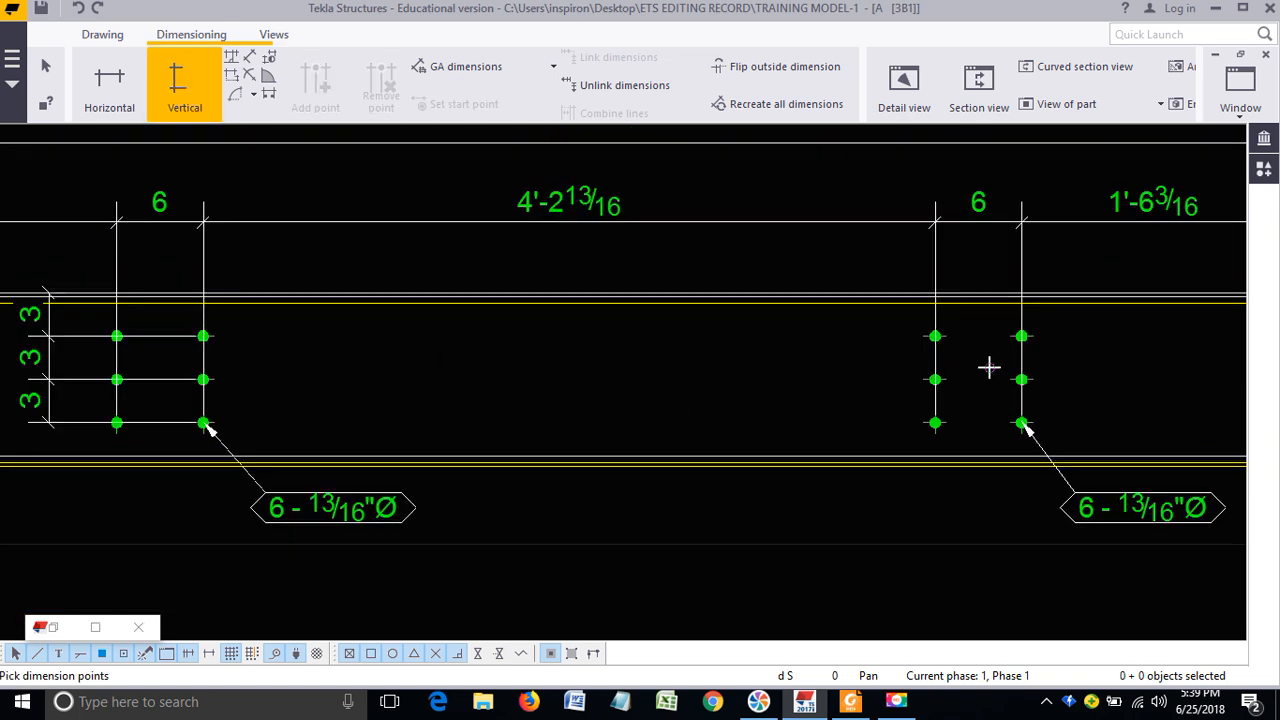
pyautogui.moveTo(989, 367); pyautogui.dragTo(738, 374, button='middle')
pyautogui.scroll(3, 716, 336)
pyautogui.rightClick(580, 242)
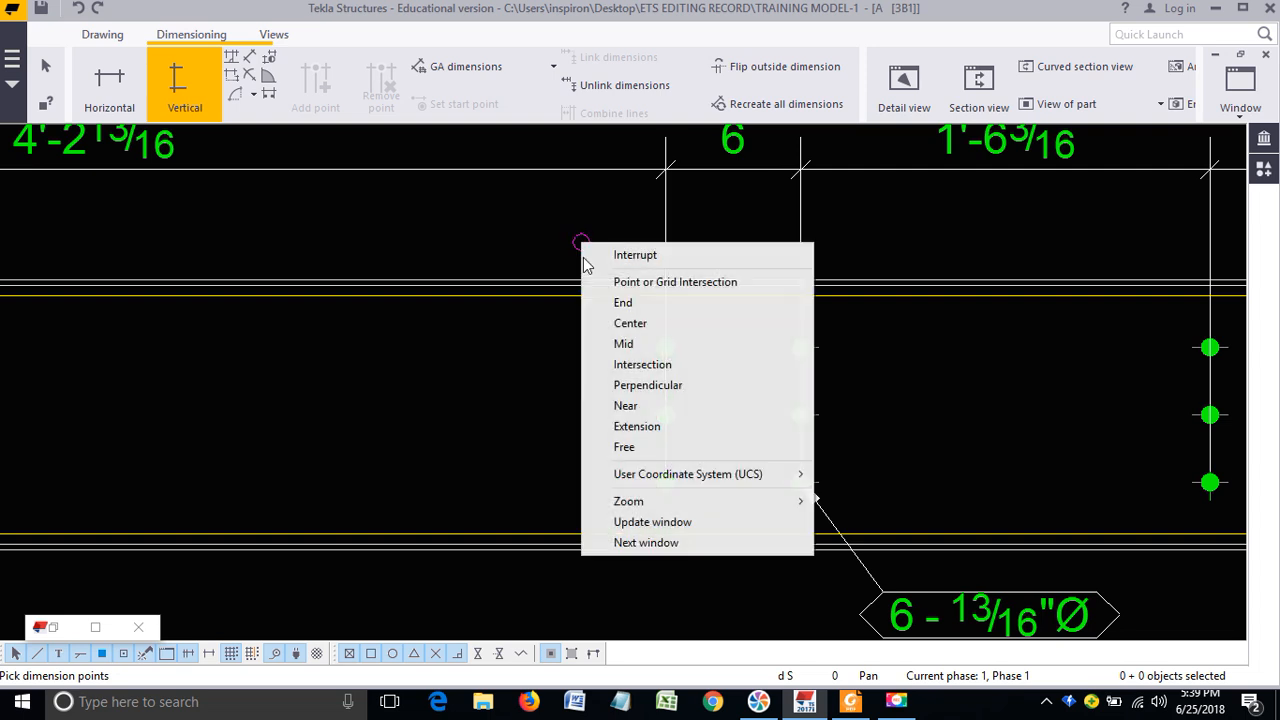
pyautogui.click(646, 408)
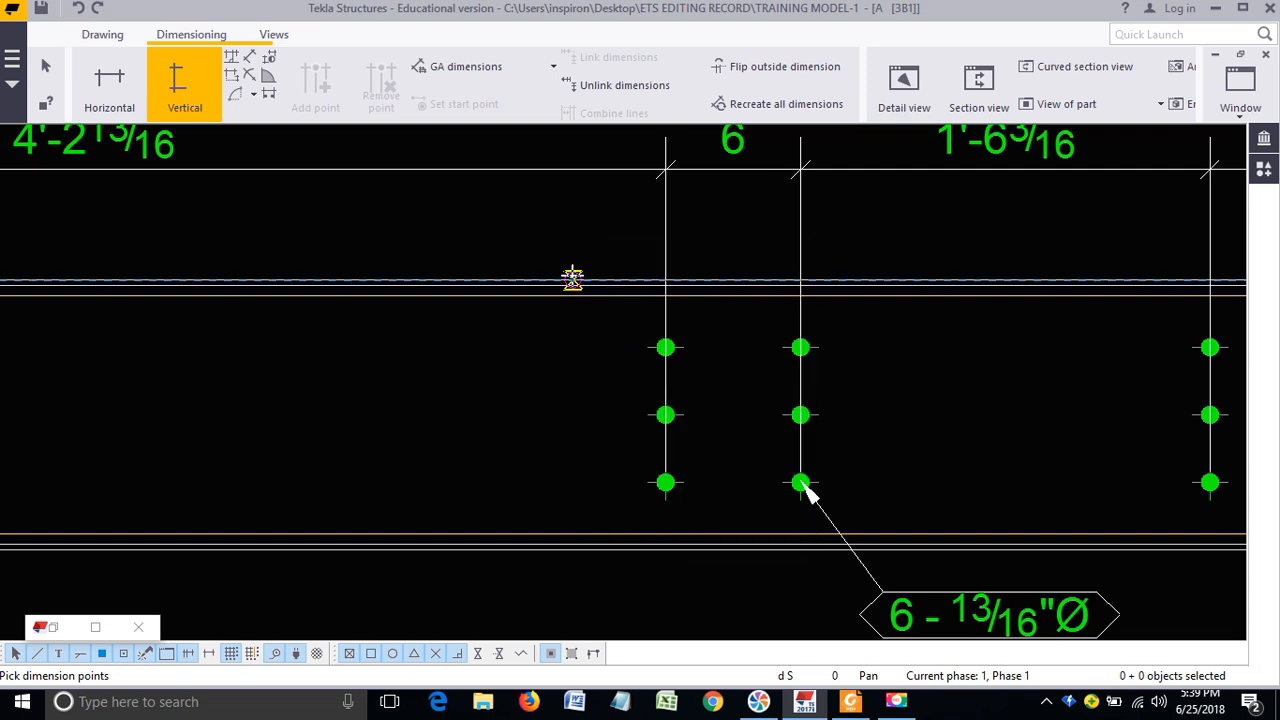
pyautogui.click(572, 279)
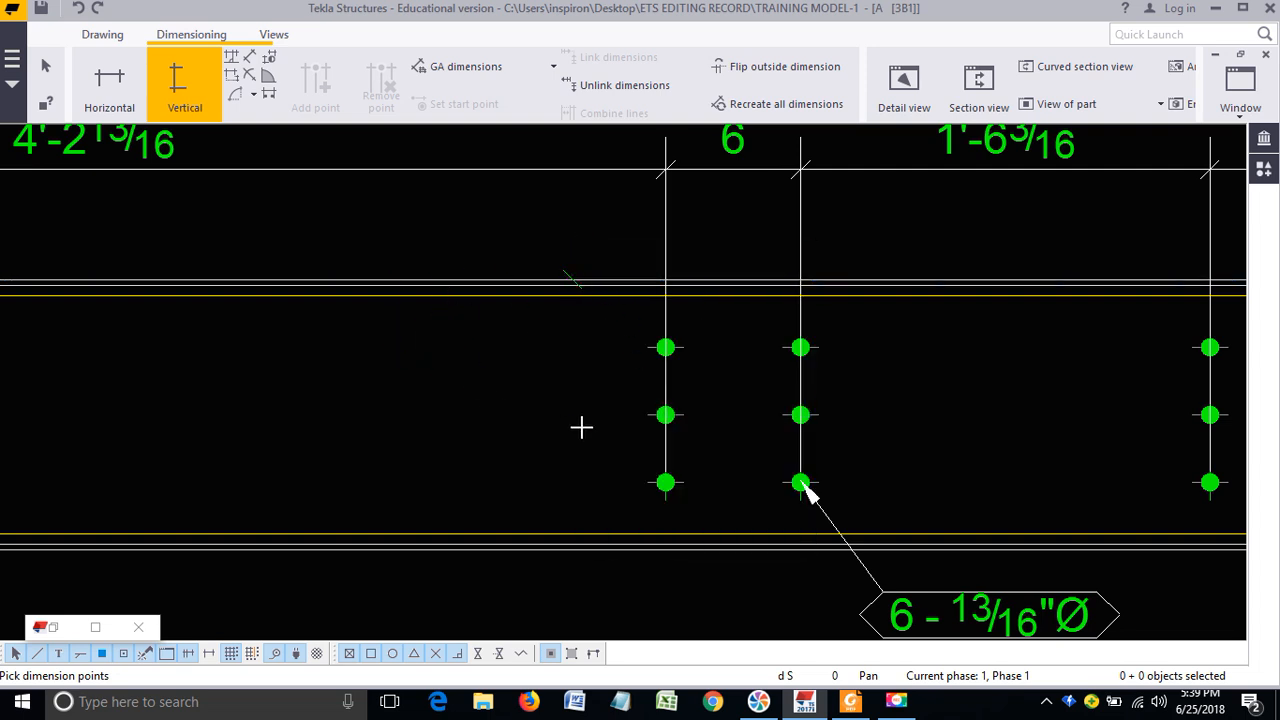
# Step: Extend the chain through the three holes of the second group's right column and place it left of that group
pyautogui.click(800, 347)
pyautogui.click(800, 414)
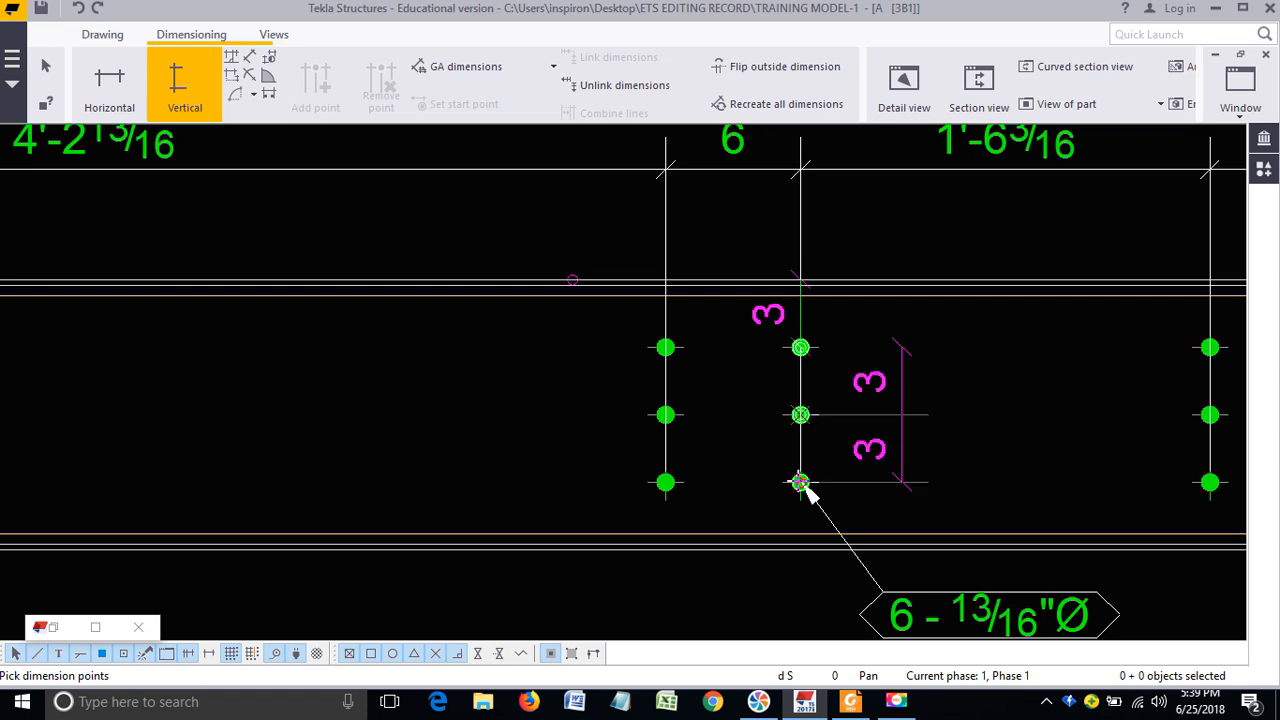
pyautogui.click(800, 482)
pyautogui.middleClick(800, 482)
pyautogui.click(570, 484)
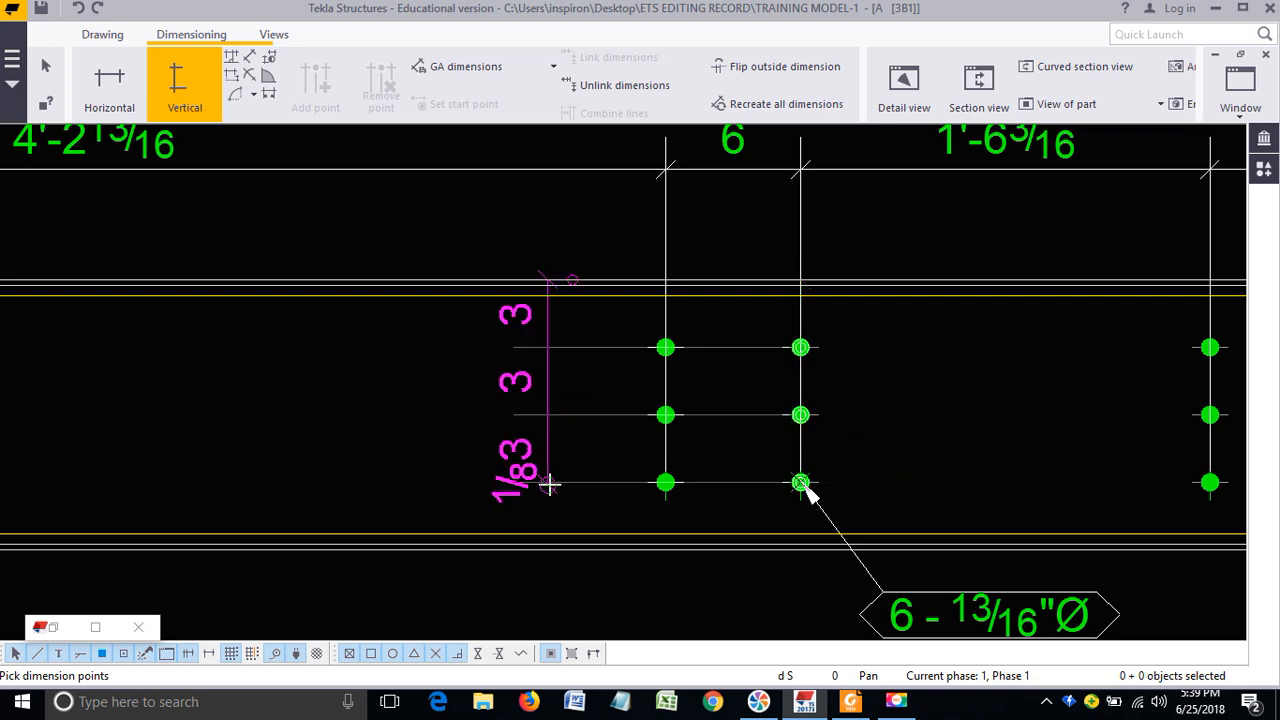
pyautogui.click(549, 484)
# Step: Add a vertical dimension chain from the top flange's upper edge through the third six-hole group's right column, placed left of the group
pyautogui.scroll(-3, 660, 340)
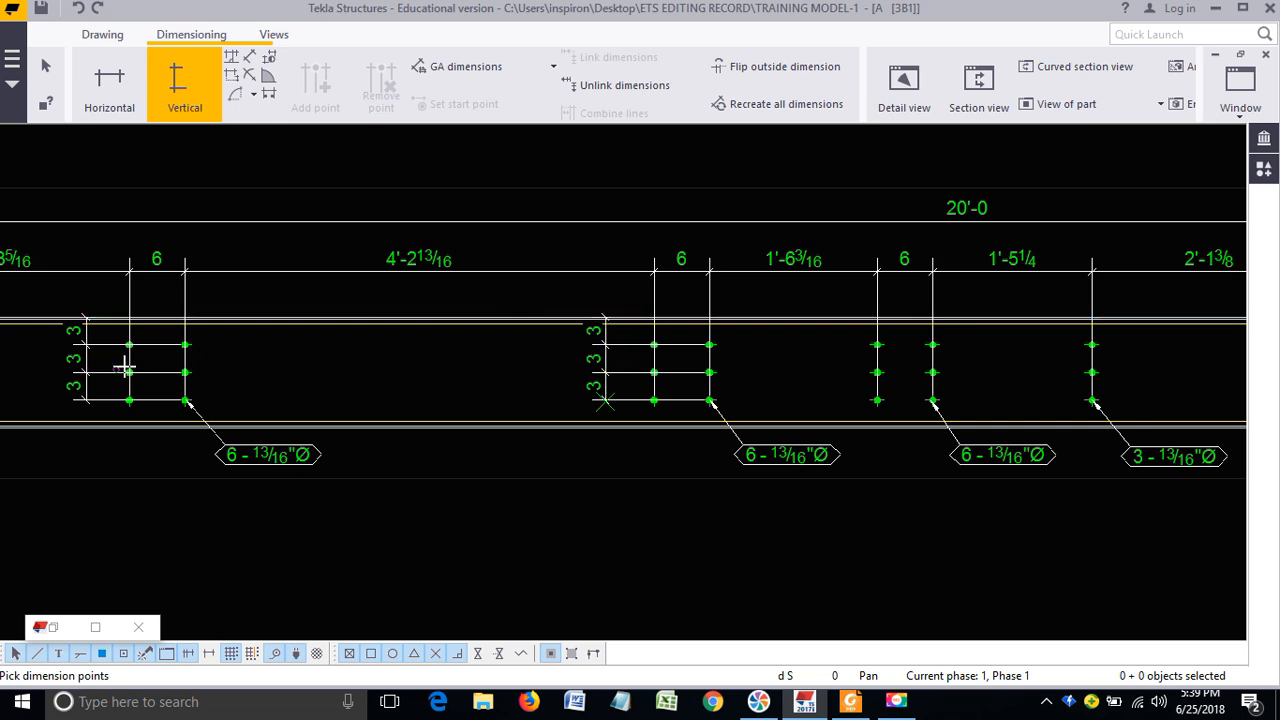
pyautogui.scroll(5, 849, 354)
pyautogui.rightClick(816, 238)
pyautogui.click(867, 403)
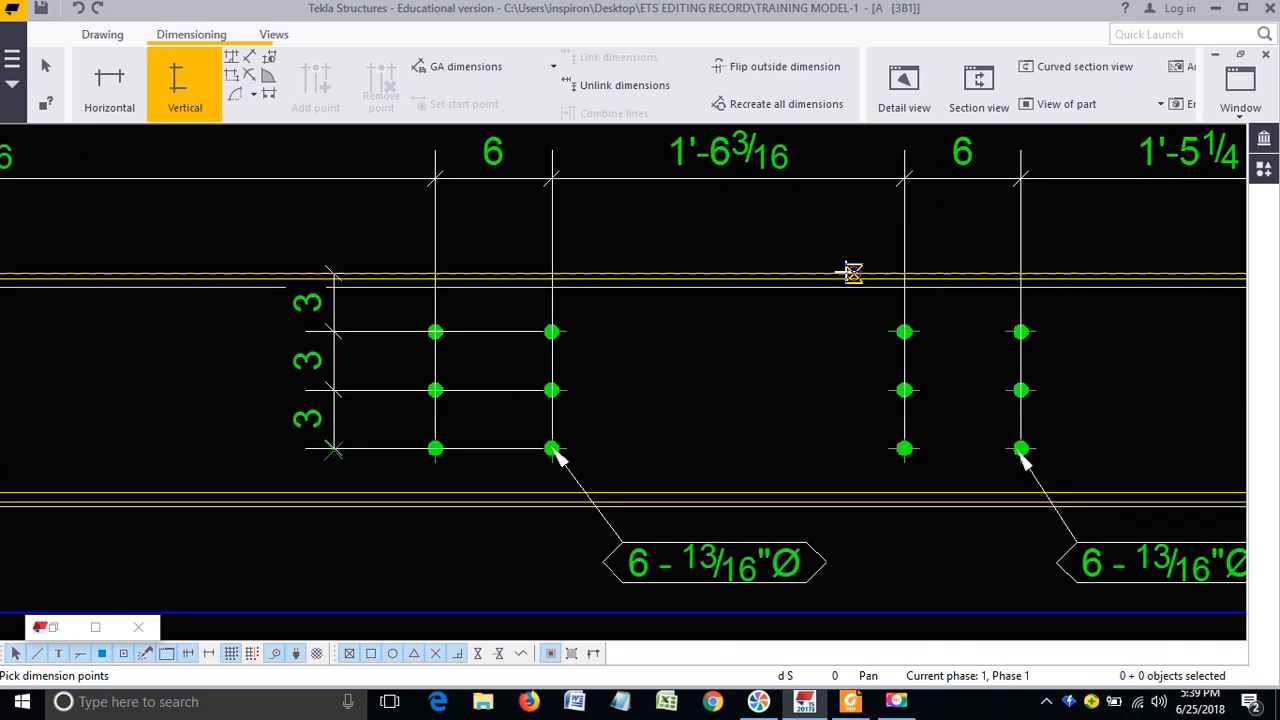
pyautogui.click(829, 273)
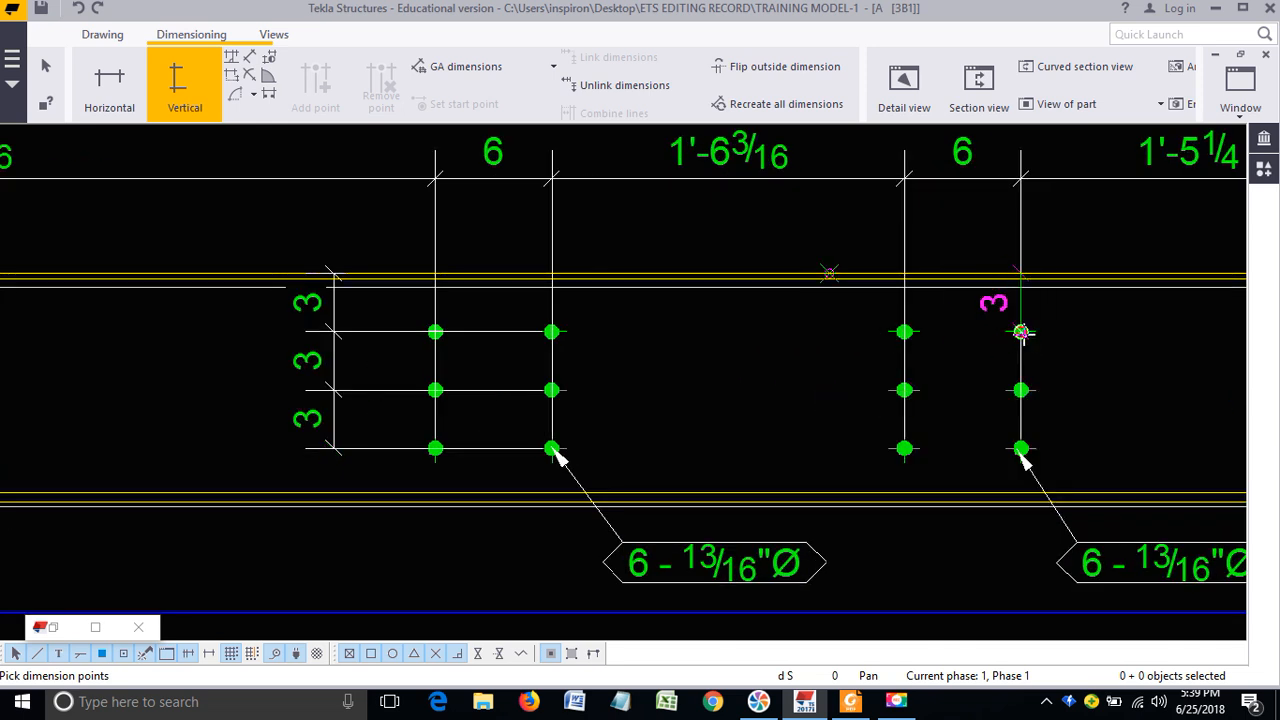
pyautogui.click(1020, 332)
pyautogui.click(1020, 390)
pyautogui.click(1020, 449)
pyautogui.middleClick(1020, 449)
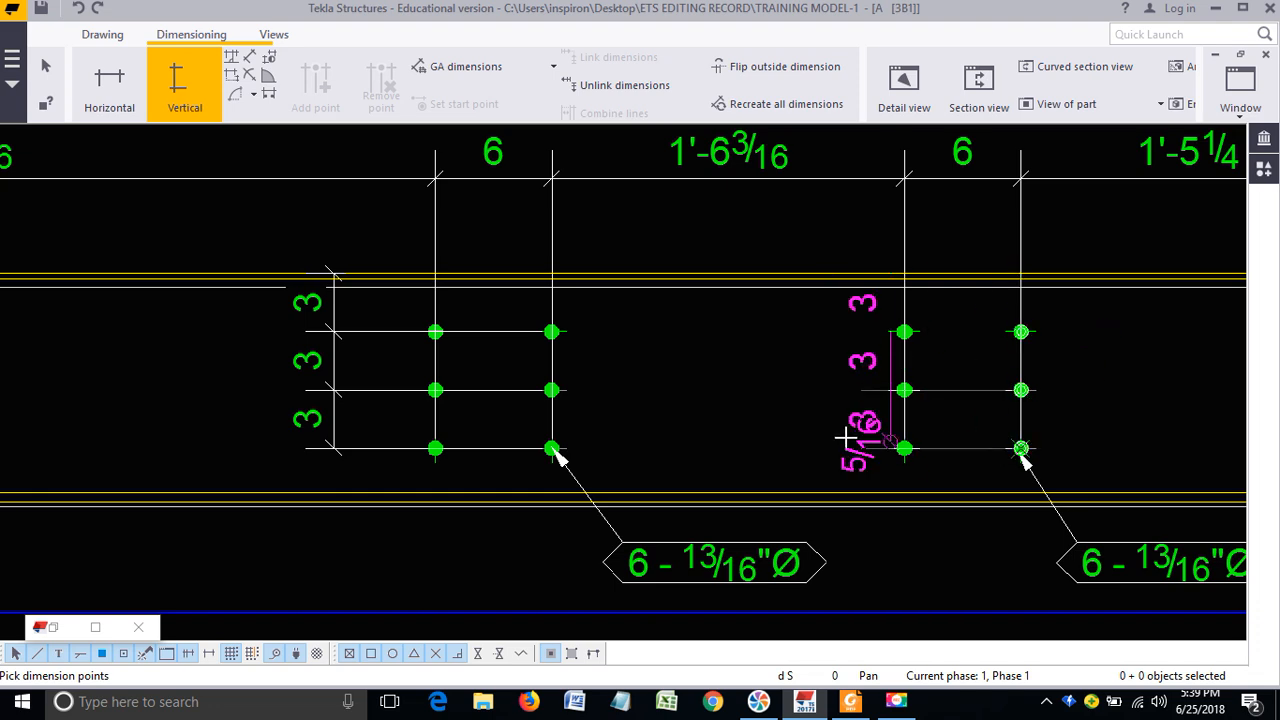
pyautogui.middleClick(812, 436)
# Step: Add a vertical dimension chain from the top flange's upper edge through the first single three-hole column right of the six-hole groups, placed left of it
pyautogui.scroll(-4, 560, 385)
pyautogui.scroll(3, 829, 366)
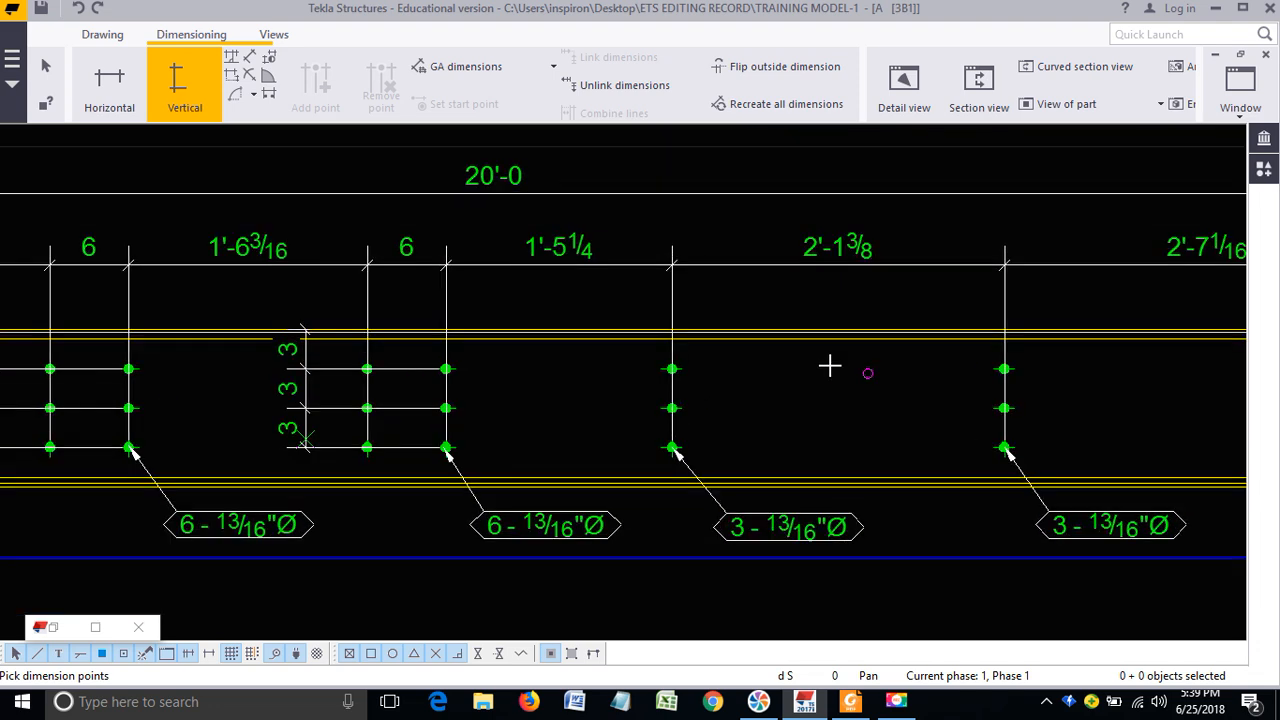
pyautogui.rightClick(727, 307)
pyautogui.click(780, 470)
pyautogui.scroll(3, 566, 357)
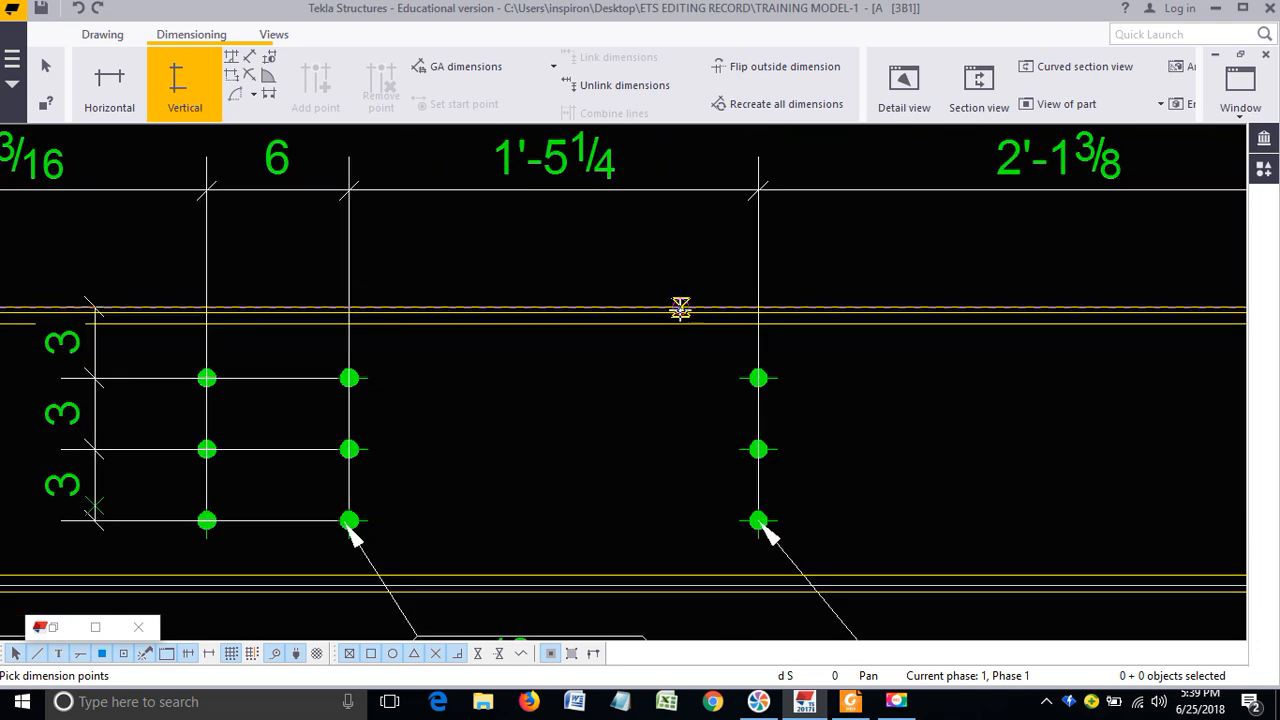
pyautogui.click(669, 309)
pyautogui.click(758, 379)
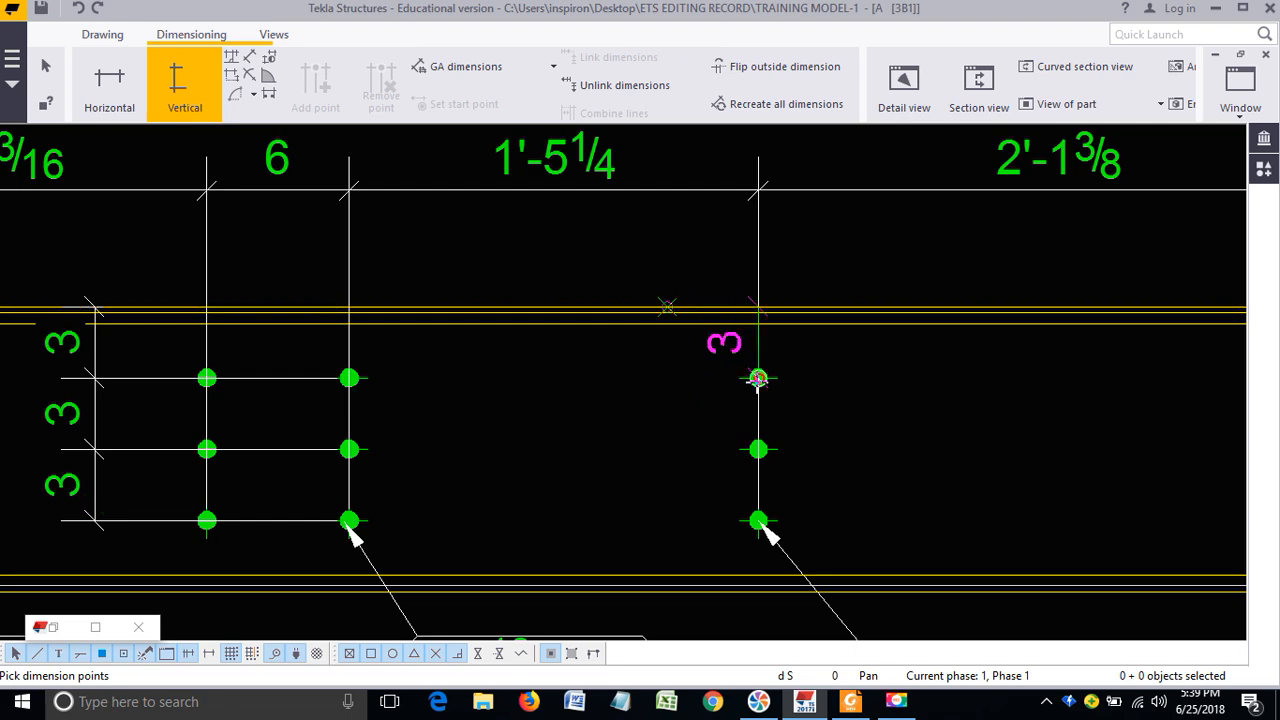
pyautogui.click(758, 450)
pyautogui.click(759, 521)
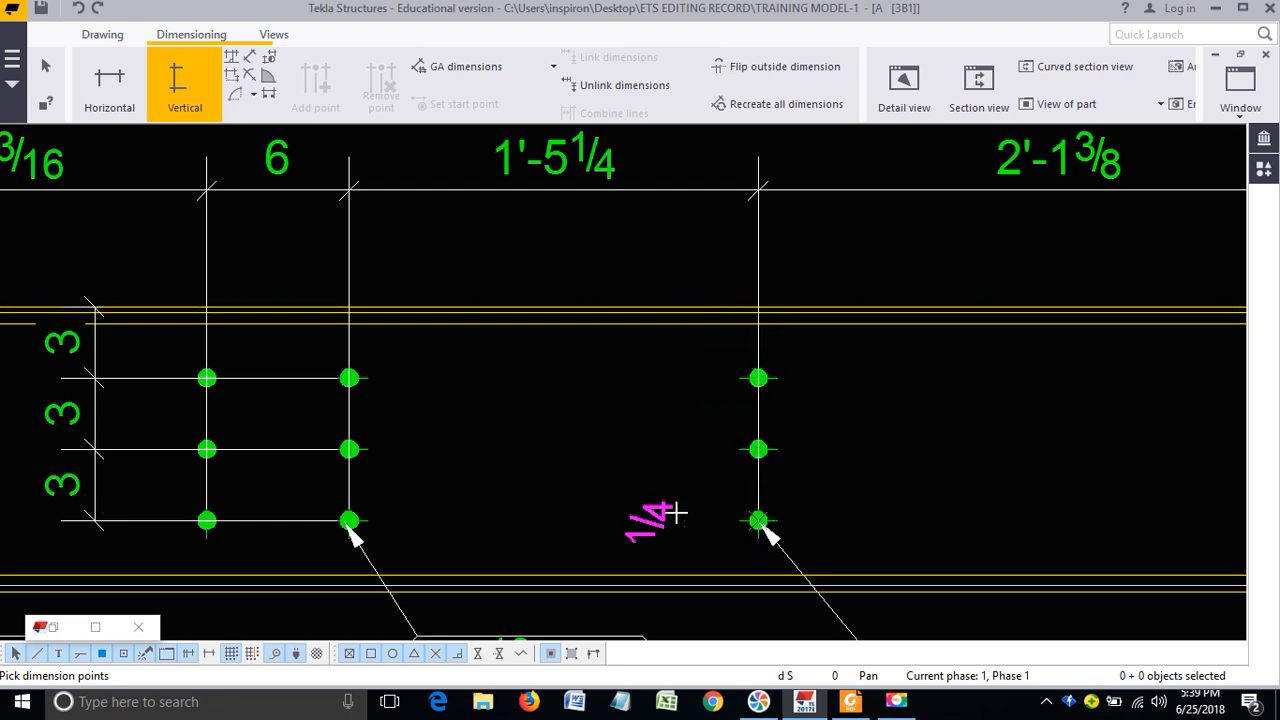
pyautogui.click(652, 497)
# Step: Dimension the next three-hole column, 2'-1 3/8 further right, with a vertical chain from the top flange's upper edge placed left of the holes
pyautogui.scroll(-3, 586, 466)
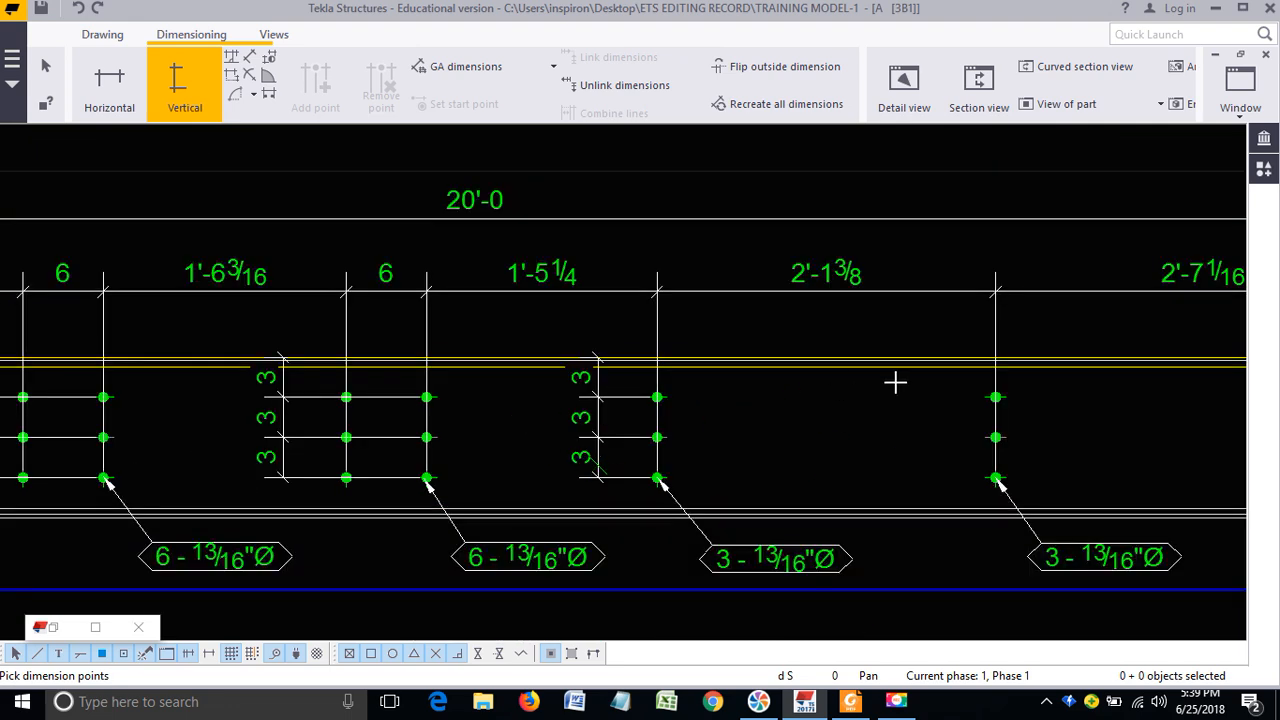
pyautogui.rightClick(912, 325)
pyautogui.click(958, 490)
pyautogui.scroll(1, 931, 357)
pyautogui.click(923, 357)
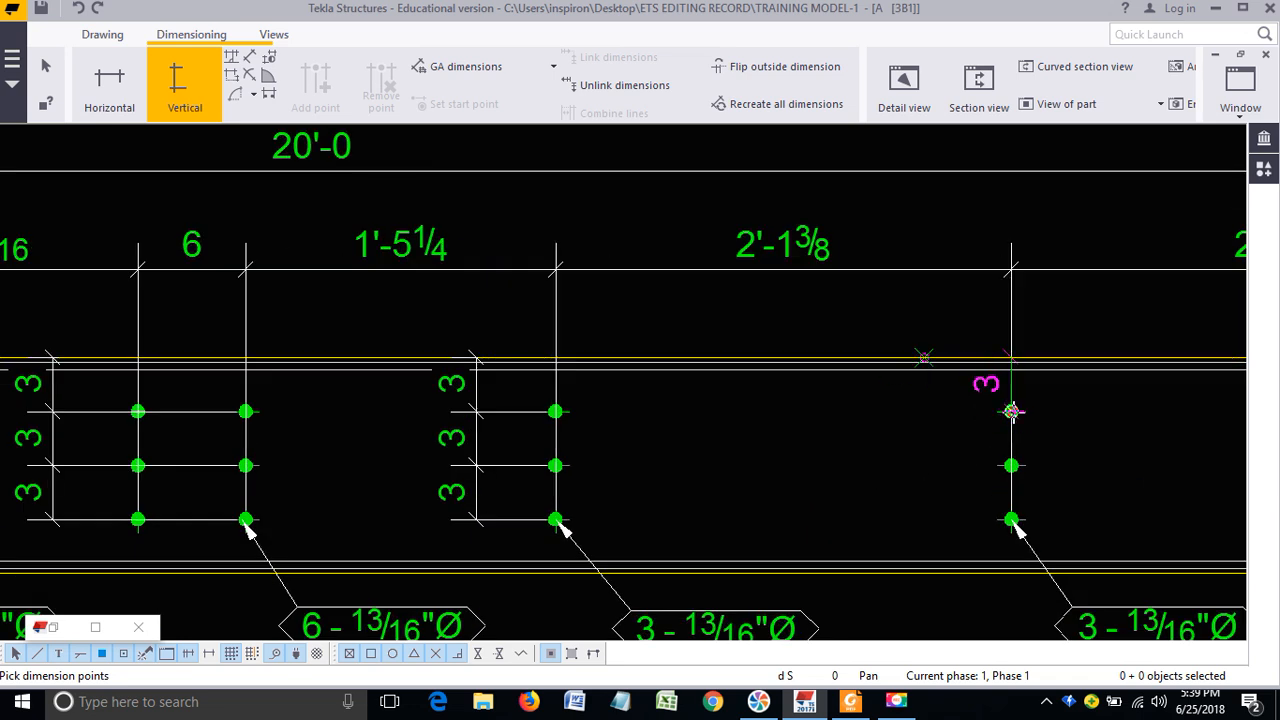
pyautogui.click(1011, 411)
pyautogui.click(1011, 465)
pyautogui.click(1011, 519)
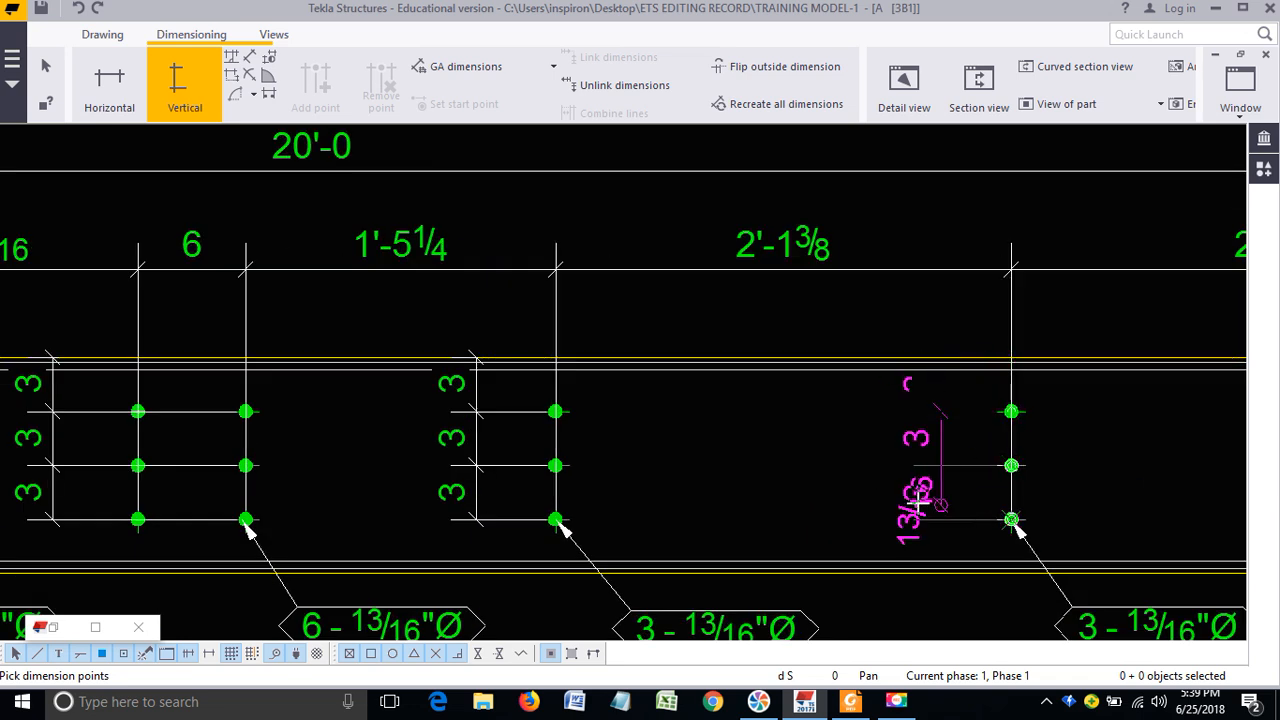
pyautogui.click(929, 506)
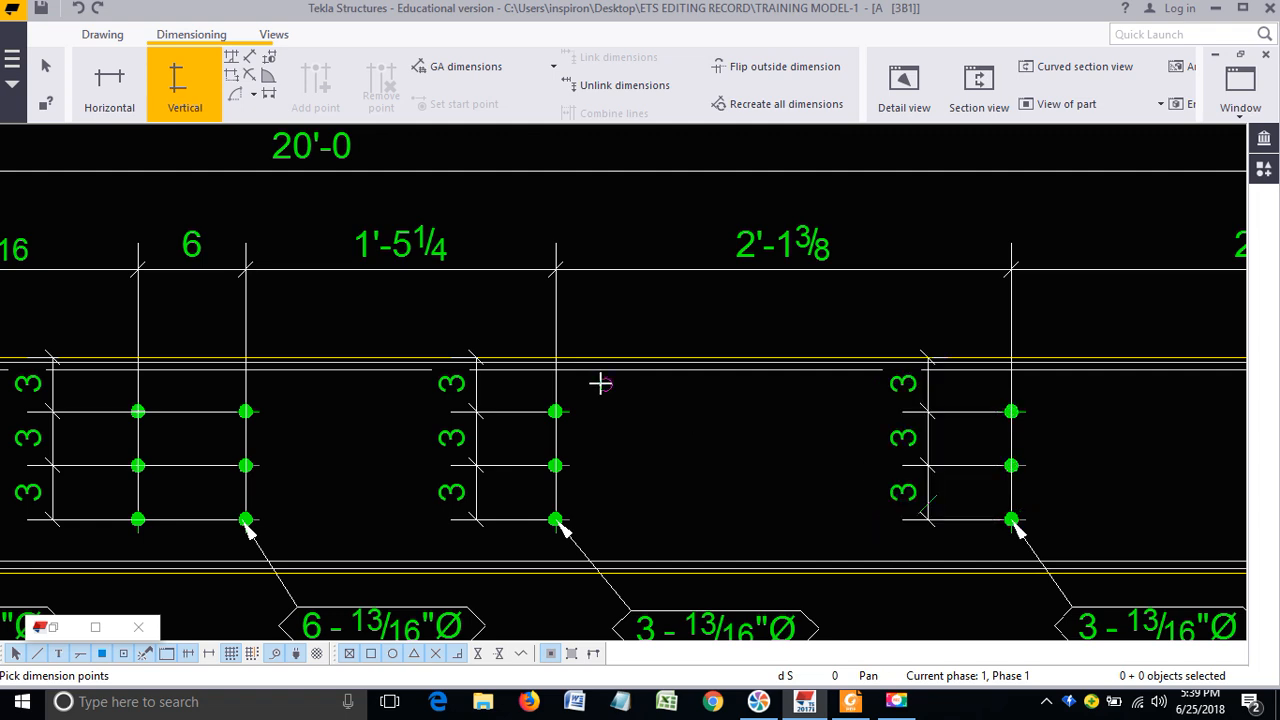
# Step: Dimension the three-hole column 2'-7 1/16 further right with a vertical chain from the top flange's upper edge, placed left of it
pyautogui.scroll(-2, 940, 409)
pyautogui.scroll(1, 1028, 408)
pyautogui.scroll(2, 669, 351)
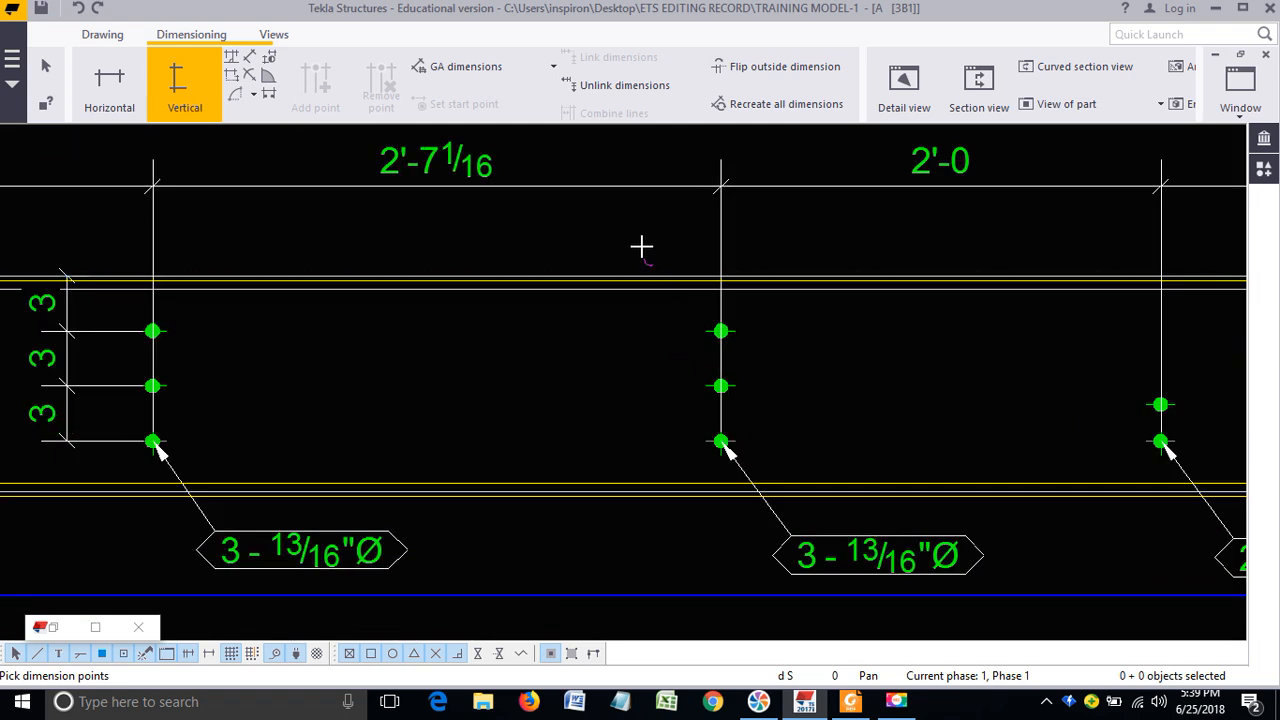
pyautogui.rightClick(641, 249)
pyautogui.click(688, 409)
pyautogui.scroll(1, 645, 285)
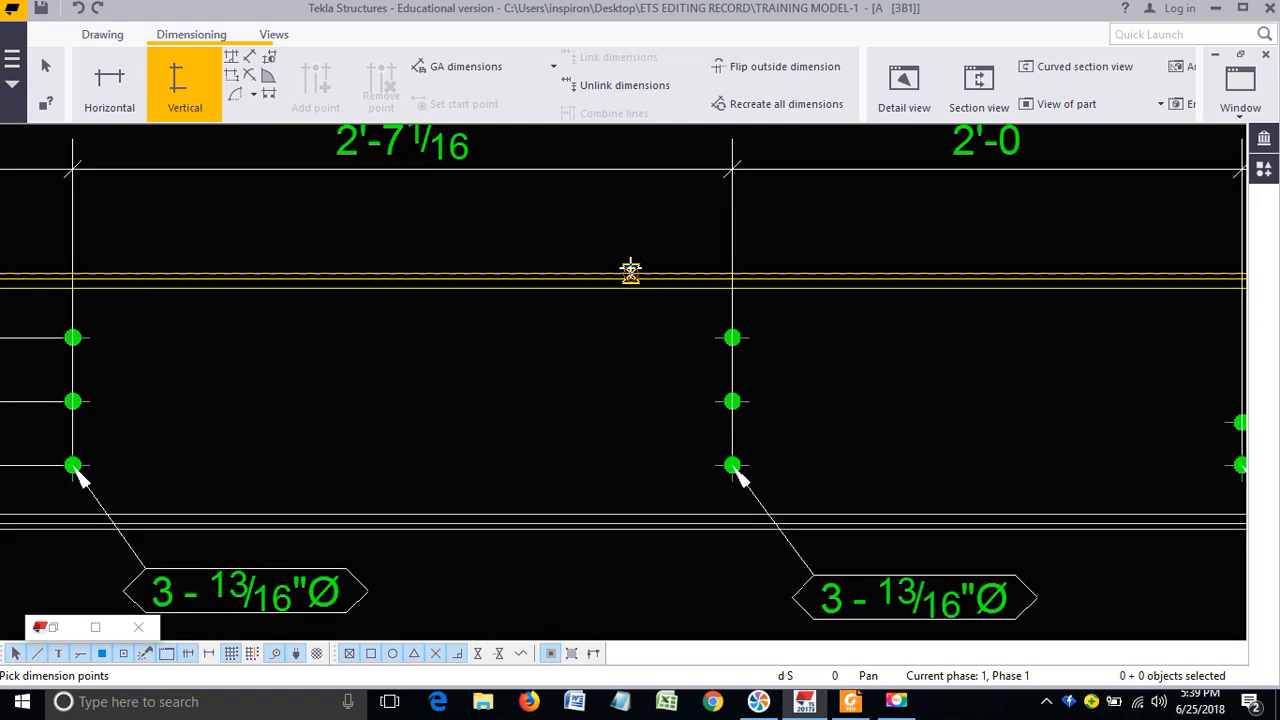
pyautogui.click(631, 271)
pyautogui.click(732, 337)
pyautogui.click(732, 401)
pyautogui.click(732, 465)
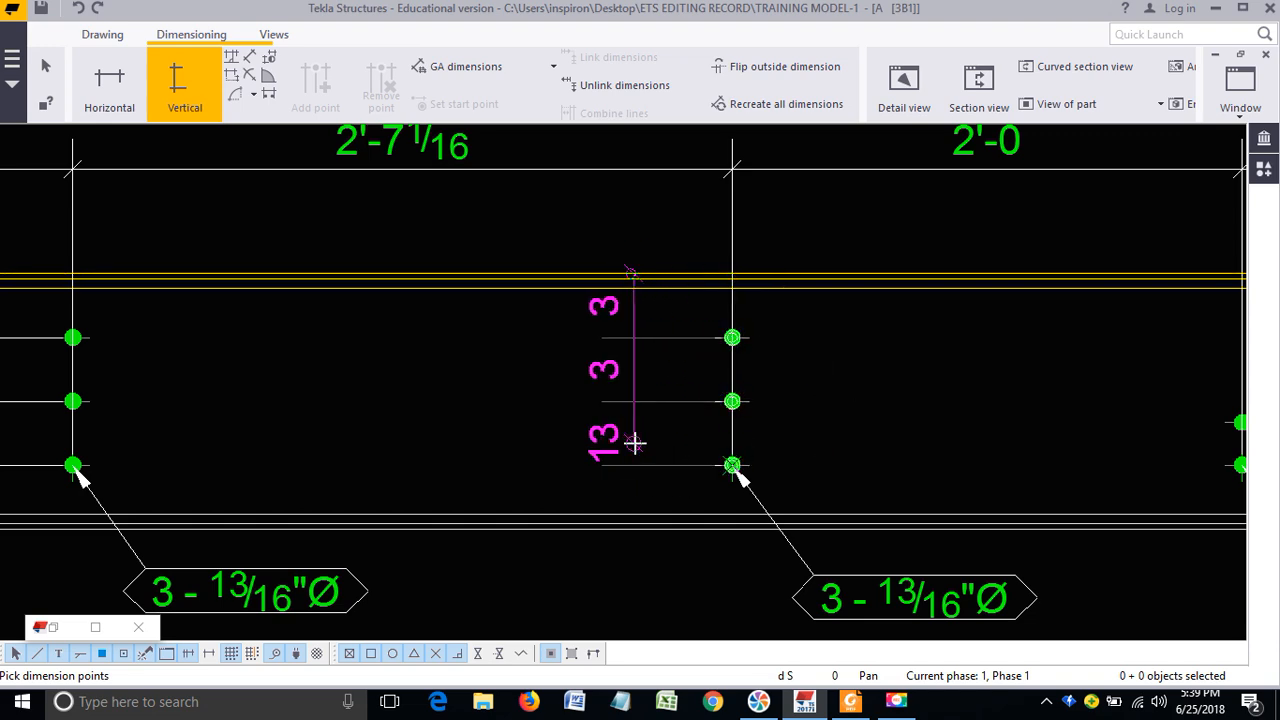
pyautogui.middleClick(634, 443)
# Step: Add a vertical chain from the top flange's upper edge through the two-hole column, placed left of it, and end the command
pyautogui.scroll(-5, 515, 385)
pyautogui.scroll(2, 855, 392)
pyautogui.rightClick(751, 251)
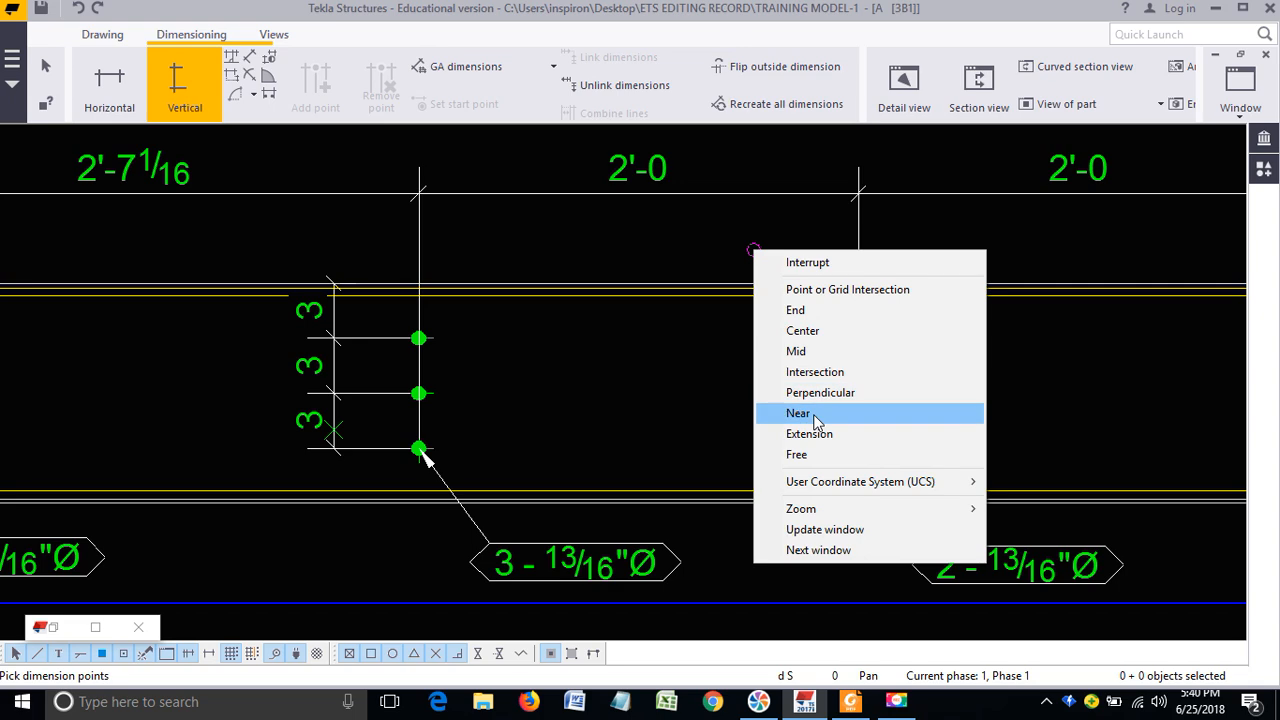
pyautogui.click(814, 417)
pyautogui.scroll(2, 796, 287)
pyautogui.click(796, 287)
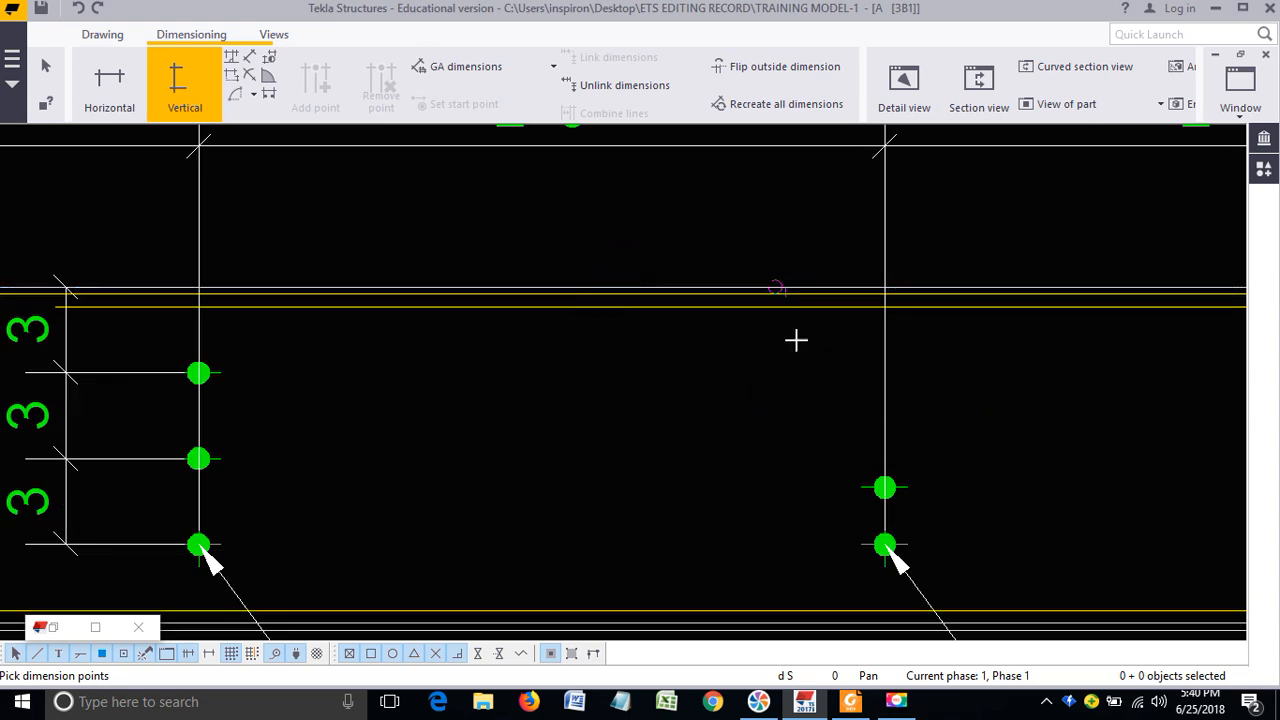
pyautogui.scroll(-2, 794, 340)
pyautogui.click(861, 488)
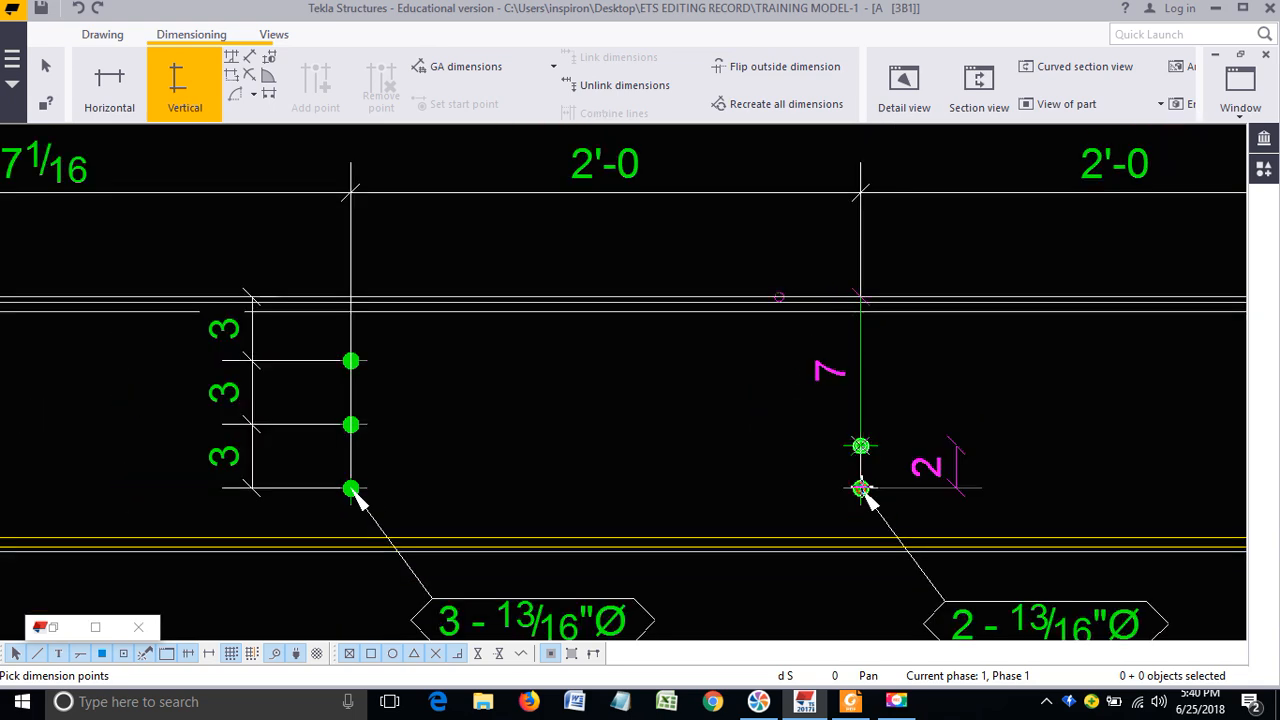
pyautogui.click(769, 480)
pyautogui.scroll(-2, 700, 420)
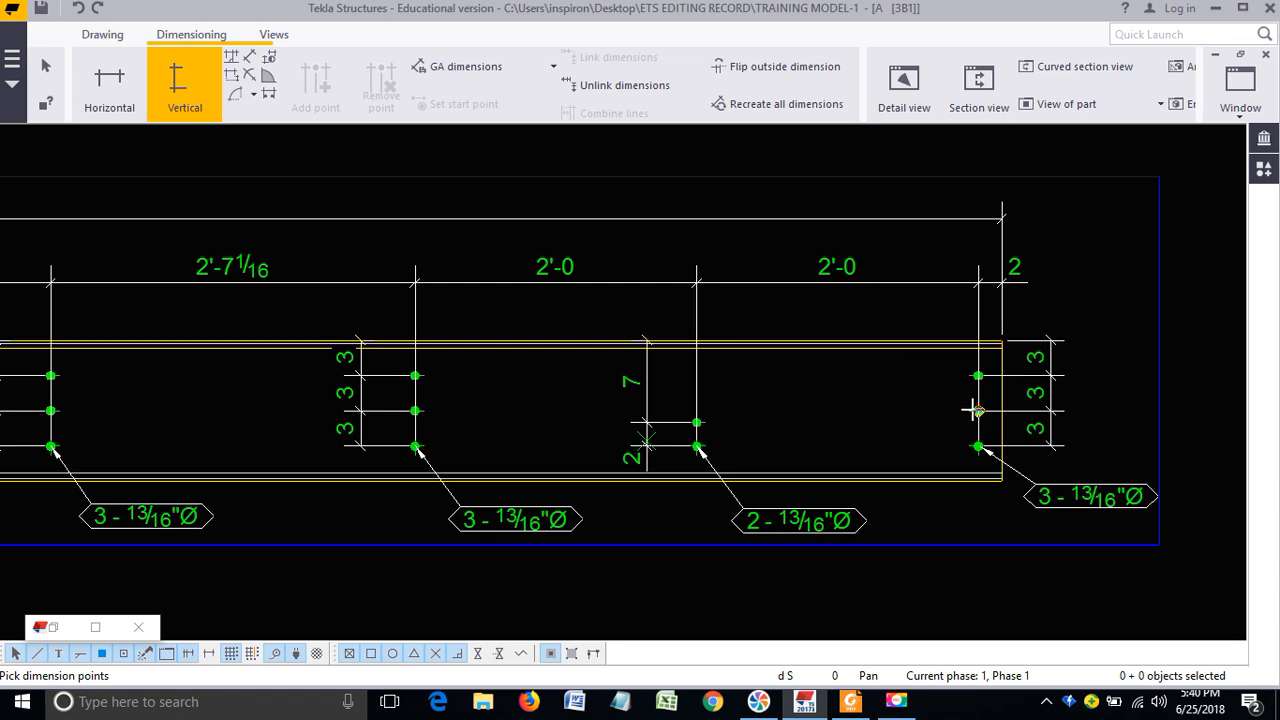
pyautogui.press('Escape')
# Step: Review the vertical dimension chains along the whole beam, from the right end back to the left end
pyautogui.scroll(-4, 928, 356)
pyautogui.click(980, 370)
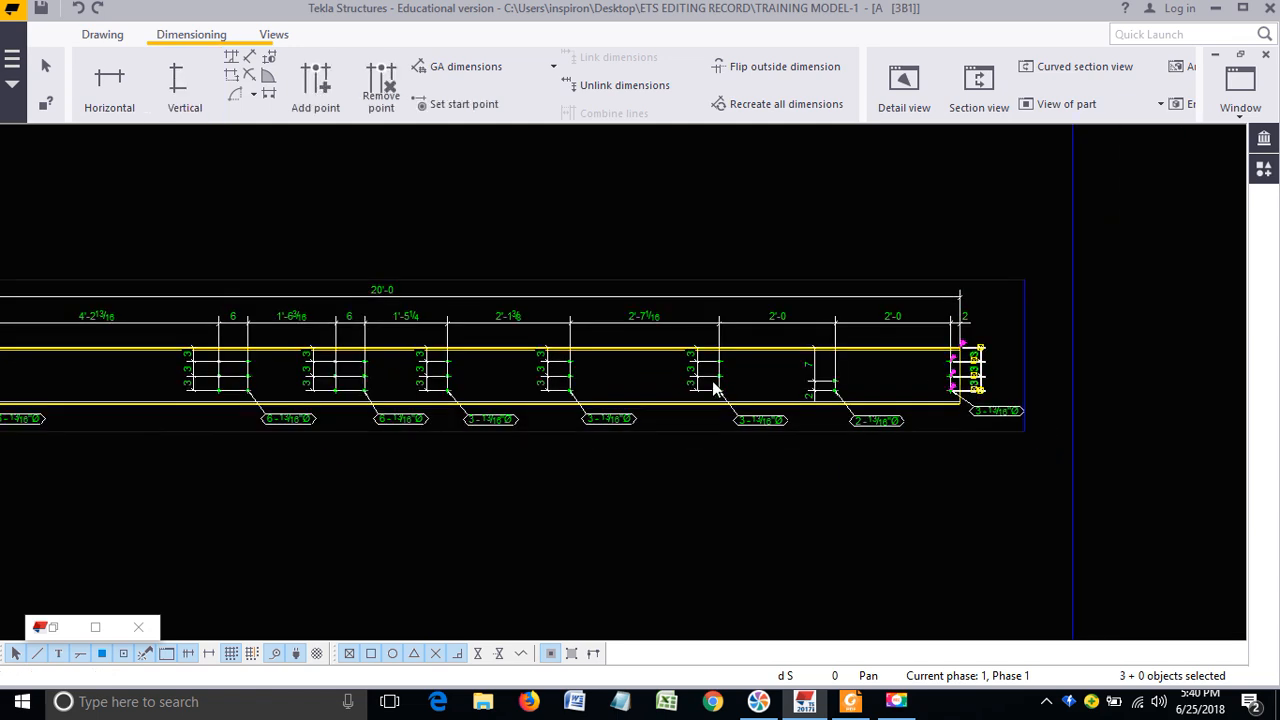
pyautogui.moveTo(738, 386); pyautogui.dragTo(940, 349, button='middle')
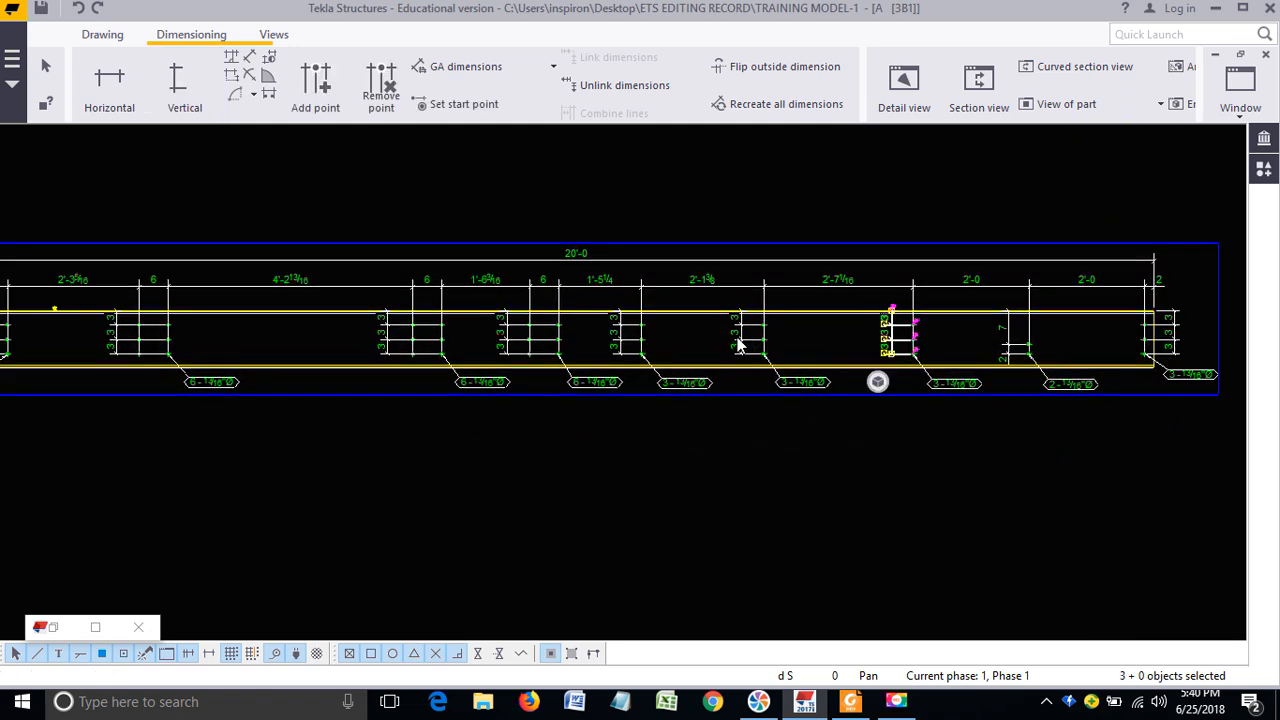
pyautogui.moveTo(263, 405); pyautogui.dragTo(732, 401, button='middle')
pyautogui.scroll(3, 467, 354)
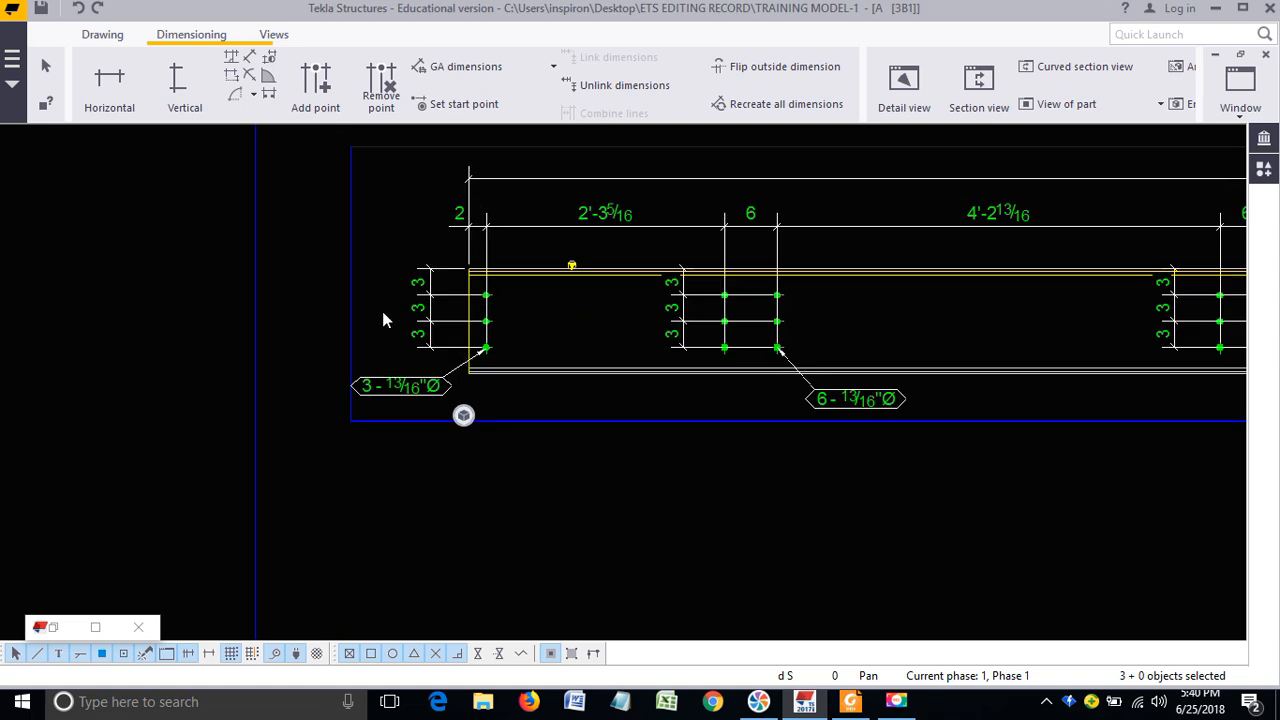
pyautogui.click(382, 311)
pyautogui.moveTo(408, 311); pyautogui.dragTo(438, 367, button='middle')
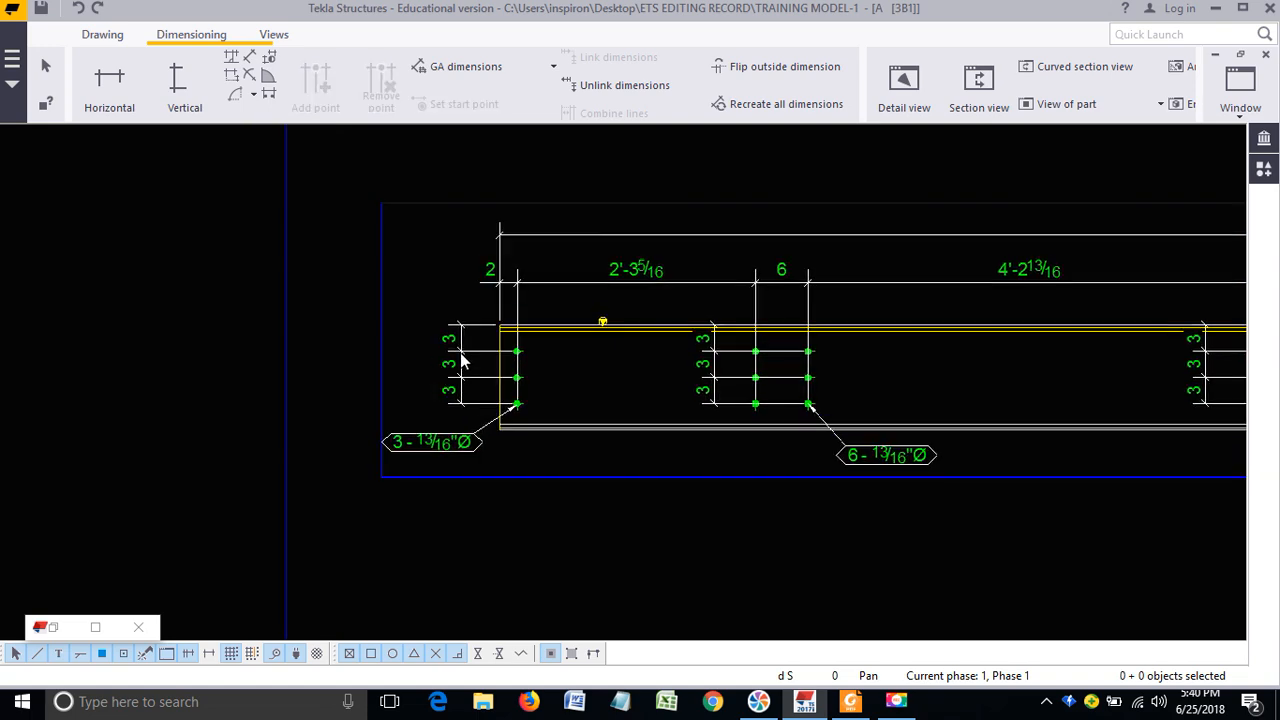
# Step: Set the straight dimension type to the single-point elevation style in the dimension properties and accept it for new dimensions
pyautogui.doubleClick(474, 360)
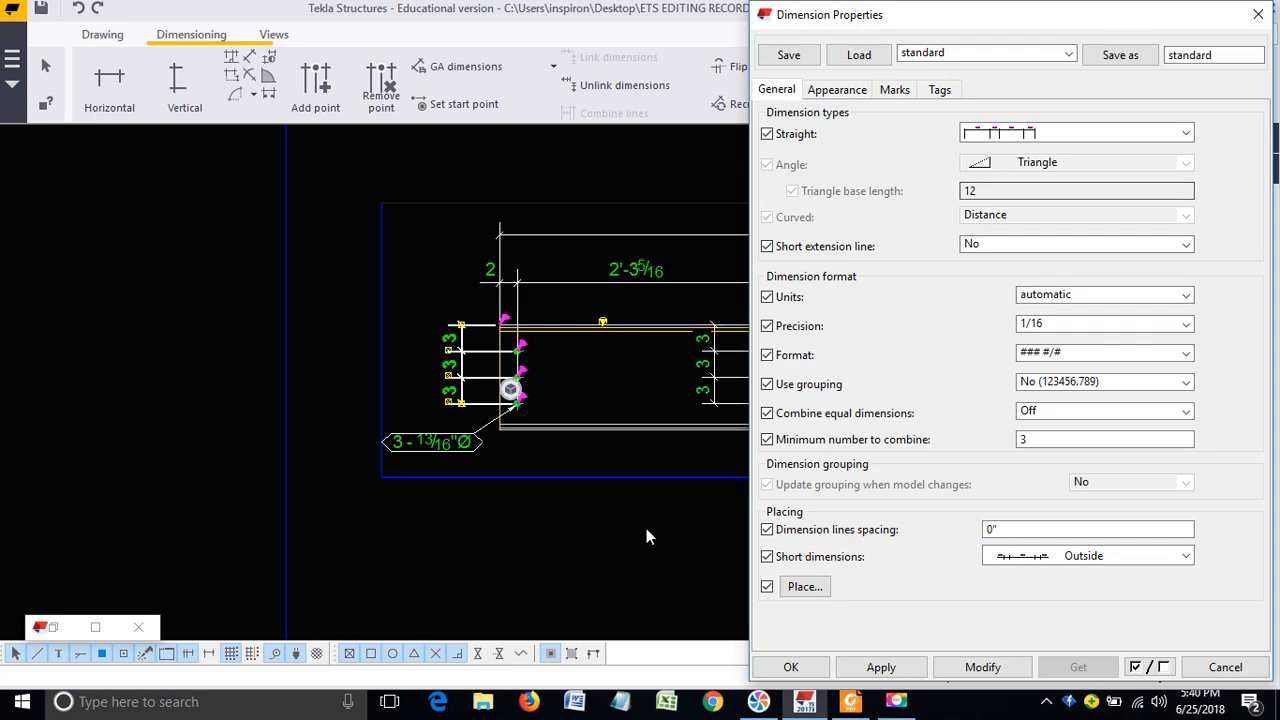
pyautogui.click(820, 667)
pyautogui.click(194, 81)
pyautogui.doubleClick(194, 81)
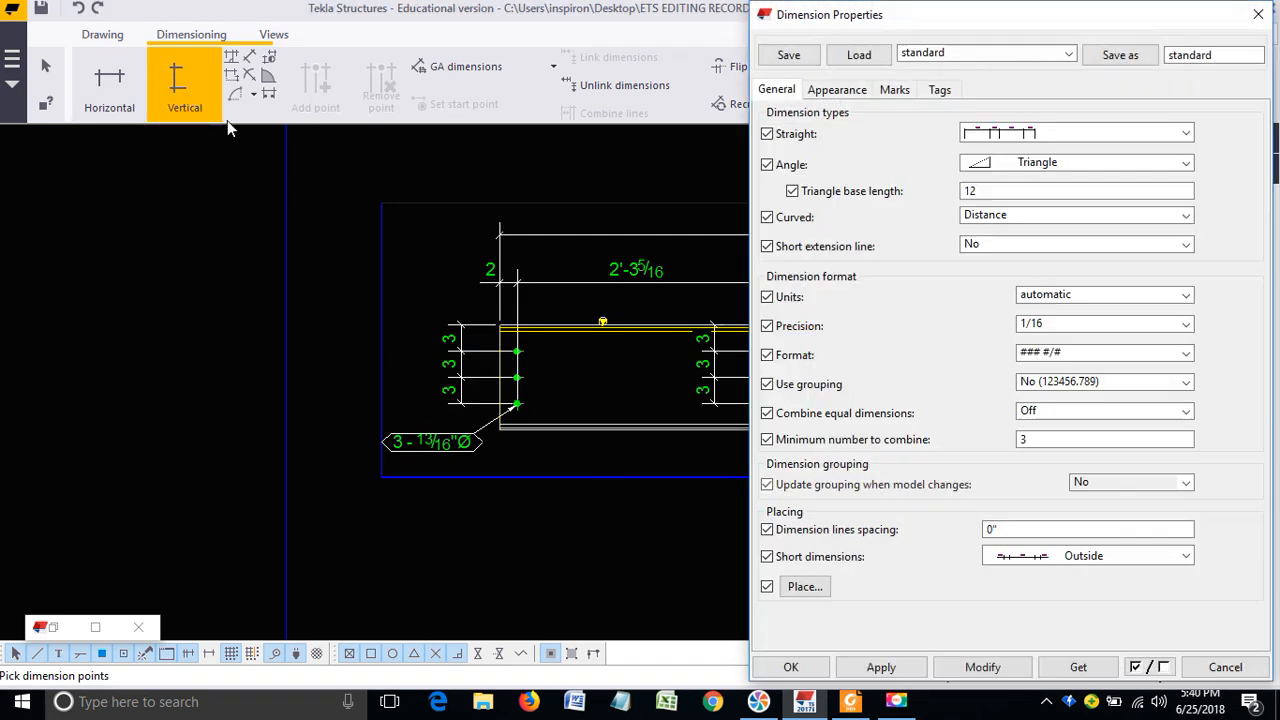
pyautogui.rightClick(628, 246)
pyautogui.click(660, 258)
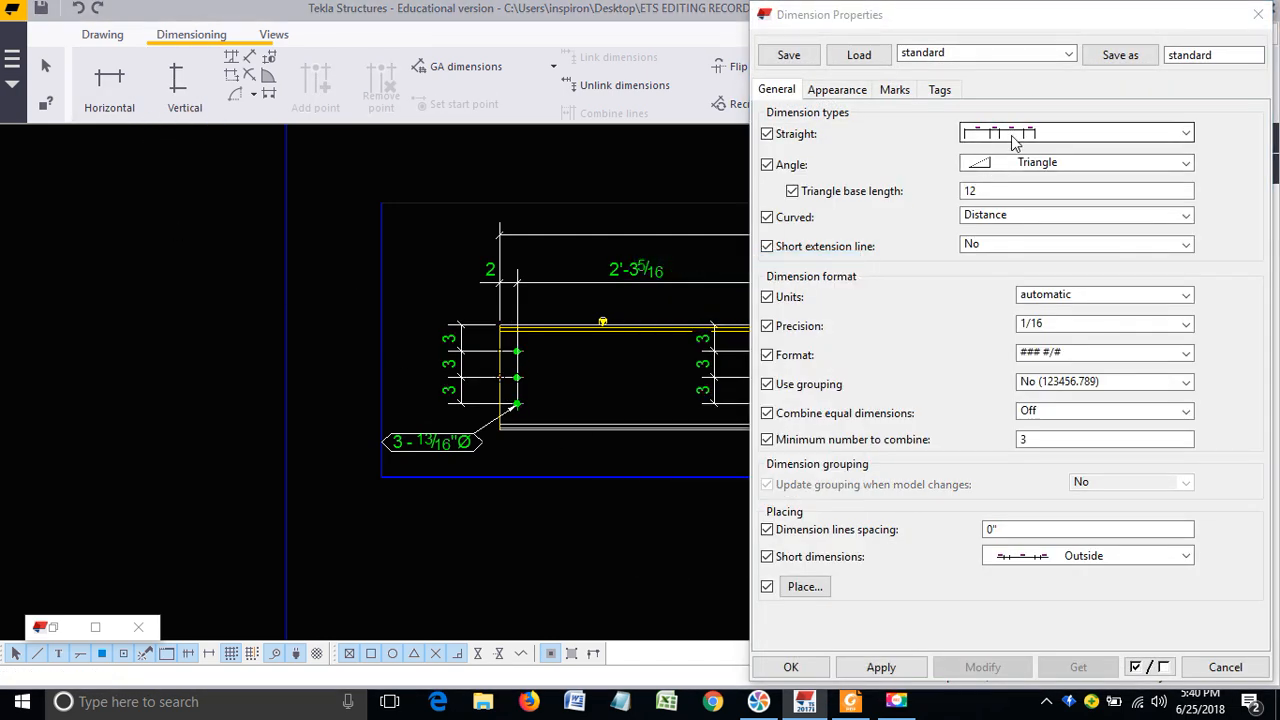
pyautogui.click(1013, 140)
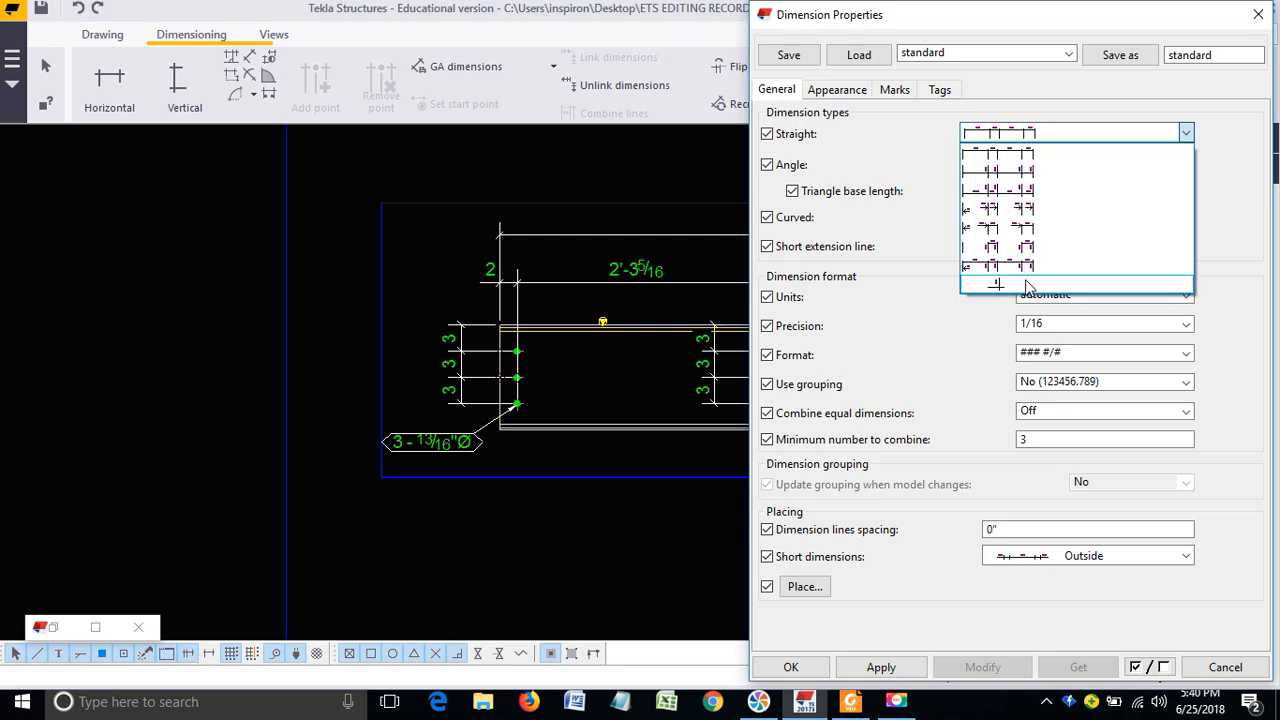
pyautogui.click(1027, 286)
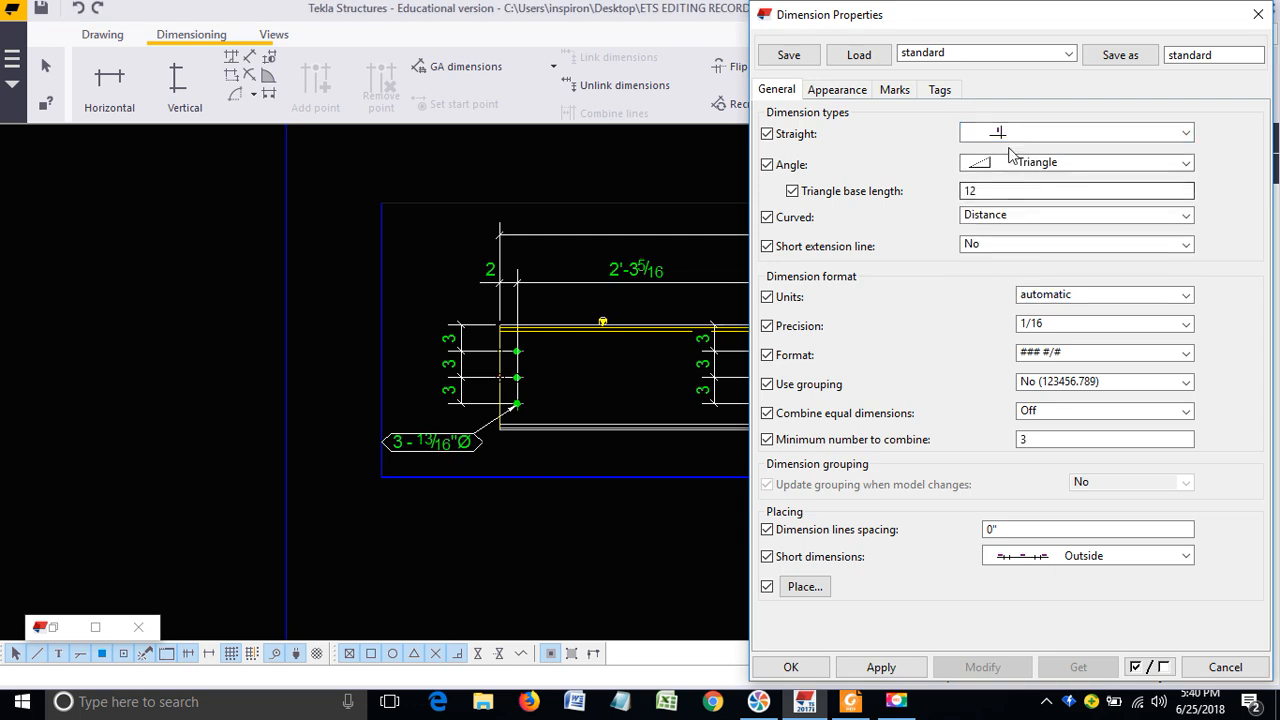
pyautogui.click(881, 667)
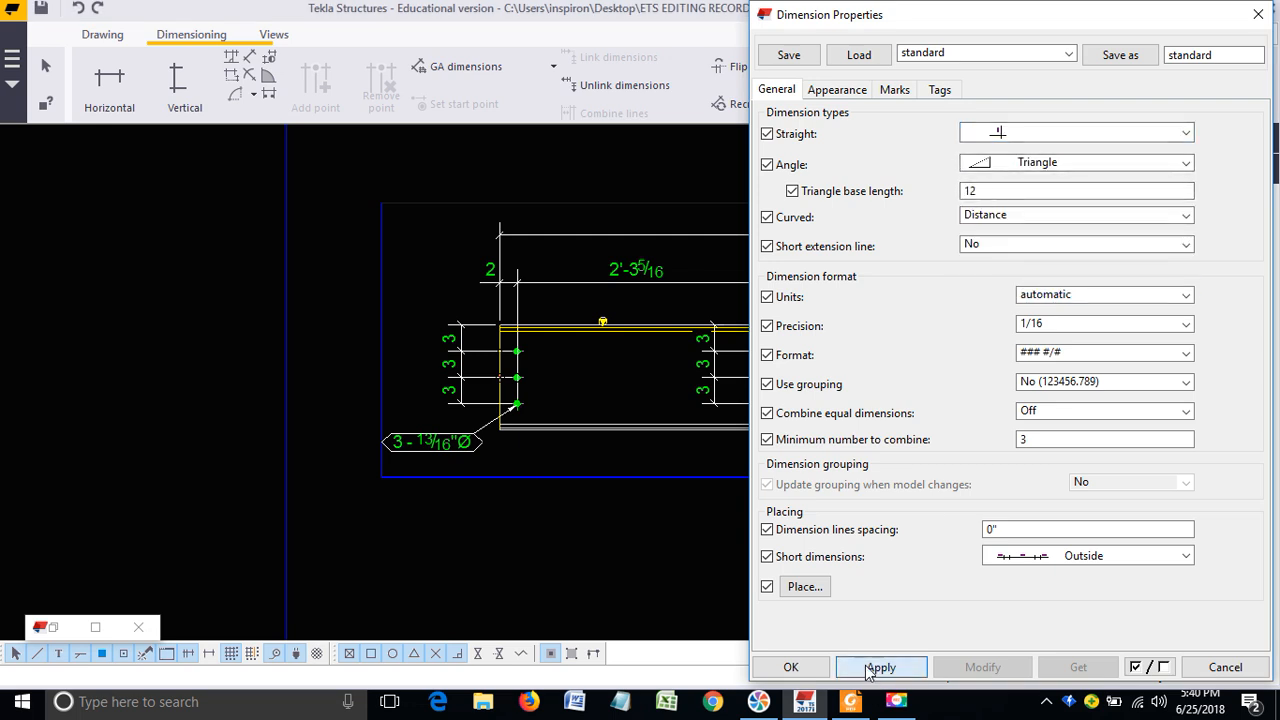
pyautogui.click(790, 667)
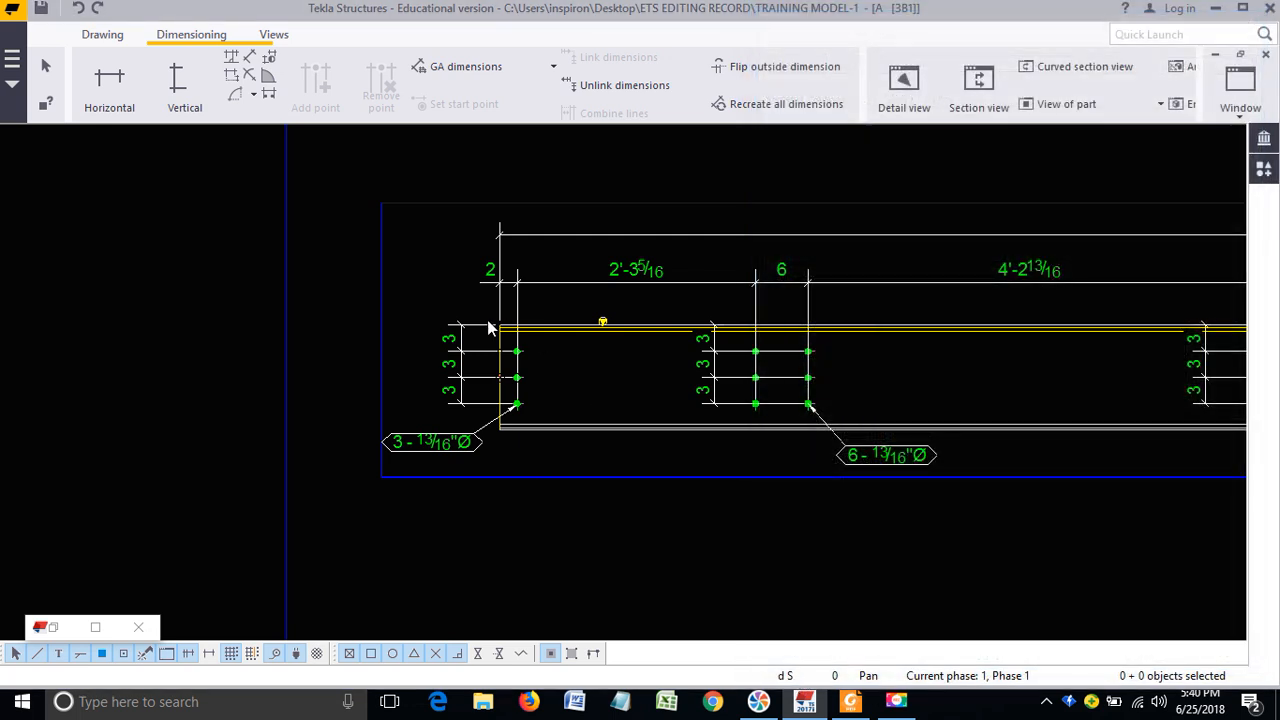
# Step: Add a vertical elevation dimension at the beam's upper left corner, placed left of the first hole chain, and end the command
pyautogui.click(178, 80)
pyautogui.scroll(3, 449, 338)
pyautogui.scroll(2, 586, 357)
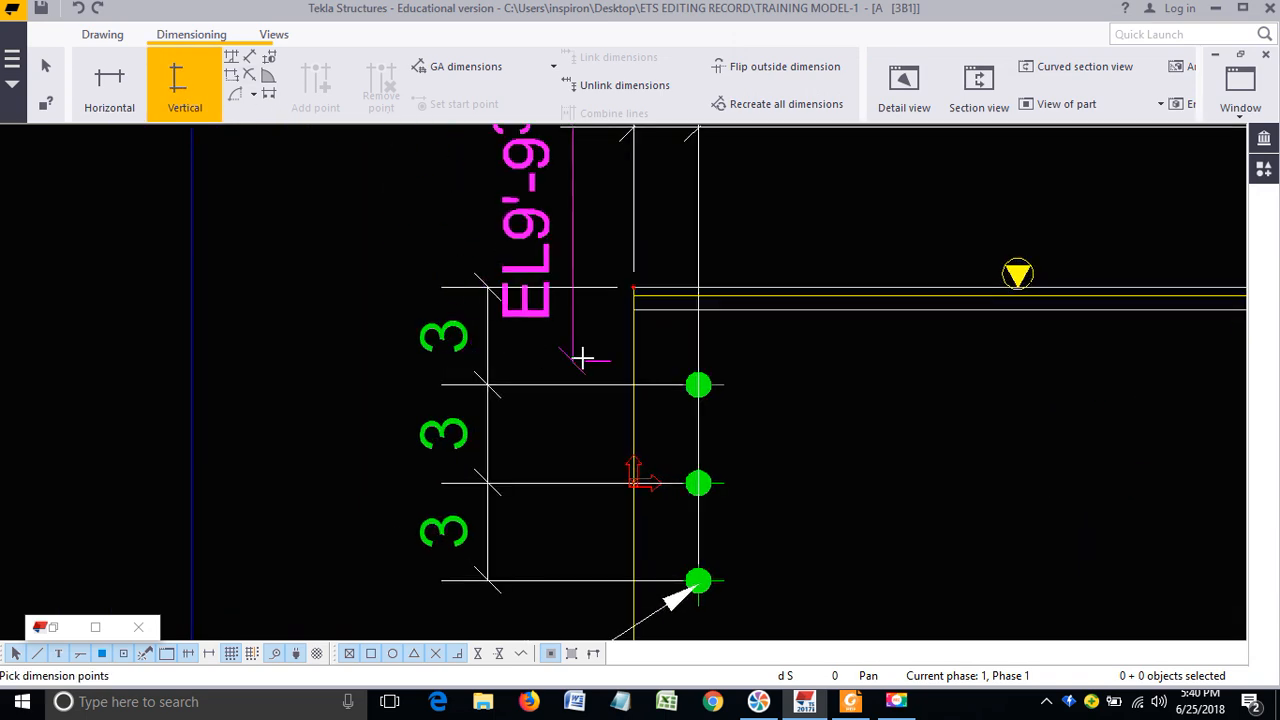
pyautogui.scroll(-2, 627, 292)
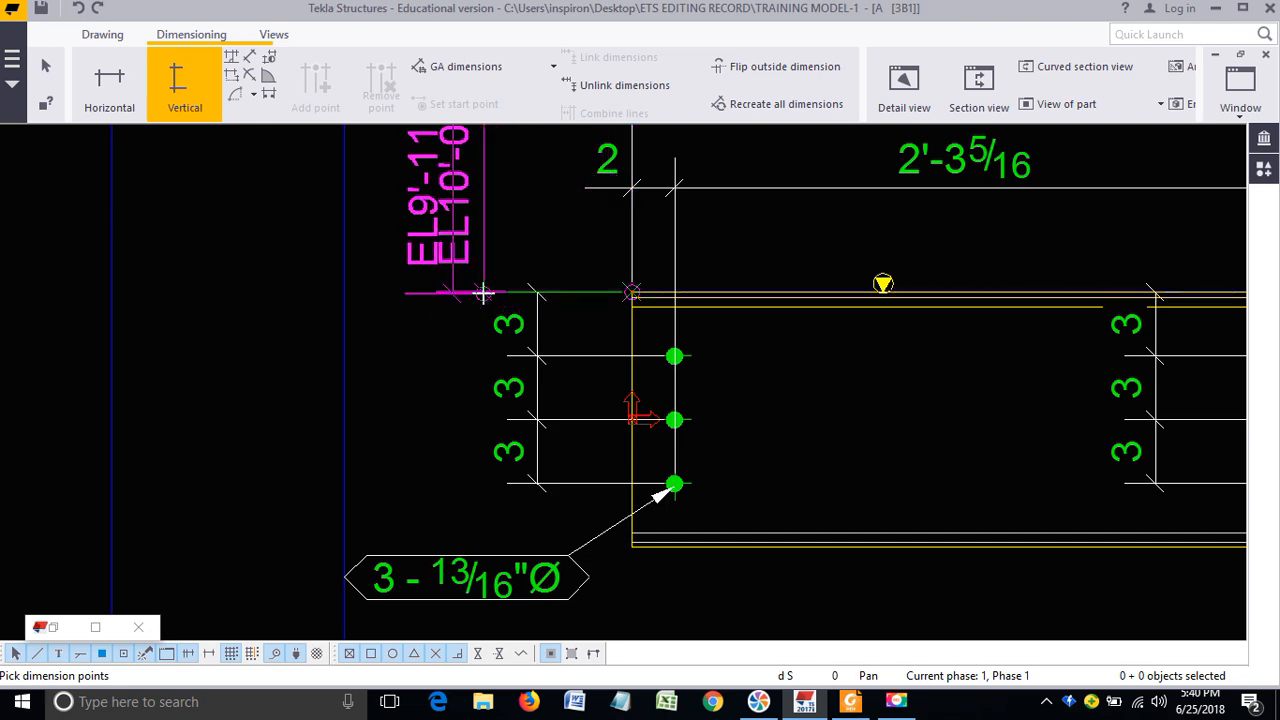
pyautogui.scroll(-2, 484, 291)
pyautogui.rightClick(485, 234)
pyautogui.click(500, 248)
pyautogui.moveTo(489, 270); pyautogui.dragTo(487, 331, button='middle')
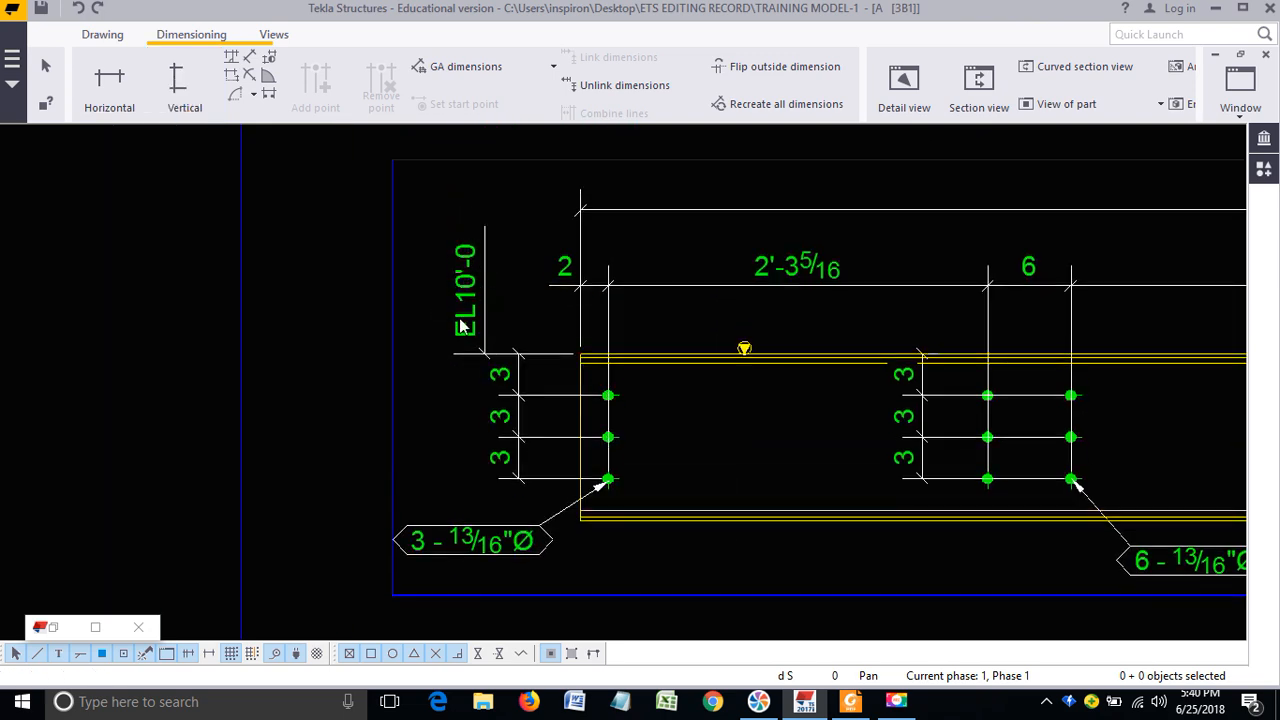
# Step: Move the elevation dimension slightly further left of the first column's vertical chain and deselect it
pyautogui.scroll(1, 470, 326)
pyautogui.click(479, 356)
pyautogui.scroll(1, 477, 350)
pyautogui.moveTo(480, 335); pyautogui.dragTo(461, 325)
pyautogui.scroll(-3, 475, 340)
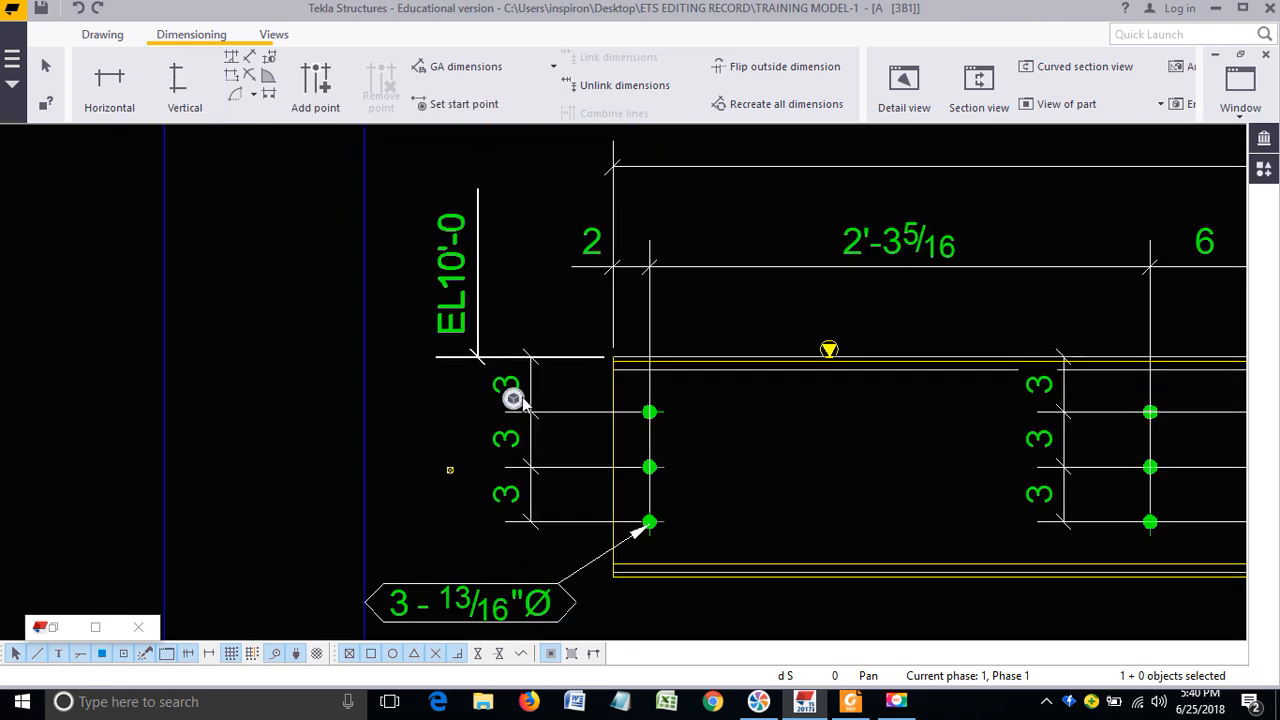
pyautogui.click(530, 385)
pyautogui.click(477, 283)
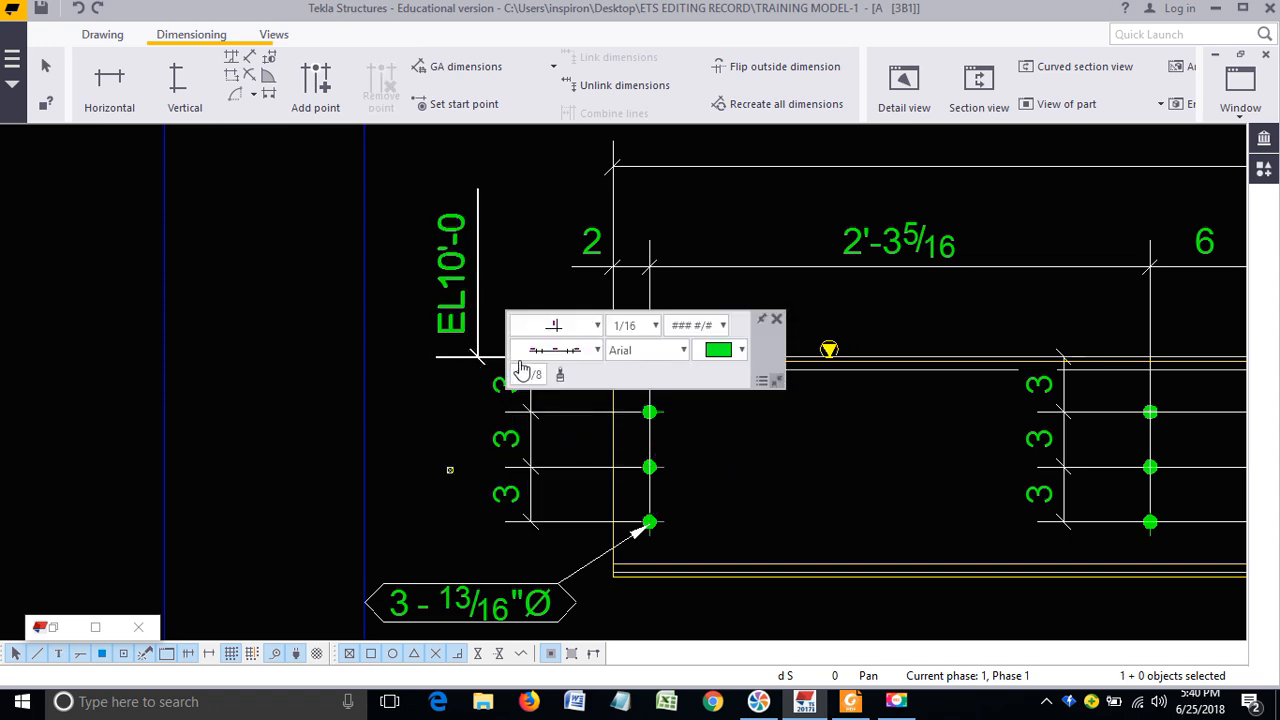
pyautogui.scroll(-5, 425, 307)
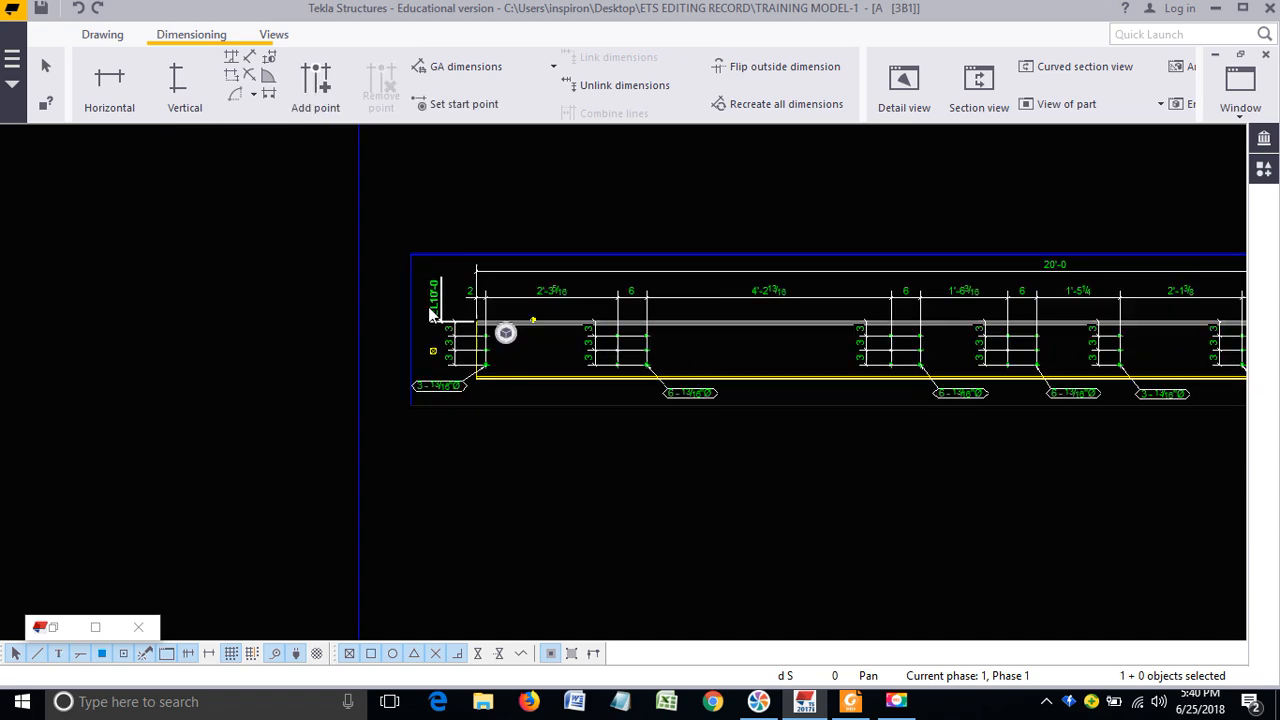
pyautogui.click(558, 455)
# Step: Examine the bolt mark of the three-hole column at the beam's left end and its quick formatting options
pyautogui.scroll(5, 435, 362)
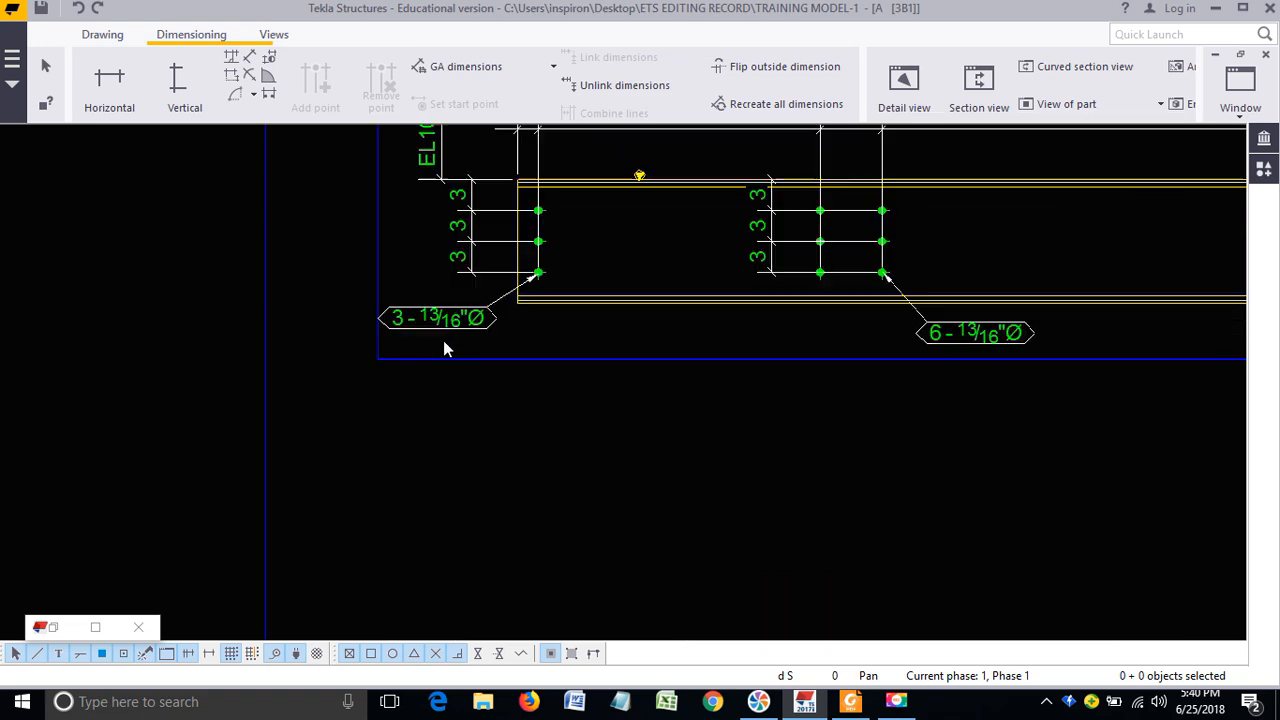
pyautogui.click(437, 320)
pyautogui.scroll(1, 451, 386)
pyautogui.scroll(2, 415, 395)
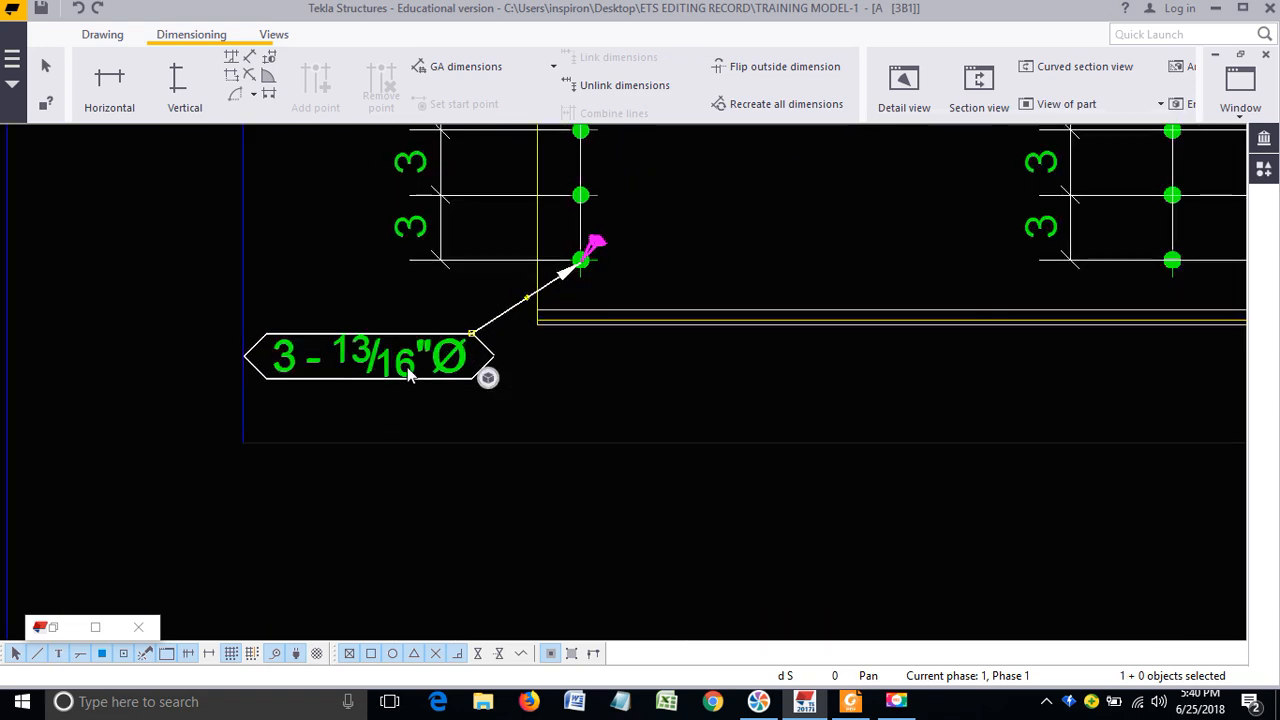
pyautogui.scroll(-2, 388, 378)
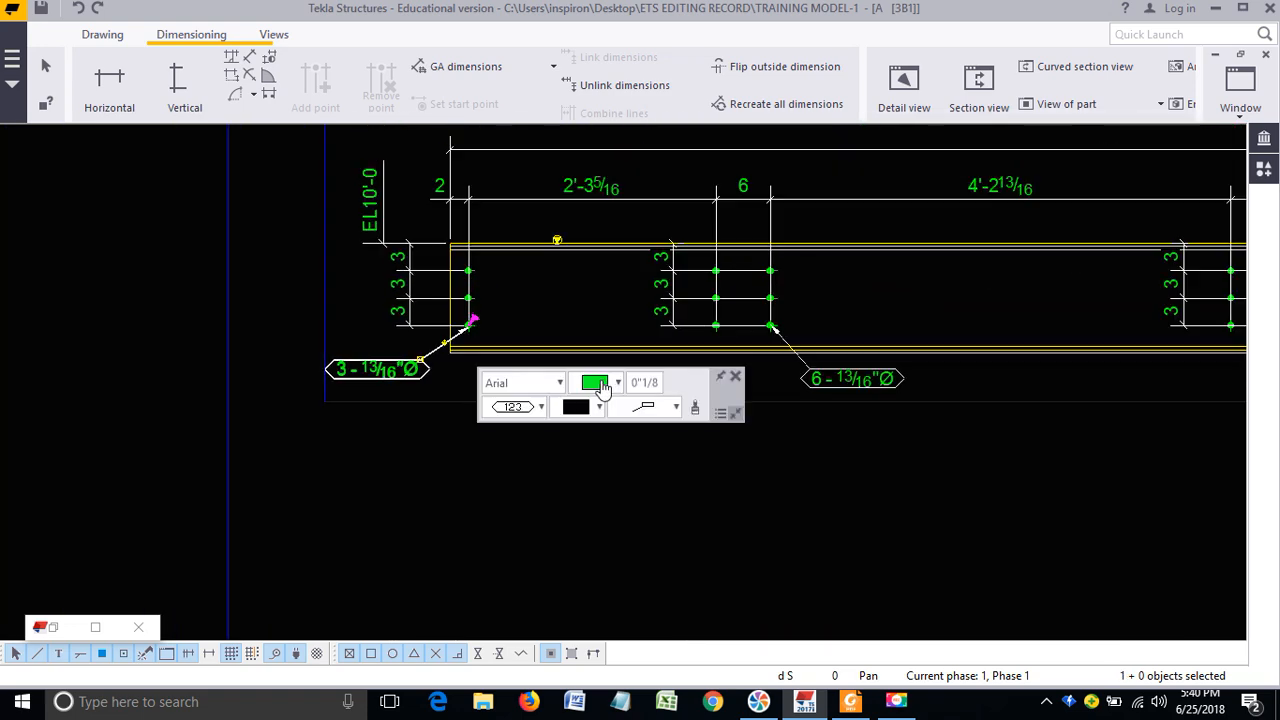
pyautogui.click(600, 388)
pyautogui.click(732, 381)
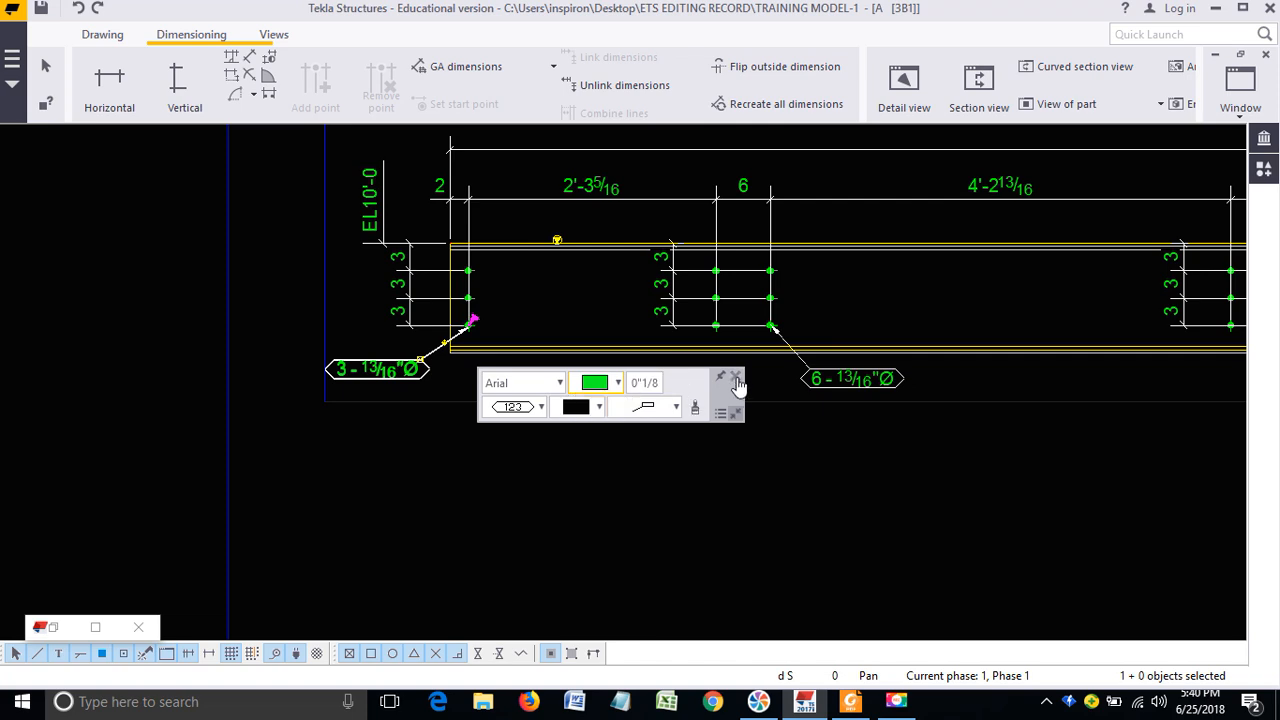
pyautogui.click(532, 397)
pyautogui.click(372, 367)
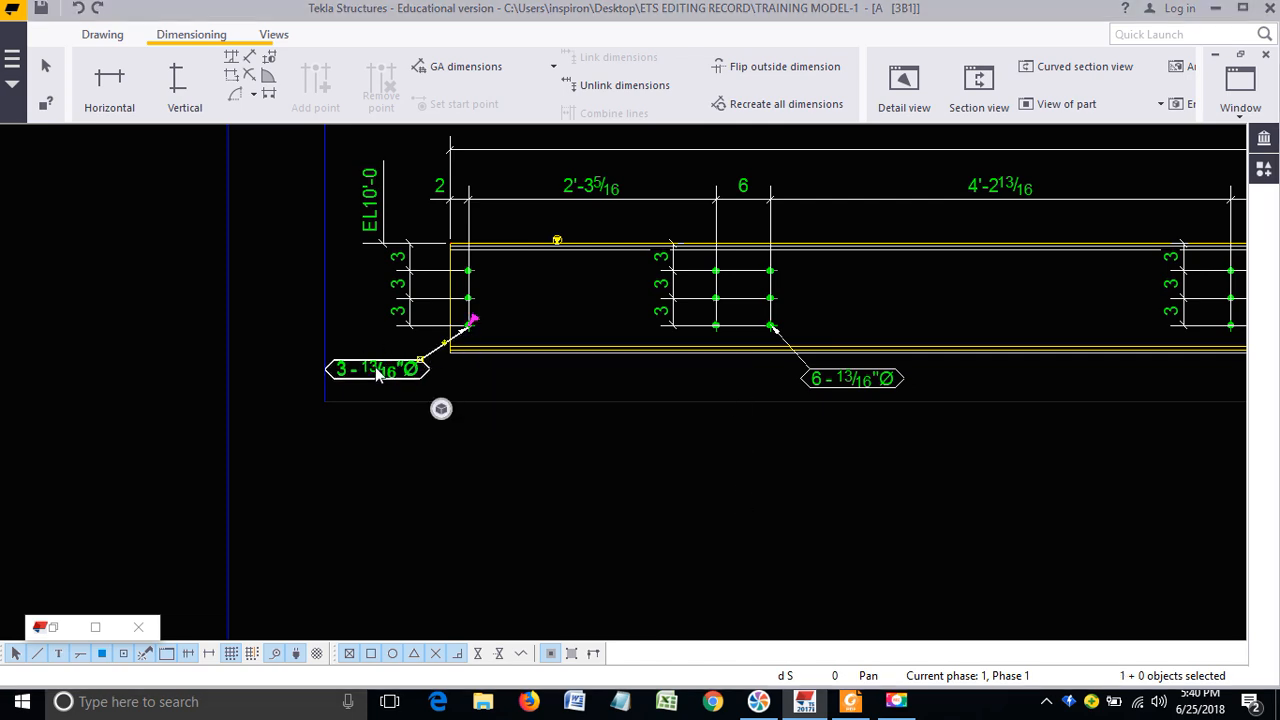
# Step: Review the bolt marks towards the beam's right end, including the mark of the last three-hole column
pyautogui.scroll(-4, 314, 375)
pyautogui.moveTo(1095, 450)
pyautogui.mouseDown(button='middle')
pyautogui.moveTo(703, 420)
pyautogui.moveTo(661, 450)
pyautogui.mouseUp(button='middle')
pyautogui.click(661, 450)
pyautogui.moveTo(890, 425); pyautogui.dragTo(425, 436, button='middle')
pyautogui.scroll(-1, 871, 352)
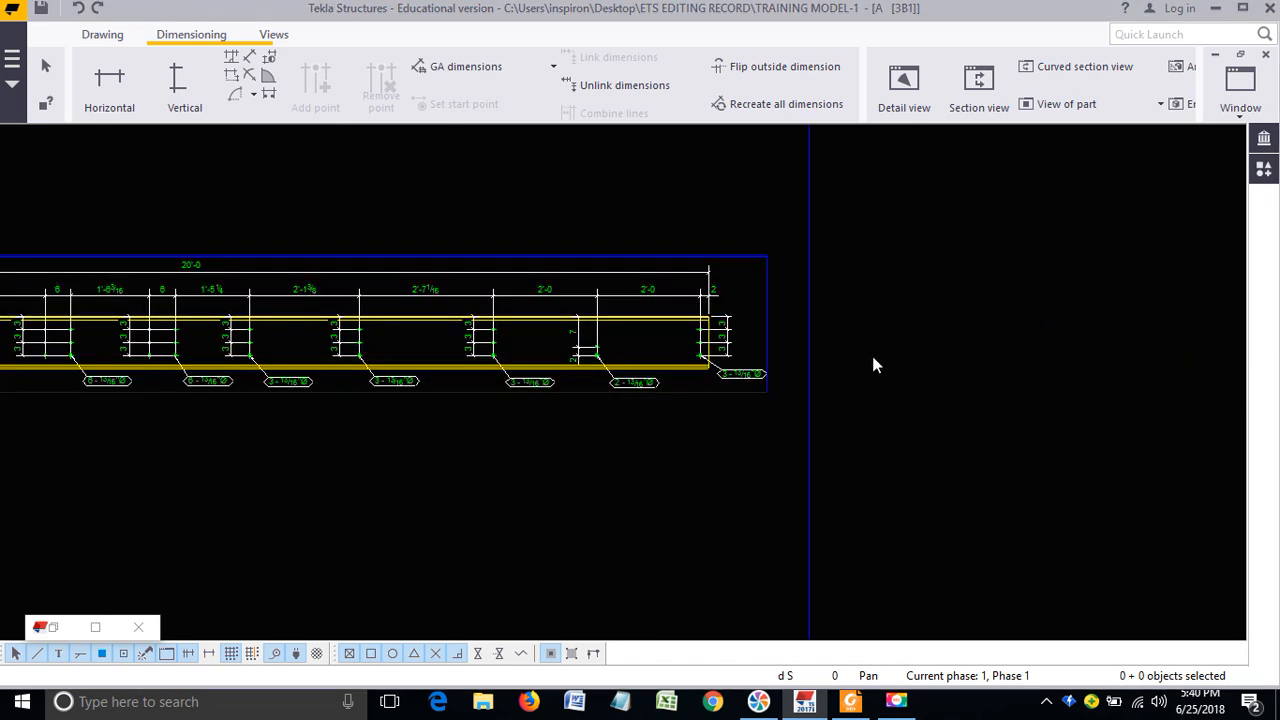
pyautogui.scroll(6, 860, 355)
pyautogui.click(632, 394)
pyautogui.moveTo(551, 409); pyautogui.dragTo(695, 320, button='middle')
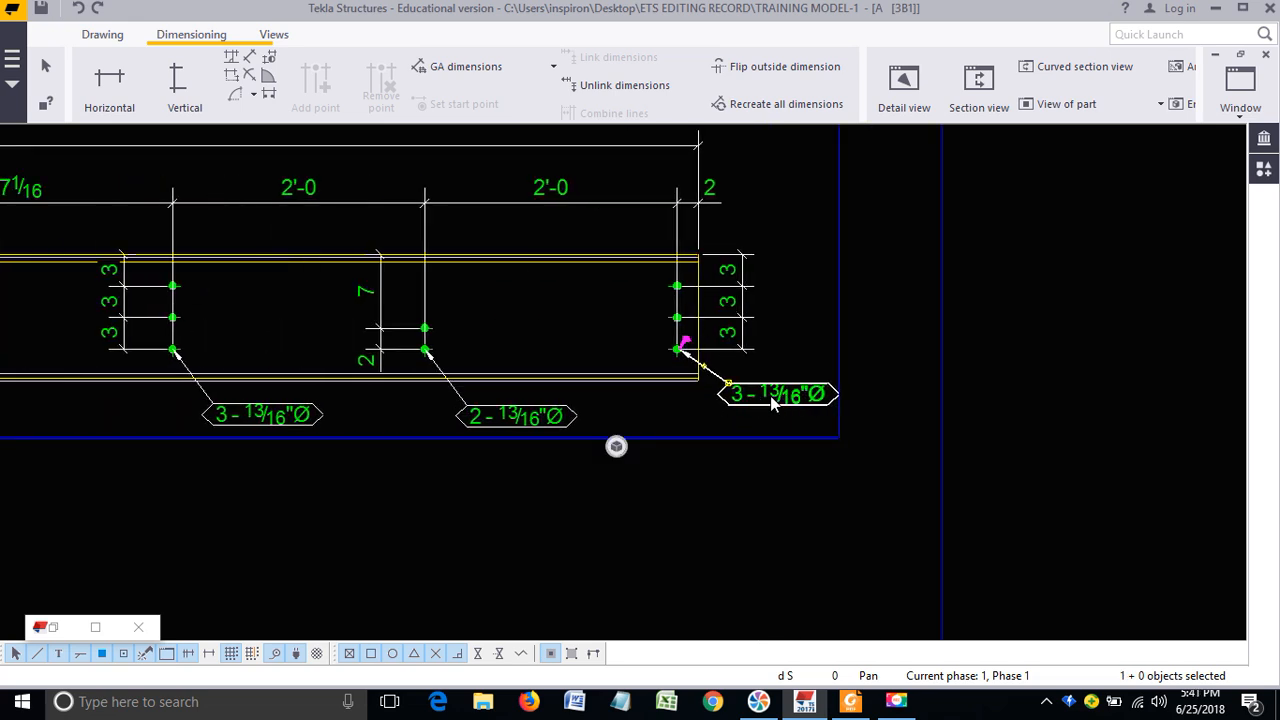
pyautogui.click(760, 509)
pyautogui.moveTo(650, 430); pyautogui.dragTo(870, 393, button='middle')
pyautogui.scroll(-3, 870, 392)
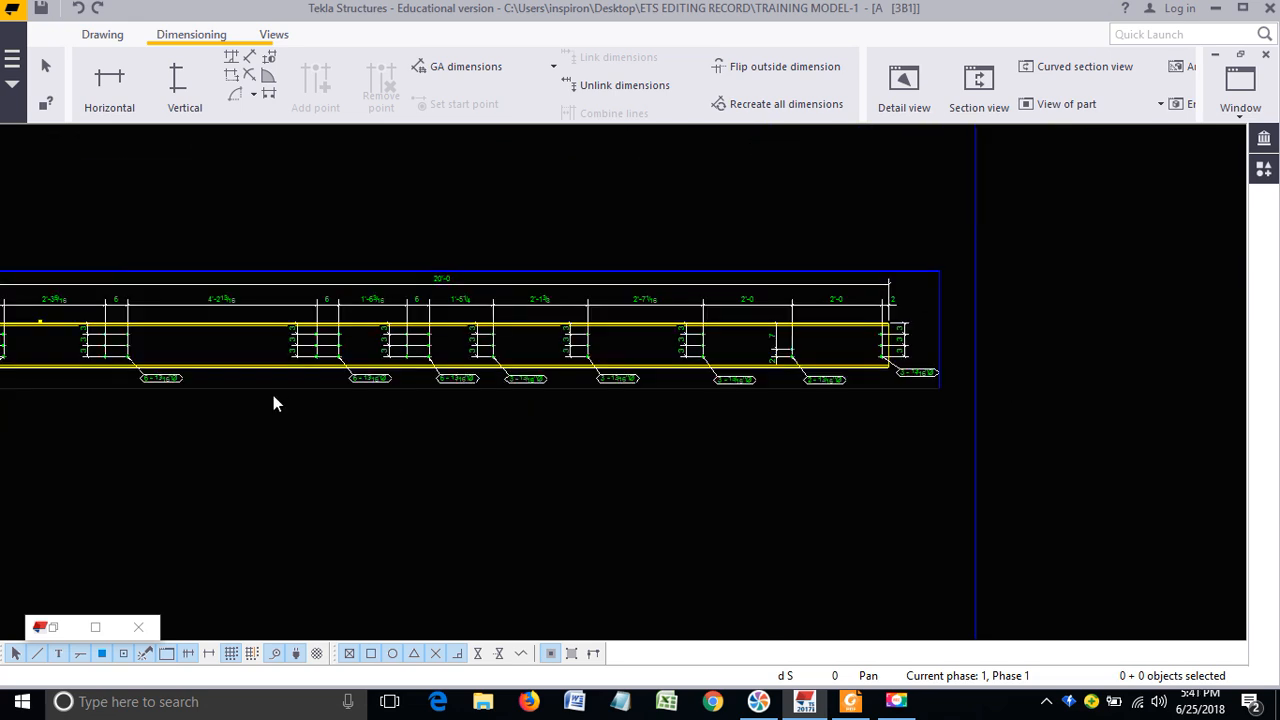
# Step: Move the first six-hole group's bolt mark to the left of the group so its leader points at the lower left hole
pyautogui.moveTo(64, 411); pyautogui.dragTo(655, 415, button='middle')
pyautogui.scroll(3, 656, 415)
pyautogui.moveTo(768, 271); pyautogui.dragTo(680, 308, button='middle')
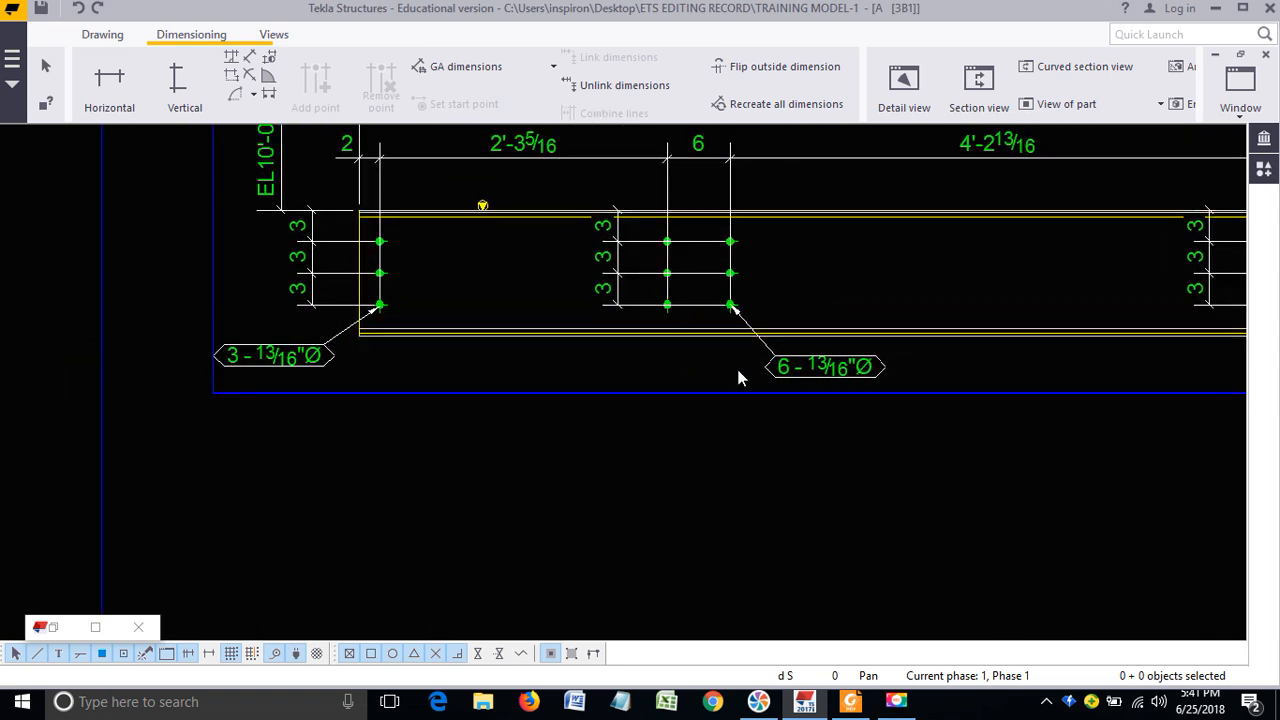
pyautogui.moveTo(740, 377); pyautogui.dragTo(648, 407, button='middle')
pyautogui.click(720, 398)
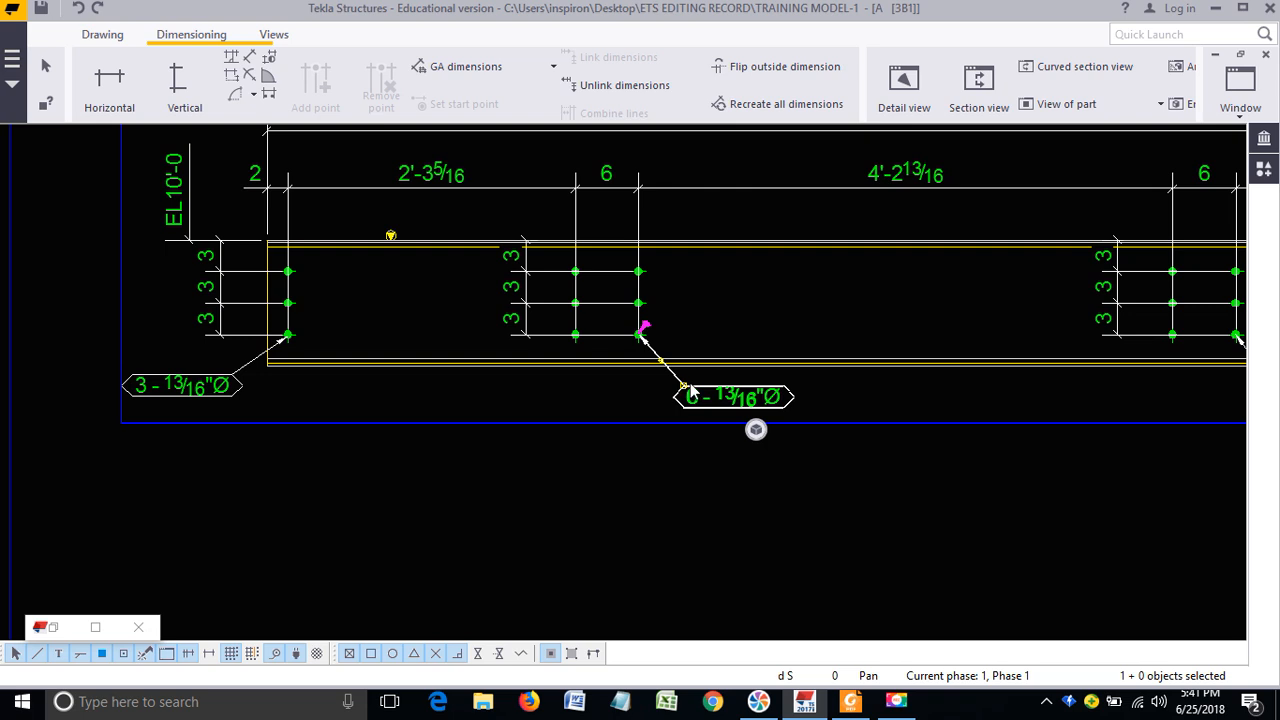
pyautogui.scroll(1, 730, 403)
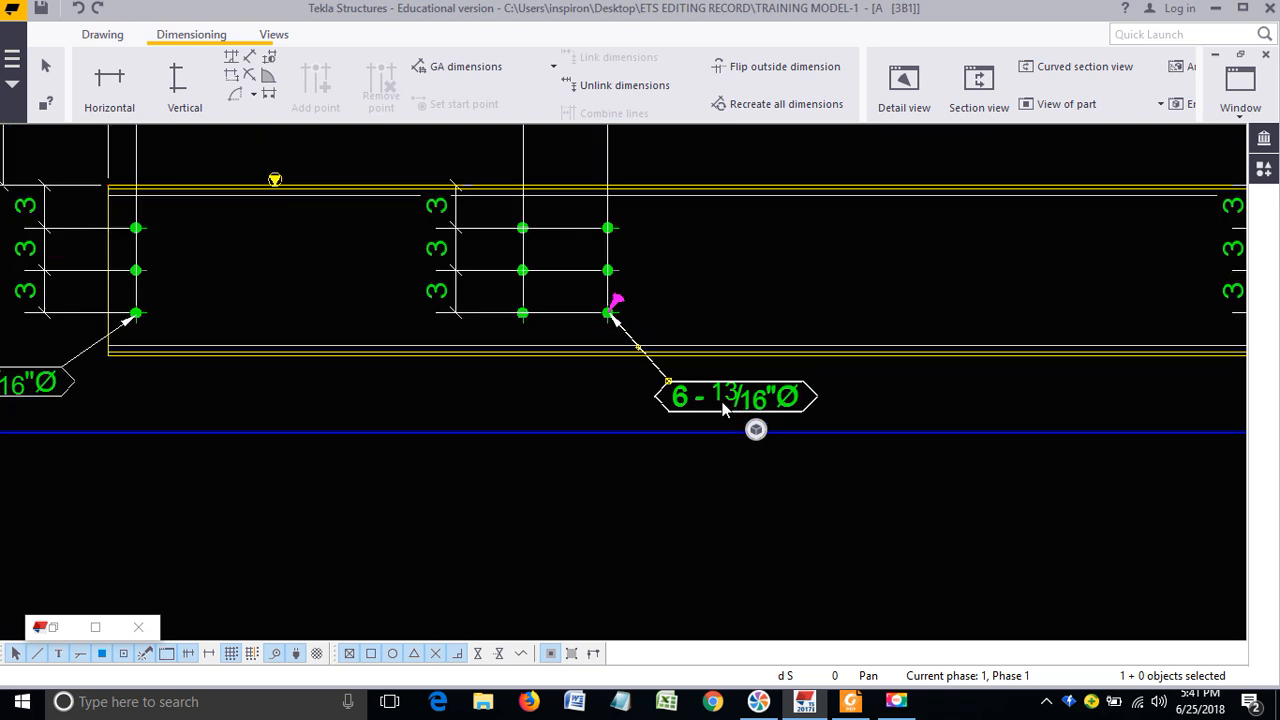
pyautogui.moveTo(717, 397); pyautogui.dragTo(407, 421)
pyautogui.scroll(2, 511, 315)
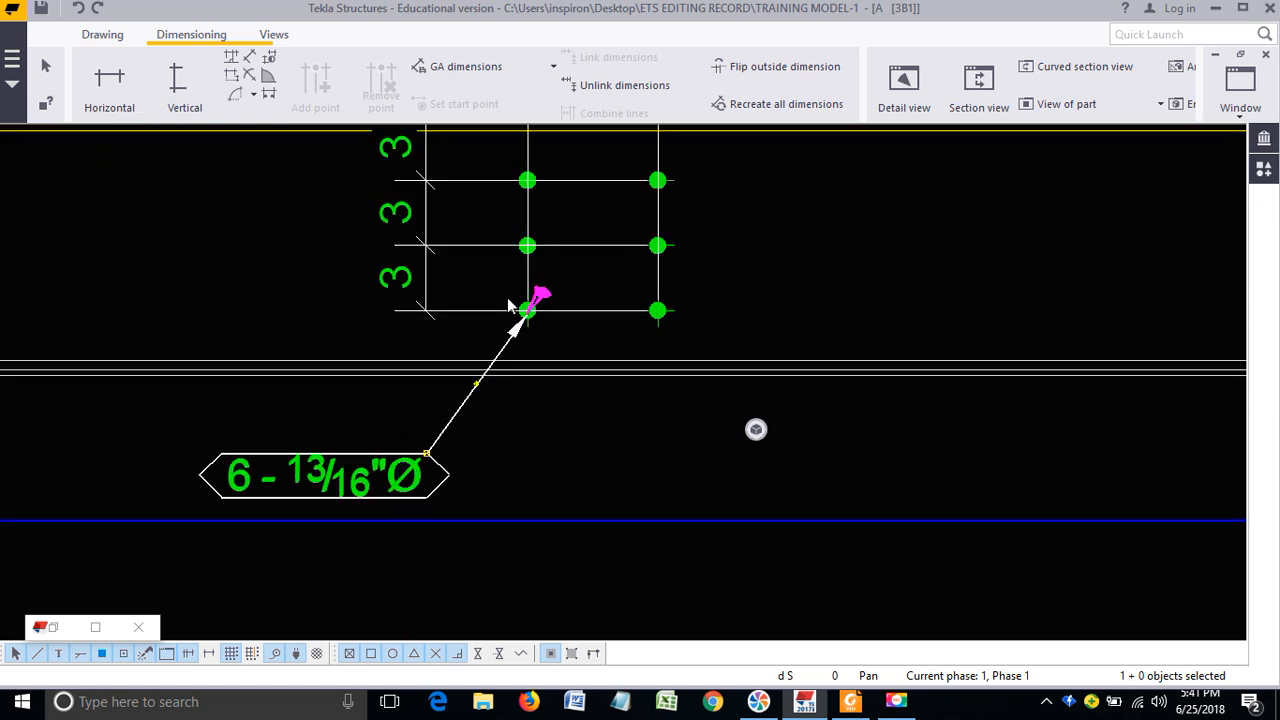
pyautogui.moveTo(503, 289); pyautogui.dragTo(566, 362)
pyautogui.scroll(-1, 580, 340)
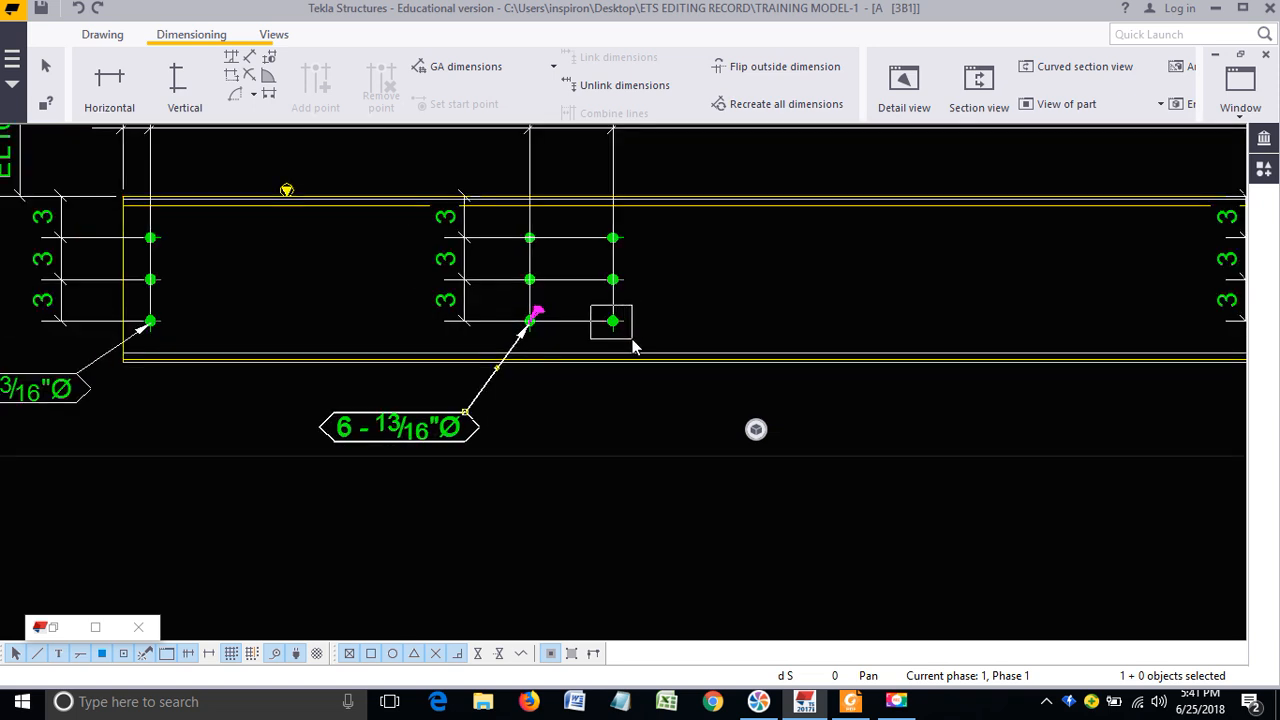
pyautogui.moveTo(632, 340); pyautogui.dragTo(634, 345)
# Step: Move the first six-hole group's mark back below right of the group with its leader on the lower right hole, and deselect it
pyautogui.click(469, 411)
pyautogui.moveTo(416, 432)
pyautogui.mouseDown()
pyautogui.moveTo(504, 427)
pyautogui.moveTo(471, 440)
pyautogui.moveTo(716, 408)
pyautogui.mouseUp()
pyautogui.moveTo(723, 420)
pyautogui.mouseDown(button='middle')
pyautogui.moveTo(609, 414)
pyautogui.moveTo(682, 449)
pyautogui.mouseUp(button='middle')
pyautogui.click(634, 338)
pyautogui.click(597, 409)
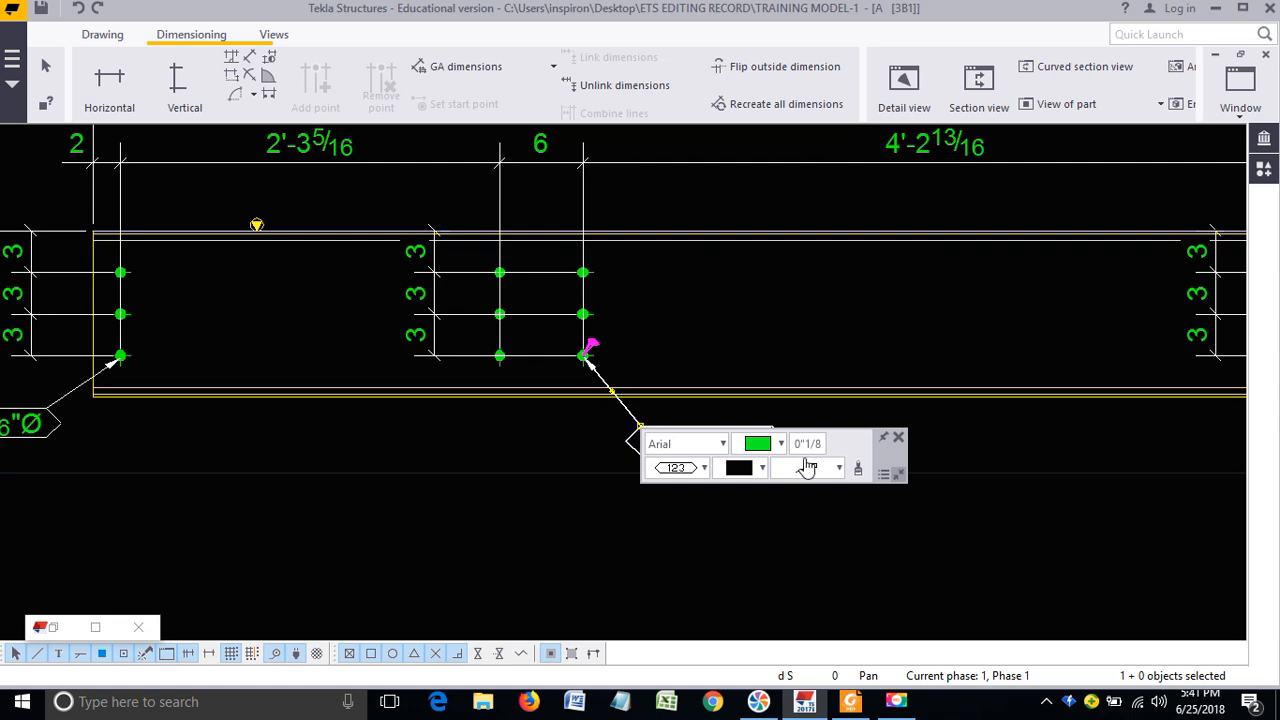
pyautogui.scroll(2, 610, 380)
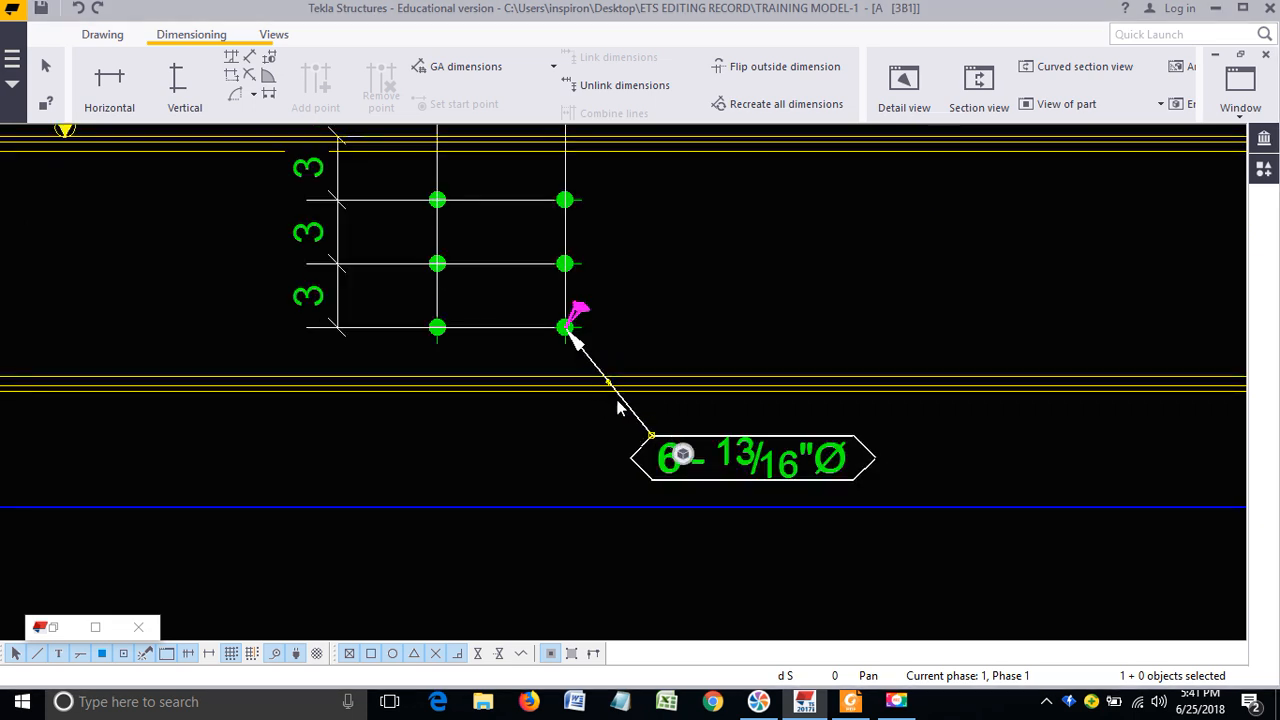
pyautogui.click(687, 342)
pyautogui.scroll(-2, 683, 351)
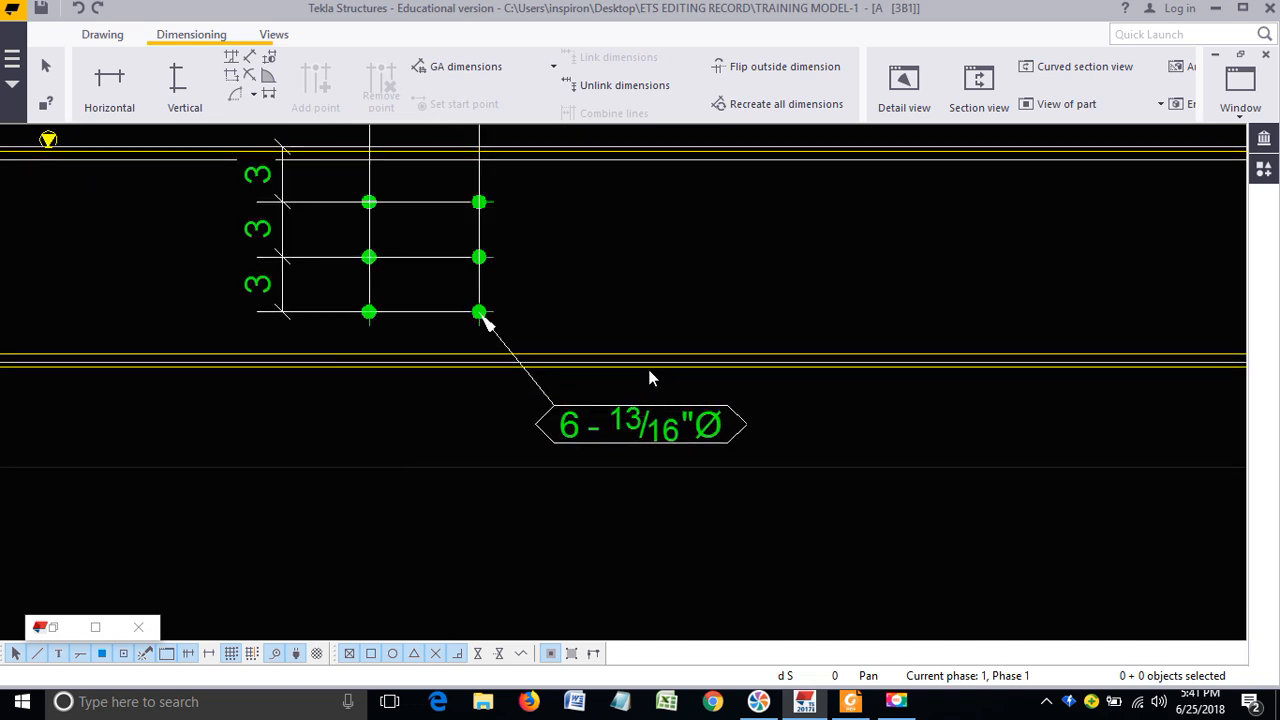
# Step: Nudge the second six-hole group's bolt mark slightly upward, keeping its leader on the lower right hole
pyautogui.scroll(-2, 650, 405)
pyautogui.moveTo(879, 405); pyautogui.dragTo(583, 403, button='middle')
pyautogui.moveTo(878, 430); pyautogui.dragTo(661, 431, button='middle')
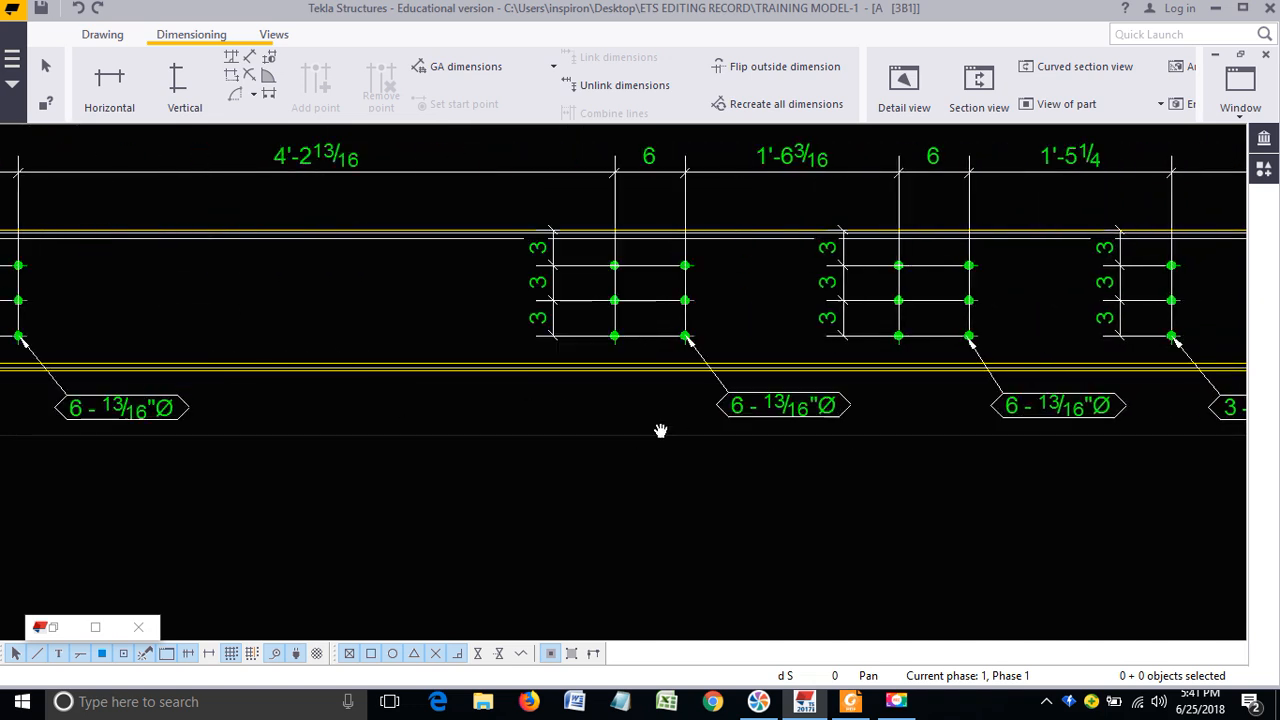
pyautogui.click(780, 405)
pyautogui.scroll(2, 812, 402)
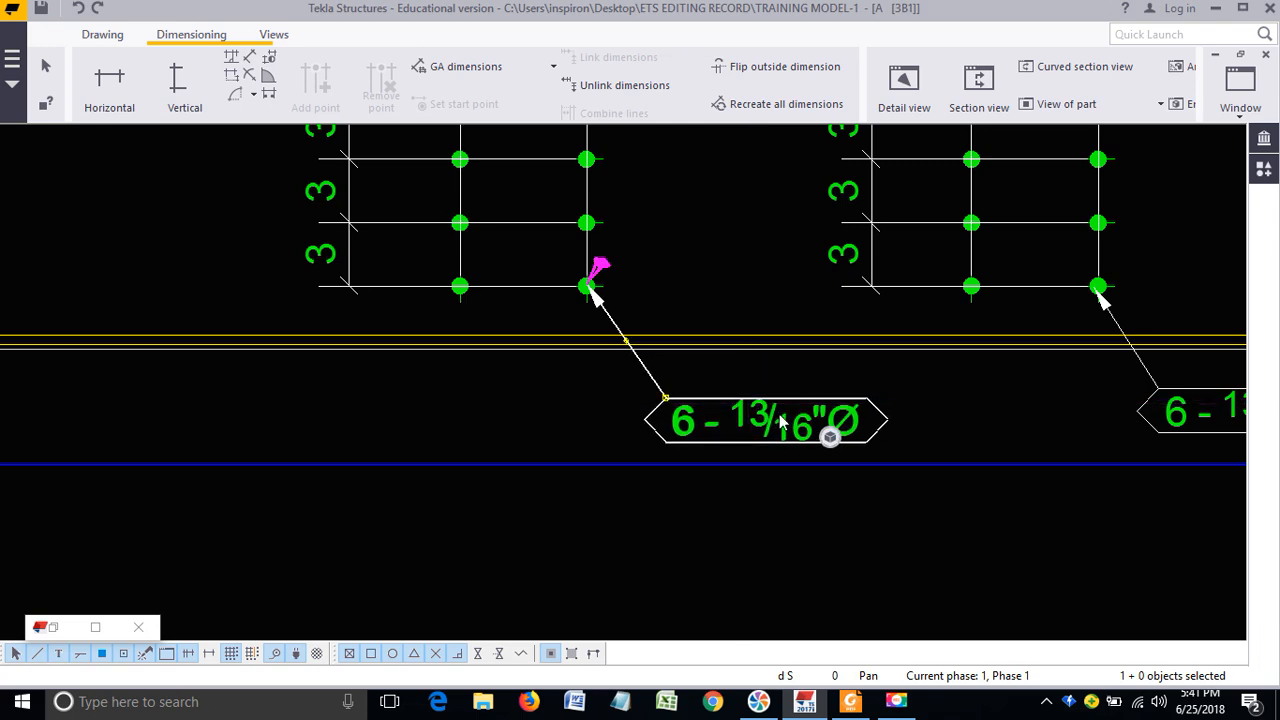
pyautogui.scroll(2, 780, 416)
pyautogui.moveTo(783, 409); pyautogui.dragTo(783, 398)
pyautogui.scroll(-2, 689, 400)
# Step: Shift the third six-hole group's bolt mark slightly to the right to match the leader slope of the neighbouring marks
pyautogui.moveTo(959, 413); pyautogui.dragTo(717, 405, button='middle')
pyautogui.click(719, 406)
pyautogui.moveTo(893, 423); pyautogui.dragTo(713, 449, button='middle')
pyautogui.scroll(1, 774, 432)
pyautogui.click(772, 424)
pyautogui.moveTo(772, 424); pyautogui.dragTo(799, 418)
pyautogui.scroll(-3, 705, 386)
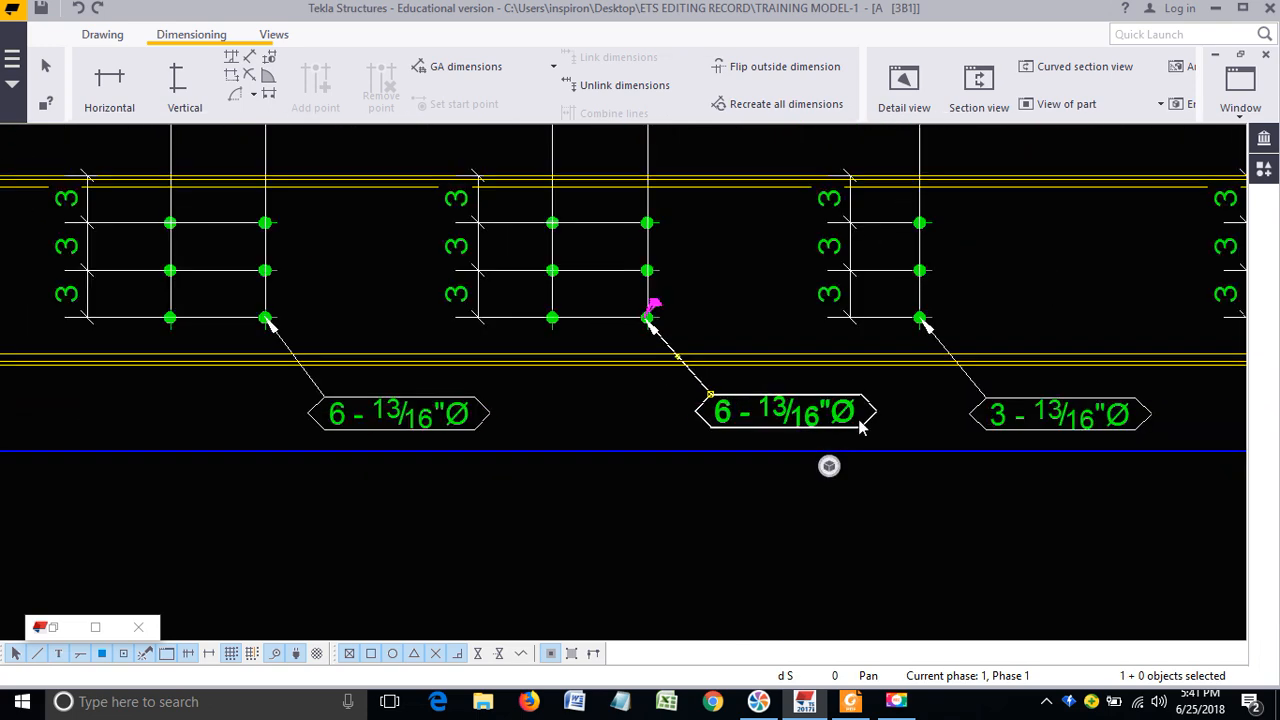
# Step: Shift the bolt mark of the first three-hole column right of the six-hole groups slightly to the right
pyautogui.moveTo(1124, 445); pyautogui.dragTo(769, 446, button='middle')
pyautogui.click(745, 414)
pyautogui.scroll(3, 738, 408)
pyautogui.moveTo(692, 427); pyautogui.dragTo(713, 427)
pyautogui.scroll(-3, 693, 422)
# Step: Shift the next three-hole column's bolt mark slightly to the right and select the mark of the three-hole column after it
pyautogui.click(880, 440)
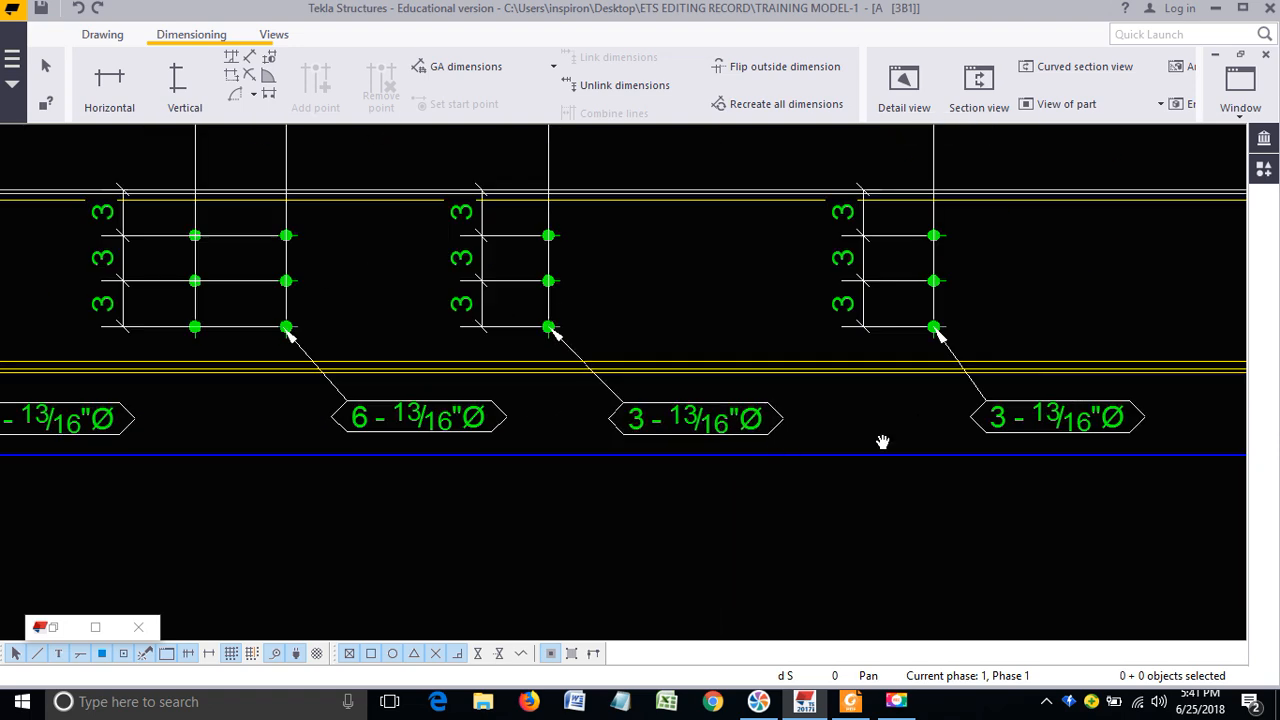
pyautogui.moveTo(882, 442); pyautogui.dragTo(749, 437, button='middle')
pyautogui.scroll(2, 789, 466)
pyautogui.scroll(-3, 724, 293)
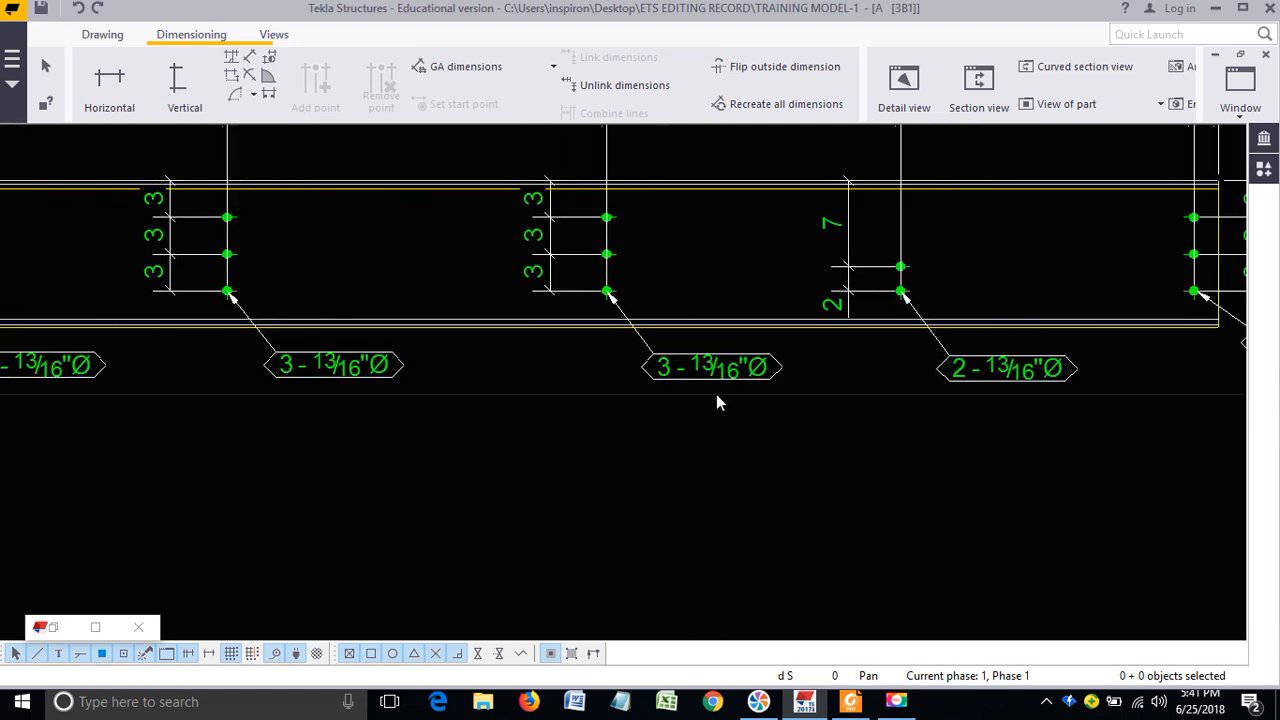
pyautogui.click(703, 370)
pyautogui.scroll(2, 702, 374)
pyautogui.scroll(-3, 681, 293)
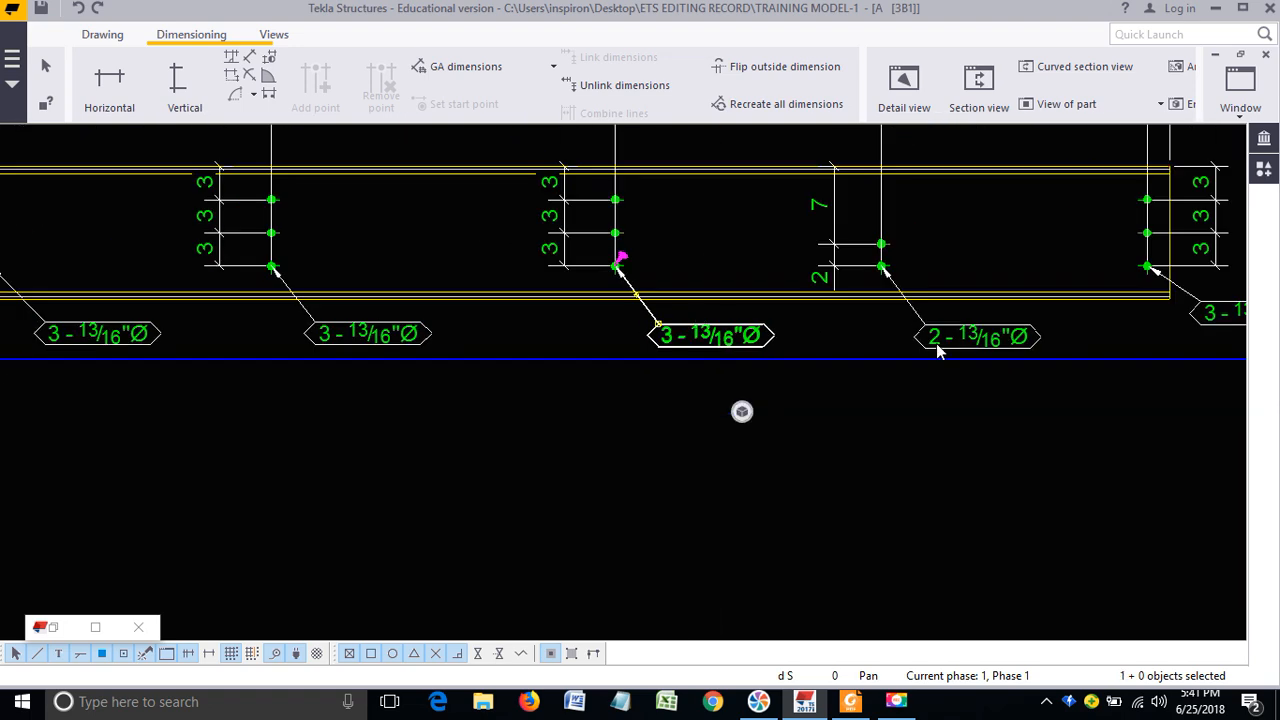
# Step: Check the bolt marks of the two-hole group and the last three-hole column at the beam's right end
pyautogui.moveTo(940, 345); pyautogui.dragTo(606, 358, button='middle')
pyautogui.click(608, 362)
pyautogui.scroll(3, 608, 362)
pyautogui.scroll(-2, 604, 222)
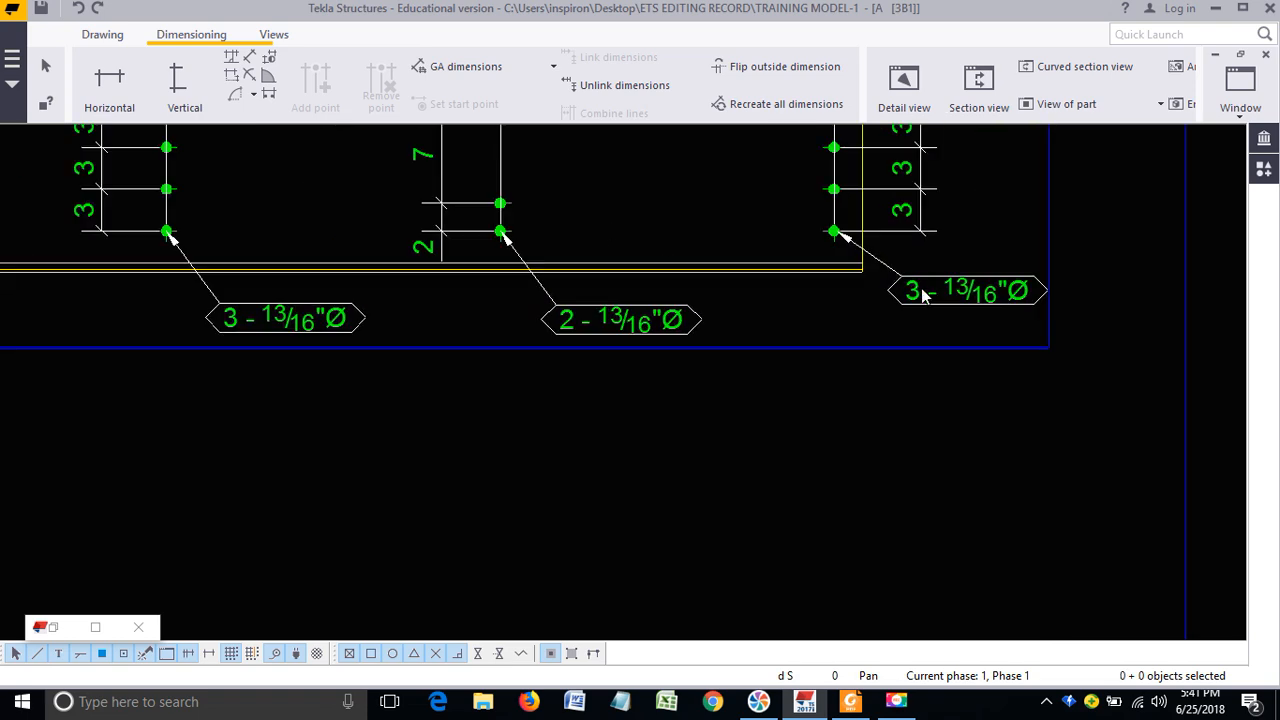
pyautogui.click(942, 300)
pyautogui.scroll(1, 980, 340)
pyautogui.scroll(-2, 936, 370)
pyautogui.scroll(-2, 934, 370)
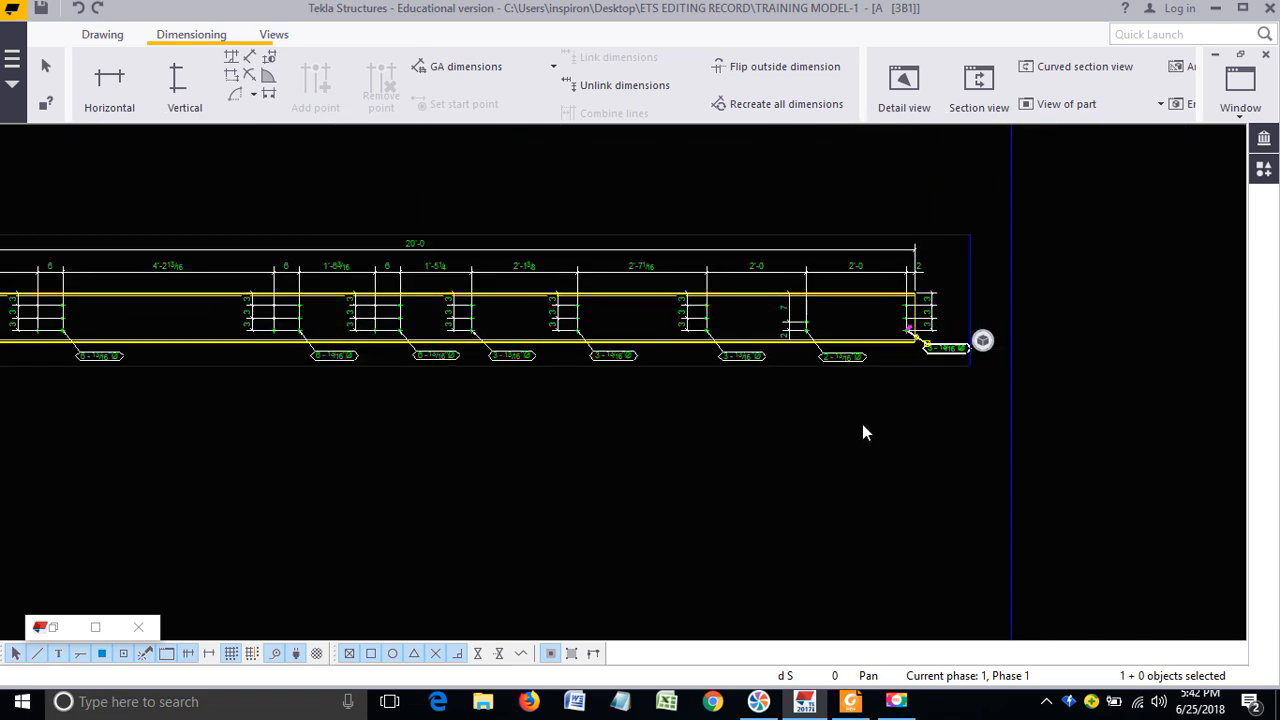
pyautogui.click(862, 428)
# Step: Check the left-end column's bolt mark, plus the first six-hole group's vertical dimensions and bolt mark
pyautogui.scroll(-2, 391, 391)
pyautogui.scroll(4, 527, 350)
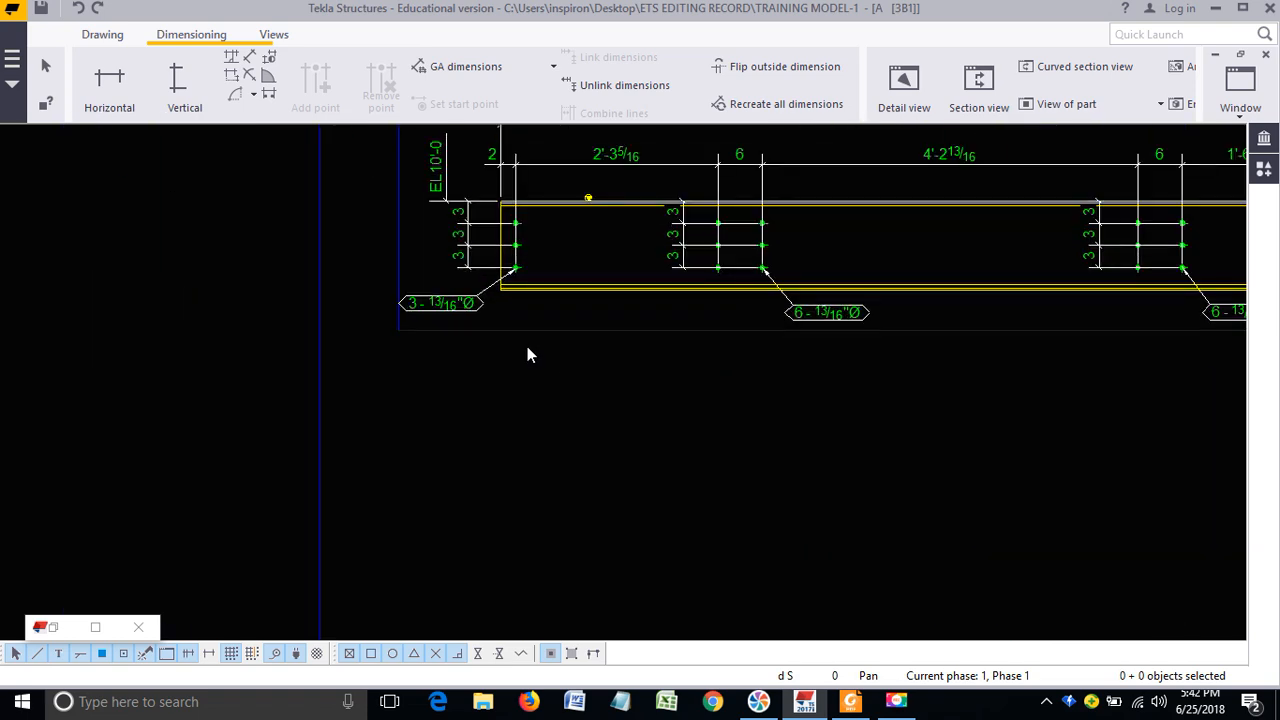
pyautogui.scroll(-3, 527, 355)
pyautogui.scroll(4, 490, 340)
pyautogui.click(530, 330)
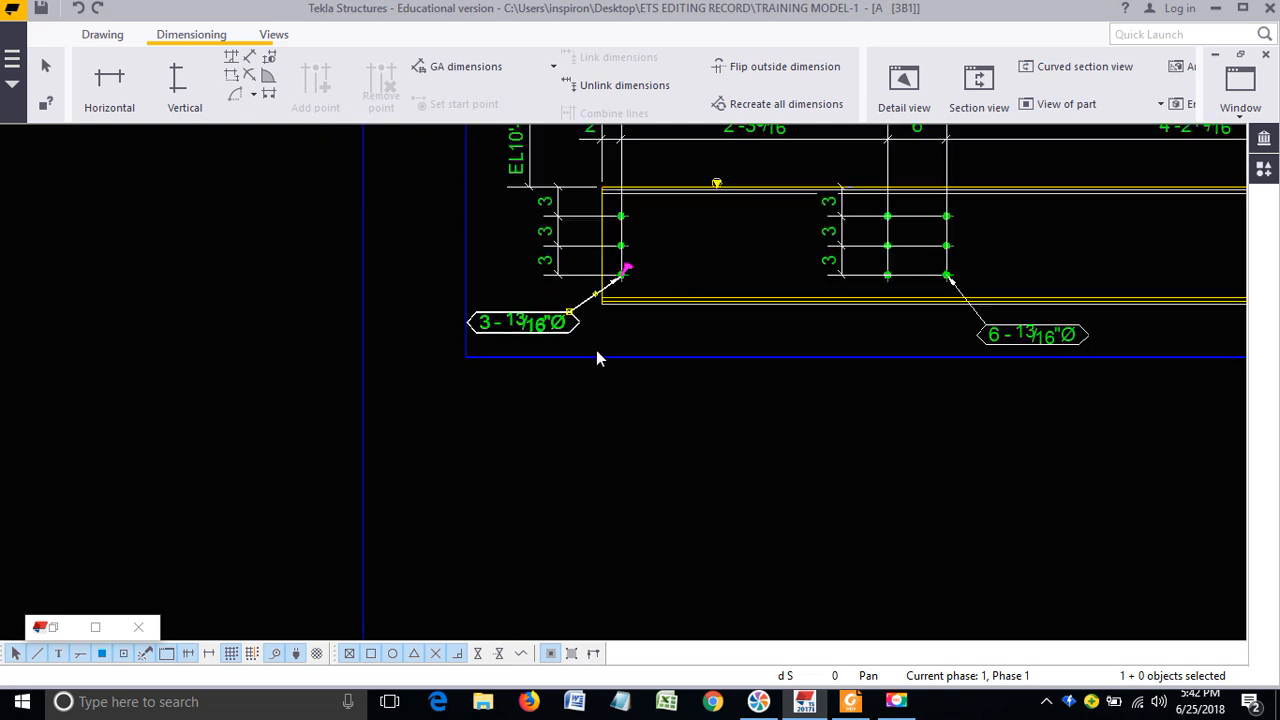
pyautogui.moveTo(999, 320); pyautogui.dragTo(807, 372, button='middle')
pyautogui.click(650, 292)
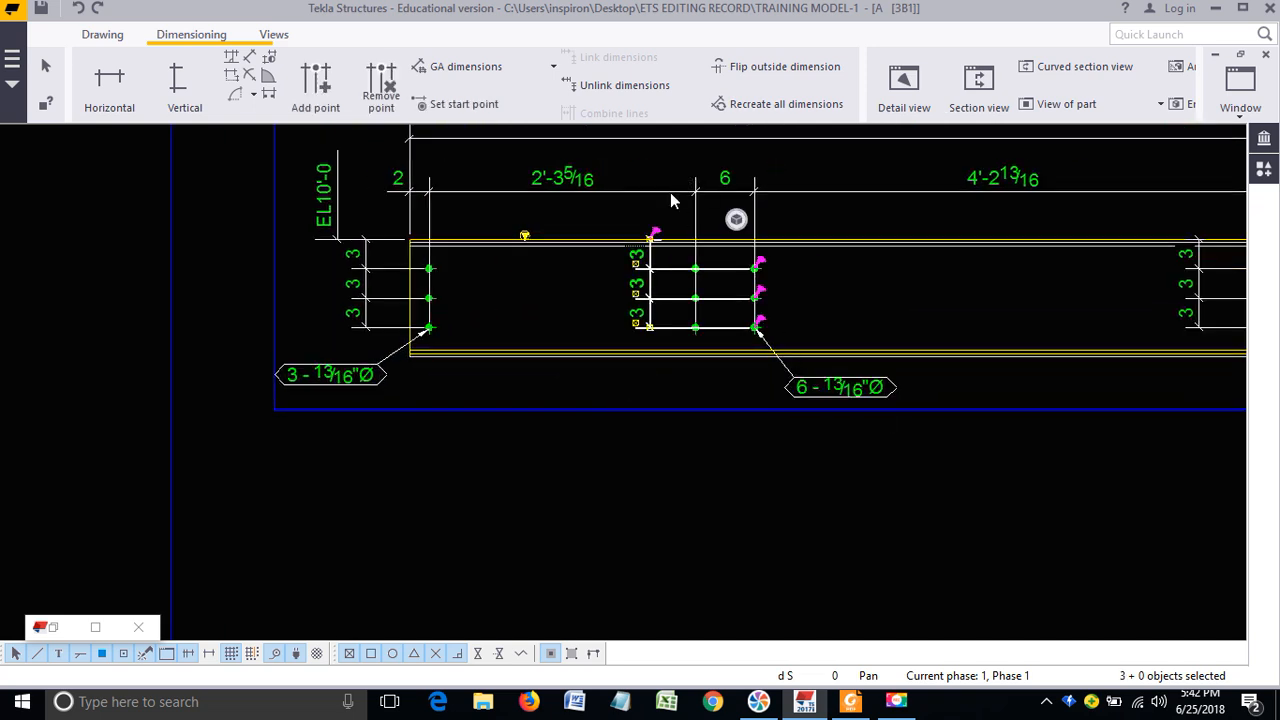
pyautogui.click(676, 199)
pyautogui.click(818, 297)
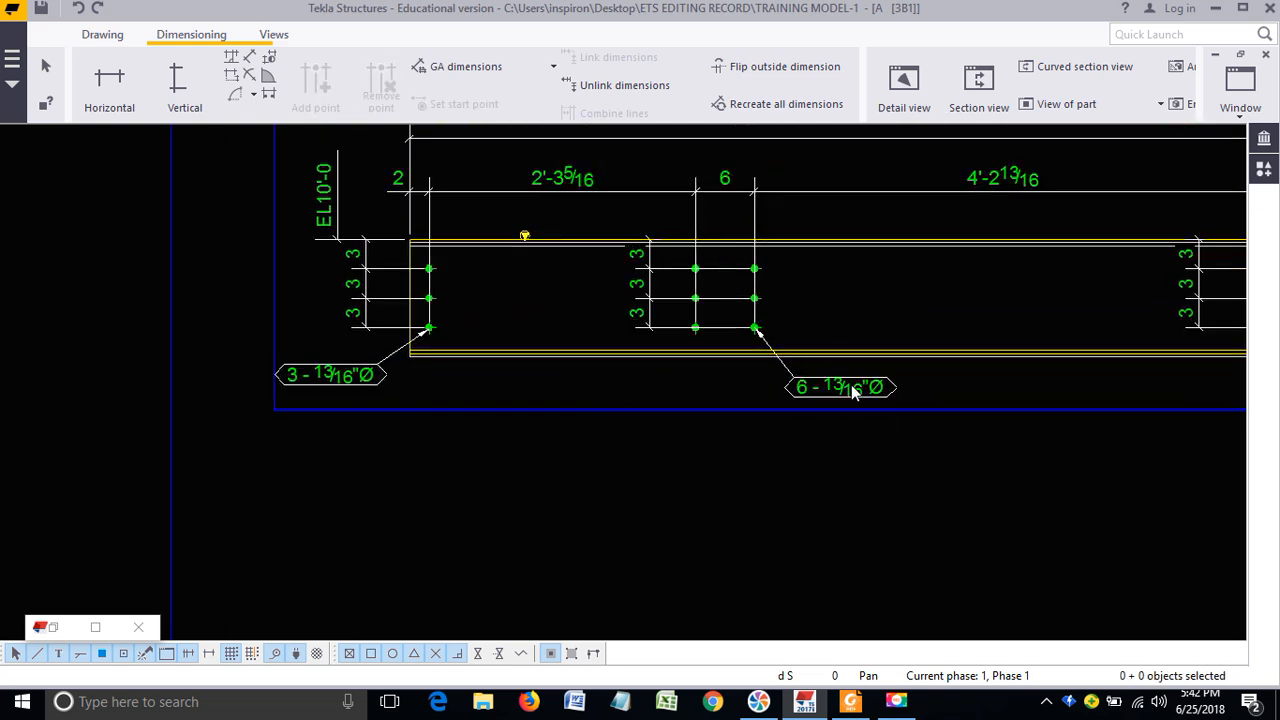
pyautogui.click(851, 387)
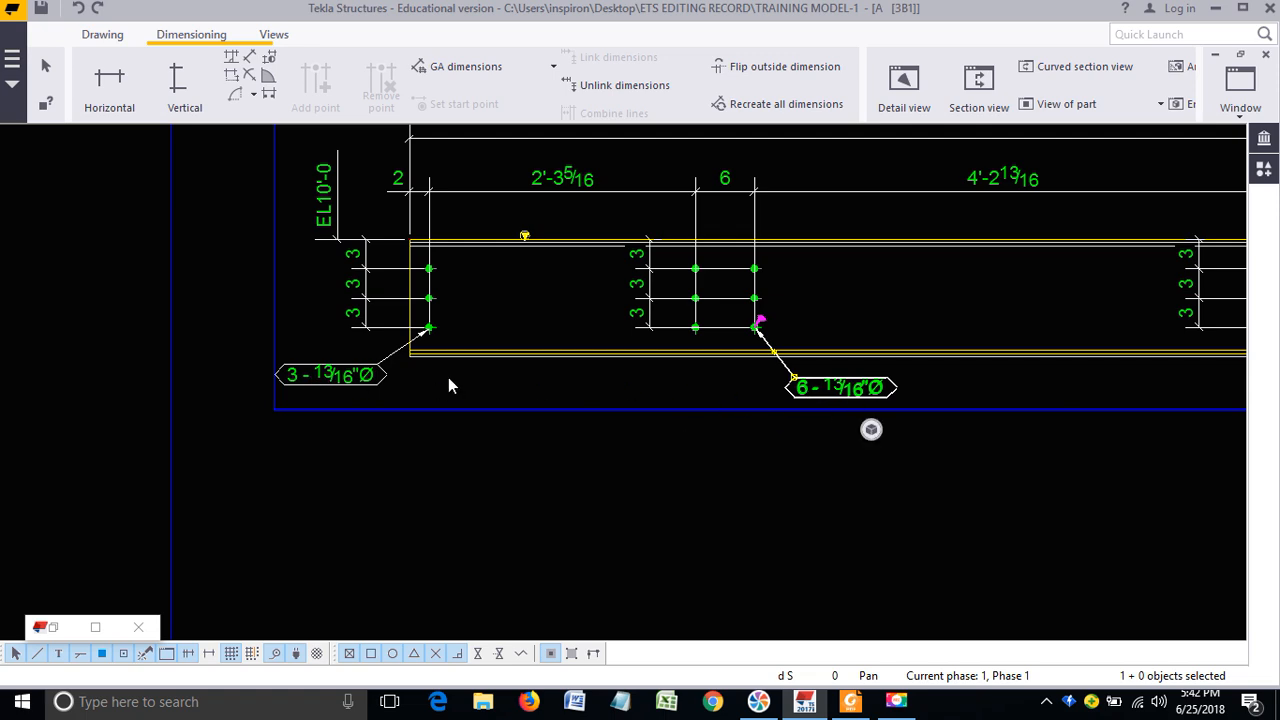
# Step: Check the second six-hole group's vertical dimensions and the placement of its bolt mark
pyautogui.scroll(-6, 405, 346)
pyautogui.scroll(5, 793, 345)
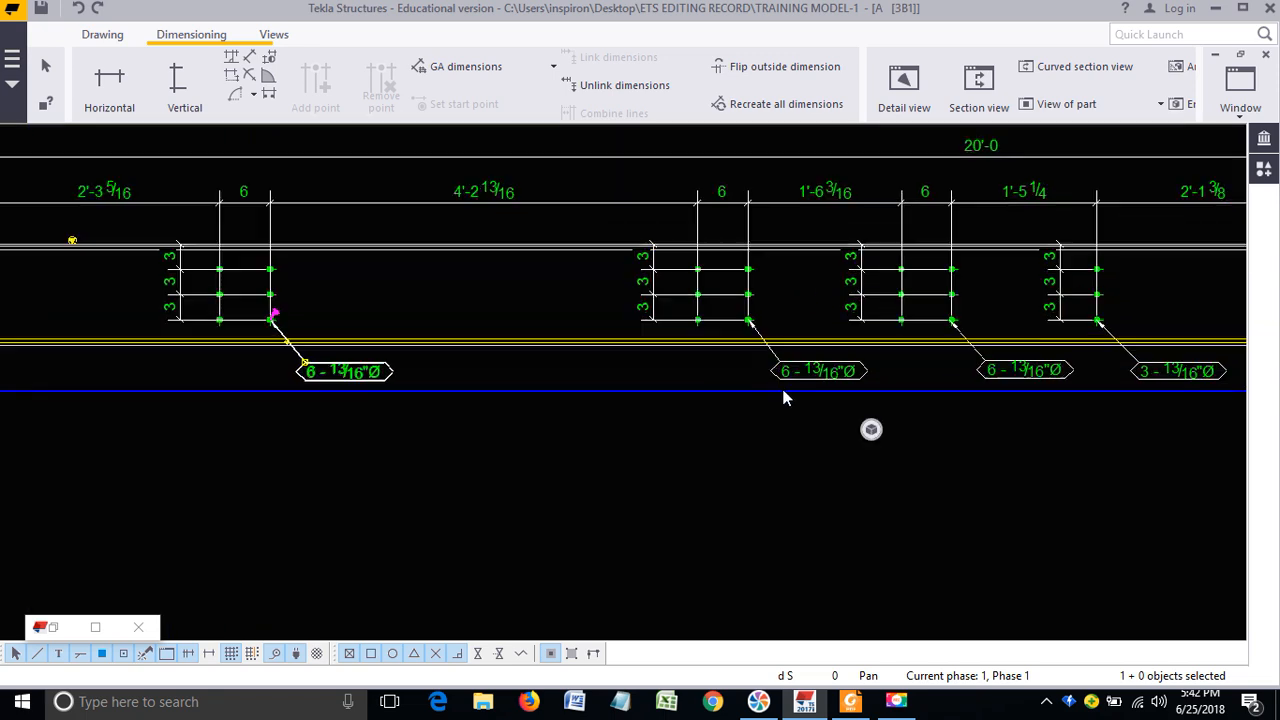
pyautogui.scroll(1, 783, 397)
pyautogui.click(608, 267)
pyautogui.moveTo(628, 300); pyautogui.dragTo(594, 400, button='middle')
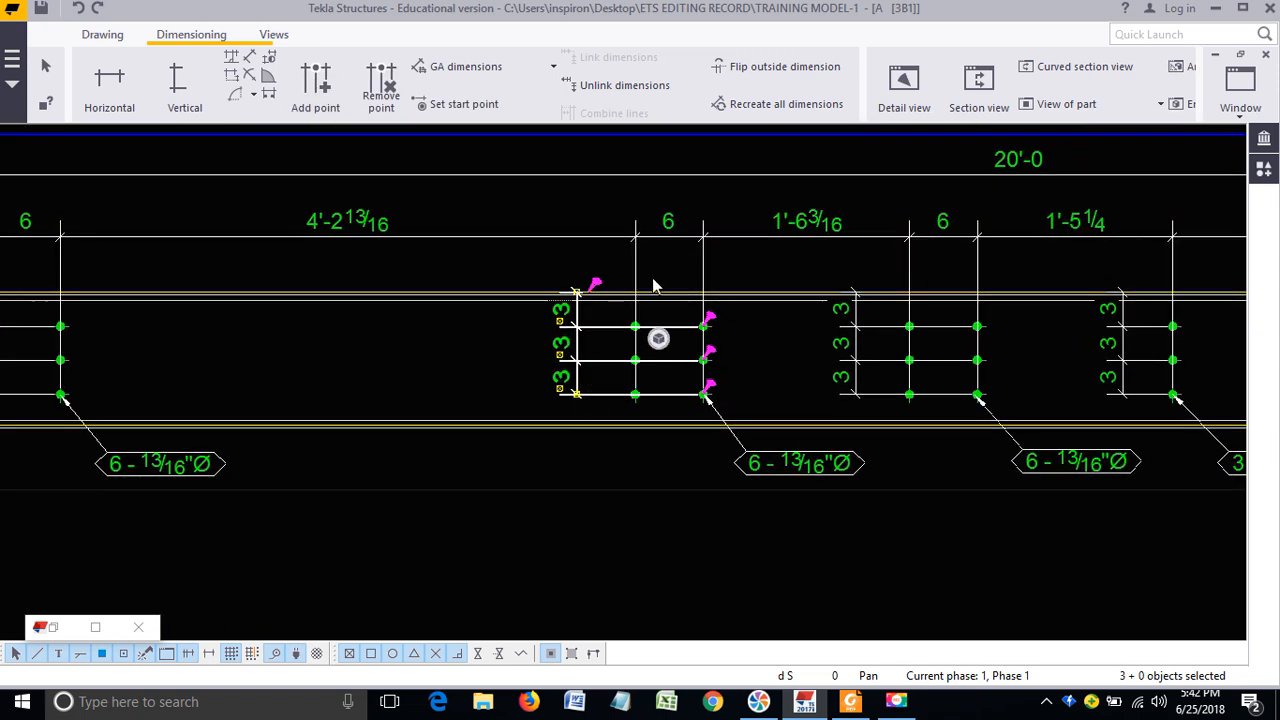
pyautogui.click(800, 478)
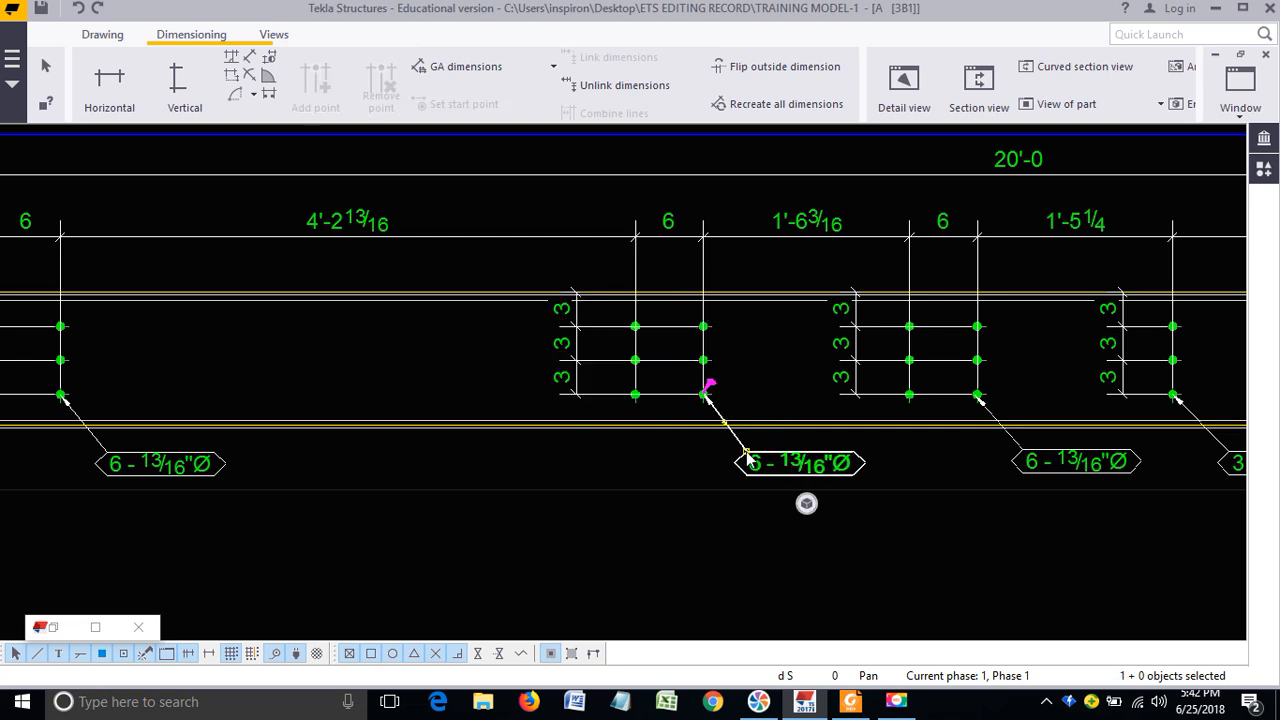
pyautogui.click(802, 379)
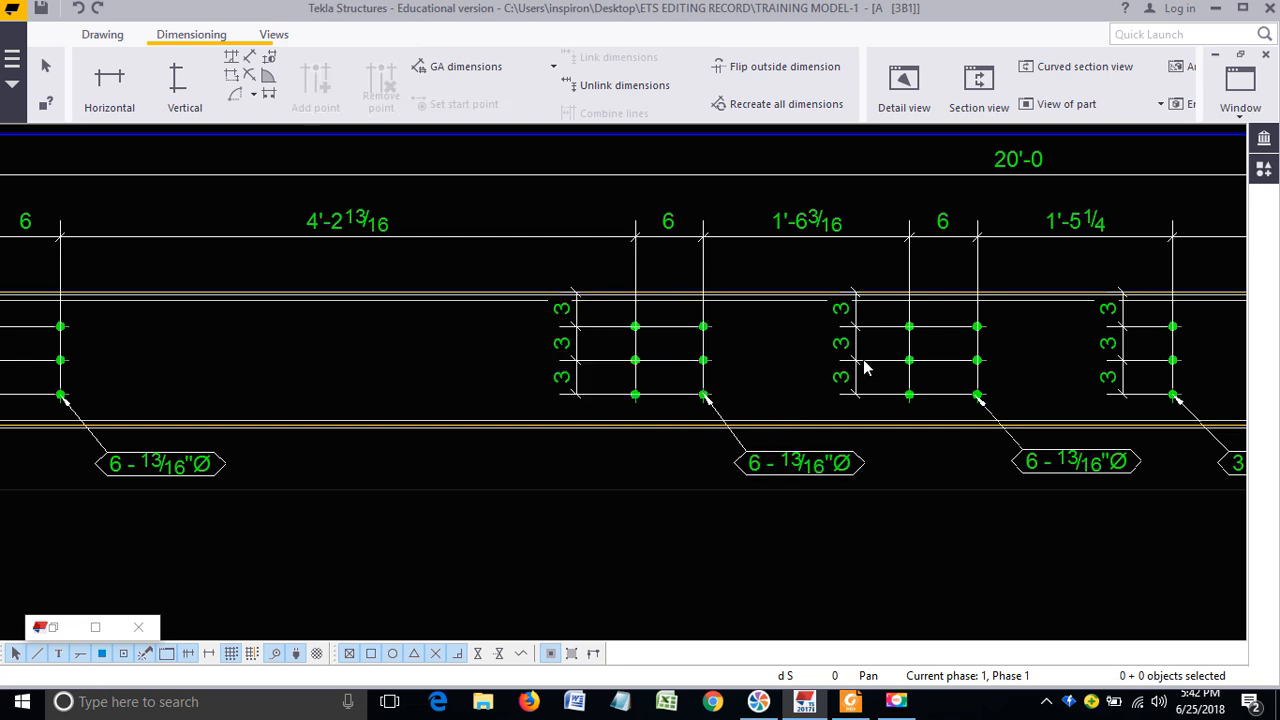
# Step: Compare the horizontal dimension lines and bolt marks around the second and third six-hole groups
pyautogui.click(859, 361)
pyautogui.moveTo(808, 420); pyautogui.dragTo(638, 423, button='middle')
pyautogui.click(766, 236)
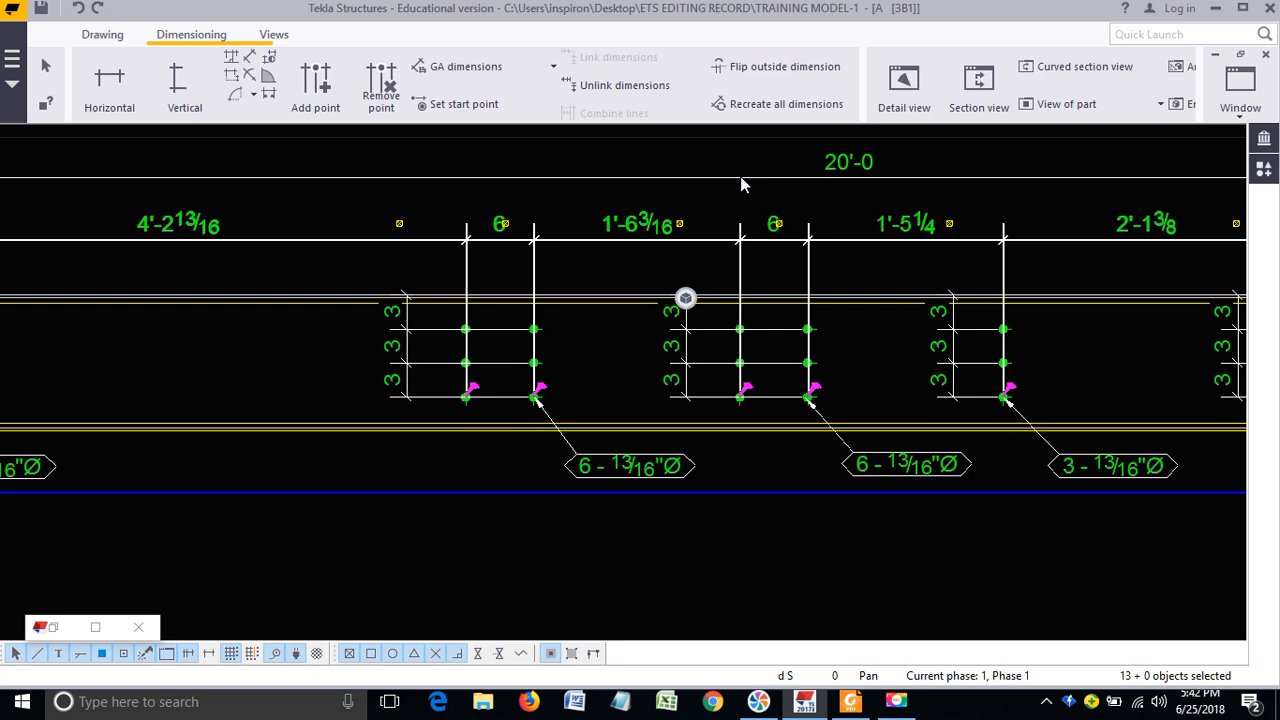
pyautogui.click(740, 178)
pyautogui.click(514, 349)
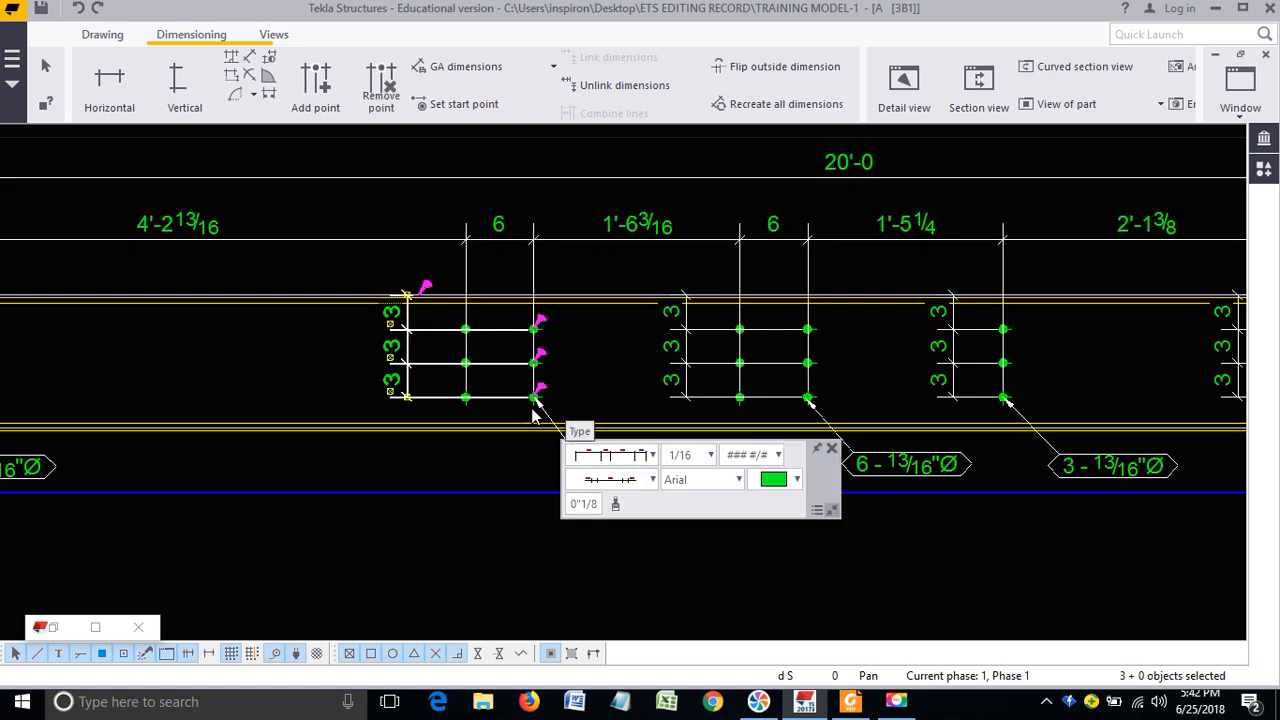
pyautogui.click(670, 472)
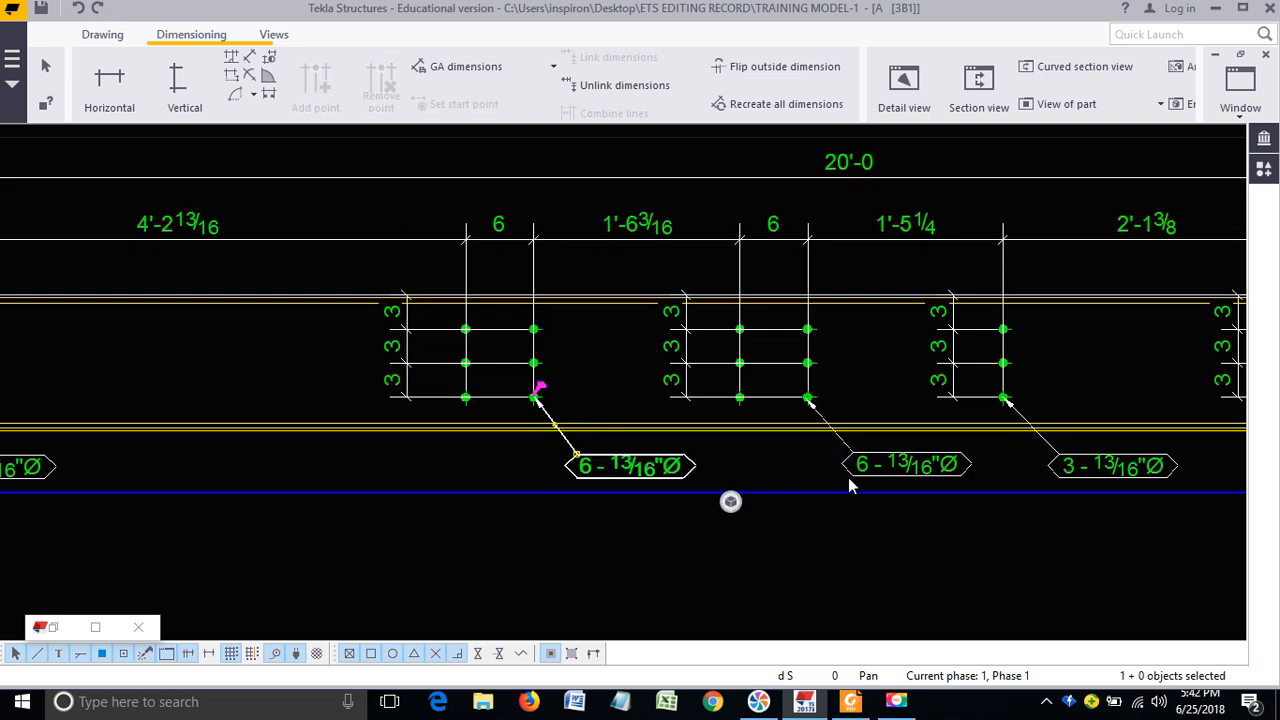
pyautogui.click(929, 472)
pyautogui.moveTo(965, 475); pyautogui.dragTo(571, 463, button='middle')
# Step: Check the bolt marks and vertical dimensions of the three-hole columns to the right of the six-hole groups
pyautogui.click(716, 455)
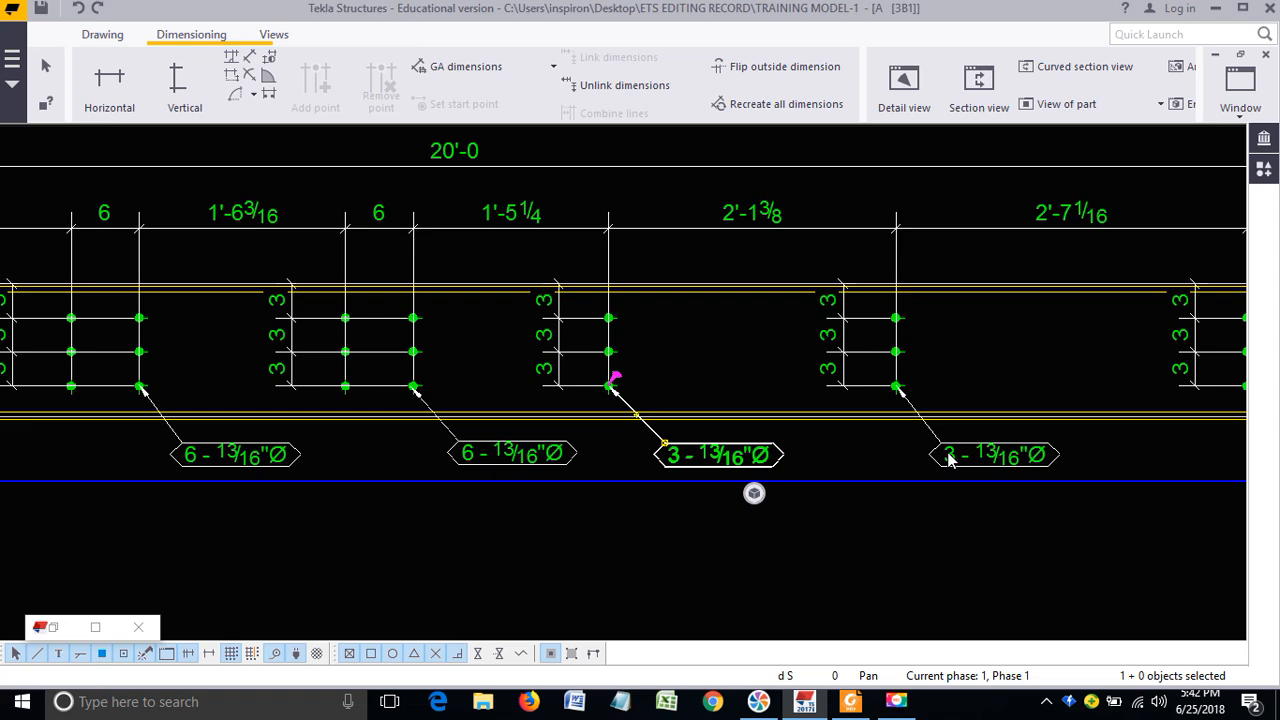
pyautogui.click(956, 456)
pyautogui.moveTo(994, 454); pyautogui.dragTo(621, 457, button='middle')
pyautogui.scroll(-2, 686, 433)
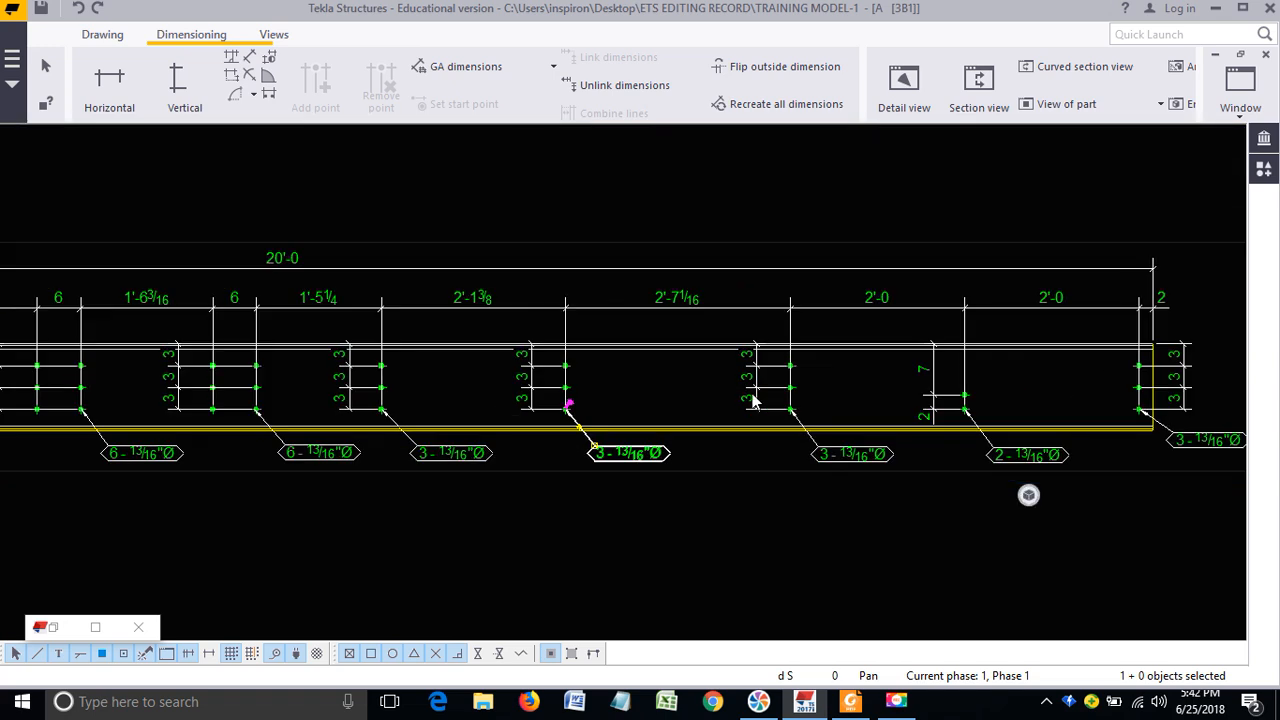
pyautogui.click(754, 400)
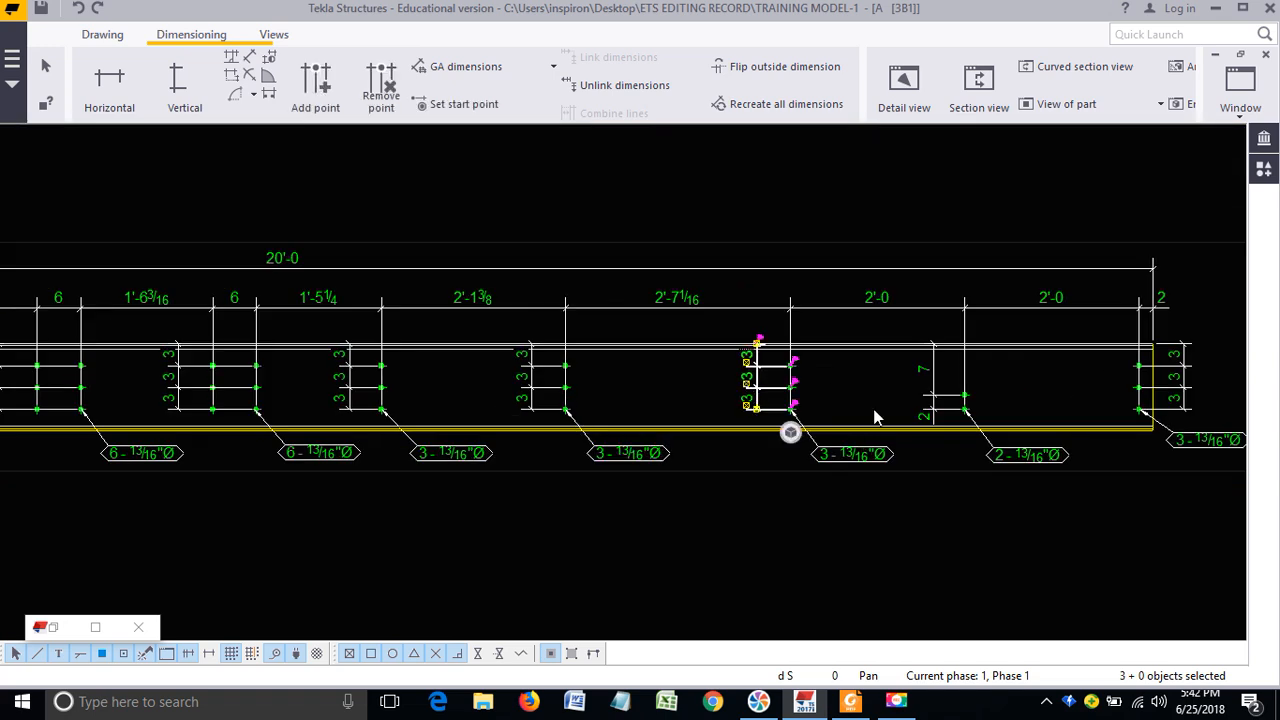
pyautogui.moveTo(875, 411); pyautogui.dragTo(519, 391, button='middle')
pyautogui.scroll(-2, 940, 388)
pyautogui.moveTo(585, 420); pyautogui.dragTo(985, 390, button='middle')
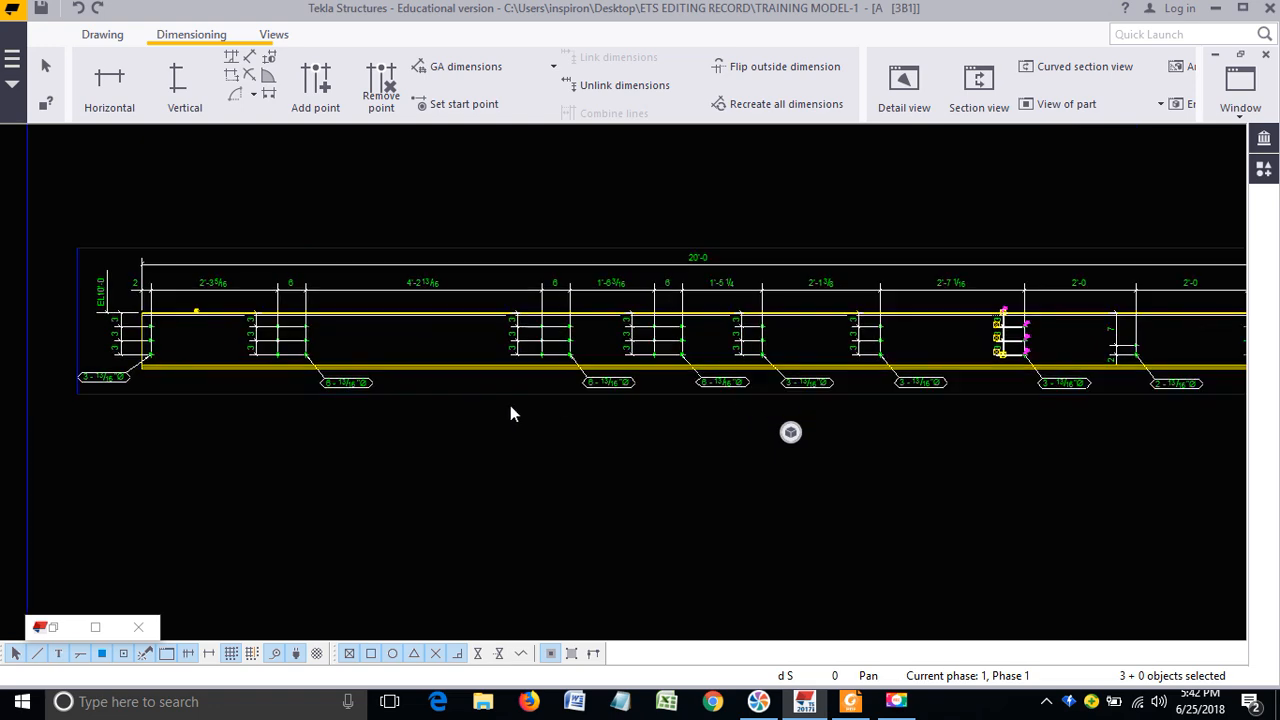
# Step: Move the whole beam view slightly upward on the drawing sheet
pyautogui.scroll(3, 386, 371)
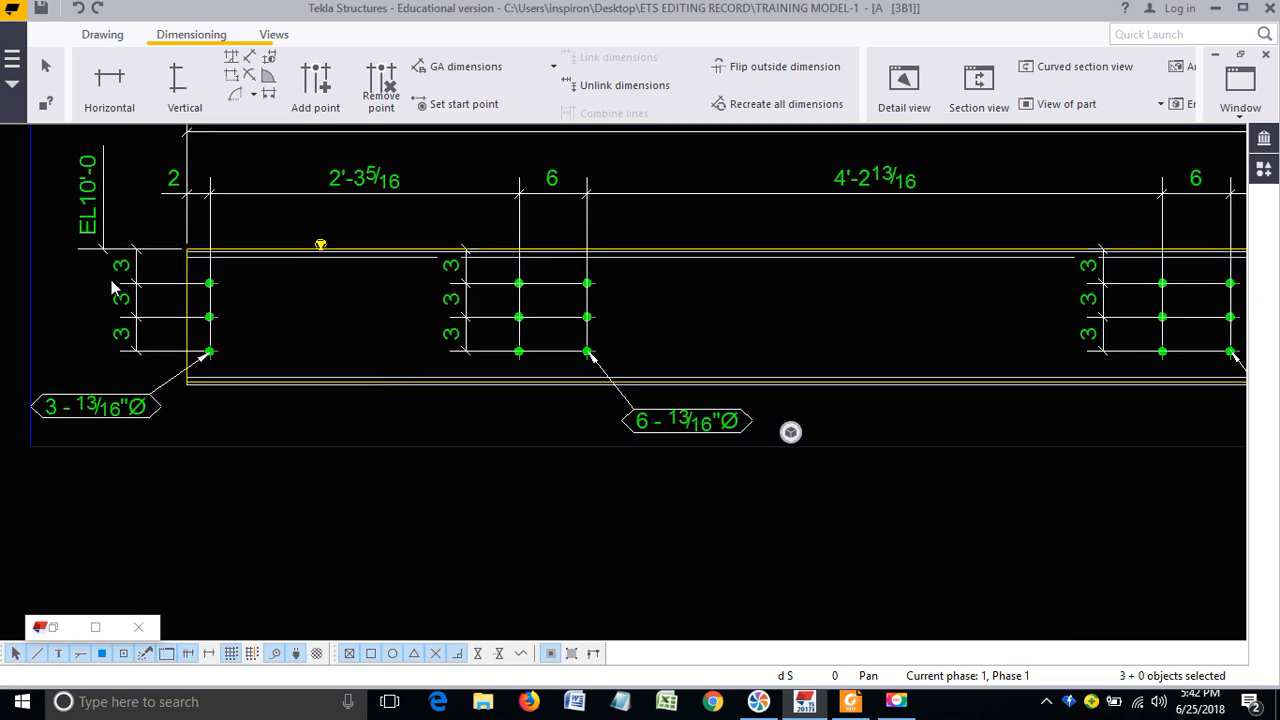
pyautogui.scroll(-5, 338, 307)
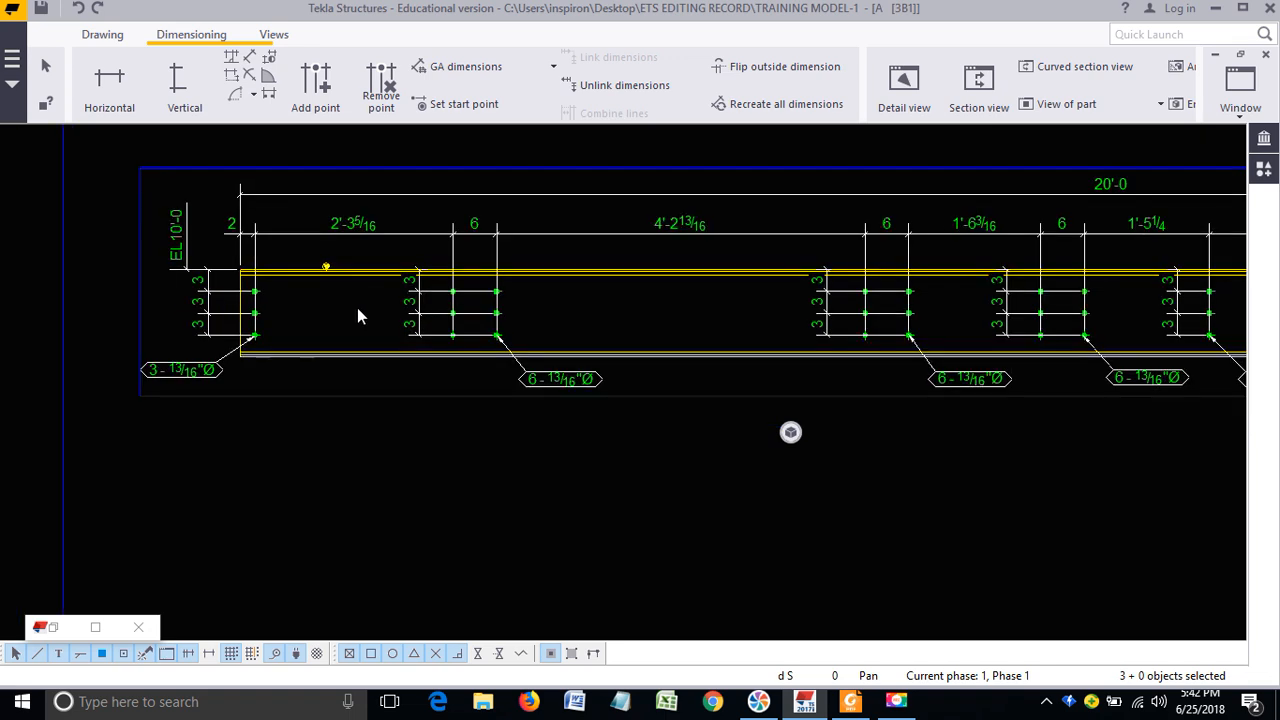
pyautogui.moveTo(559, 355); pyautogui.dragTo(359, 375, button='middle')
pyautogui.scroll(-4, 644, 318)
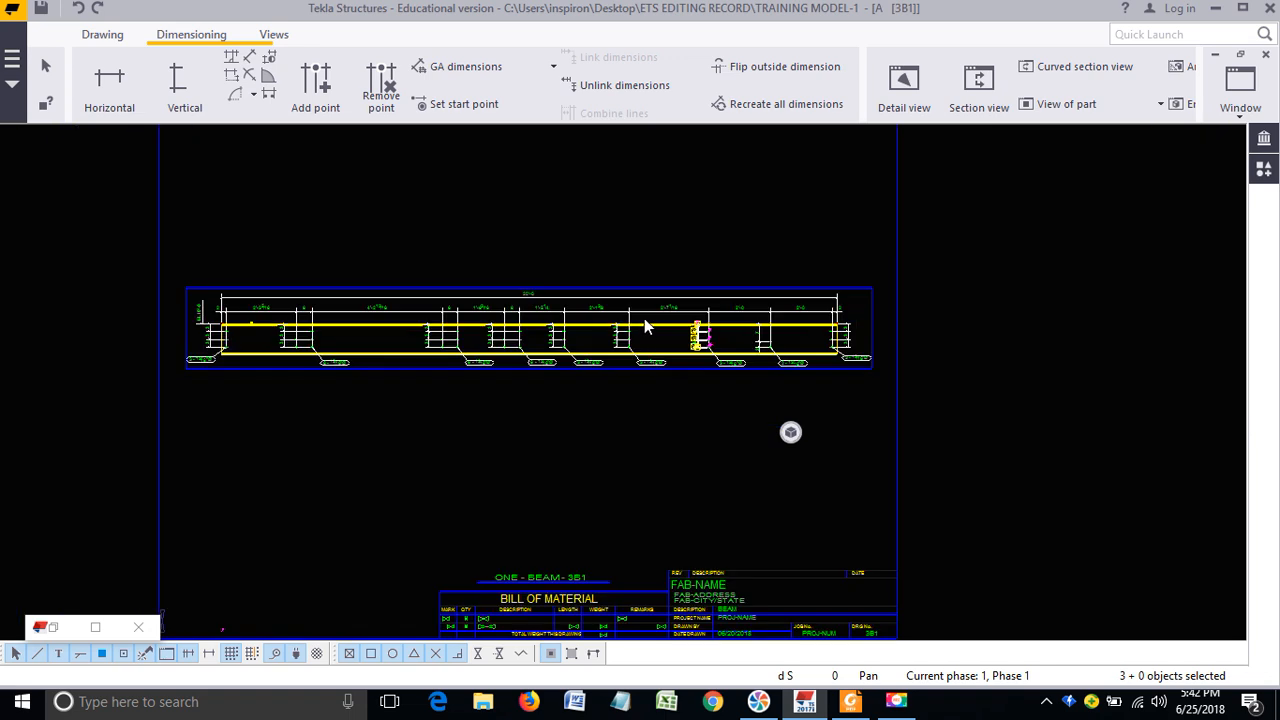
pyautogui.click(686, 289)
pyautogui.moveTo(657, 337); pyautogui.dragTo(727, 364, button='middle')
pyautogui.scroll(-1, 734, 355)
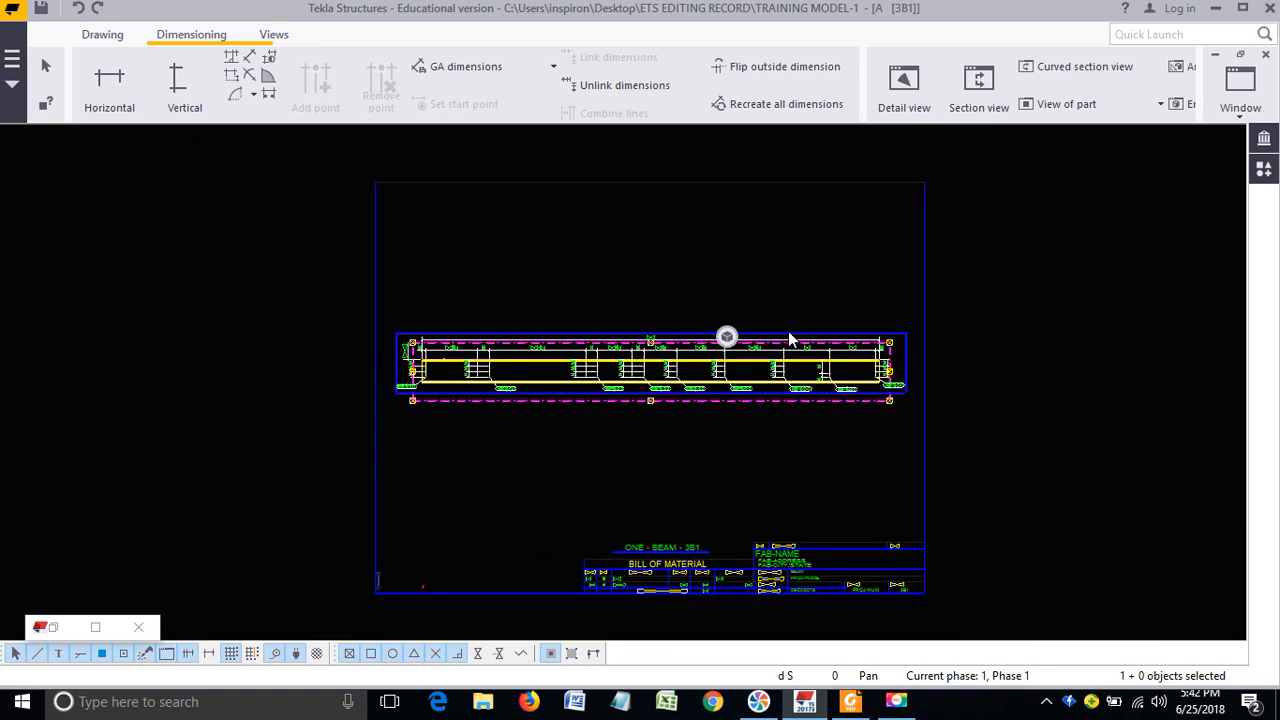
pyautogui.moveTo(790, 333); pyautogui.dragTo(787, 325)
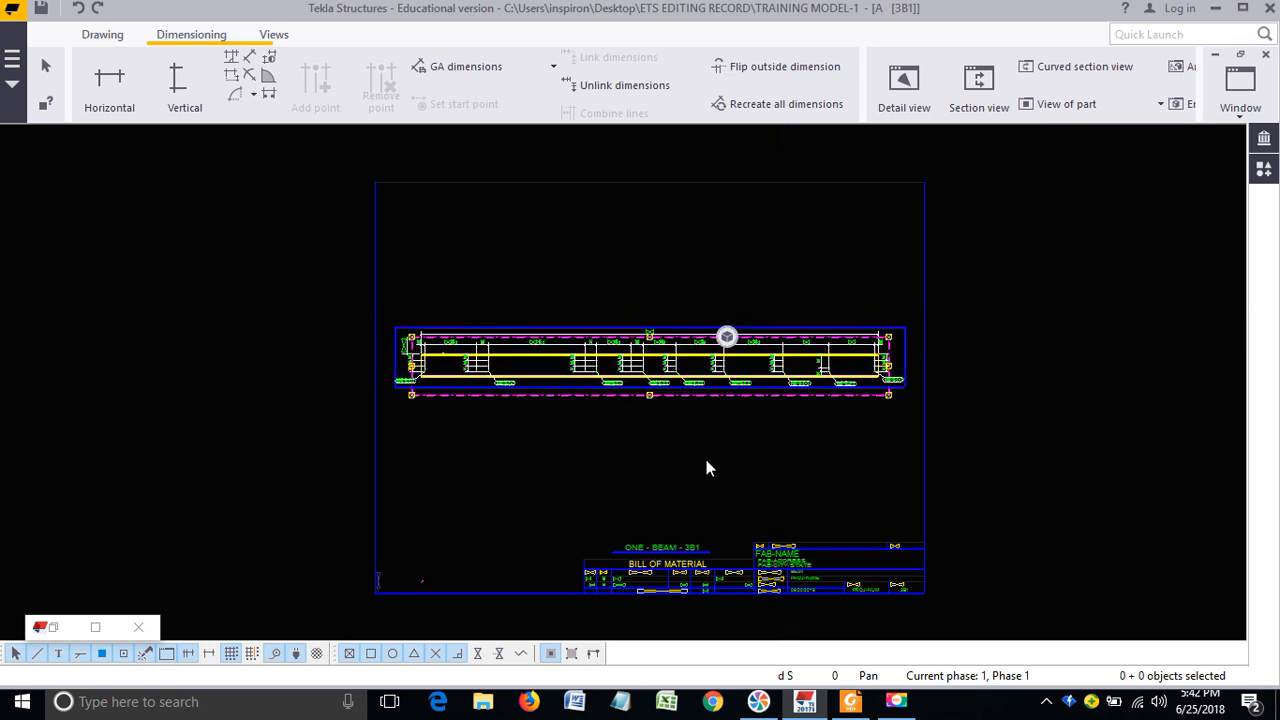
pyautogui.click(705, 472)
# Step: Try setting Cut parts to Yes in the beam view's shortening properties, and close them without applying the change
pyautogui.scroll(2, 417, 415)
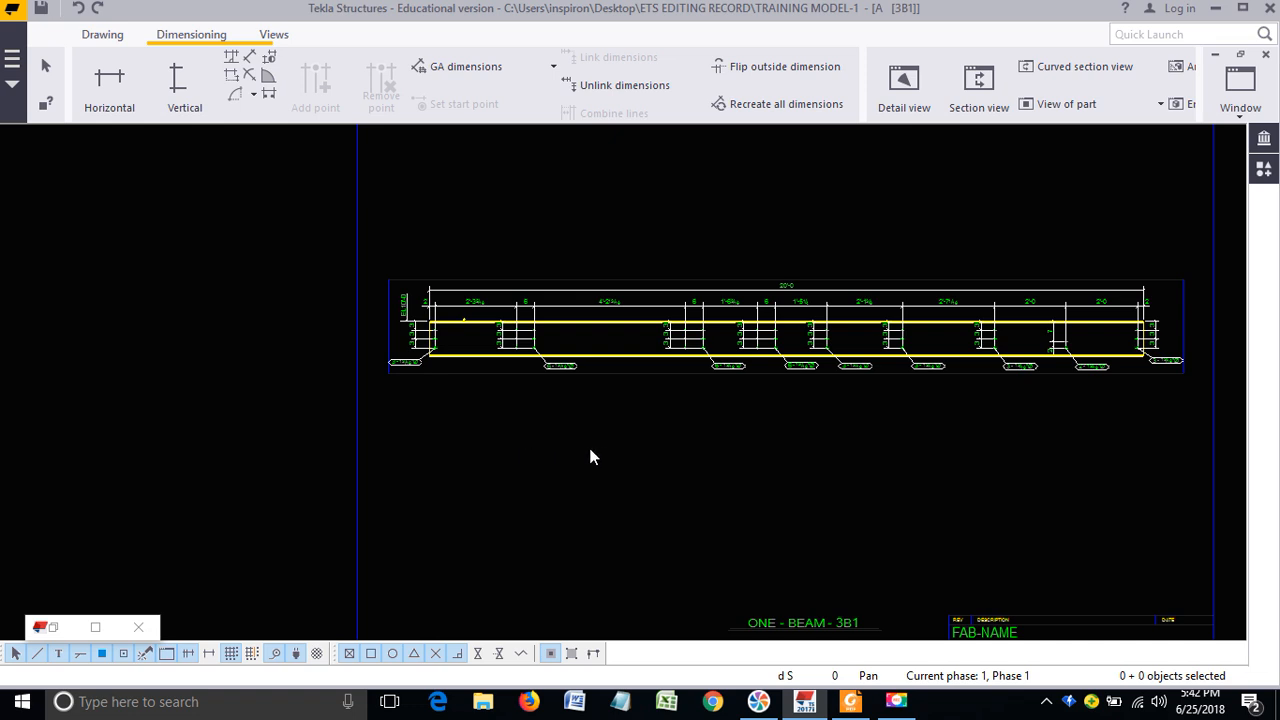
pyautogui.moveTo(601, 455); pyautogui.dragTo(506, 453, button='middle')
pyautogui.click(727, 295)
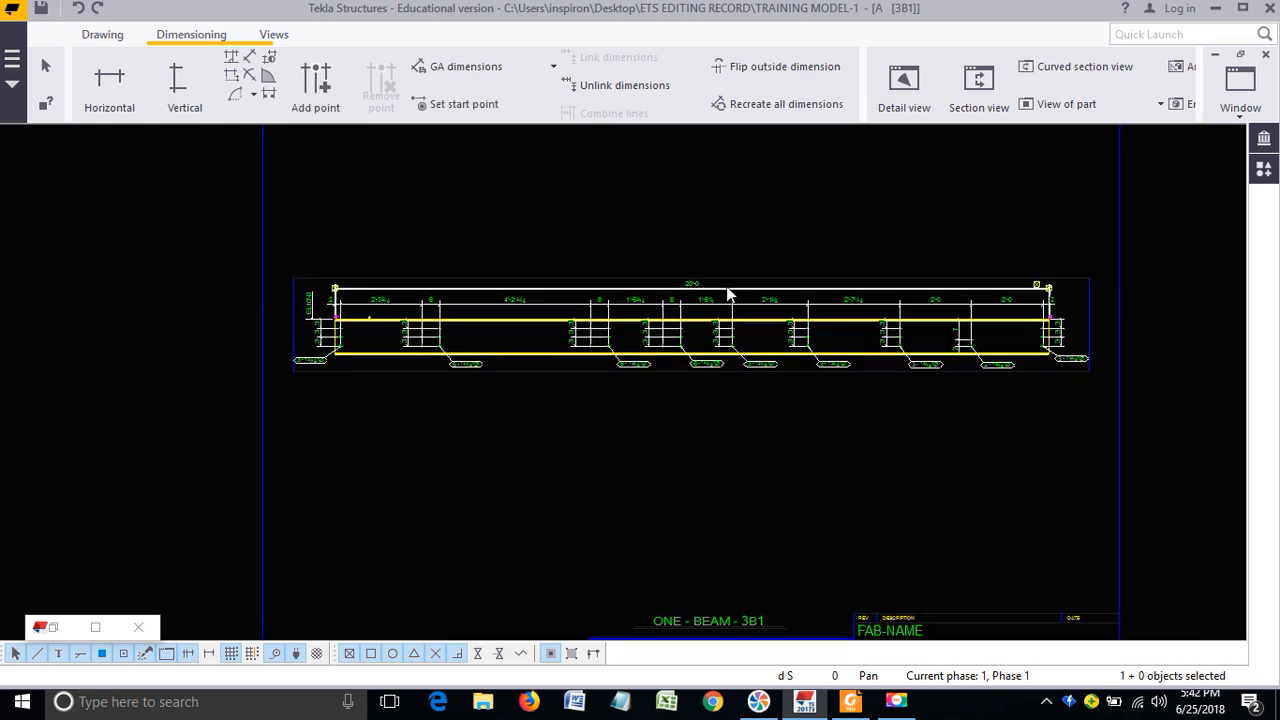
pyautogui.scroll(1, 729, 300)
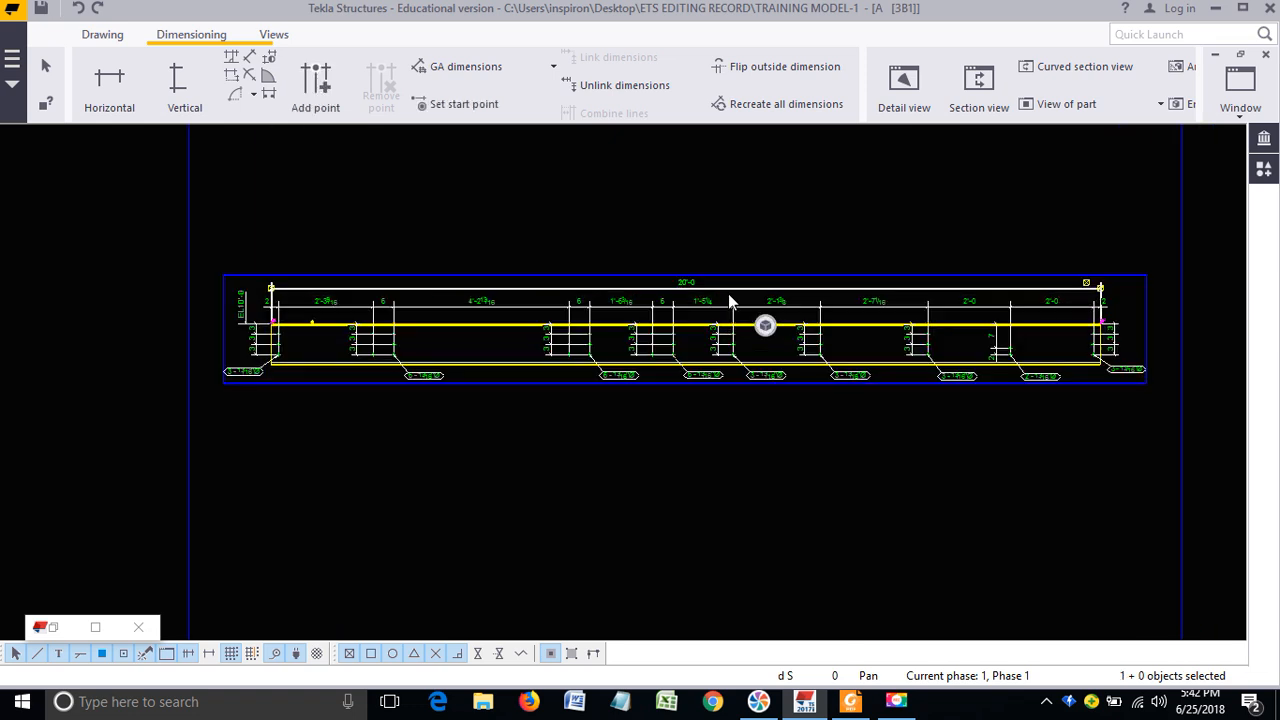
pyautogui.doubleClick(811, 275)
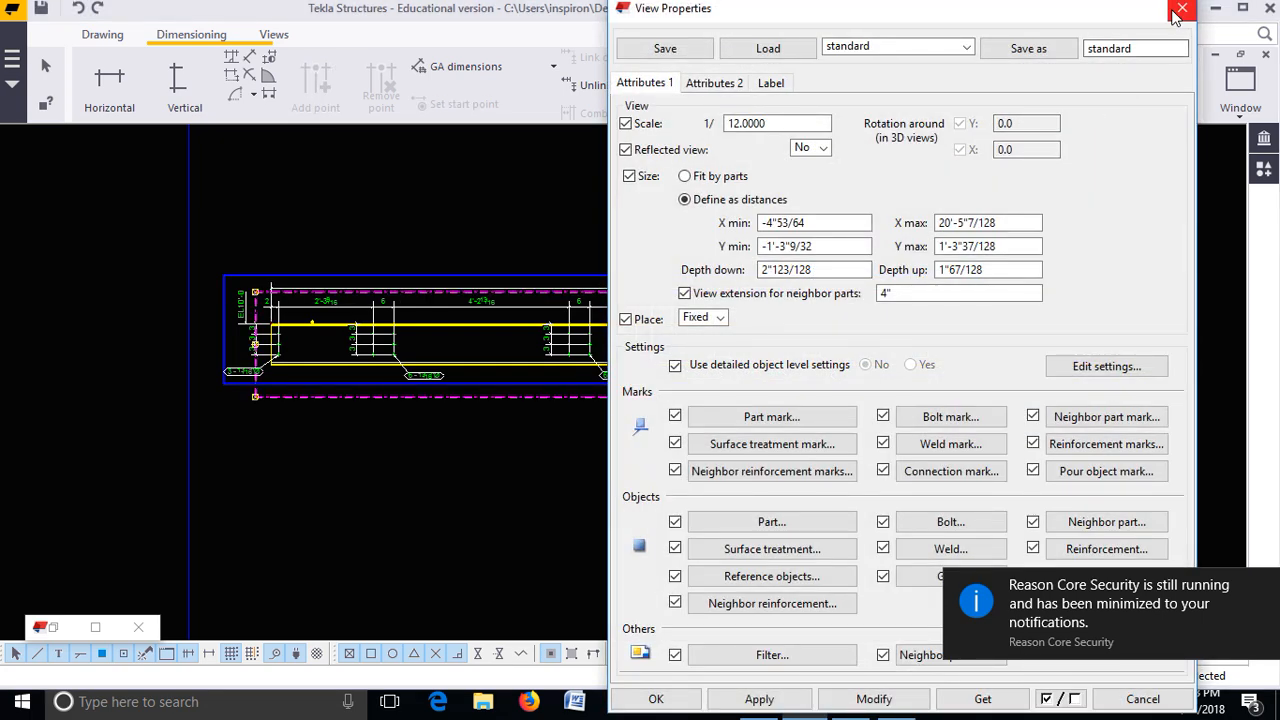
pyautogui.click(690, 86)
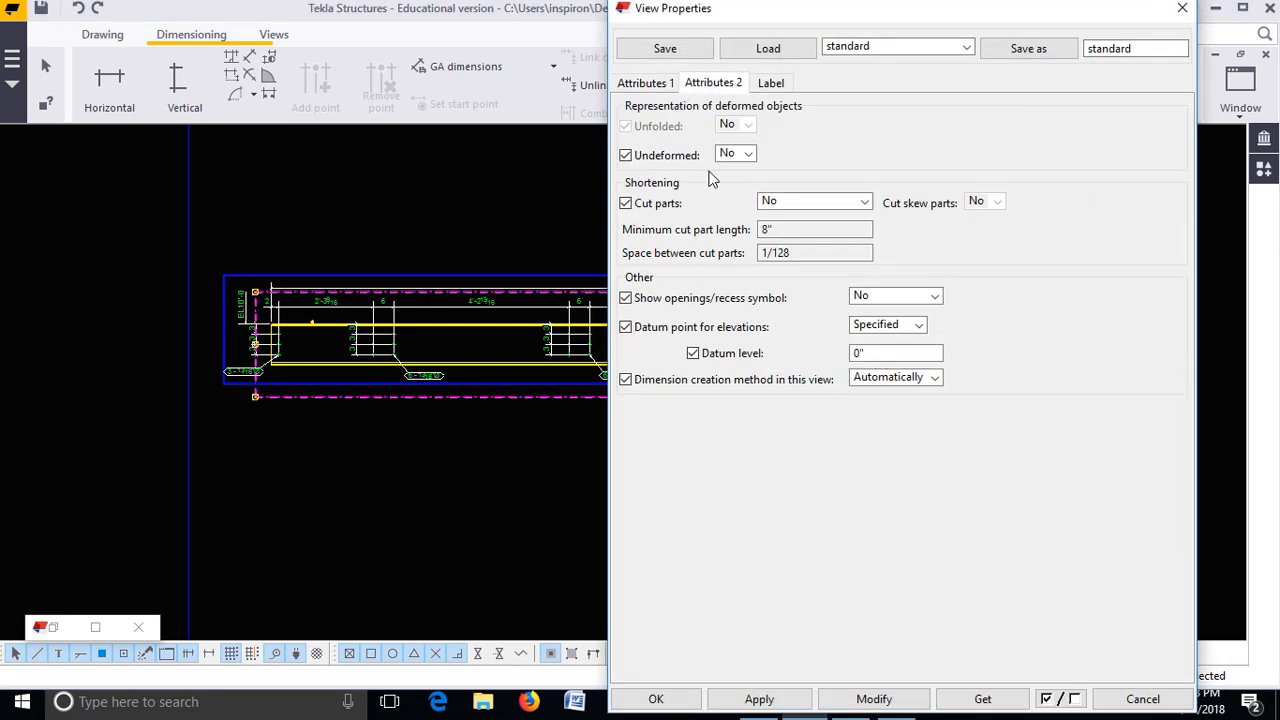
pyautogui.click(778, 201)
pyautogui.click(785, 237)
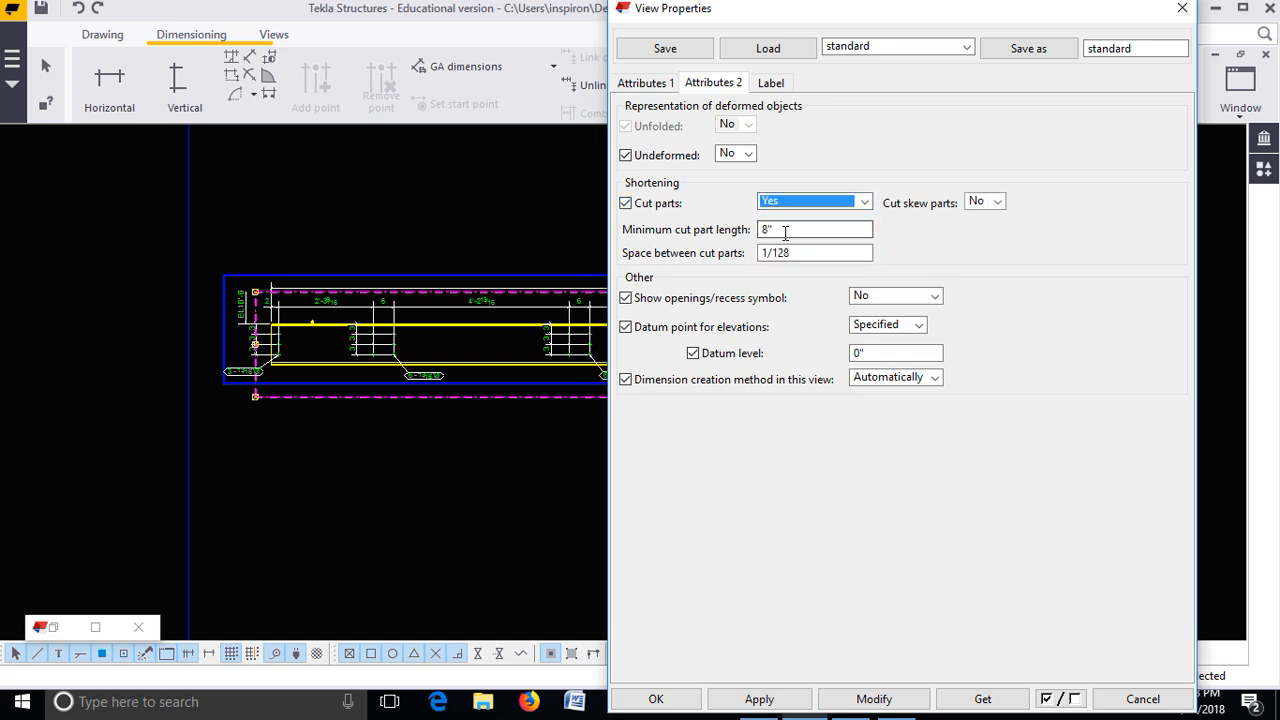
pyautogui.doubleClick(783, 229)
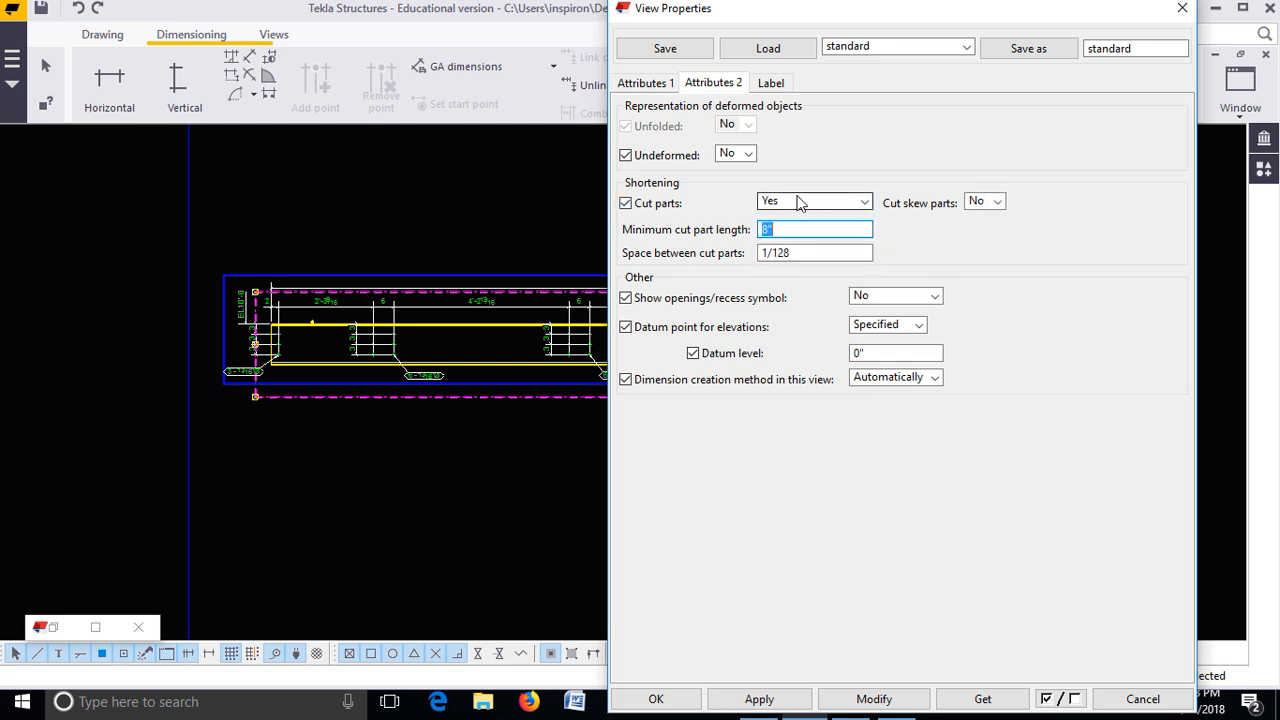
pyautogui.click(1182, 8)
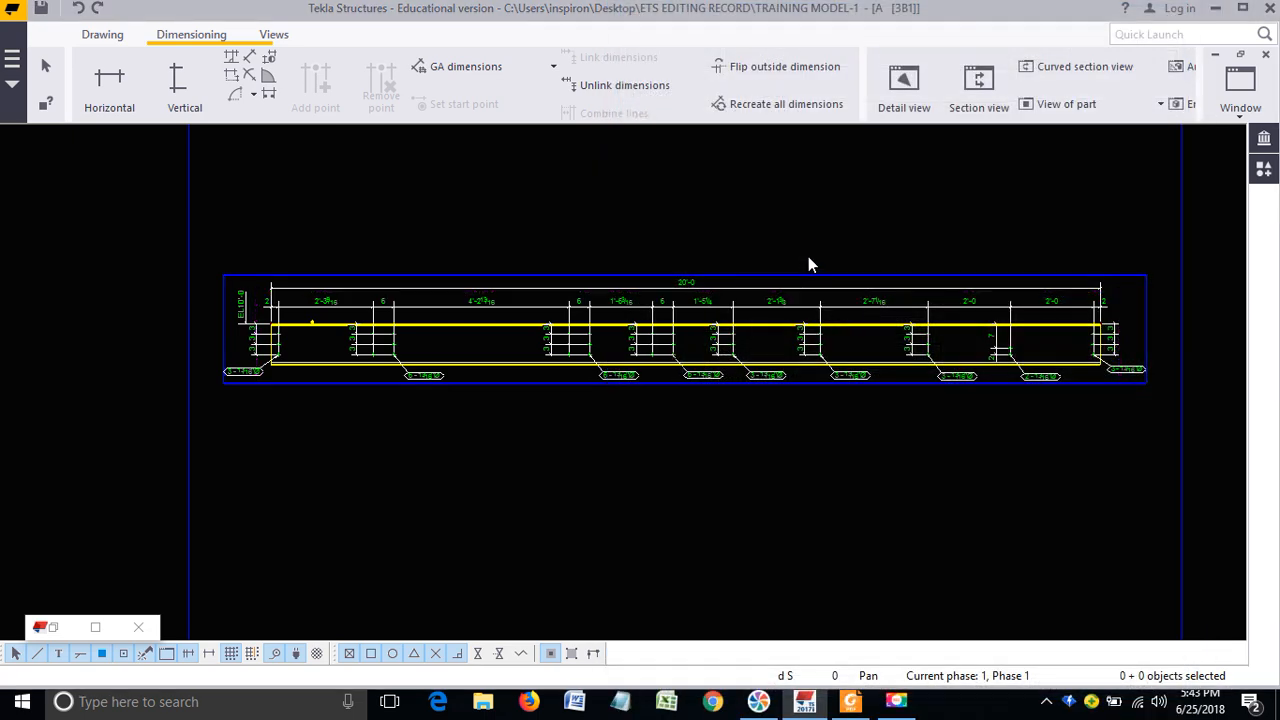
# Step: Check the text height in the appearance properties of the horizontal dimension line locating the hole columns
pyautogui.scroll(-2, 803, 258)
pyautogui.scroll(3, 640, 285)
pyautogui.scroll(-1, 416, 275)
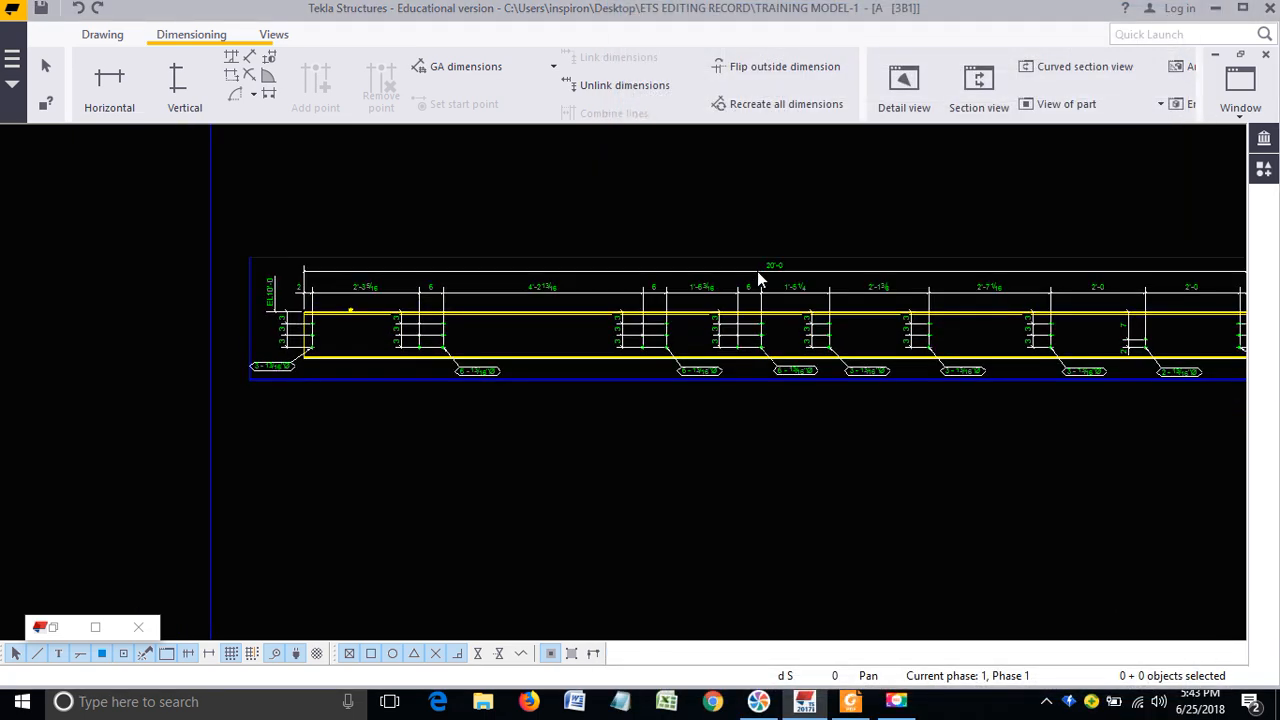
pyautogui.click(761, 272)
pyautogui.moveTo(753, 299); pyautogui.dragTo(621, 304, button='middle')
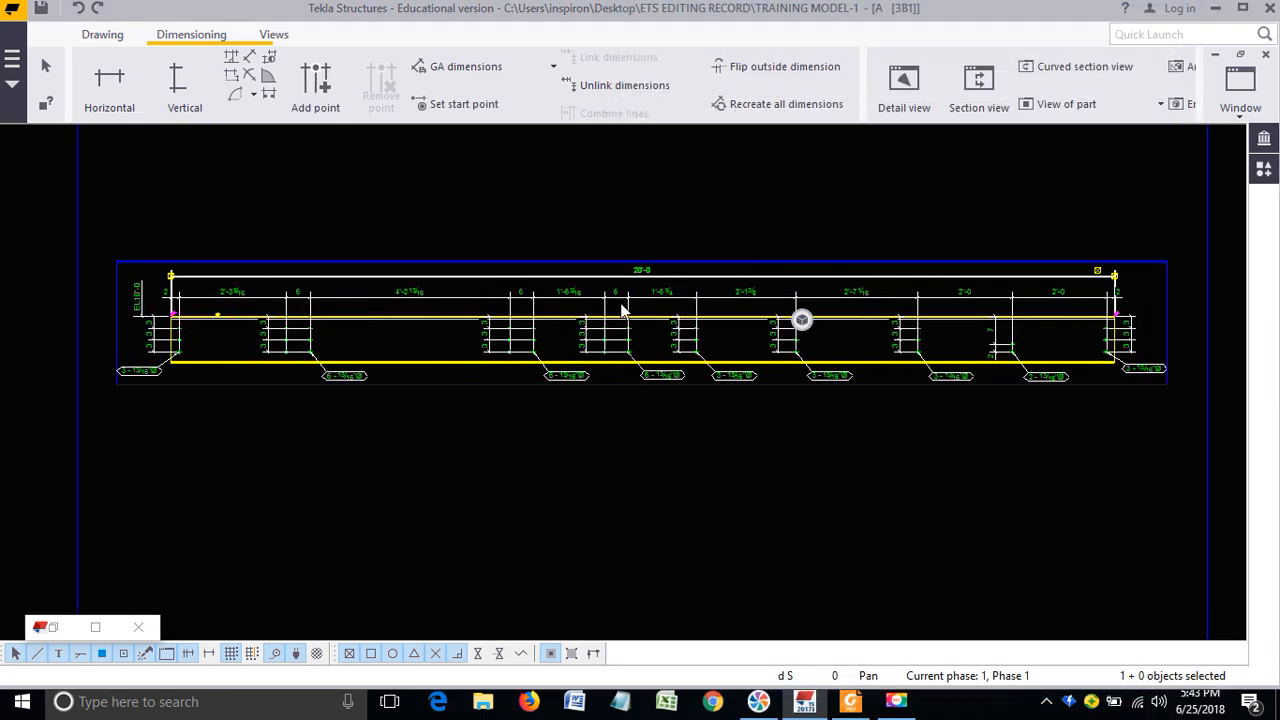
pyautogui.doubleClick(668, 285)
pyautogui.click(836, 89)
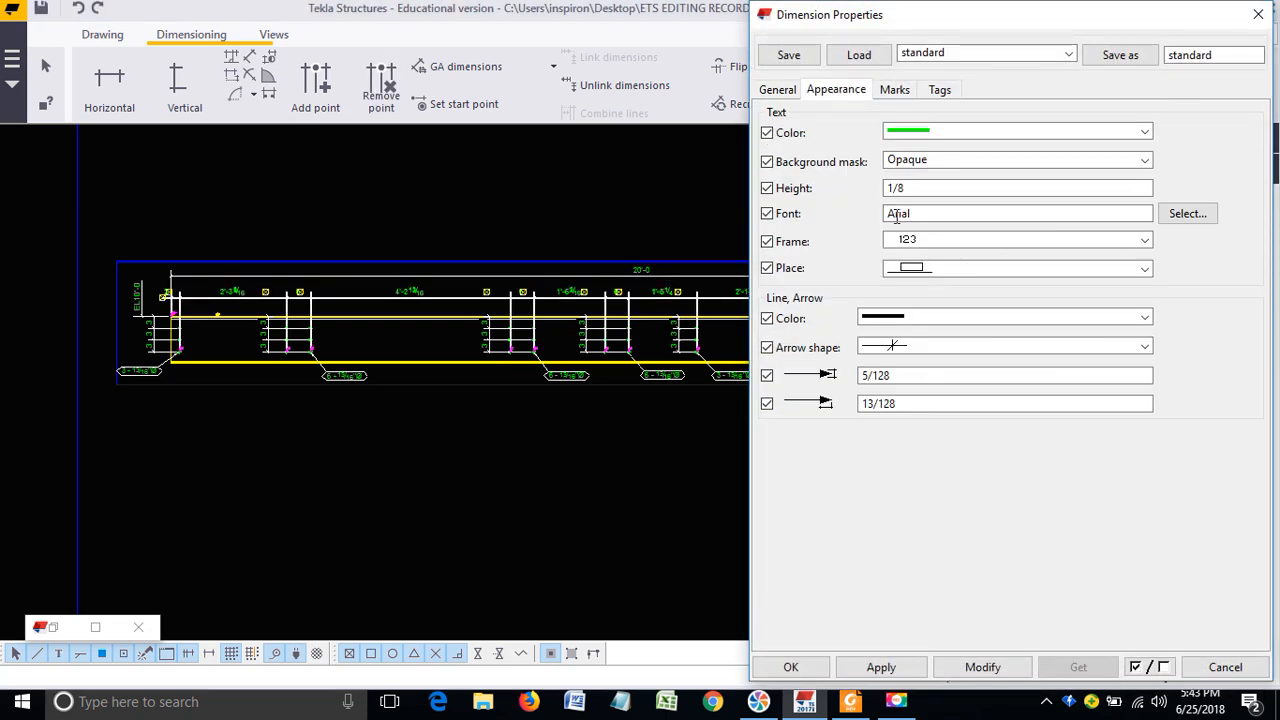
pyautogui.click(918, 188)
pyautogui.doubleClick(918, 190)
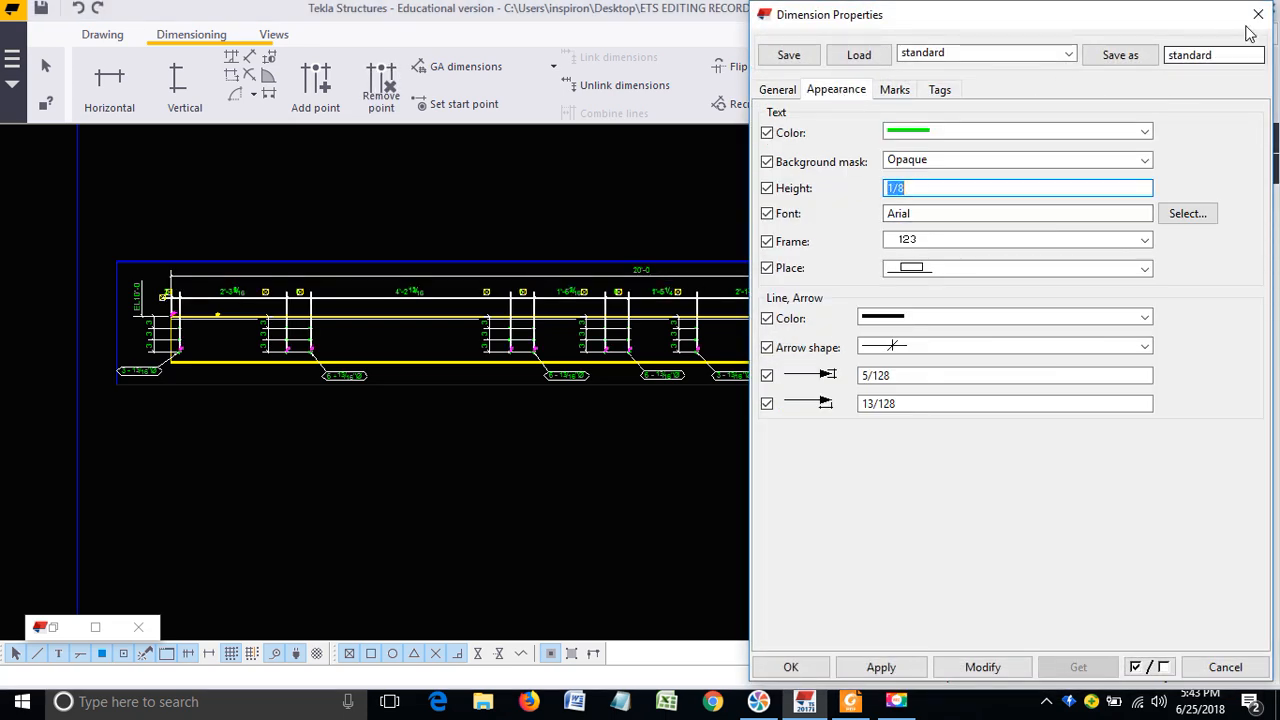
pyautogui.click(866, 669)
pyautogui.click(790, 667)
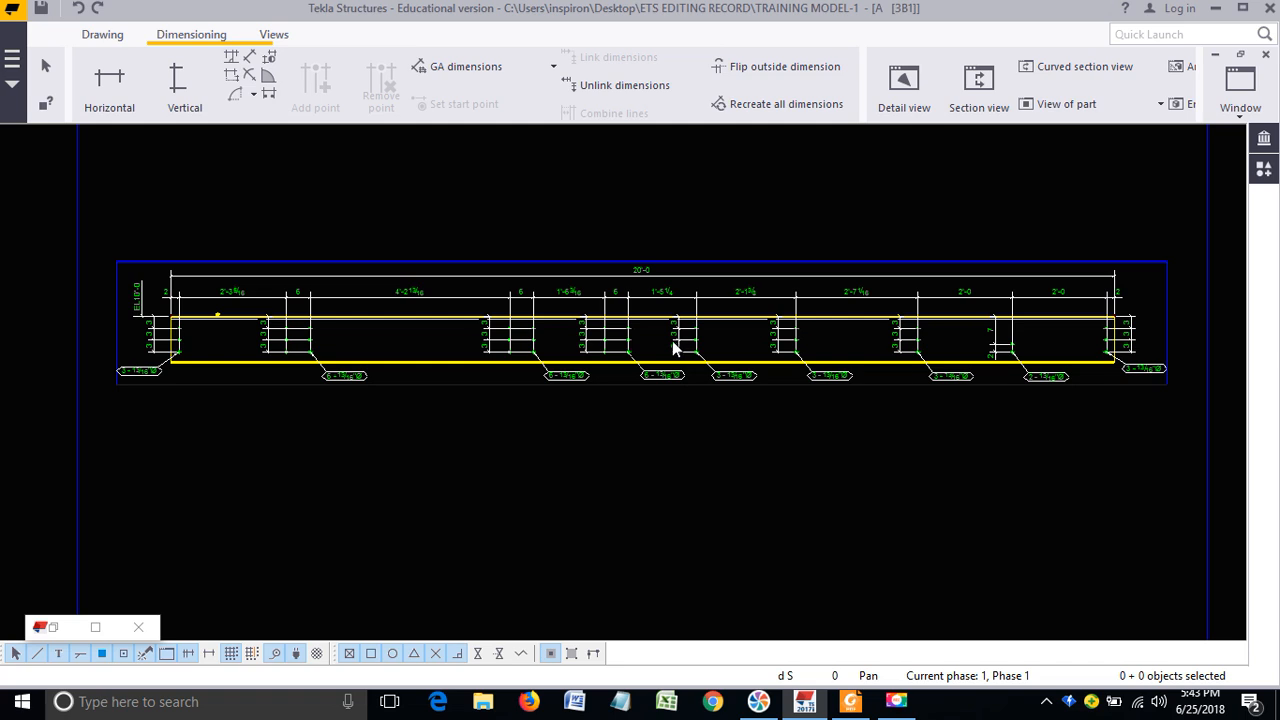
# Step: Check the horizontal dimension line locating the hole columns and the vertical hole dimensions along the beam
pyautogui.click(640, 284)
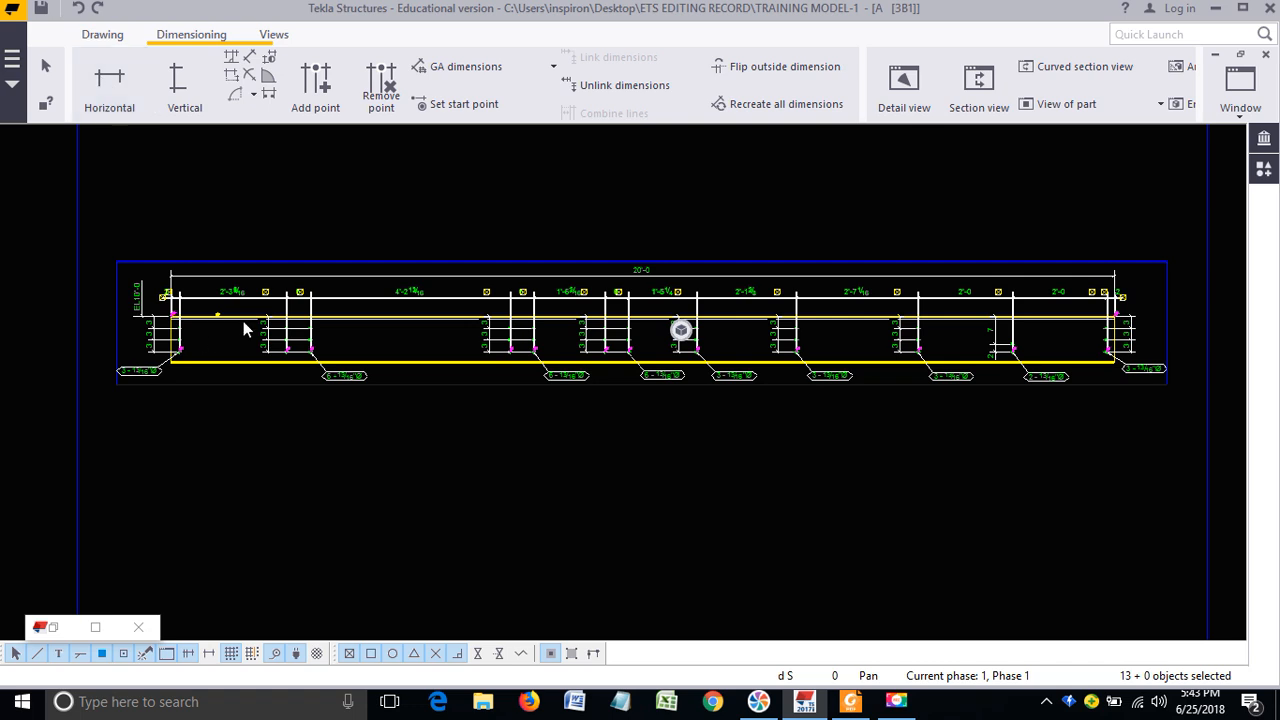
pyautogui.click(445, 284)
pyautogui.click(537, 297)
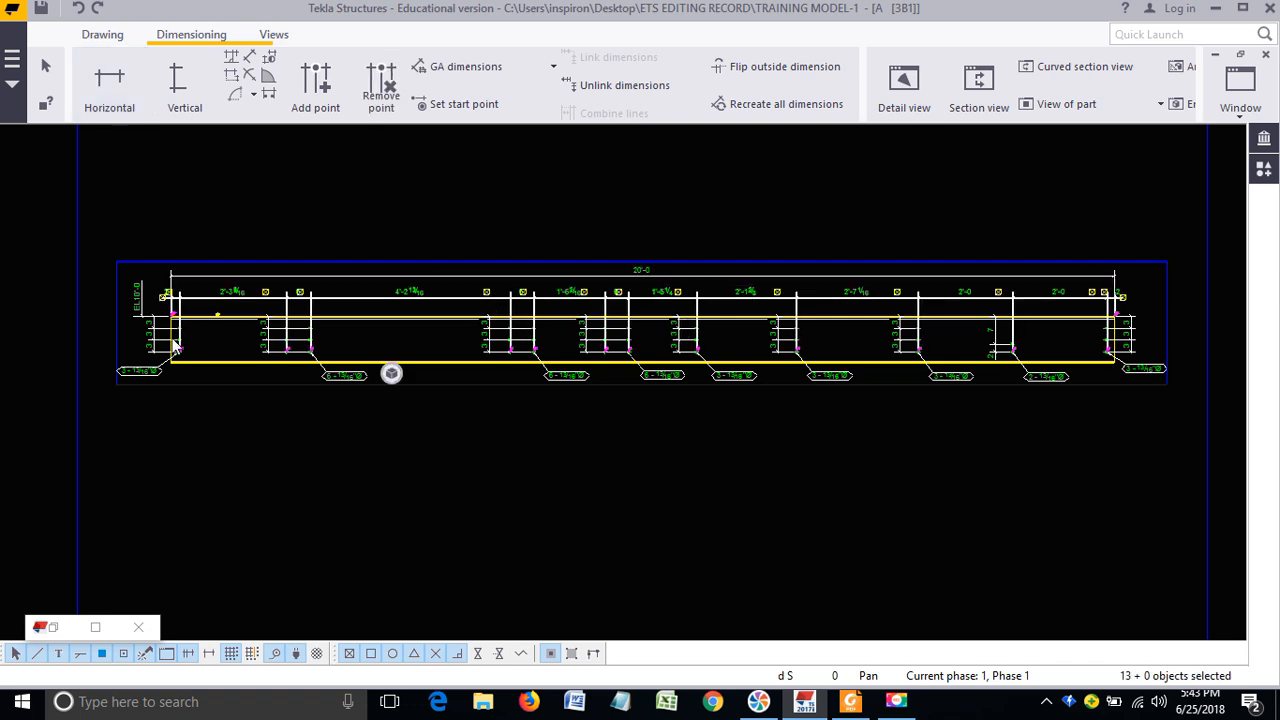
pyautogui.click(582, 488)
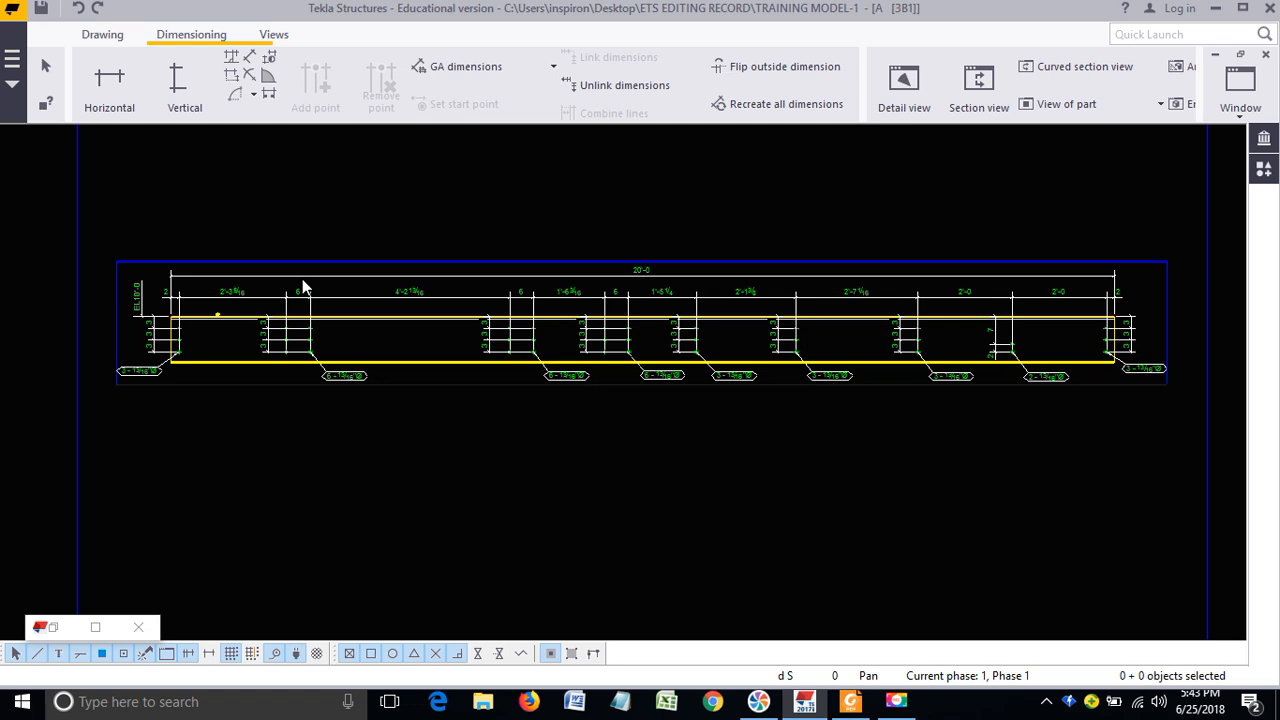
pyautogui.click(160, 337)
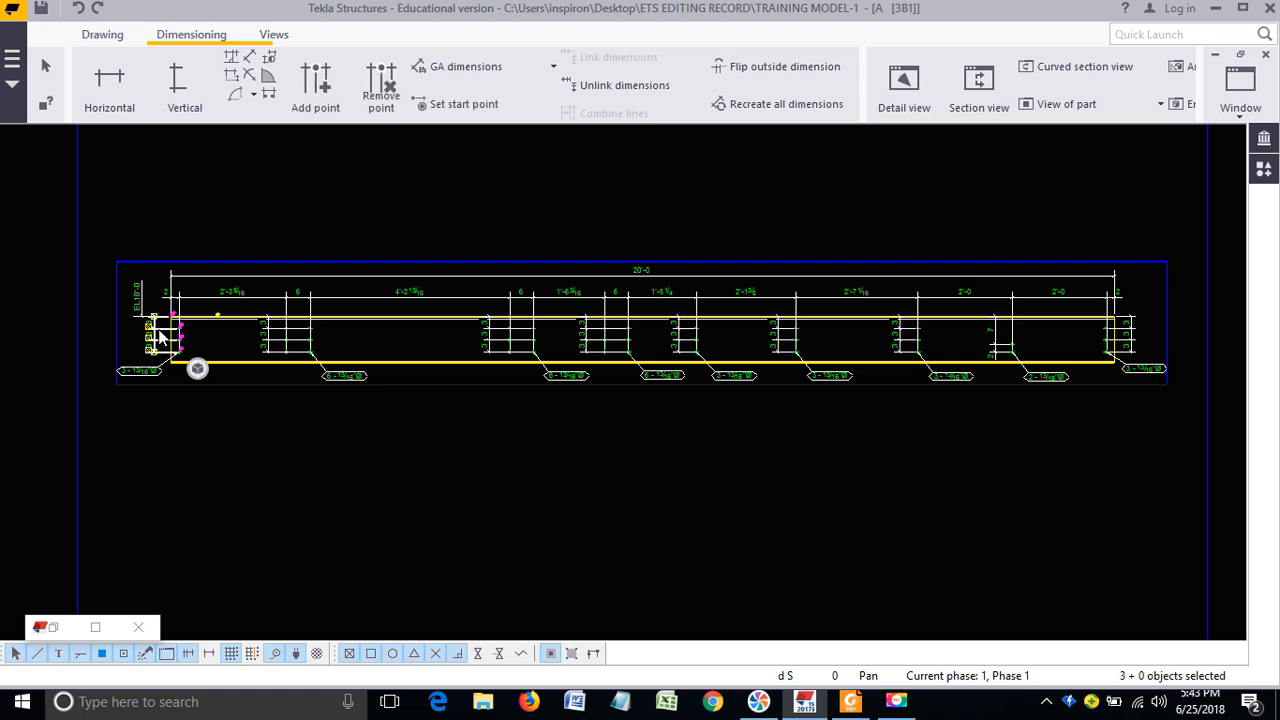
pyautogui.moveTo(160, 337); pyautogui.dragTo(680, 345)
pyautogui.moveTo(770, 331); pyautogui.dragTo(969, 342)
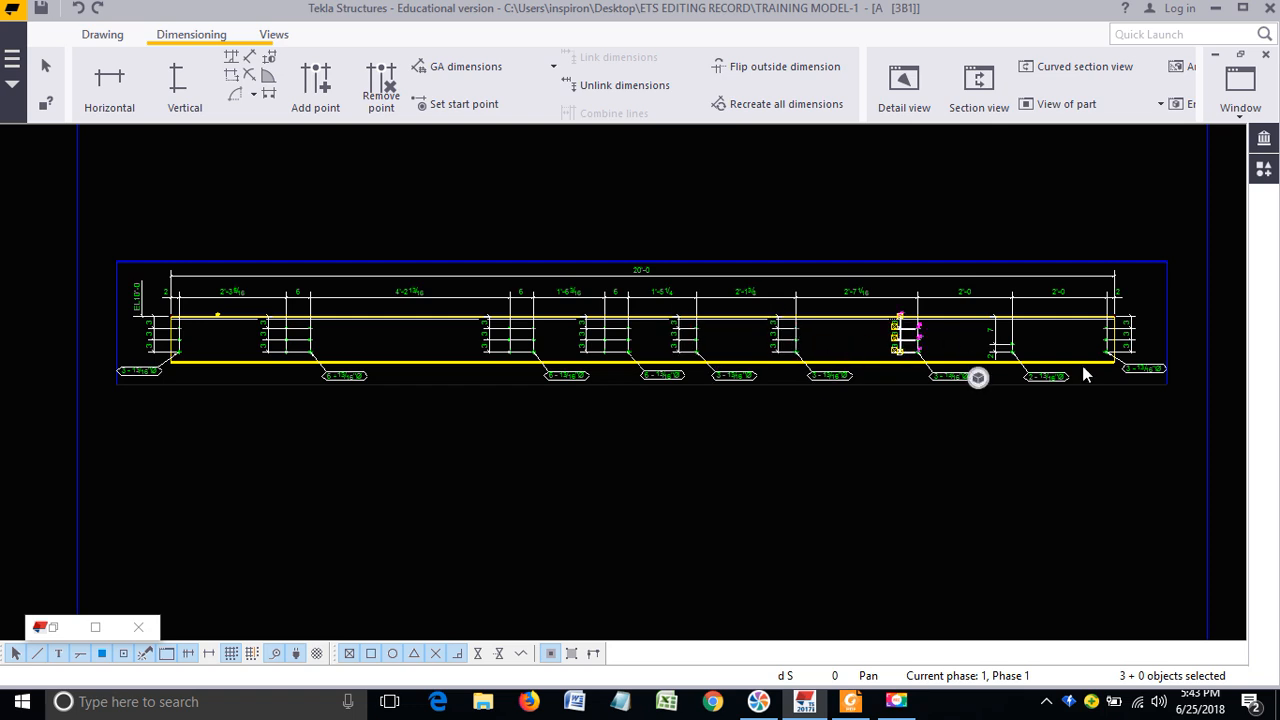
pyautogui.click(968, 447)
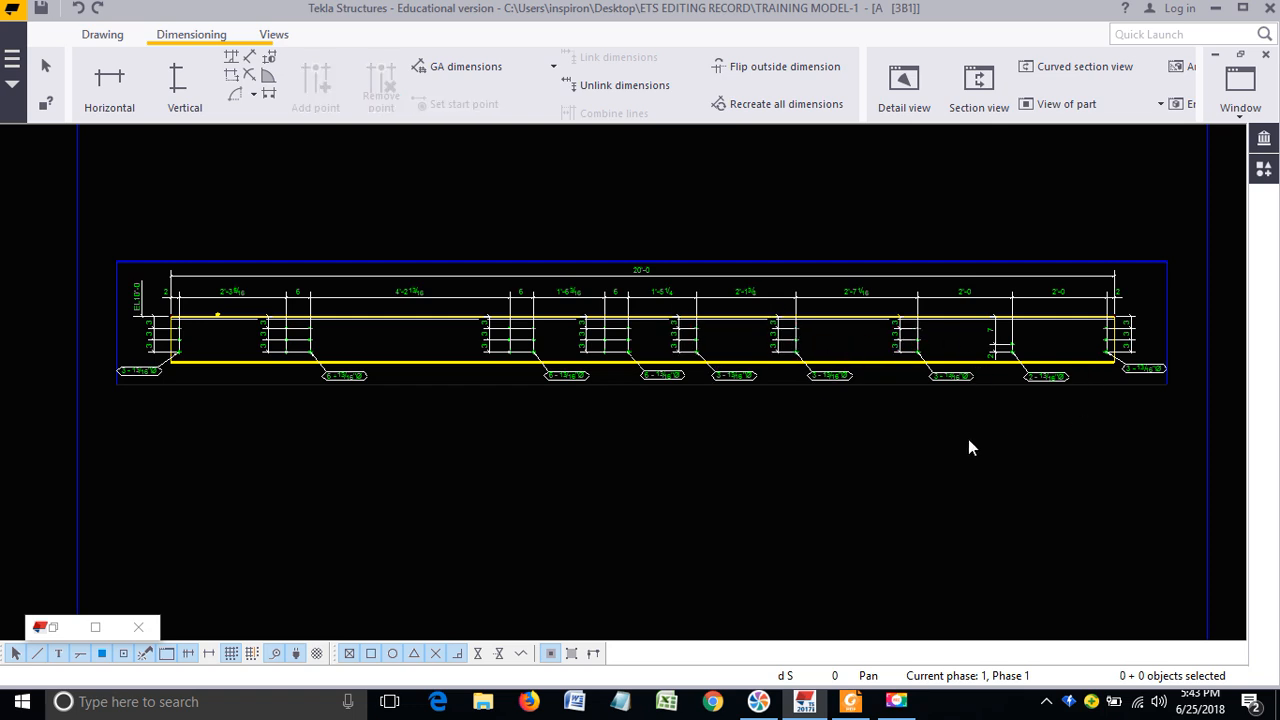
# Step: Check the elevation dimension at the beam's left end and the bolt marks below the beam against the whole sheet
pyautogui.click(127, 306)
pyautogui.scroll(2, 127, 306)
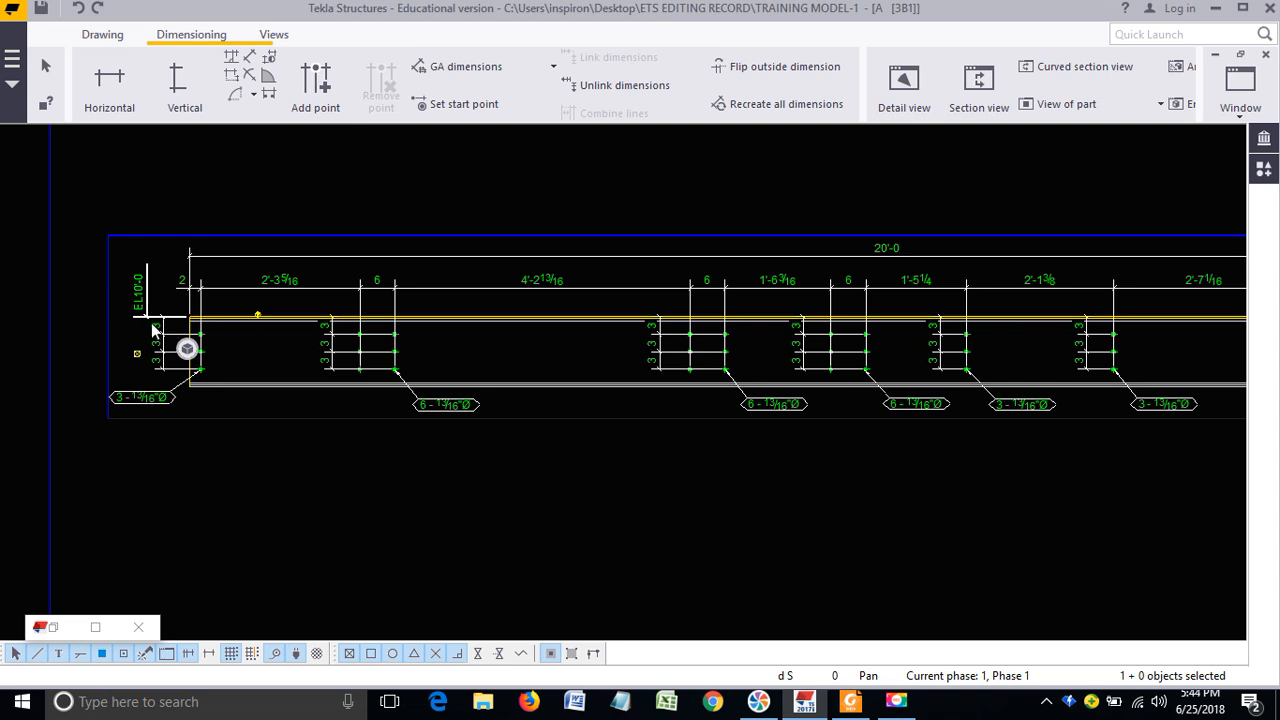
pyautogui.click(414, 548)
pyautogui.click(163, 402)
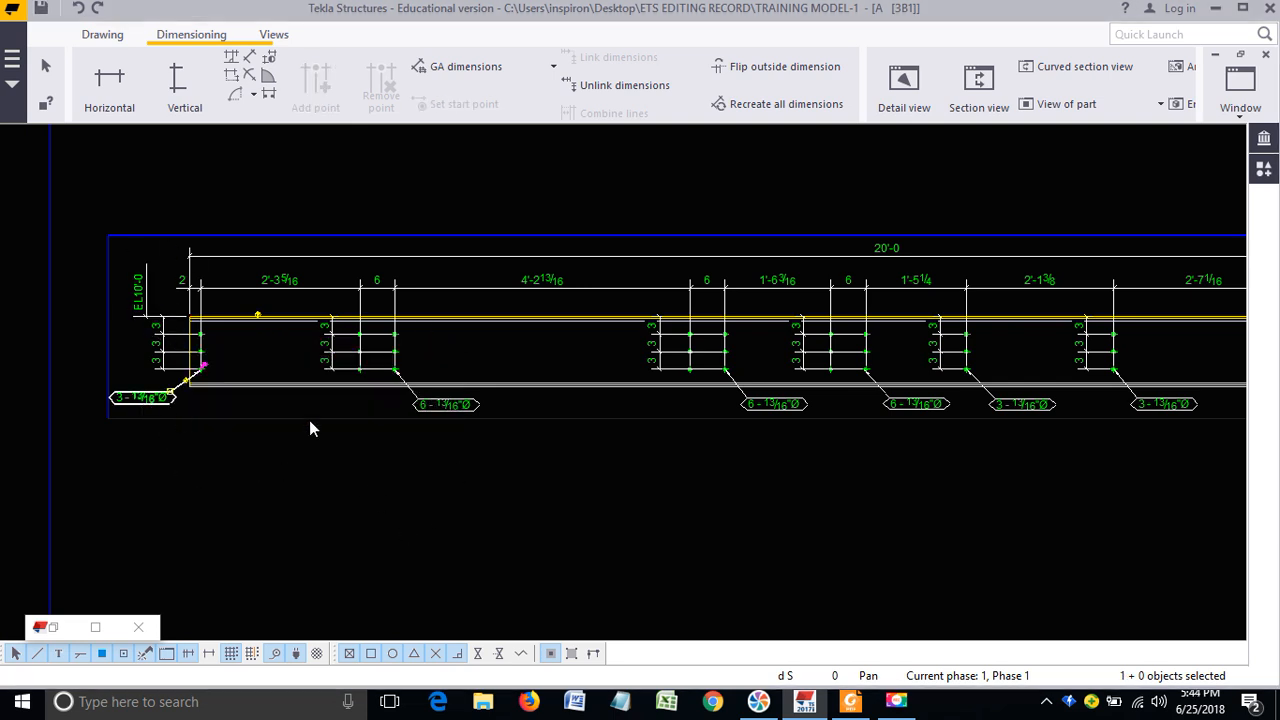
pyautogui.click(460, 408)
pyautogui.press('Right')
pyautogui.click(524, 407)
pyautogui.click(655, 407)
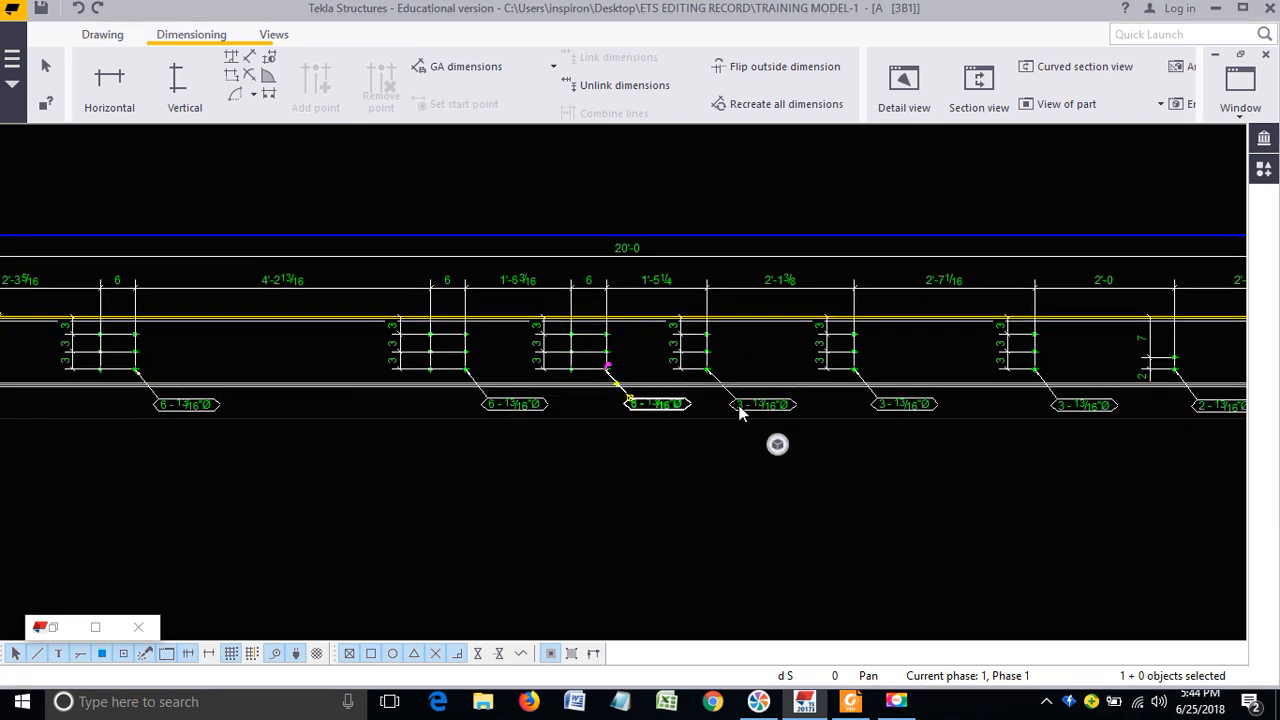
pyautogui.click(740, 410)
pyautogui.scroll(-4, 777, 430)
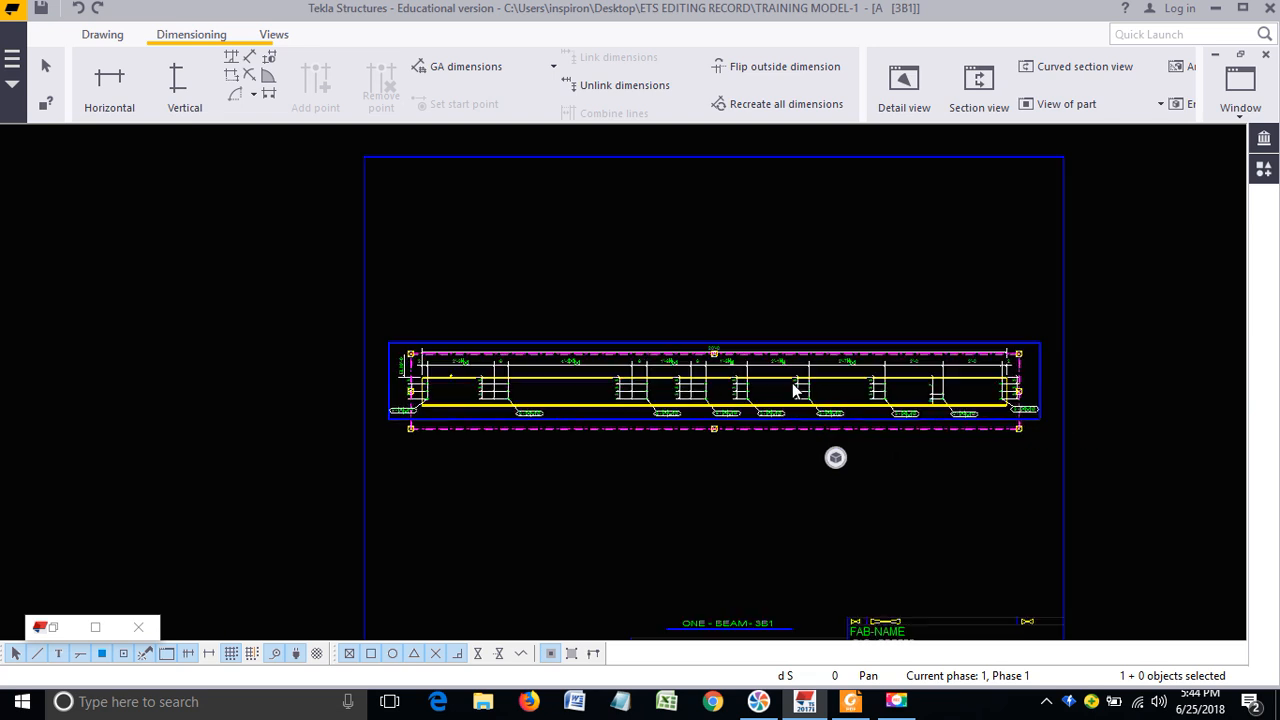
pyautogui.scroll(-1, 794, 390)
pyautogui.click(799, 314)
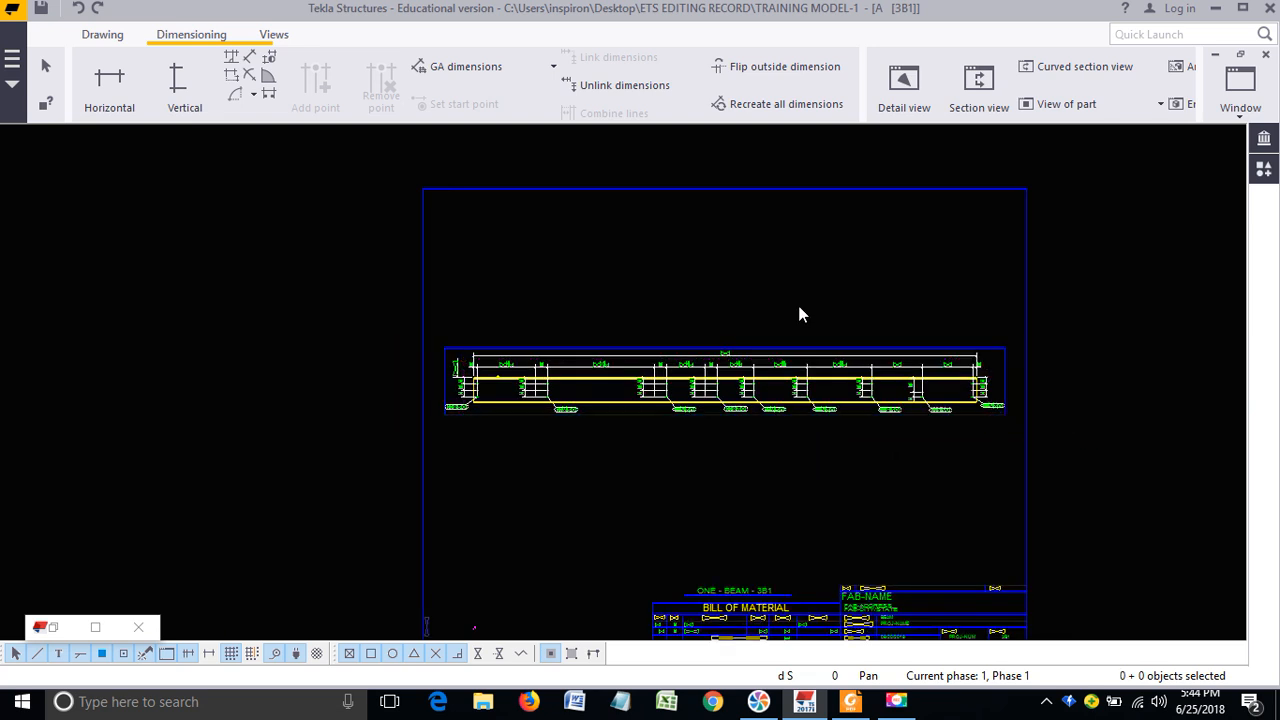